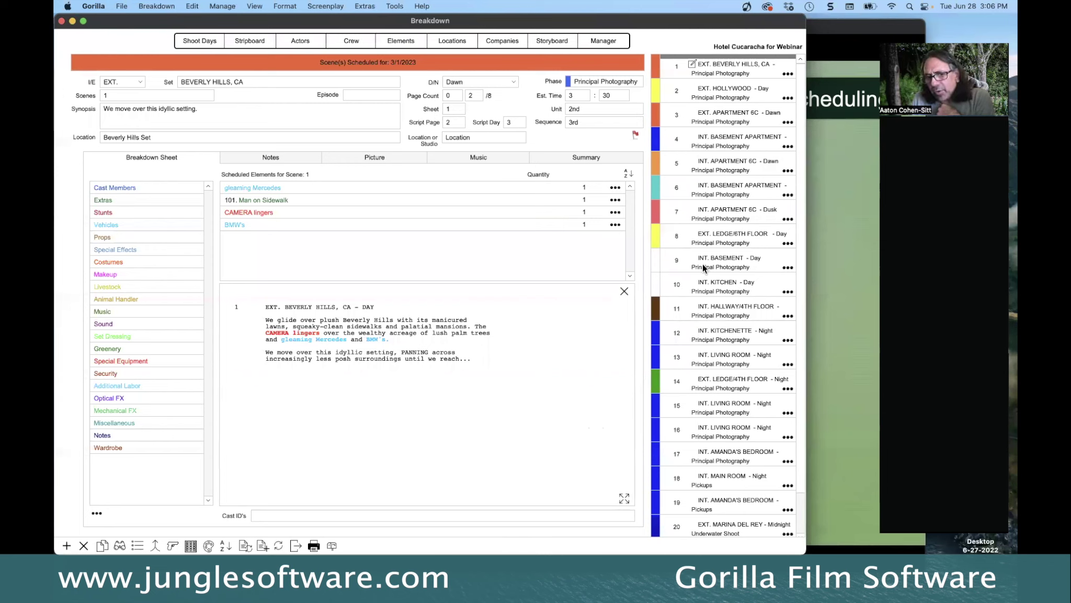
Open the scene 2 breakdown sheet and review the Scene Navigator's sort criteria, keeping Scene # selected
click(721, 100)
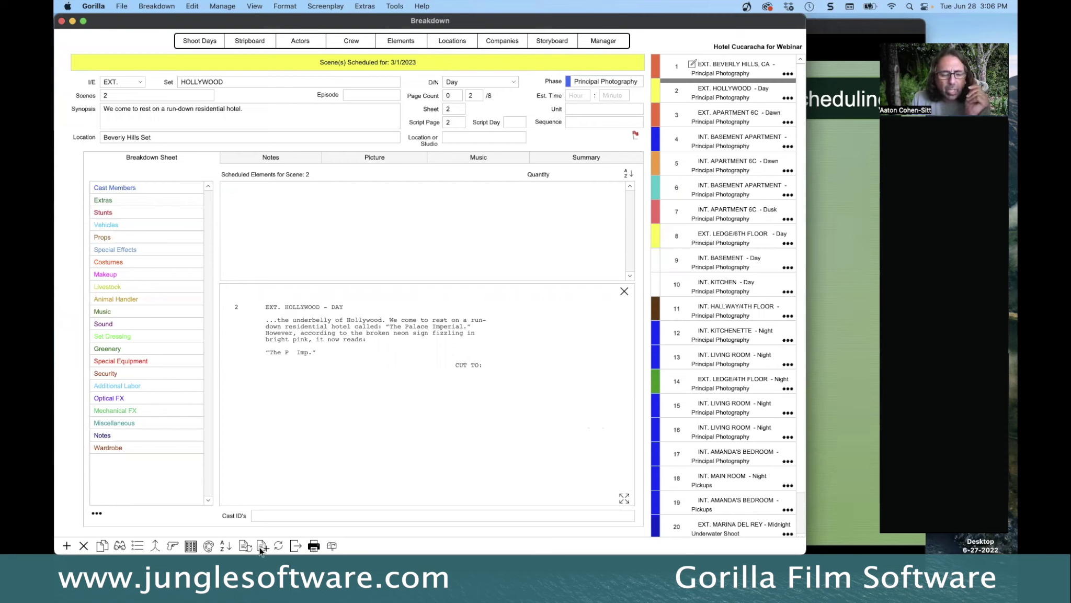
click(229, 548)
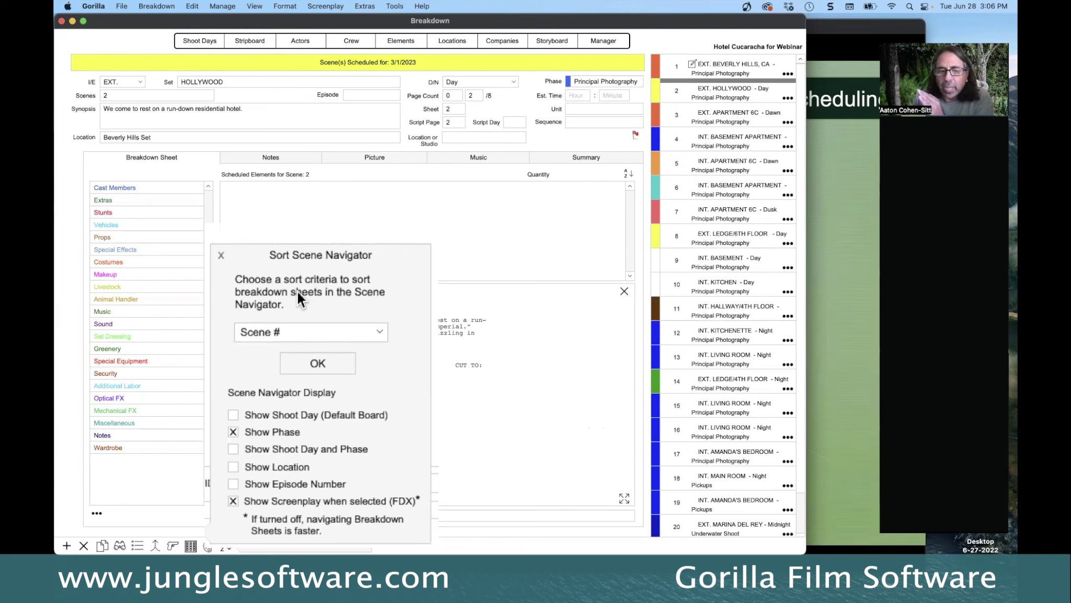
click(299, 333)
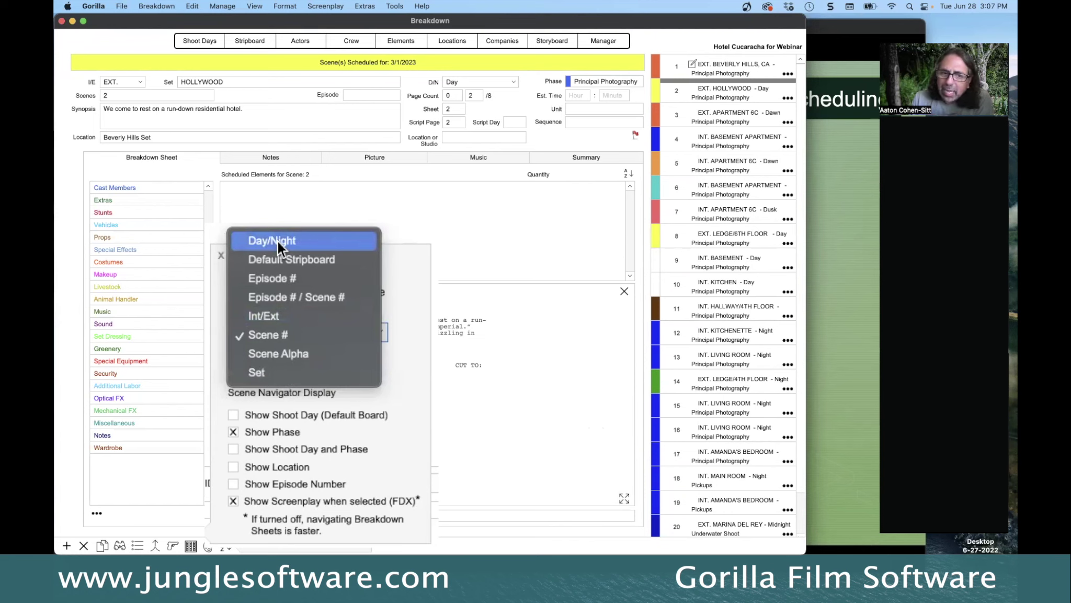
click(289, 331)
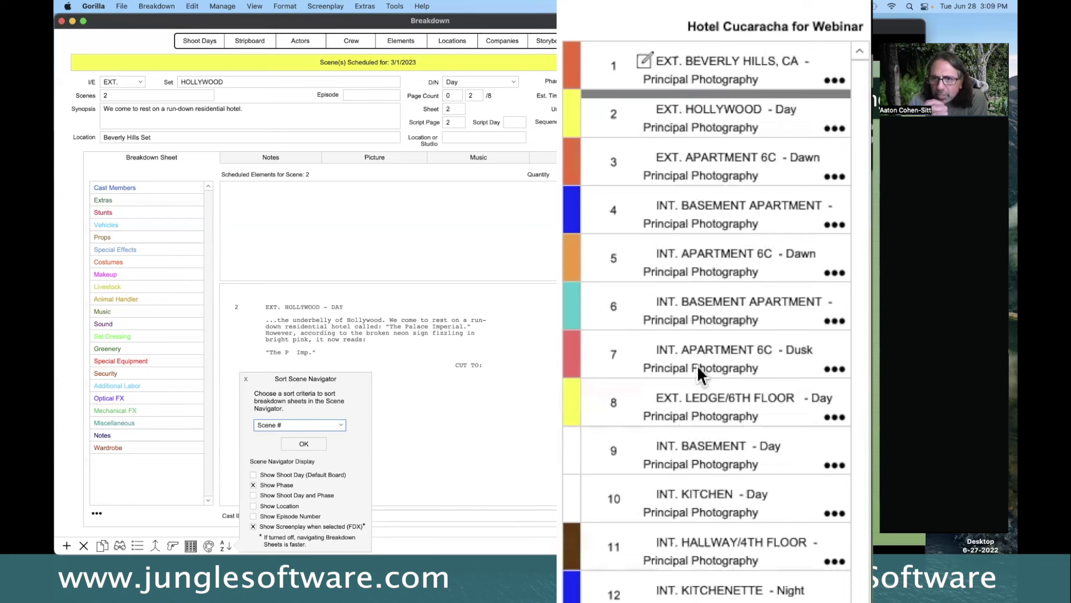
Try the Scene Navigator with and without the phase display, and with the combined shoot day and phase display
click(255, 486)
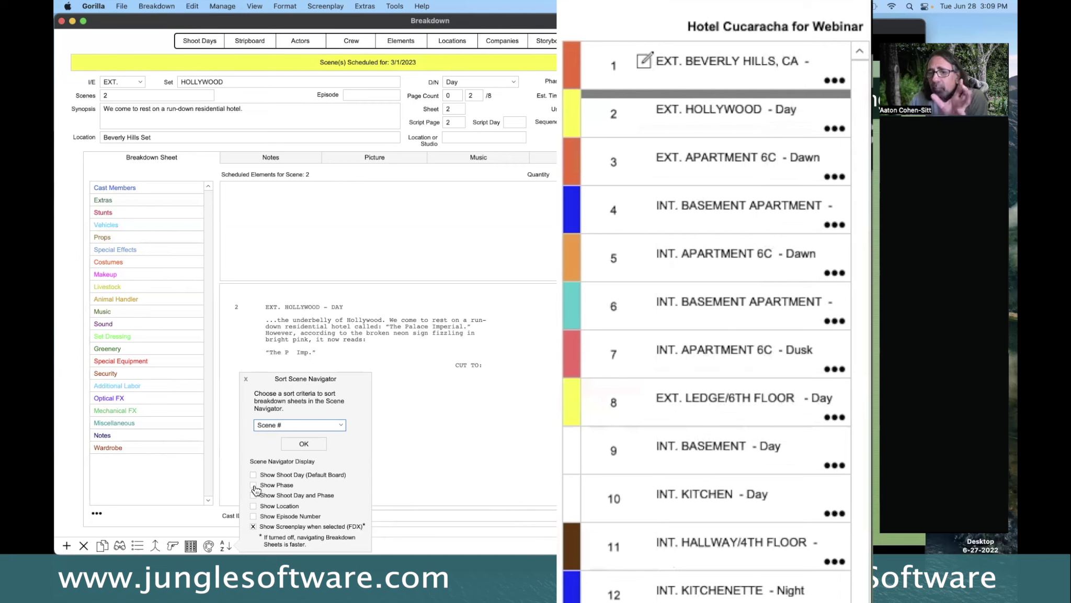
click(254, 486)
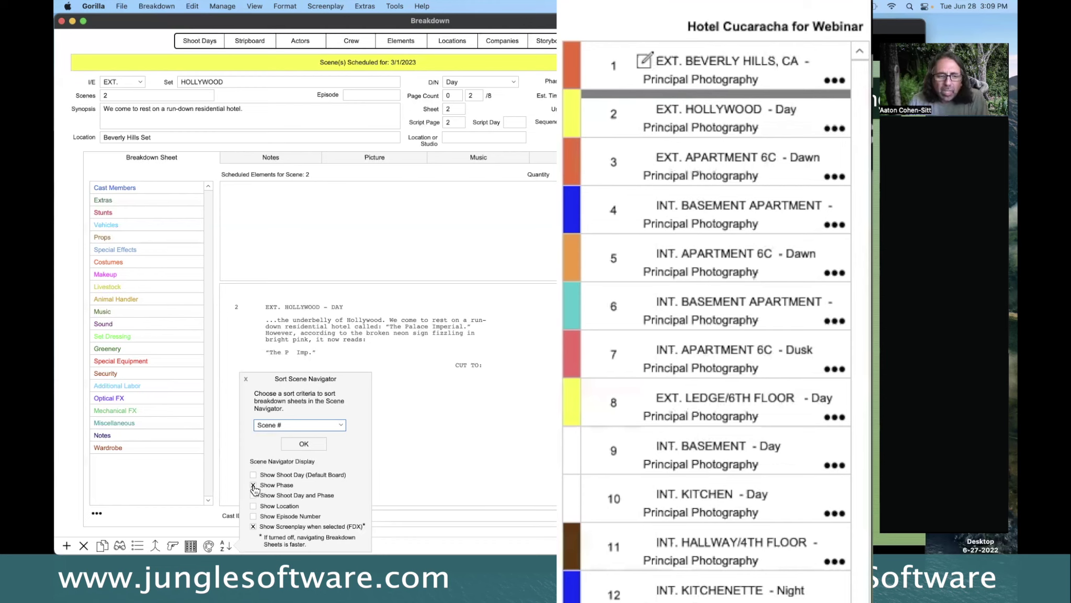
click(254, 486)
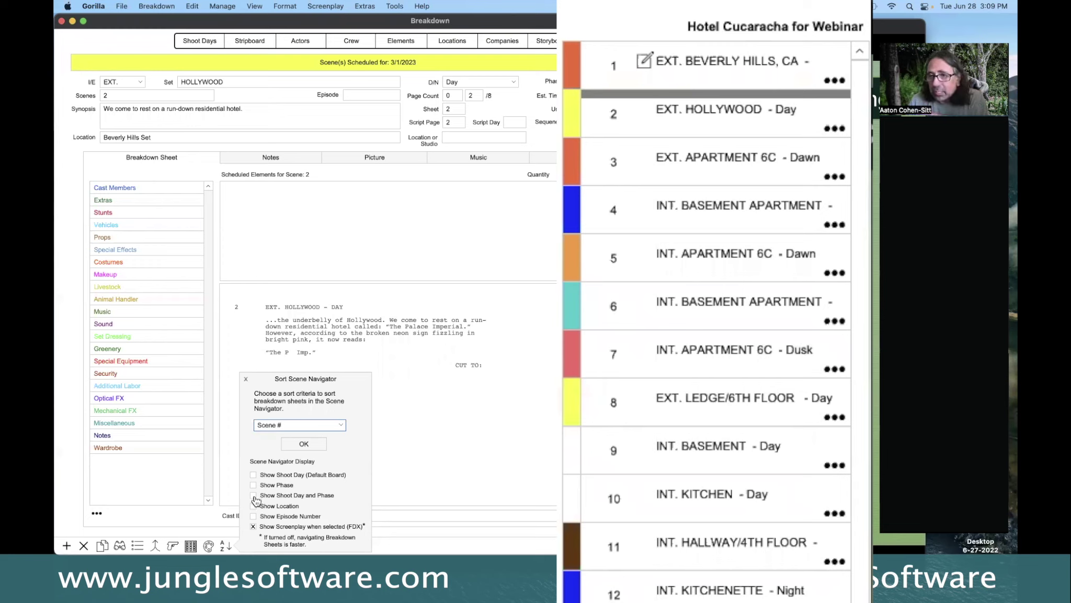
click(253, 496)
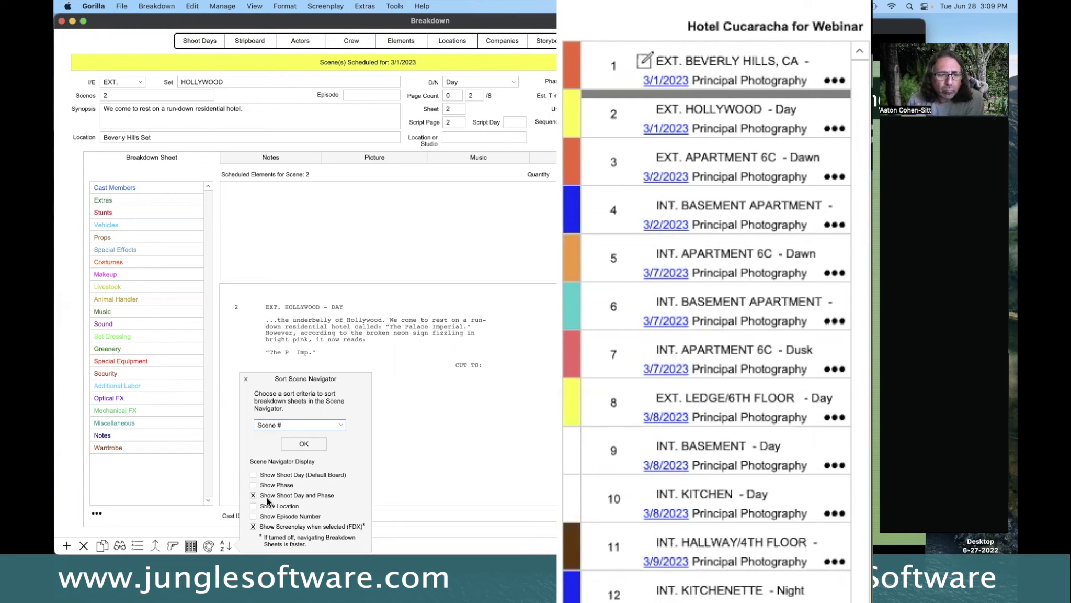
click(253, 495)
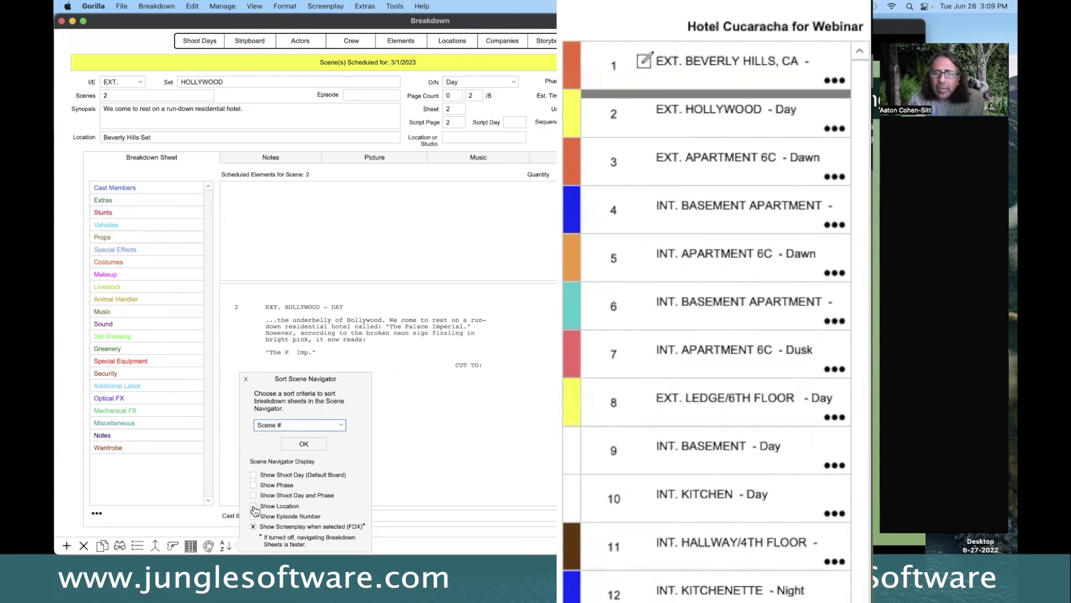
Show each scene's location in the Scene Navigator, comparing it with the shoot day and phase display
click(254, 505)
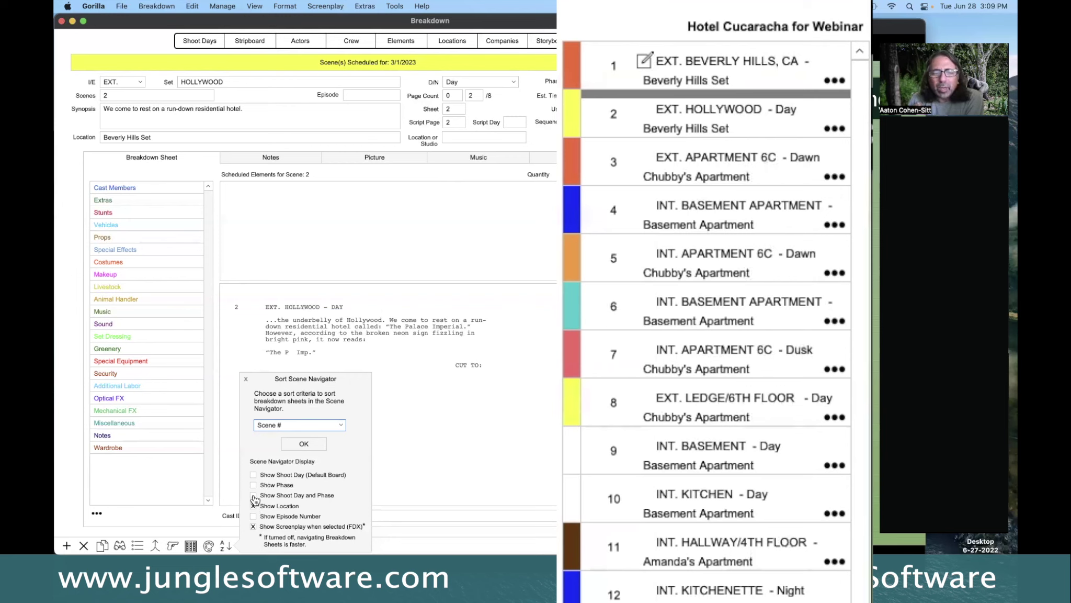
click(254, 494)
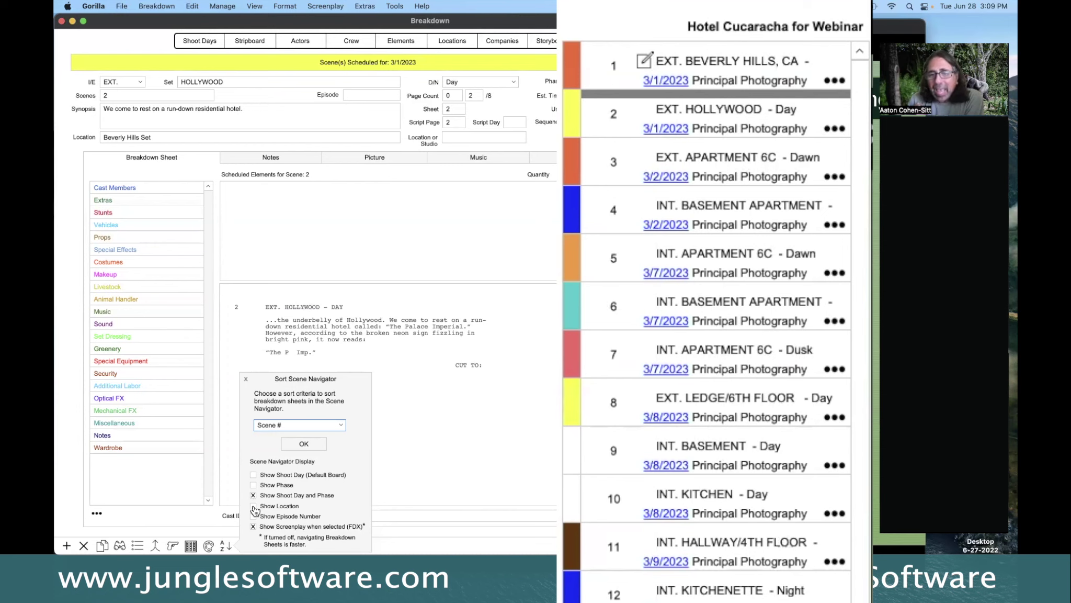
click(254, 506)
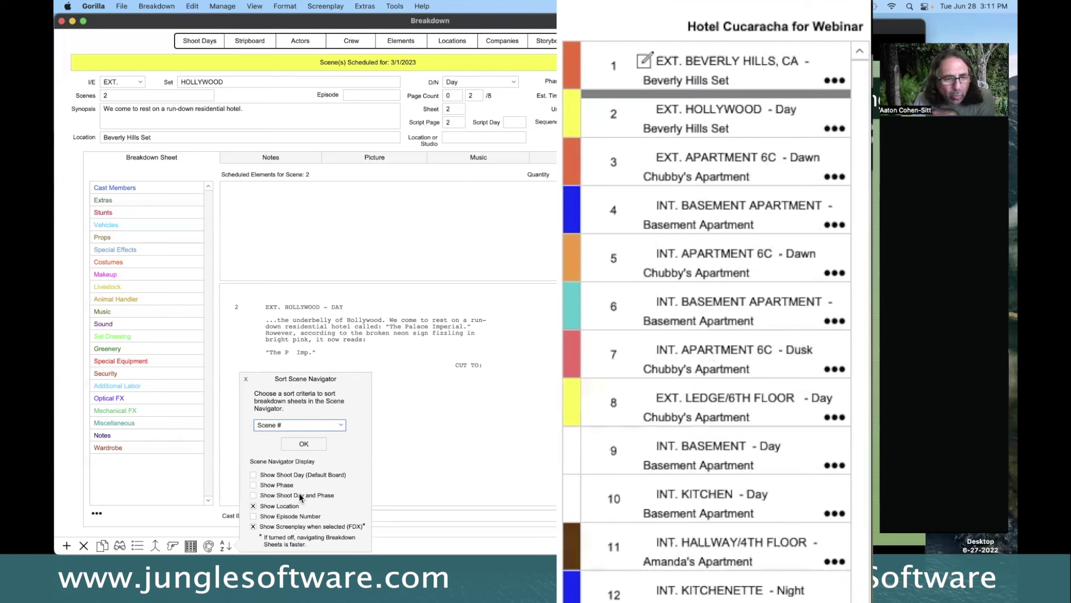
Try the episode number display, return the Scene Navigator to showing the phase without episode numbers, and close the sort settings
click(254, 516)
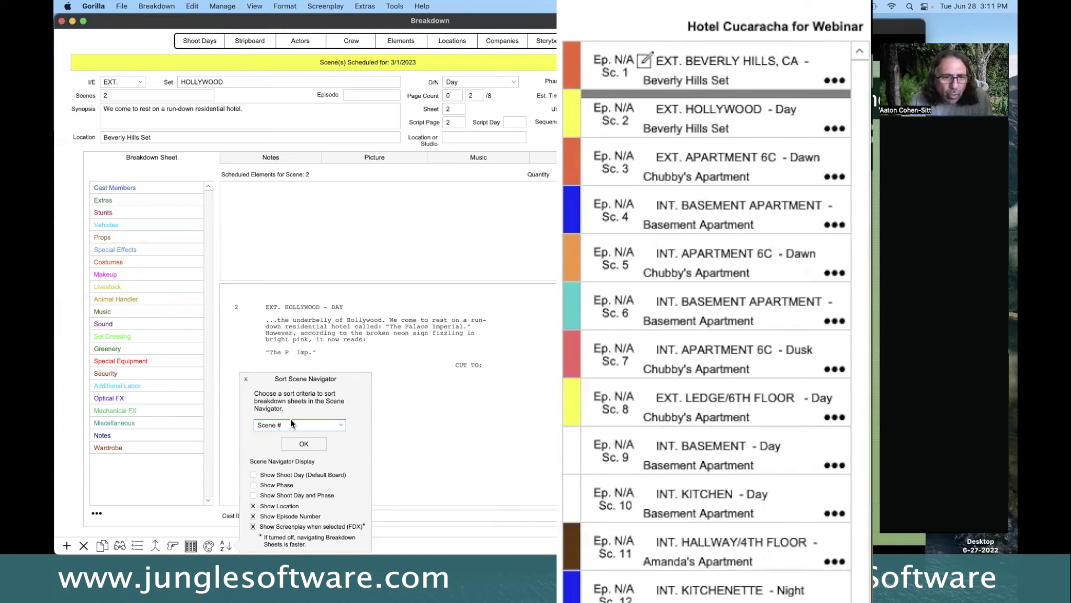
click(254, 485)
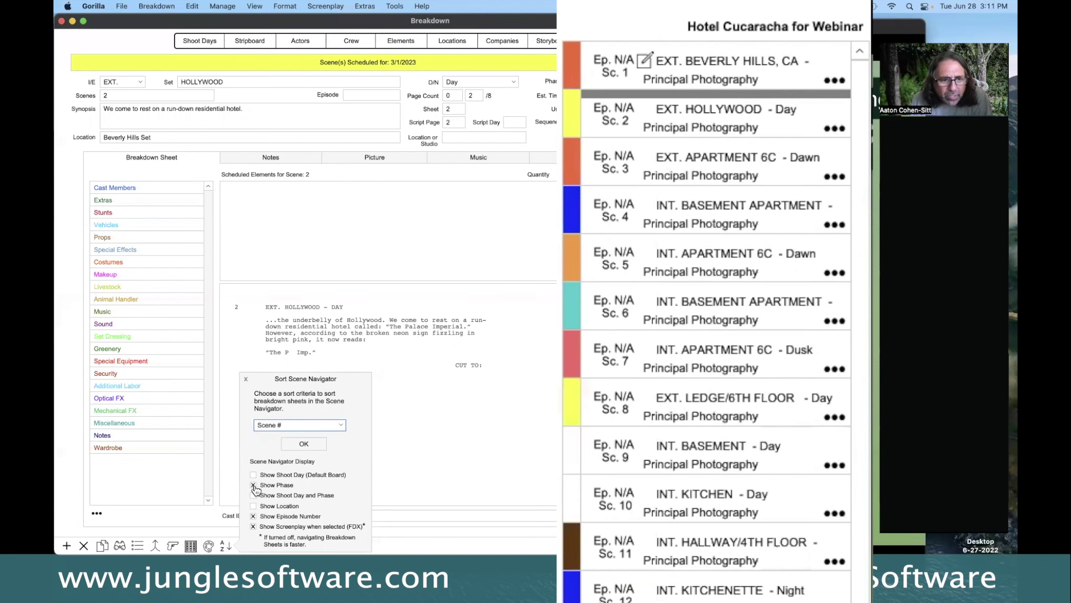
click(253, 517)
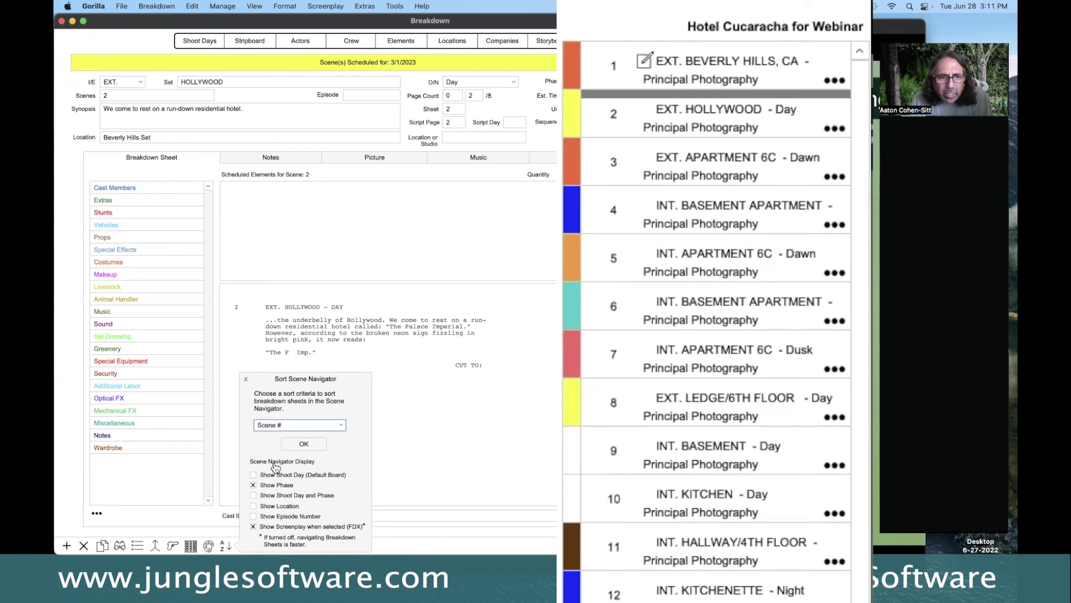
click(246, 379)
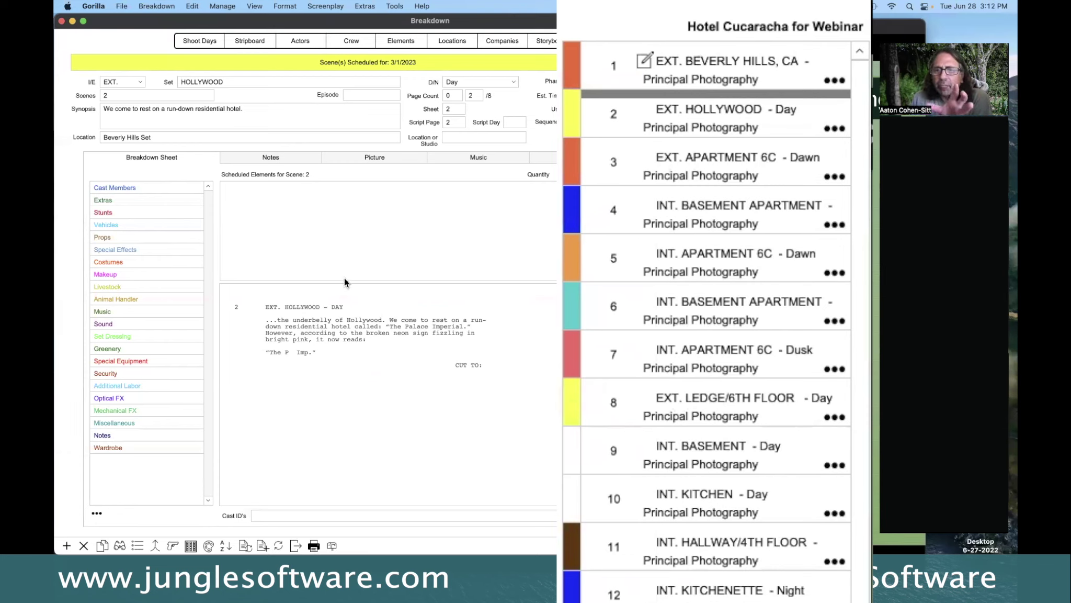
Review the Scene Navigator Display toggles for shoot day, phase, location and episode among the view commands
click(287, 7)
mouse_move(260, 8)
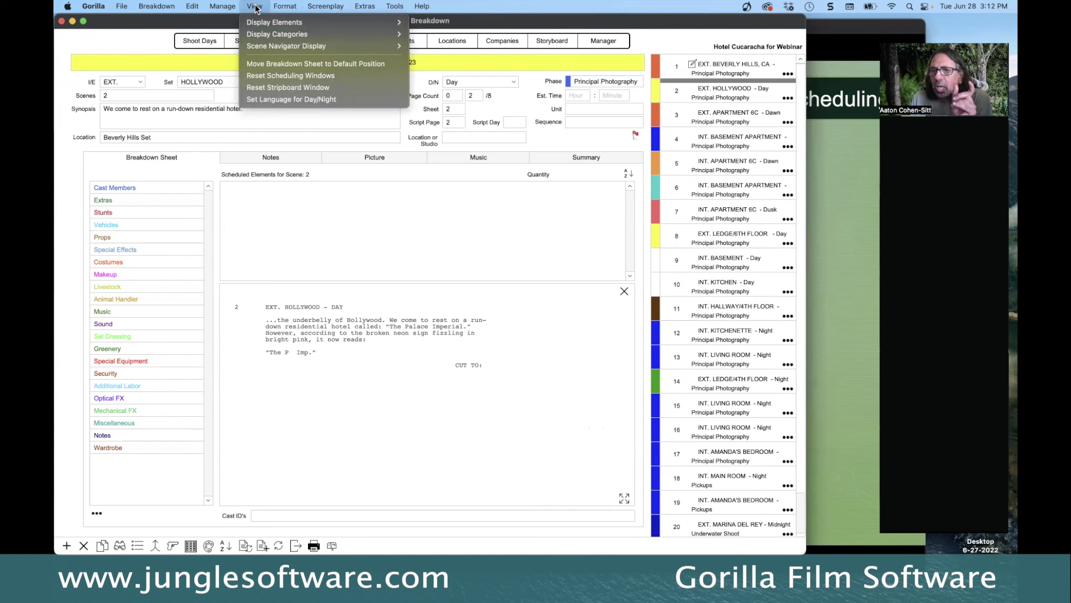
mouse_move(171, 8)
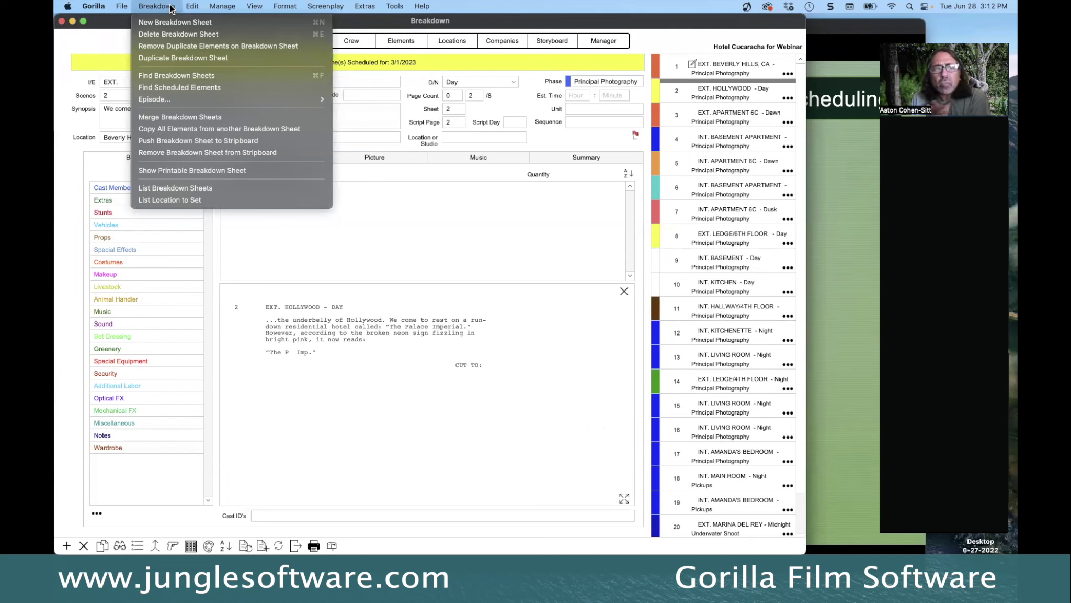
mouse_move(301, 6)
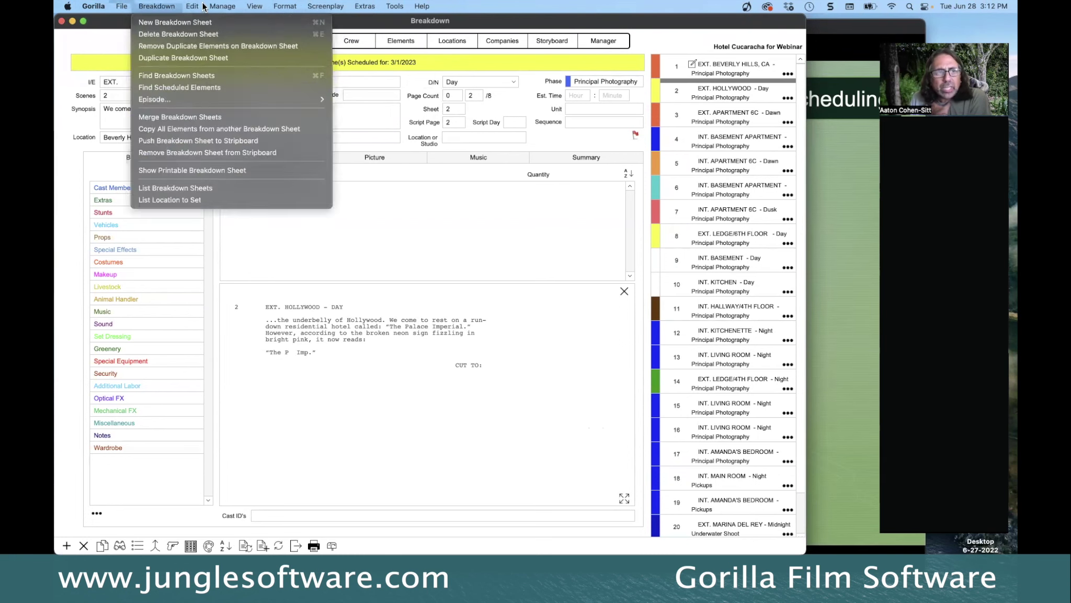
mouse_move(359, 7)
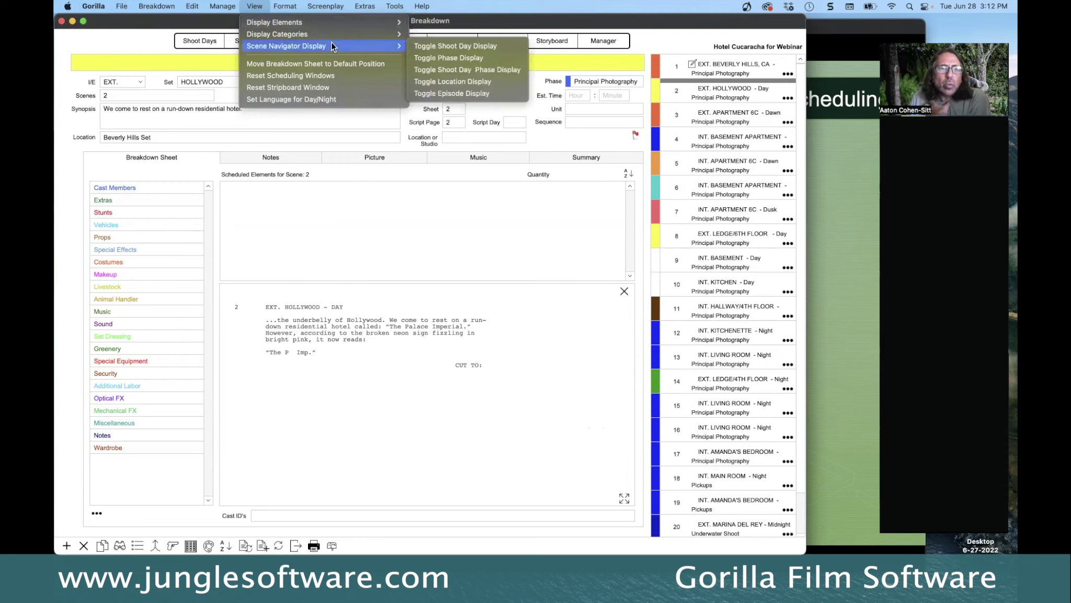
mouse_move(329, 44)
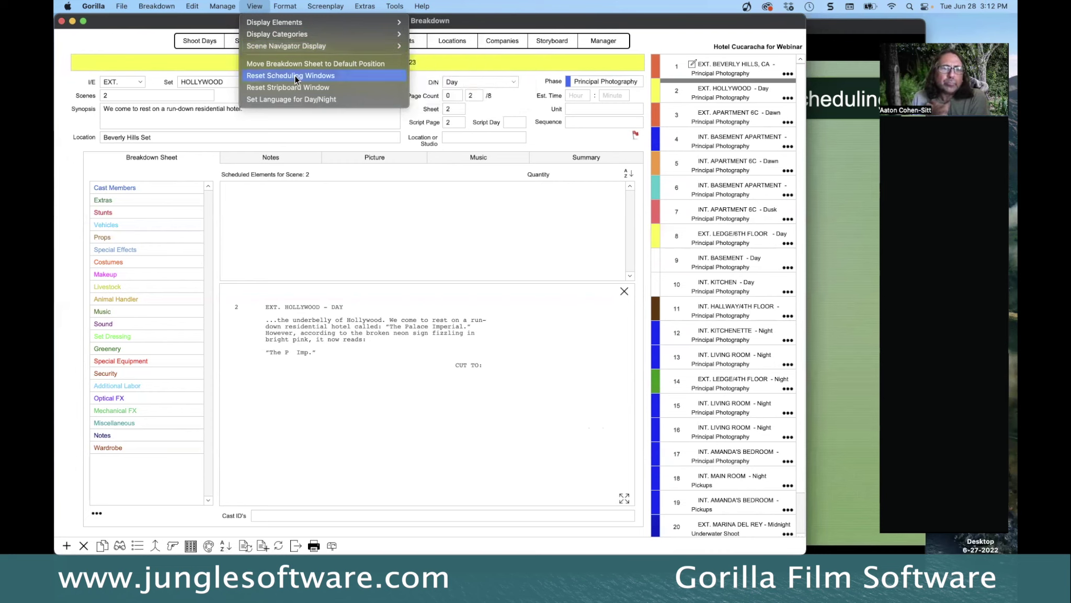
Look through the languages available for the breakdown sheets' Day/Night fields, keep English, and close the Languages window
click(286, 99)
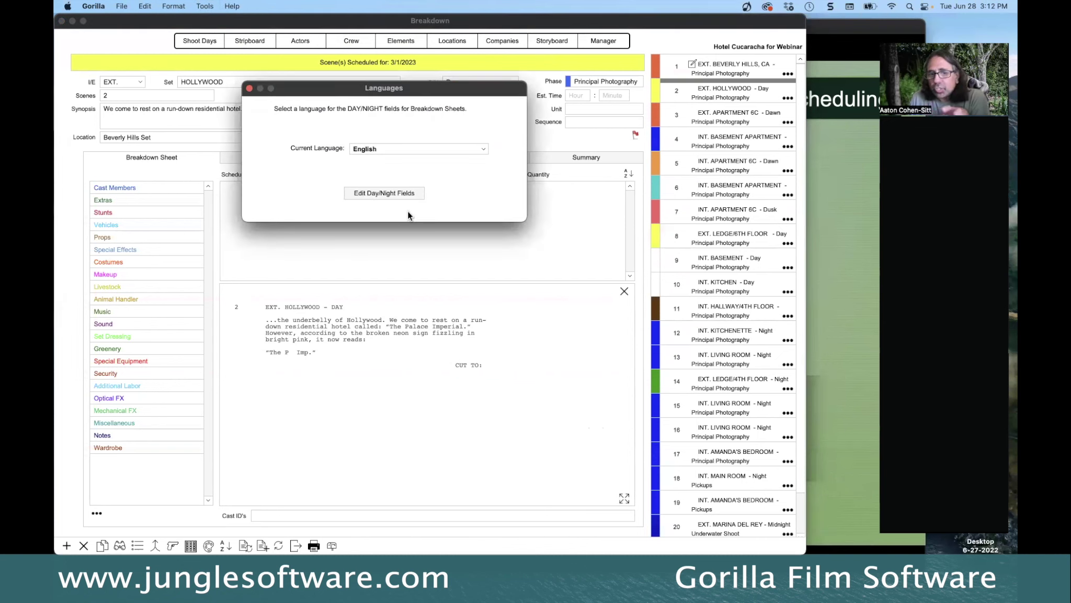
drag(378, 97, 393, 112)
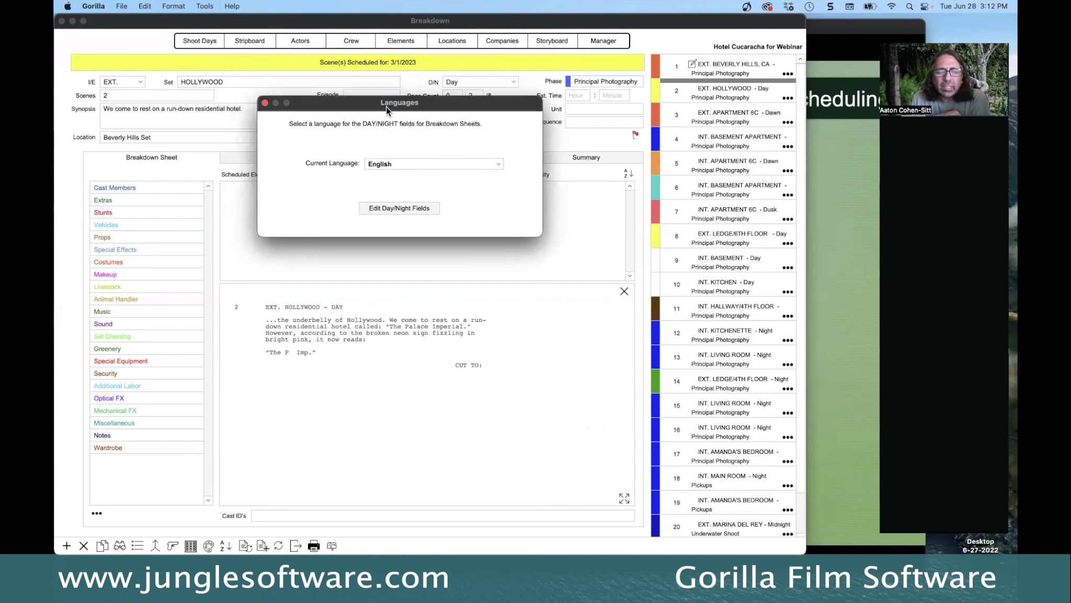
click(407, 161)
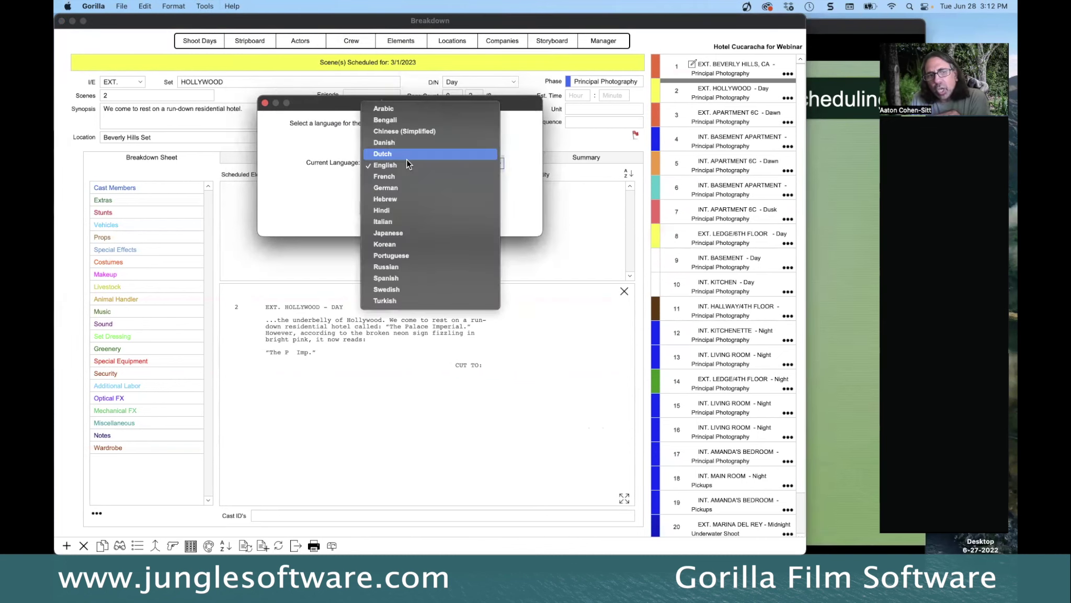
click(293, 146)
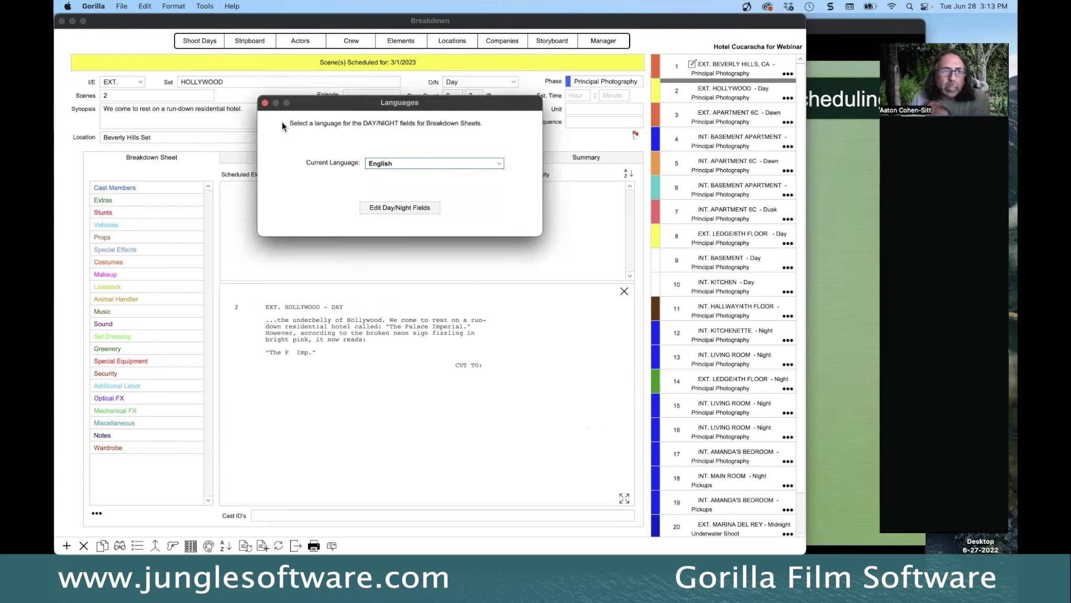
click(266, 103)
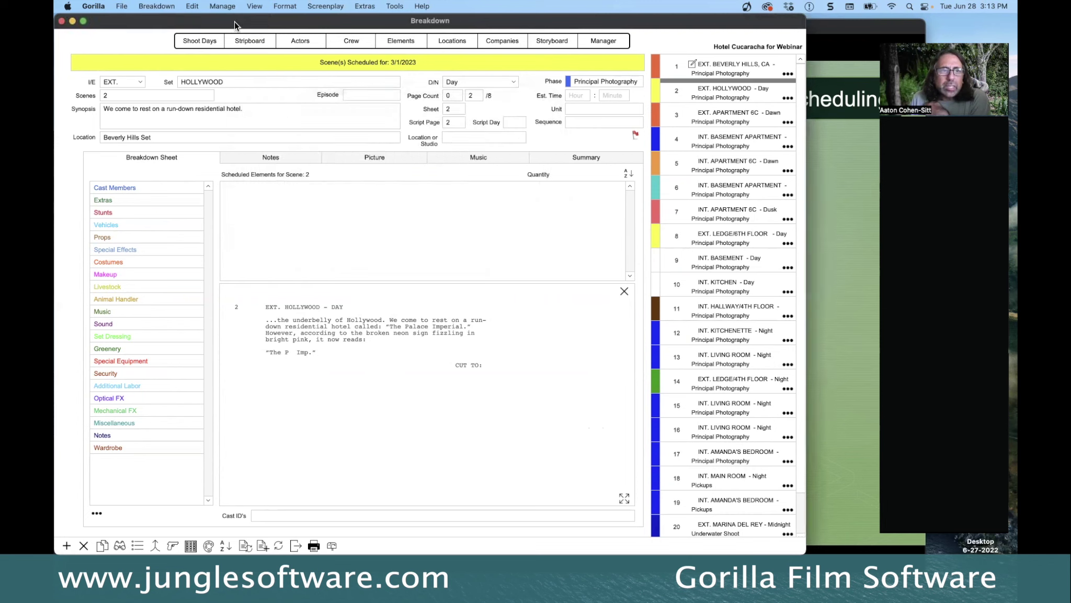
click(121, 6)
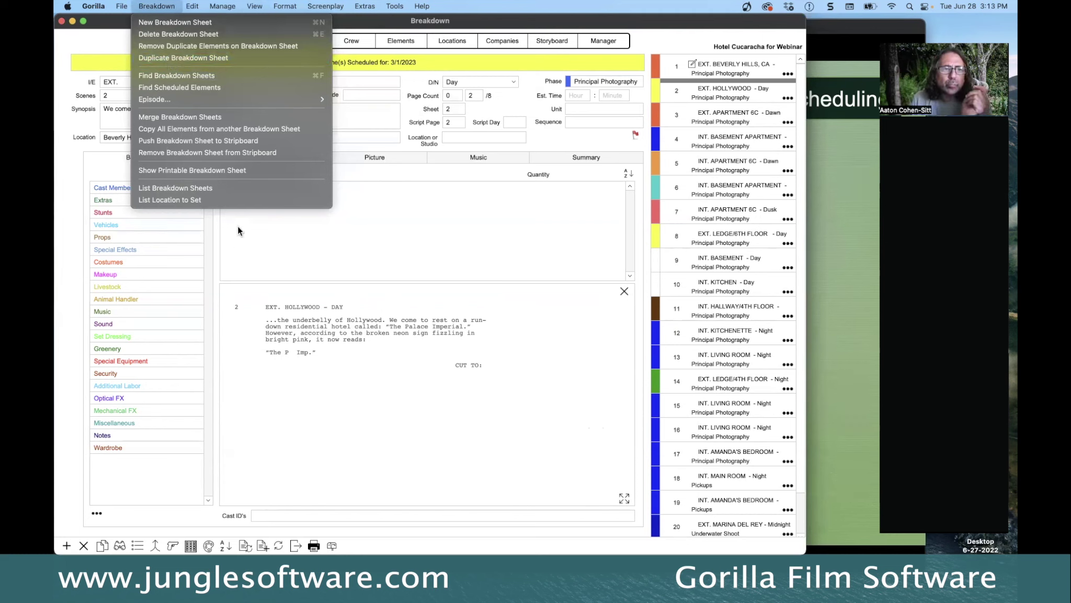
click(230, 174)
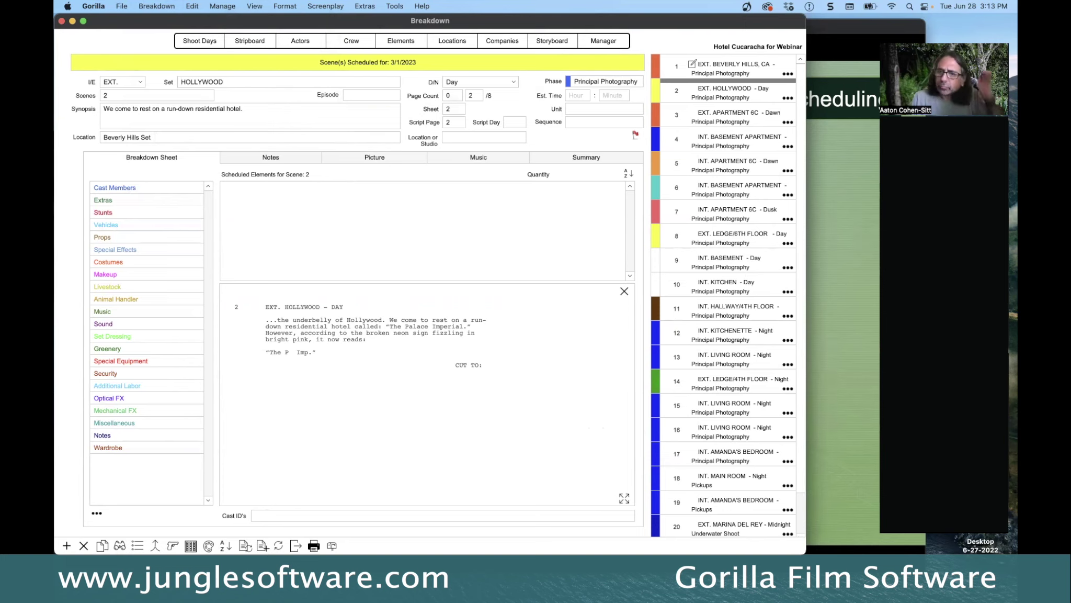
Switch to the PowerPoint slide show, advance to tip #2 on showing or hiding the screenplay display, and return to Gorilla
click(860, 233)
click(617, 212)
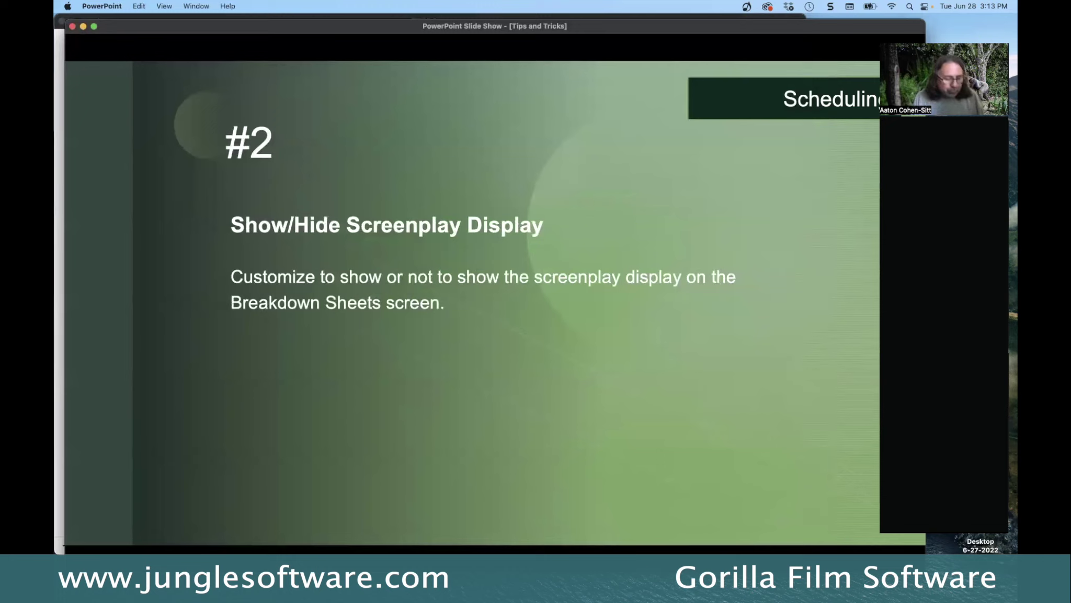
key(super+Tab)
key(super+shift+Tab)
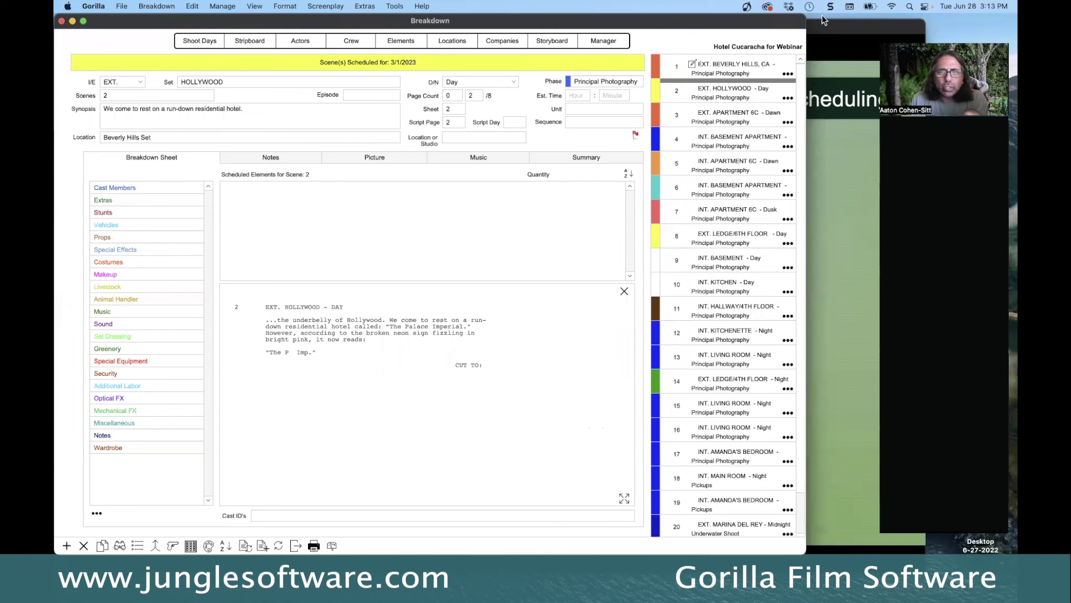
Open the scene 1 breakdown sheet, view the list of available Costumes elements, and close it without adding any
click(738, 68)
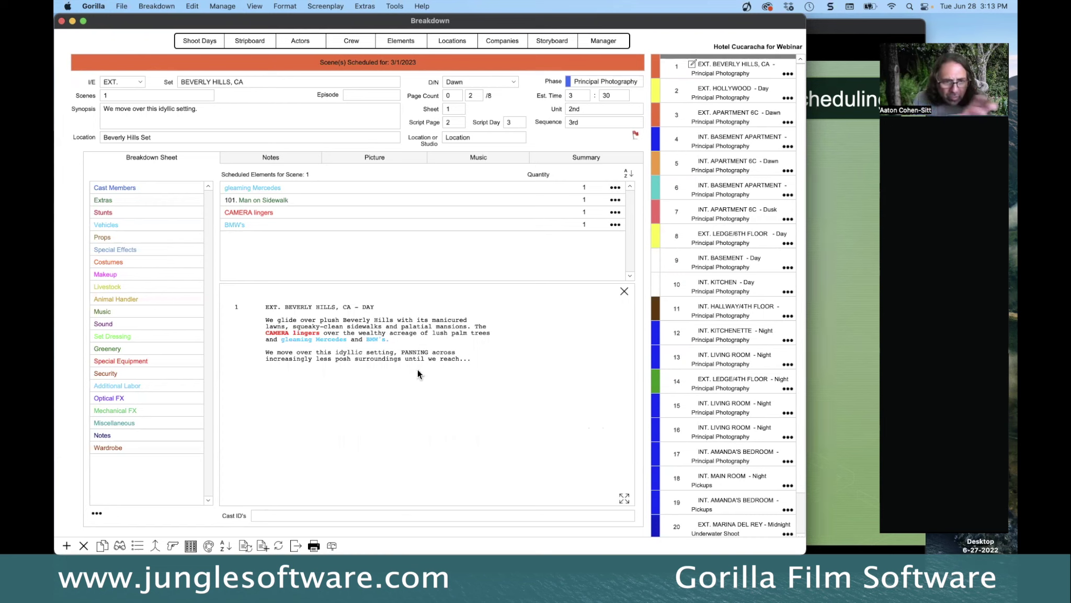
click(407, 329)
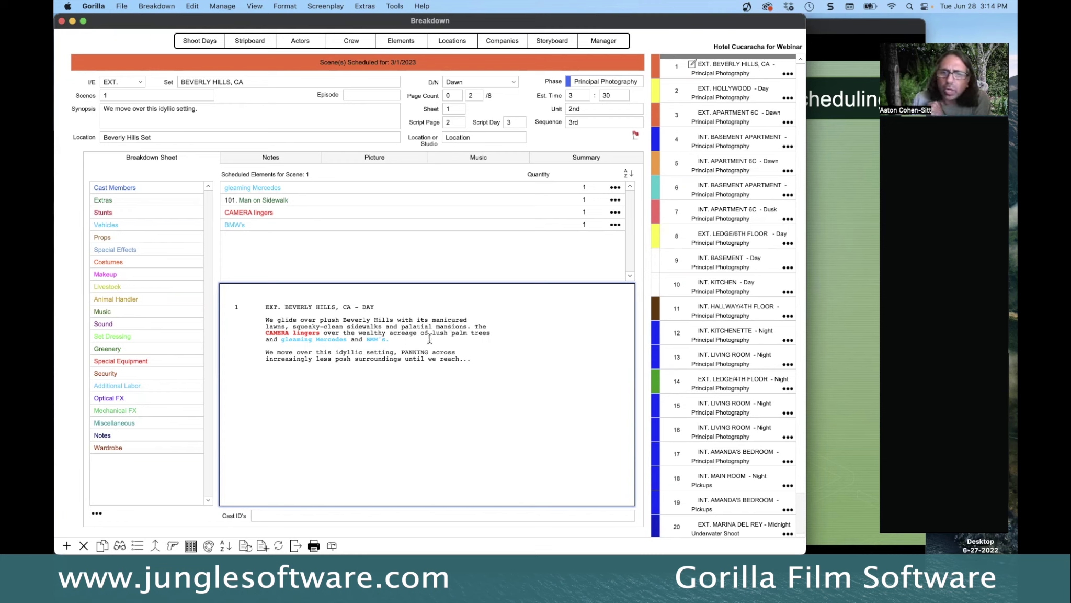
click(122, 261)
key(Escape)
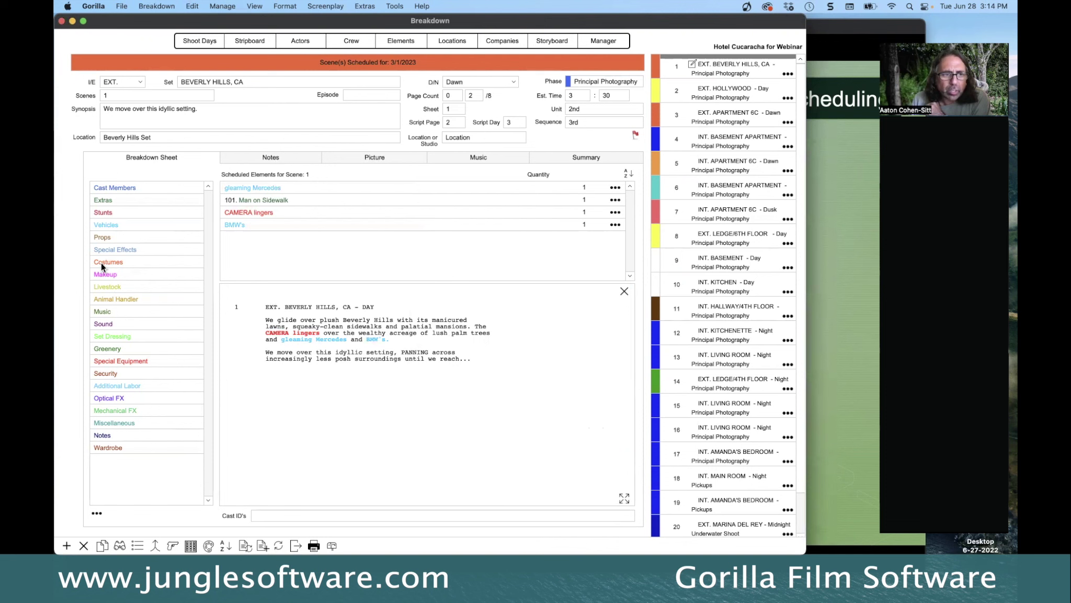
click(102, 265)
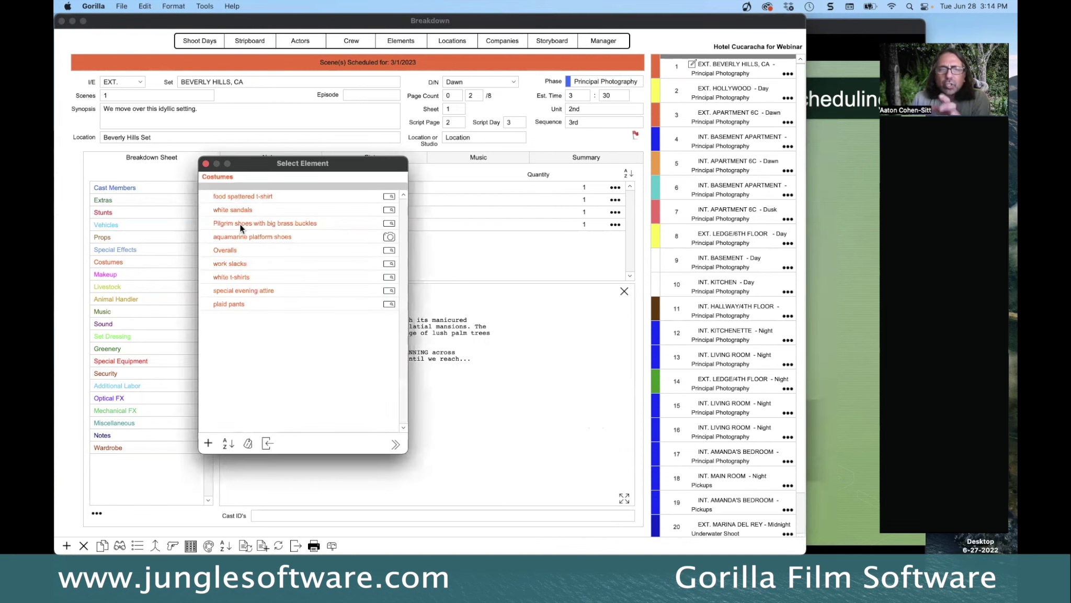
click(207, 165)
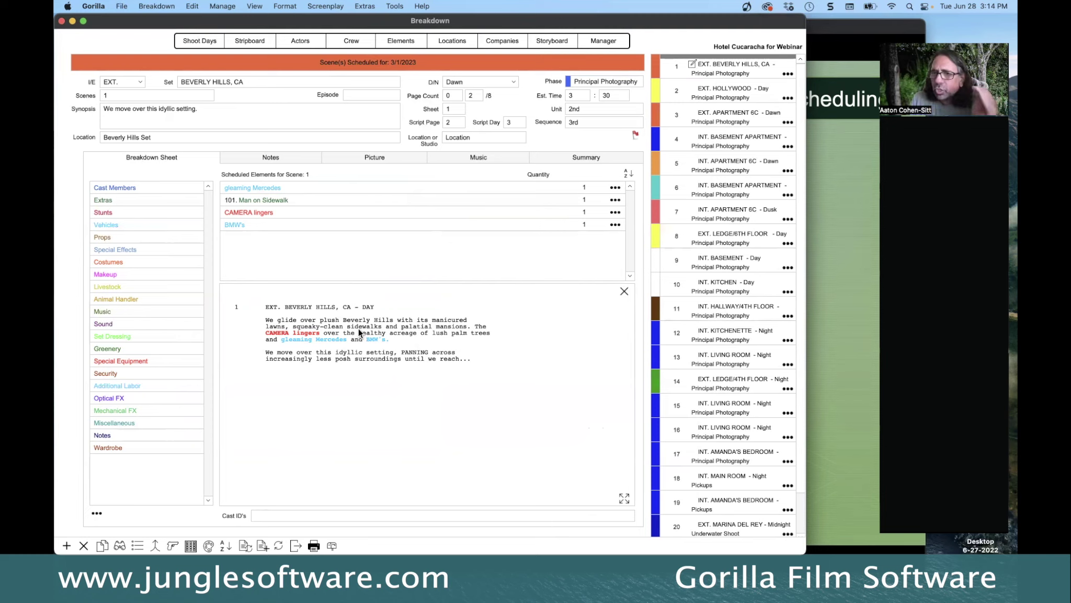
Hide the screenplay display, show it again on scene 5's breakdown sheet, and view scene 3 with its screenplay text
click(624, 290)
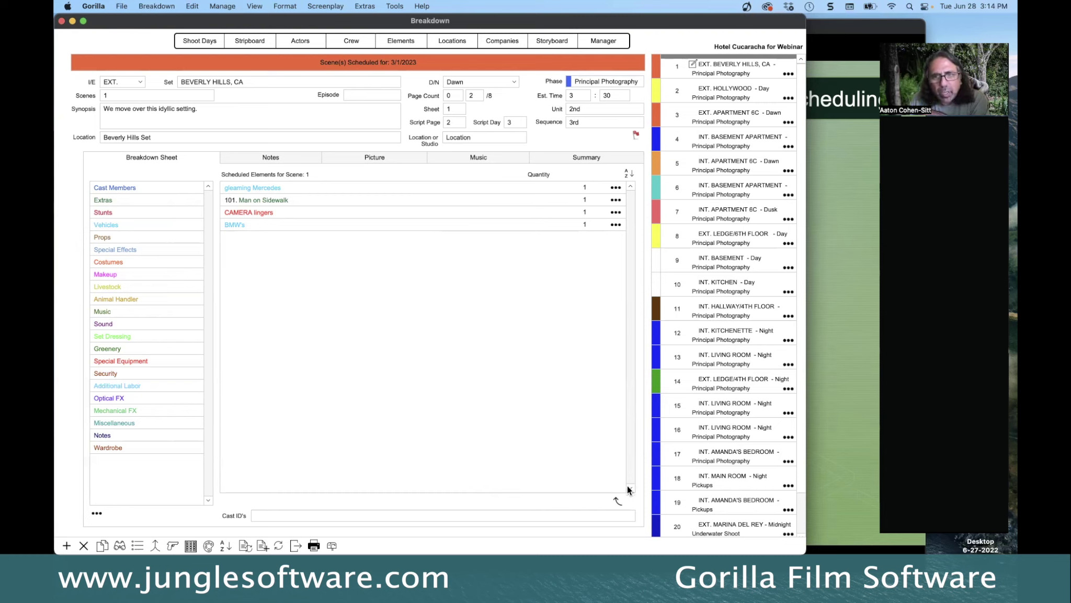
click(722, 165)
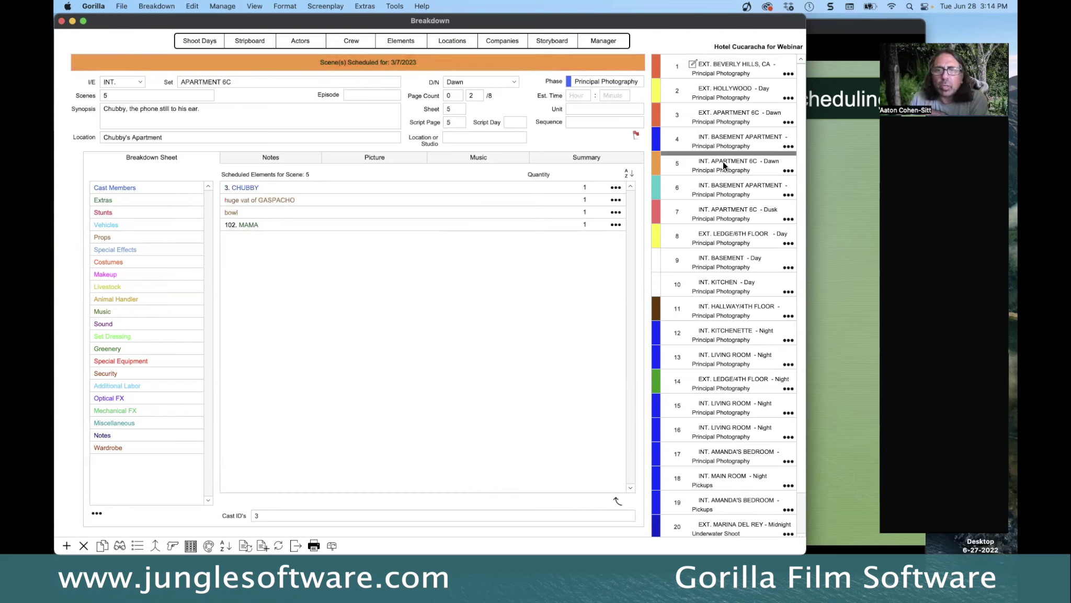
click(616, 500)
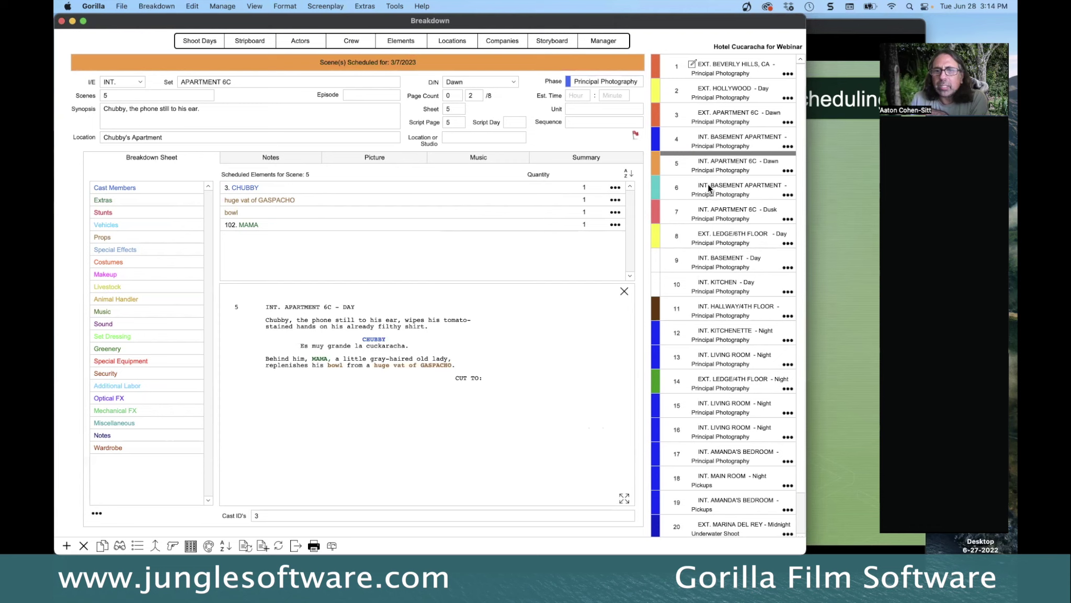
click(715, 121)
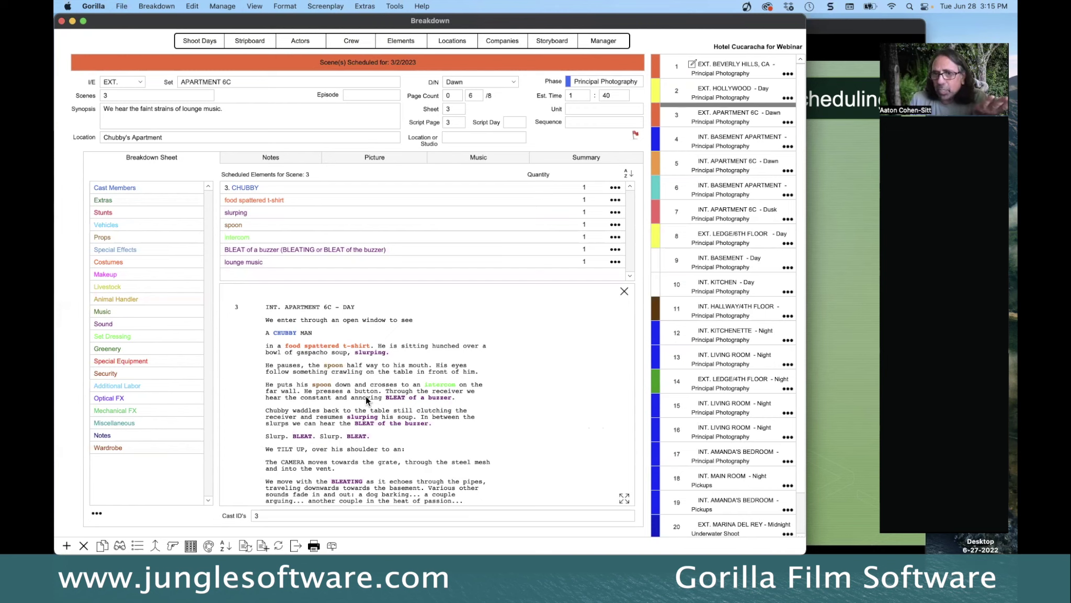
Hide the screenplay display and browse the breakdown sheets of several scenes, including 7, 9 and 11, ending on scene 3
click(624, 292)
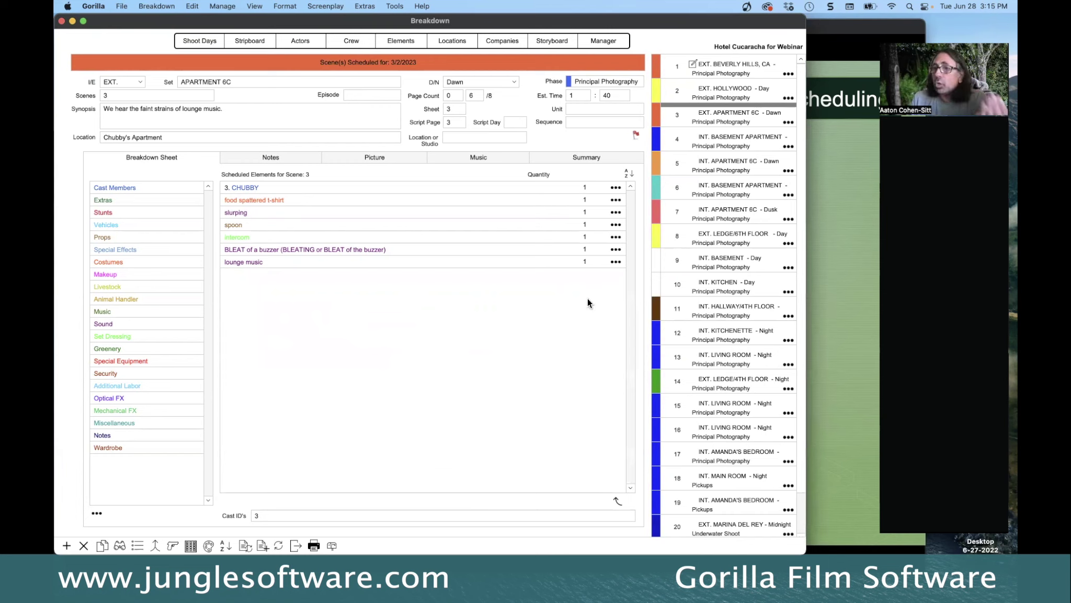
click(713, 162)
click(713, 210)
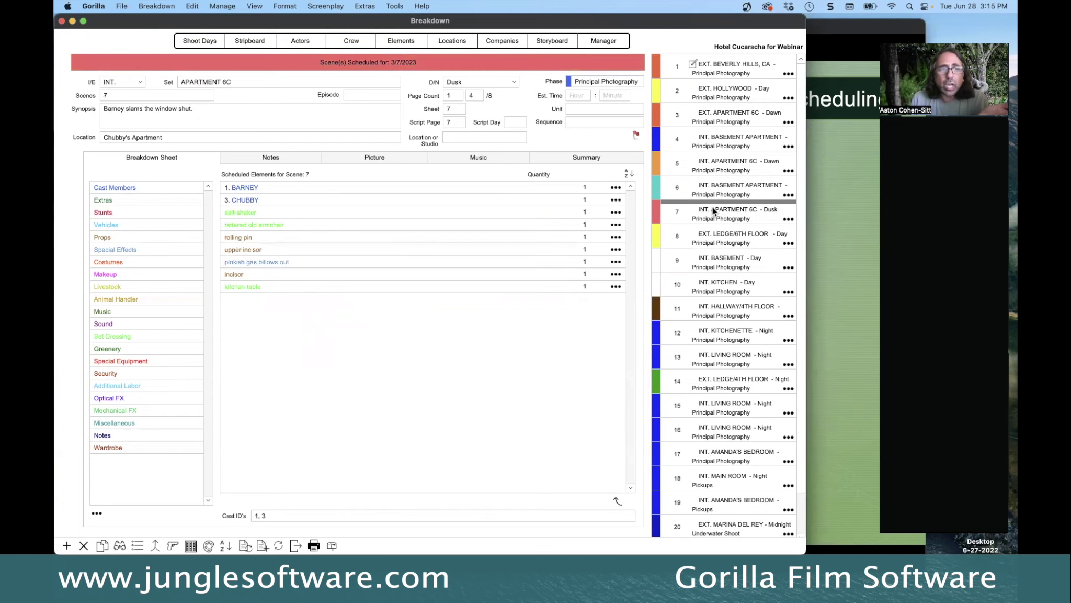
click(714, 253)
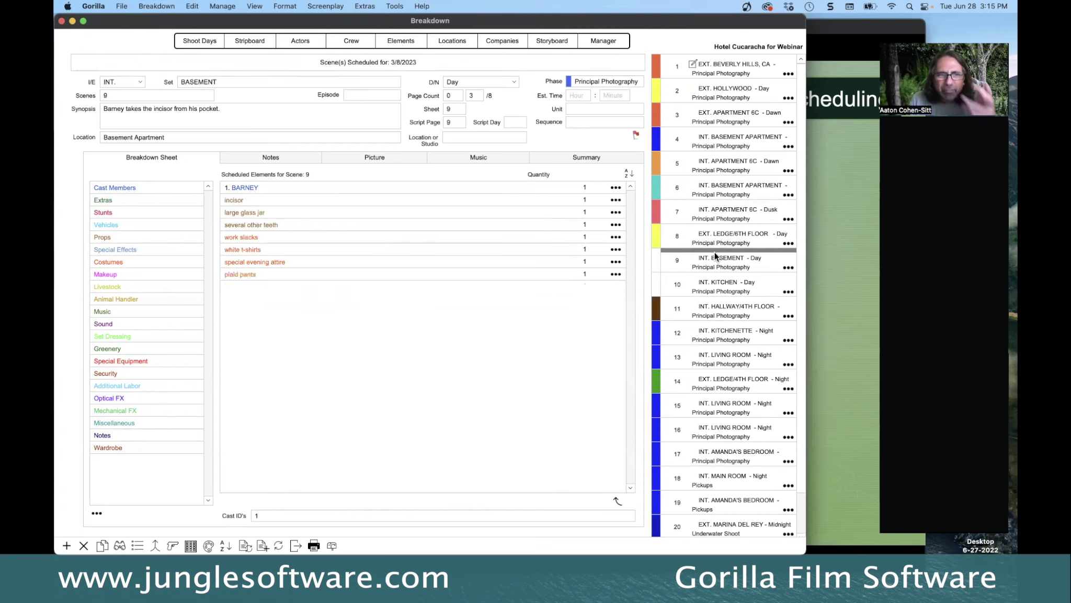
click(703, 309)
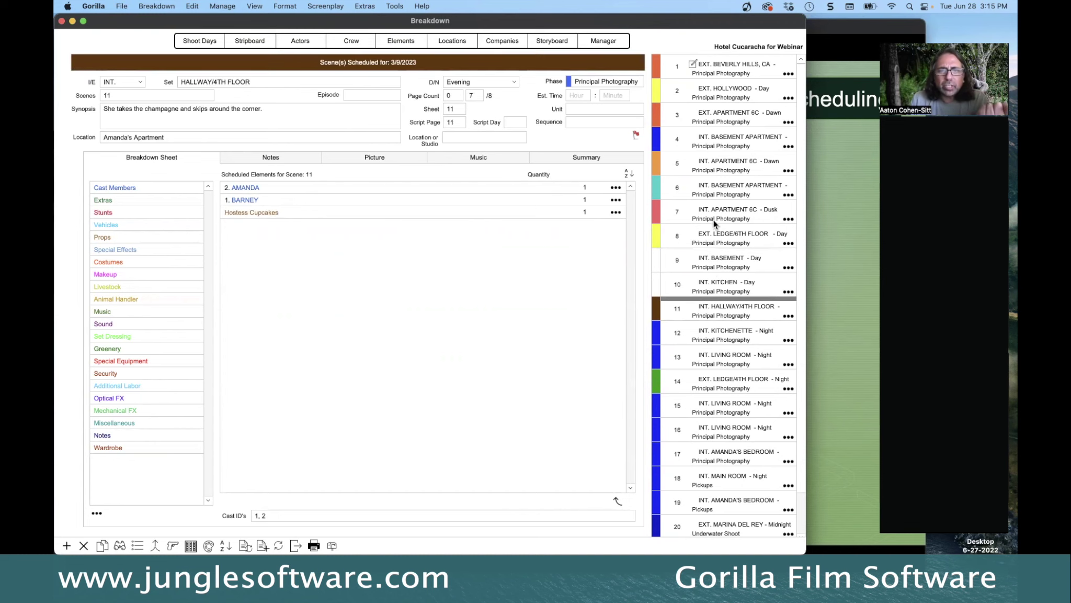
click(709, 192)
click(702, 114)
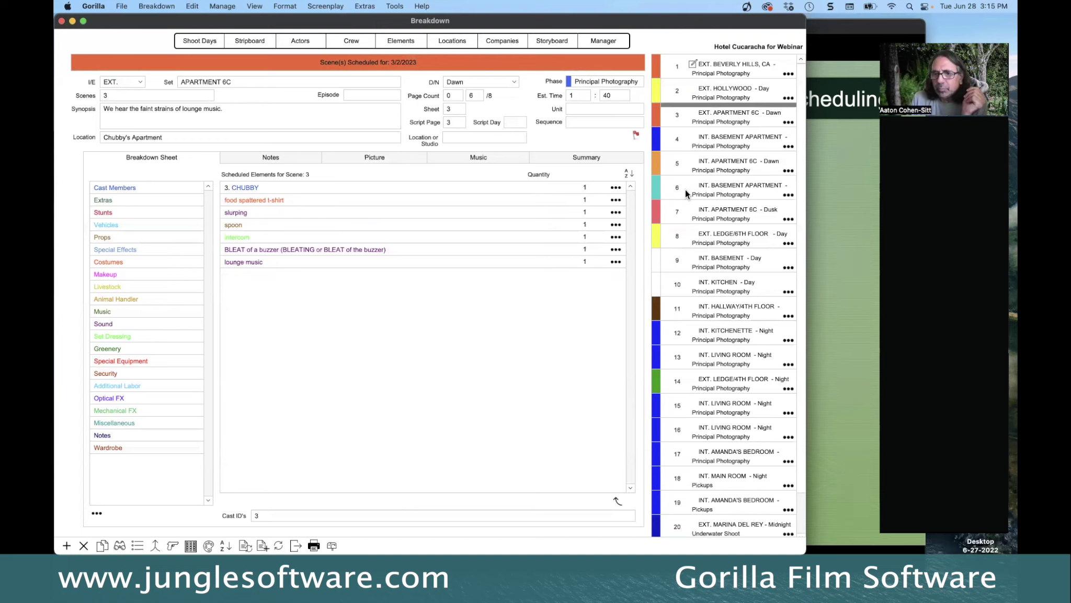
Switch to the PowerPoint slide show, advance to tip #3 on combining categories, and return to Gorilla
click(823, 189)
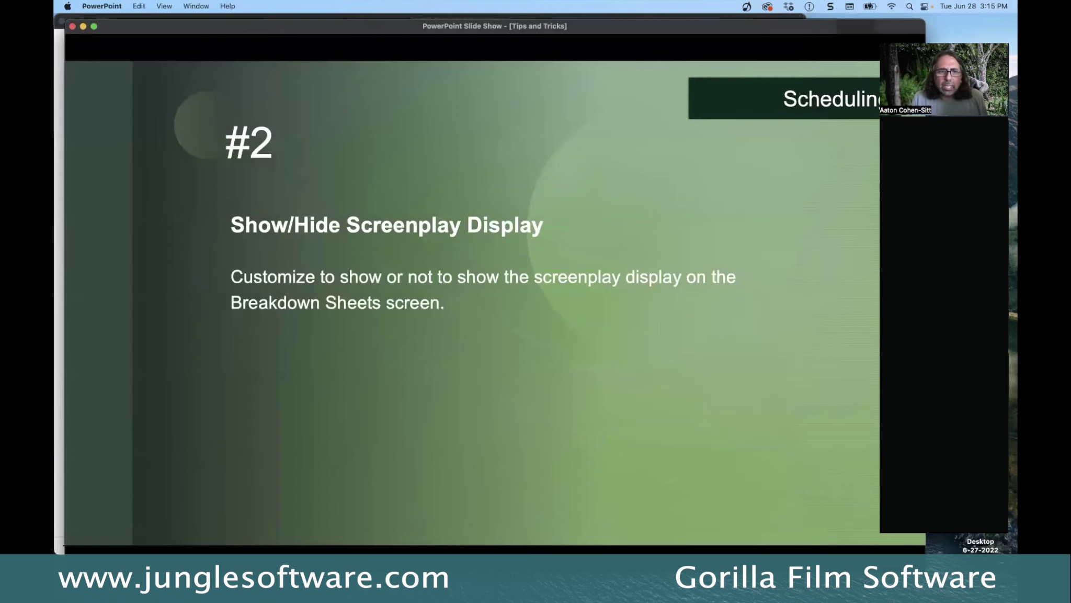
click(528, 248)
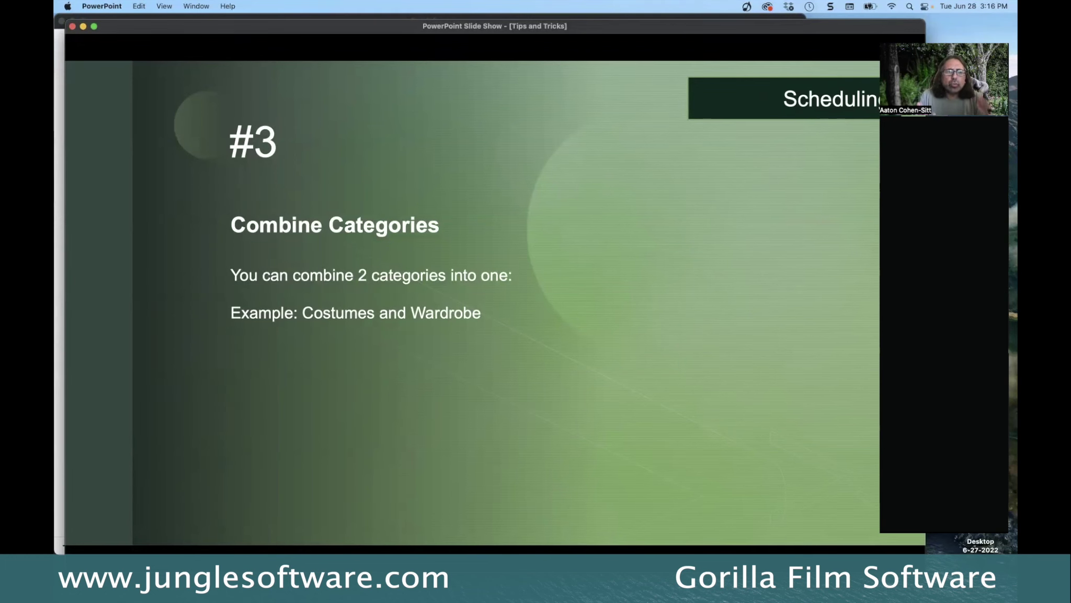
key(super+Tab)
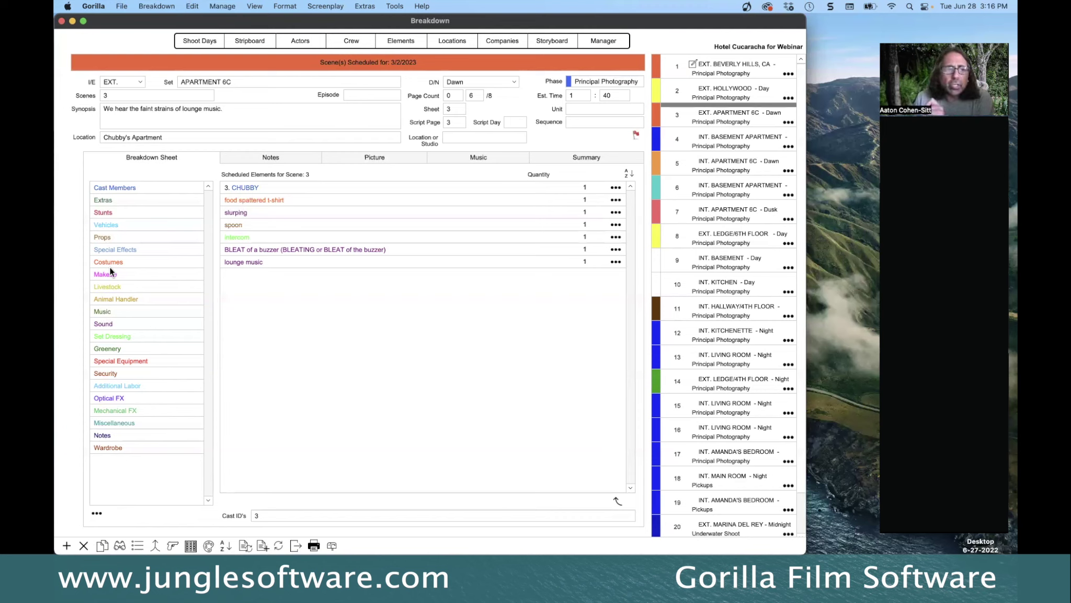
Review the elements available for scene 3 under Wardrobe and under Costumes, and close the element list without adding any
double_click(105, 447)
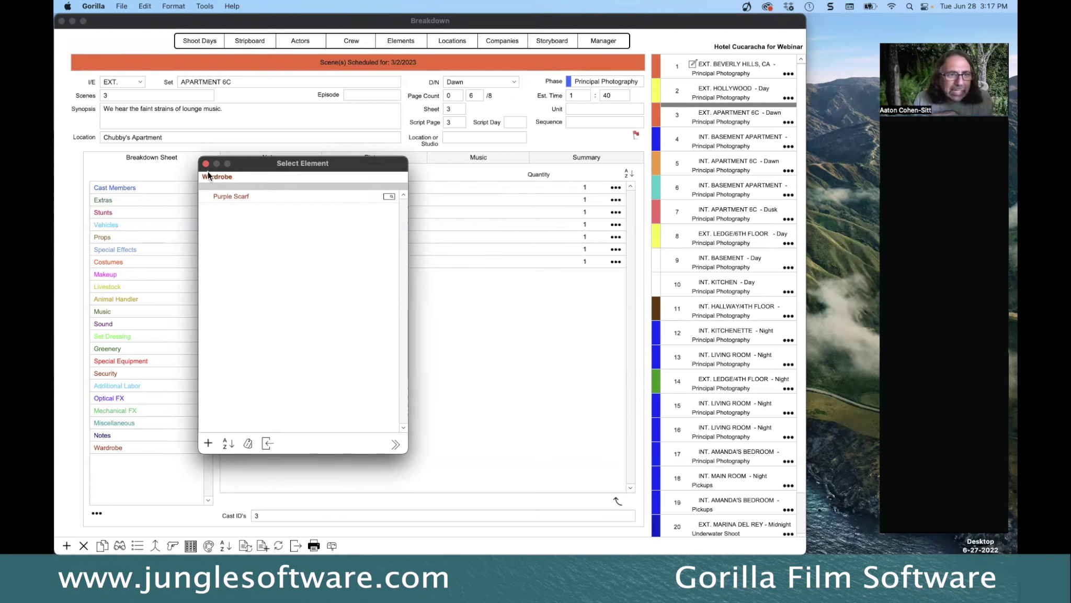
click(114, 259)
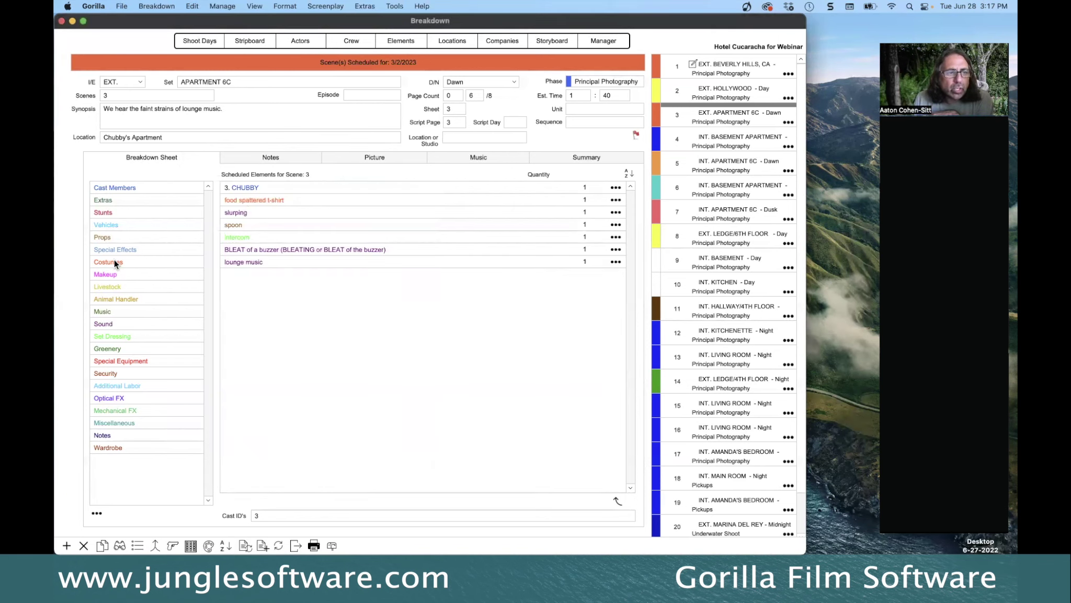
click(114, 260)
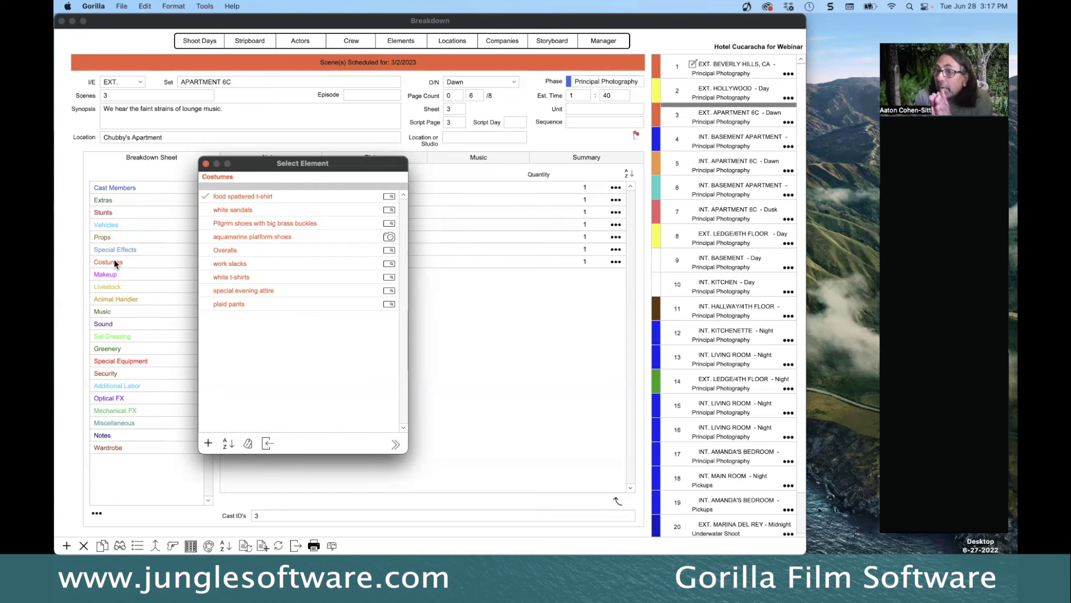
click(204, 164)
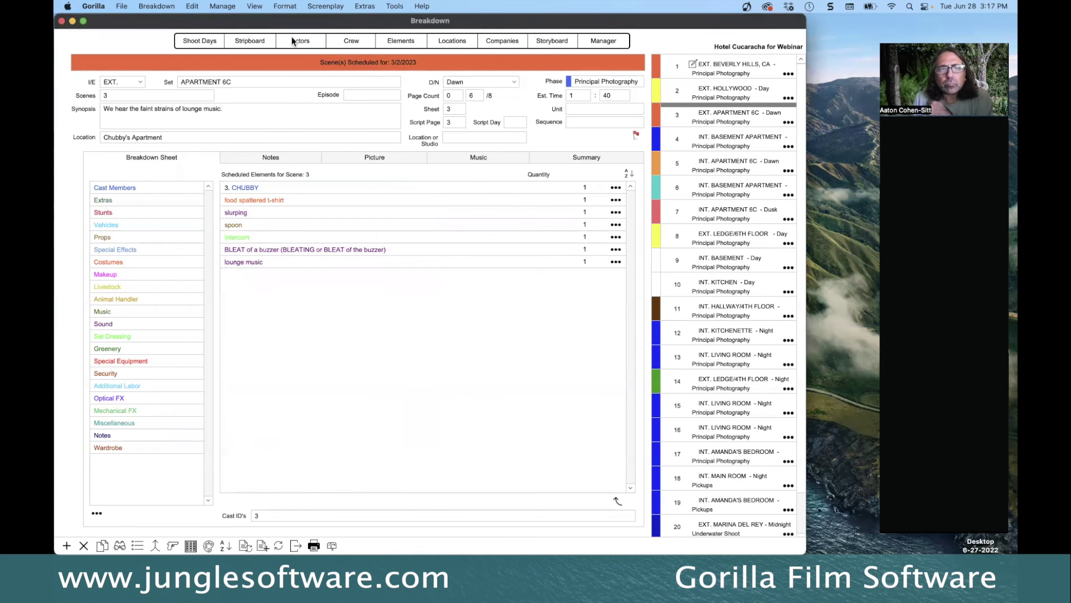
Open the Element Manager and filter its elements to the Costumes category
click(411, 43)
drag(253, 34, 246, 38)
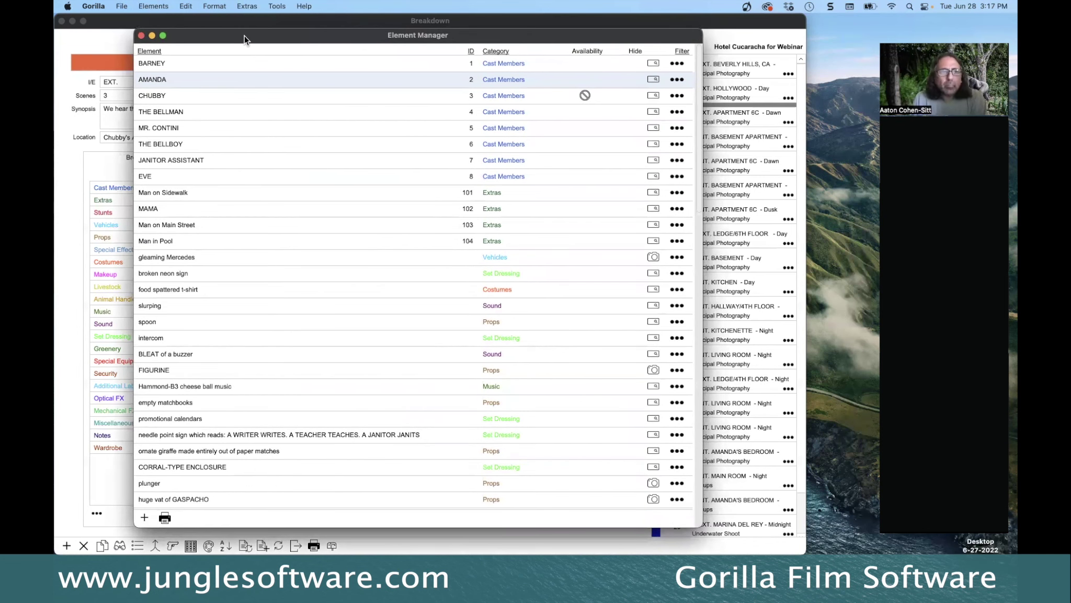
click(679, 48)
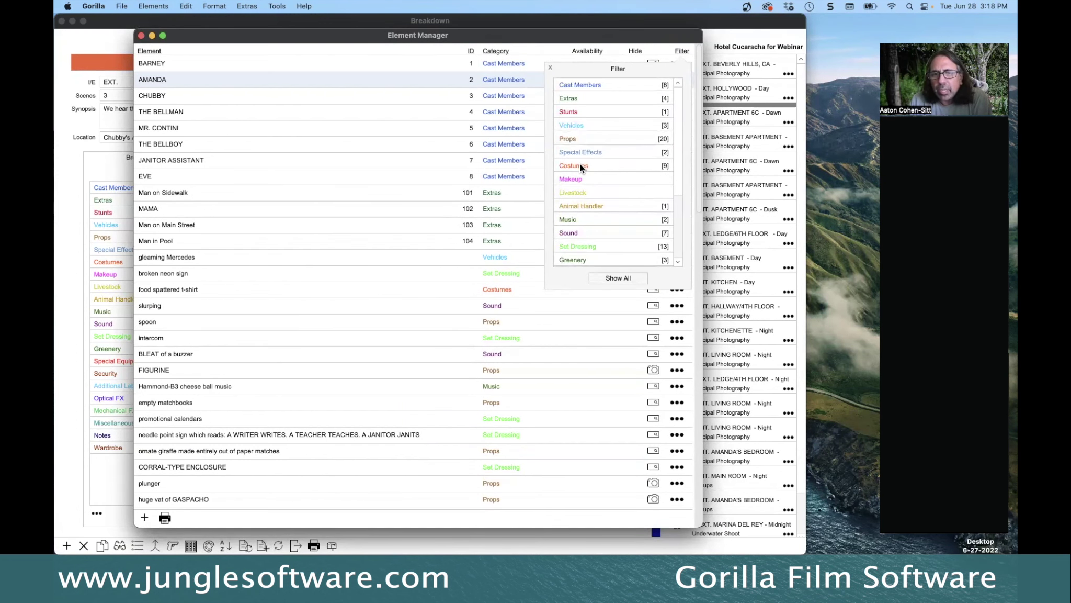
click(581, 165)
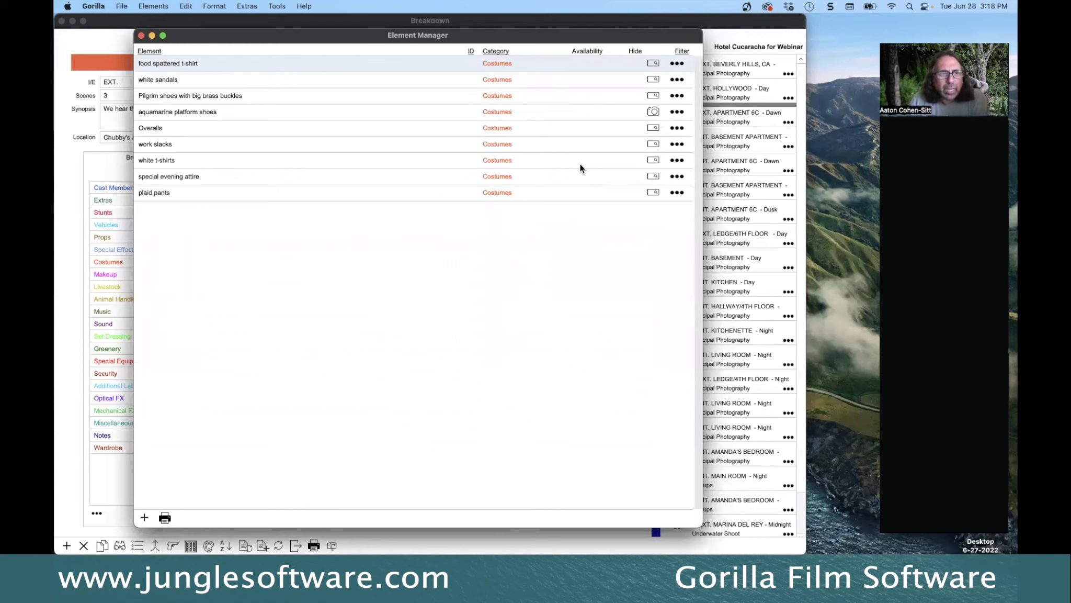
Check the element counts per category in the Element Manager's filter list down to Wardrobe, and close the list without changing the filter
click(682, 51)
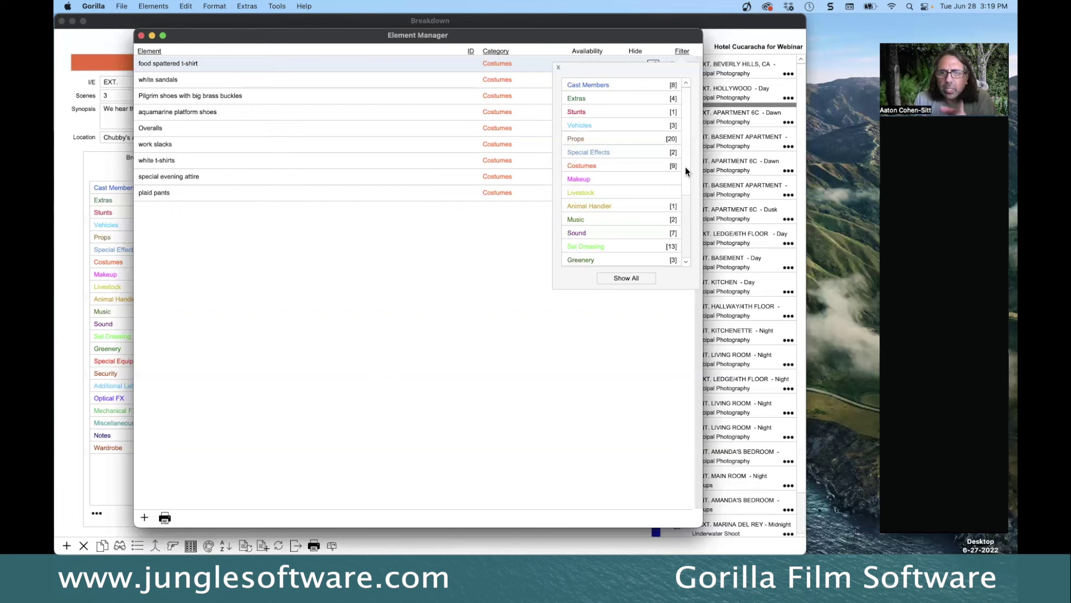
scroll(625, 250, down, 5)
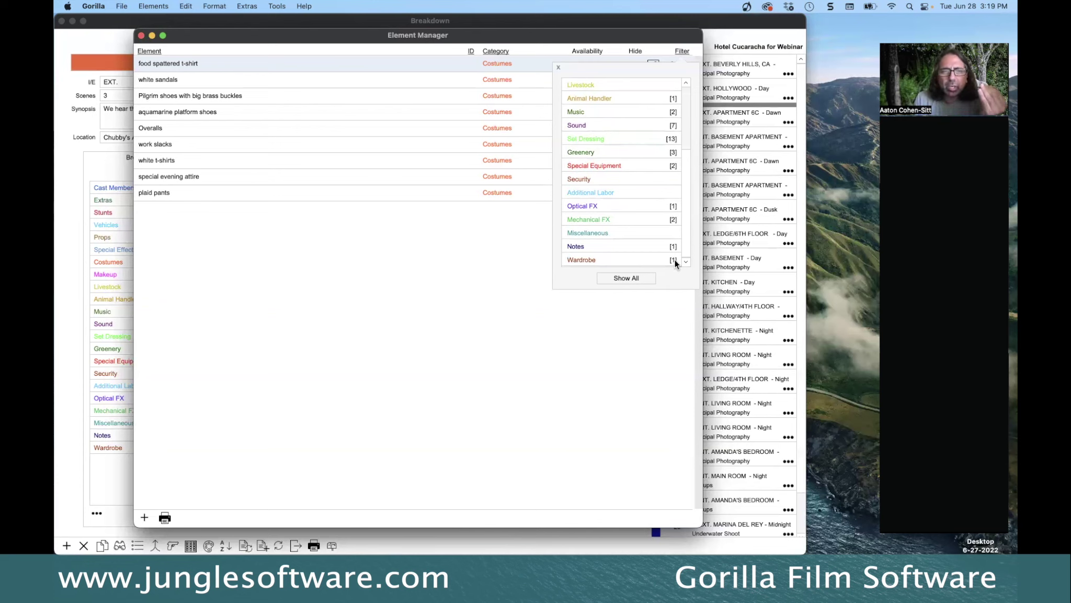
click(561, 68)
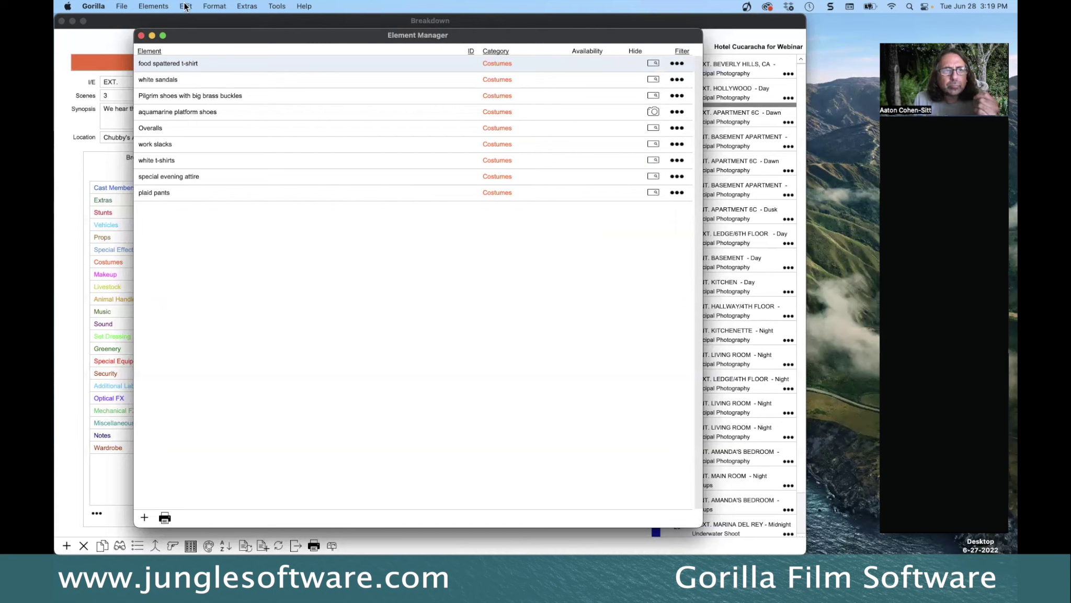
Combine the Wardrobe category into the primary category Costumes, removing the secondary category Wardrobe
click(161, 6)
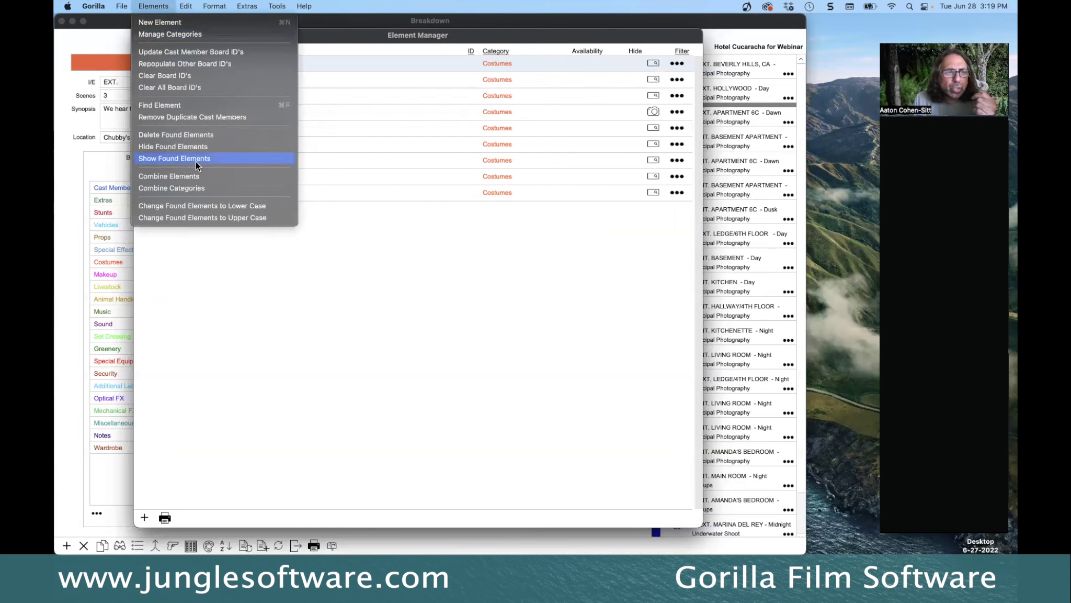
click(257, 189)
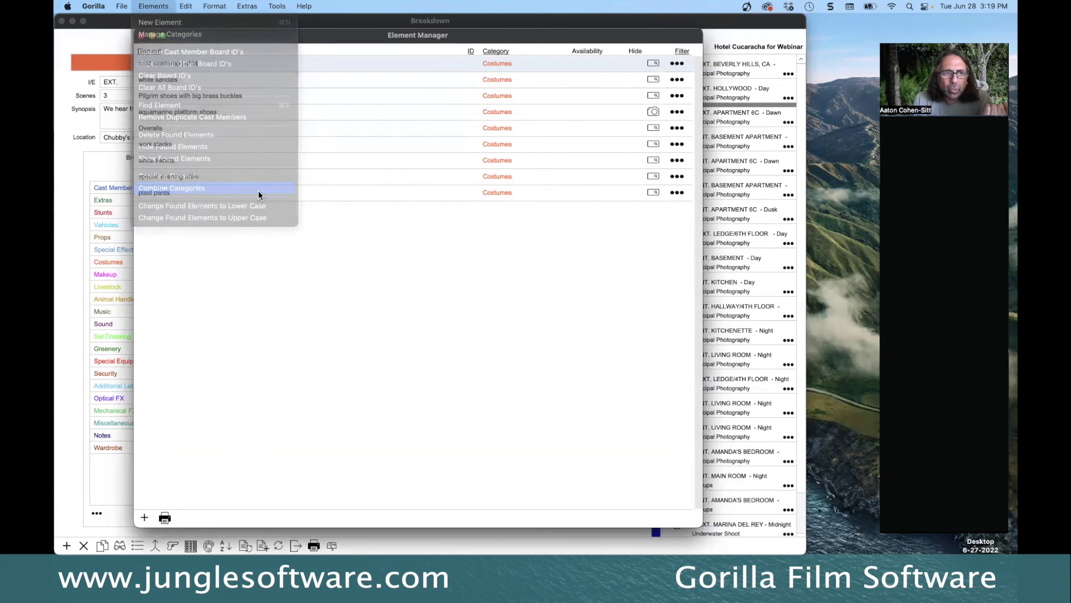
drag(348, 96, 360, 68)
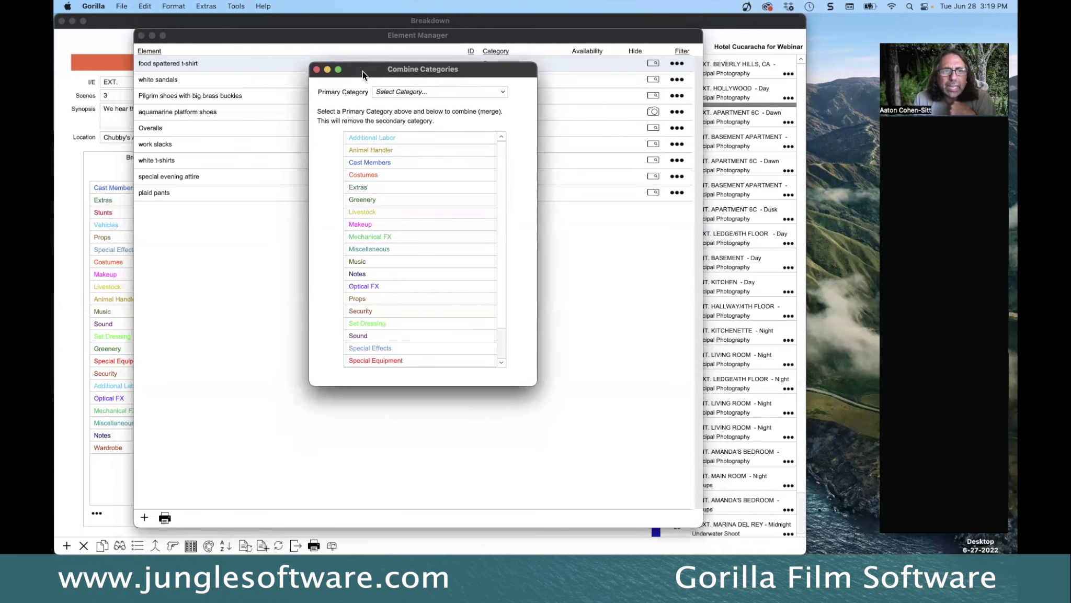
click(403, 91)
click(400, 127)
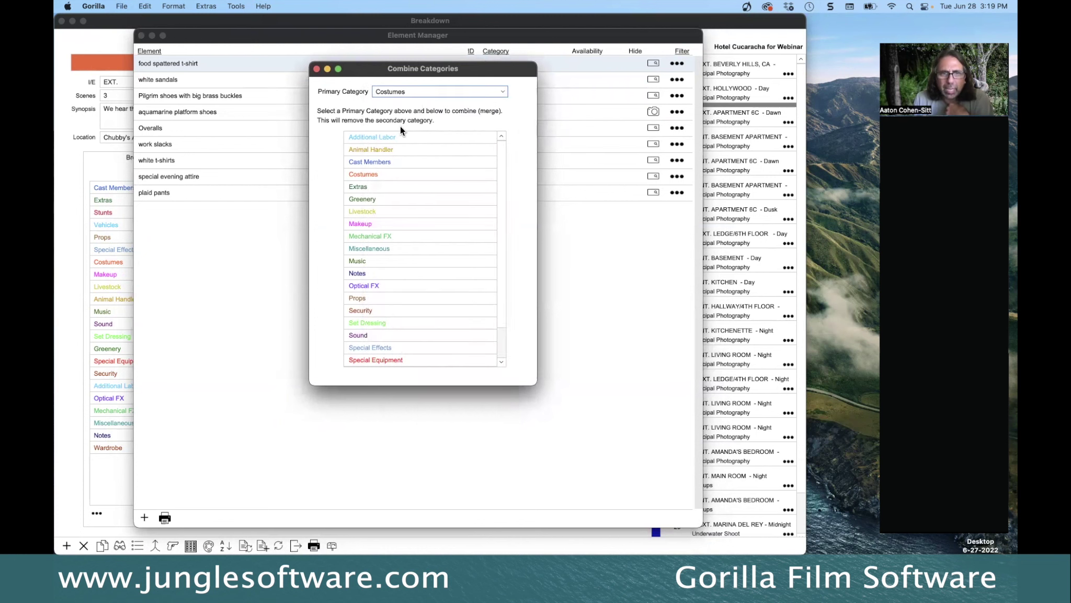
scroll(393, 252, down, 3)
click(367, 361)
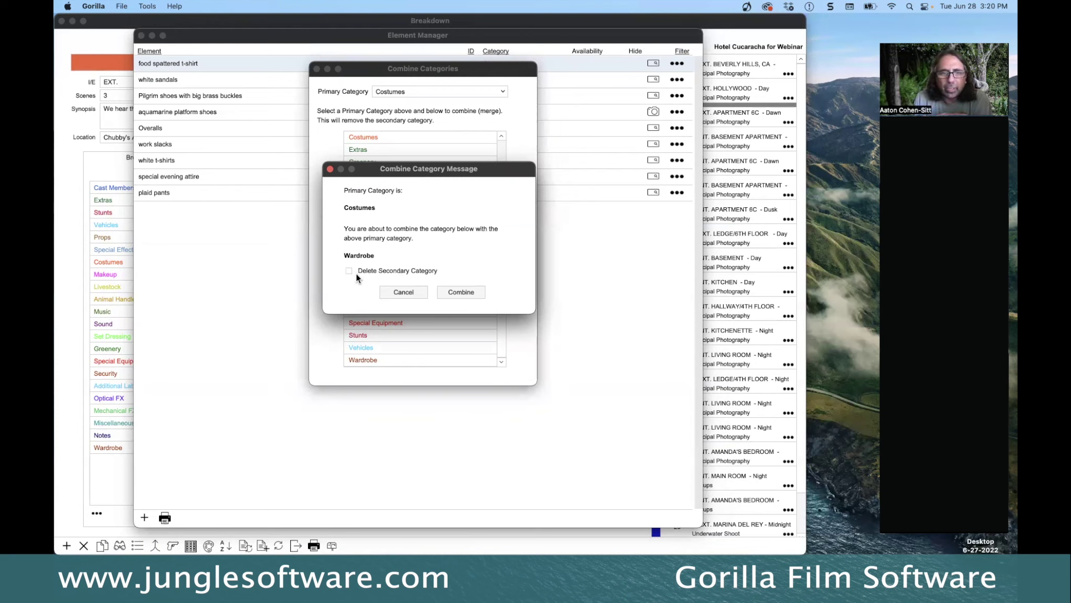
click(461, 291)
click(505, 258)
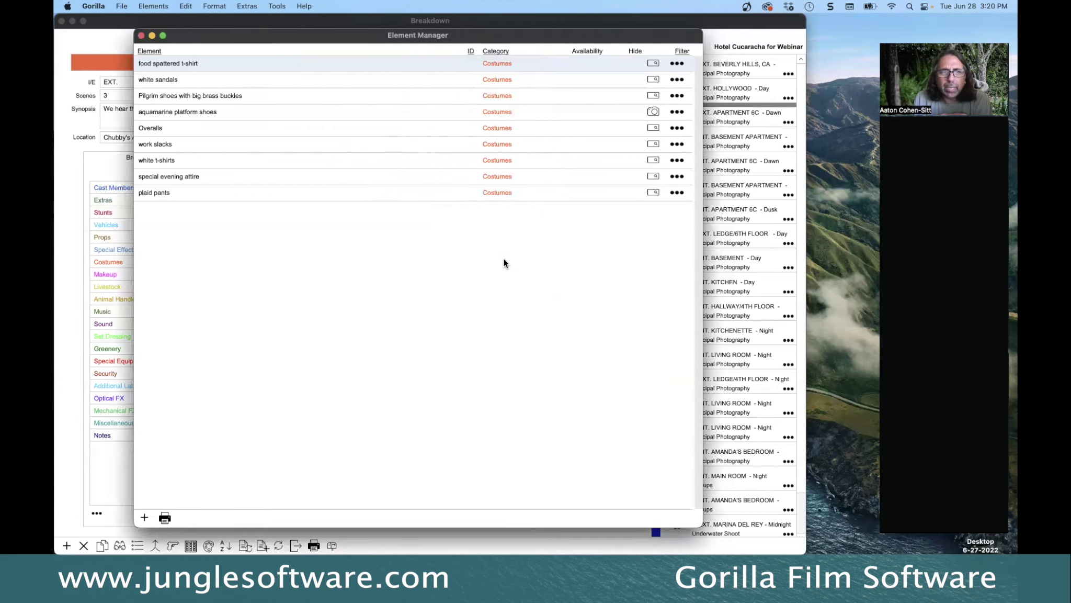
Reapply the Costumes filter in the Element Manager to check the merged elements, and close the manager
click(682, 50)
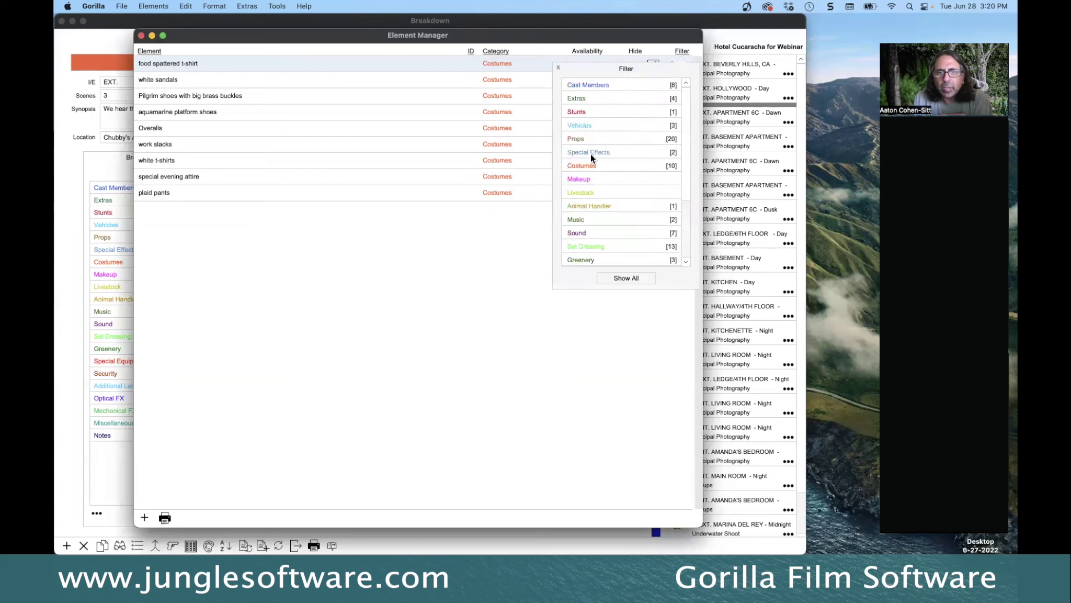
click(581, 165)
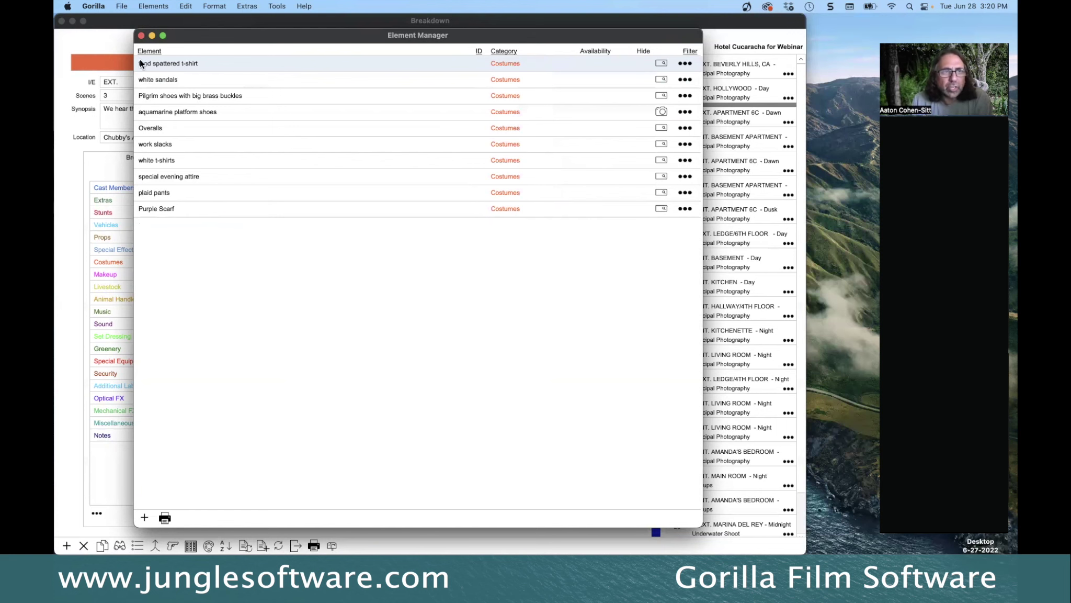
click(141, 37)
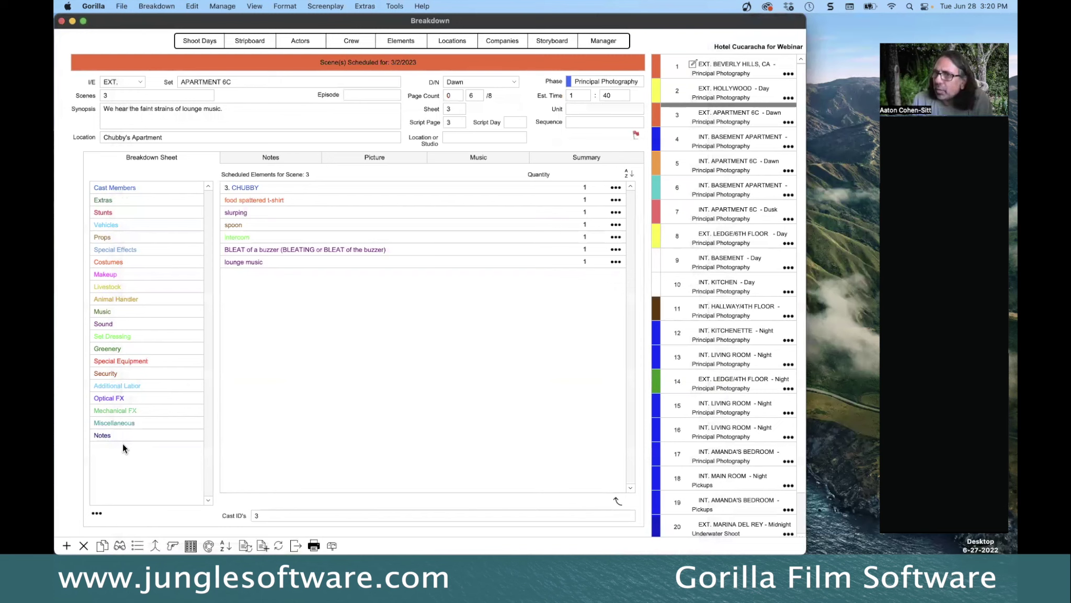
View the Costumes elements available for scene 3, close the list, and switch to the PowerPoint slide show
double_click(117, 262)
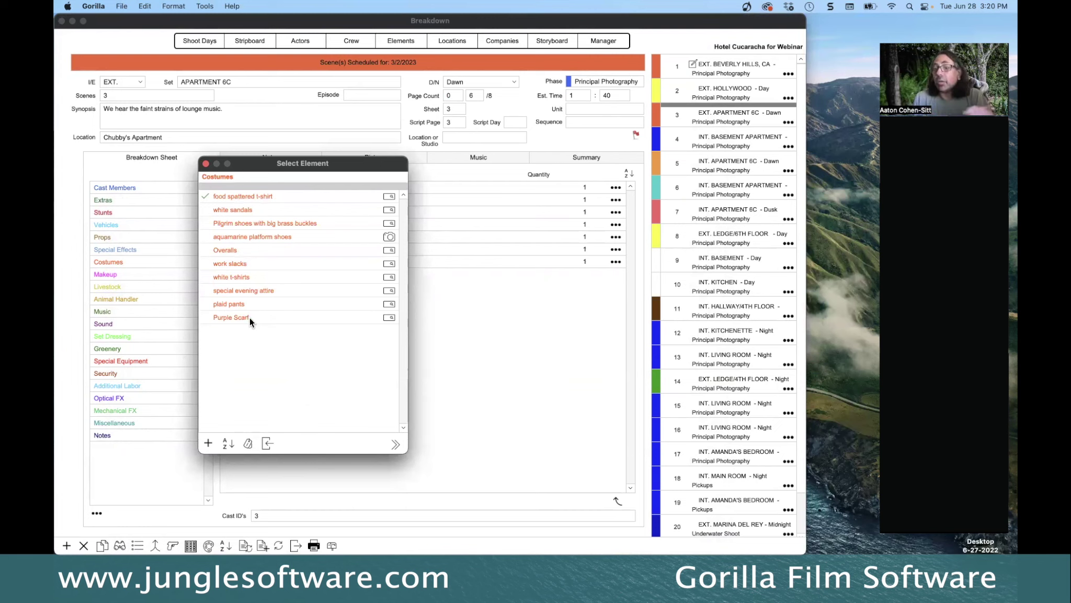
click(206, 164)
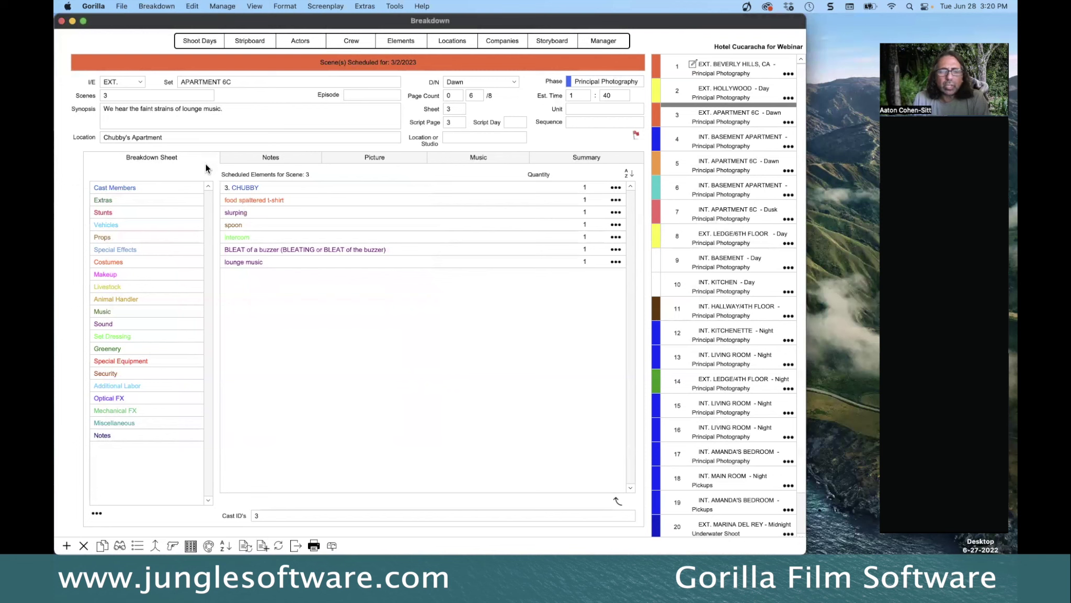
key(super+Tab)
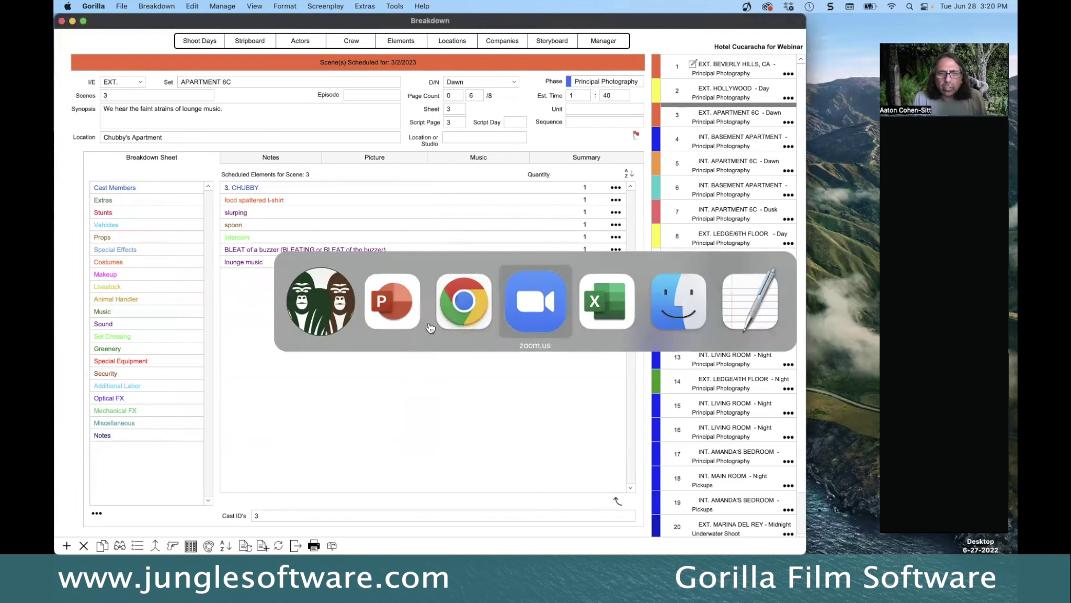
click(397, 319)
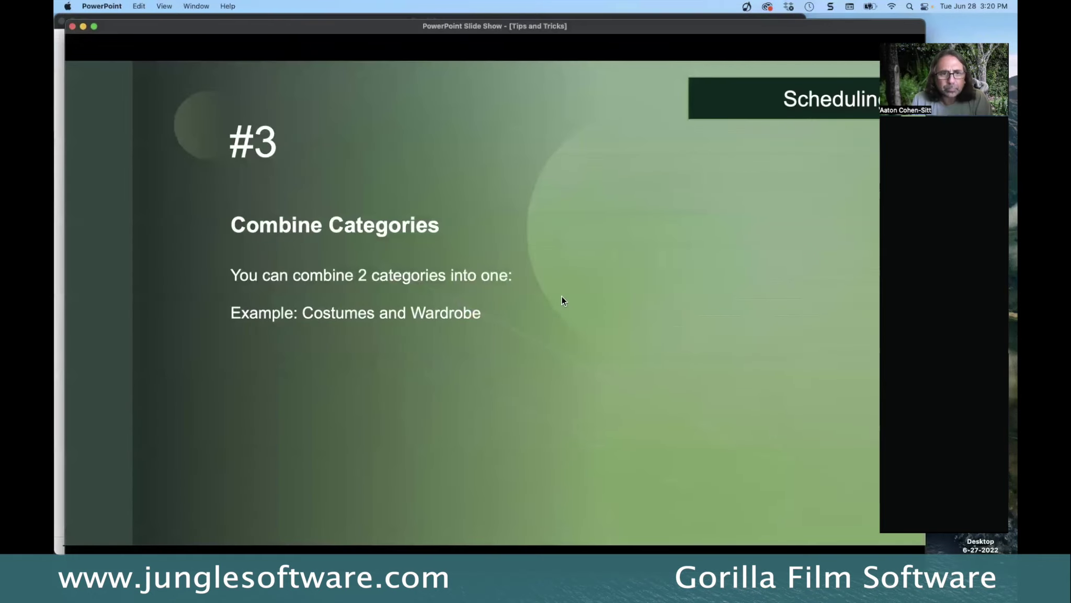
Advance the slide show to tip #4, switch to Gorilla, and view the Livestock element list for scene 3
click(414, 296)
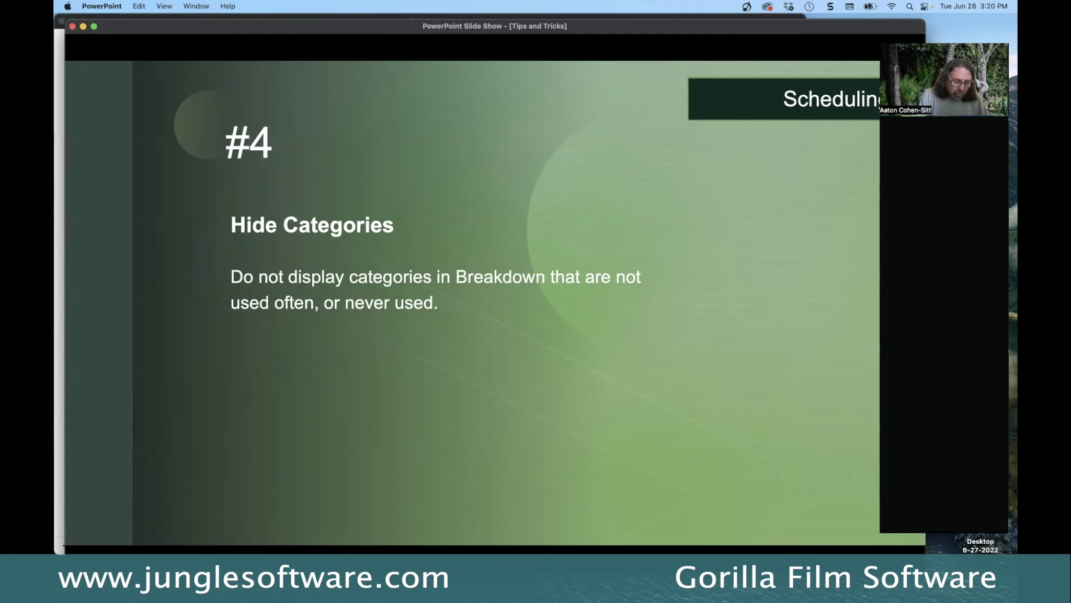
key(super+h)
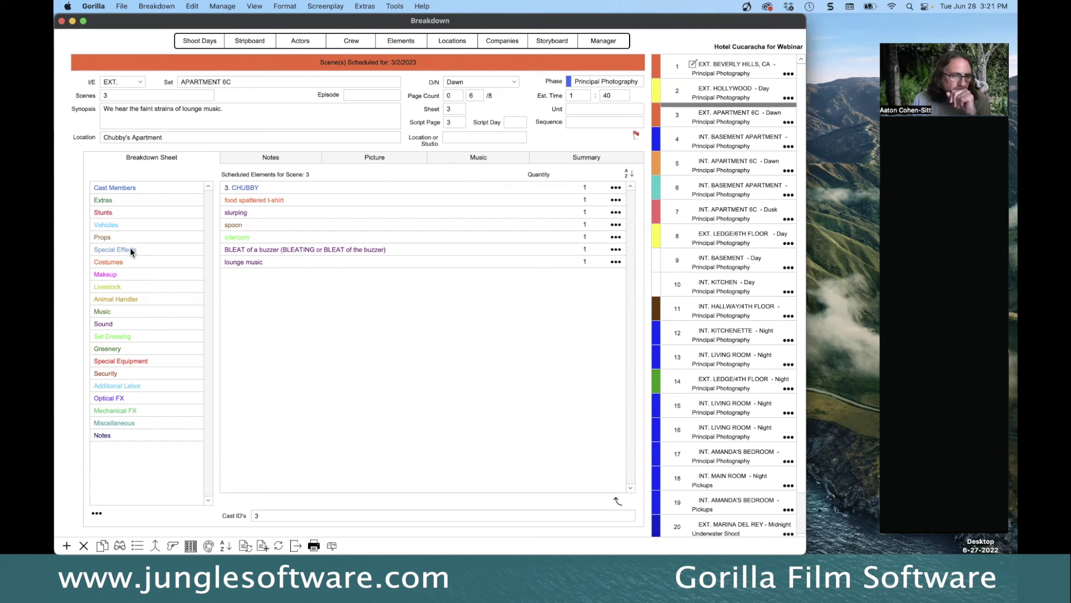
double_click(114, 286)
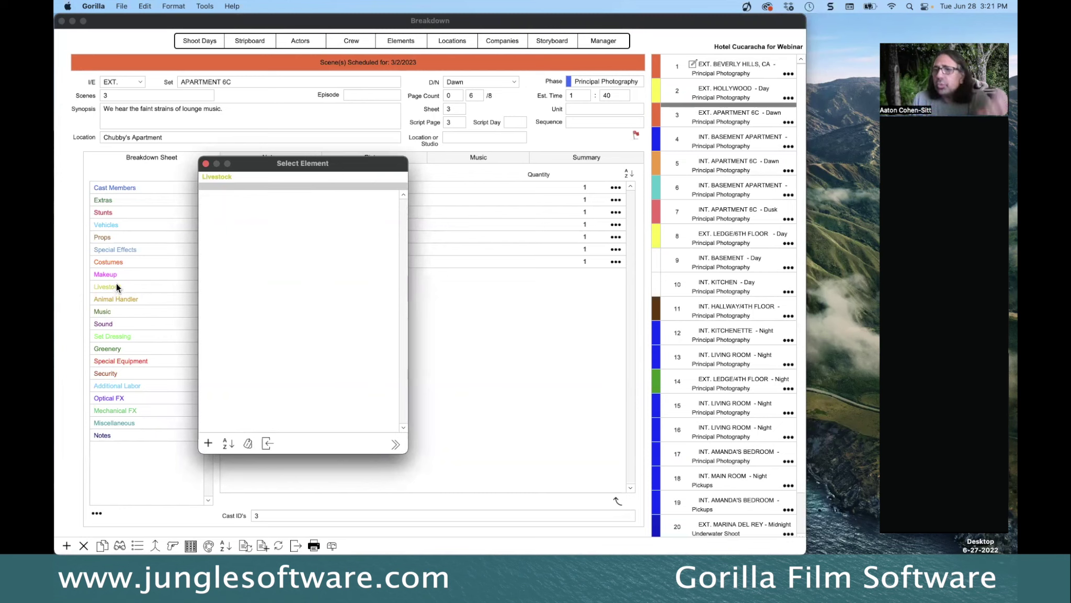
click(205, 164)
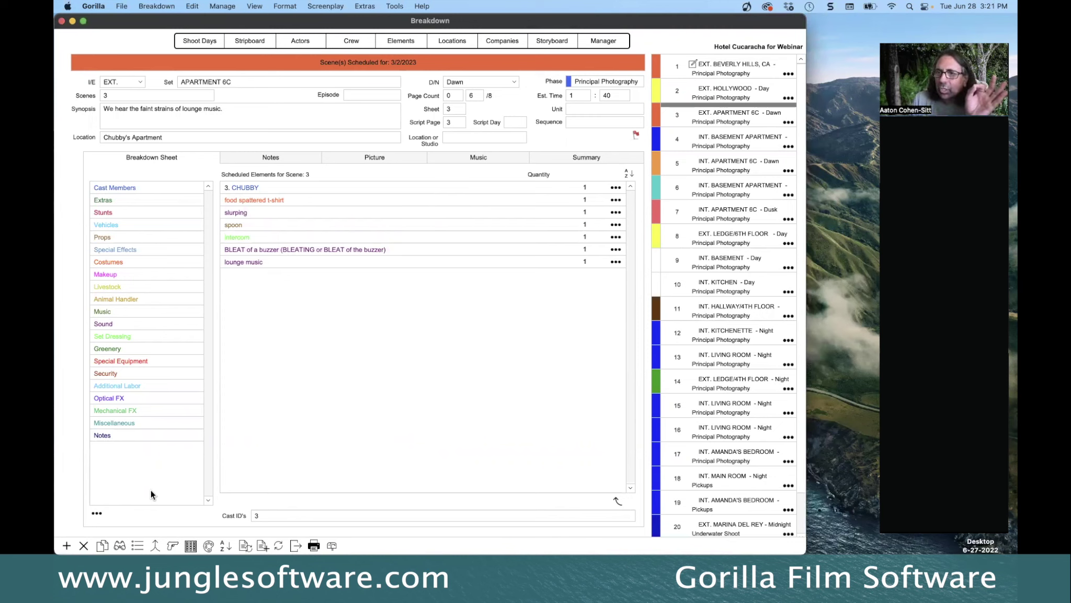
Deactivate the Livestock and Animal Handler categories to hide them from the Breakdown Sheet's category list
click(97, 514)
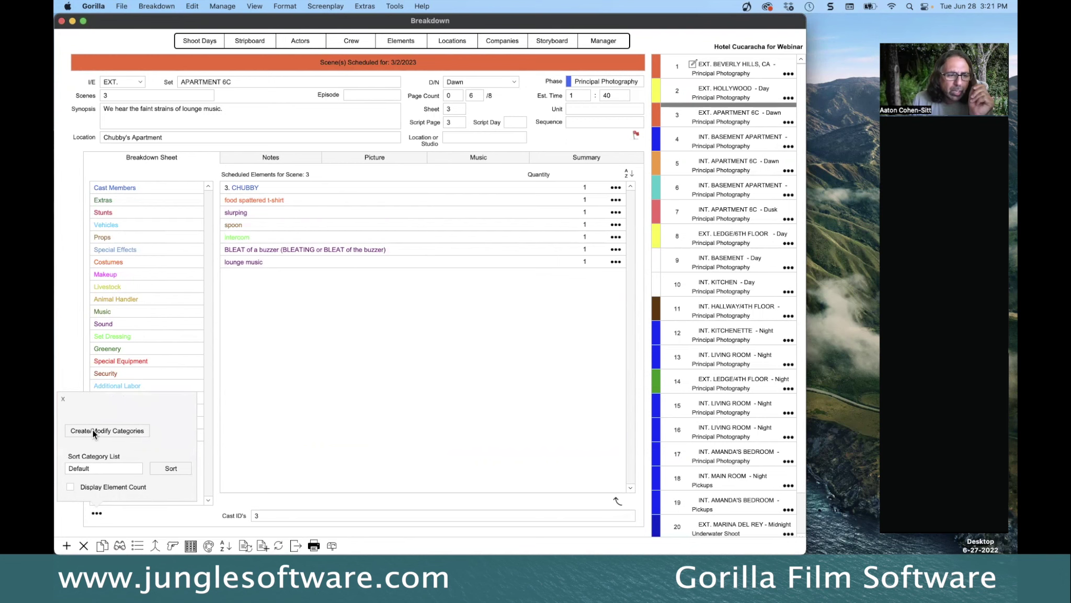
click(95, 432)
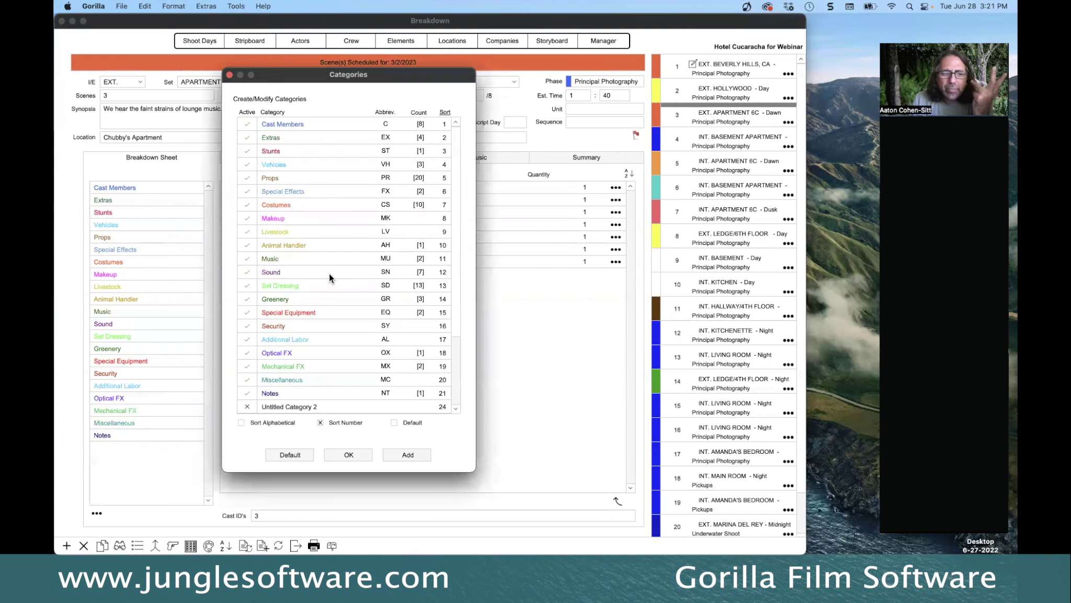
drag(336, 69, 486, 66)
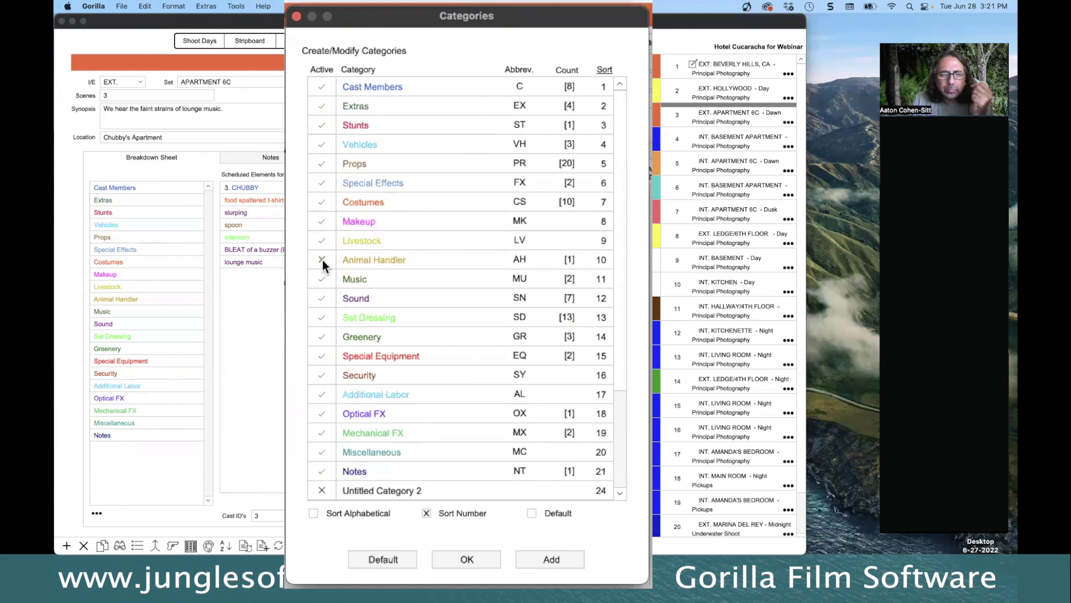
click(321, 241)
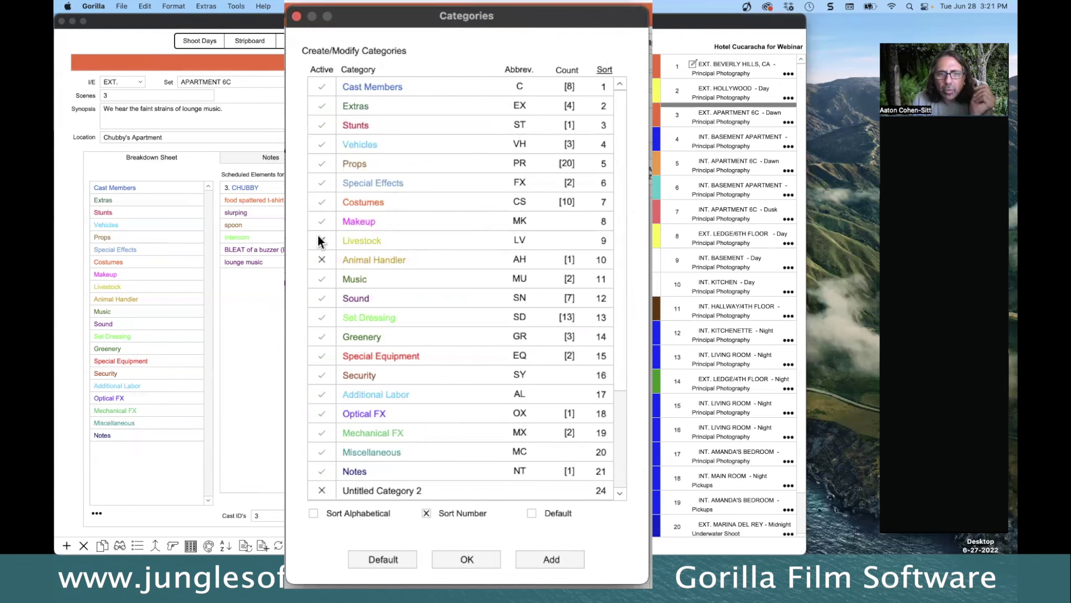
click(321, 259)
click(467, 559)
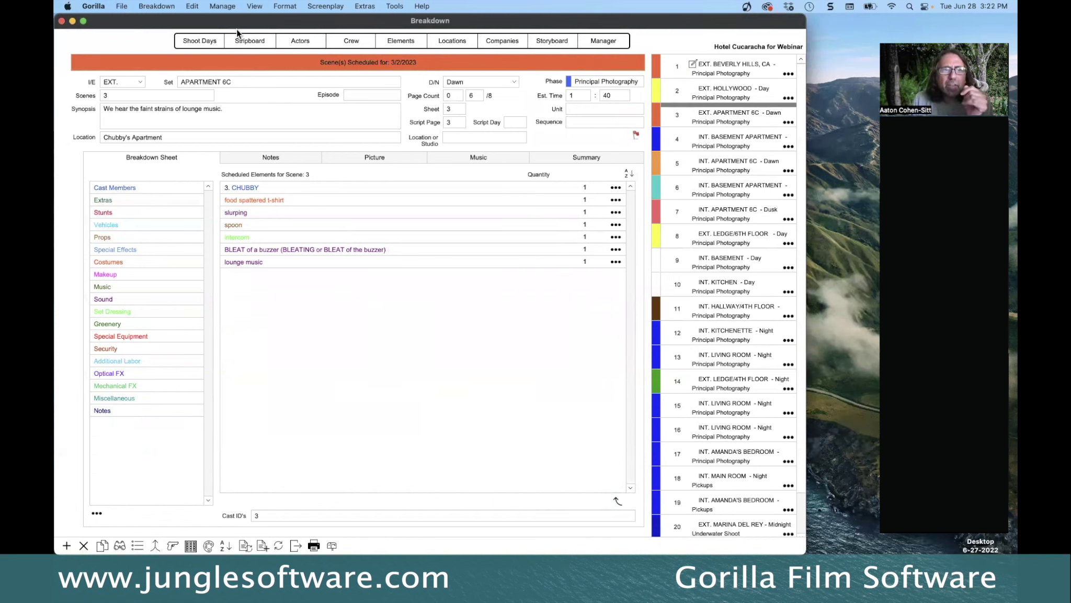
Check the category choices offered for a new element in the Element Manager, and close the manager without adding one
click(393, 41)
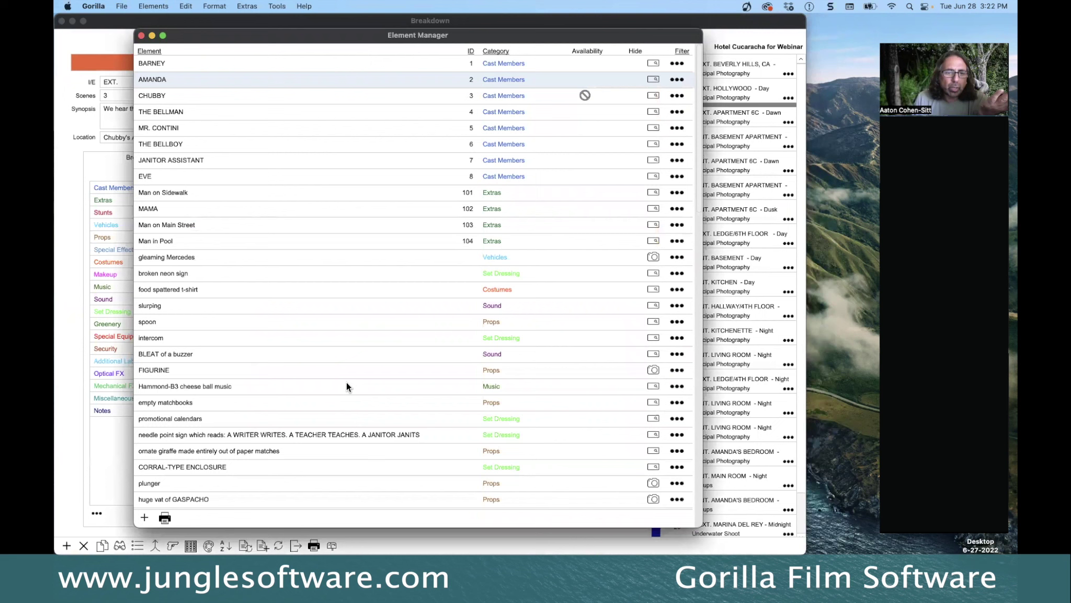
click(144, 518)
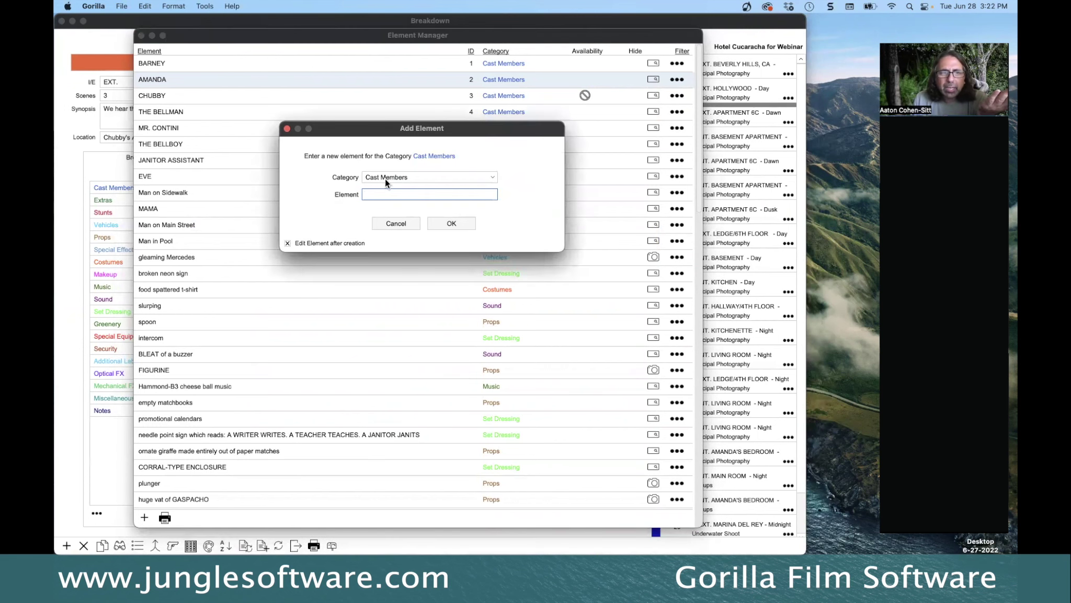
click(385, 175)
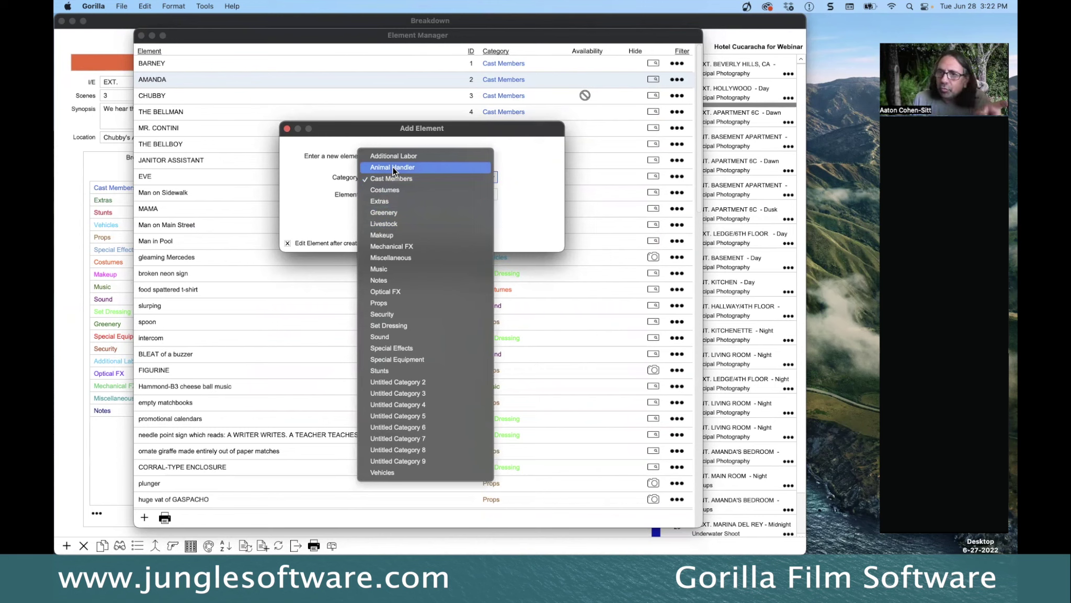
click(305, 190)
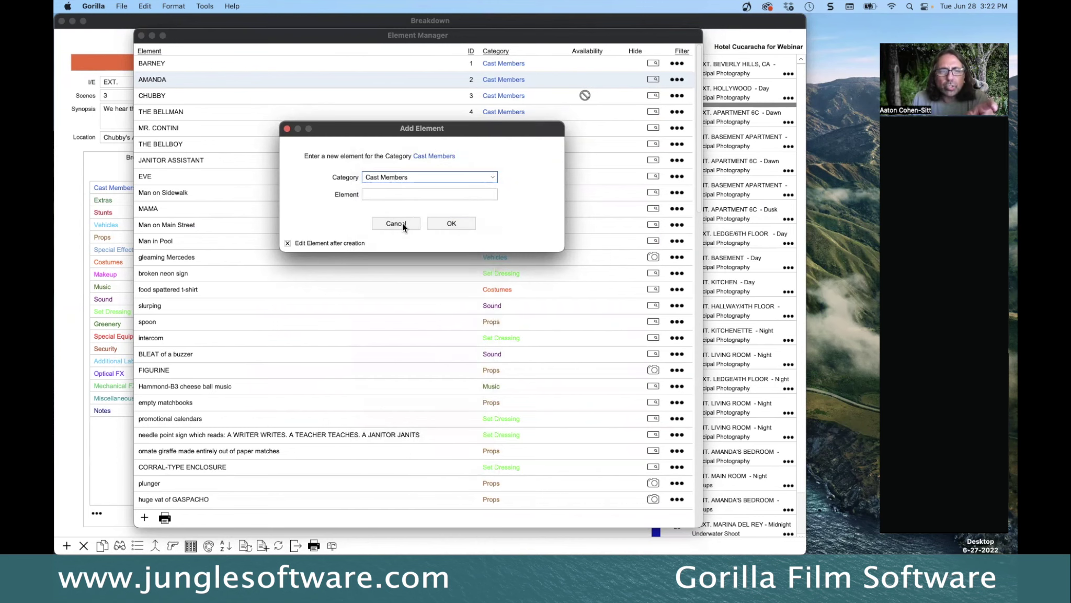
click(403, 223)
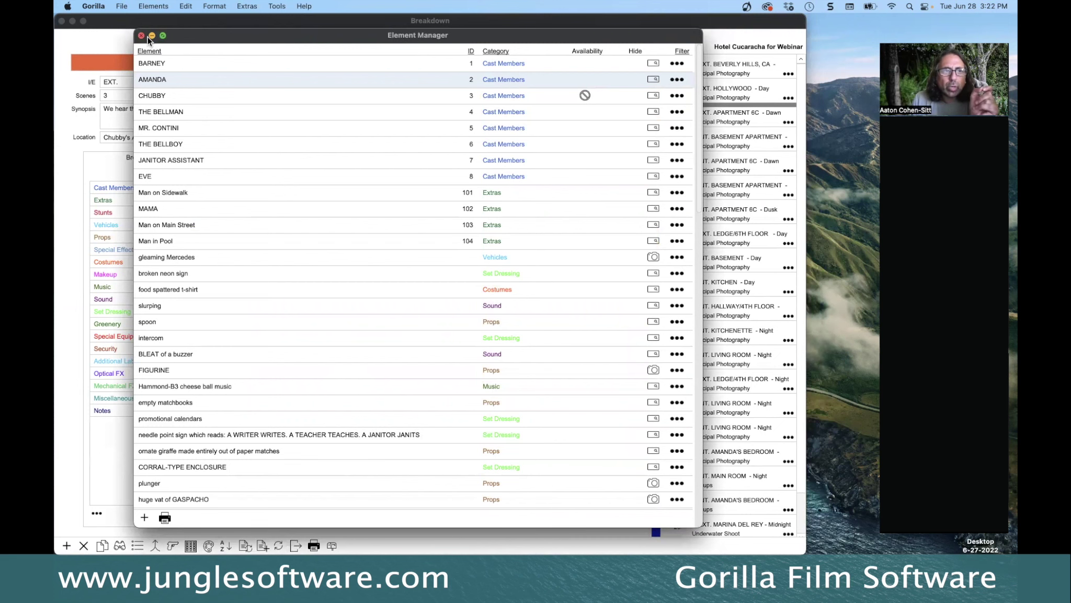
click(135, 228)
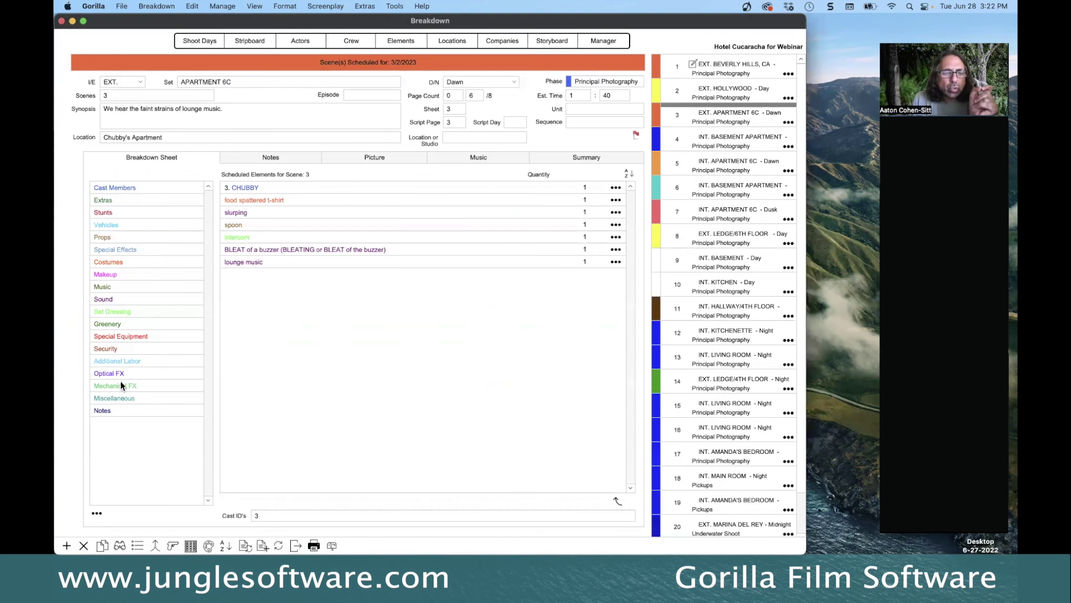
Reactivate the Livestock and Animal Handler categories, and switch to PowerPoint to show slide #5, Category Abbreviation
click(99, 512)
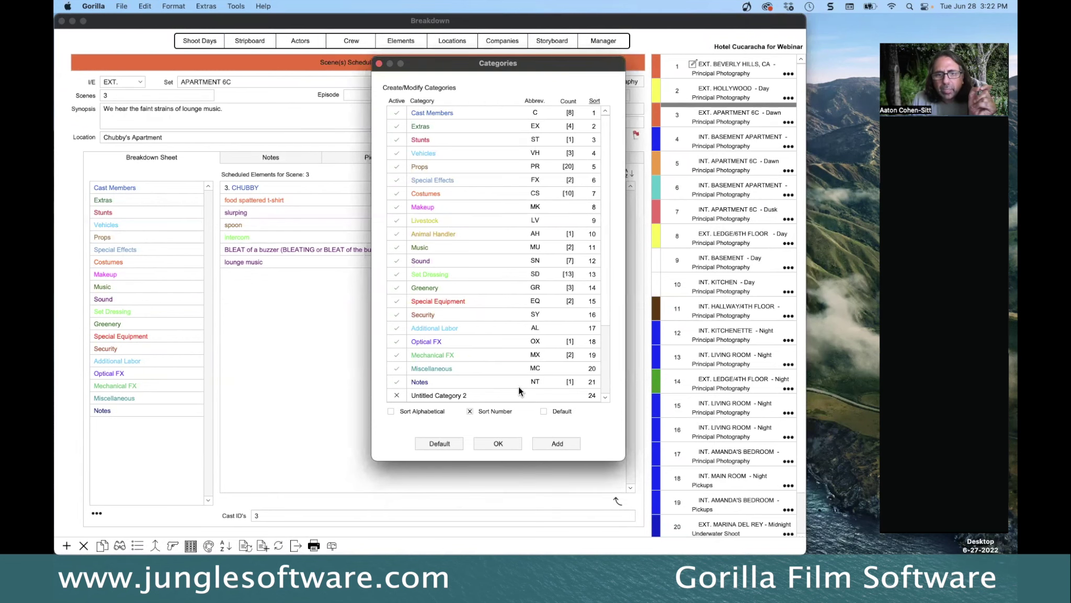
click(512, 445)
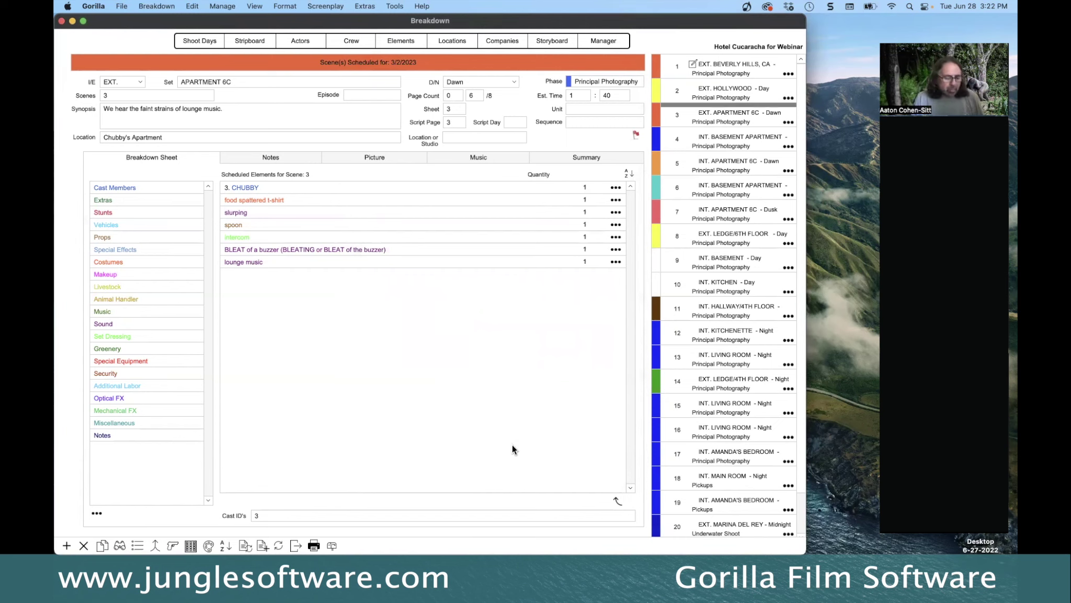
key(super+Tab)
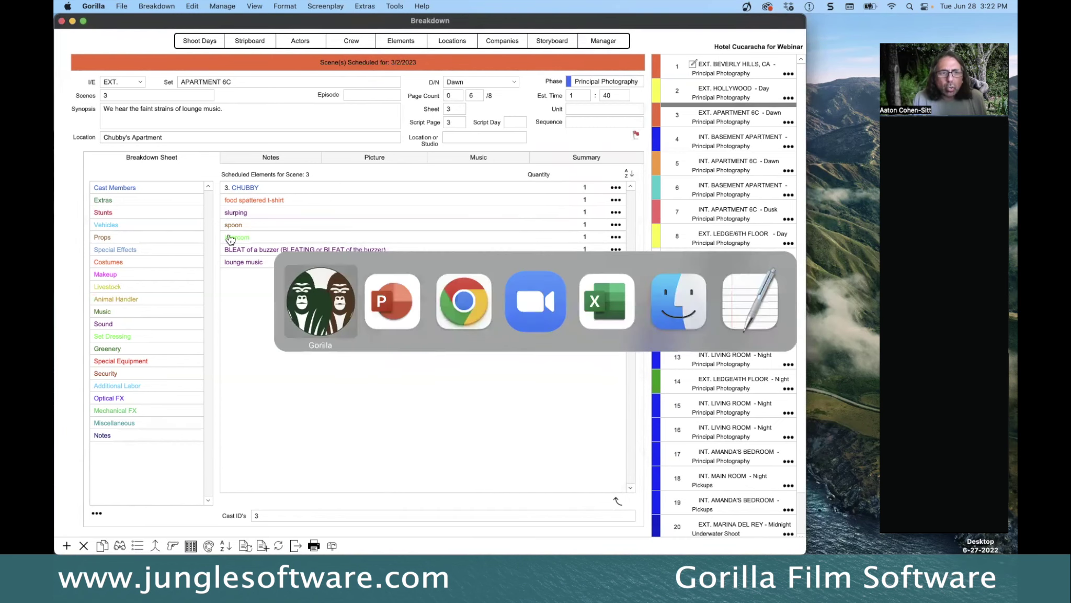
click(387, 302)
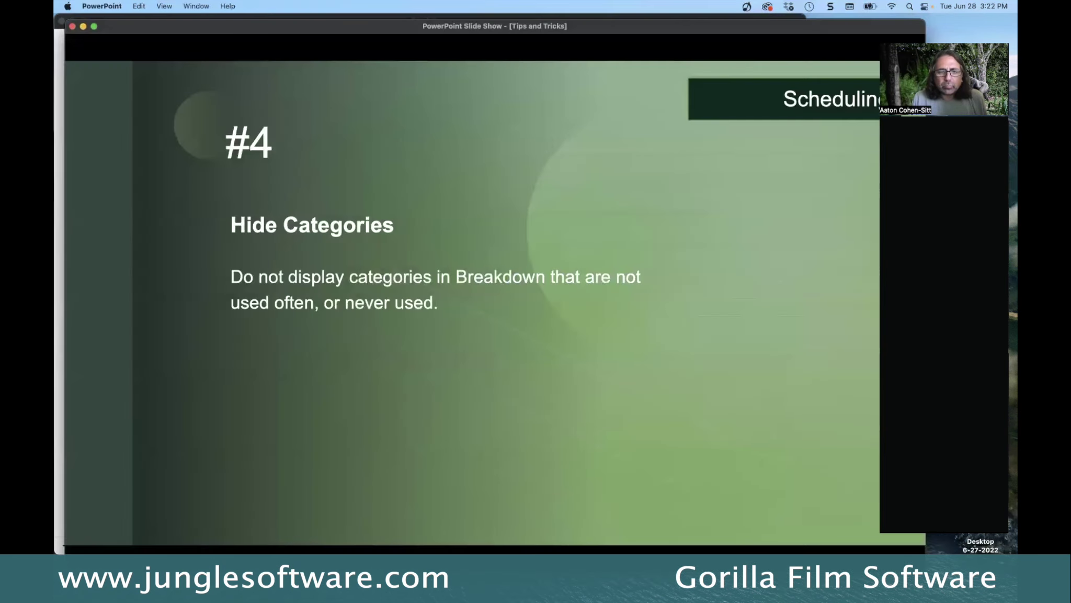
key(Right)
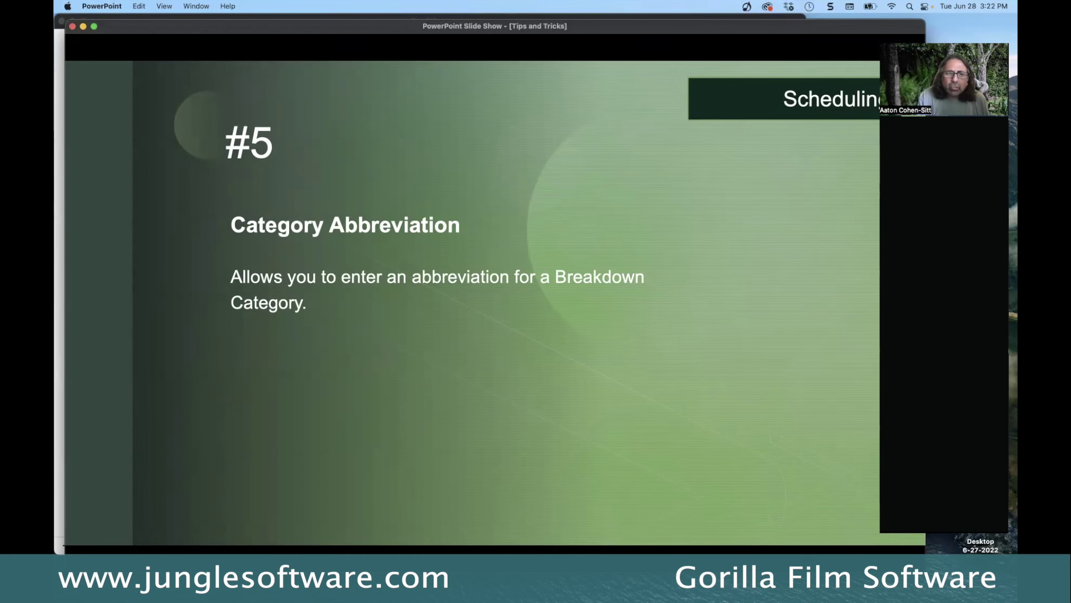
Switch to Gorilla and repopulate the Costumes board IDs using the category abbreviation CS and start ID 1
key(super+Tab)
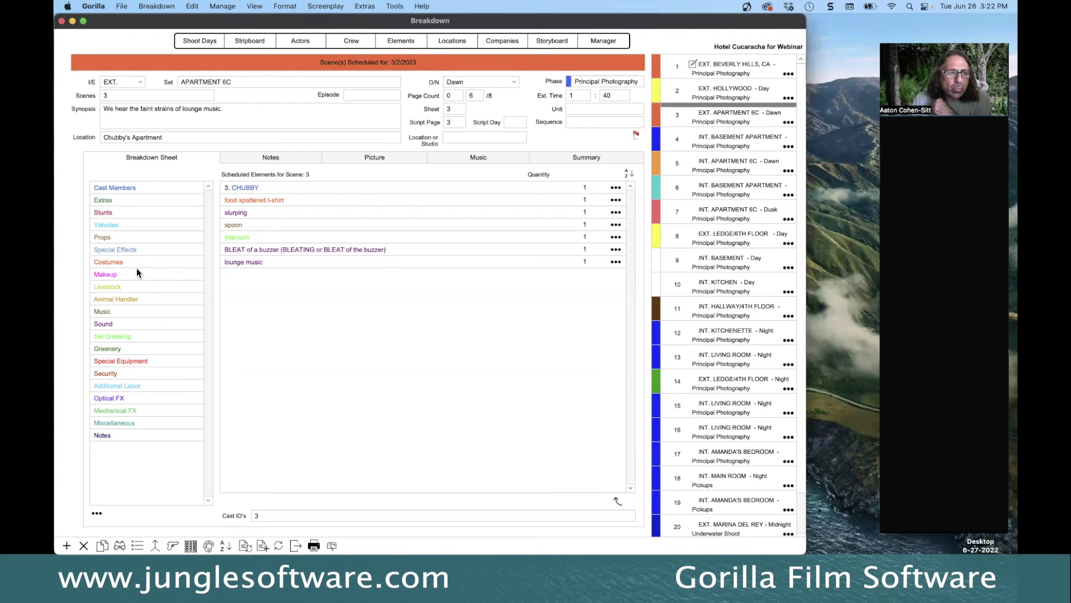
double_click(110, 261)
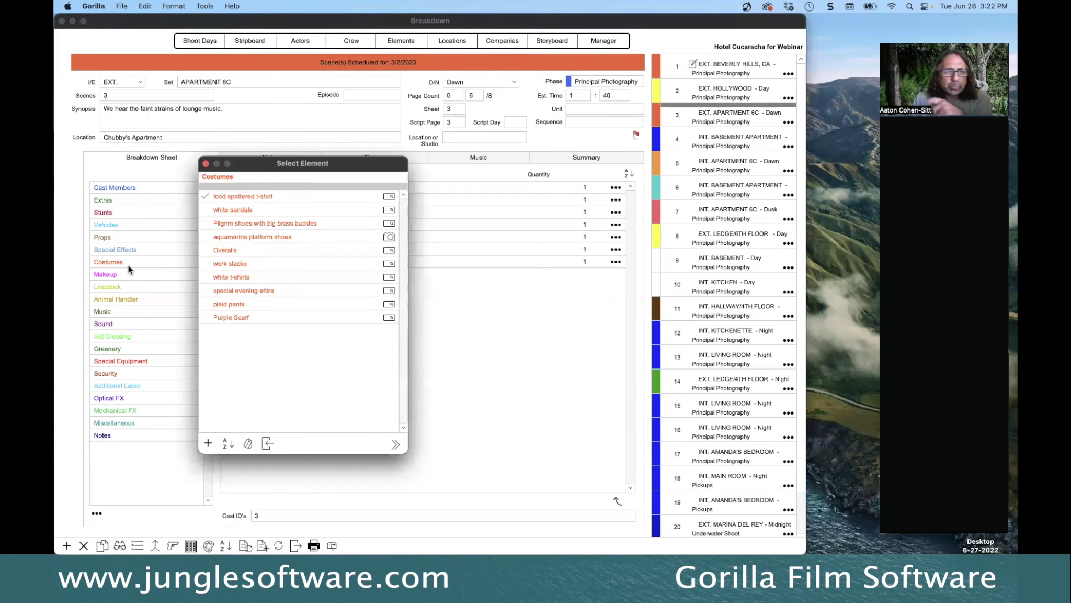
drag(262, 169, 236, 176)
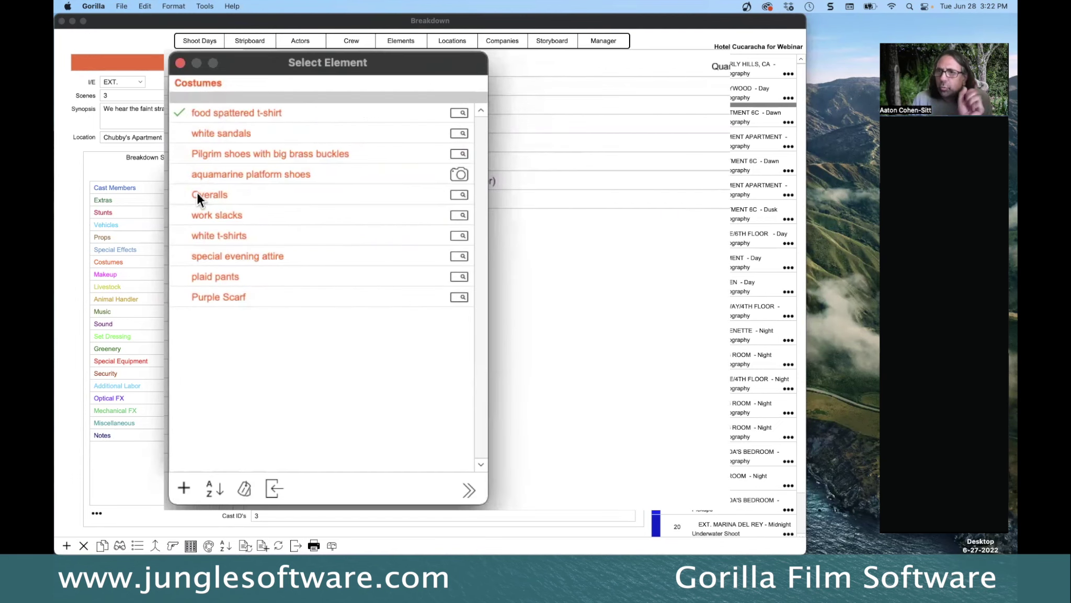
click(244, 487)
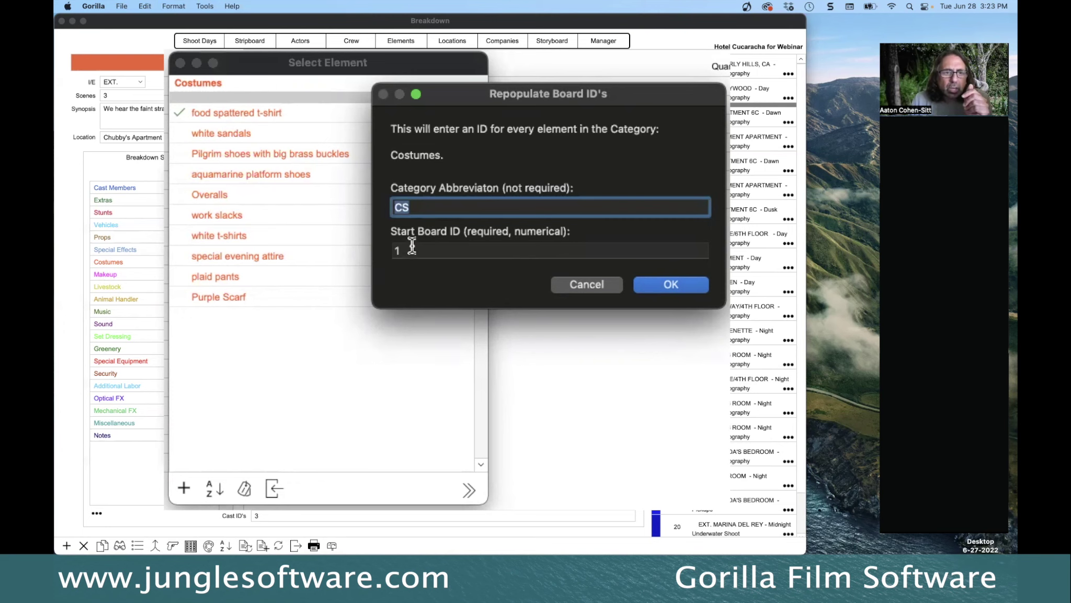
click(659, 283)
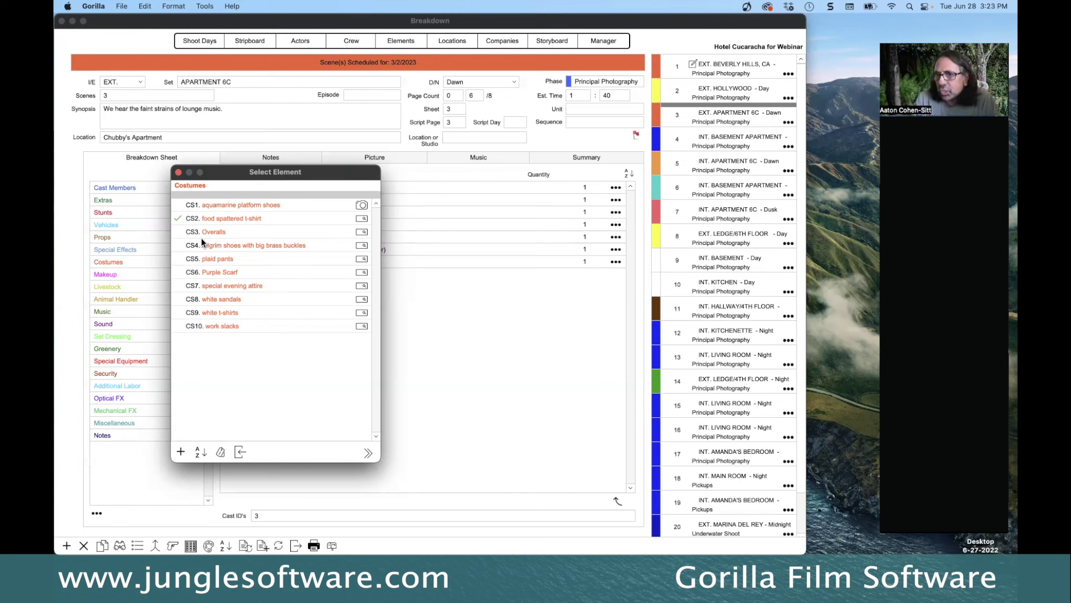
click(178, 174)
Show slide #6, Hide Elements, in PowerPoint, and return to Gorilla to view the Set Dressing element list for scene 3
key(super+Tab)
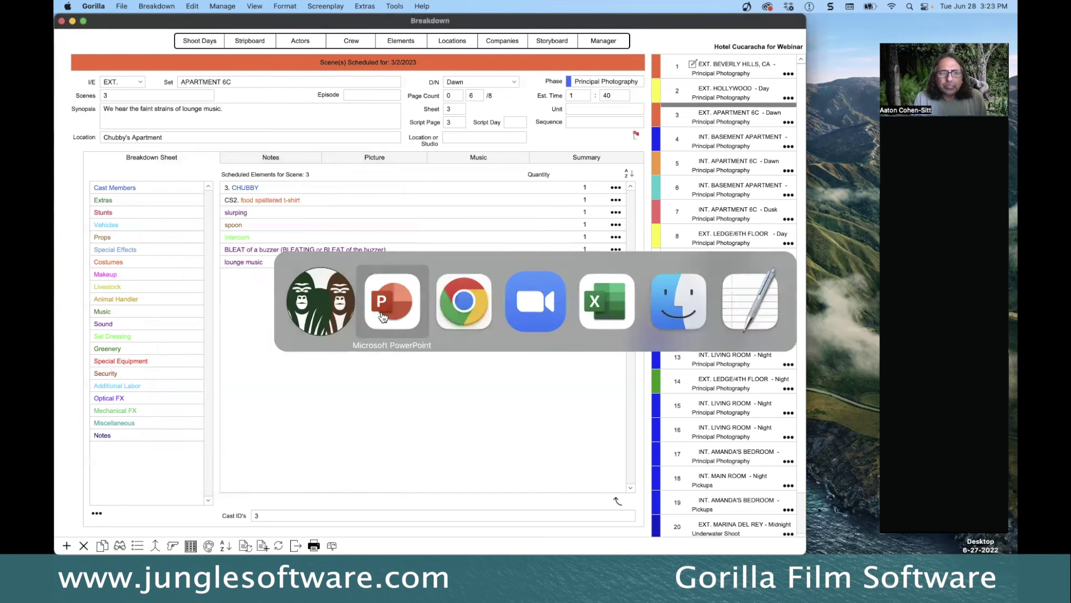
key(Right)
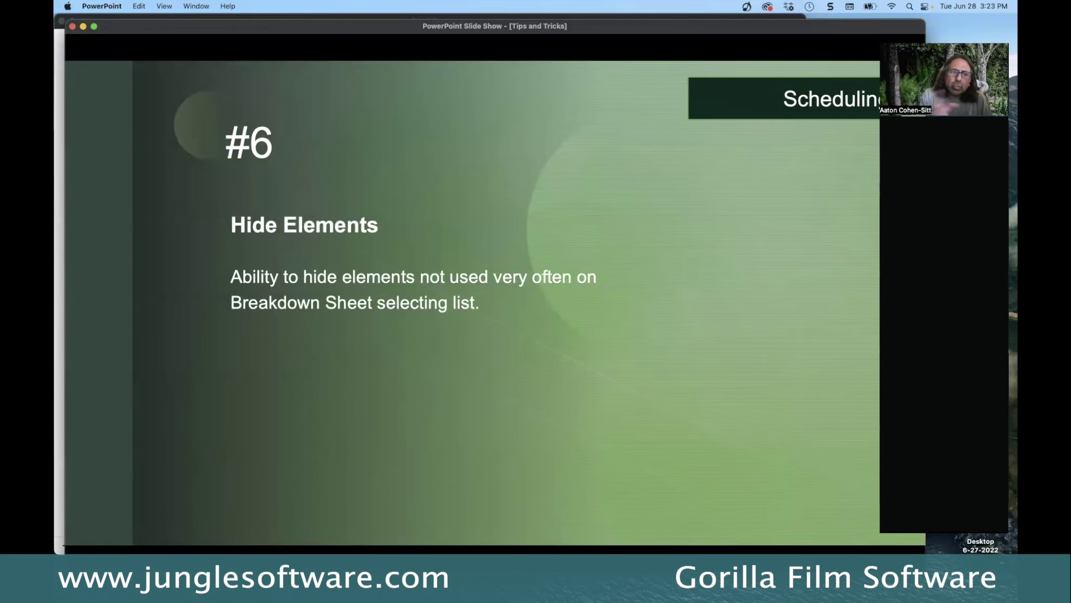
key(super+Tab)
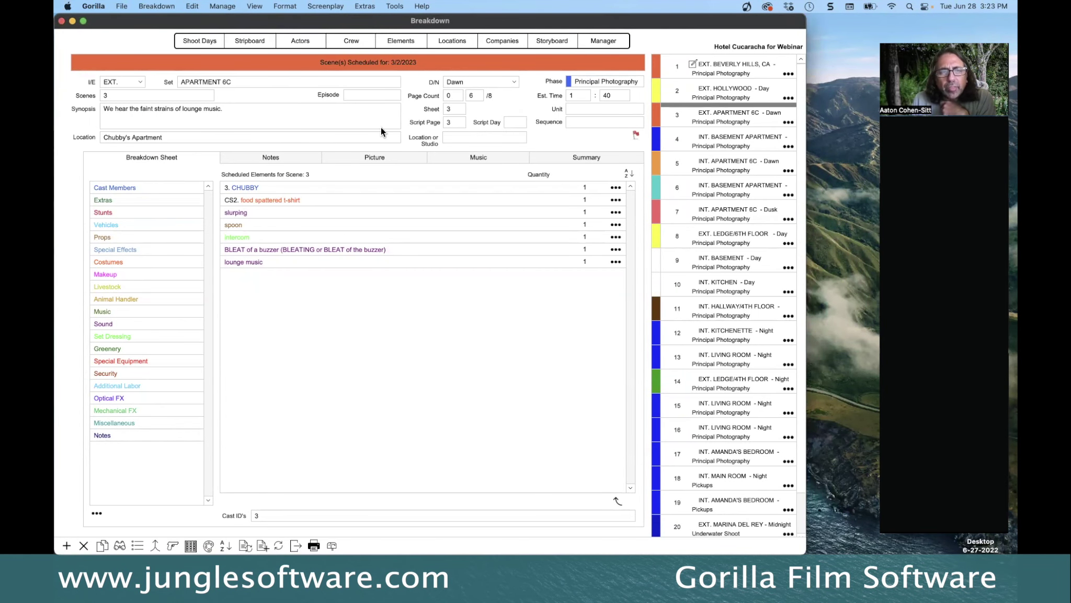
double_click(121, 335)
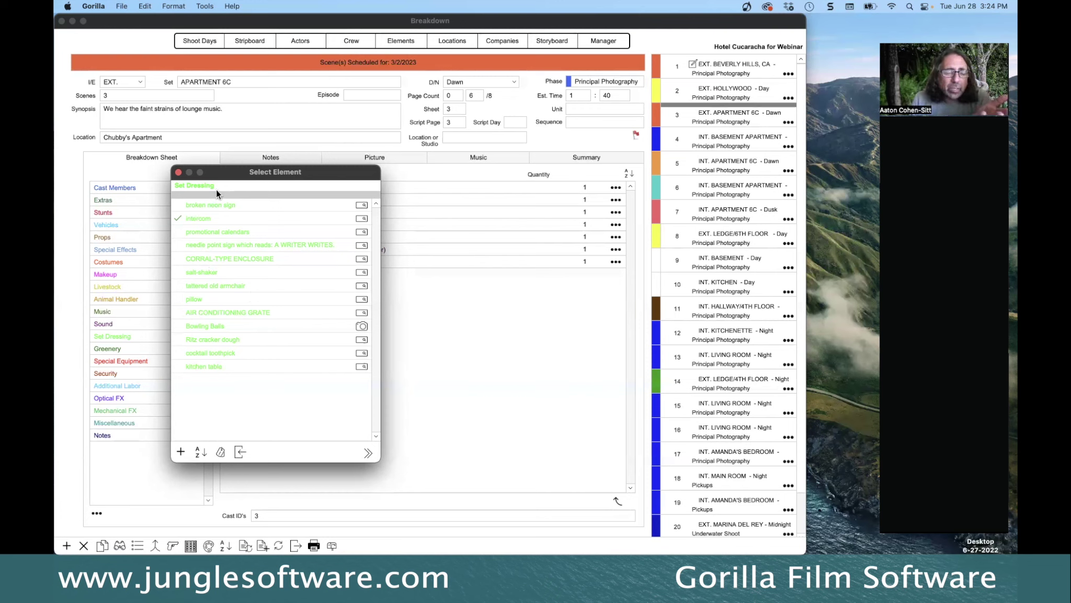
click(178, 172)
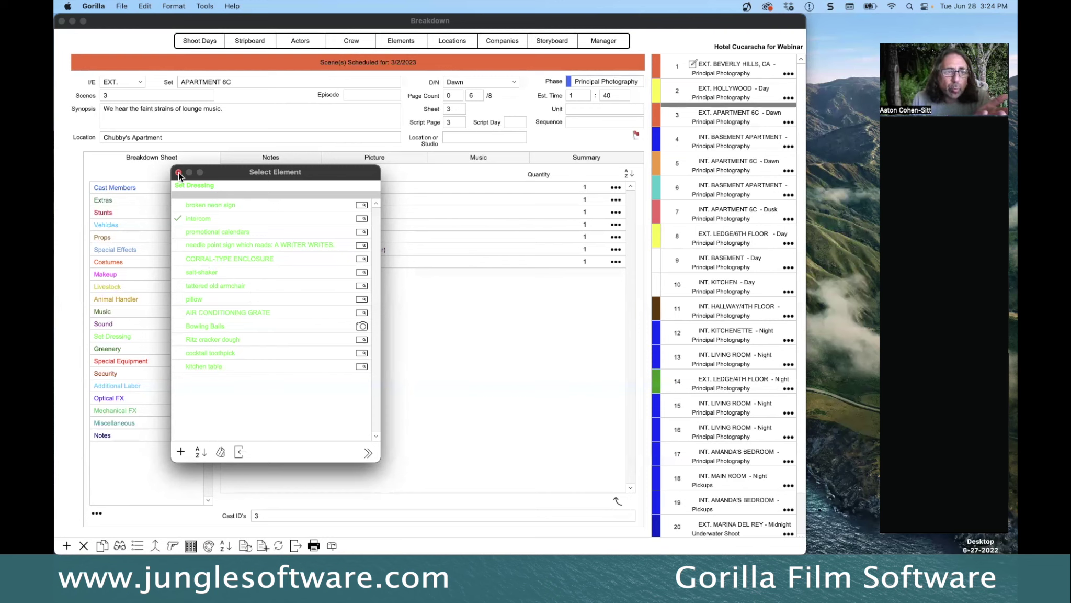
Sort the Props element selection list alphabetically, and close the list
double_click(110, 236)
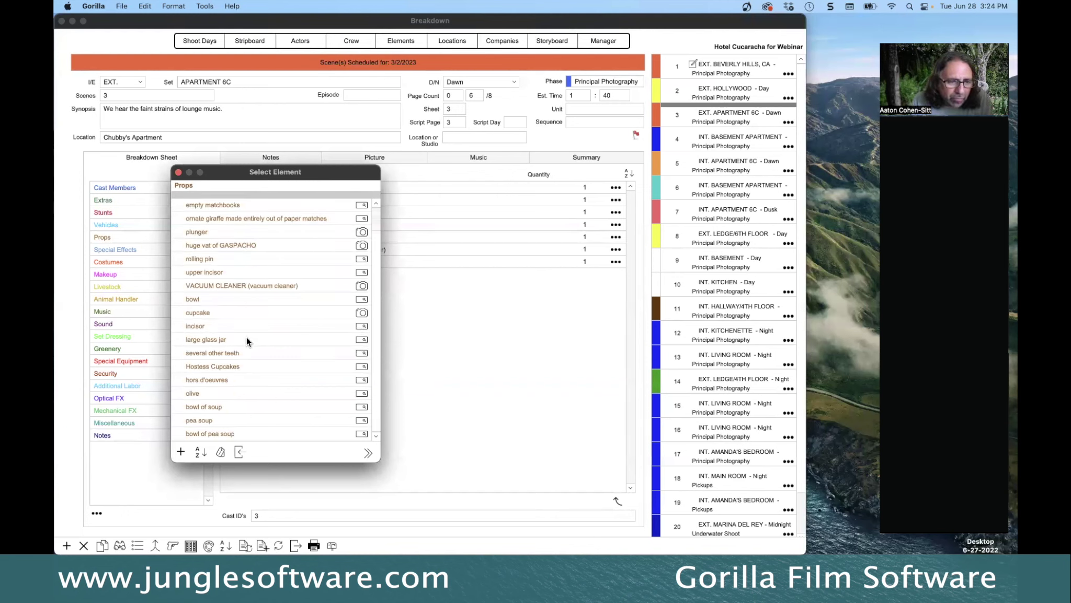
drag(234, 181, 189, 121)
click(161, 392)
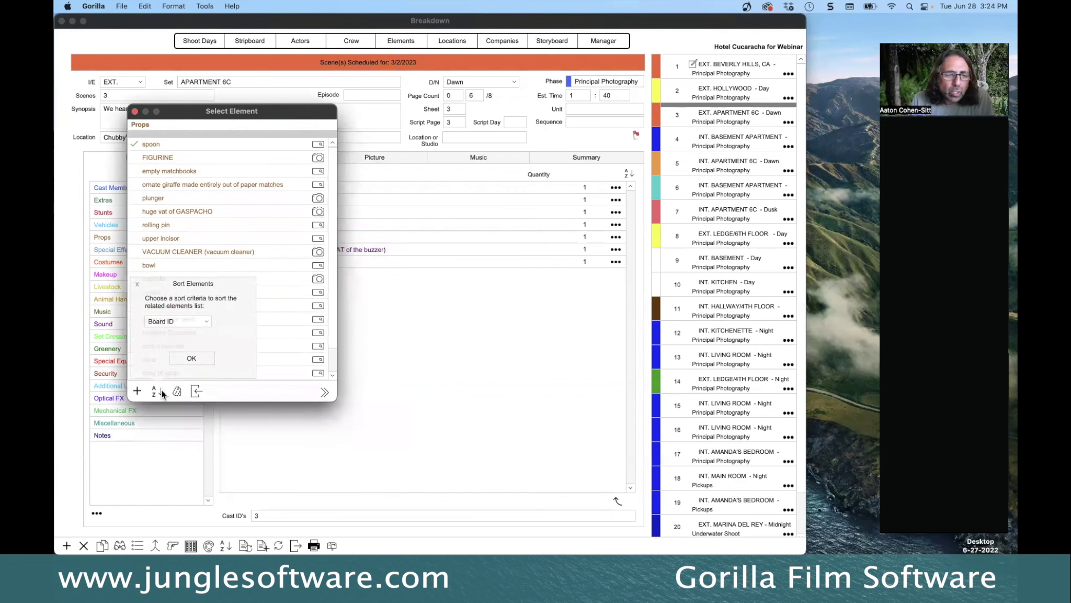
click(173, 321)
click(170, 333)
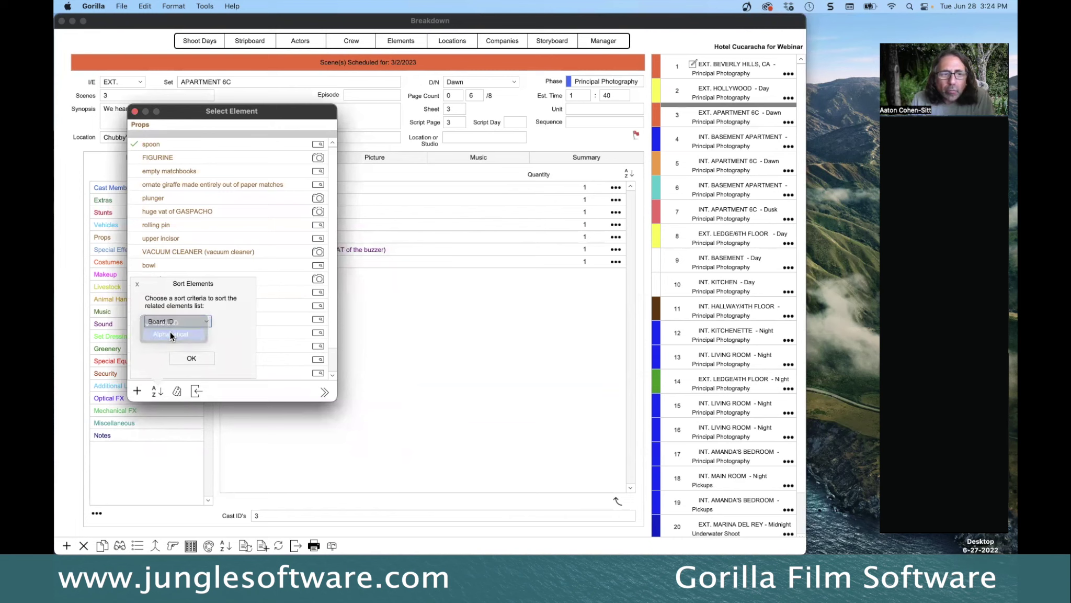
click(192, 357)
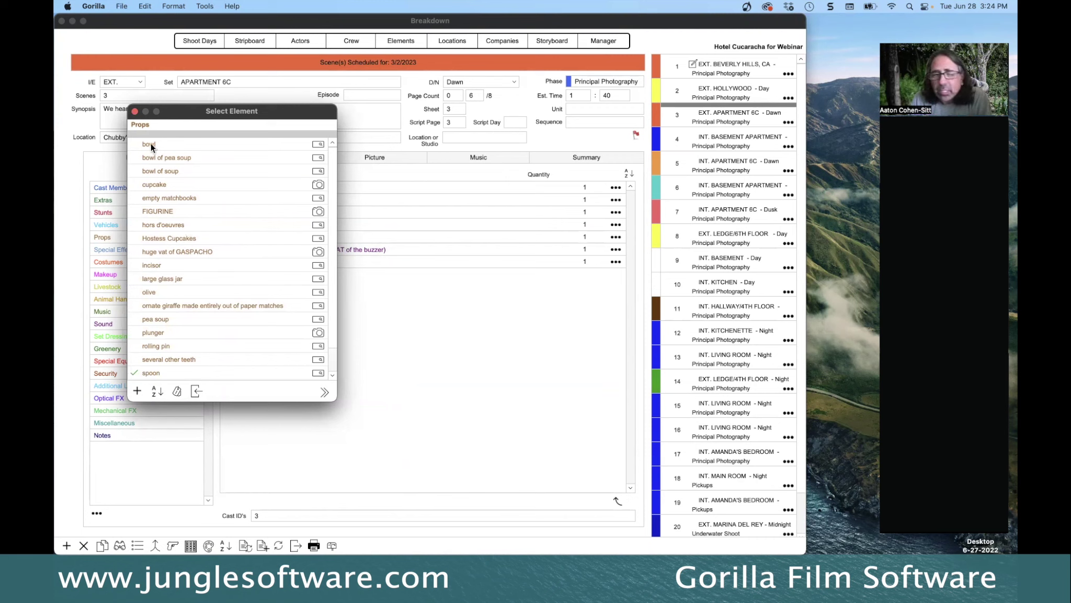
click(135, 111)
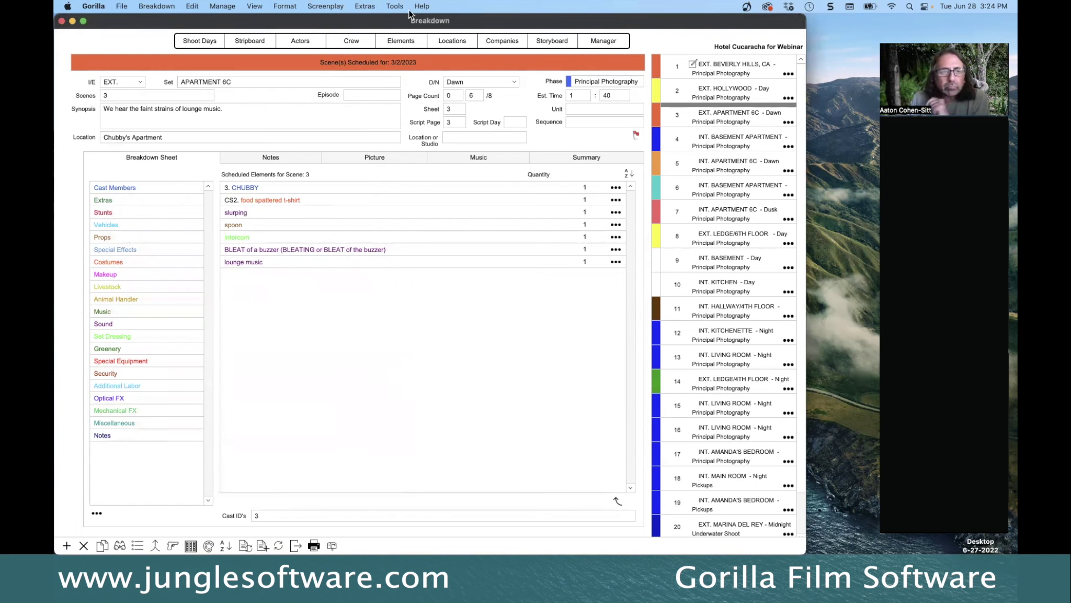
Hide promotional calendars, the needle point sign and CORRAL-TYPE ENCLOSURE among the Set Dressing elements in the Element Manager, and check scene 3's Set Dressing selection list
click(414, 43)
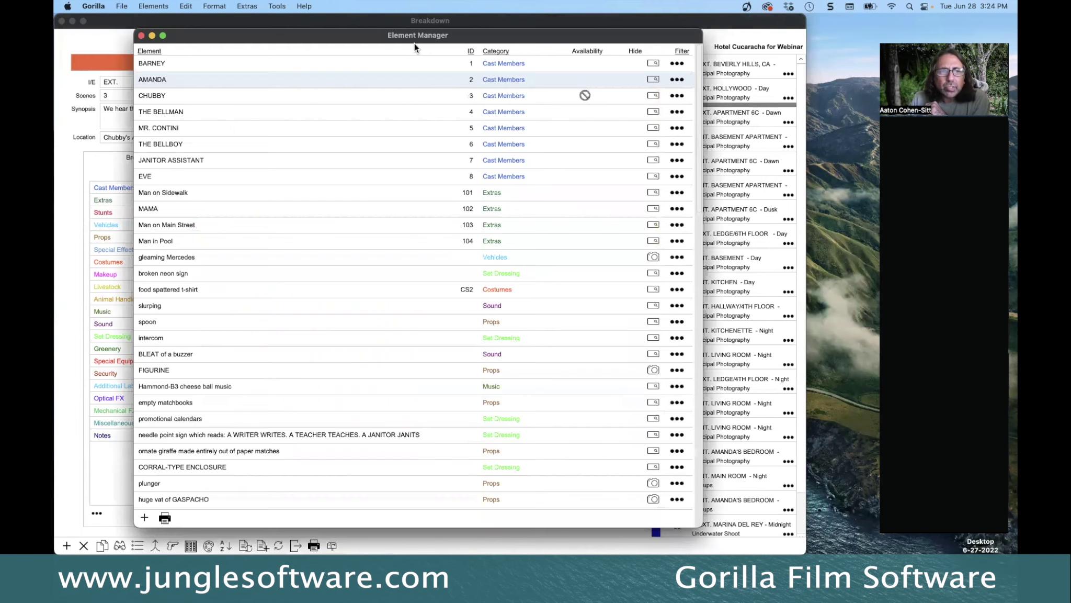
click(681, 52)
click(607, 246)
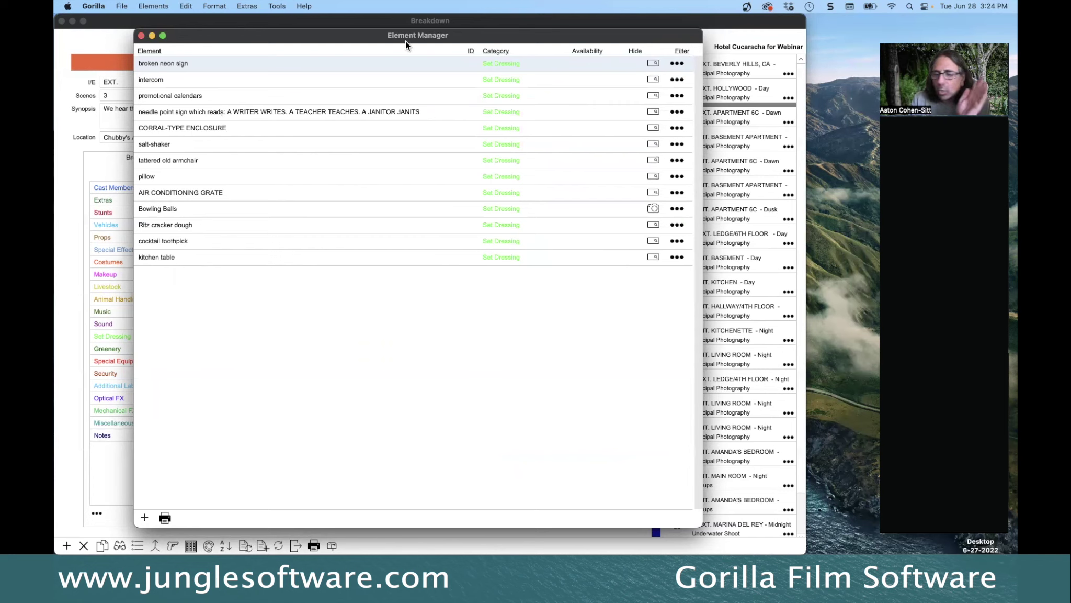
click(636, 97)
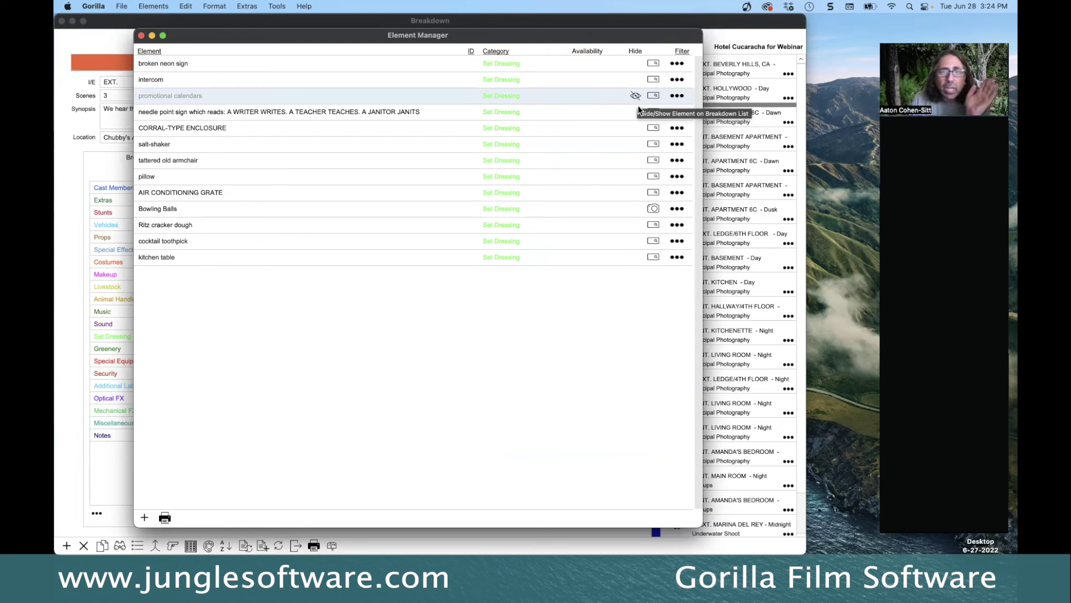
click(635, 111)
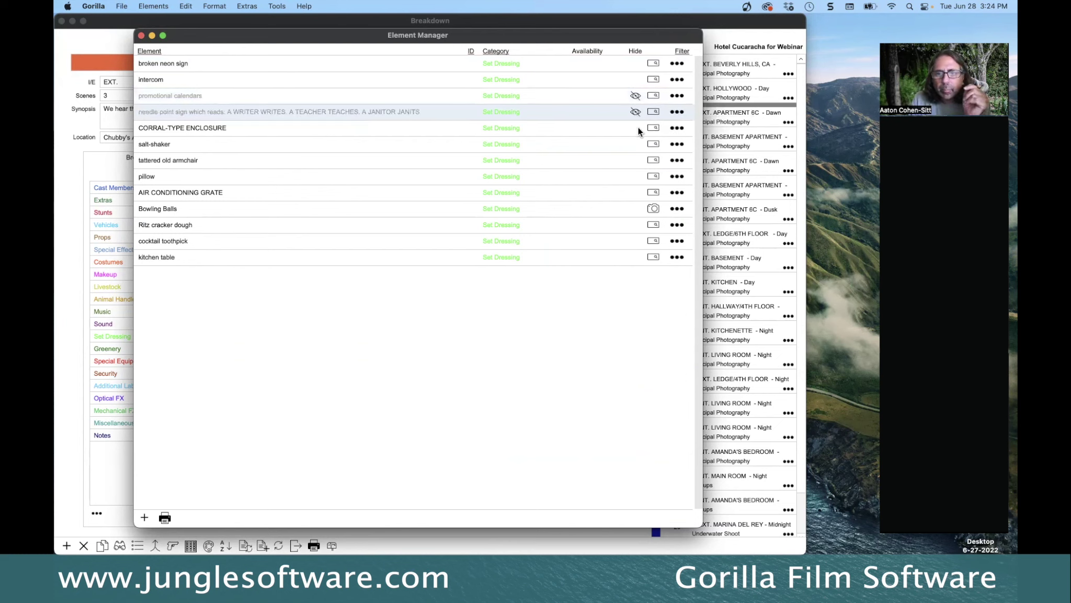
click(637, 128)
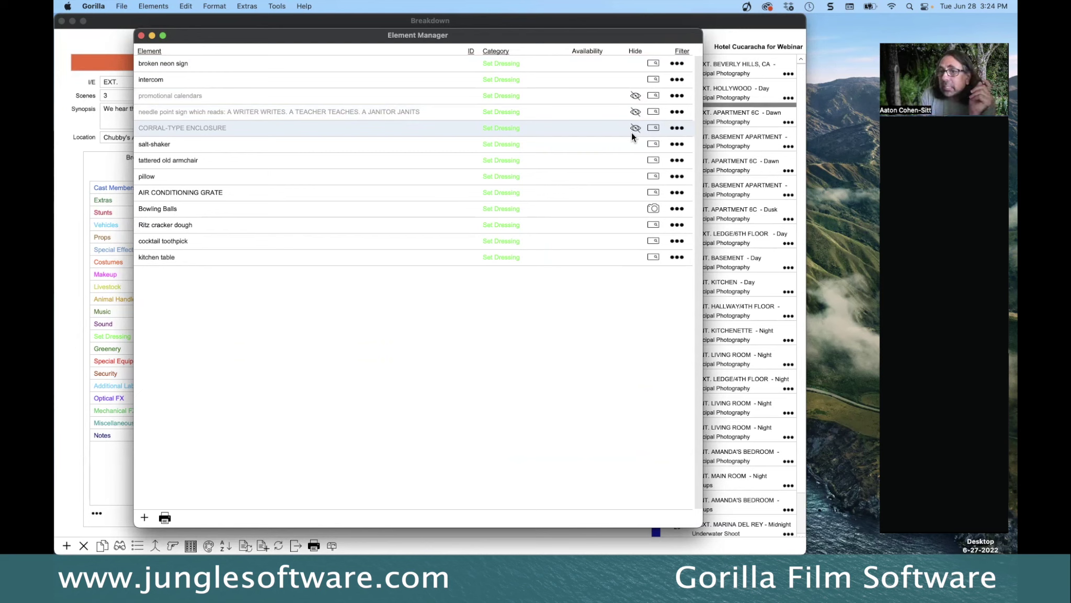
click(140, 36)
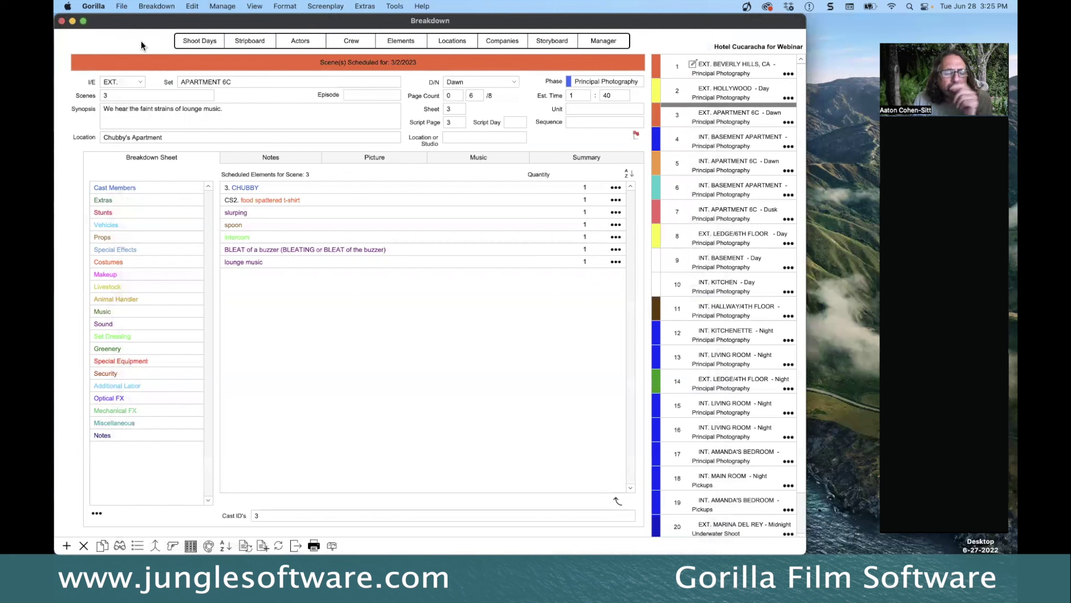
double_click(135, 337)
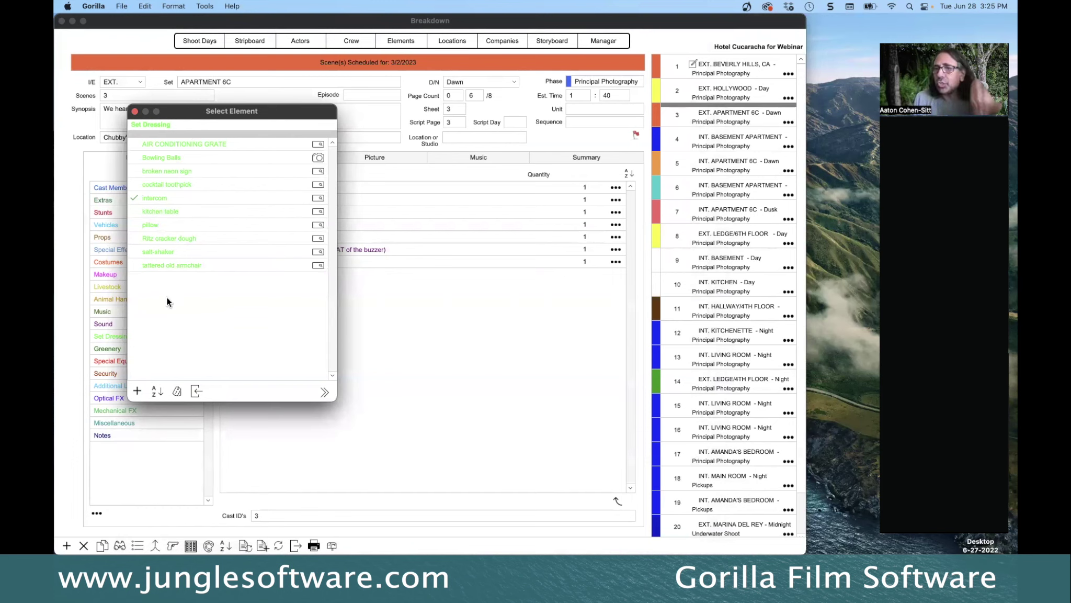
click(135, 112)
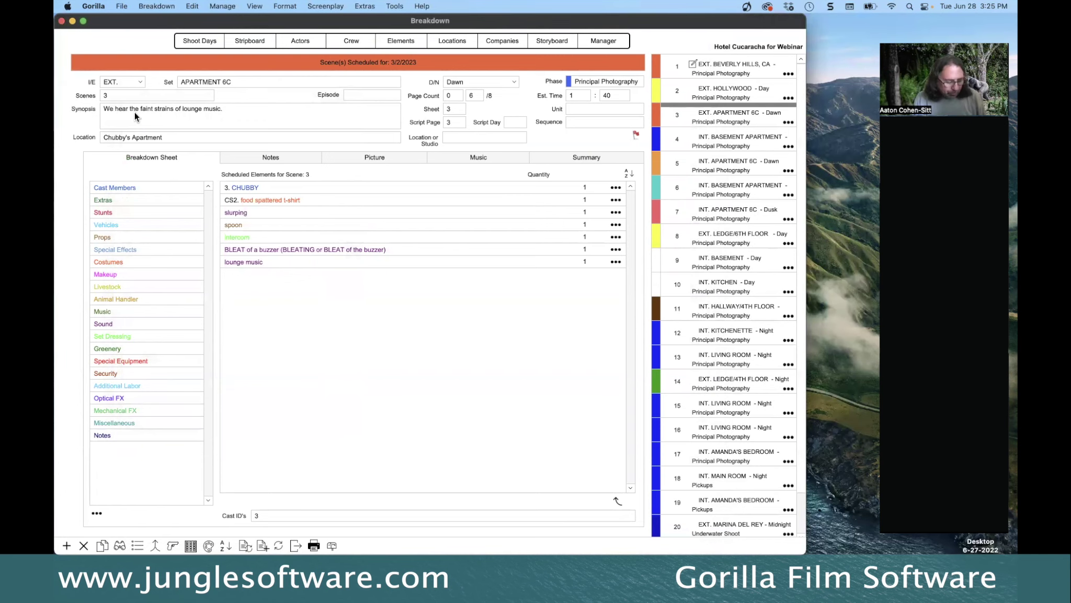
Show slide #7, Filter Elements, in PowerPoint, and return to Gorilla
key(super+Tab)
key(super+Tab)
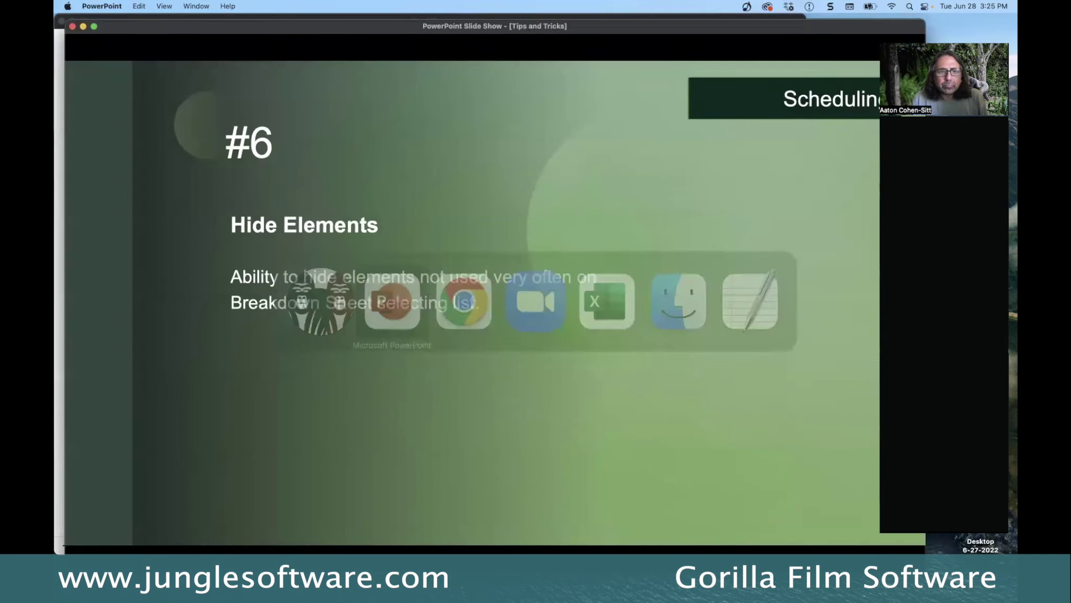
key(Right)
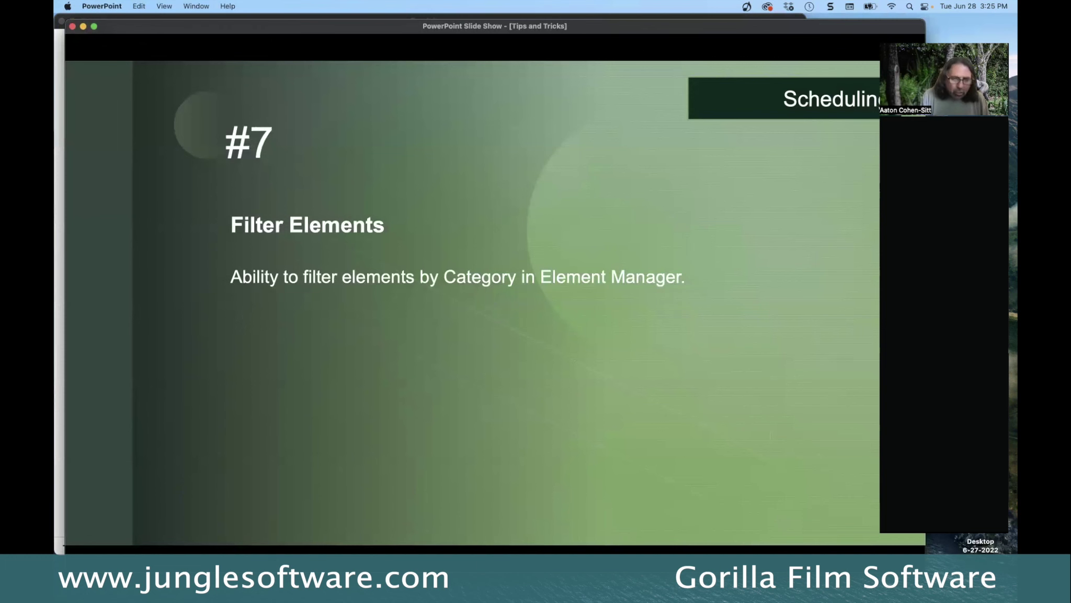
key(super+Tab)
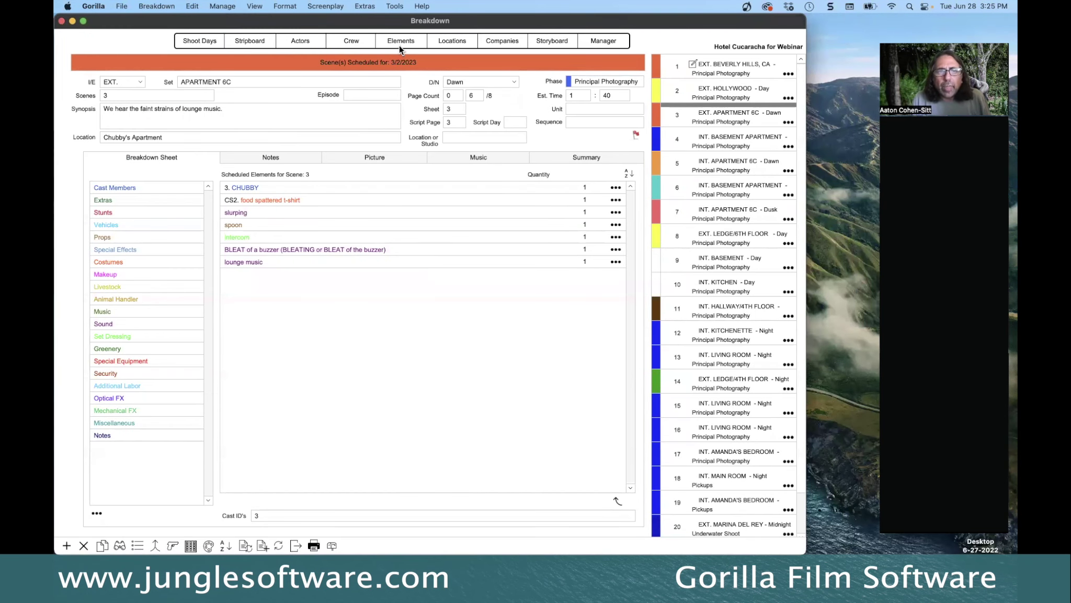
Try the Makeup filter in the Element Manager, and filter to Props with the elements sorted alphabetically by name
click(400, 45)
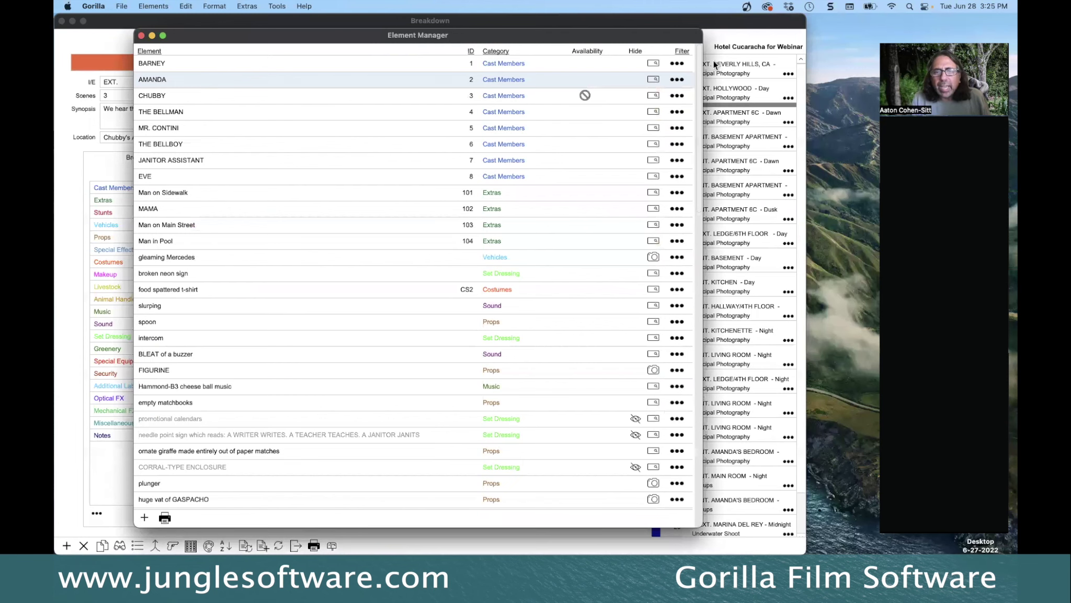
click(682, 51)
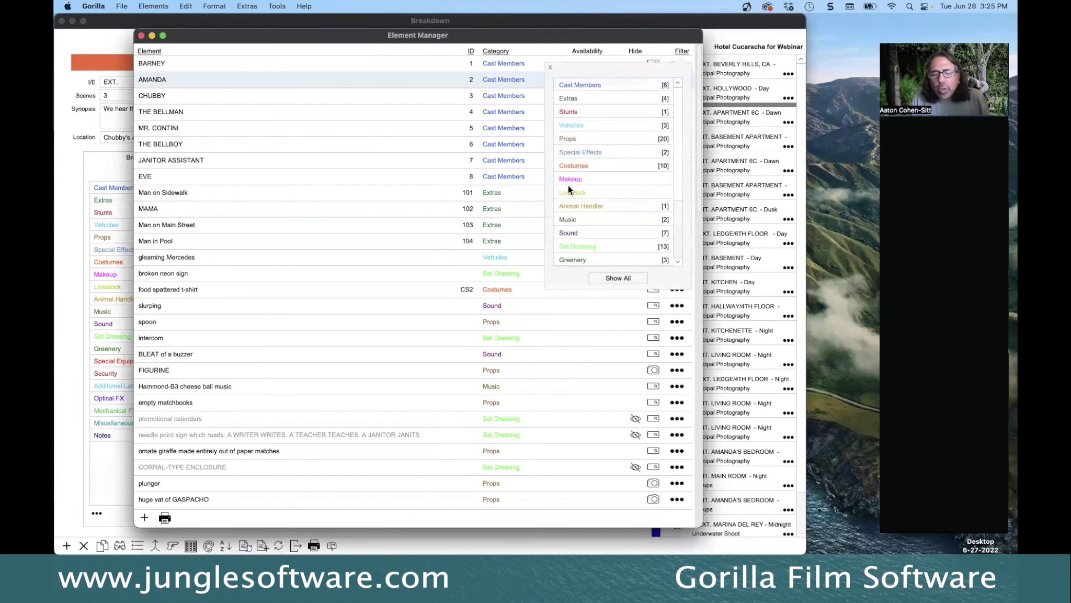
click(568, 182)
click(501, 259)
click(685, 50)
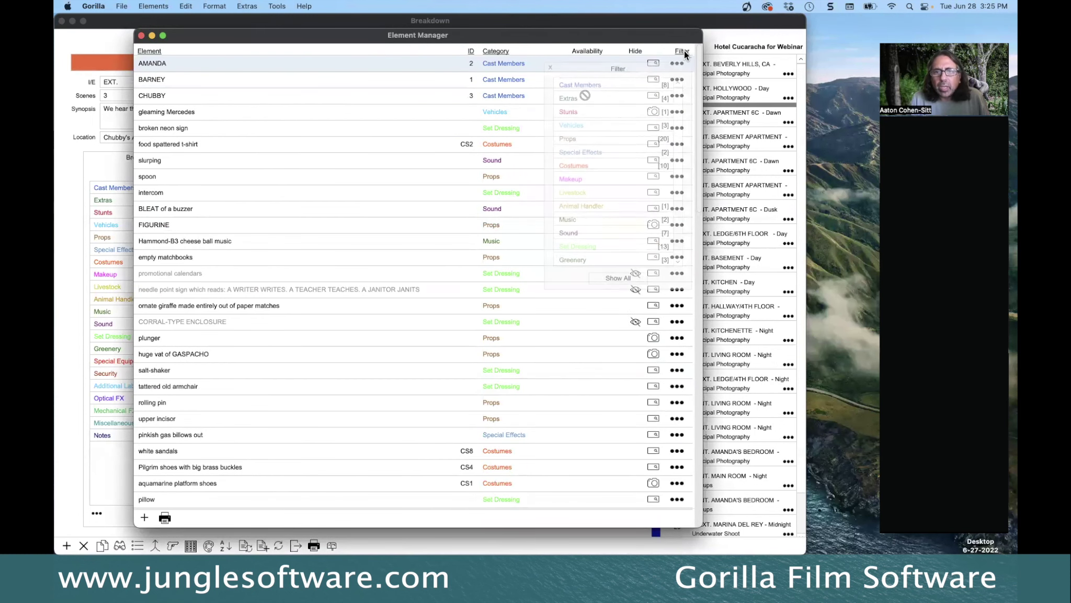
click(568, 139)
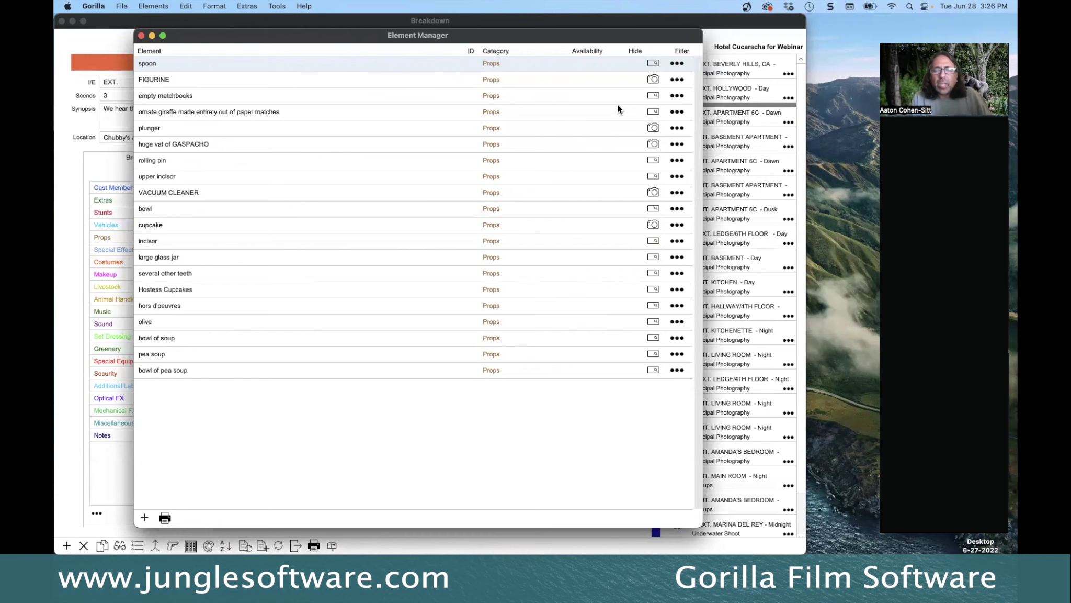
drag(193, 39, 194, 47)
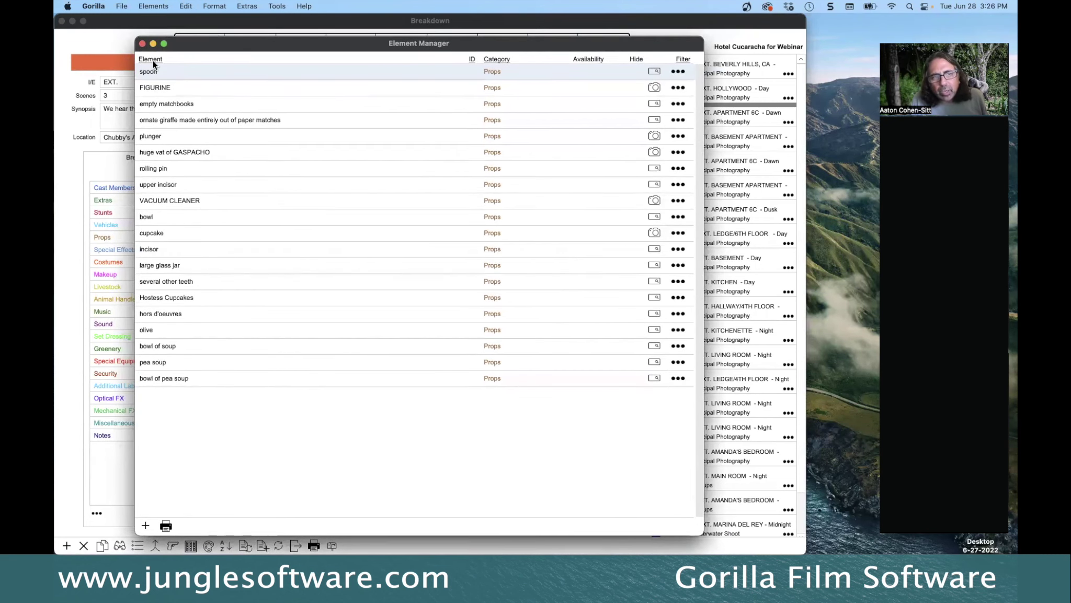
click(151, 59)
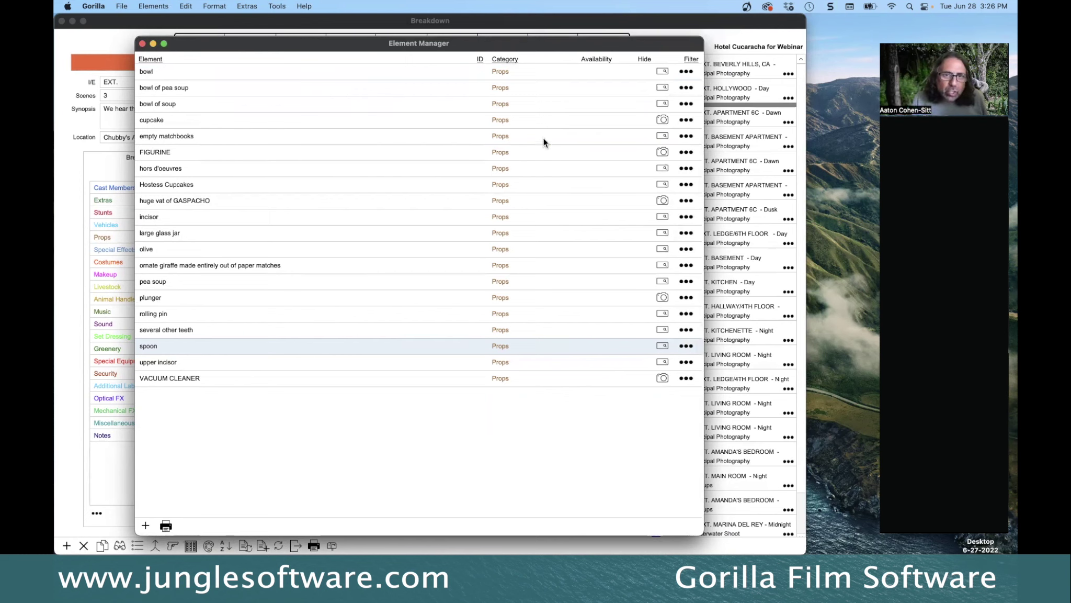
Show all elements again, and sort them by ID with cast members first, followed by a sort by category
click(693, 59)
click(622, 286)
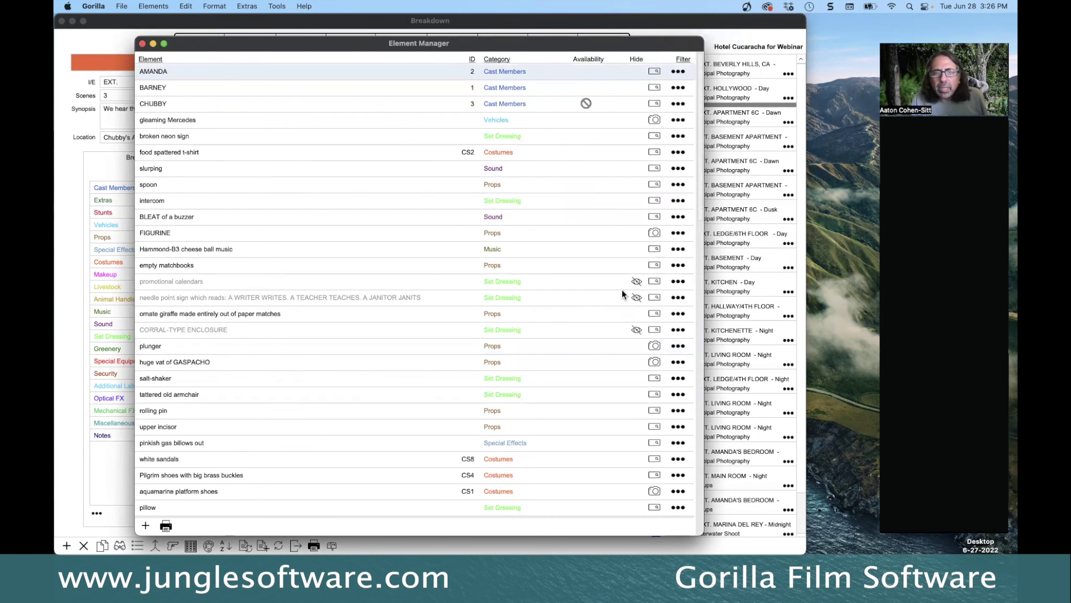
click(472, 60)
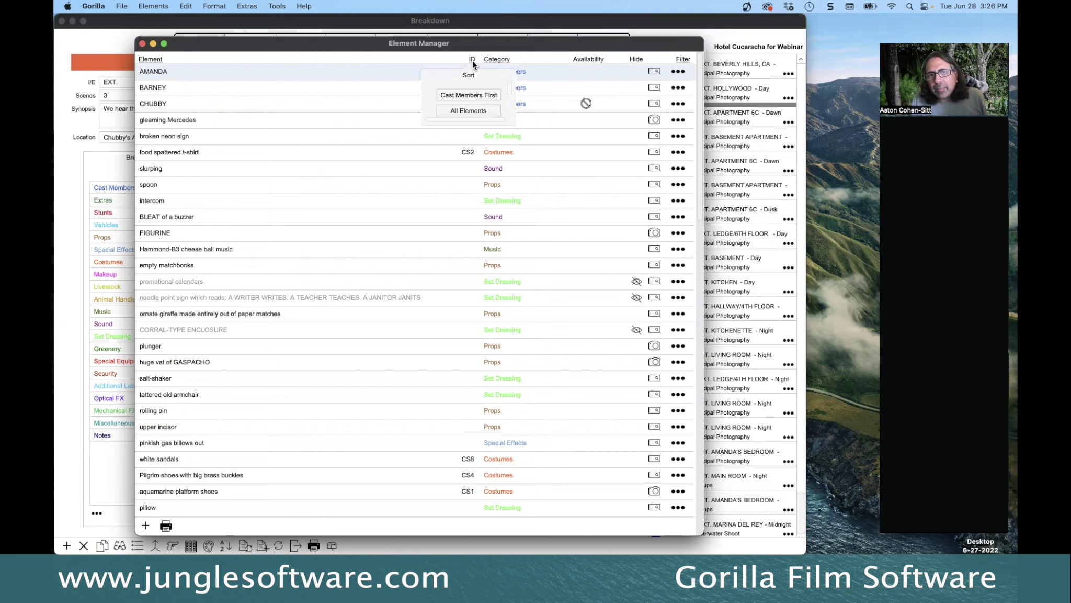
click(468, 96)
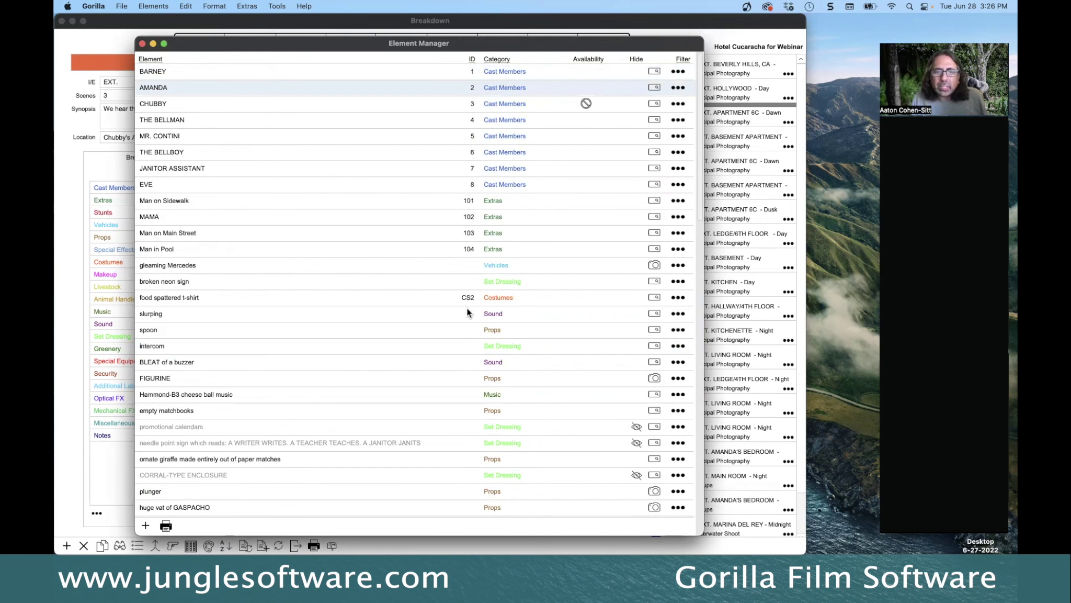
click(501, 59)
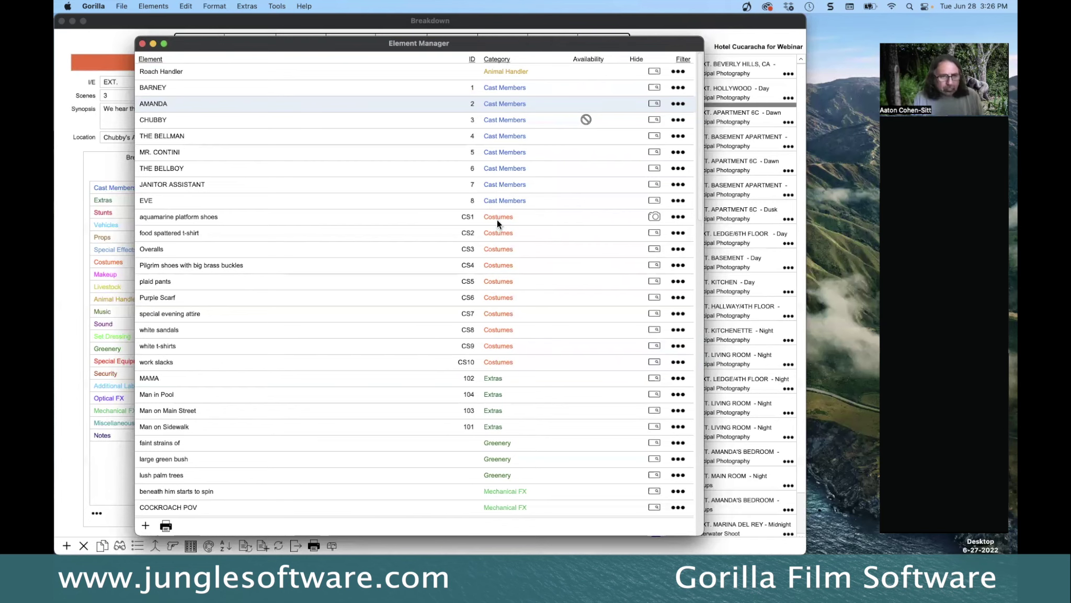
Show slide #8, Find Elements, then Delete Found Set or Modify, in PowerPoint, and return to Gorilla
key(super+Tab)
key(Right)
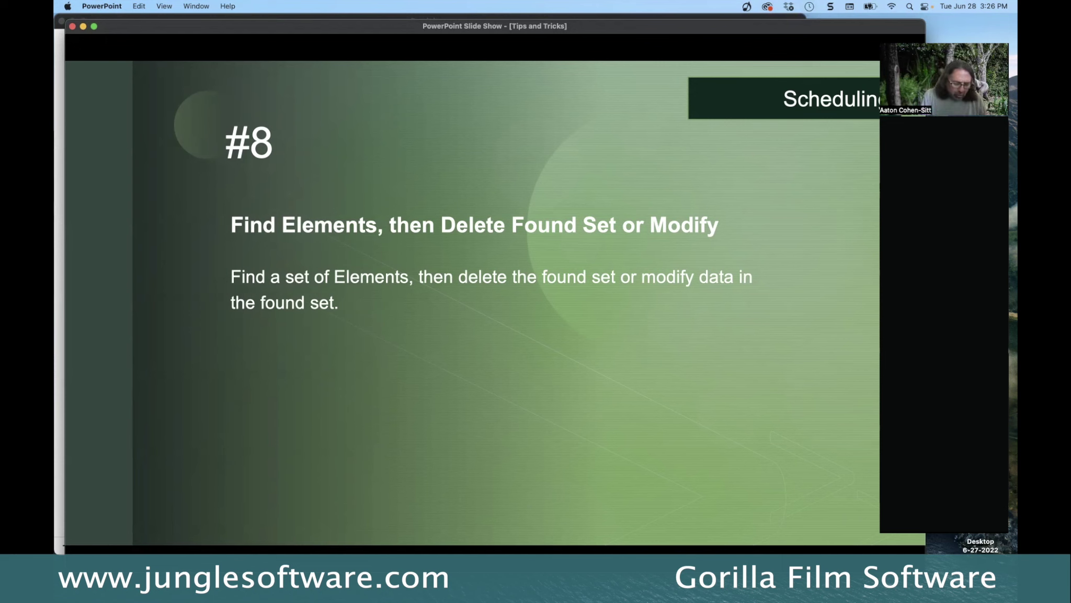
key(super+Tab)
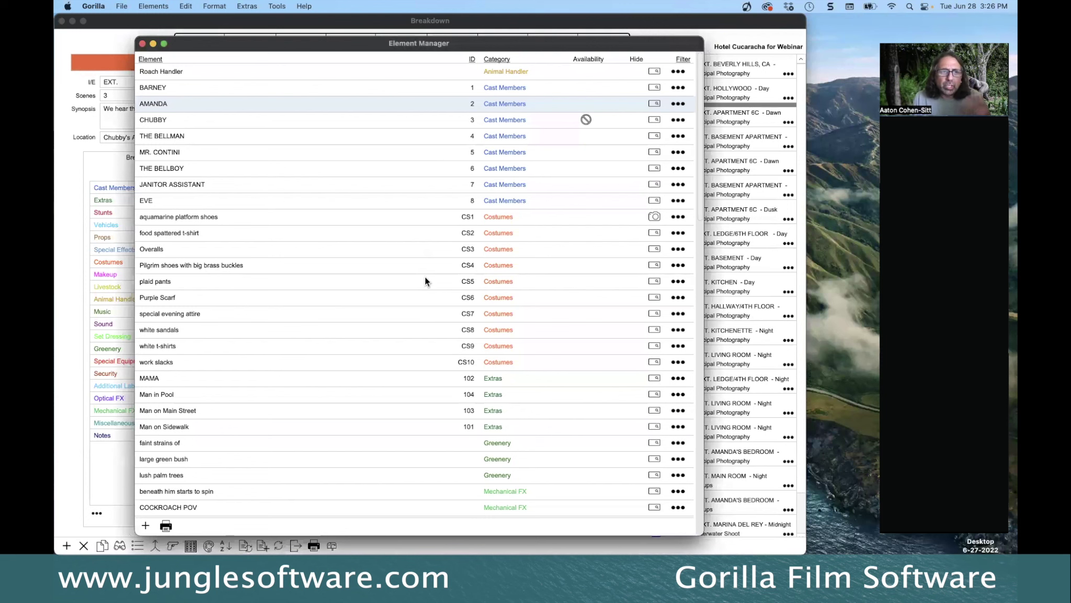
Filter the Element Manager to Props, and find the elements whose name contains "soup"
click(682, 59)
click(569, 147)
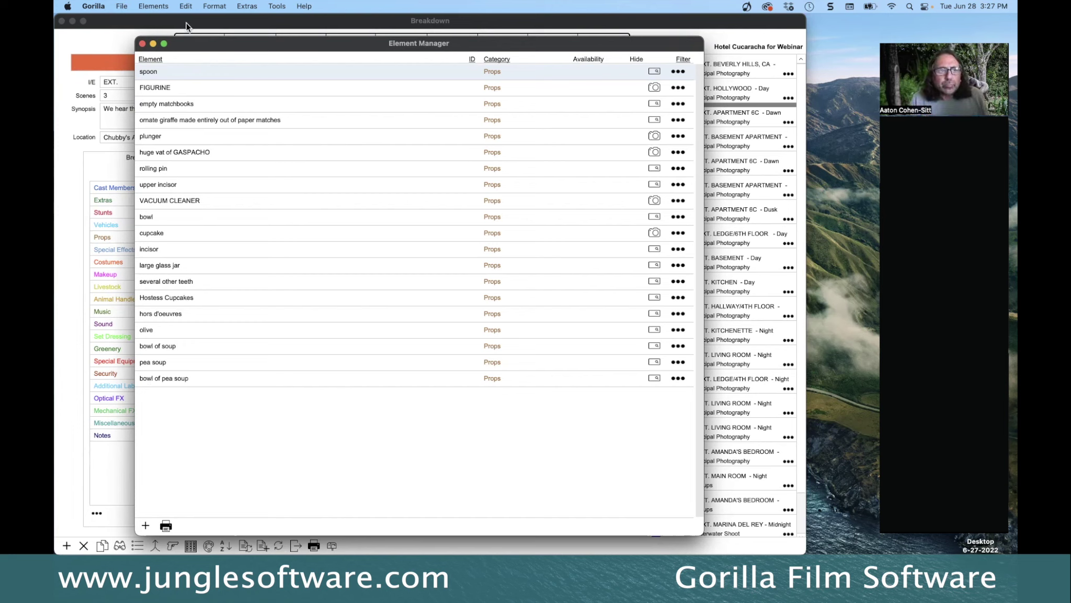
click(164, 8)
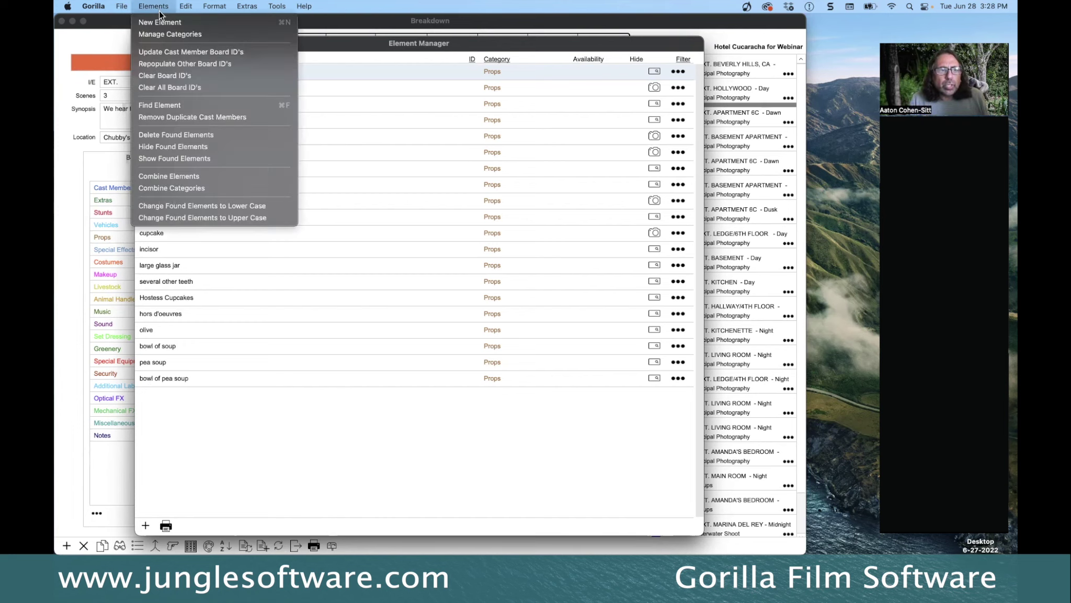
click(165, 104)
click(303, 147)
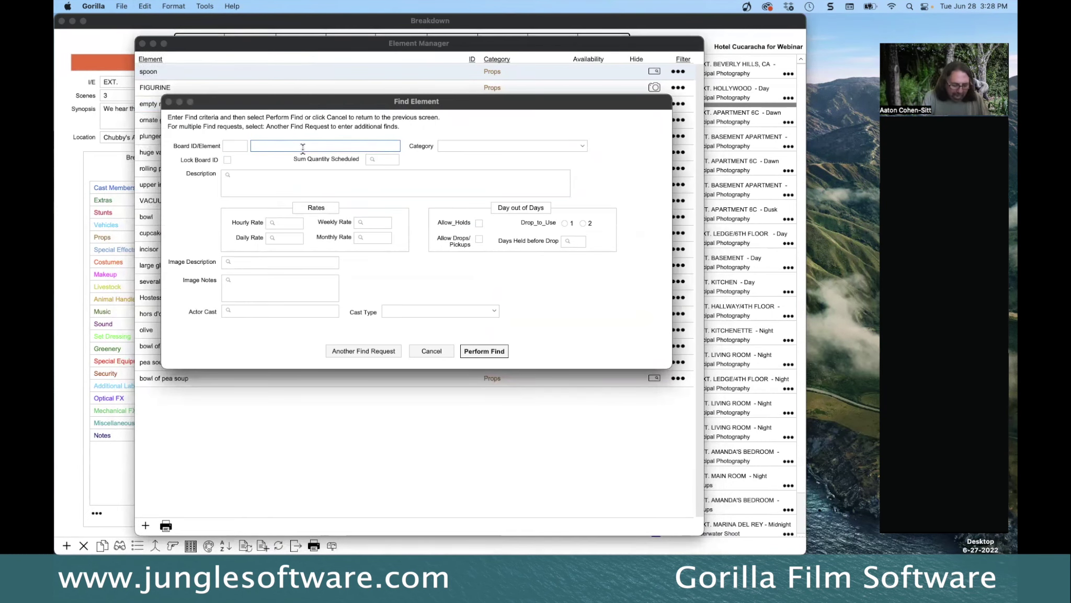
text(soup)
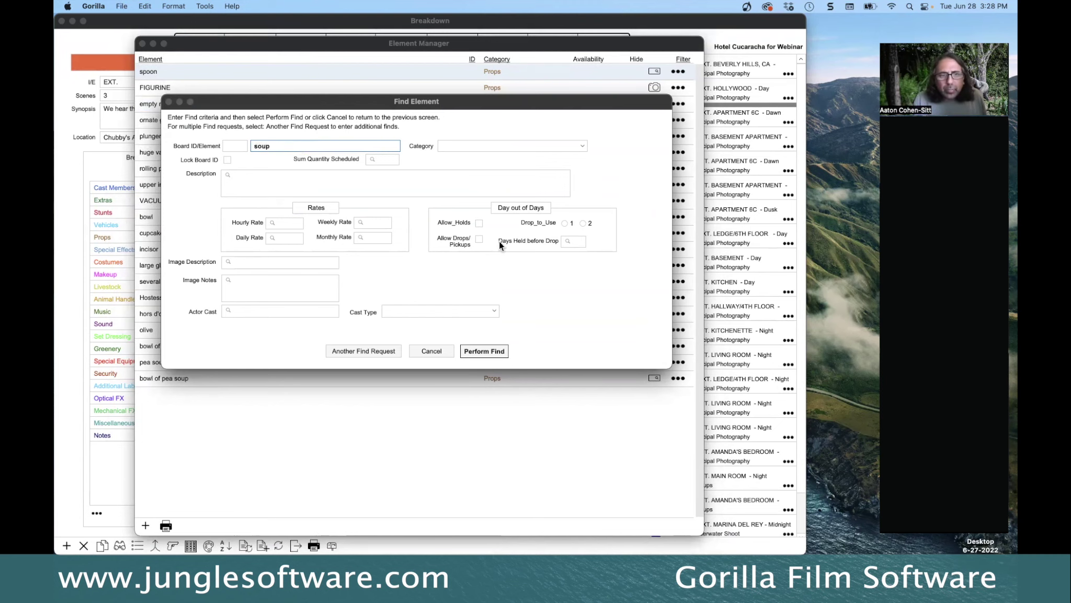
click(490, 351)
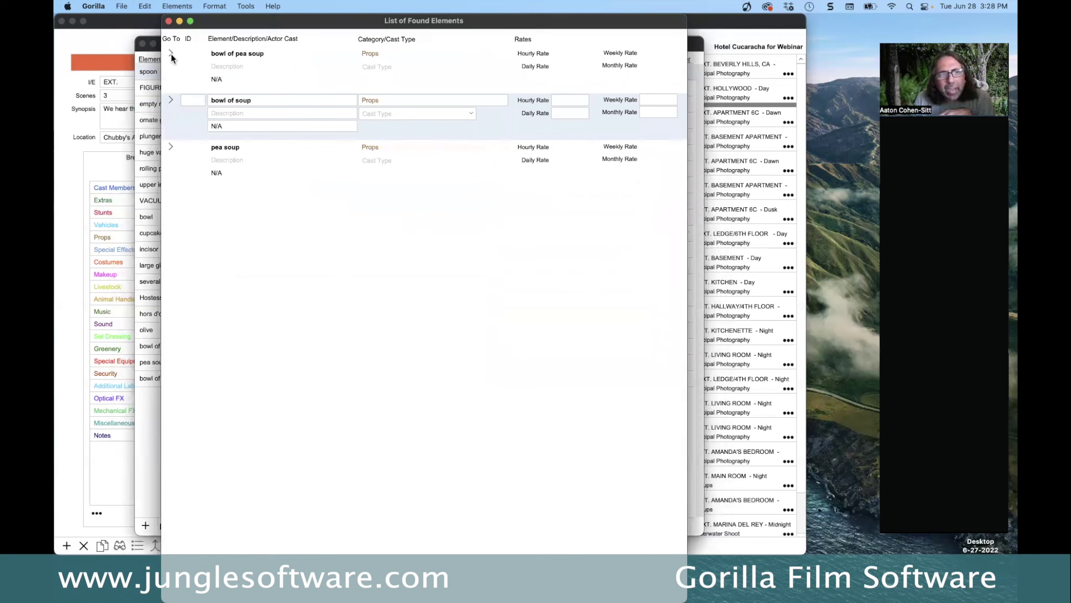
Look at the commands for found elements, including Delete Found Elements, and close the list of found elements
click(177, 6)
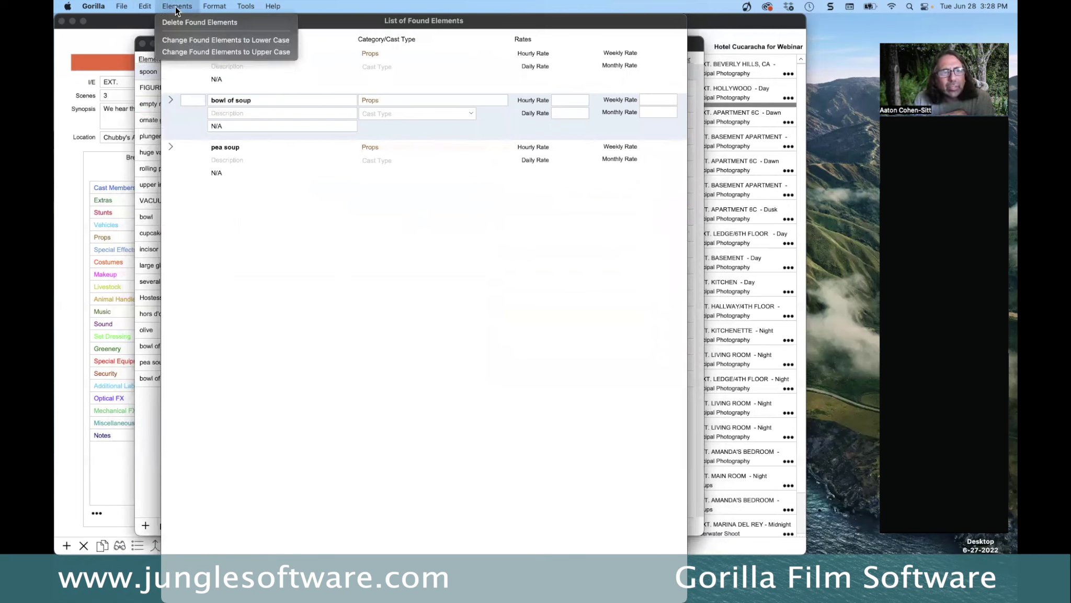
click(242, 21)
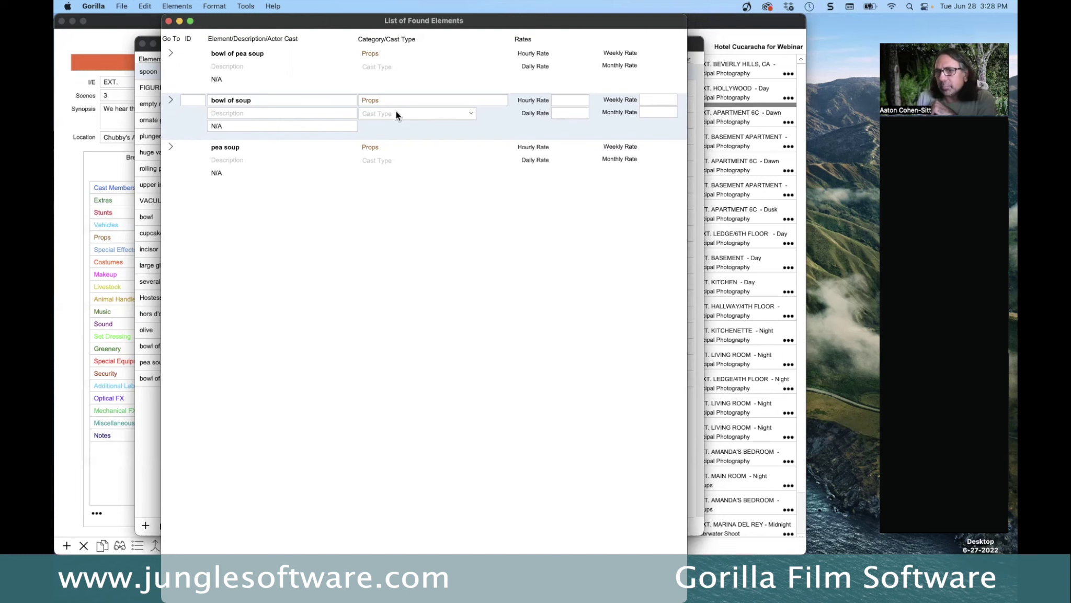
click(169, 21)
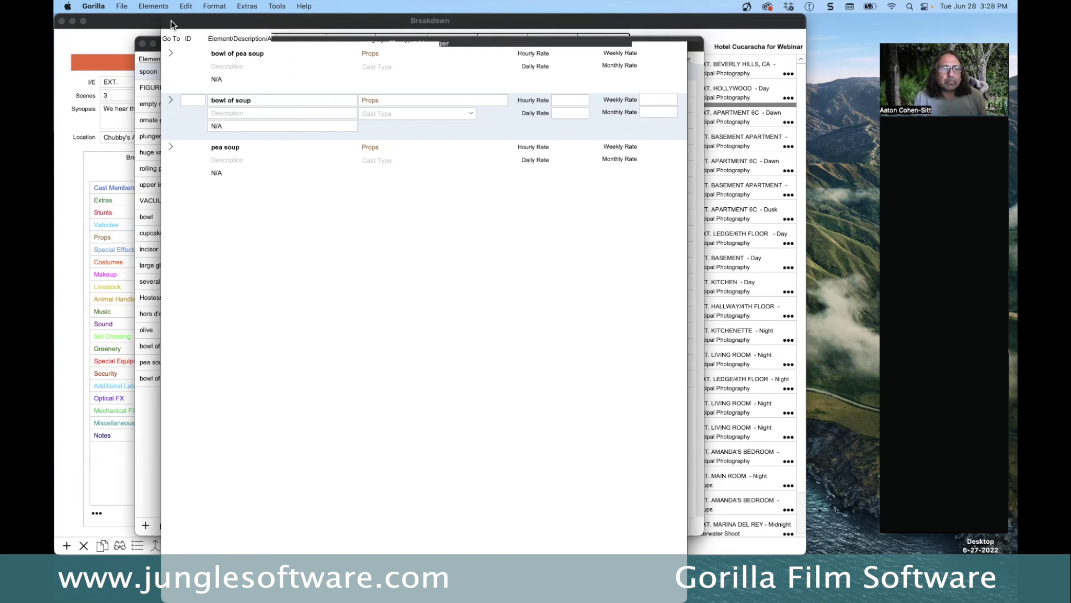
Show slide #9, Search Web for Element Image, in PowerPoint, and return to Gorilla
key(super+Tab)
key(Right)
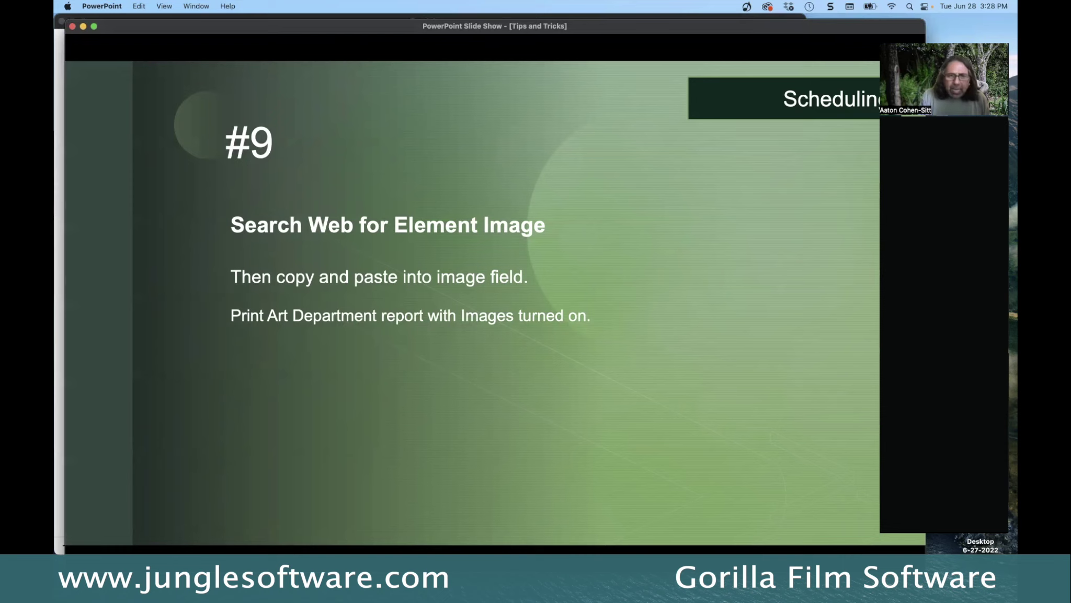
key(super+Tab)
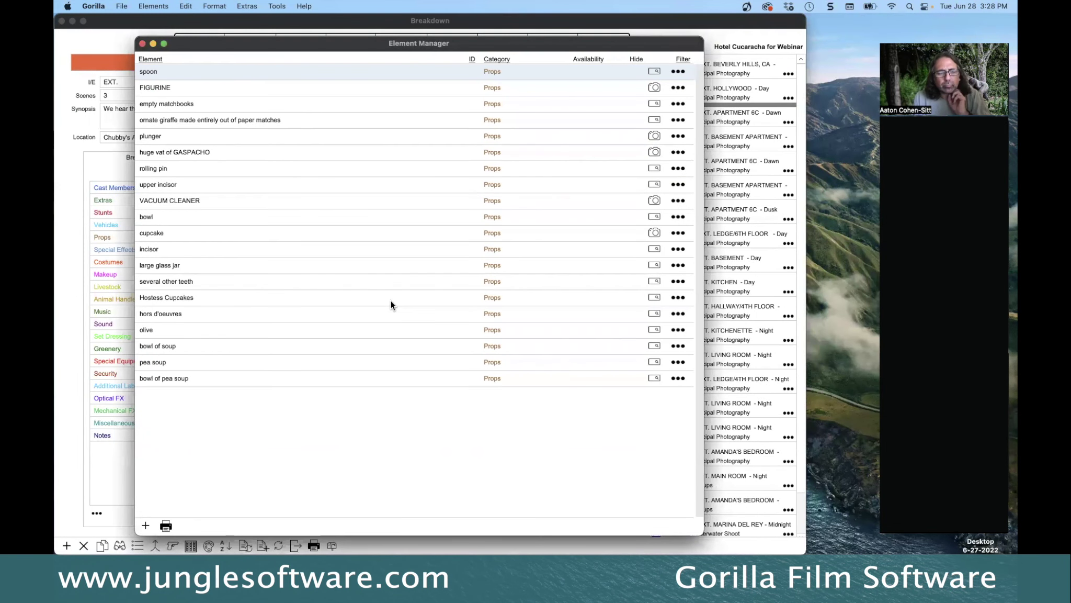
Reopen the Element Manager with all elements, try to combine elements, and close the manager
click(142, 44)
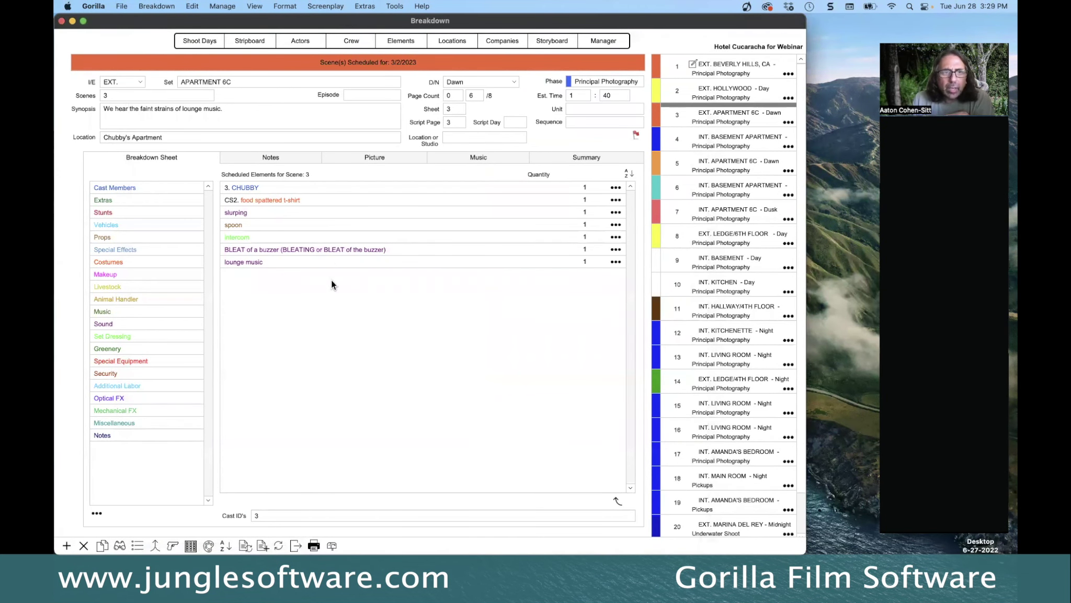
click(408, 44)
click(163, 6)
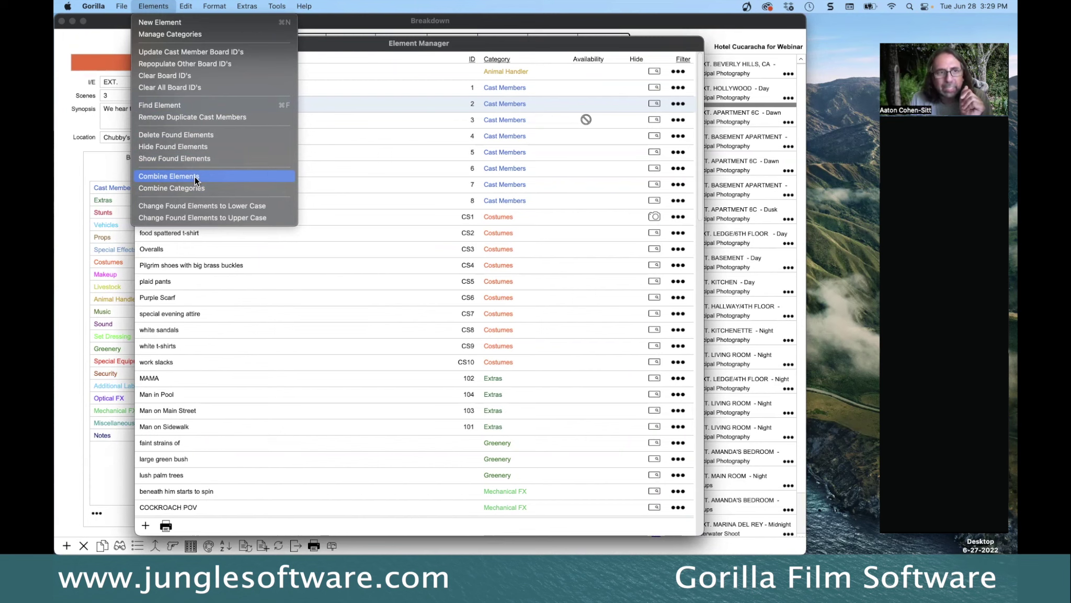
click(173, 176)
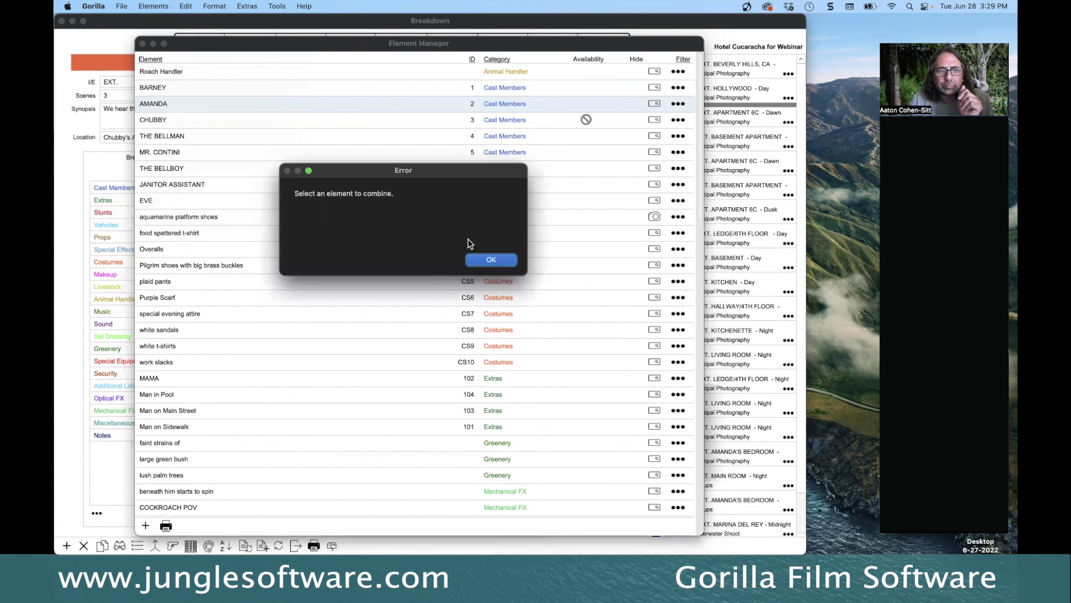
click(480, 258)
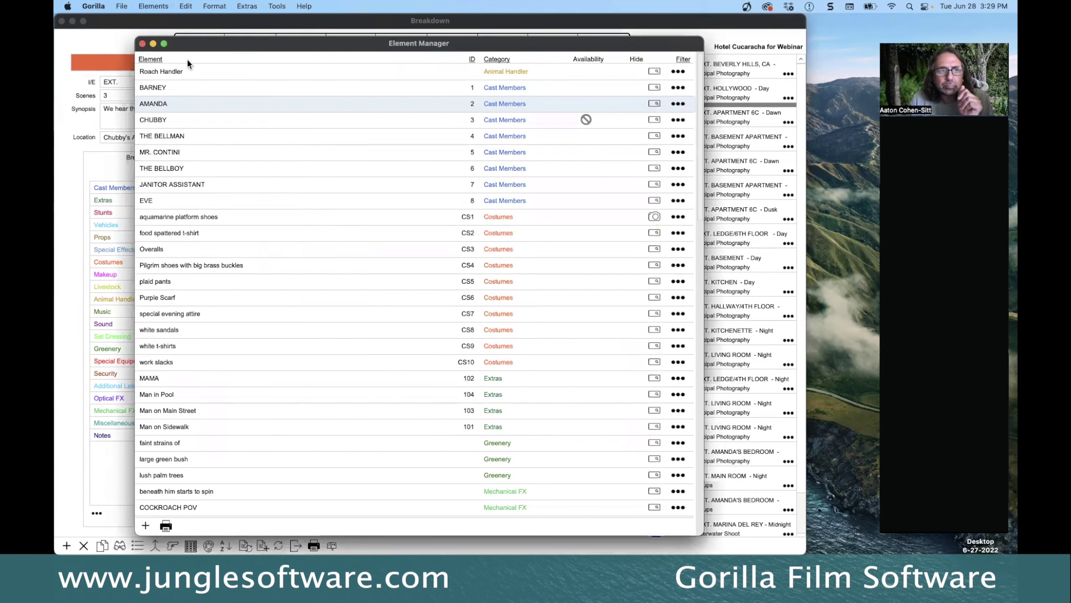
click(142, 44)
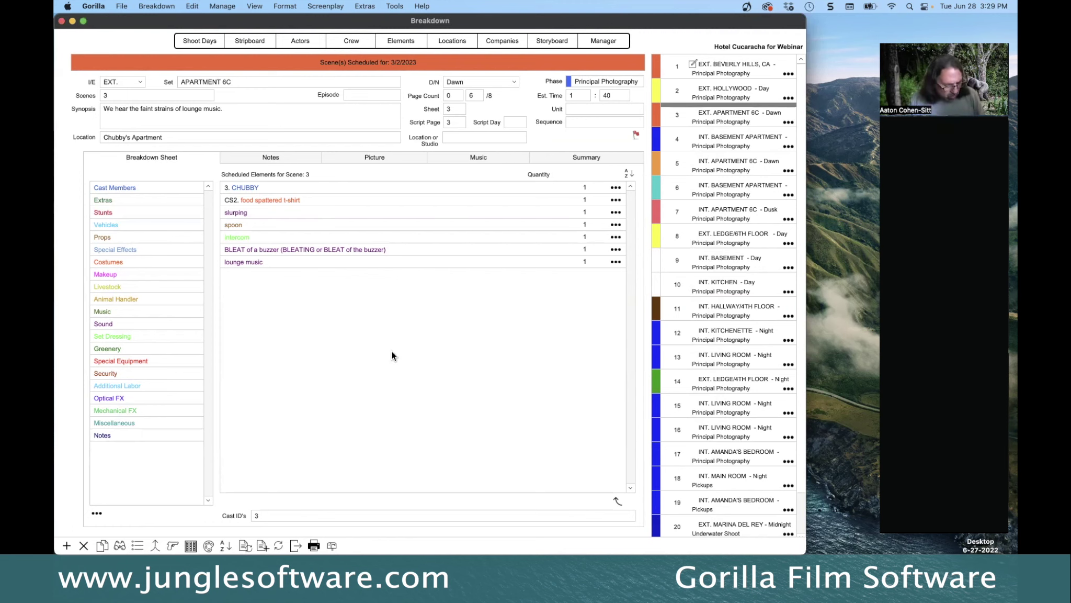
Revisit slide #9, Search Web for Element Image, in PowerPoint, return to Gorilla, and browse the Props elements for scene 3
key(super+Tab)
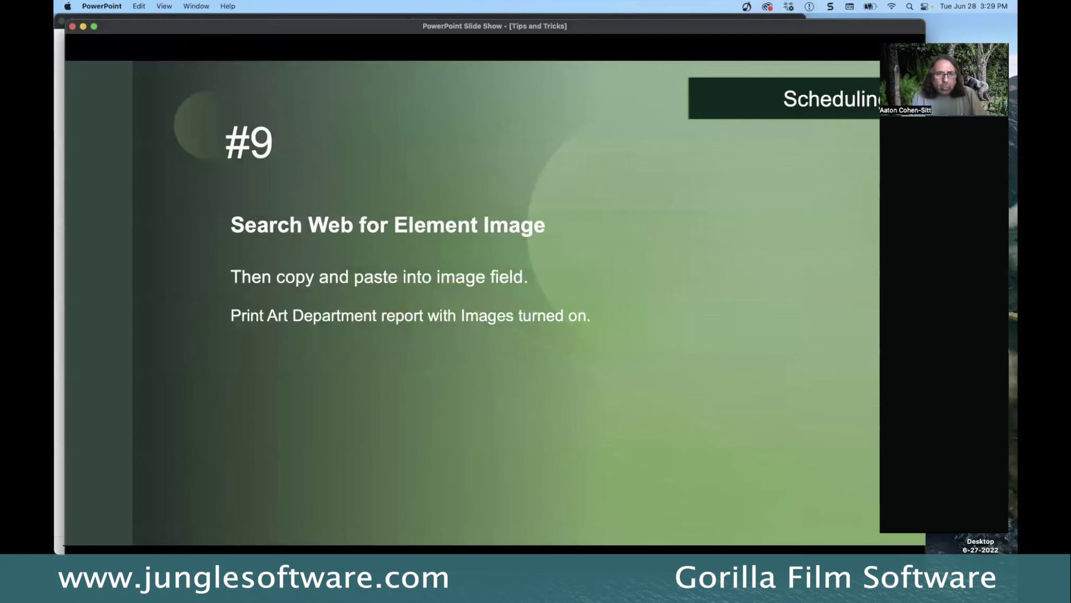
key(super+Tab)
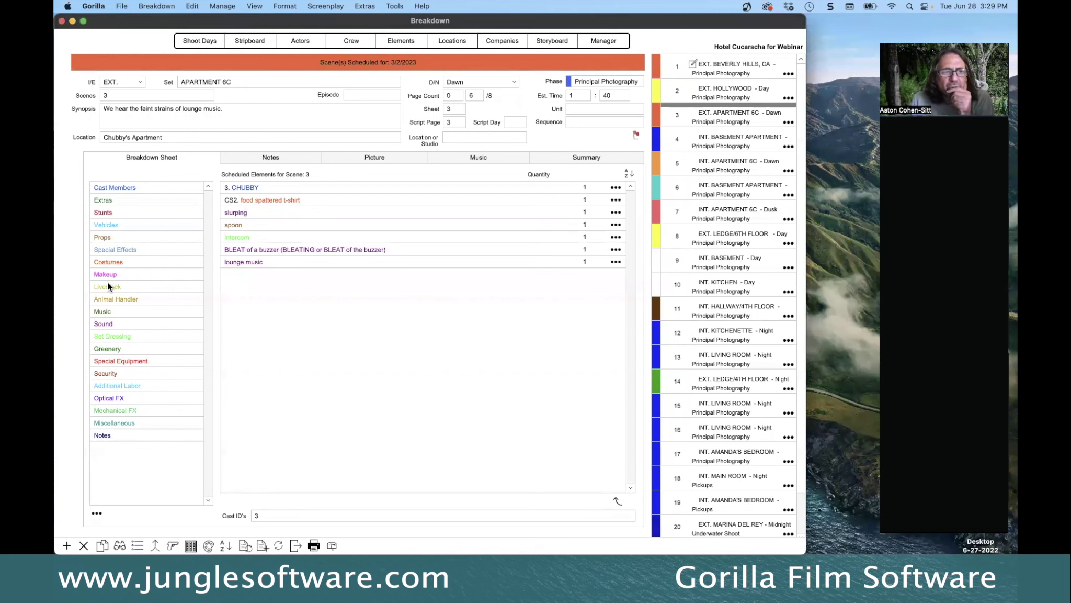
double_click(106, 237)
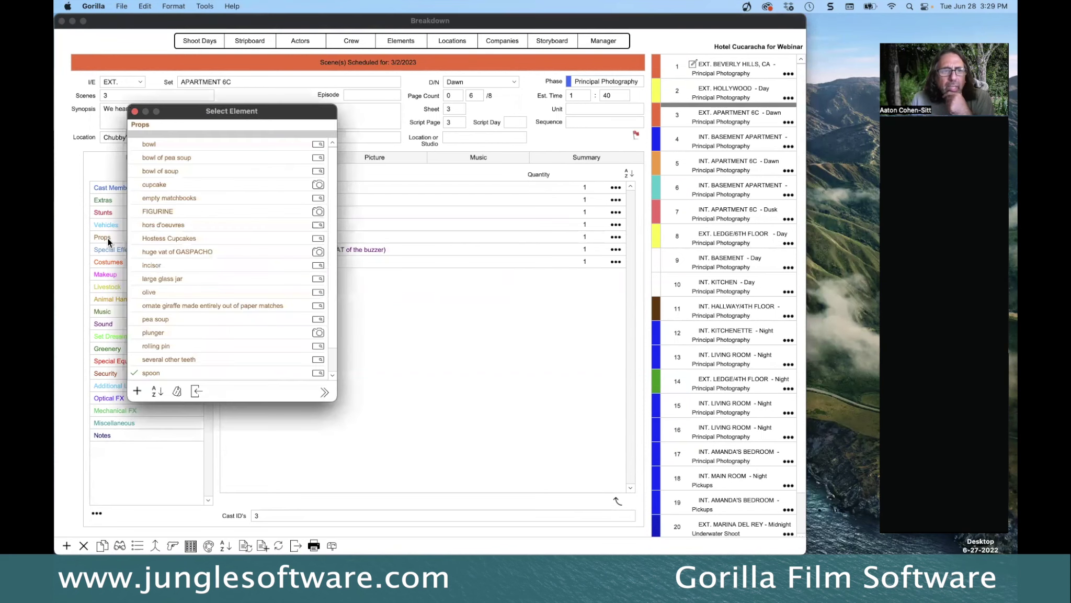
scroll(195, 319, down, 2)
scroll(195, 327, up, 2)
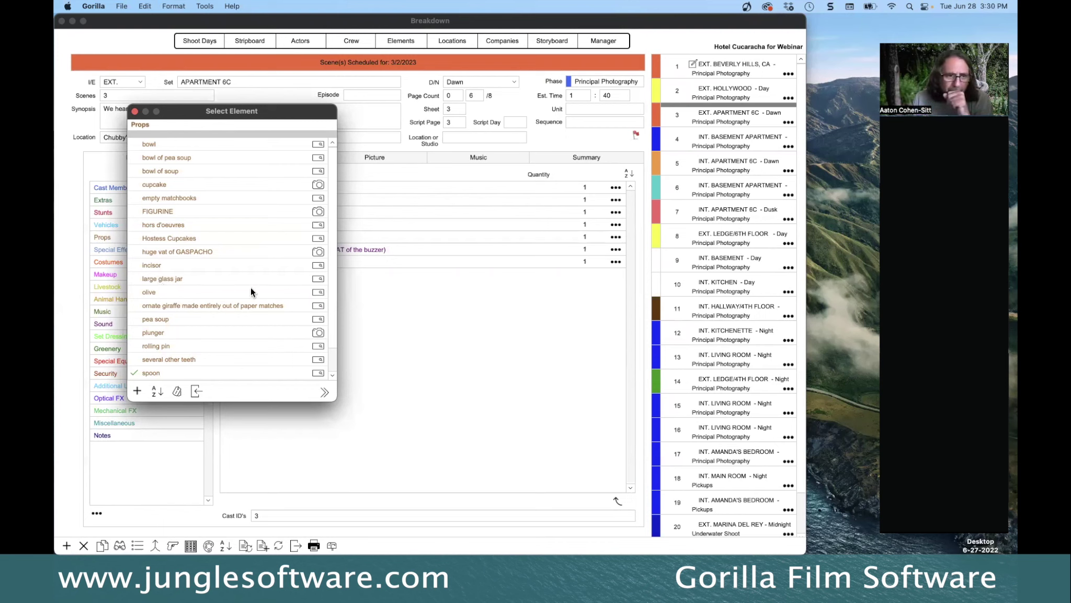
Search the web for an image of the large glass jar prop and look through the results
click(319, 280)
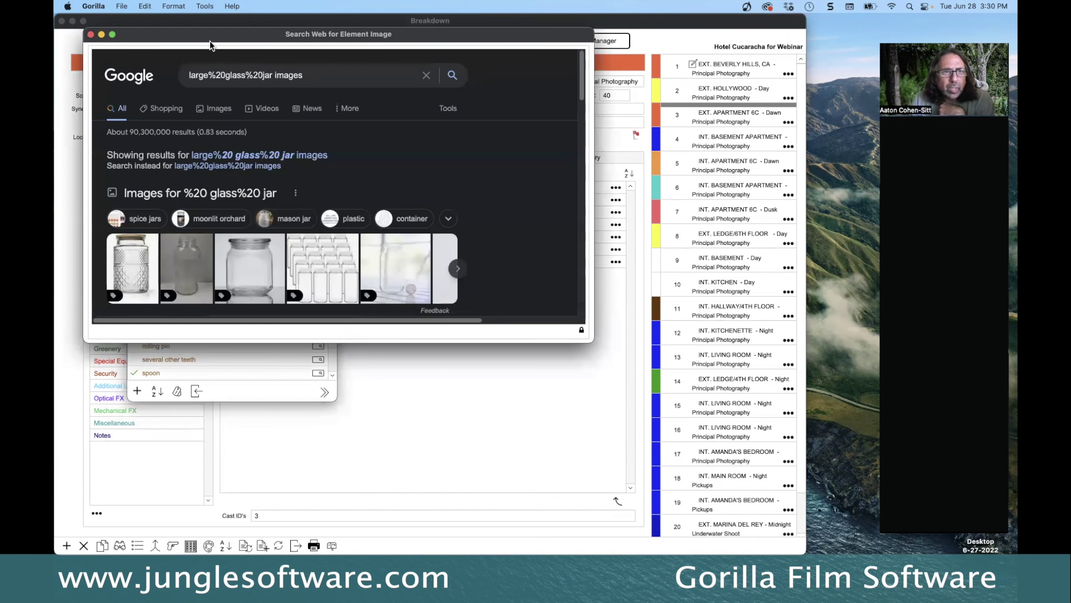
drag(210, 34, 305, 80)
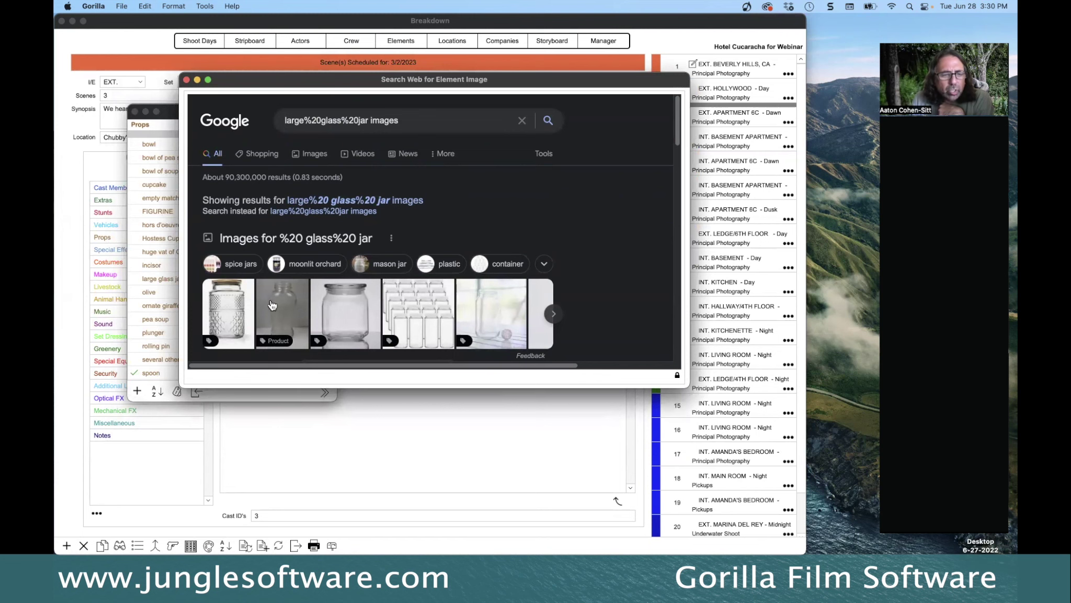
scroll(272, 305, down, 3)
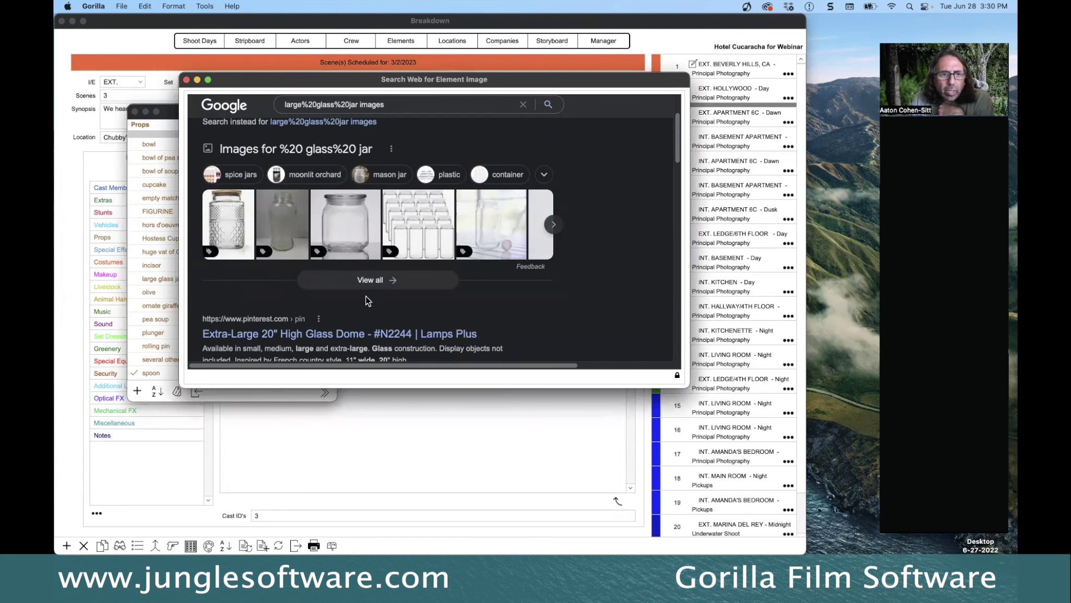
scroll(336, 300, down, 3)
scroll(336, 301, down, 1)
scroll(334, 299, up, 8)
Open the clear lidded glass jar picture in the image results, copy the image, and close the web search and element list
click(351, 305)
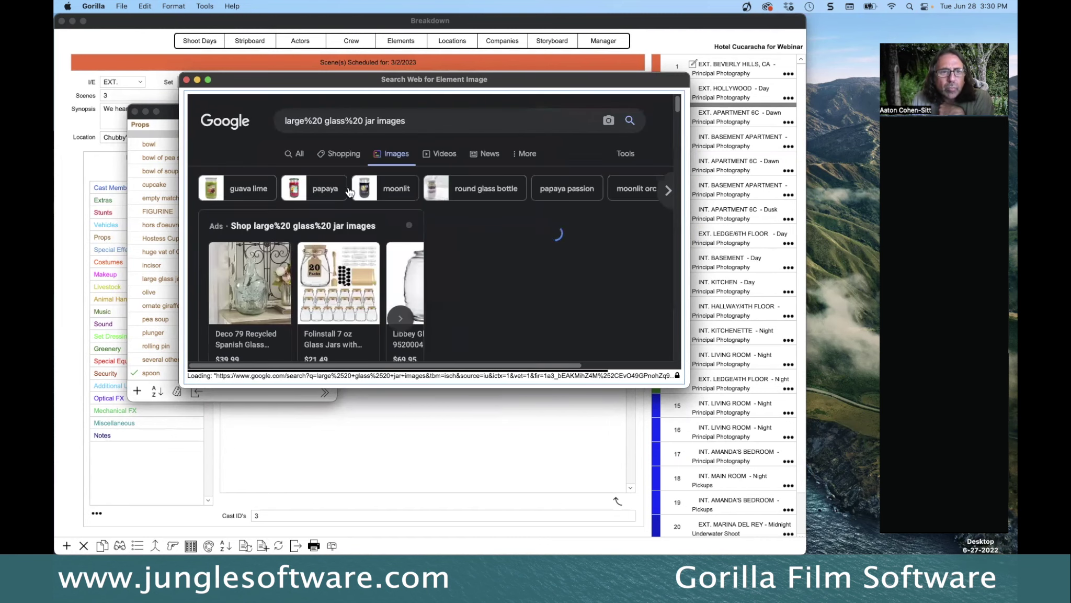
scroll(471, 235, down, 2)
click(530, 247)
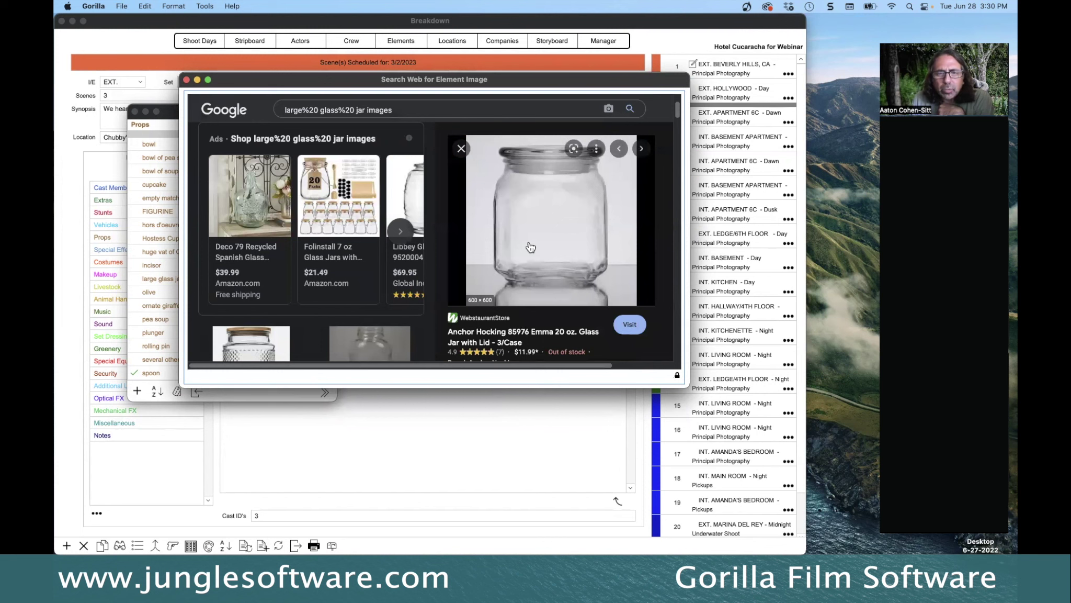
right_click(529, 247)
click(553, 324)
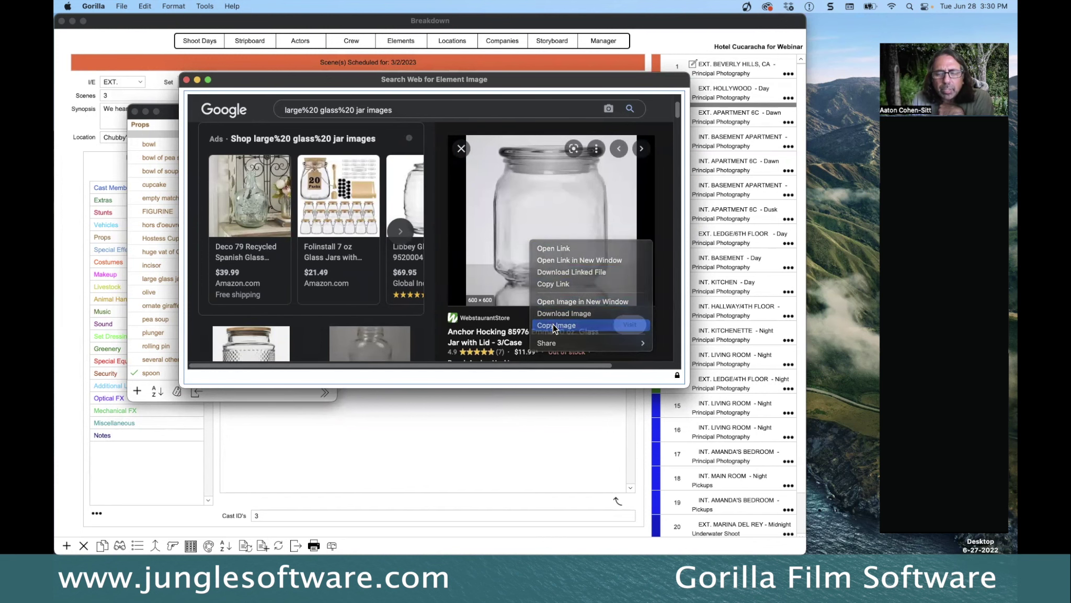
click(187, 79)
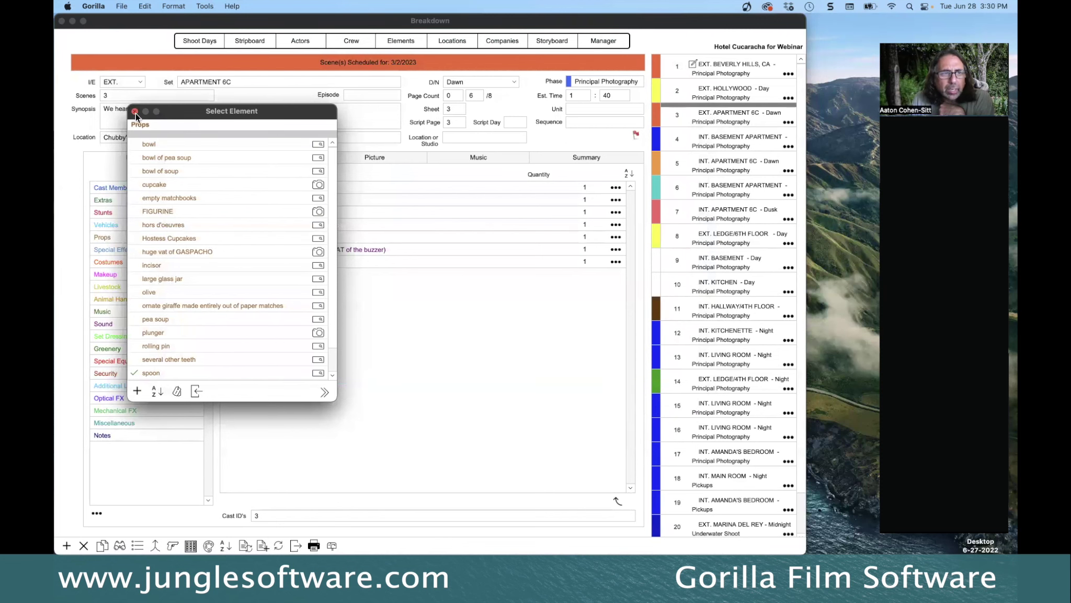
click(416, 61)
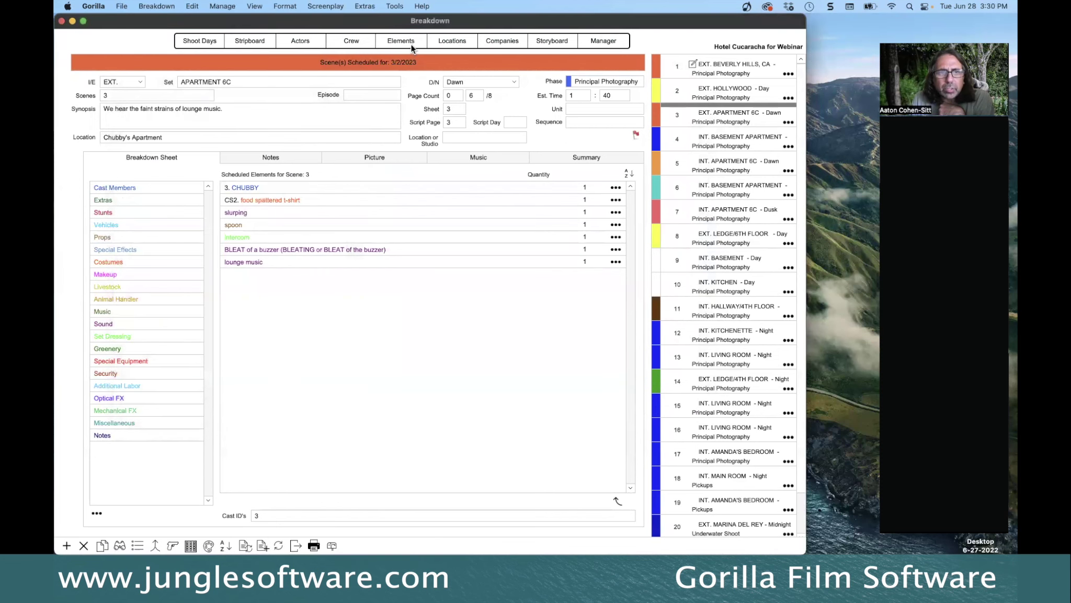
Open the Element Manager and filter it to the Props category
click(411, 41)
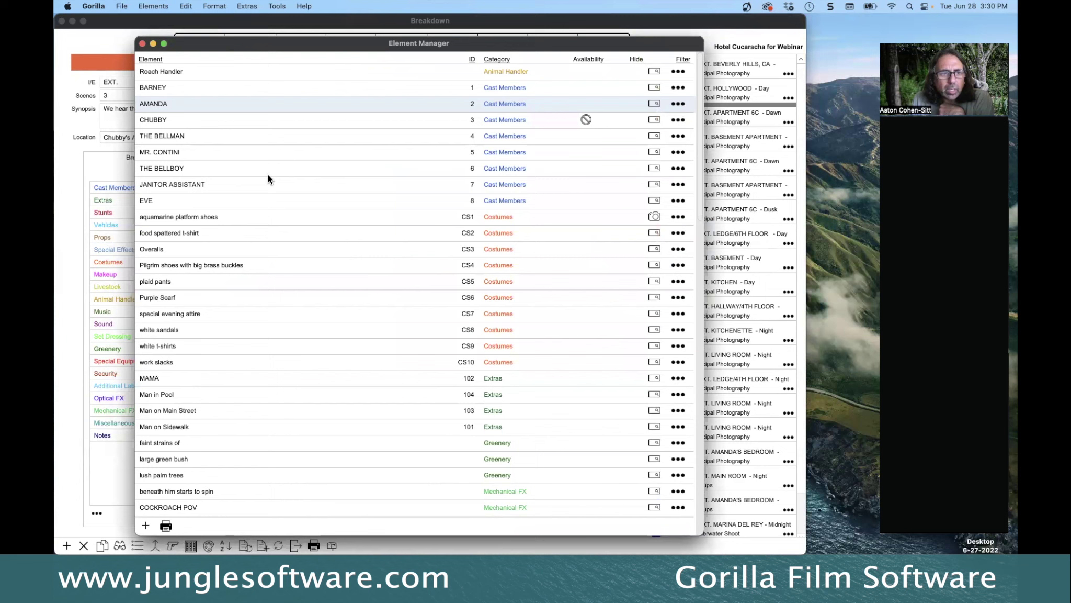
click(685, 59)
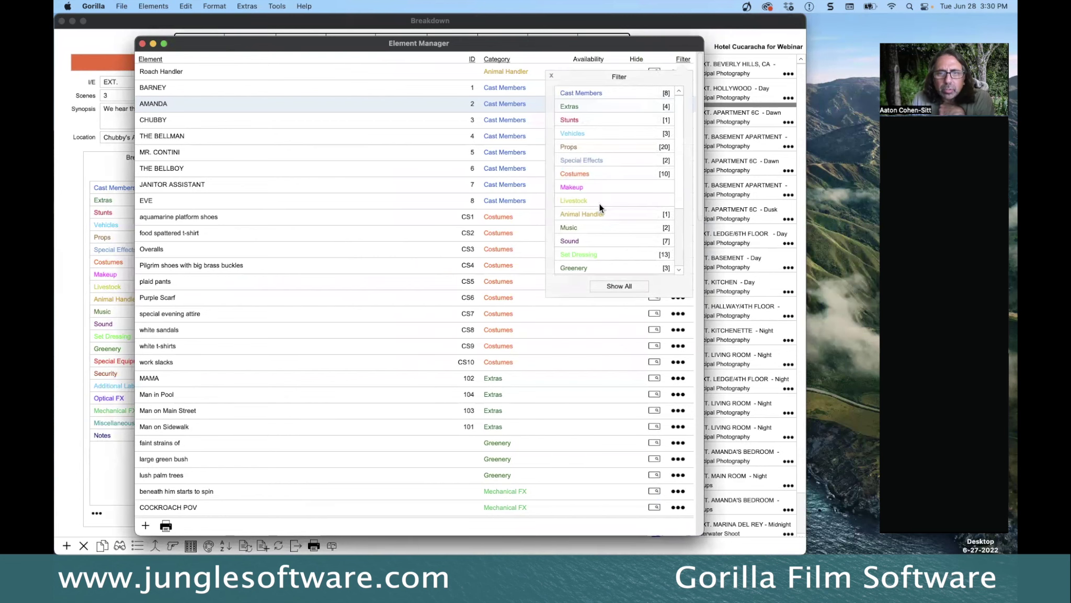
click(584, 150)
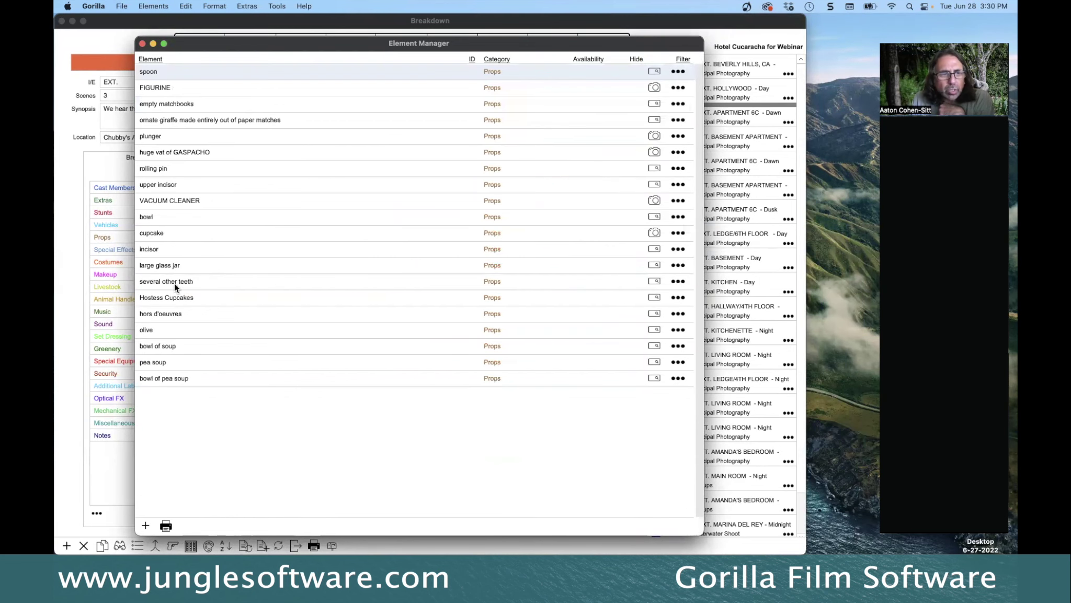
Paste the copied jar picture into the image field of the large glass jar's element info, and close the info
click(678, 266)
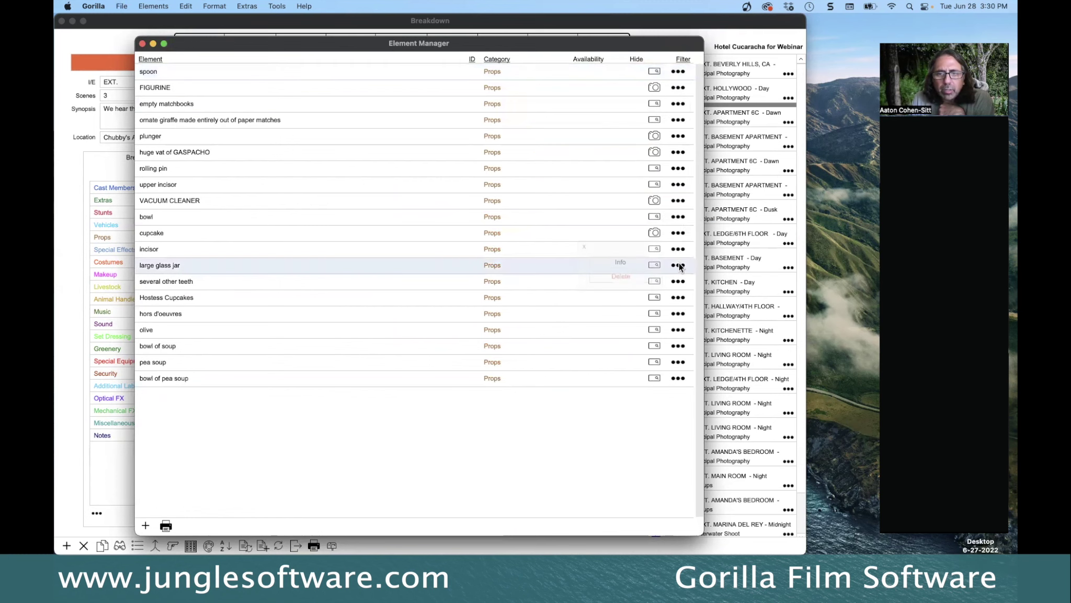
click(645, 261)
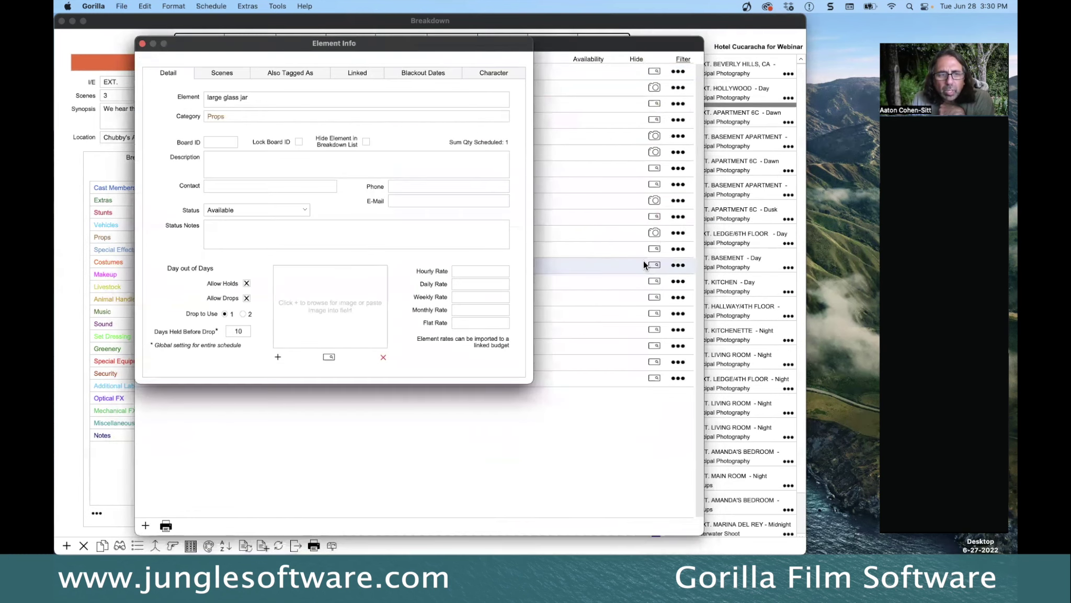
right_click(333, 297)
click(347, 329)
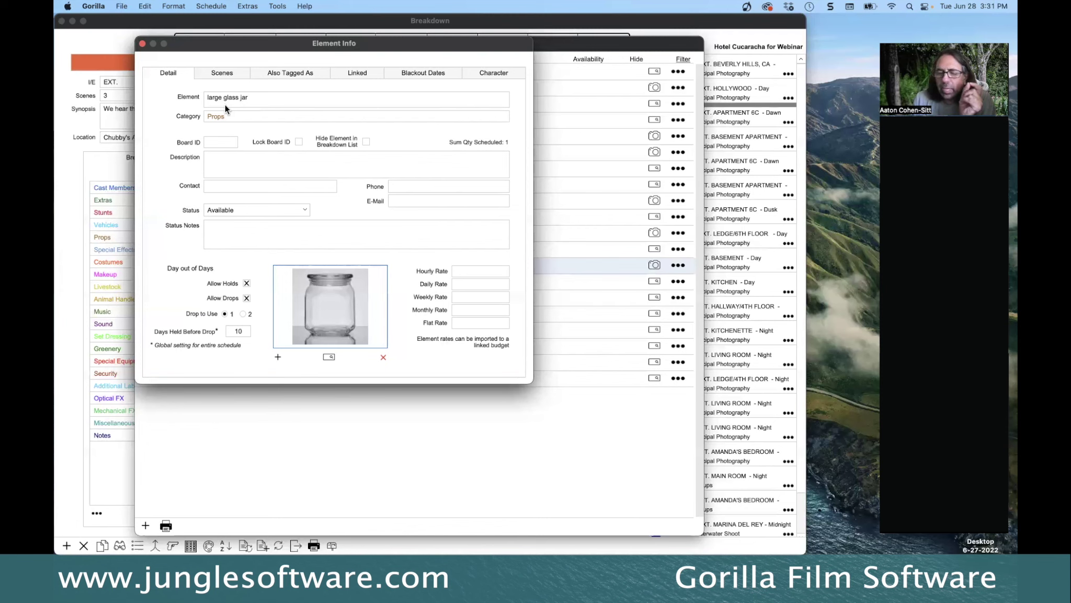
click(142, 44)
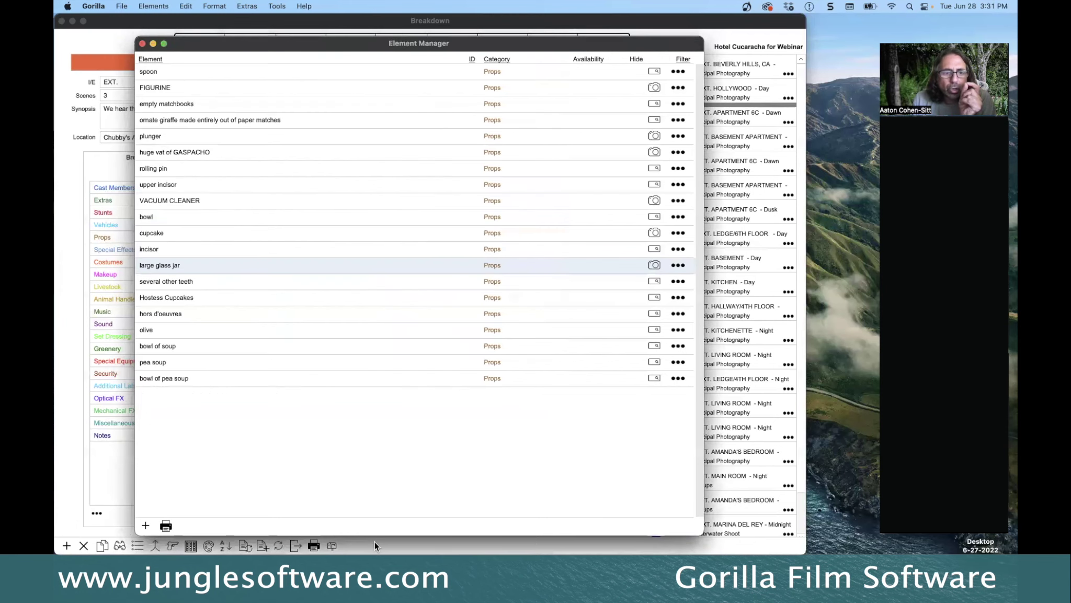
Look at the report choices for elements, including the Art report
click(166, 526)
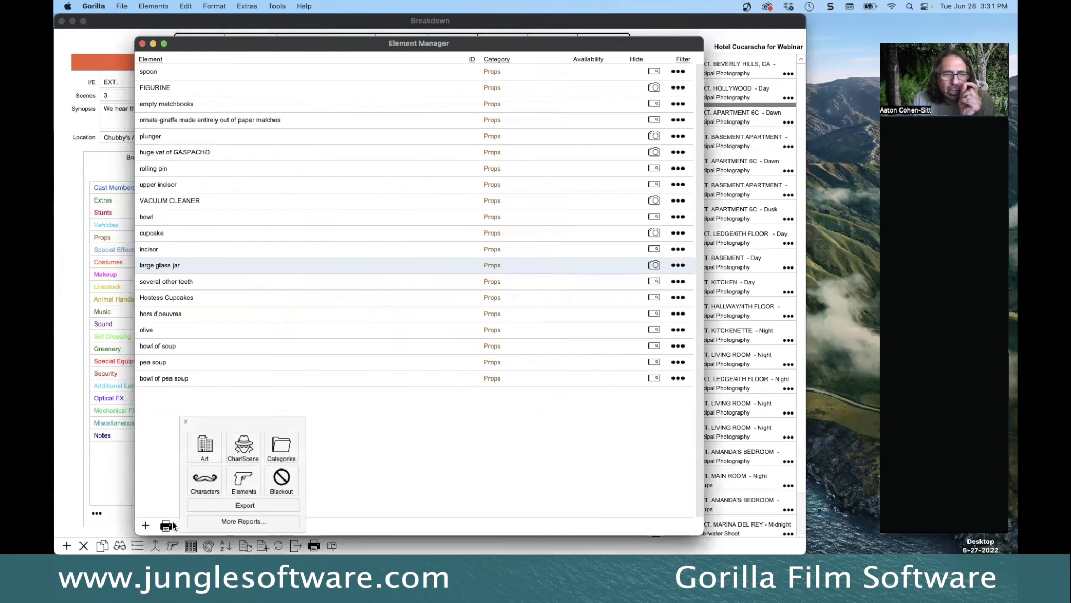
click(206, 454)
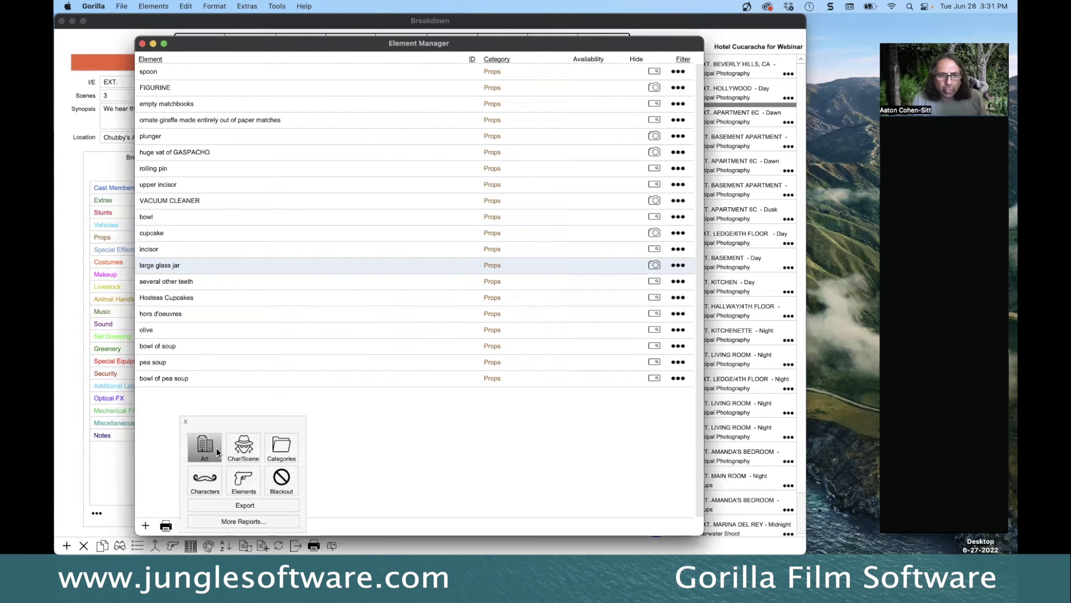
Show slide #10, Export Data, in PowerPoint, return to Gorilla, and close the report choices
key(super+Tab)
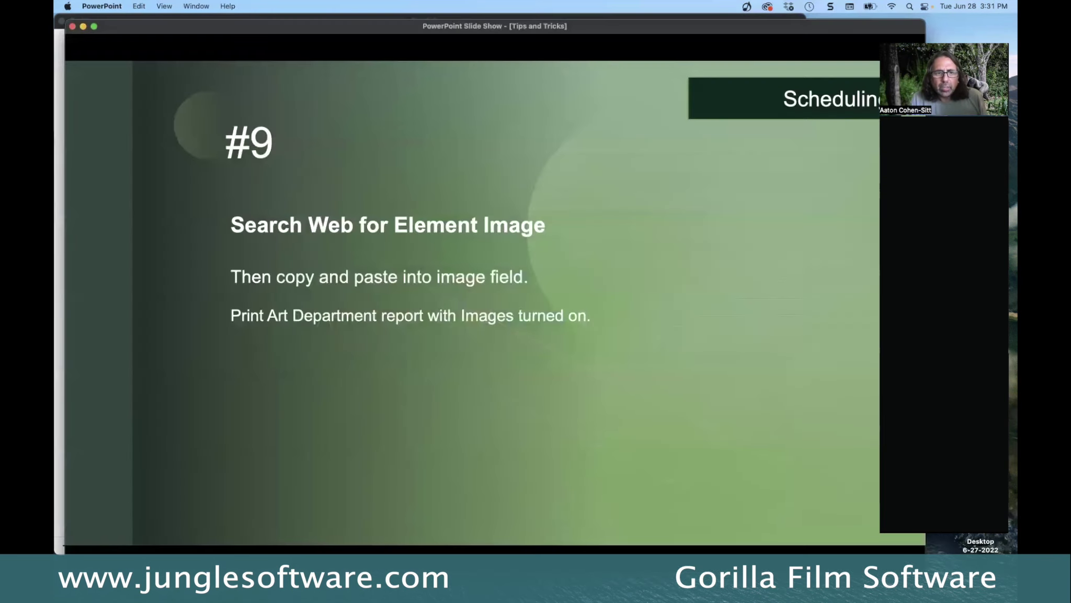
key(Right)
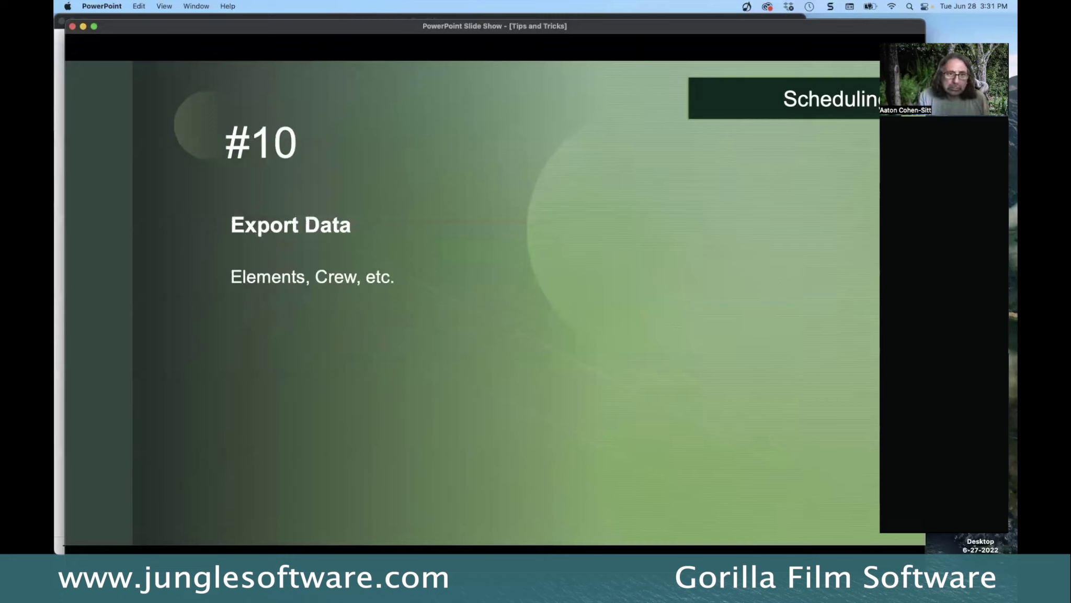
key(super+Tab)
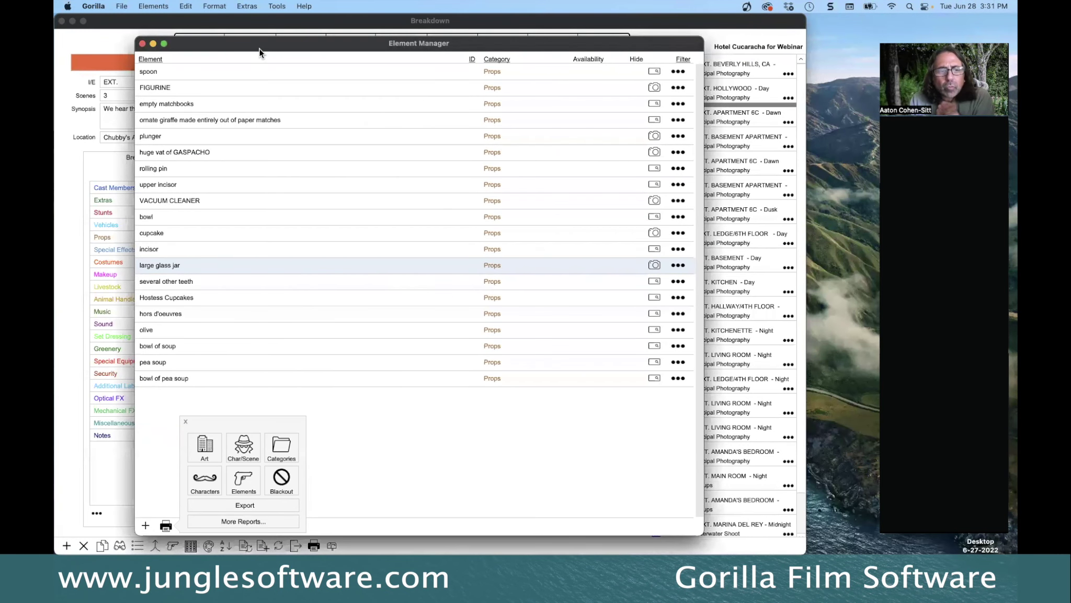
click(183, 421)
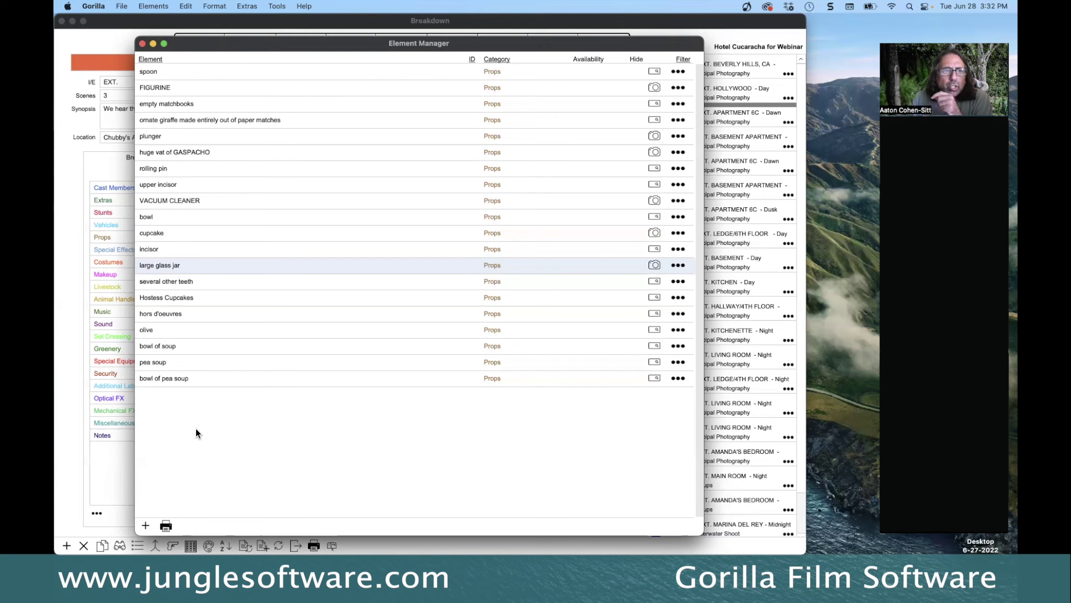
Start an element export from the Element Manager and choose the Costumes category
click(121, 7)
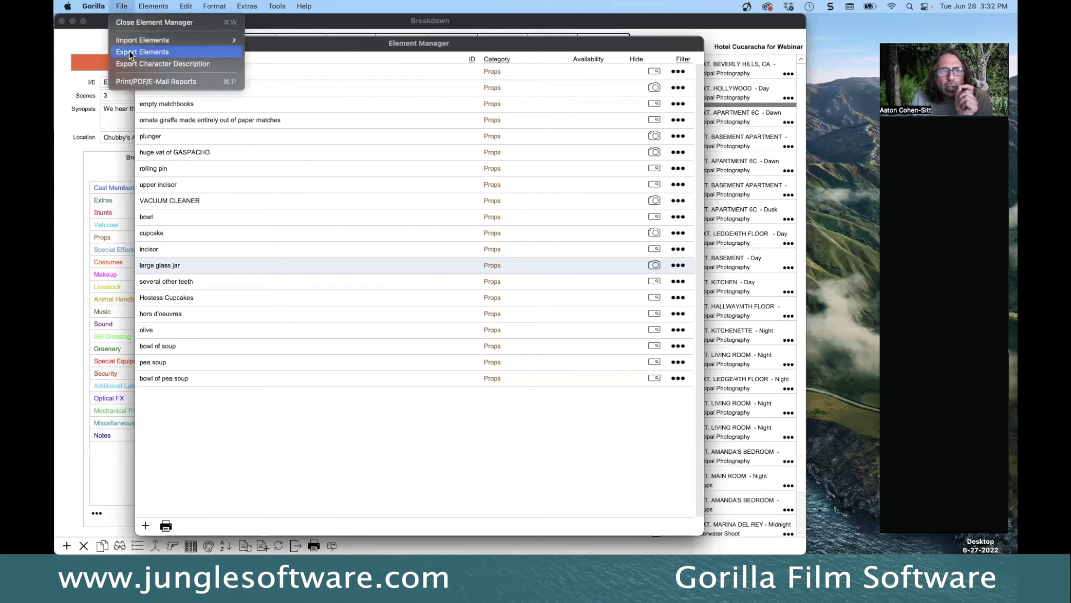
click(212, 52)
drag(286, 73, 148, 73)
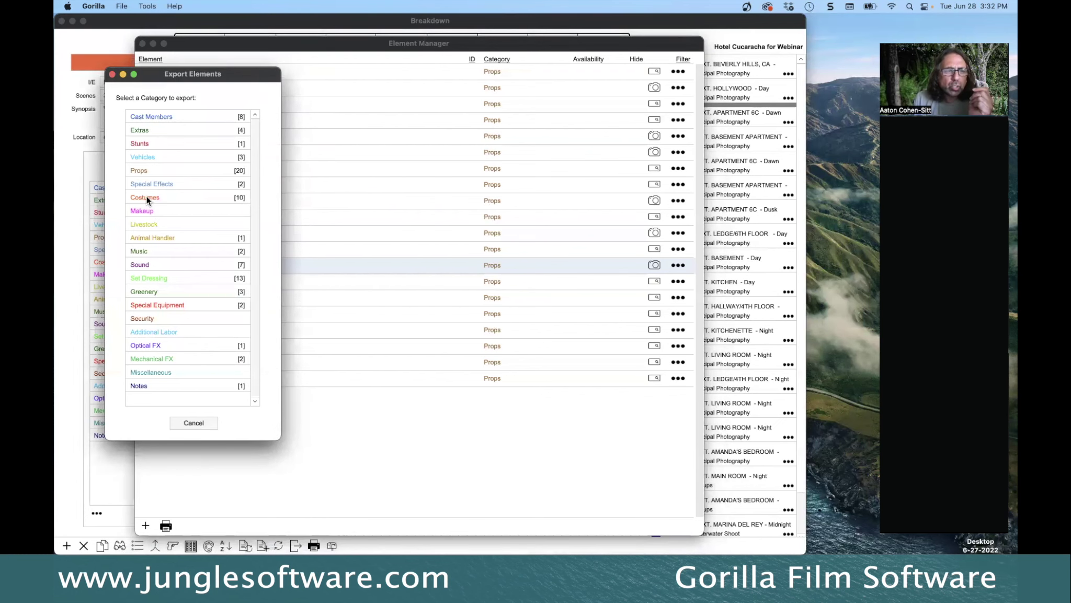
click(145, 196)
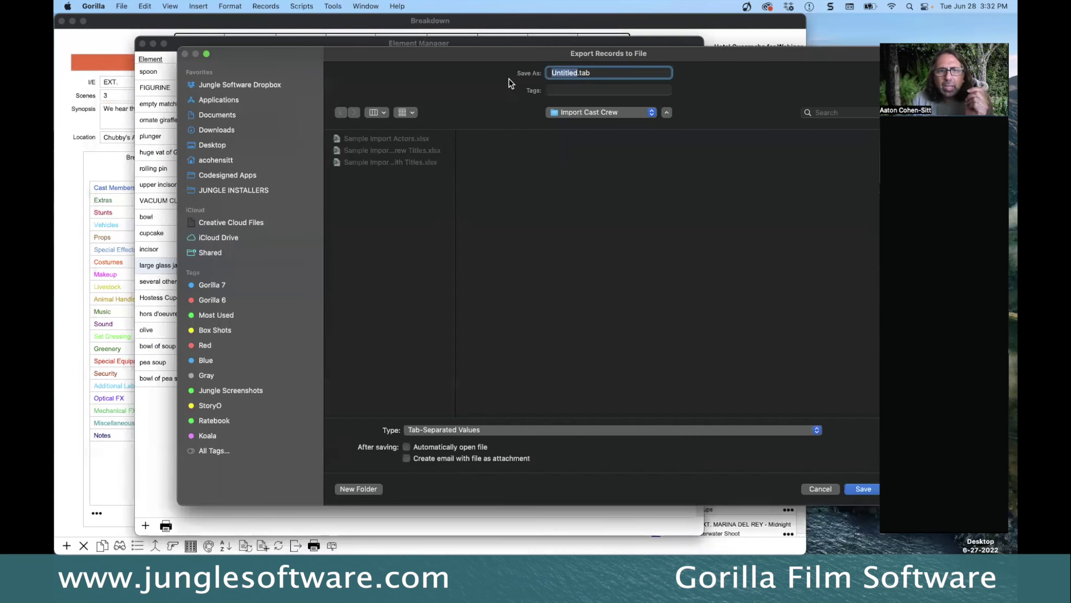
drag(420, 54, 325, 36)
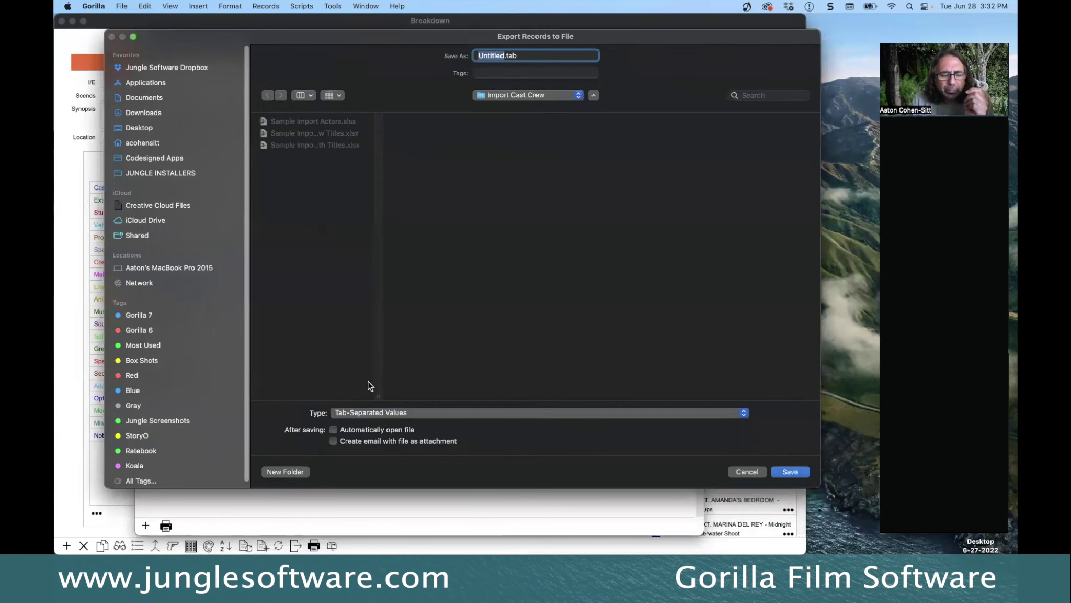
Save the export as an Excel workbook named costumes.xlsx in the Import Cast Crew folder, set to open automatically after saving
click(343, 412)
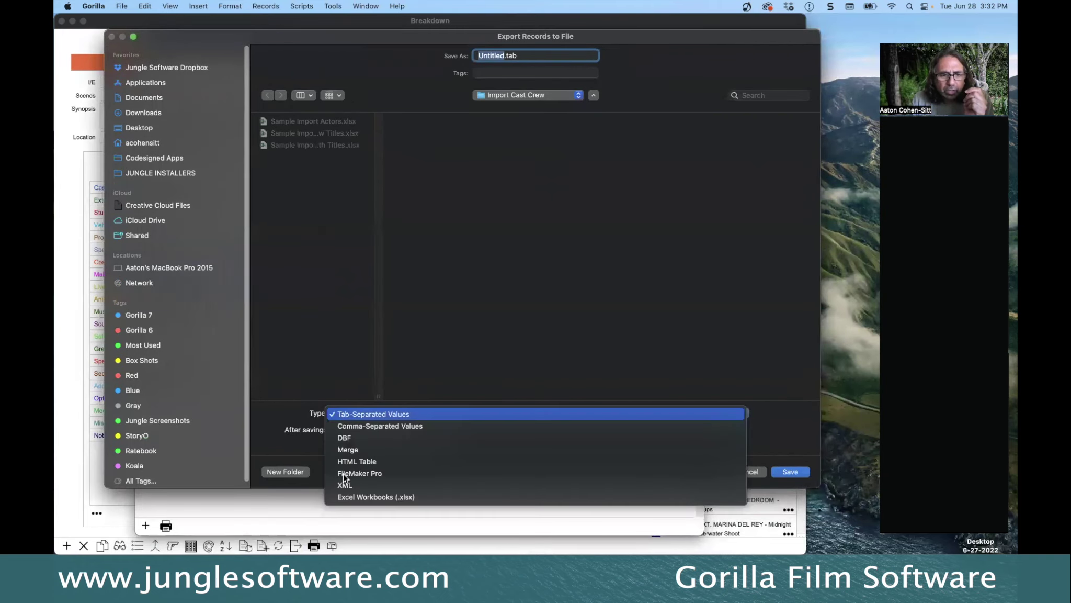
click(345, 495)
click(333, 429)
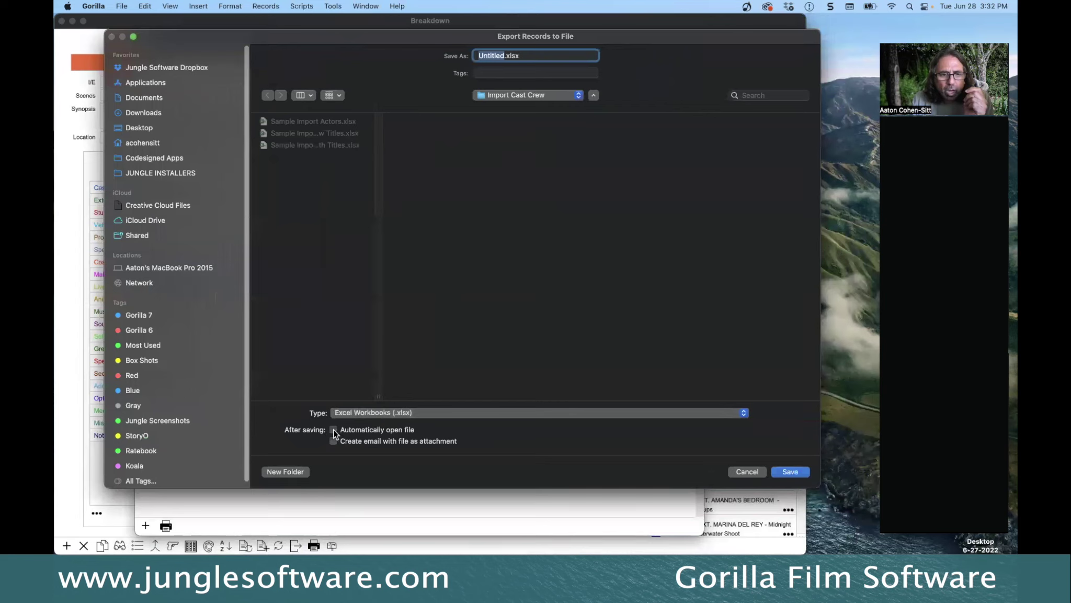
text(cos)
text(tum)
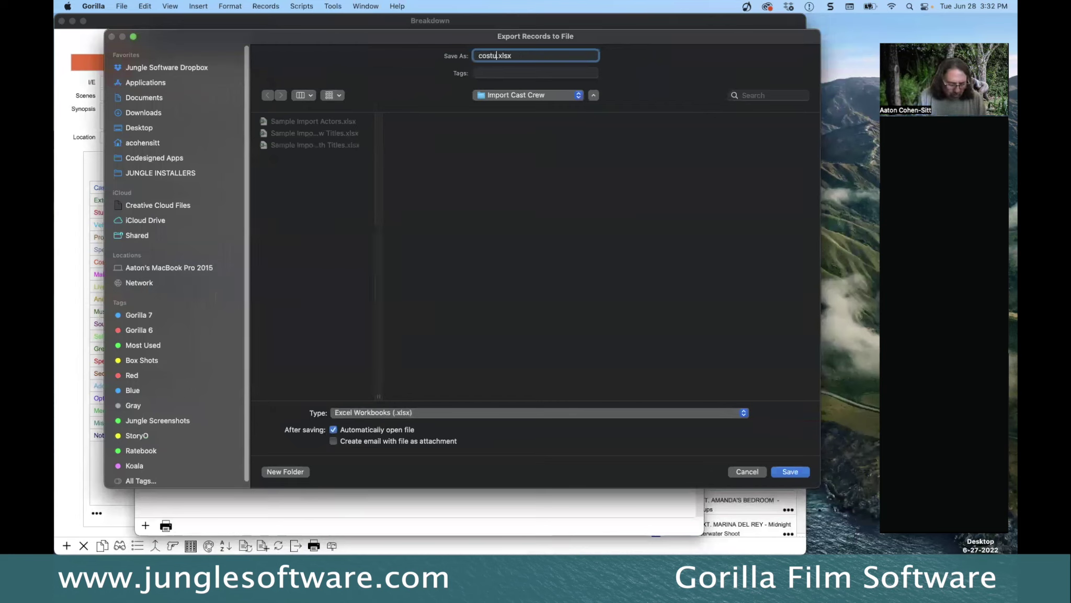
text(es)
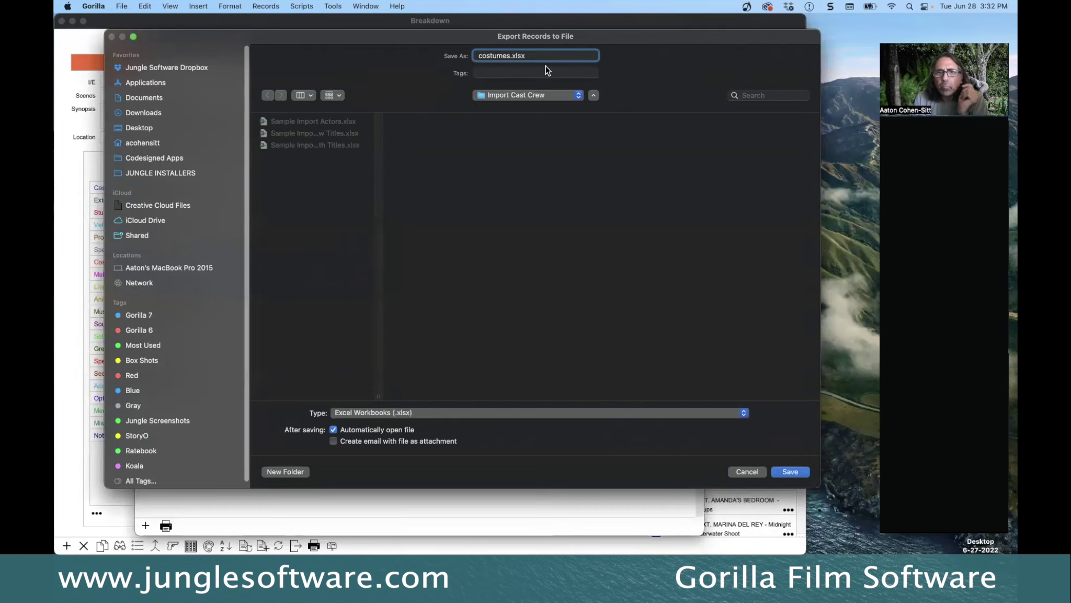
drag(225, 37, 132, 40)
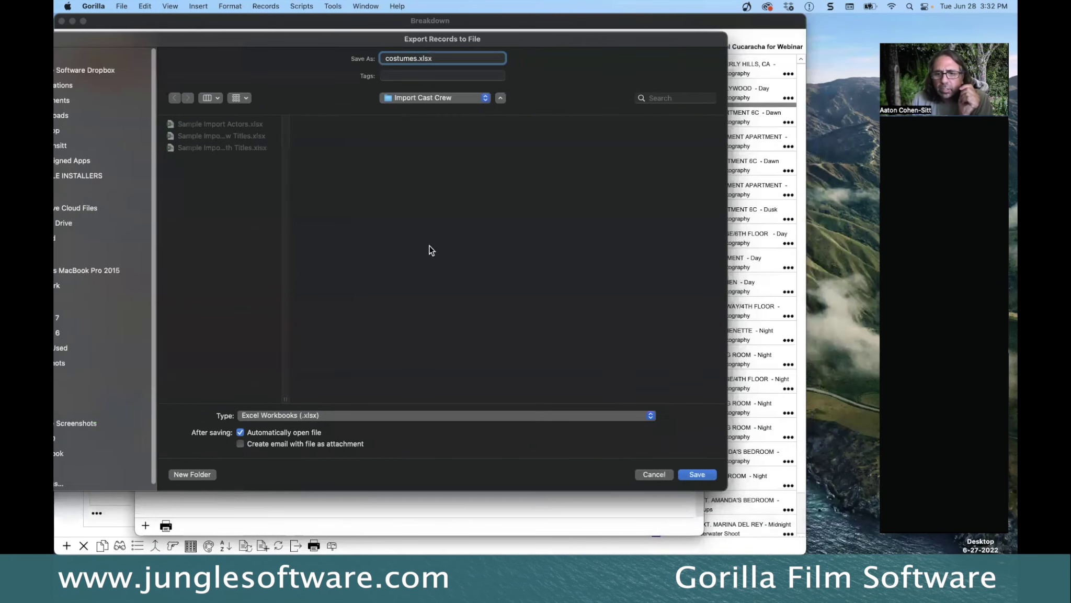
click(687, 476)
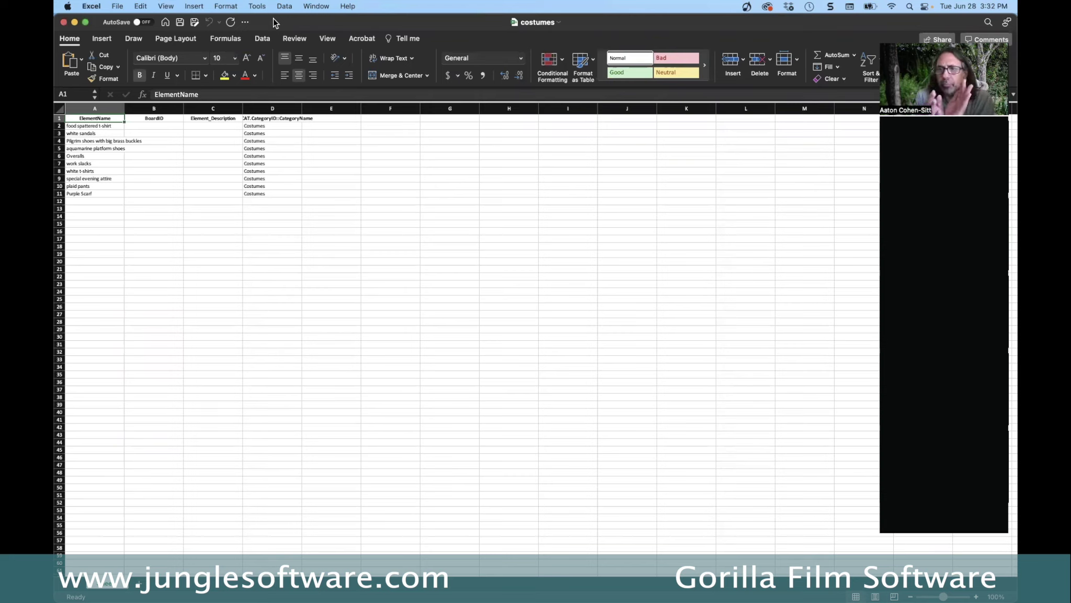
Switch from Excel back to Gorilla and close the Element Manager
key(super+Tab)
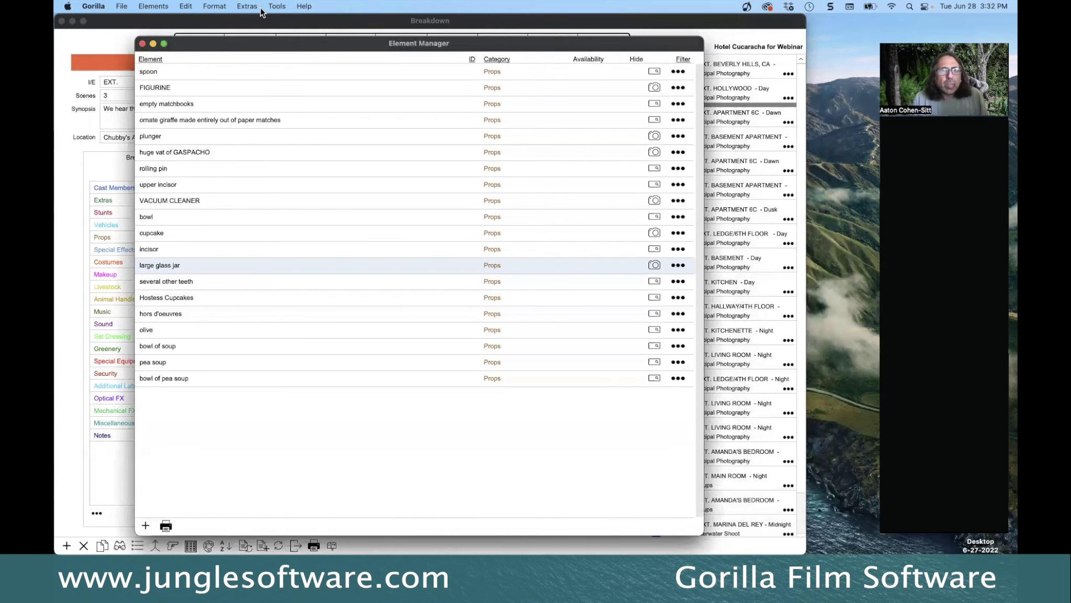
key(super+Tab)
key(super+Tab)
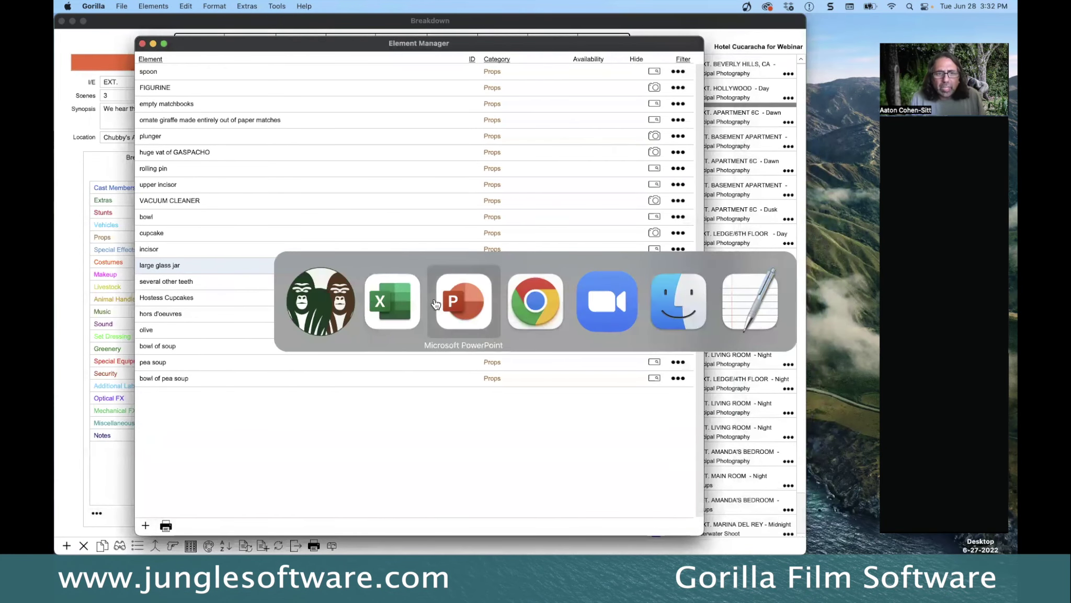
key(super+Tab)
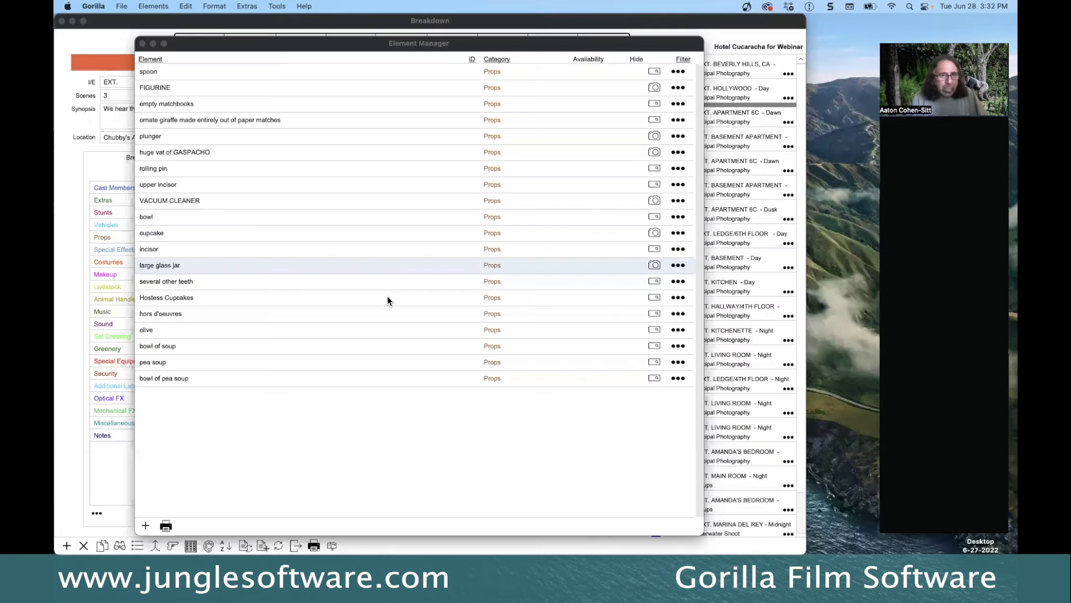
click(142, 43)
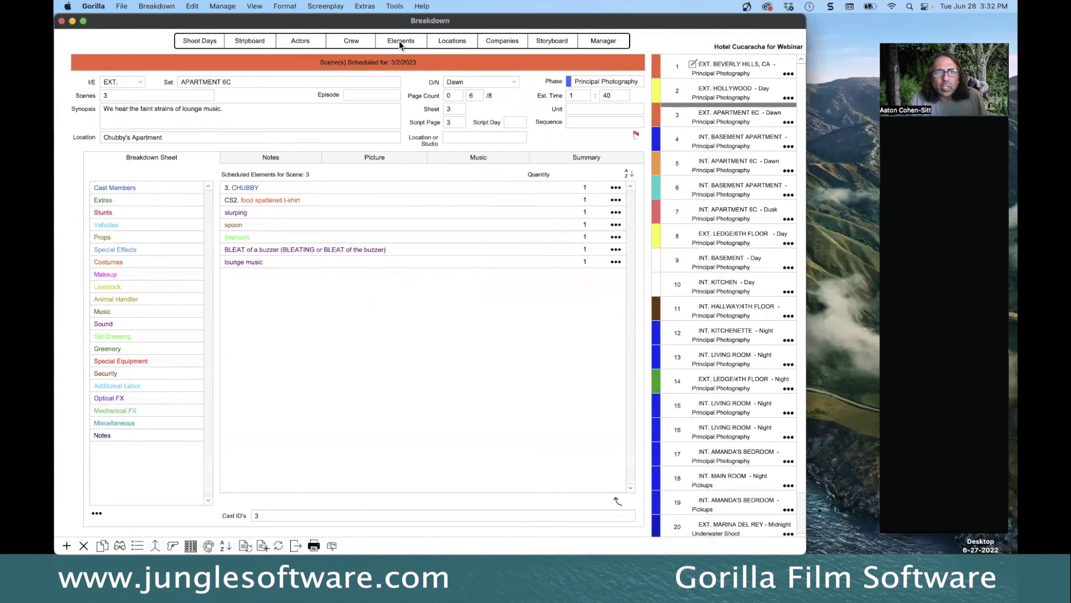
Open the Crew list from the Breakdown and look at its Export Crew option
click(344, 43)
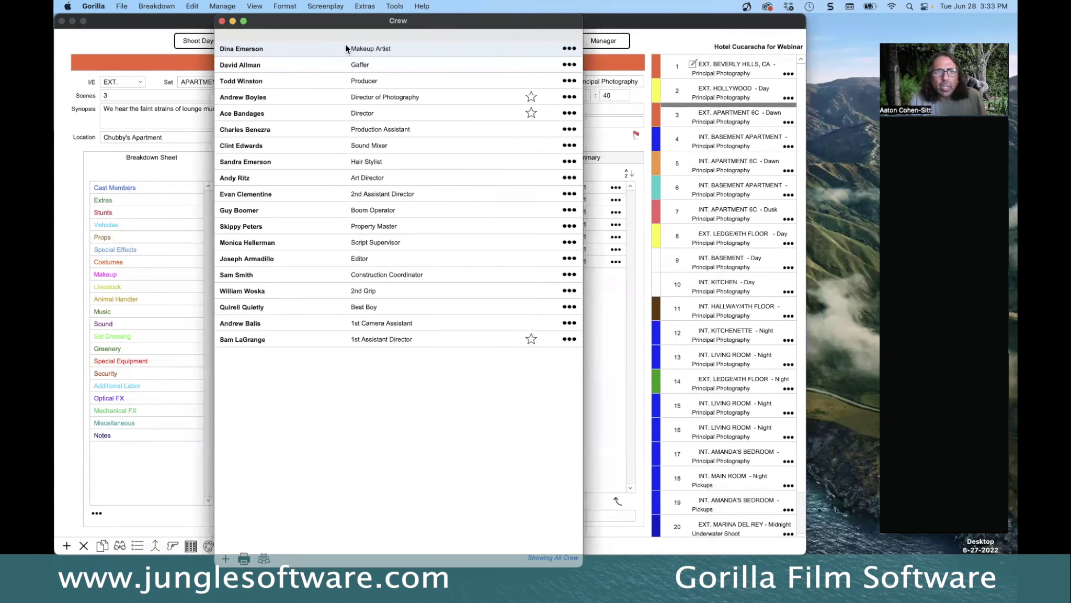
click(122, 7)
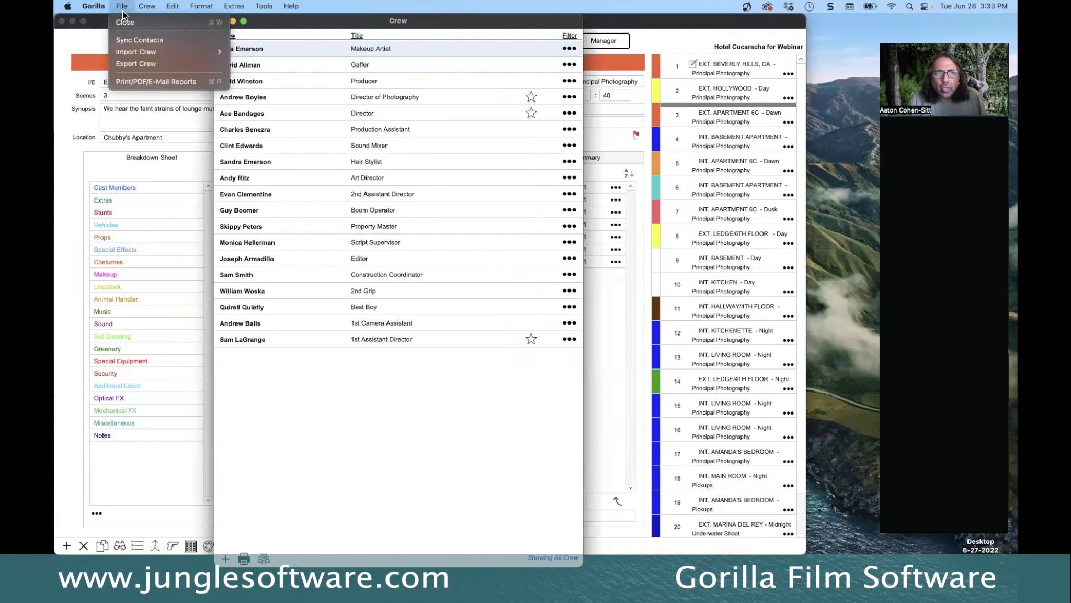
click(137, 61)
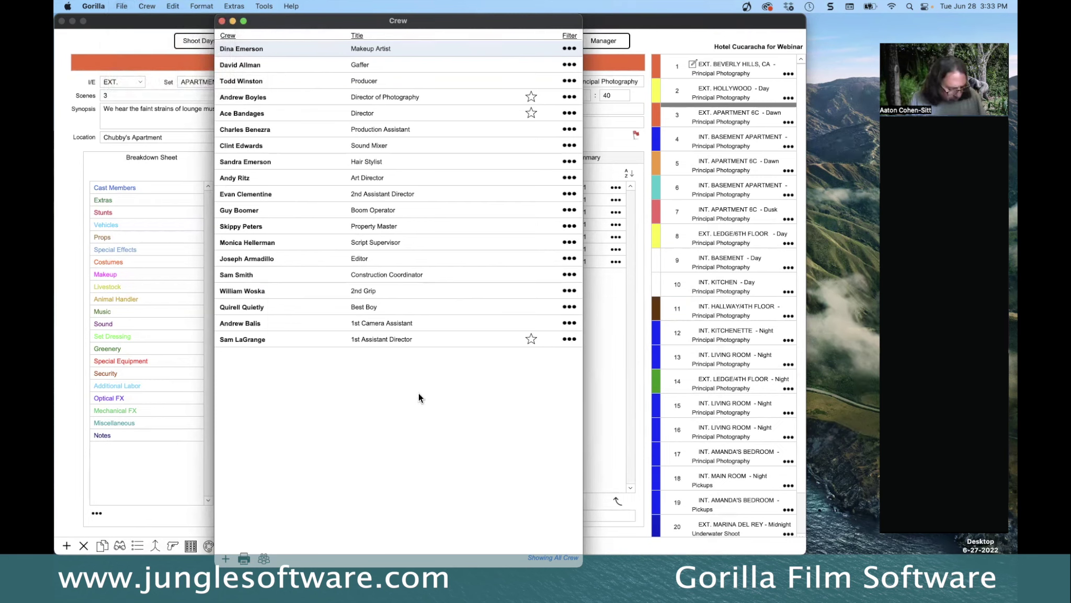
Switch to PowerPoint, advance from the Export Data slide to the Import Crew slide, and return to Gorilla
key(super+Tab)
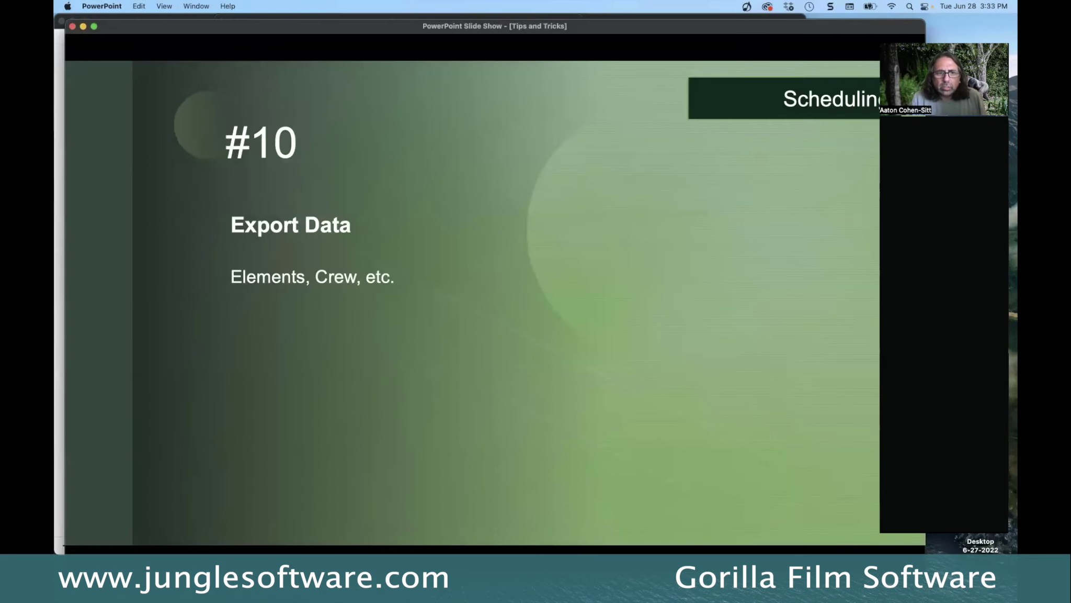
key(Right)
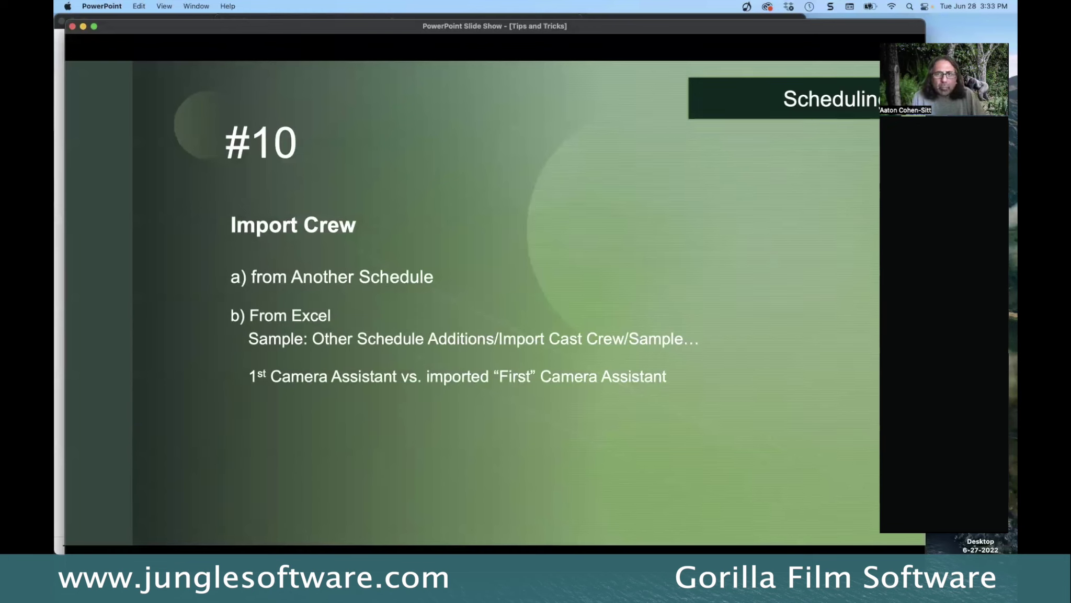
key(super+Tab)
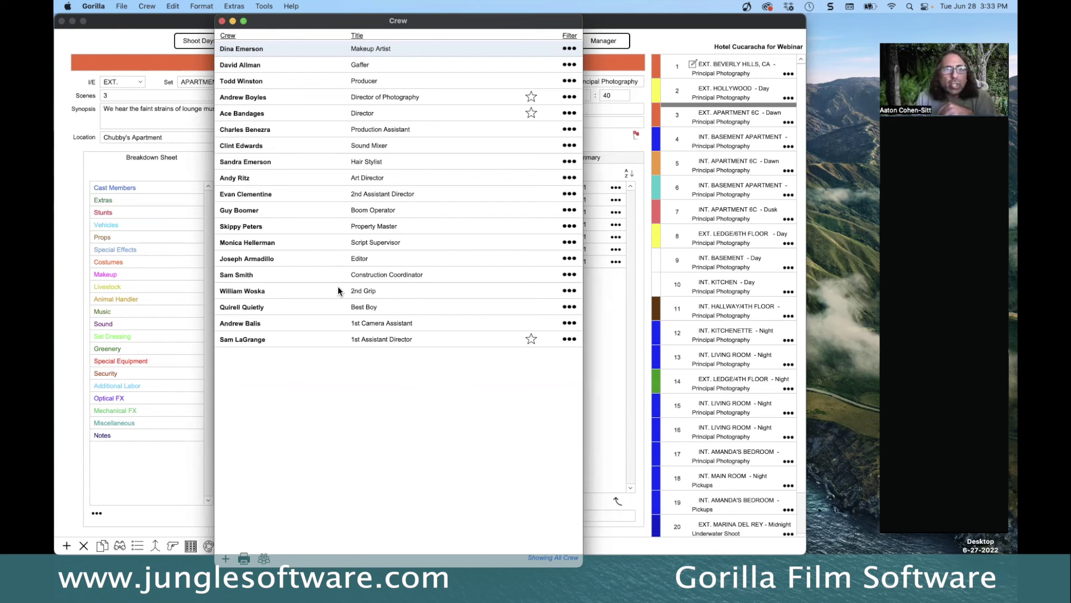
Look at the schedules offered for importing crew from another schedule, and close the Import Contact List without importing
click(148, 7)
mouse_move(126, 6)
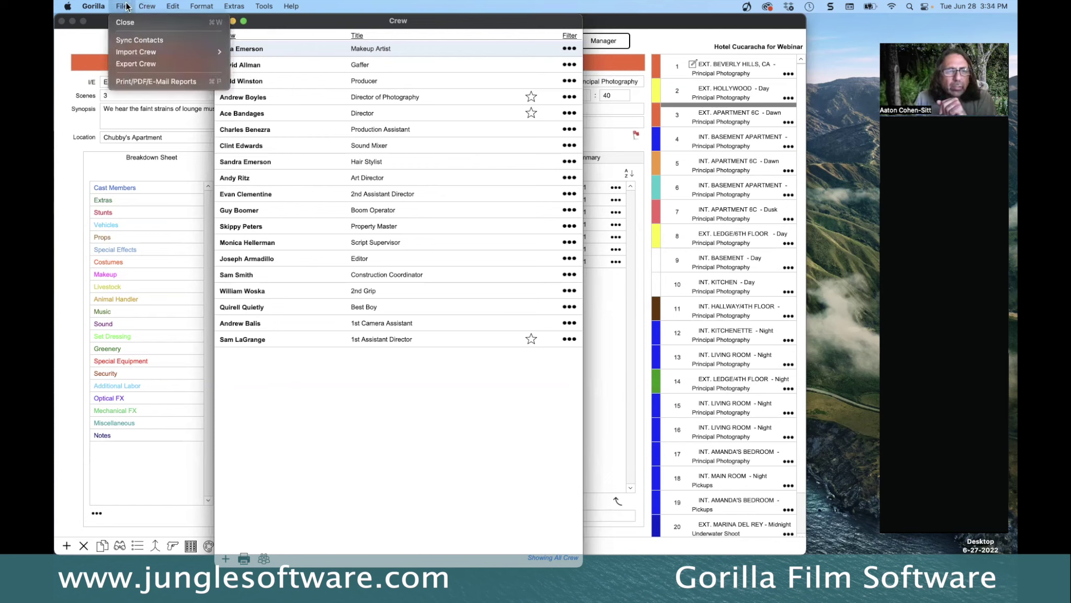
mouse_move(135, 52)
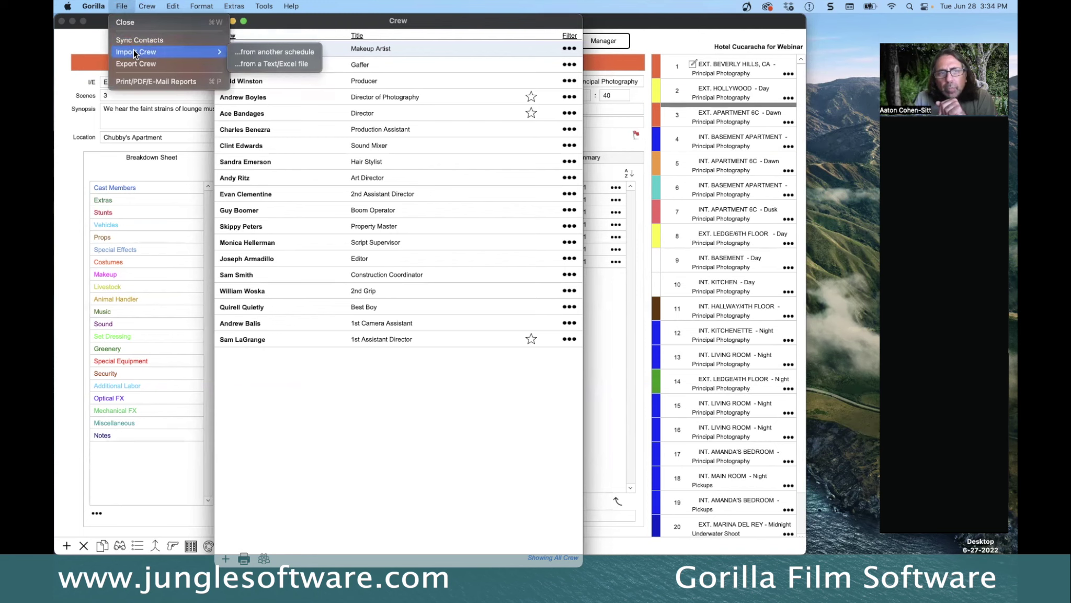
click(292, 51)
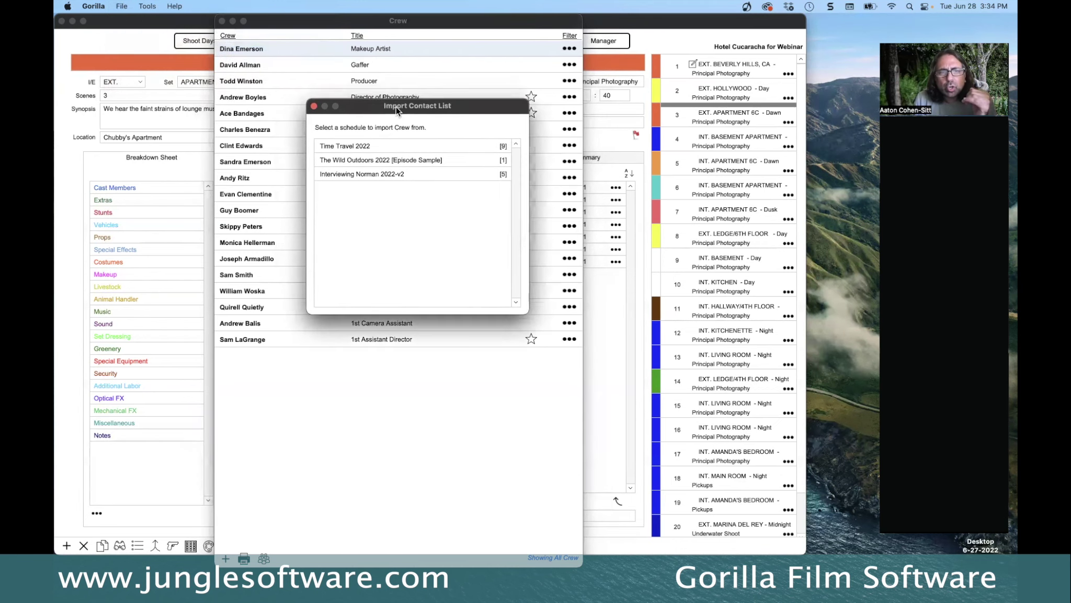
drag(396, 107, 409, 117)
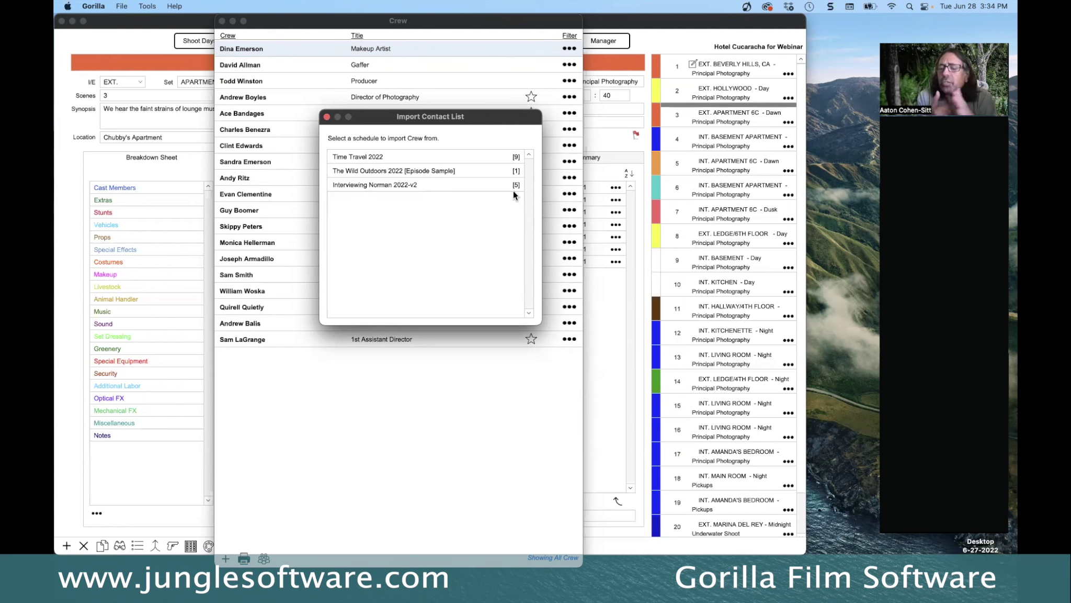
click(327, 116)
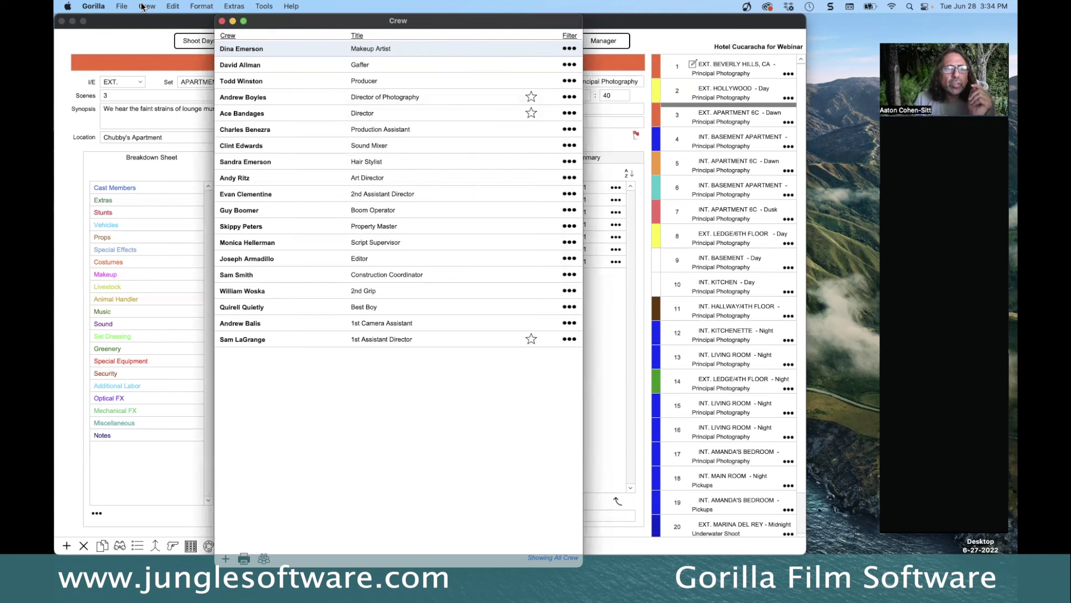
Examine the column order required for importing crew from a Text/Excel file, and close the Import Crew window without importing
click(123, 7)
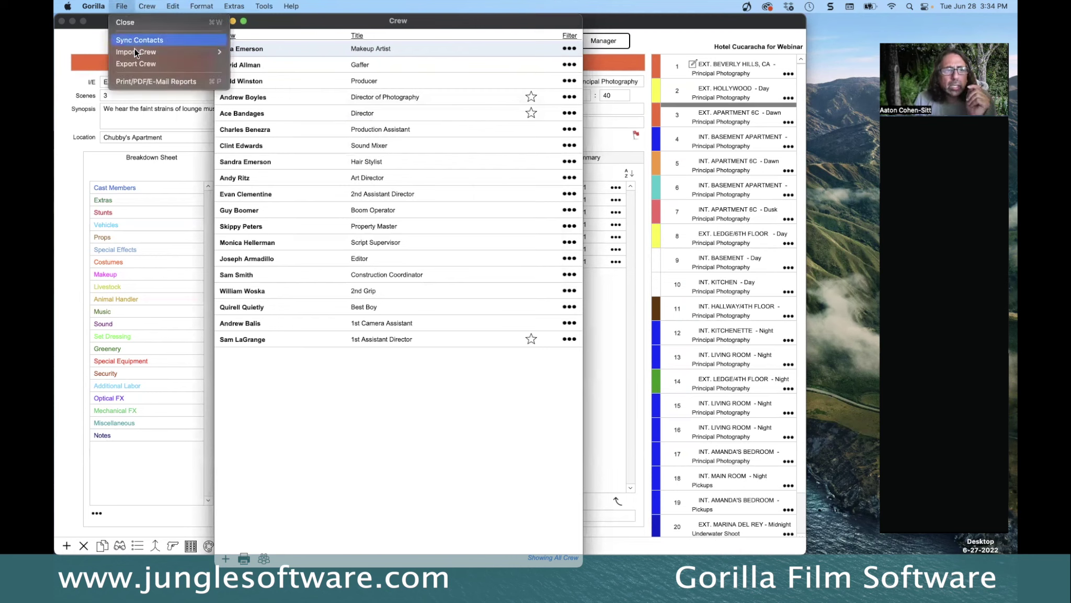
mouse_move(139, 49)
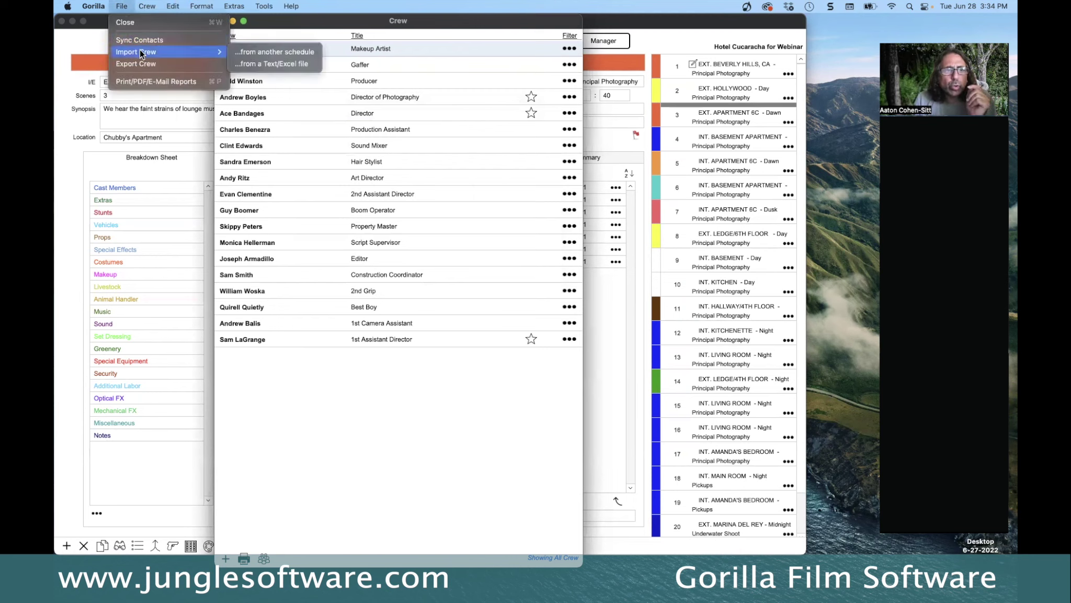
click(277, 64)
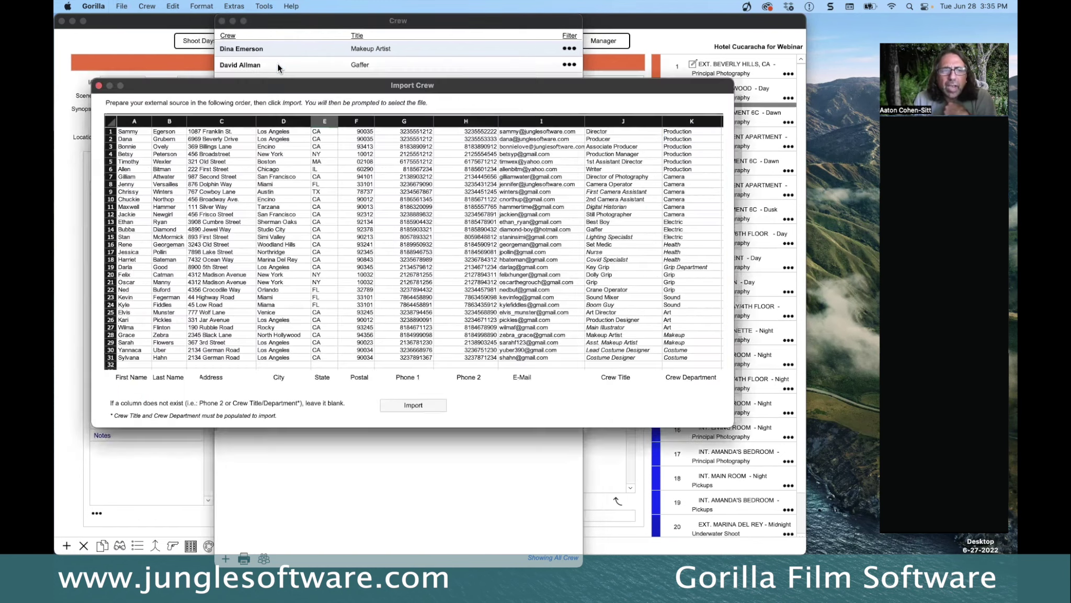
drag(280, 82, 310, 50)
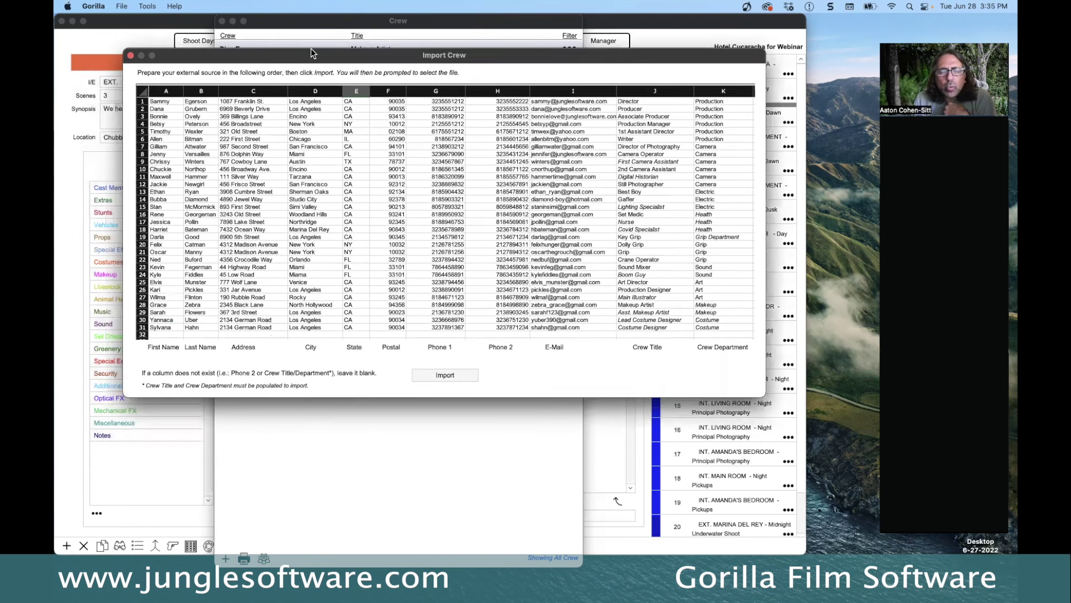
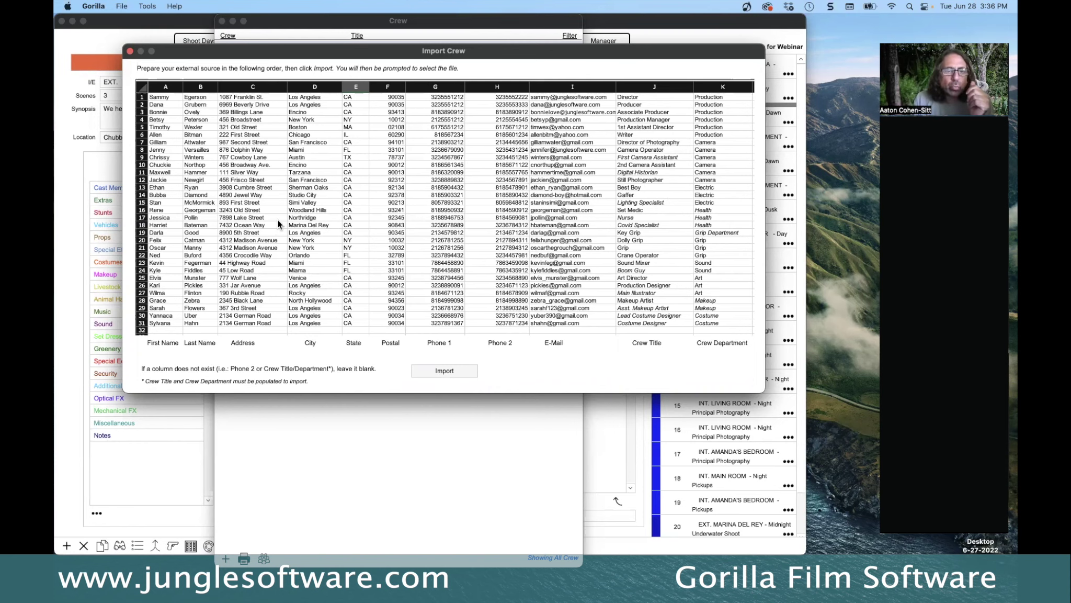
click(129, 51)
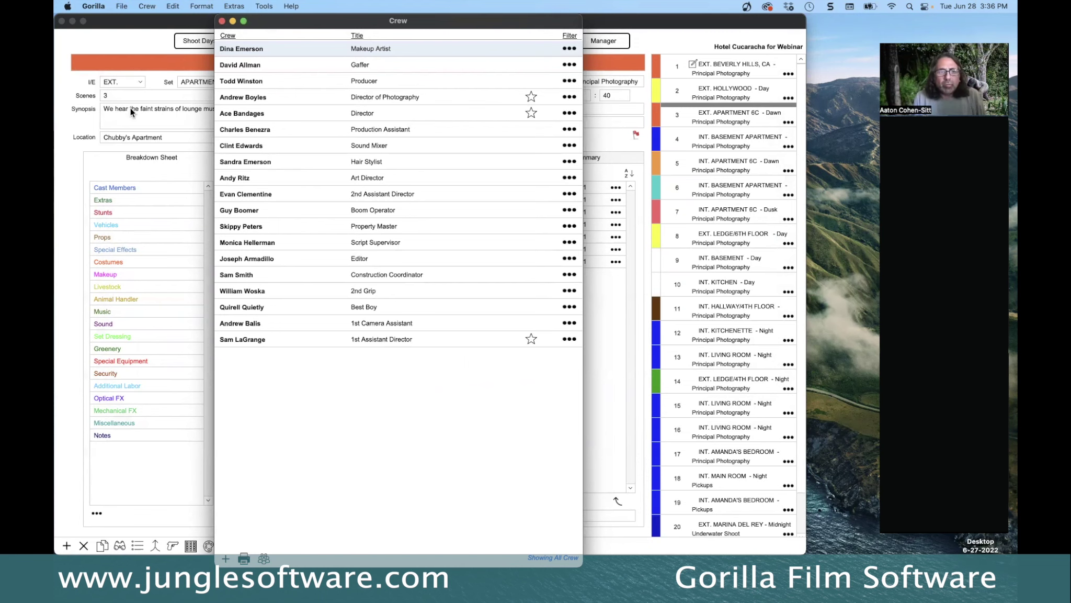
Switch to the PowerPoint slide show and advance past the Import Crew slide
key(super+Tab)
click(392, 302)
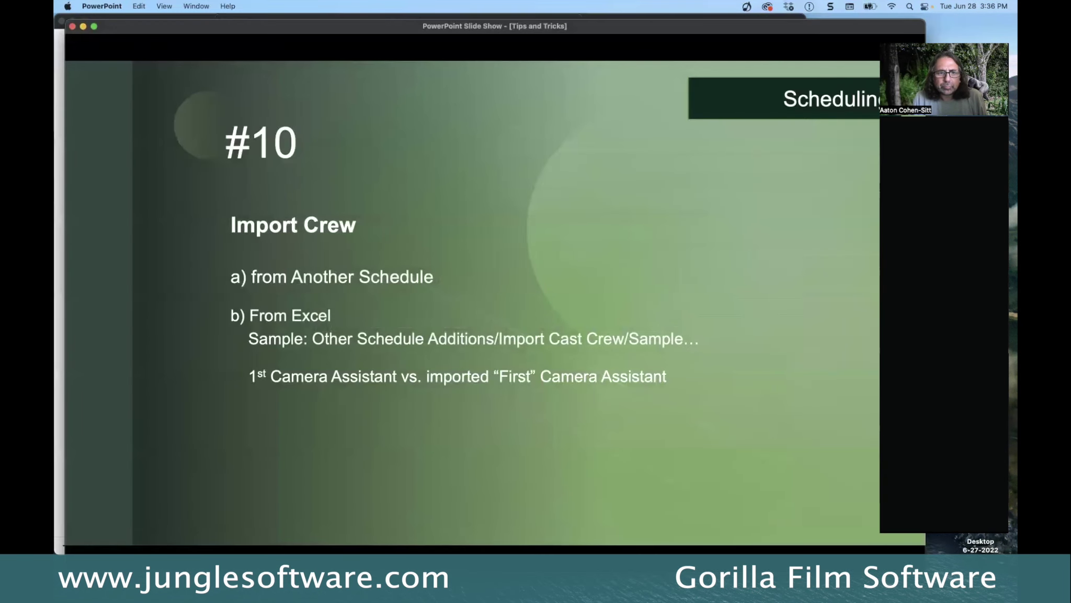
key(Right)
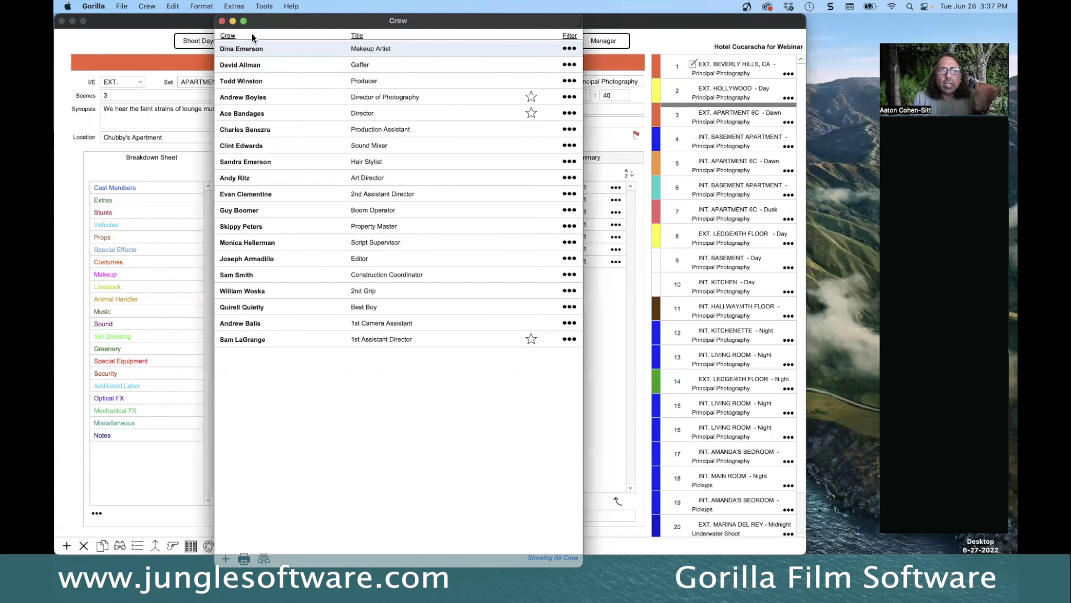
Open the management window for crew titles and departments from the Crew list
drag(254, 26, 269, 41)
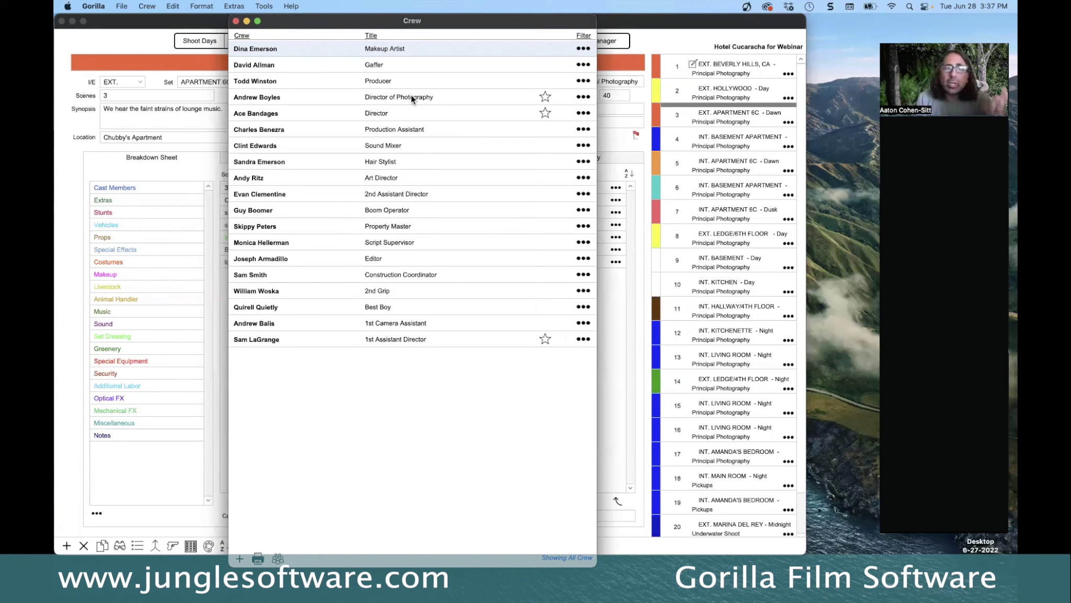
click(149, 7)
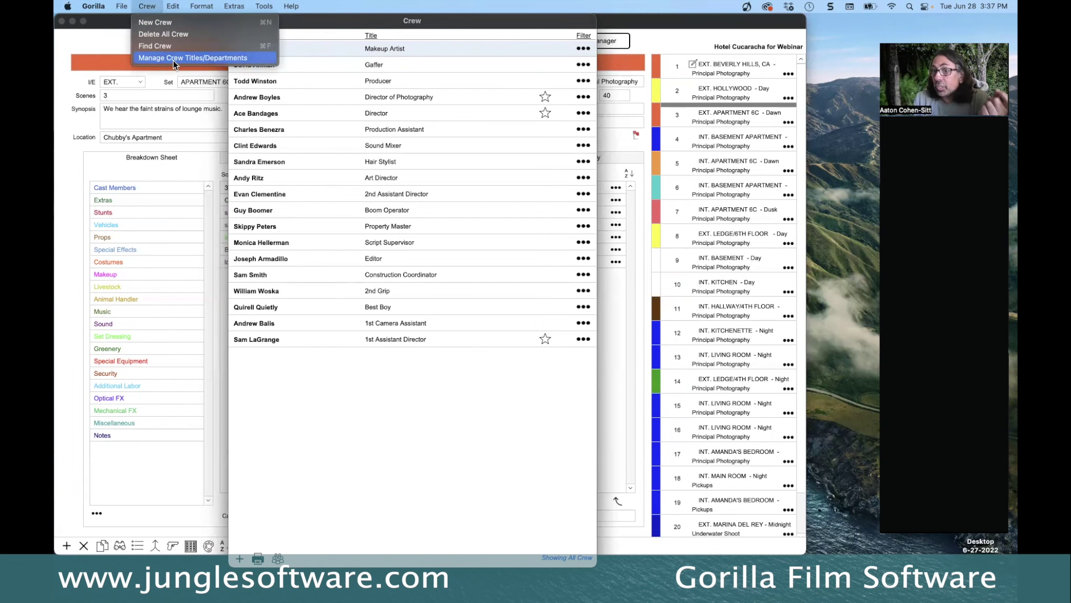
click(174, 58)
drag(412, 79, 400, 70)
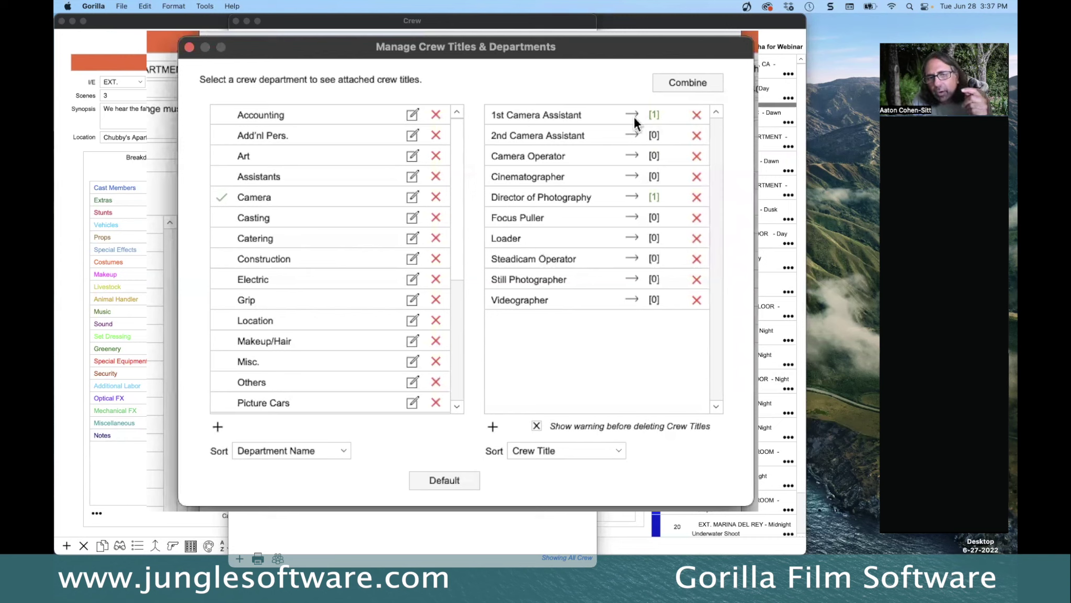
View the crew attached to the Director of Photography title, and compare the titles under the Assistants and Camera departments
click(653, 197)
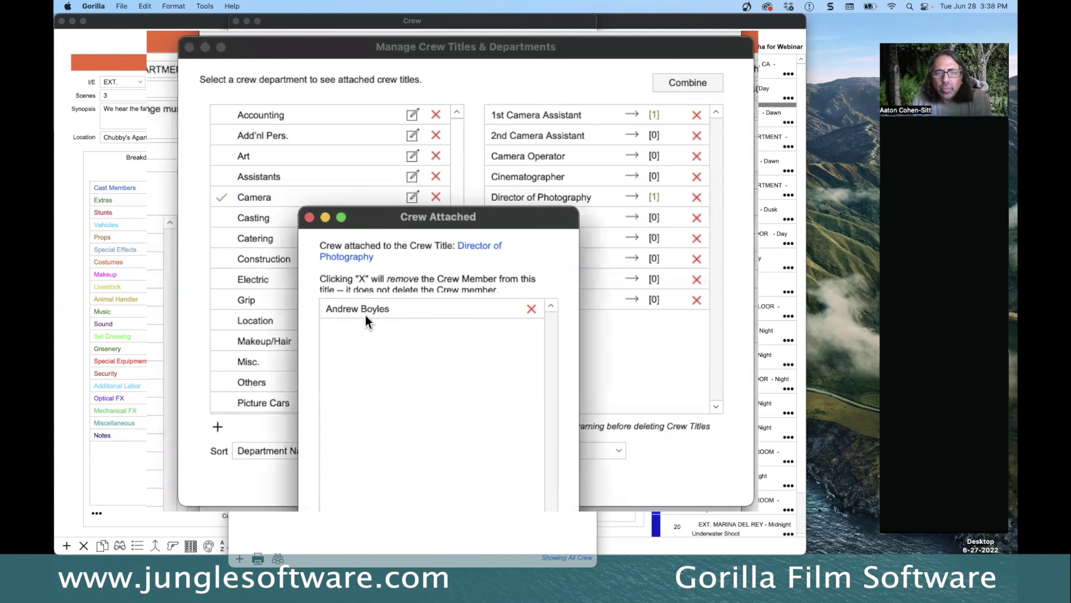
drag(383, 225, 380, 157)
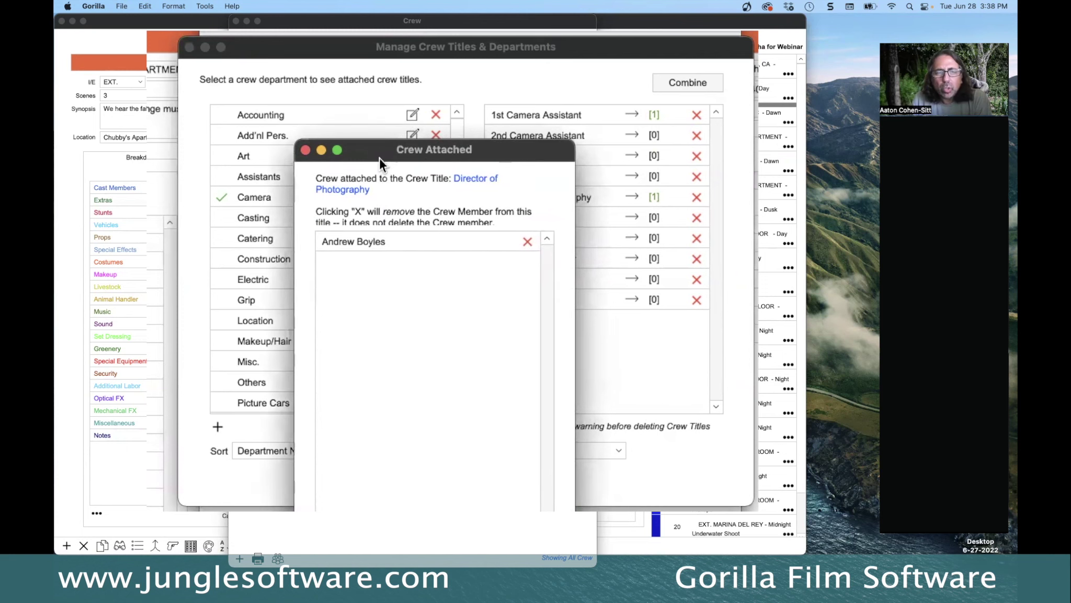
click(305, 150)
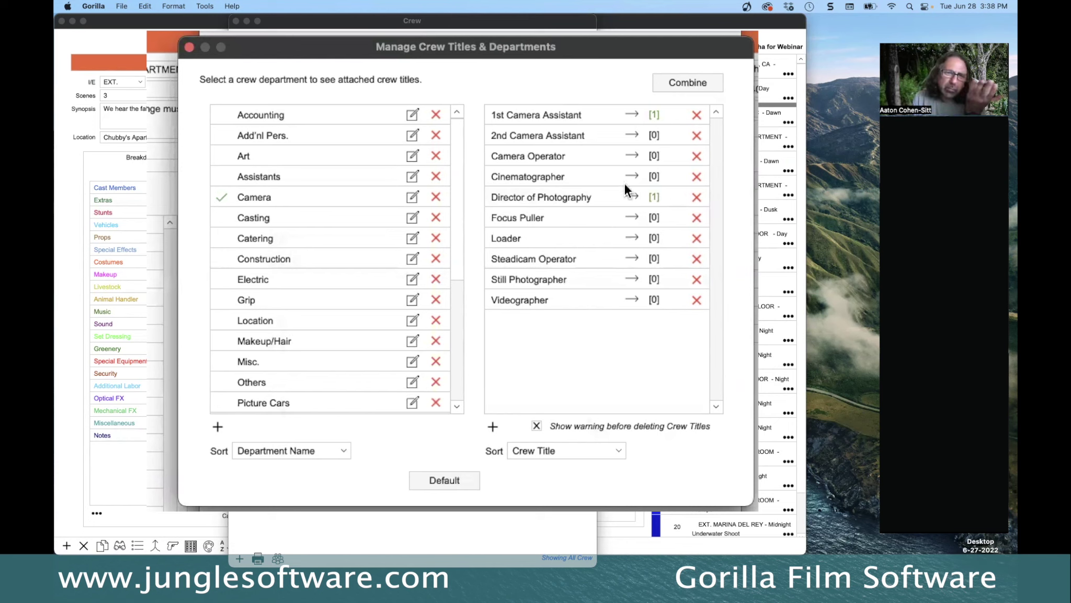
click(258, 178)
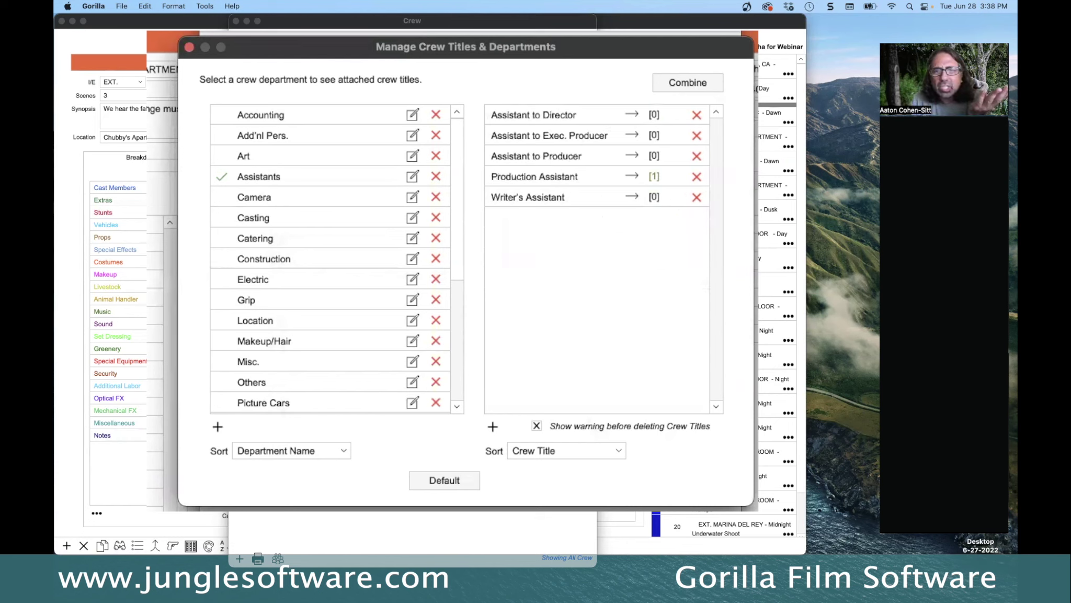
click(257, 199)
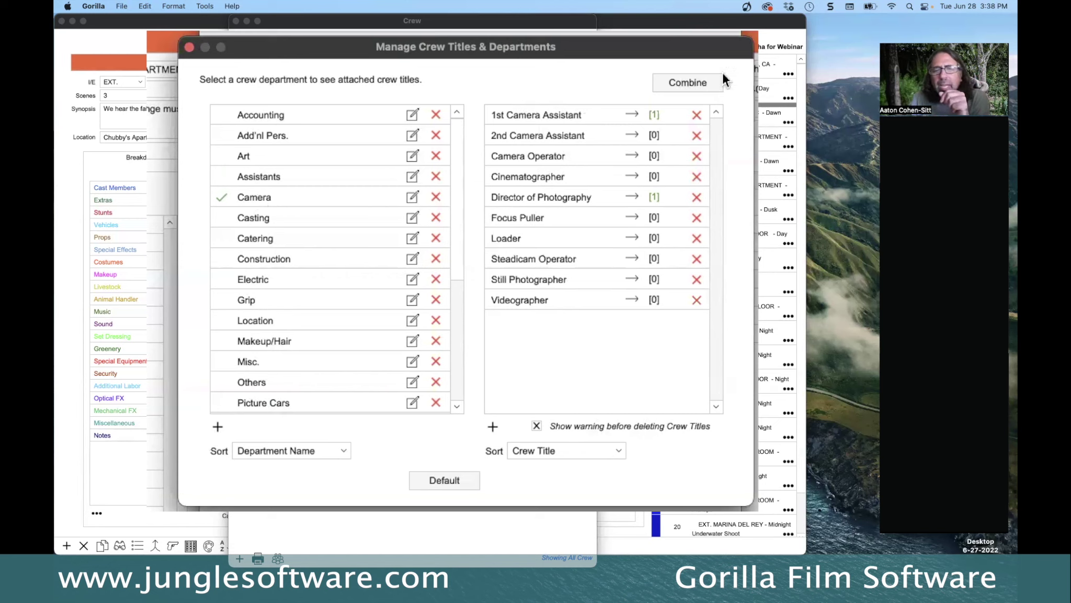
Start combining crew titles, filter the titles by "dir", and choose 1st Assistant Director as the primary title
click(699, 85)
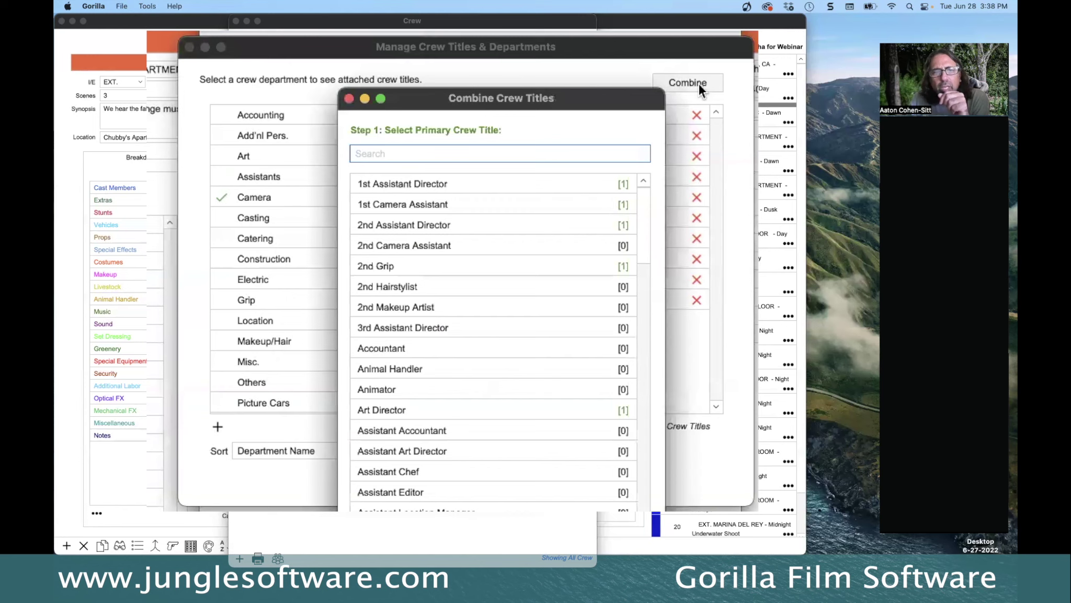
drag(480, 99, 295, 74)
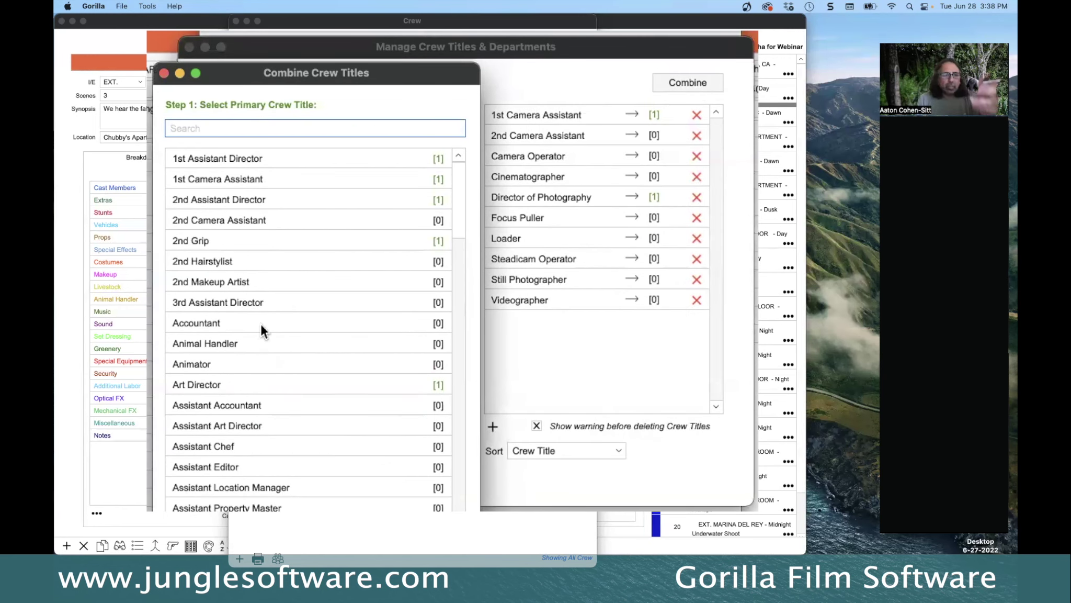
text(dir)
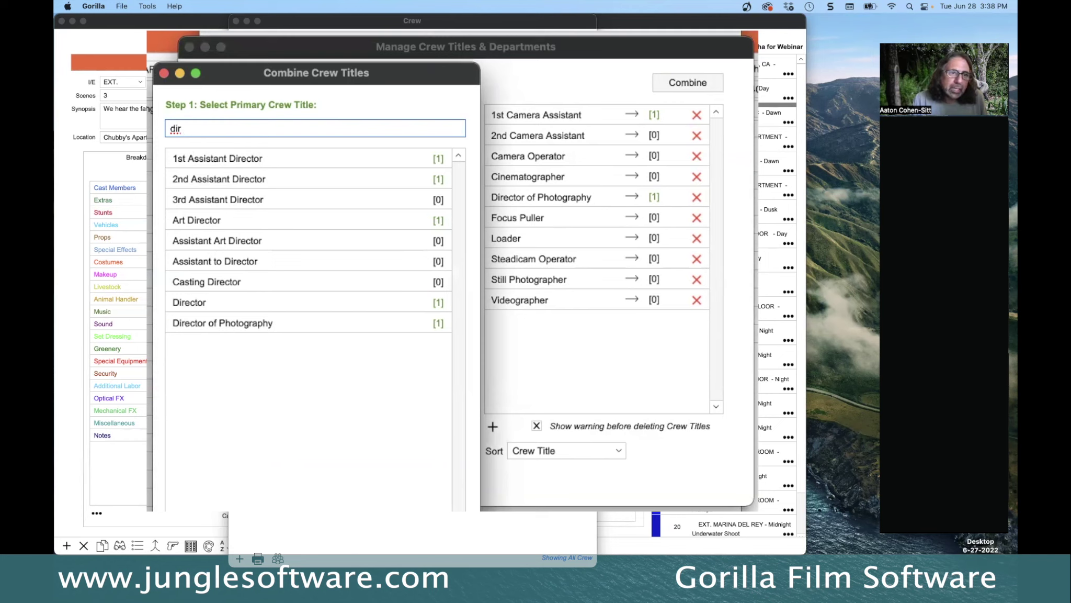
triple_click(190, 129)
text(first)
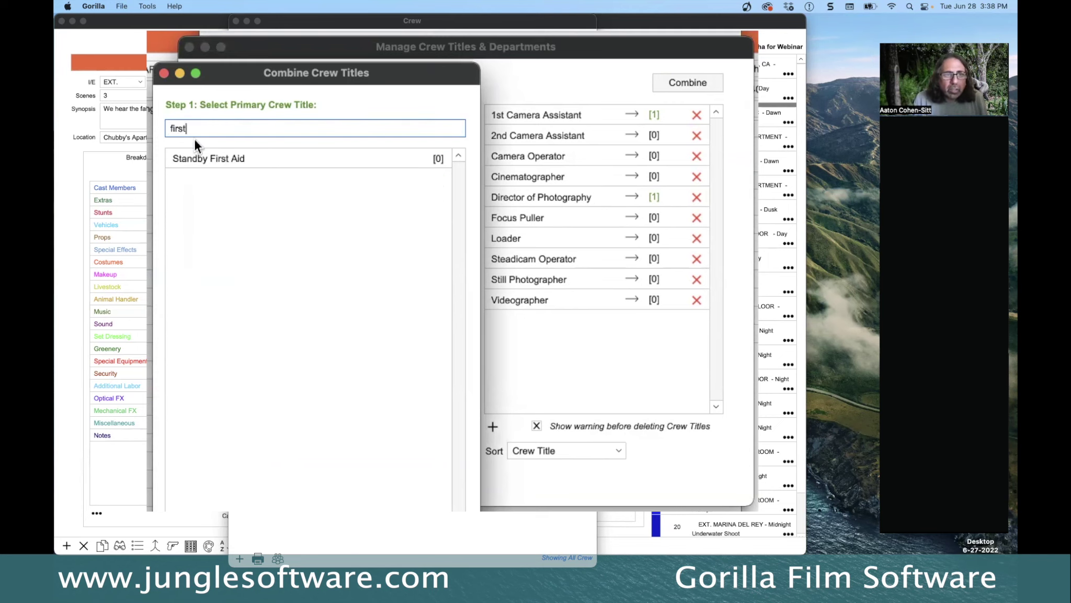
triple_click(175, 128)
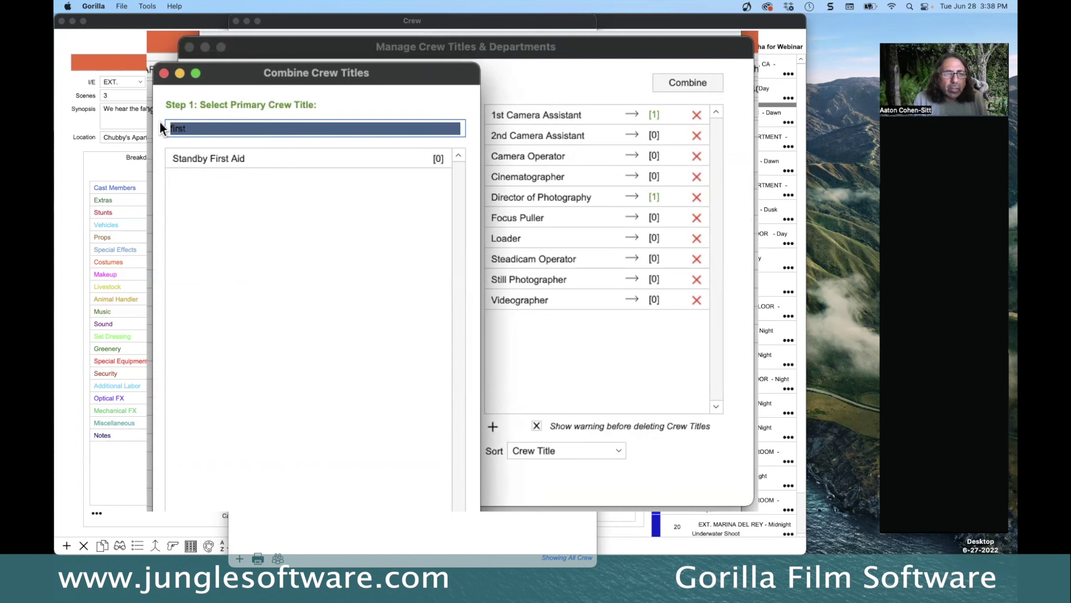
key(BackSpace)
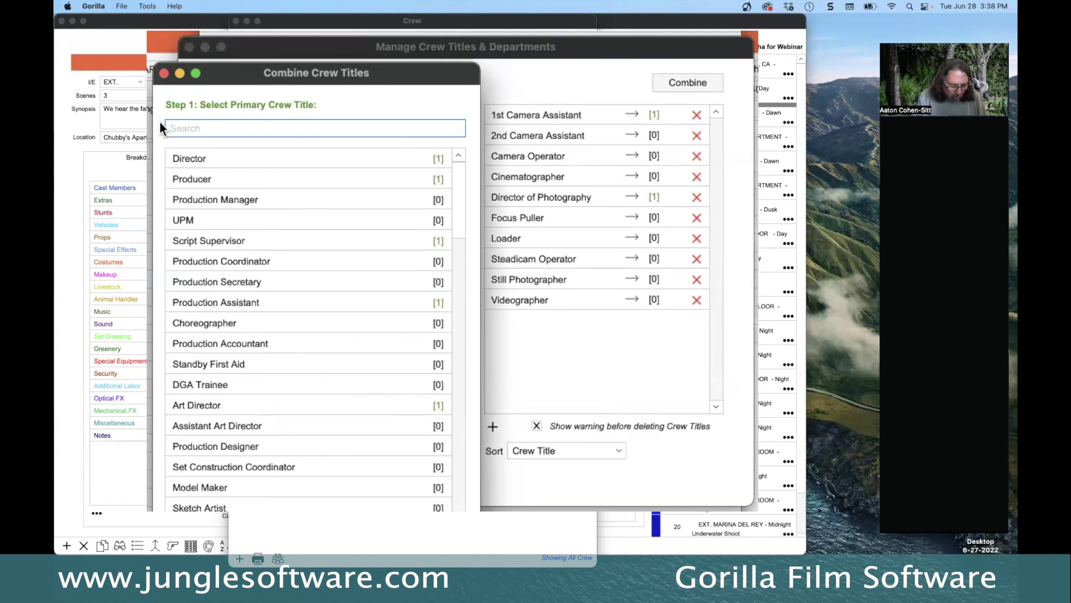
text(dir)
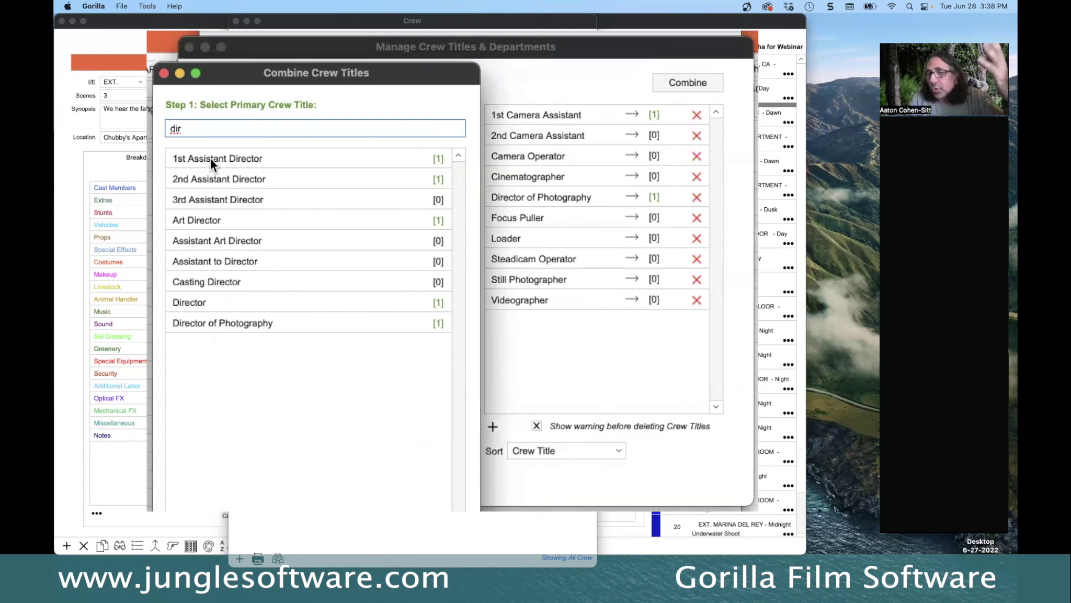
click(210, 158)
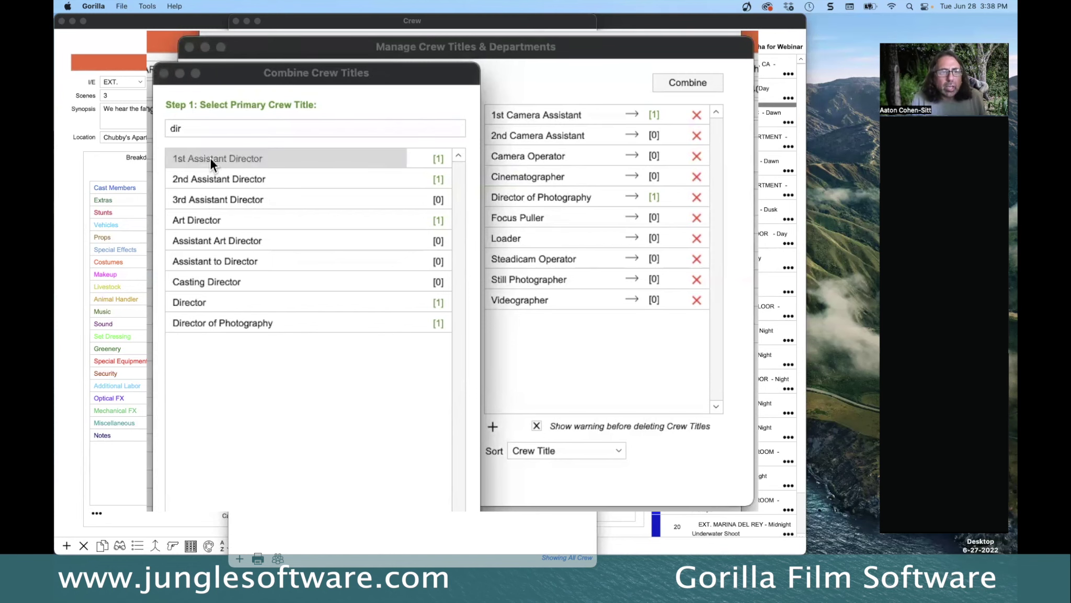
Choose 2nd Assistant Director as the title to merge, and close the crew title windows without combining
drag(488, 138, 503, 33)
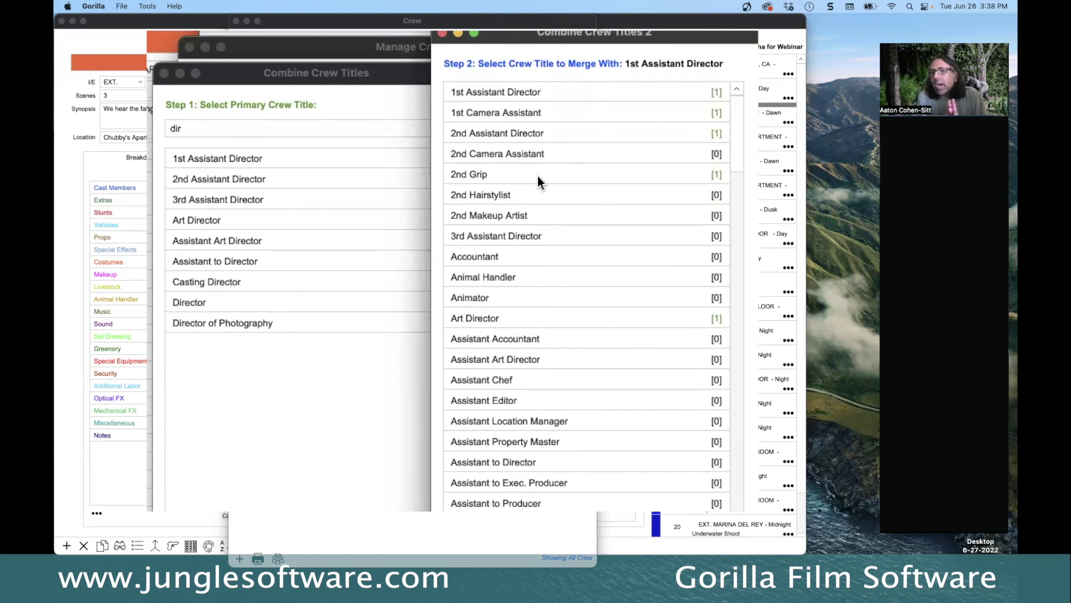
click(467, 132)
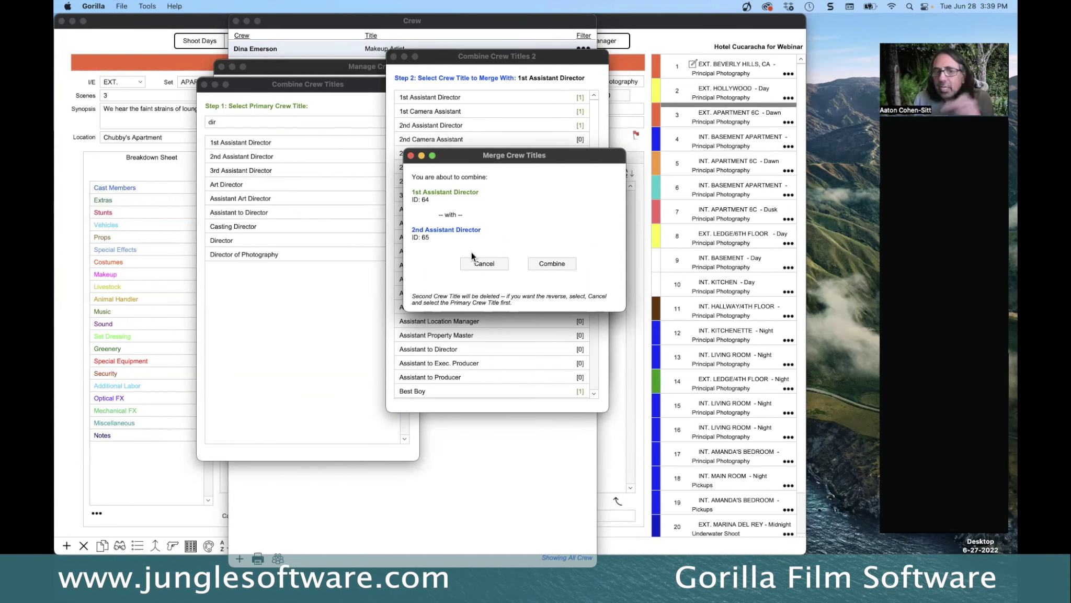
key(Return)
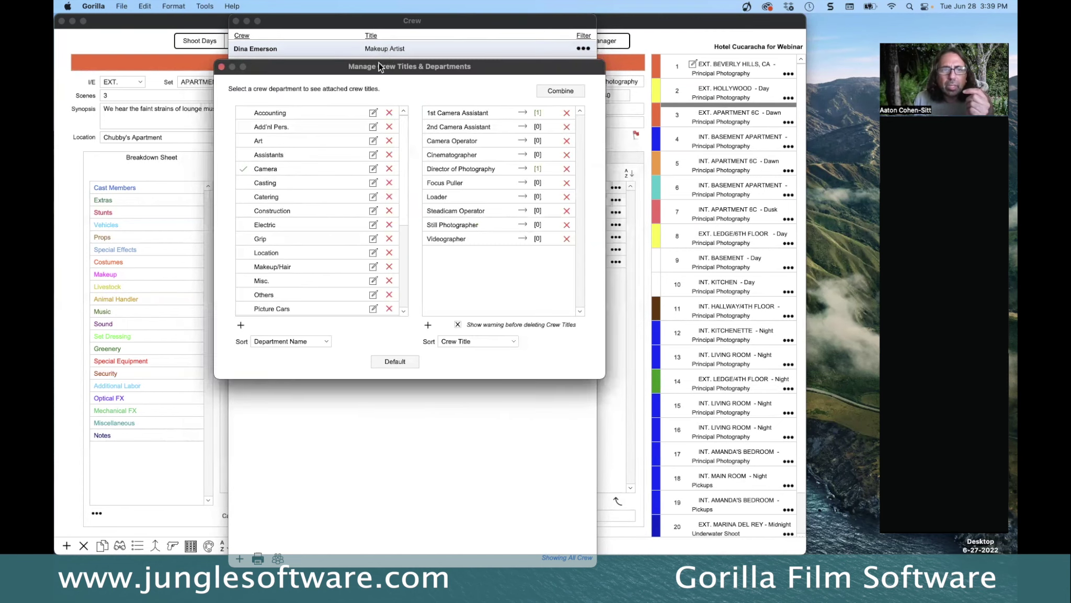
click(221, 65)
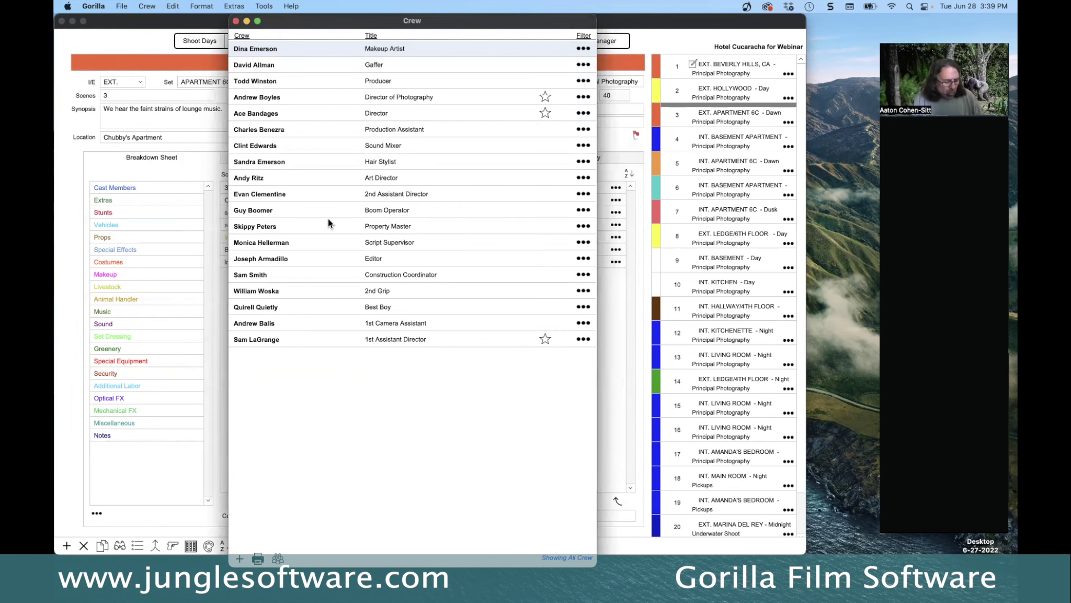
Switch to PowerPoint, advance from the Combine Crew Titles slide to the Primary Crew slide, and return to Gorilla
key(super+Tab)
key(super+Tab)
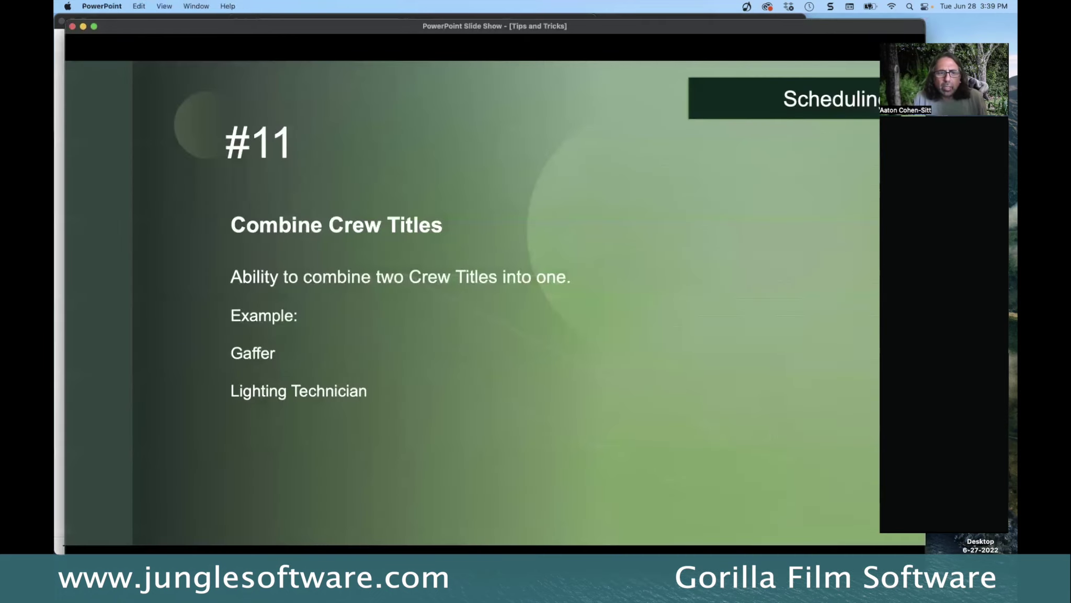
key(Right)
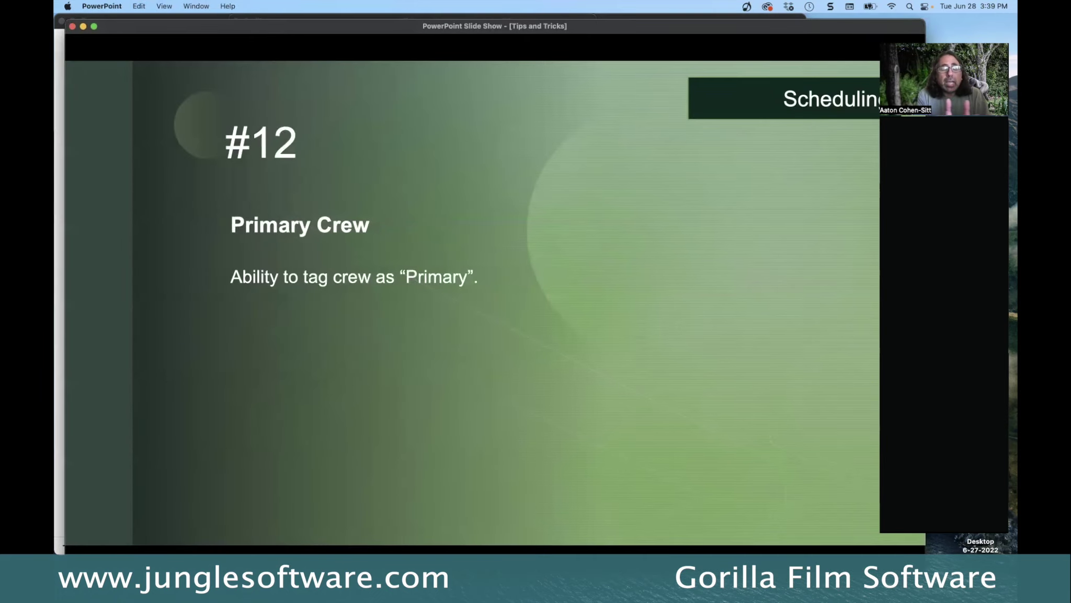
key(super+Tab)
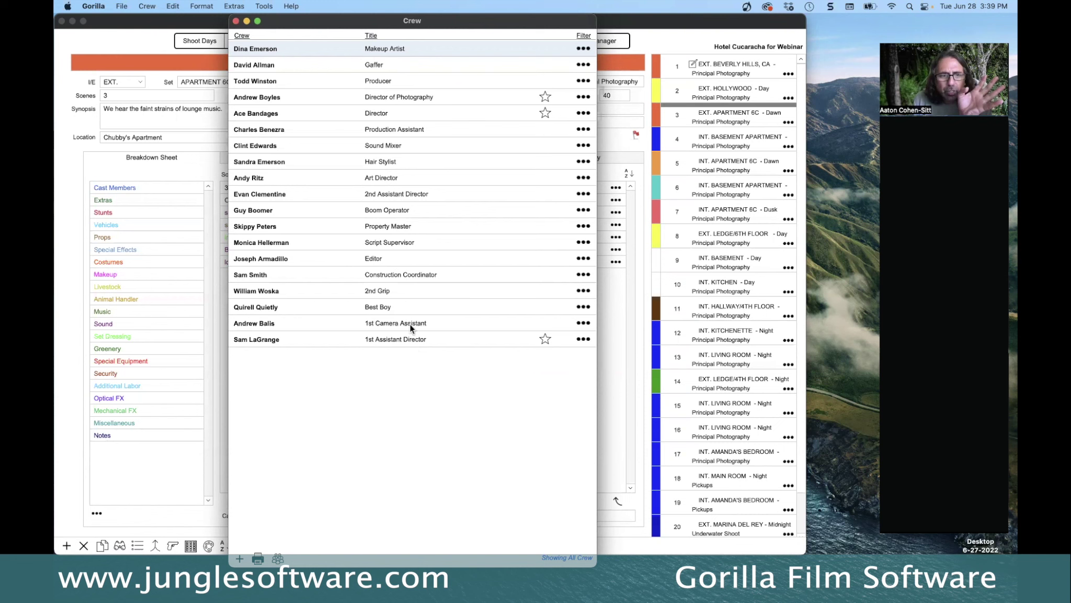
Tag the 1st Camera Assistant as Primary Crew in the crew member's info, and close the info window
click(583, 323)
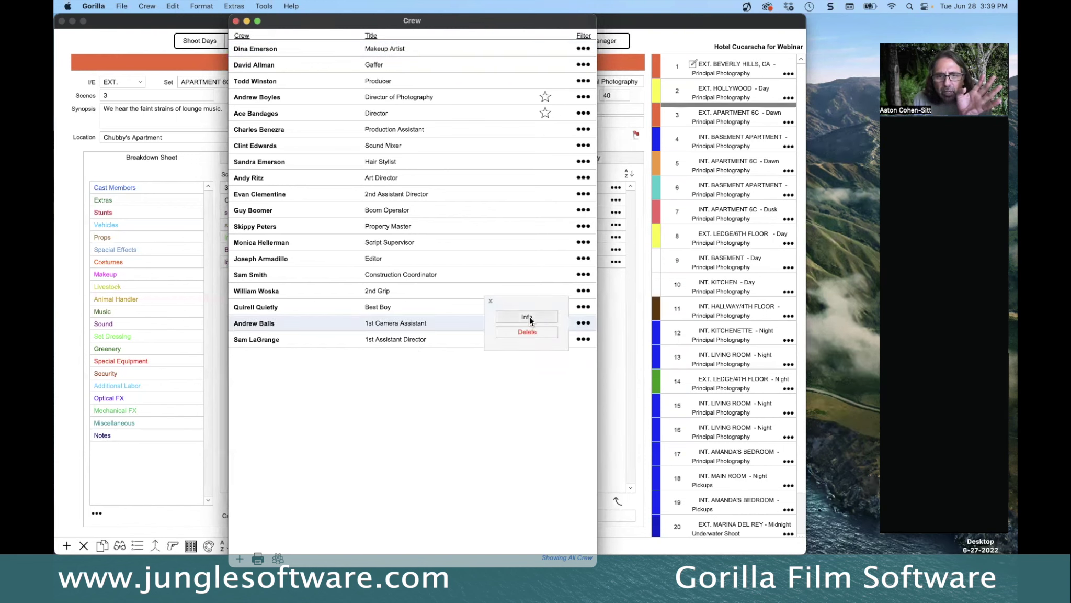
click(527, 317)
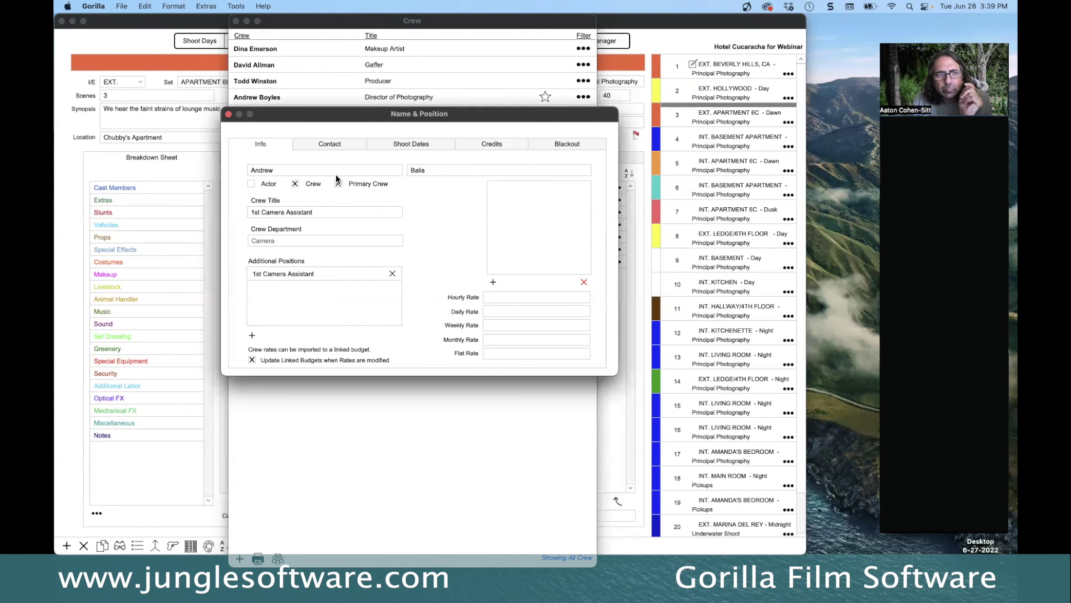
click(229, 114)
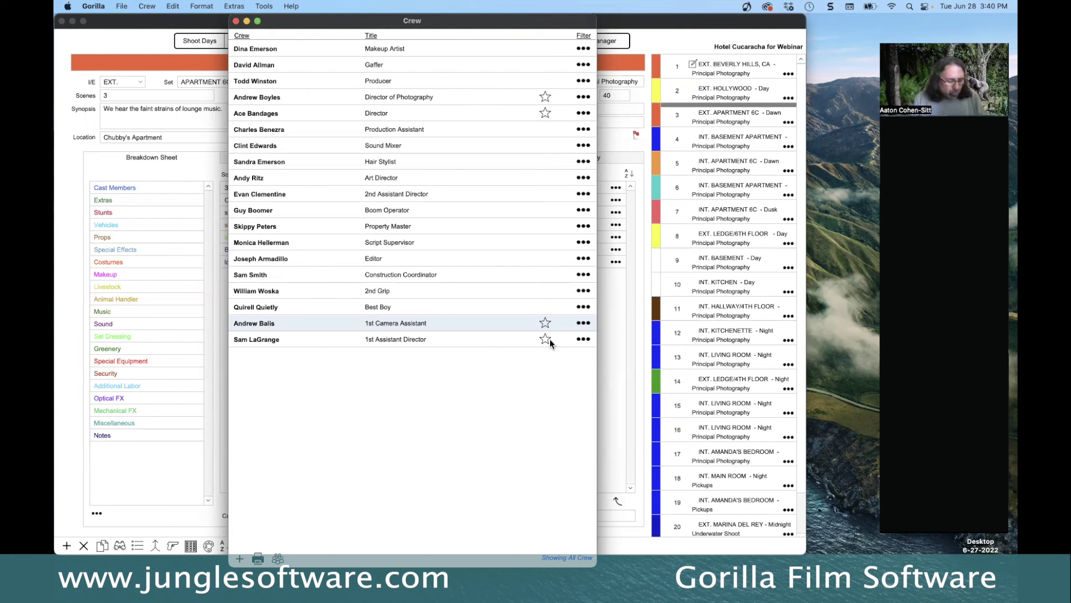
Switch to PowerPoint, advance to the Add Crew to Shoot Day slide, and return to Gorilla
key(super+Tab)
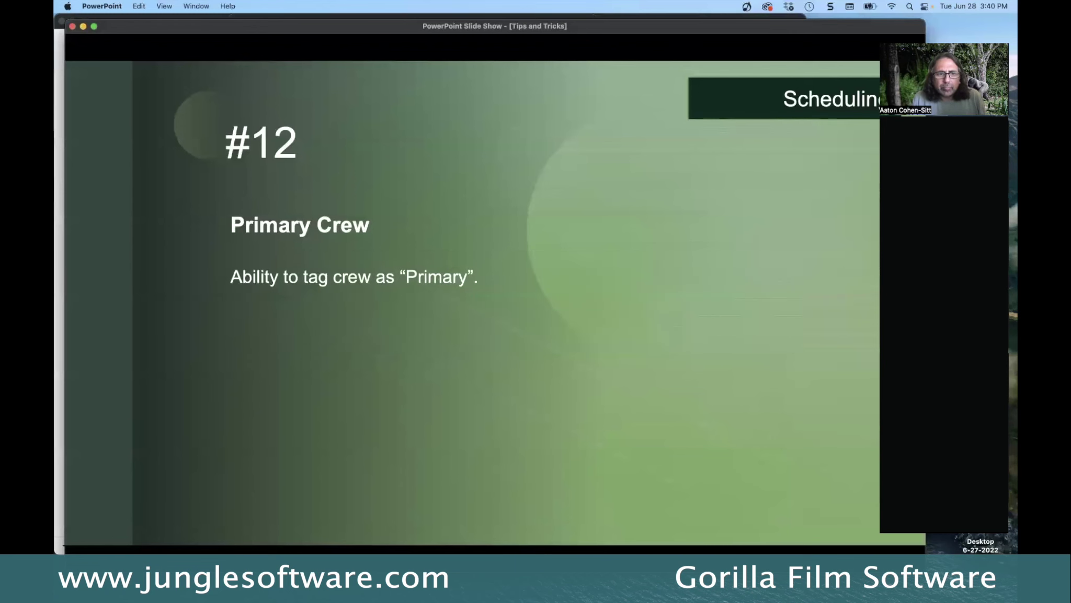
key(Right)
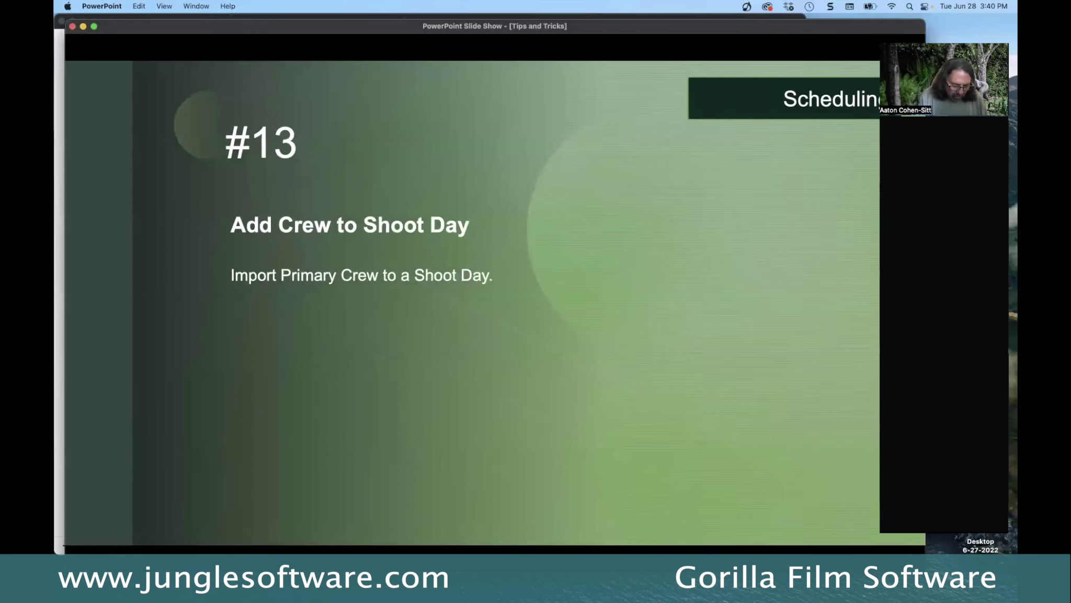
key(super+Tab)
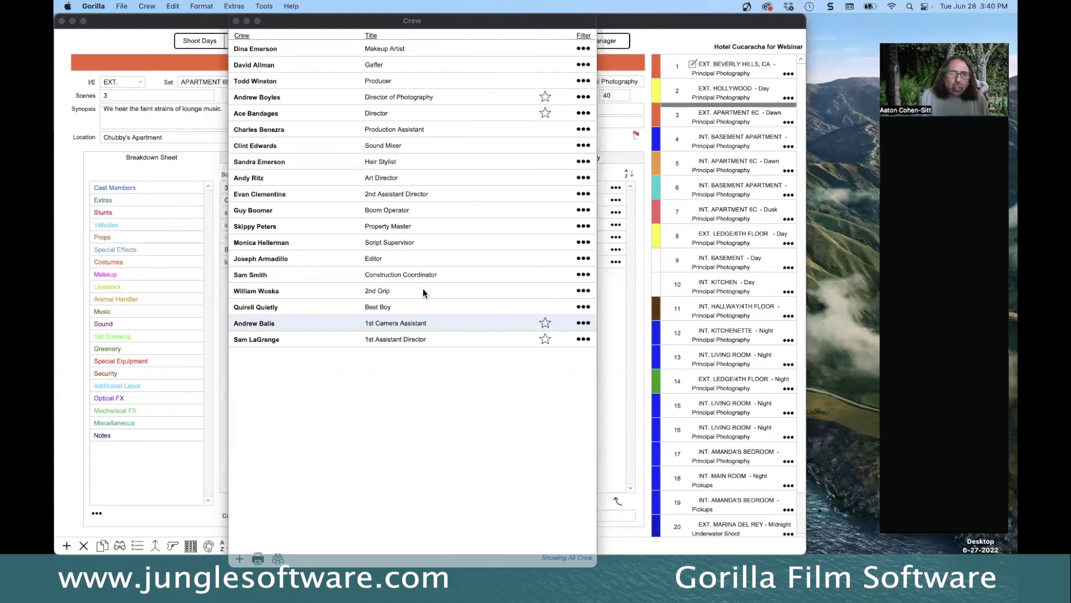
Close the Crew list and the save reminder, and open the shoot day details for 3/1/2023 from the Shoot Days calendar
click(236, 21)
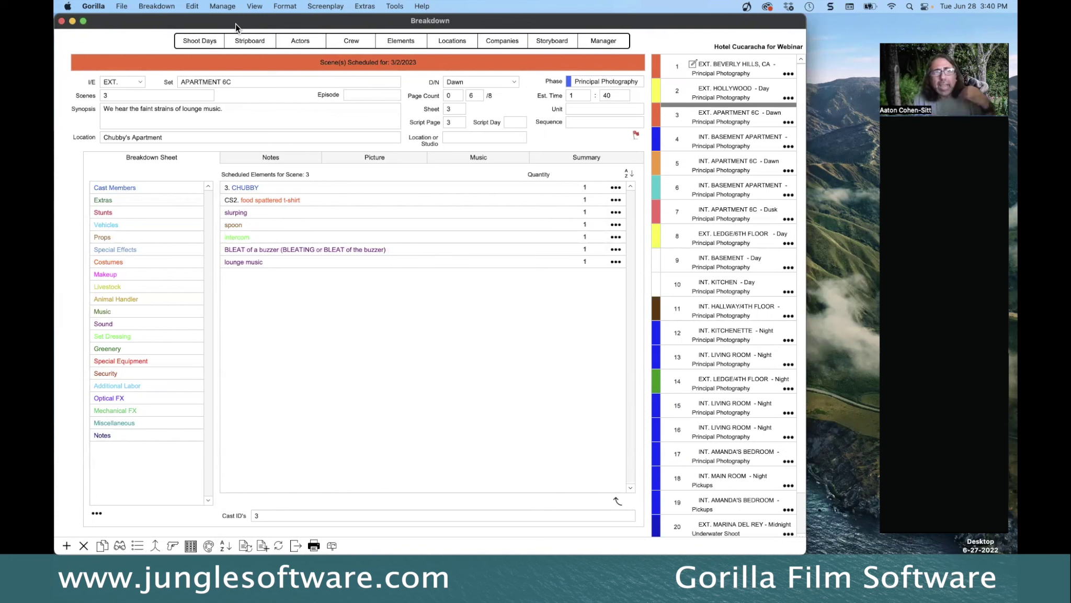
click(202, 40)
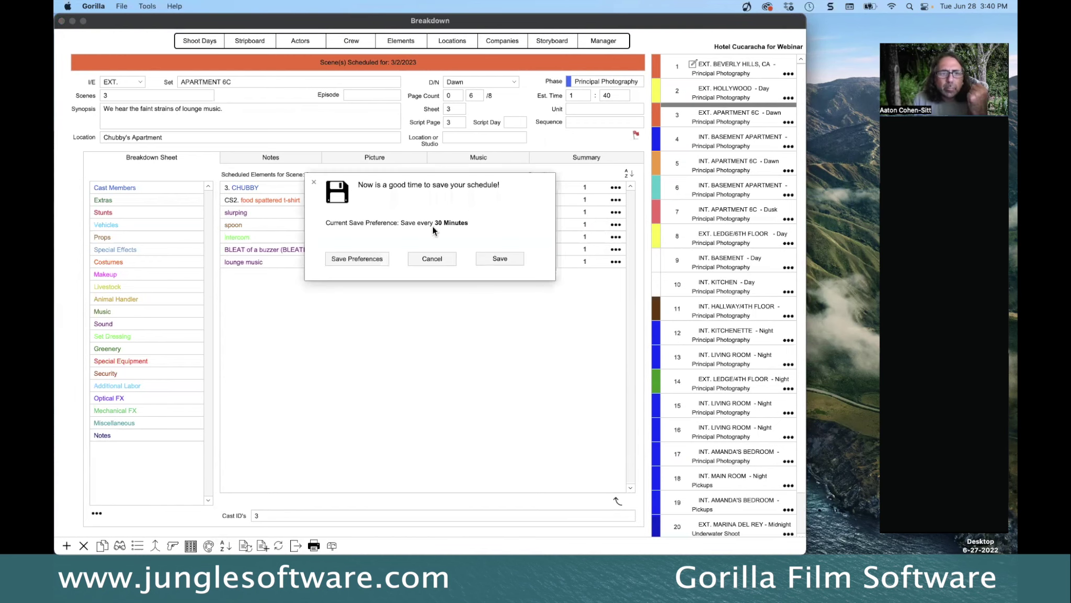
click(434, 258)
click(478, 258)
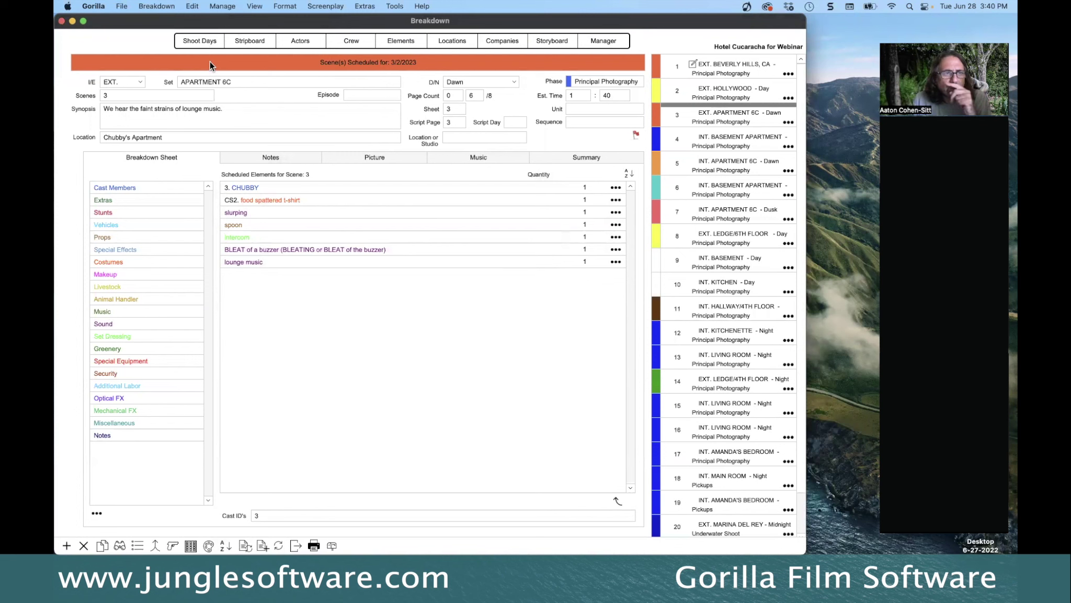
click(198, 40)
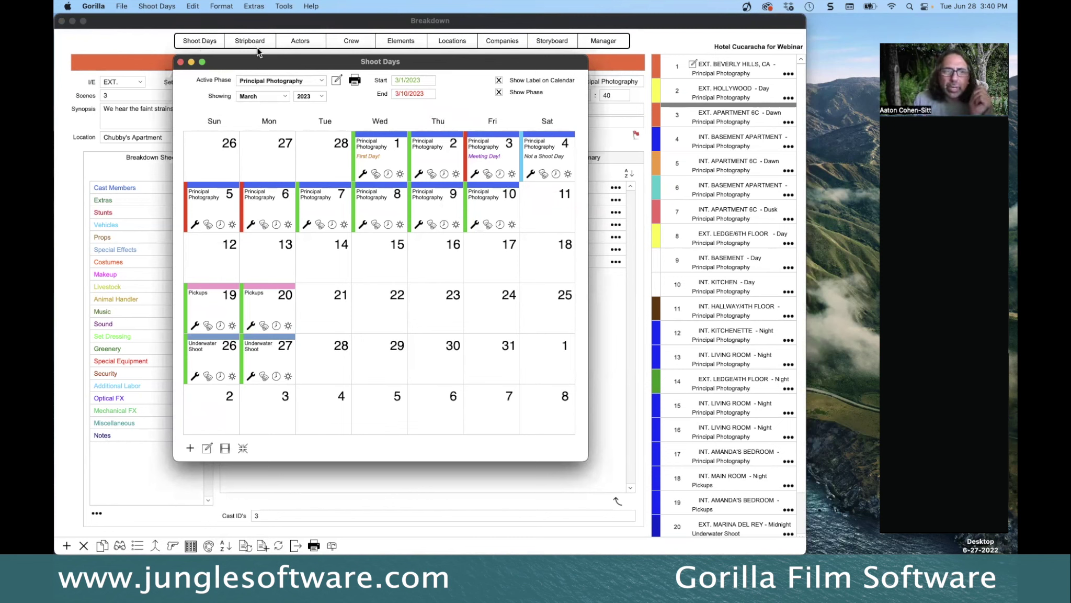
double_click(379, 155)
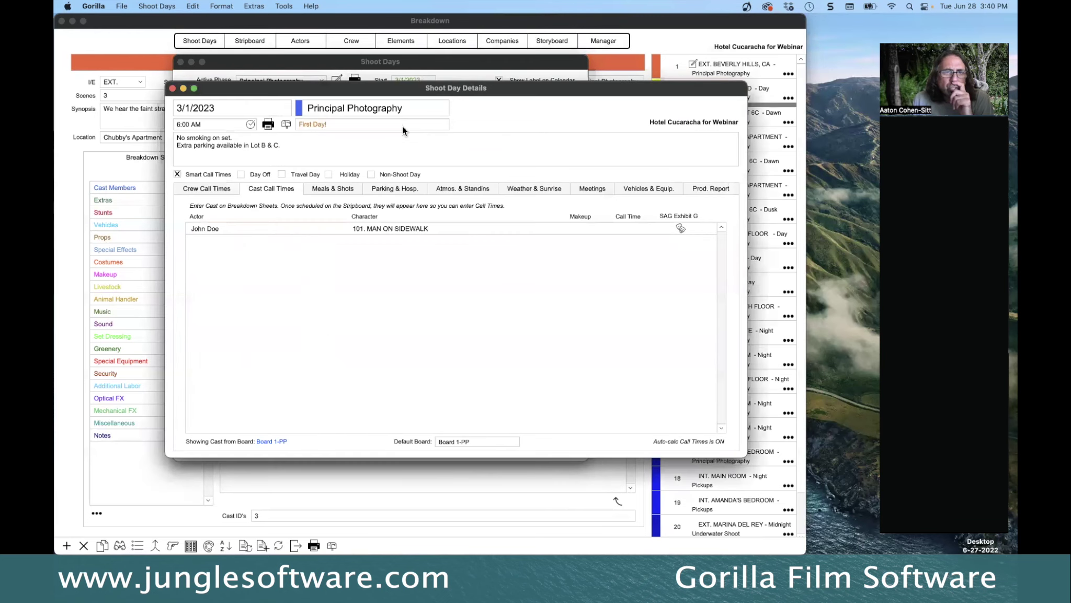
drag(413, 91, 385, 93)
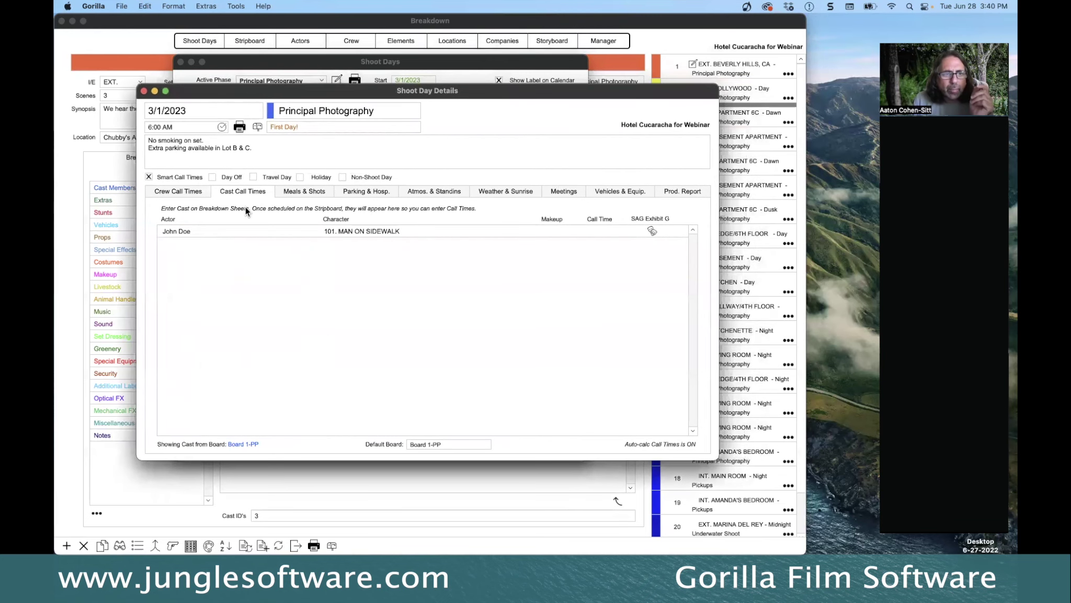
Show the crew call times for the 3/1/2023 shoot day and remove all crew from it
click(177, 192)
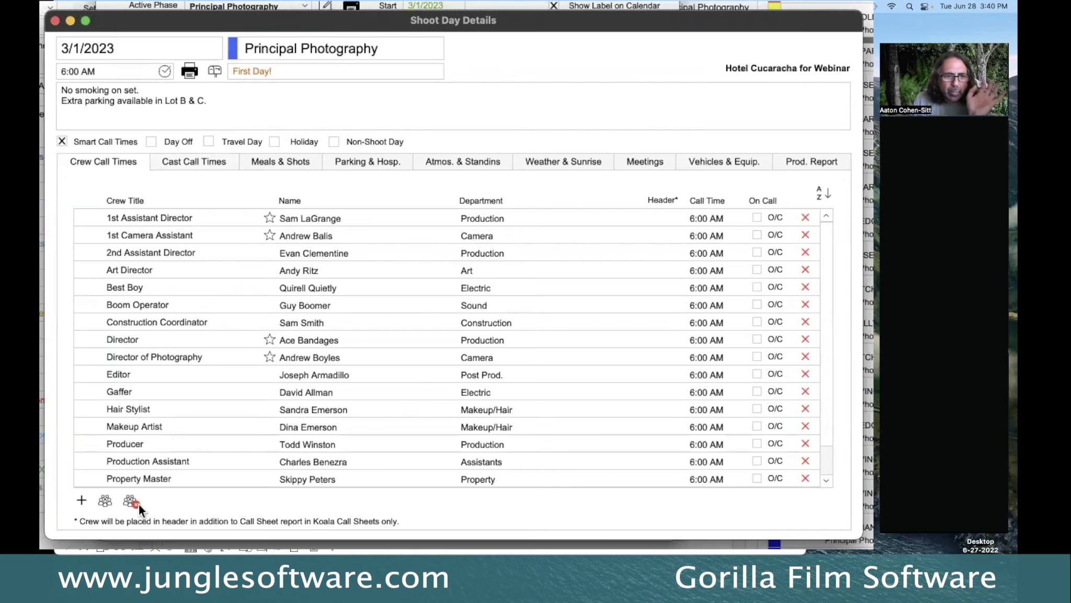
click(129, 500)
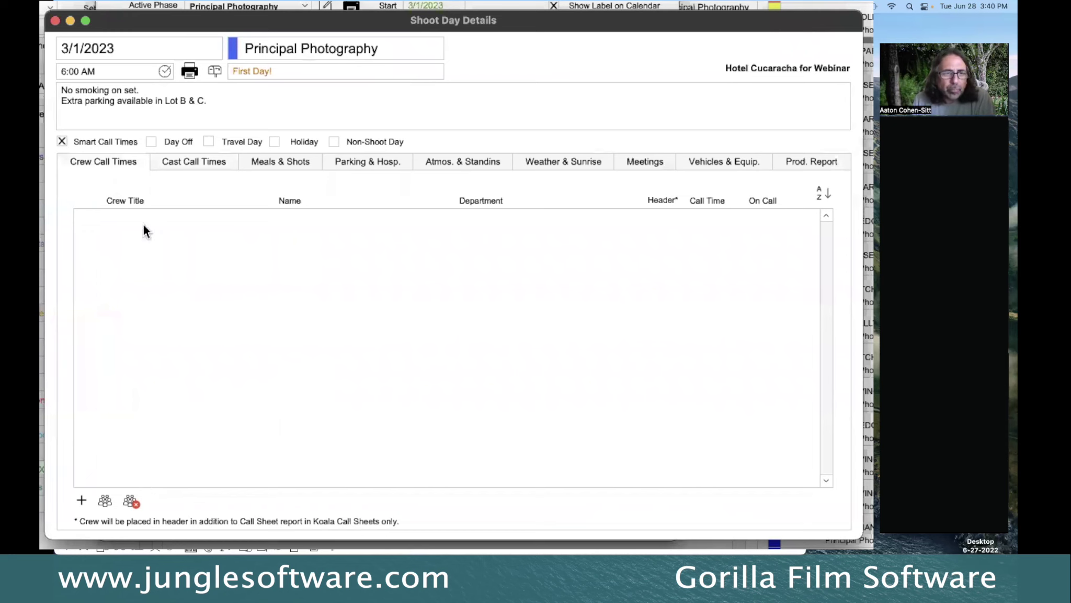
drag(195, 16, 195, 6)
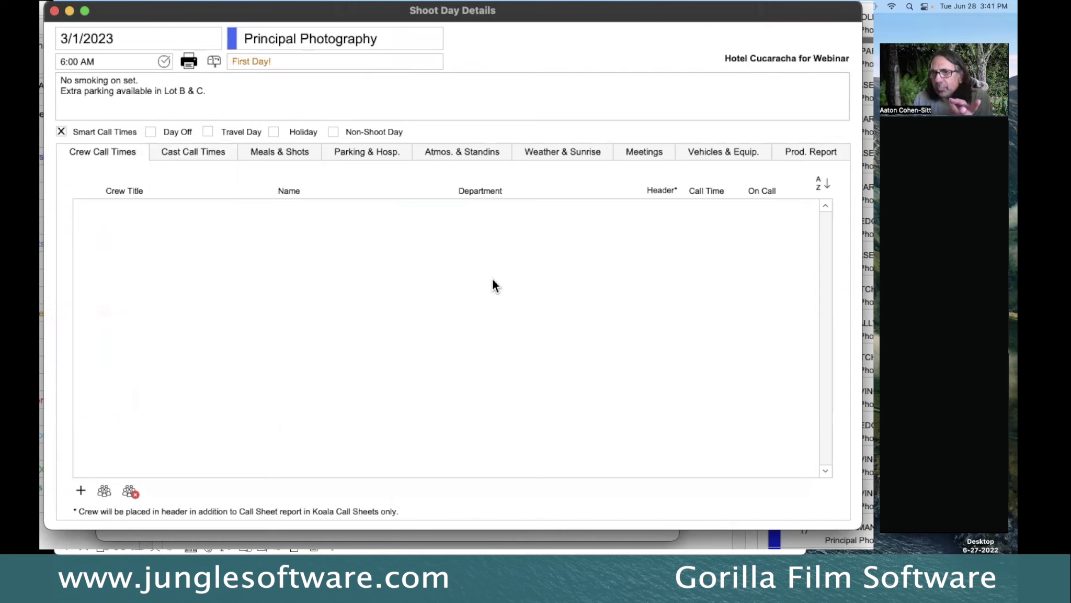
Schedule the Director of Photography and the Director individually for the 3/1/2023 shoot day, and close the crew selection
click(81, 492)
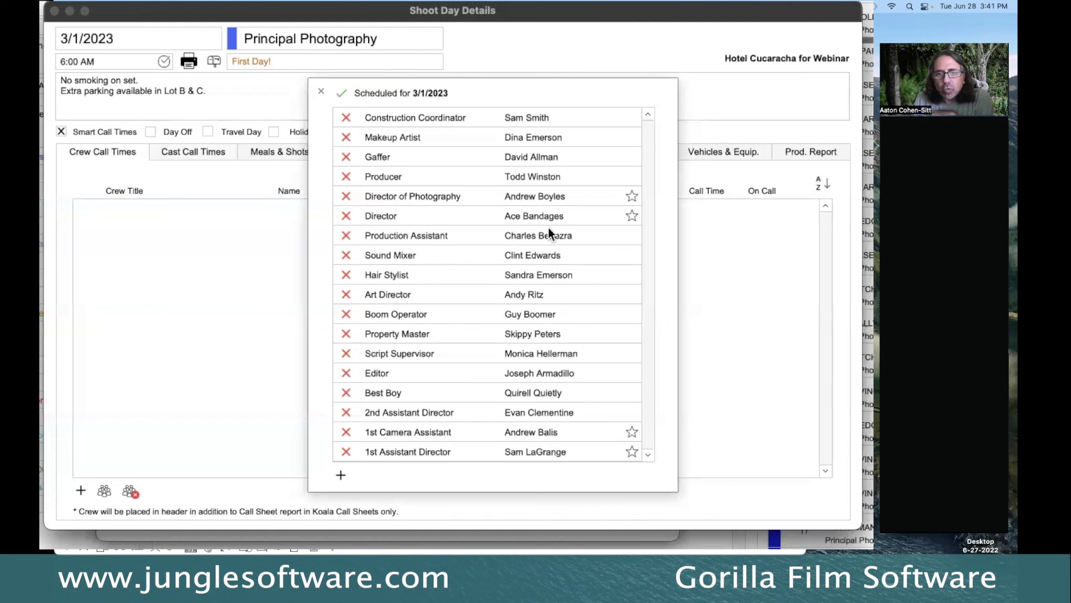
click(346, 196)
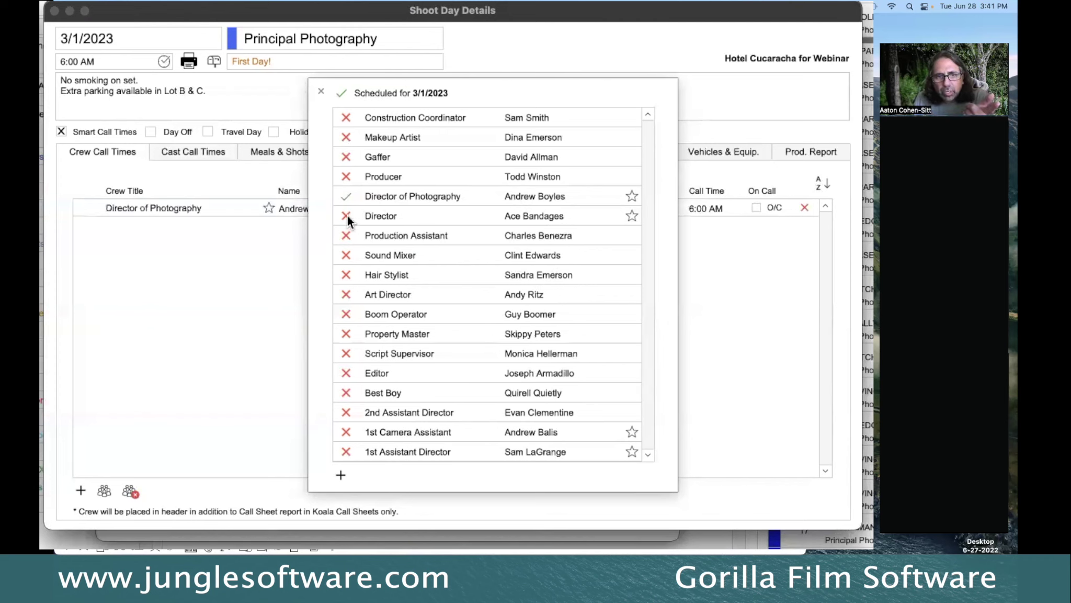
click(347, 216)
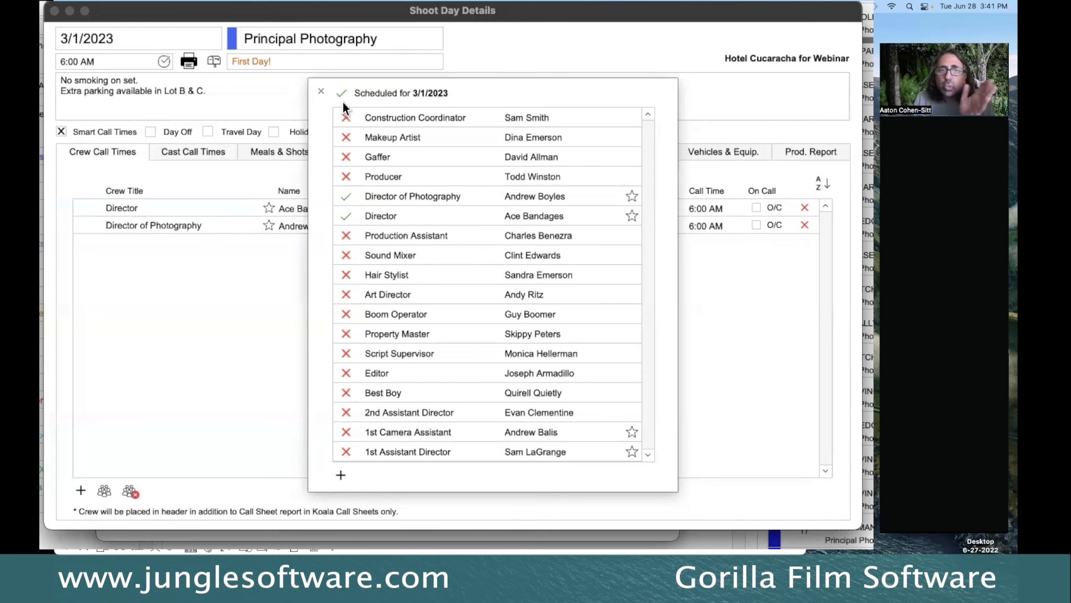
click(321, 92)
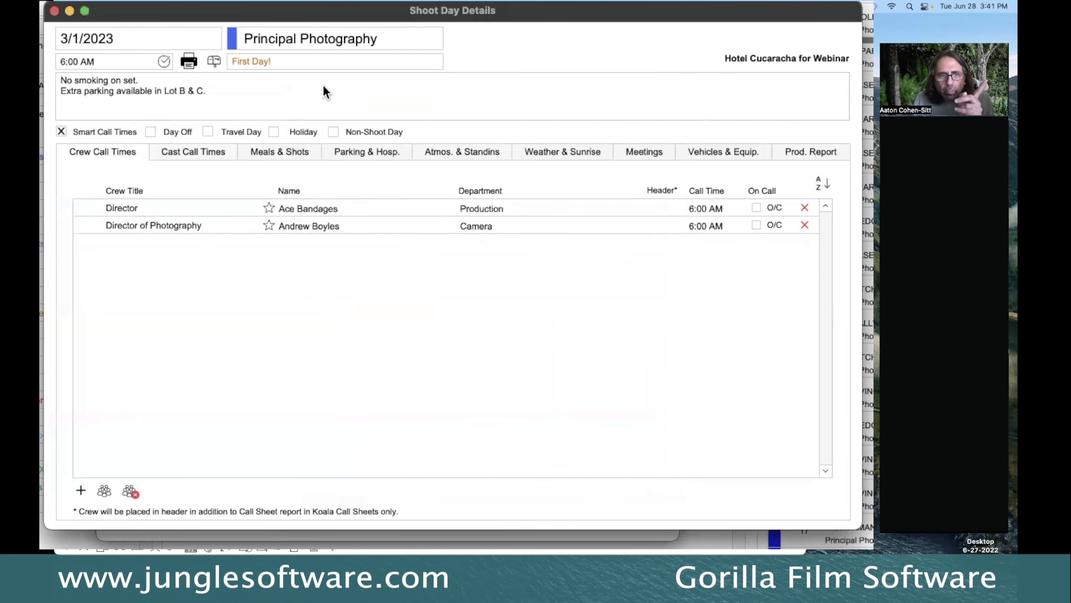
Clear all crew from the 3/1/2023 shoot day and import only the primary crew to this day
click(132, 493)
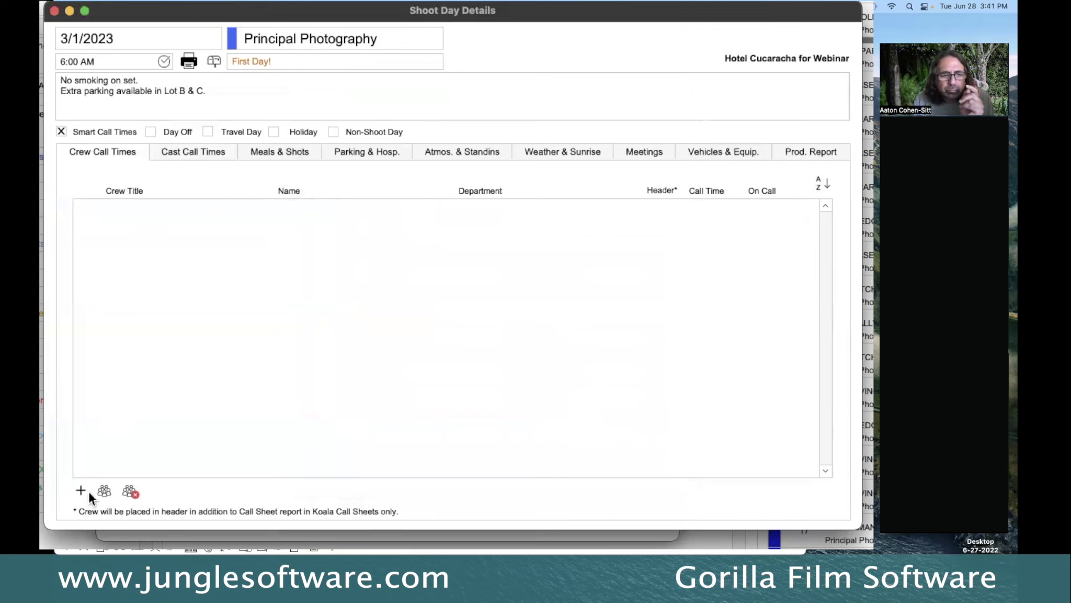
click(105, 492)
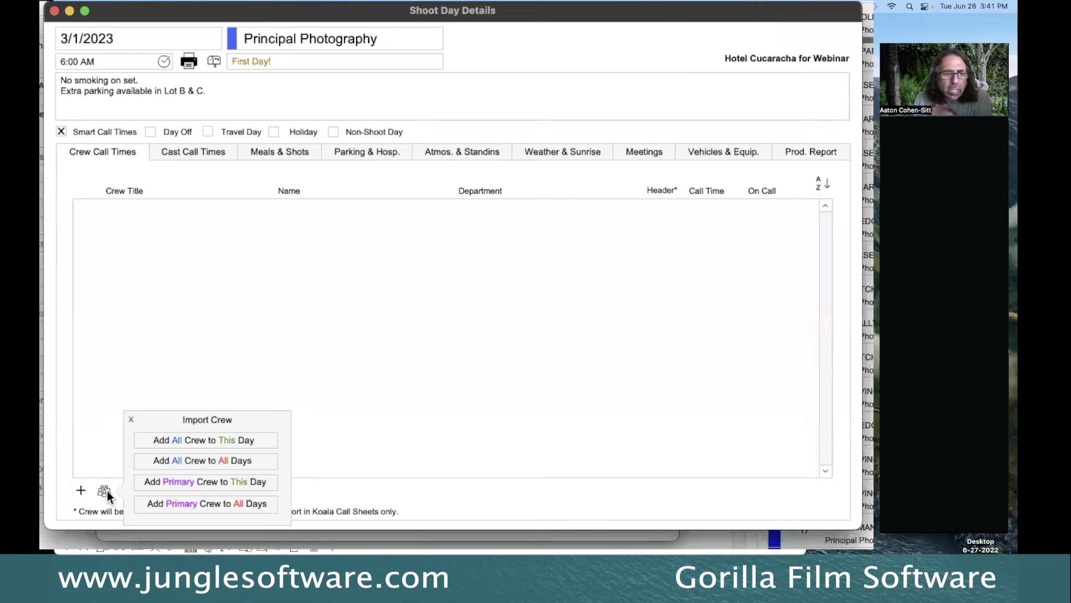
click(217, 487)
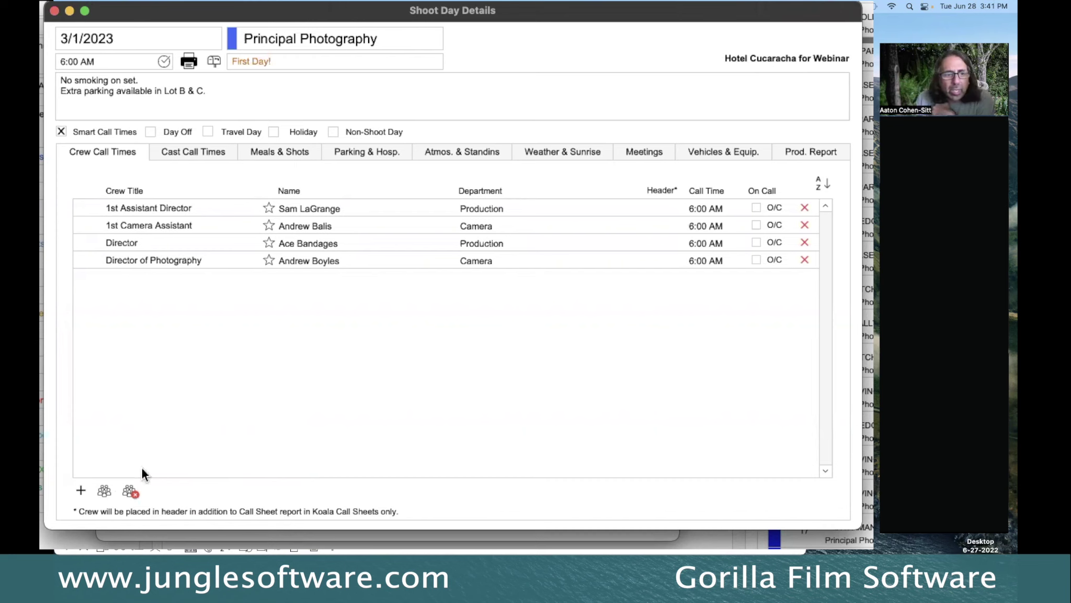
Review the Import Crew options and the crew assigned to each date in the shoot day selection list
click(103, 492)
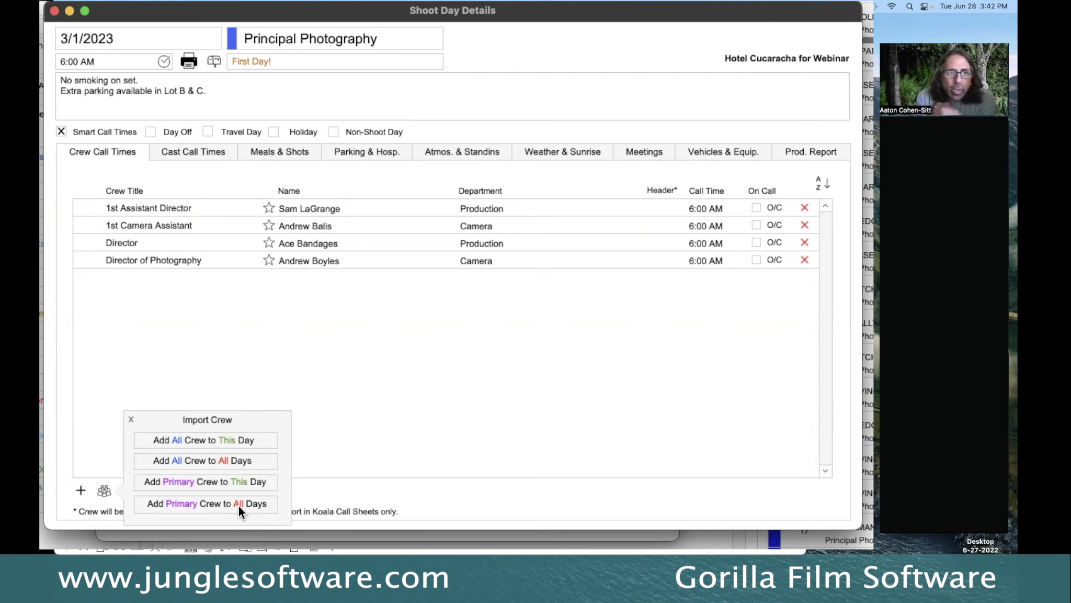
click(132, 417)
click(108, 40)
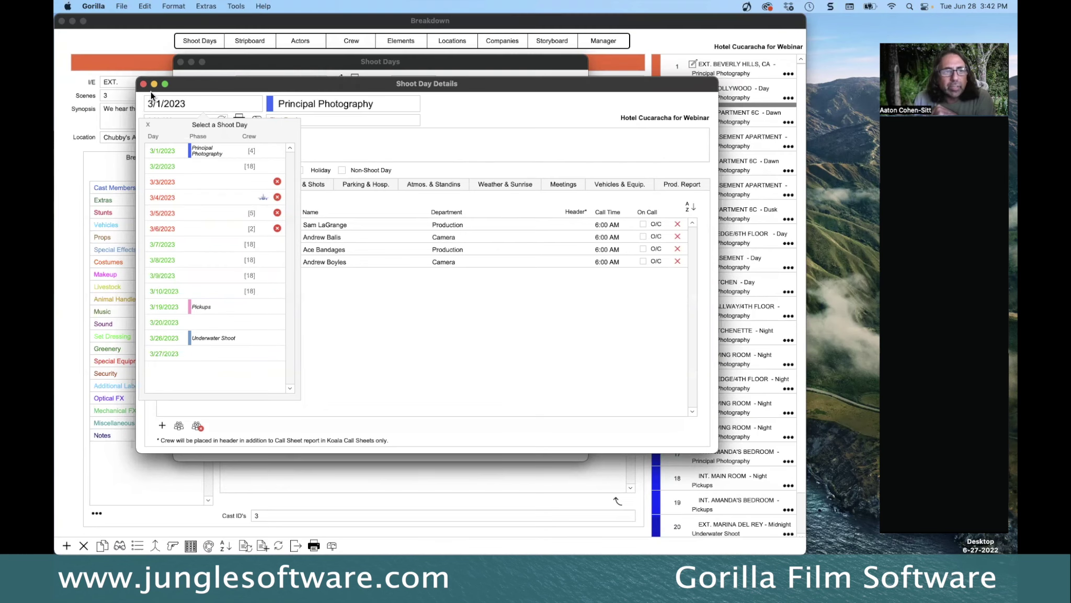
click(148, 126)
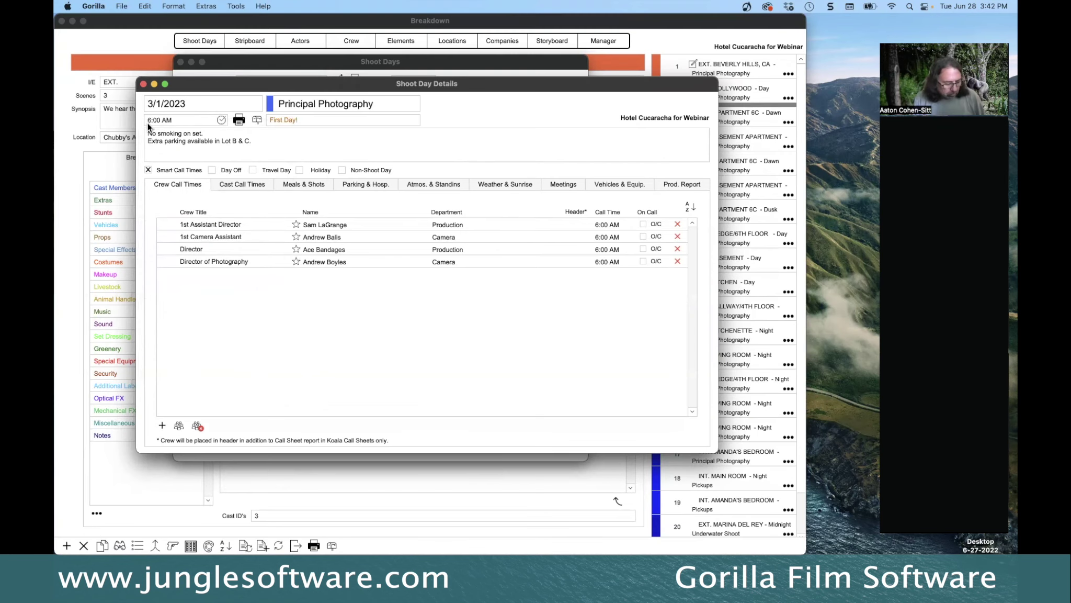
Switch to PowerPoint, advance to the slide about doing Locations before the Stripboard, and return to Gorilla
key(super+Tab)
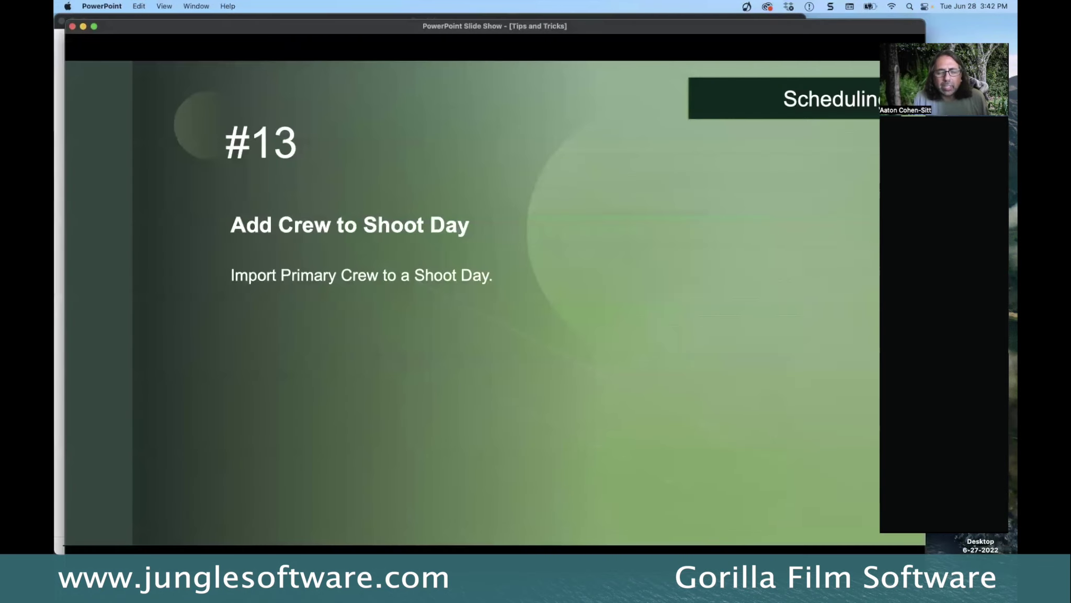
key(Right)
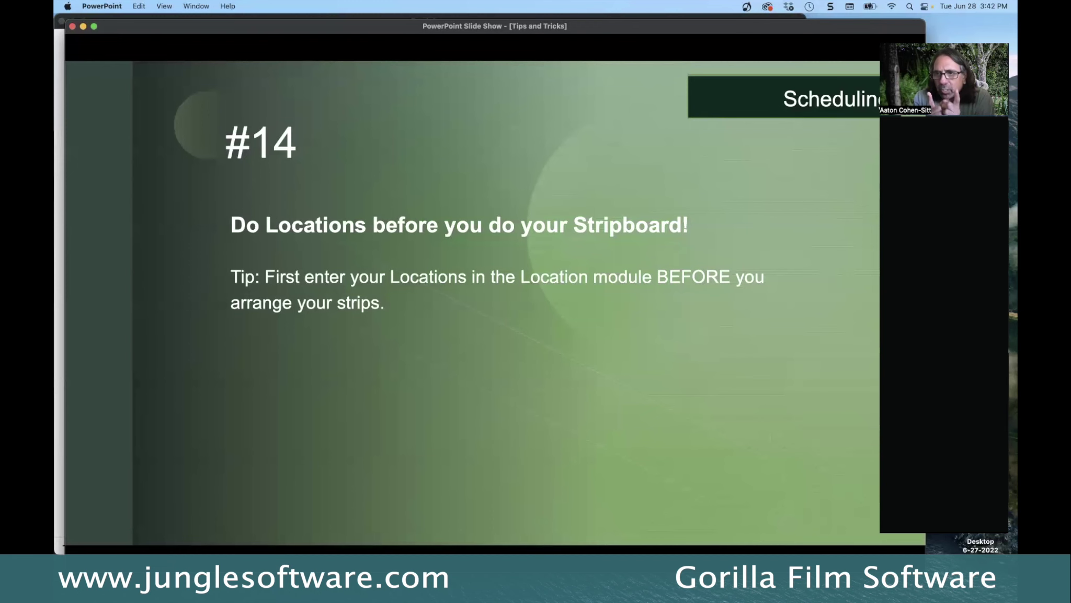
key(super+Tab)
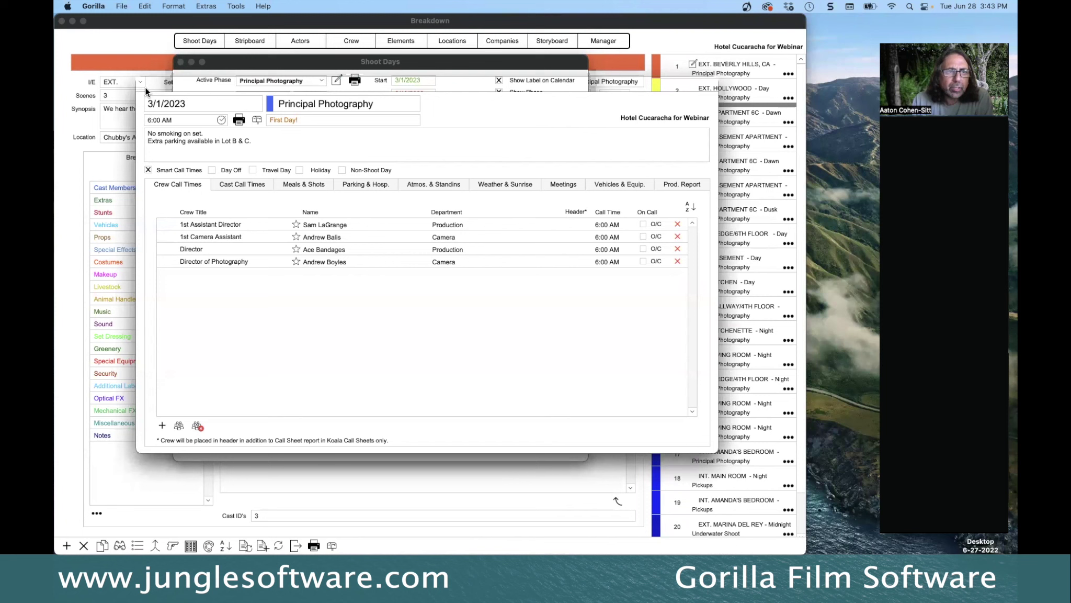
Close the Shoot Day Details and Shoot Days windows to return to the Breakdown
click(144, 84)
click(180, 62)
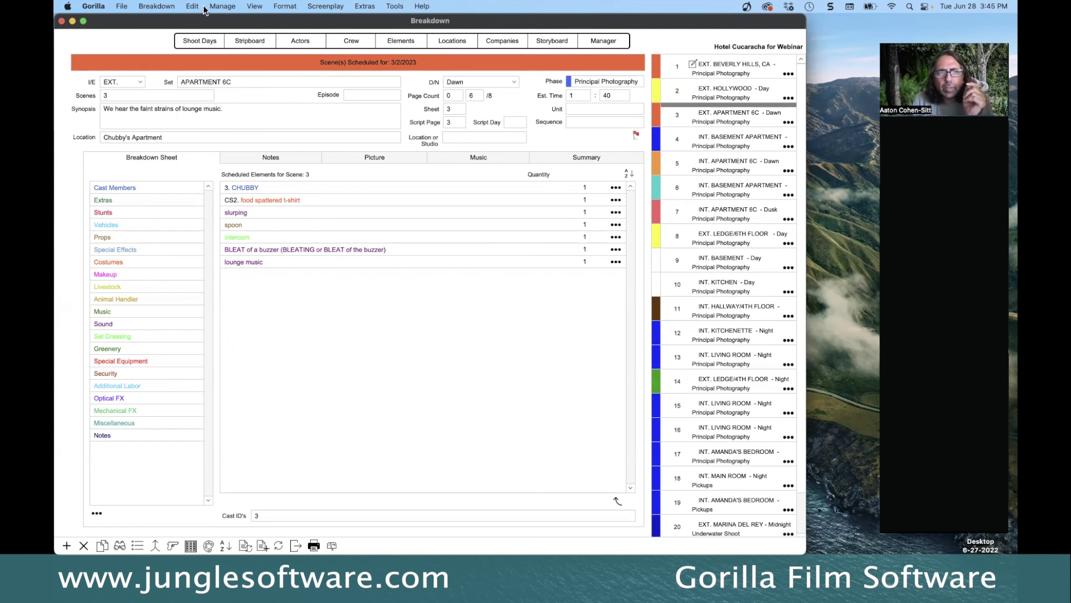
mouse_move(207, 23)
mouse_down()
mouse_move(209, 44)
mouse_move(203, 20)
mouse_up()
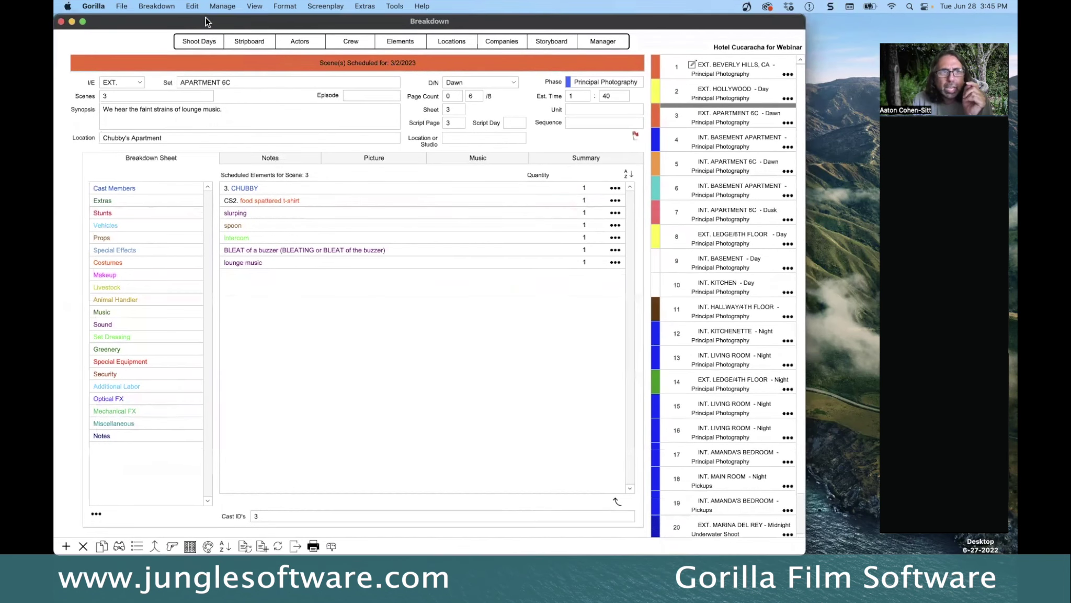
Open the Locations list, dismiss the video lesson reminder, and view the New Location form without creating a location
click(430, 42)
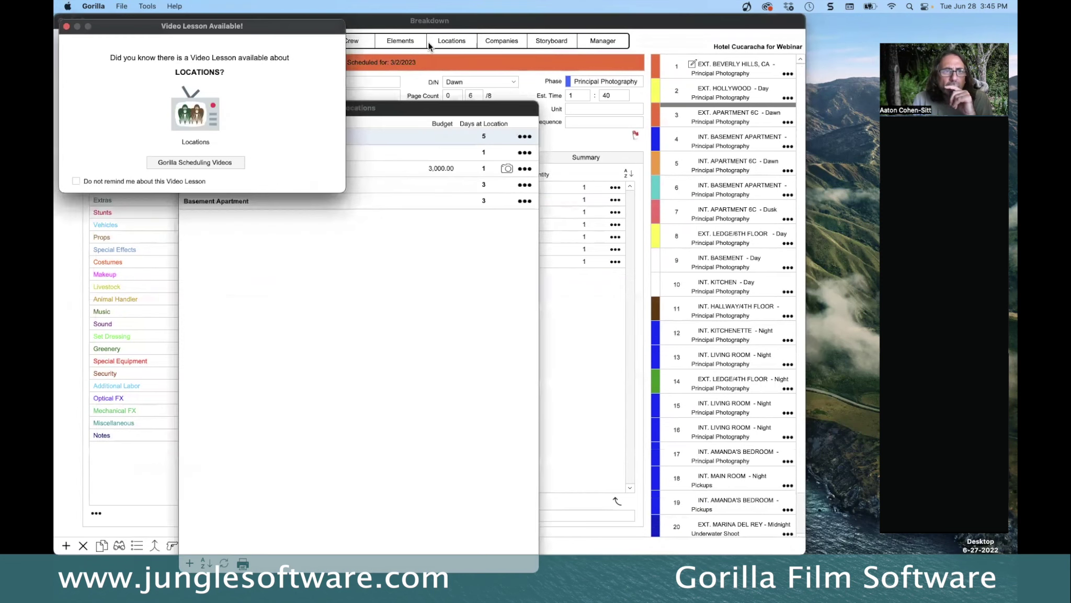
click(68, 27)
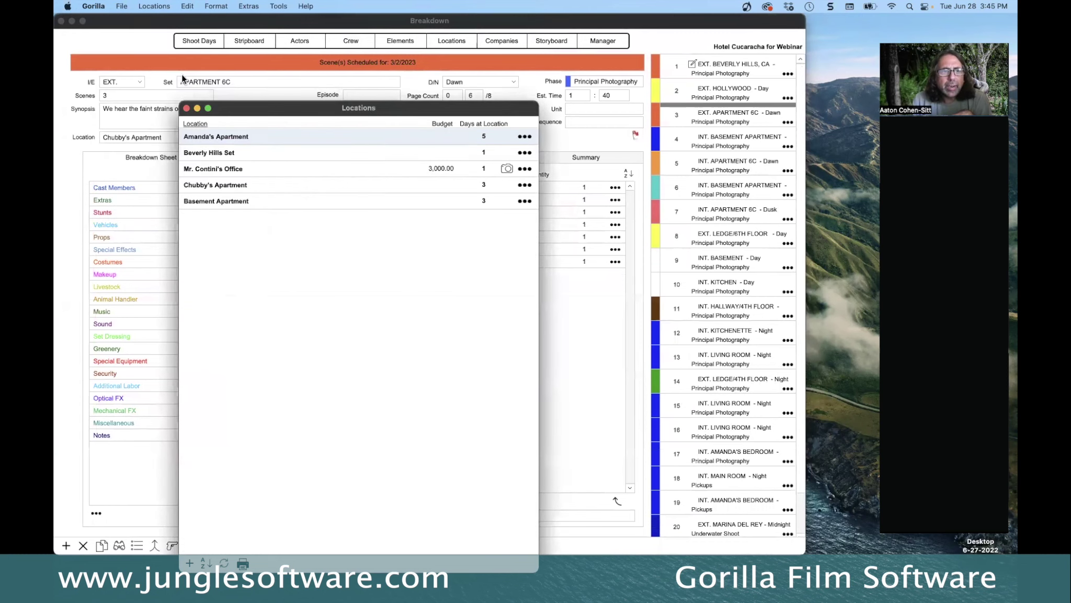
drag(237, 106, 291, 73)
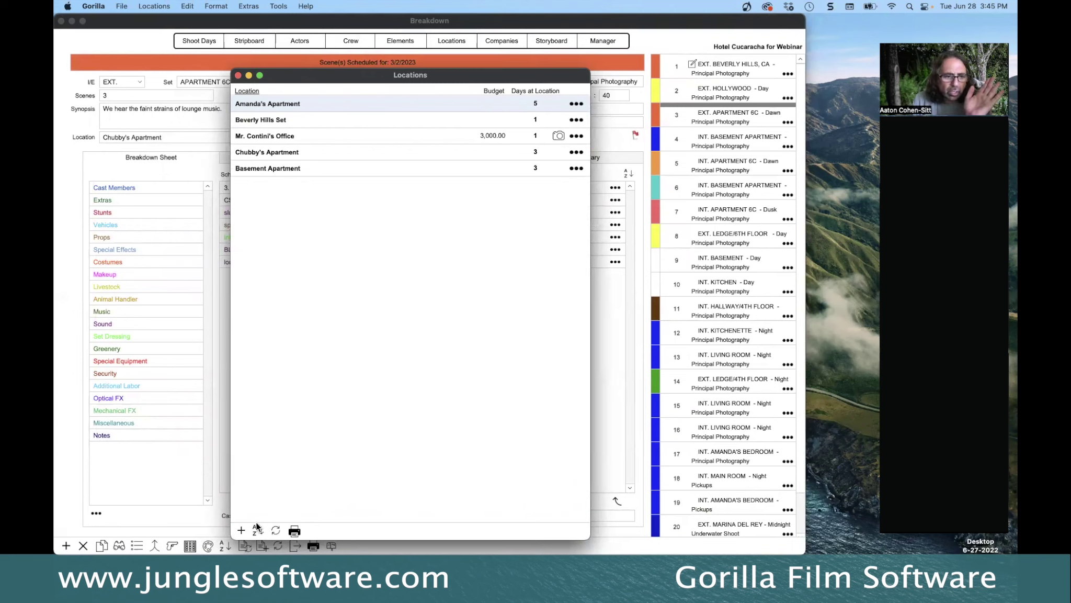
click(241, 530)
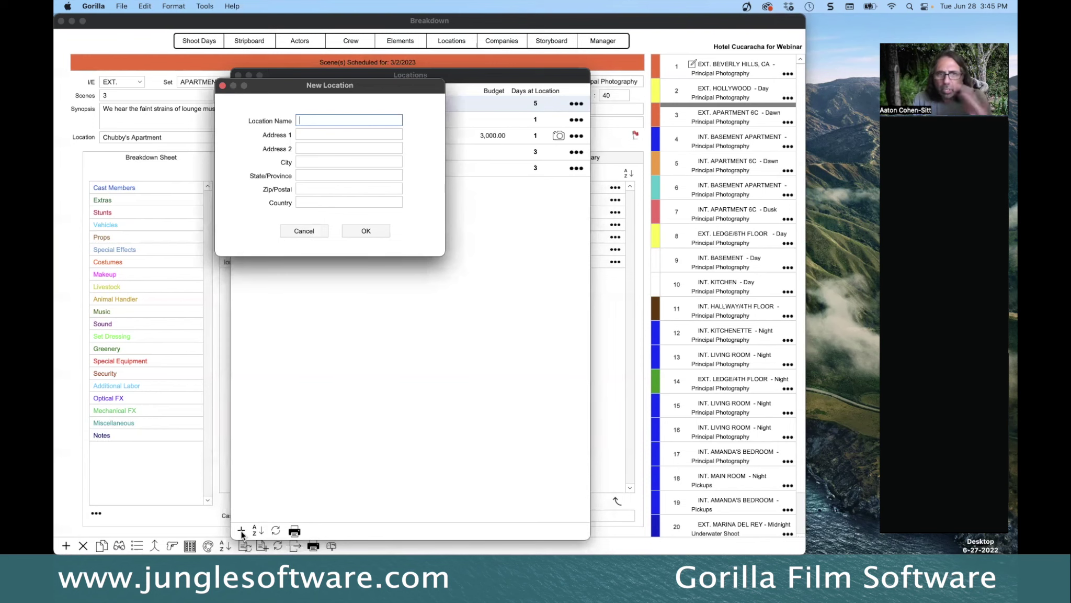
click(308, 229)
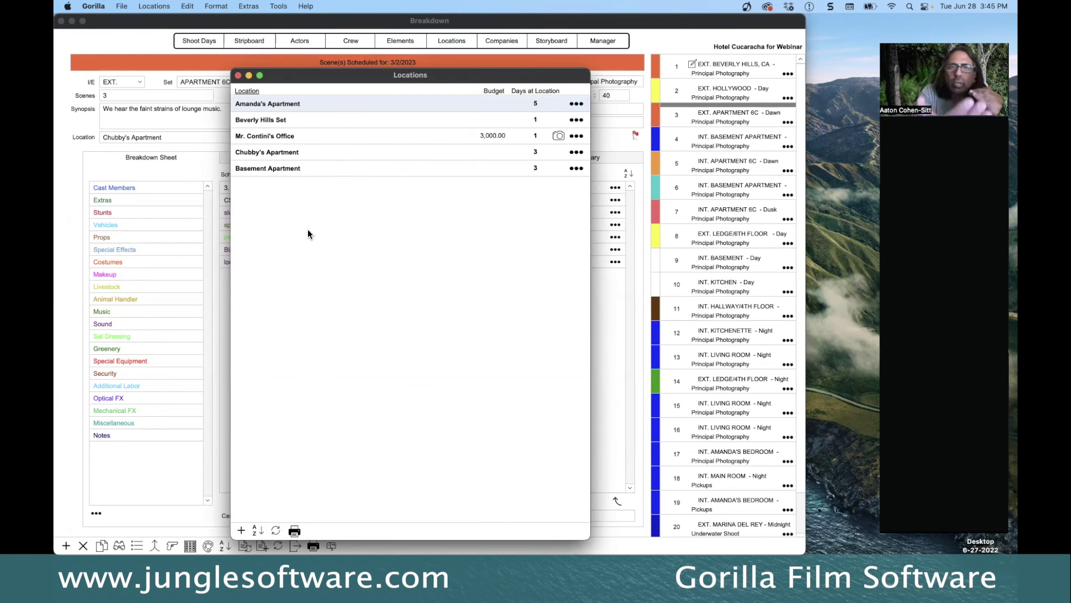
Review the location info and assigned scenes of Amanda's Apartment, and close its info window
click(574, 104)
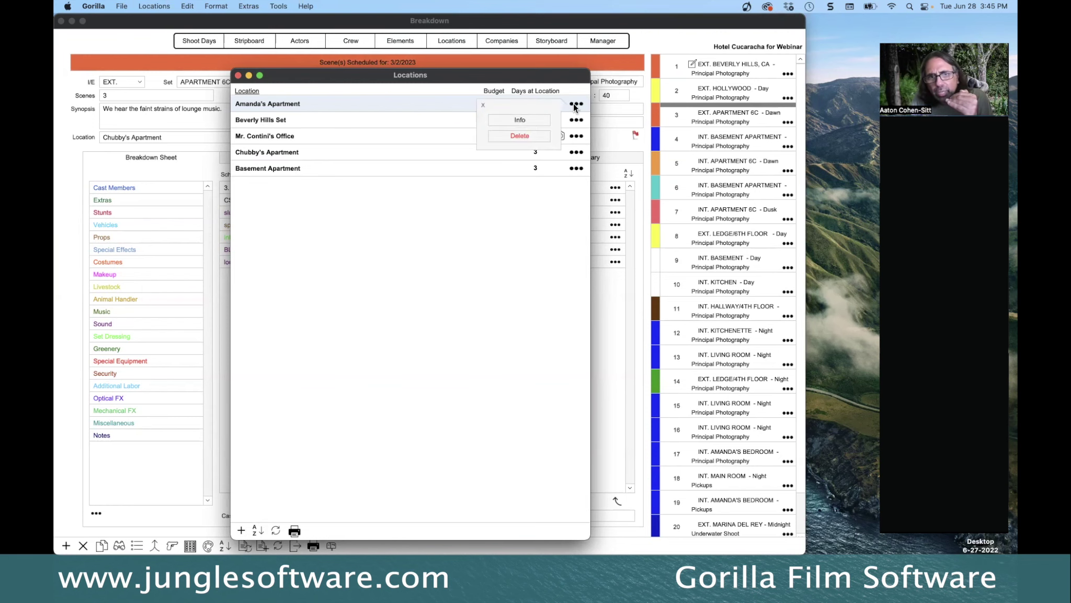
click(532, 120)
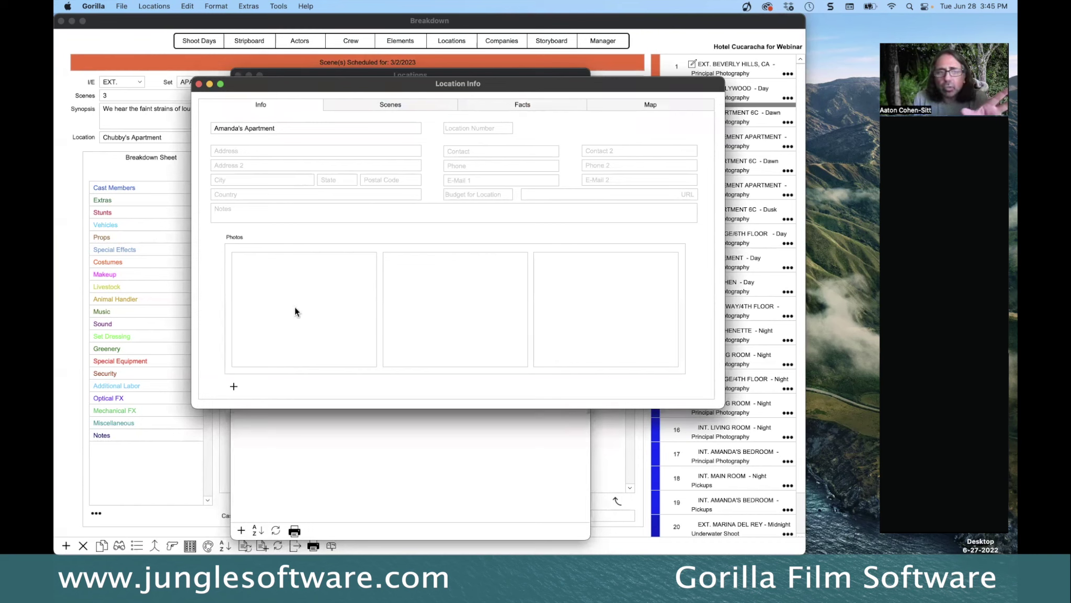
click(377, 107)
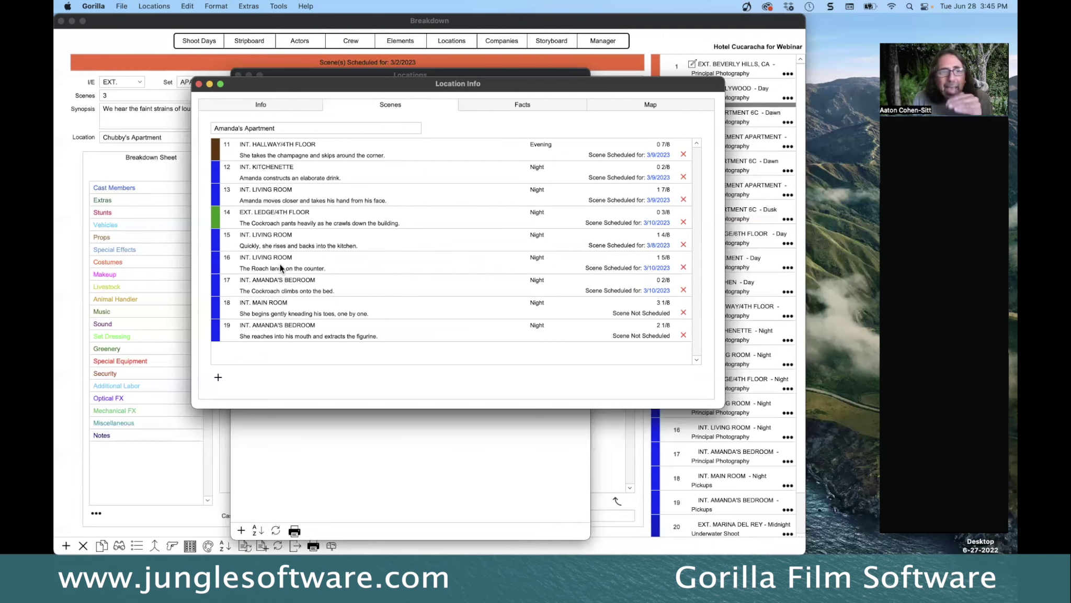
click(198, 84)
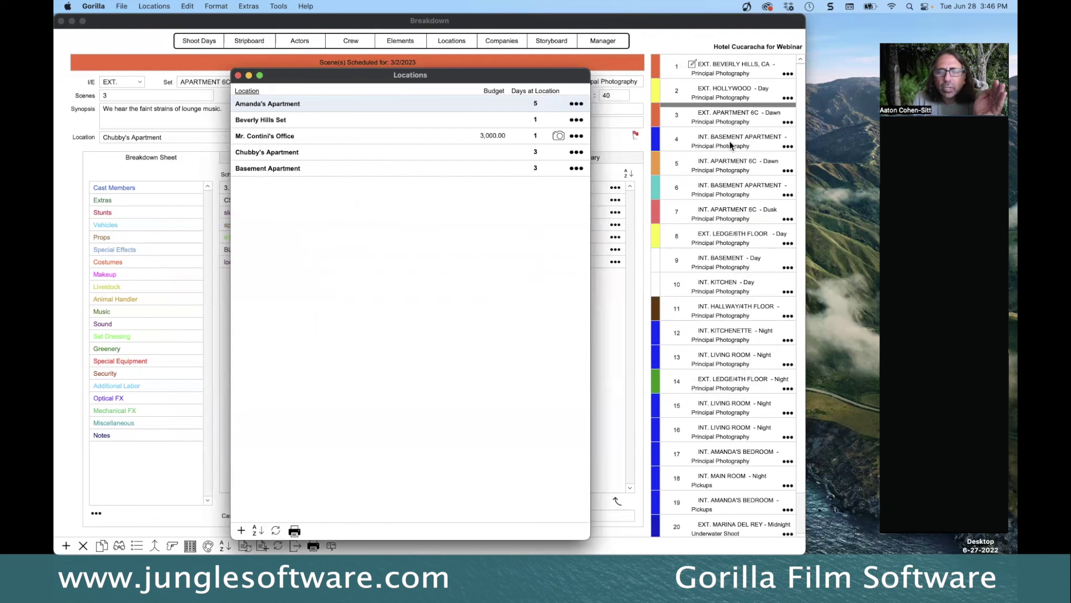
Review the location info and assigned scenes of Mr. Contini's Office, and close its info window and the Locations list
click(576, 135)
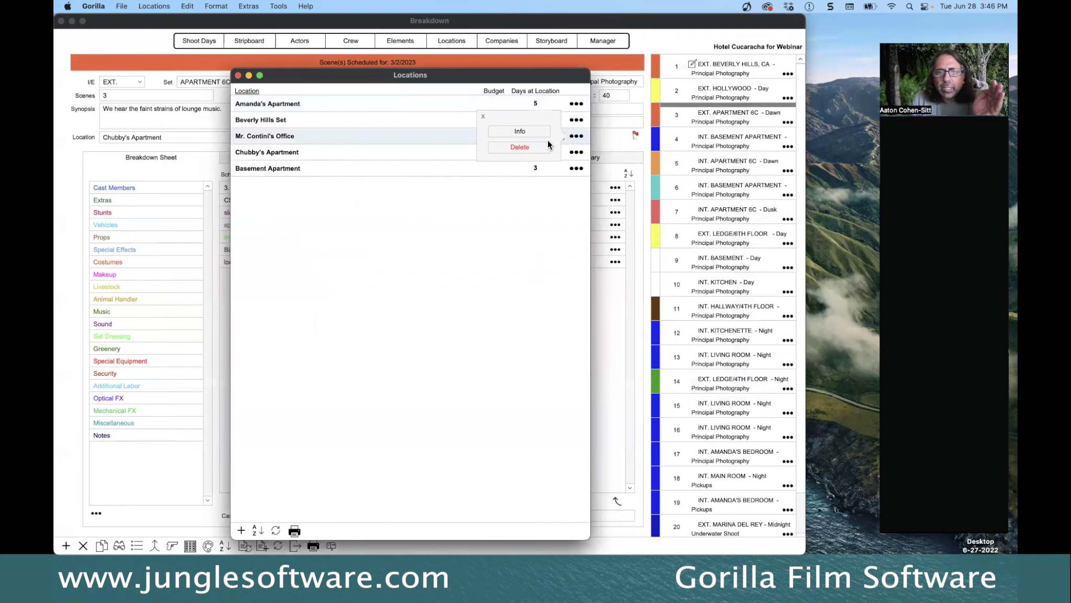
click(519, 131)
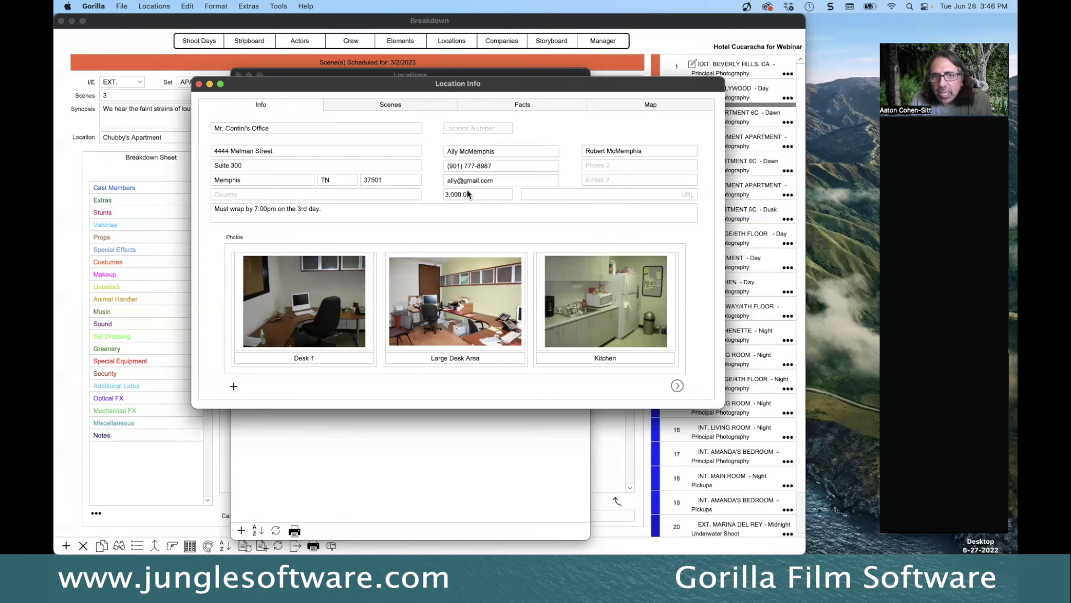
click(393, 105)
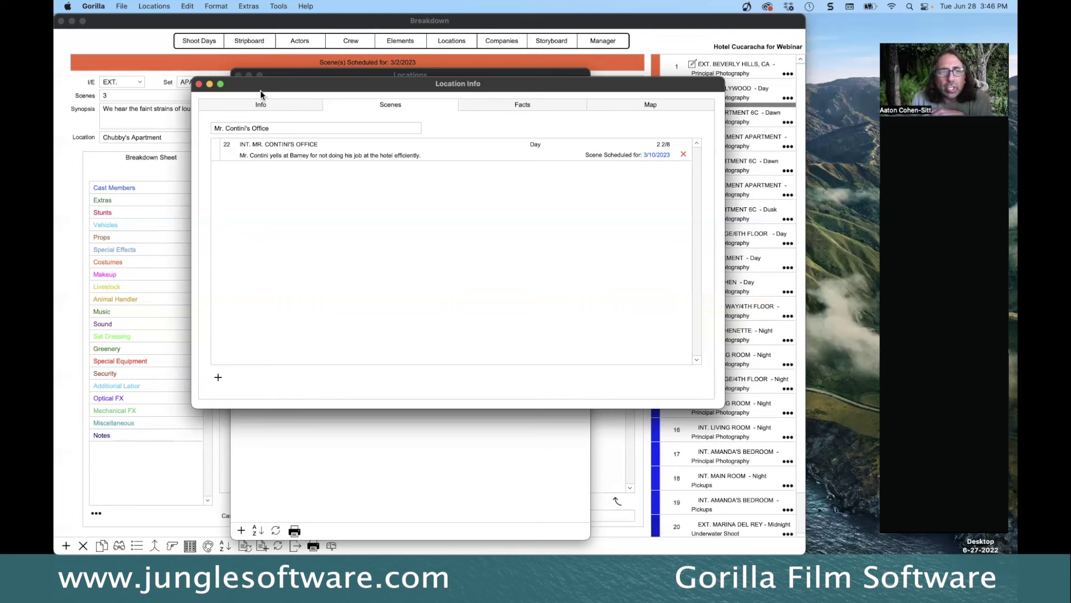
click(198, 84)
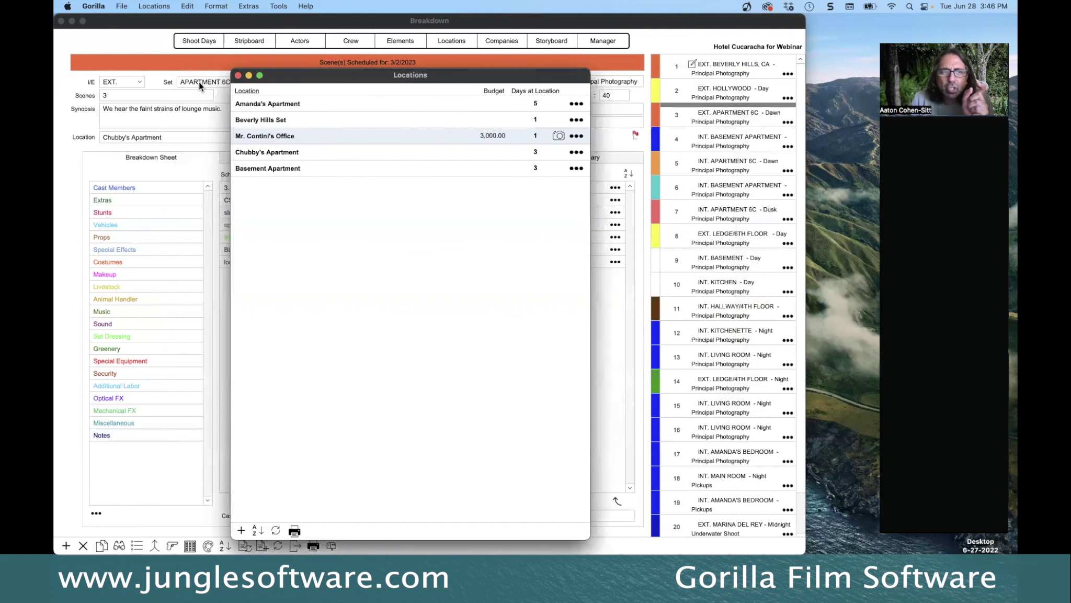
click(238, 76)
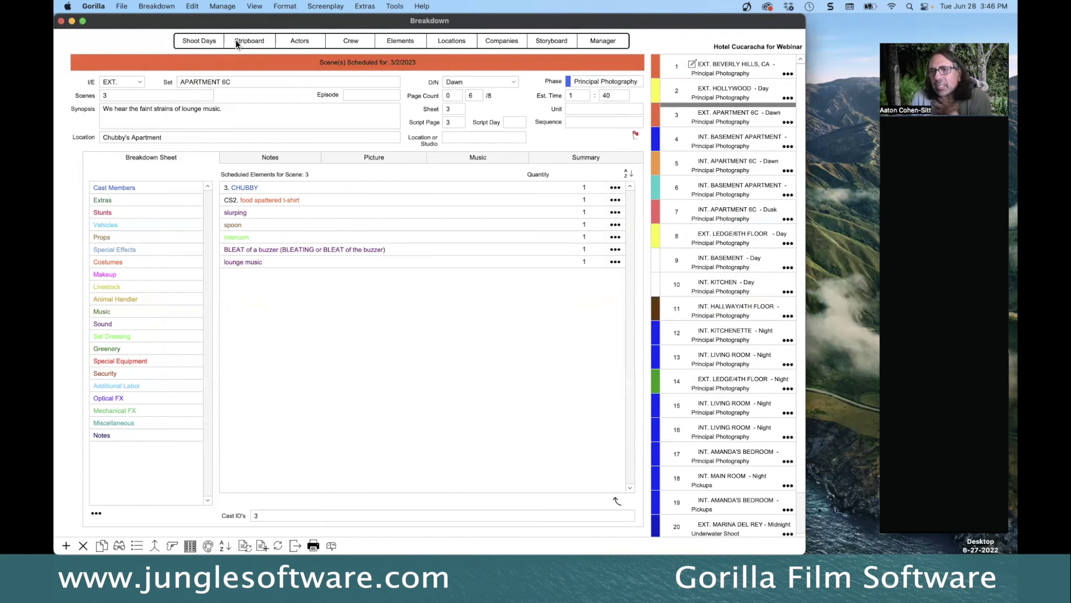
Open the Stripboard and group the Chubby's Apartment strips 3, 5, 7 and 8 on March 7, moving strip 6 to March 8
click(236, 41)
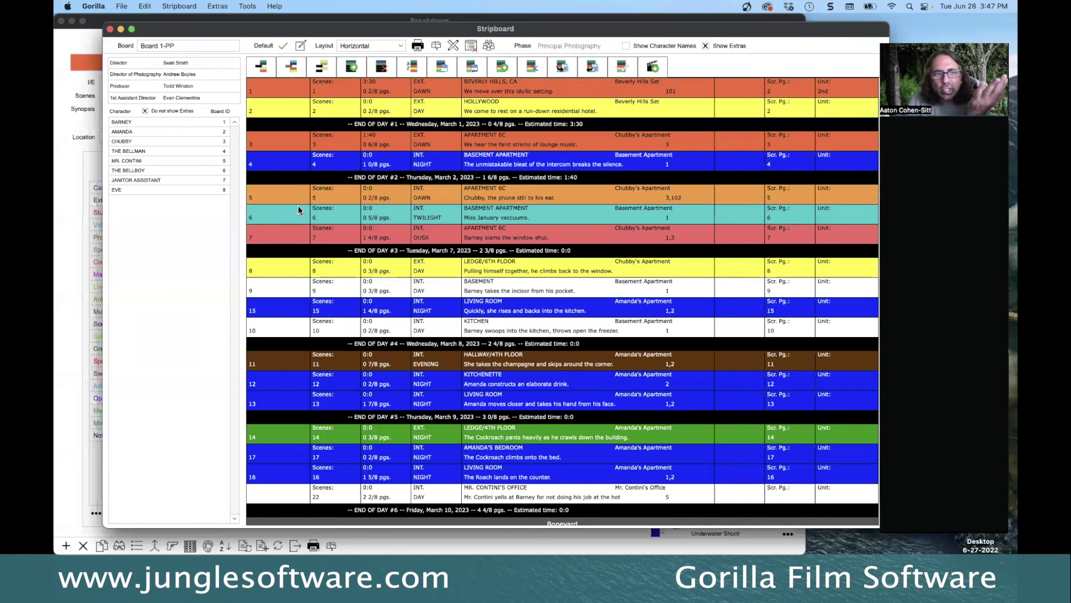
click(638, 225)
drag(638, 224, 637, 206)
mouse_move(636, 254)
mouse_down()
mouse_move(631, 236)
mouse_move(631, 272)
mouse_up()
click(632, 251)
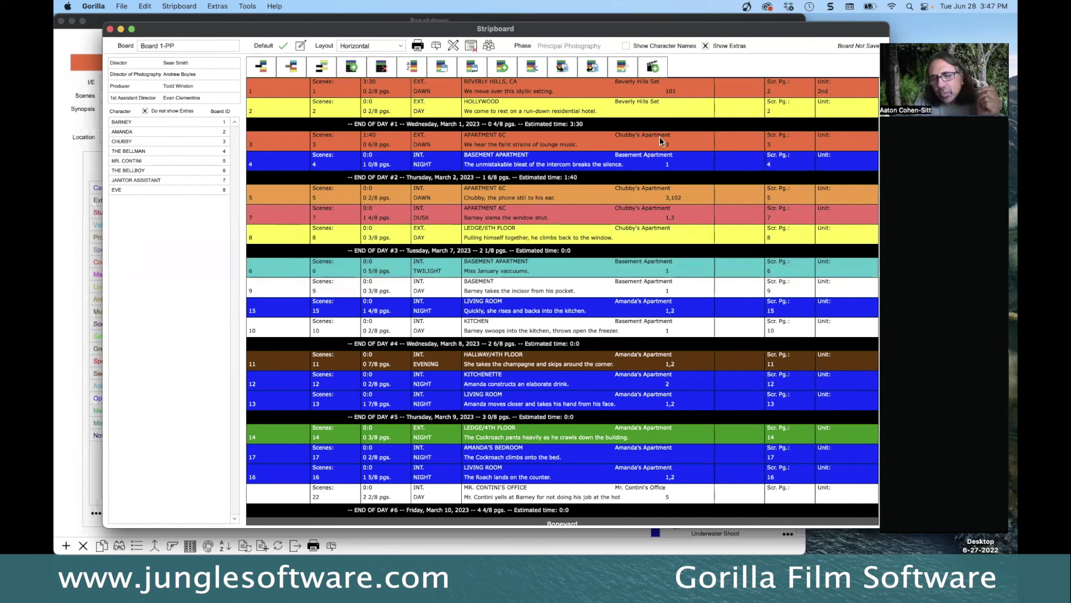
drag(641, 140, 644, 181)
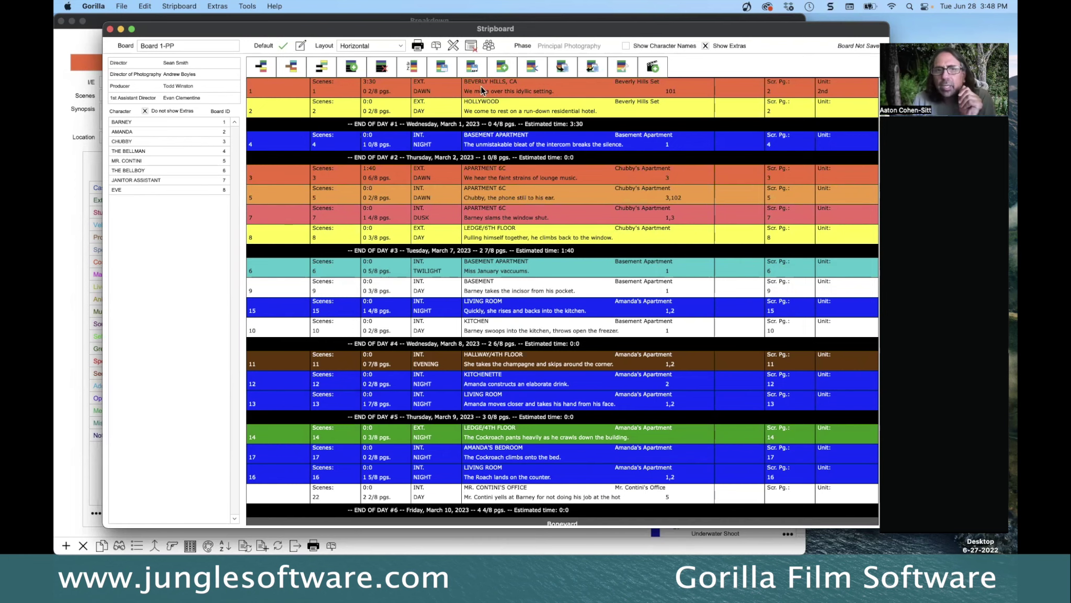
Save Board 1-PP, and advance the PowerPoint slide show to tip #15 before returning to Gorilla
click(444, 67)
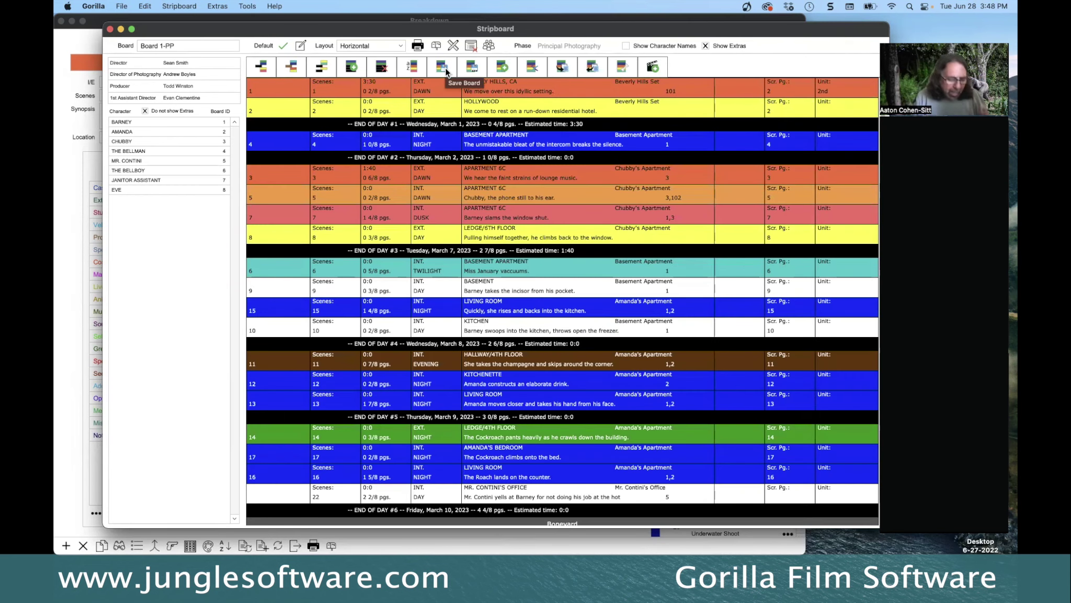
key(super+Tab)
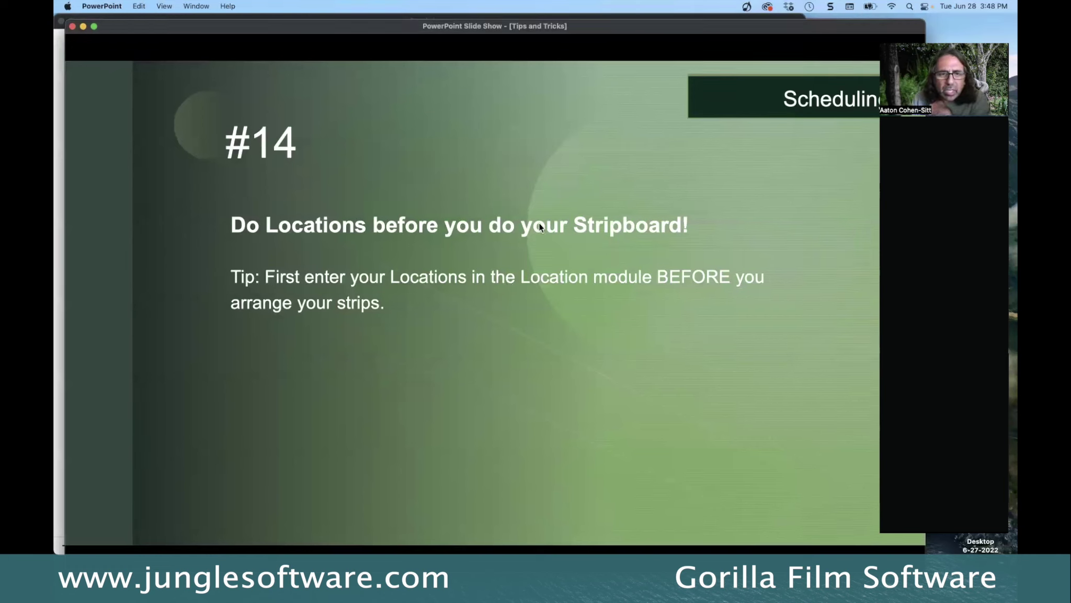
key(Right)
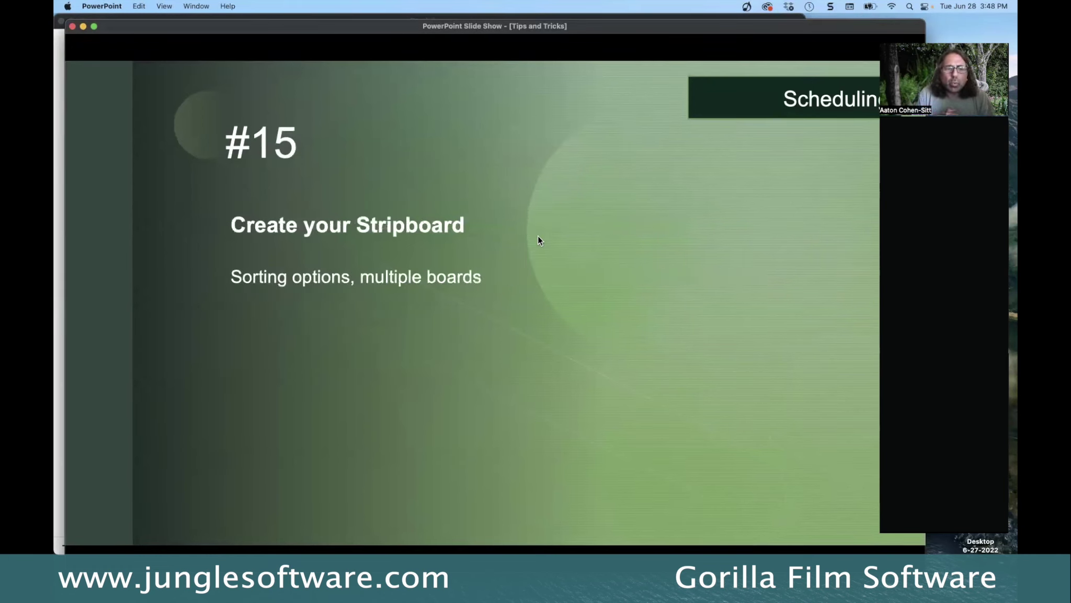
key(super+Tab)
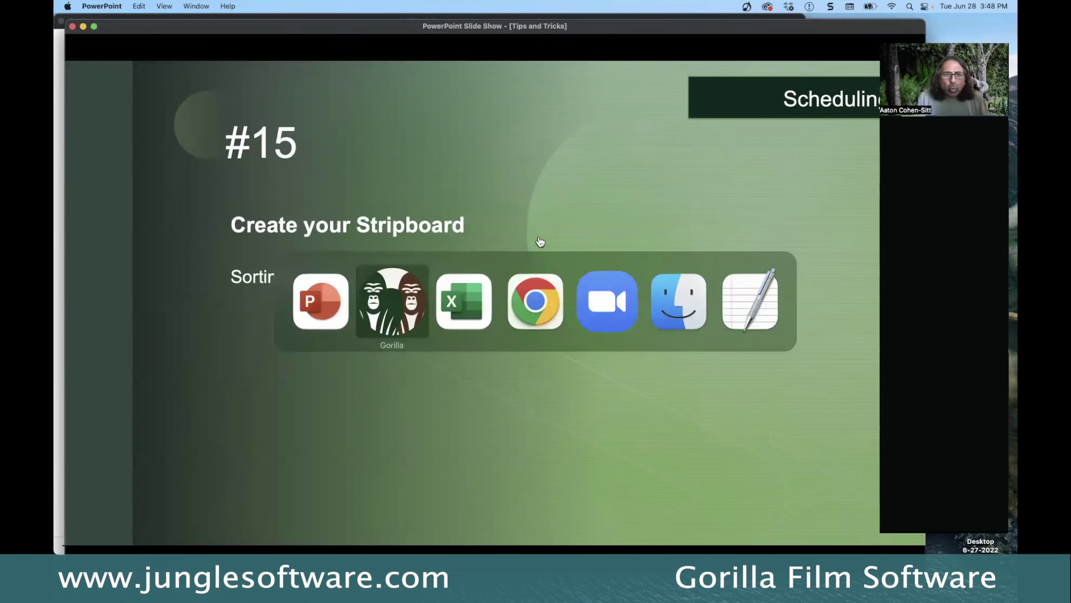
click(372, 306)
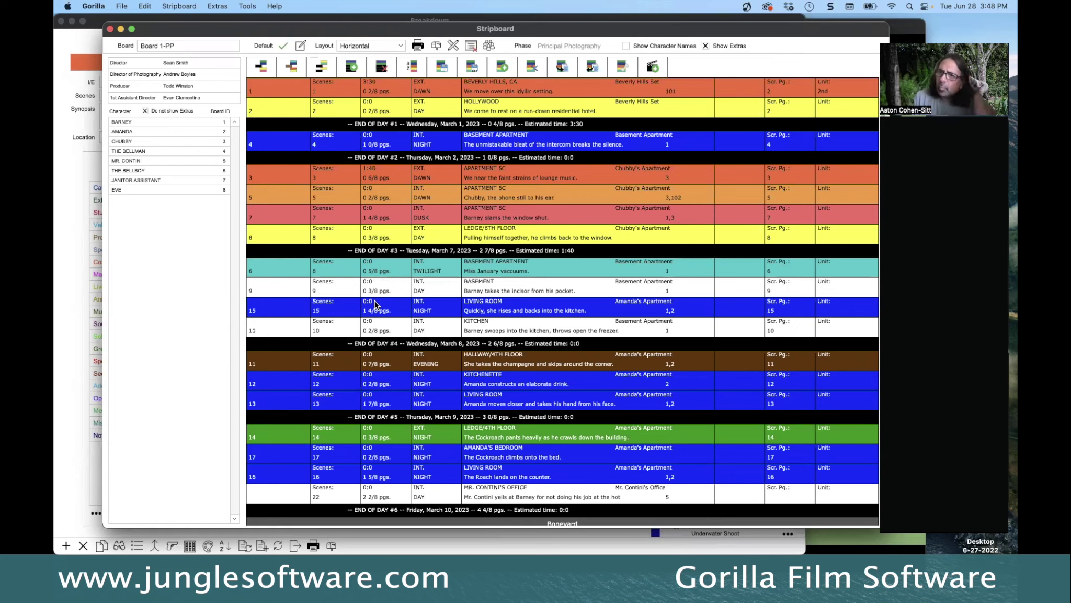
Create a new stripboard named Board #2 attached to the Principal Photography phase
click(503, 67)
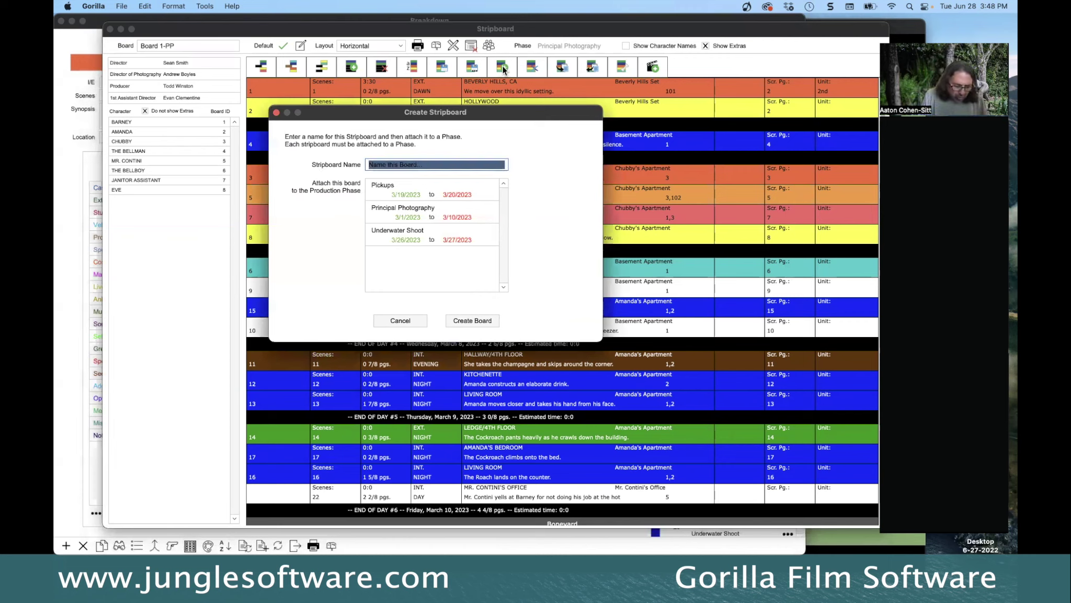
text(Board )
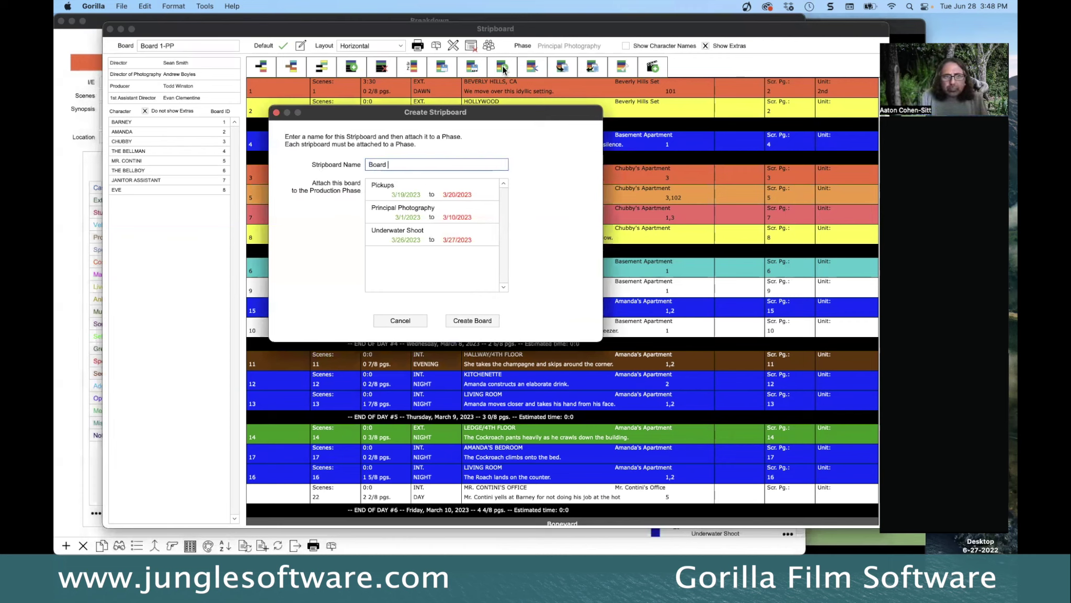
text(#2)
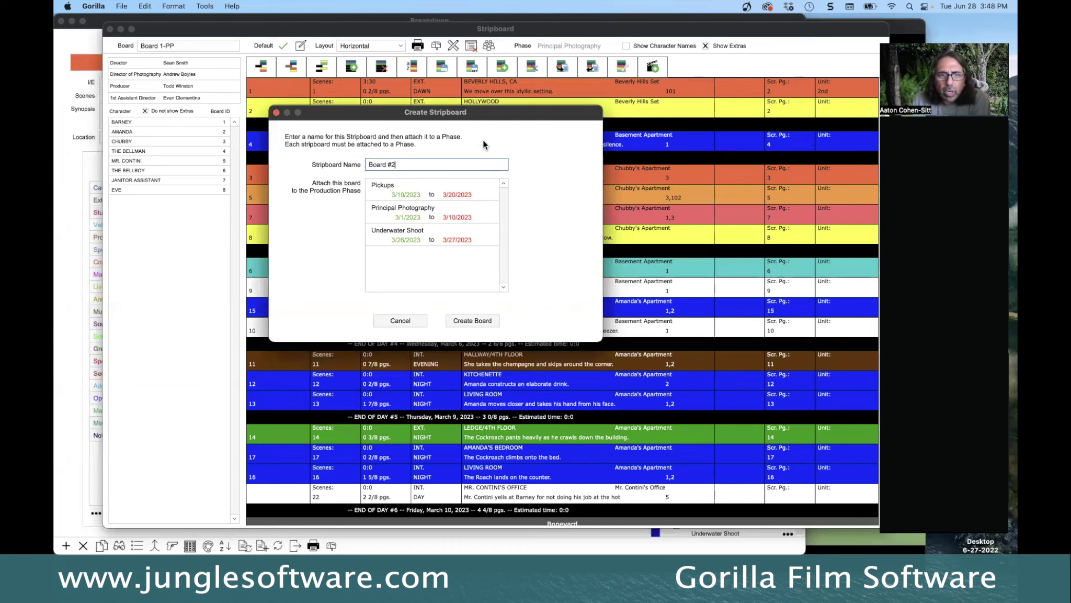
click(387, 210)
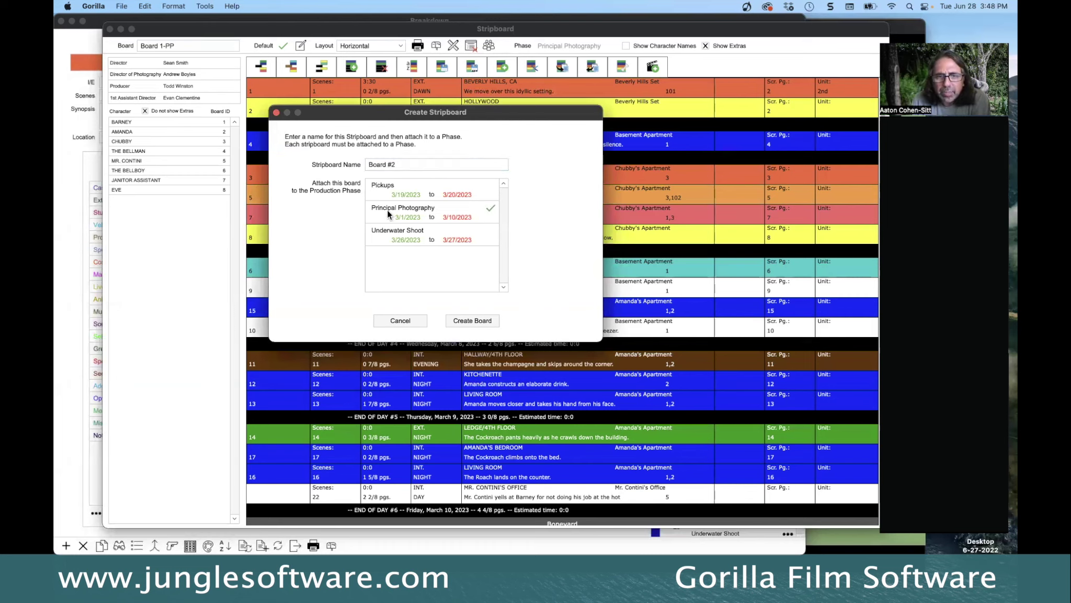
click(480, 321)
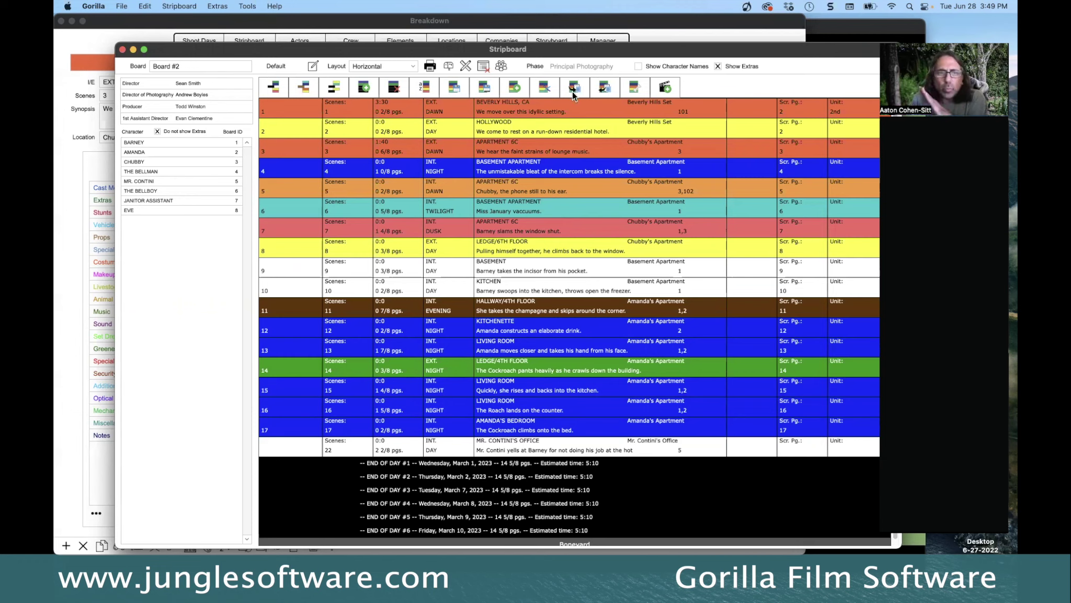
Sort Board #2 by Location Name, IE and Scene Number, all ascending, accepting the overwrite of the existing sort
click(427, 88)
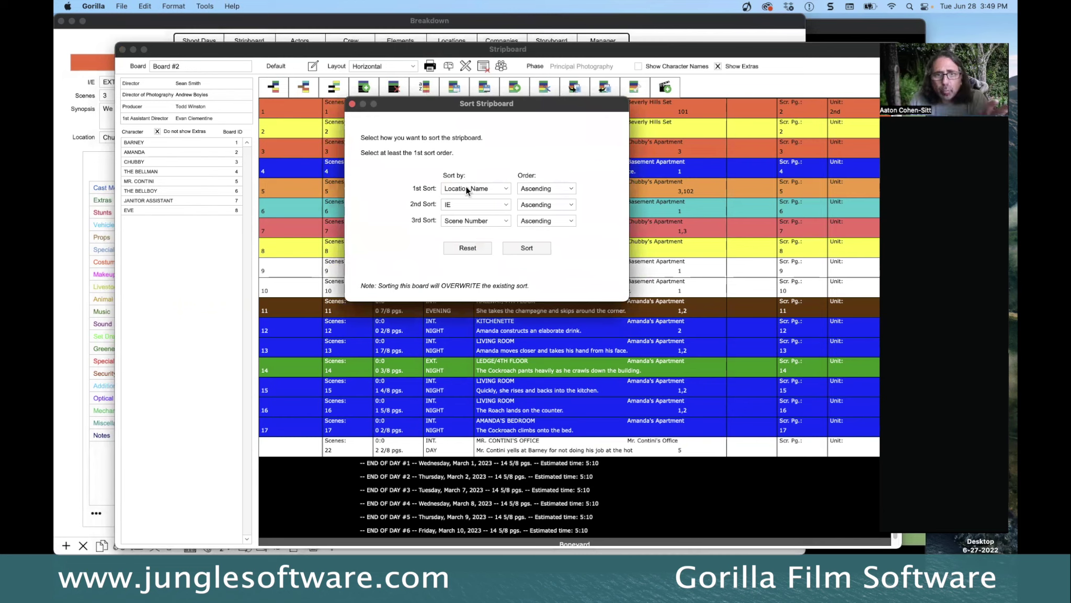
click(465, 186)
click(465, 186)
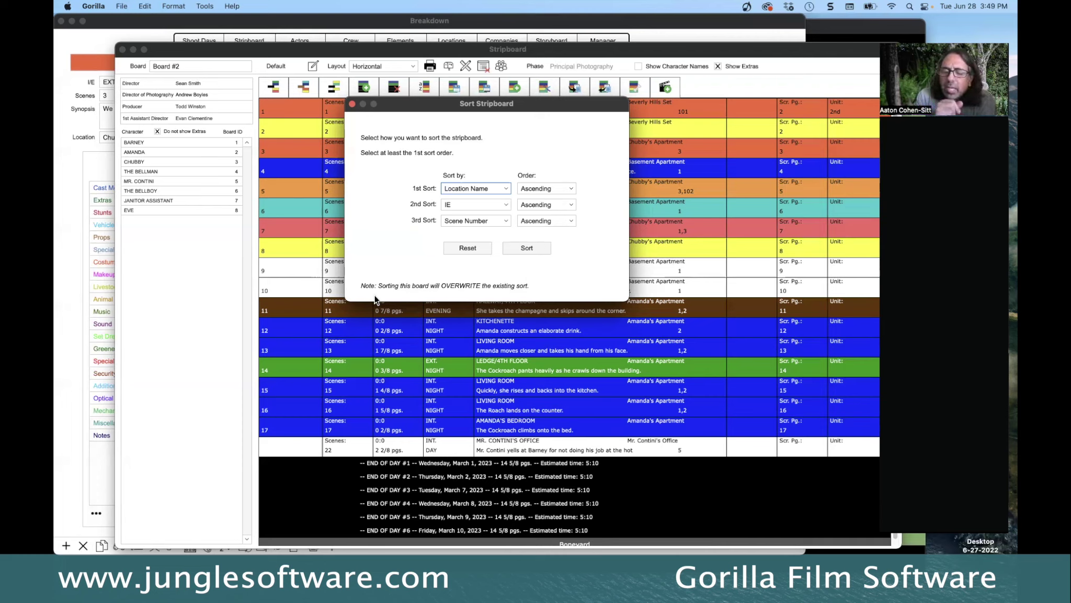
click(545, 248)
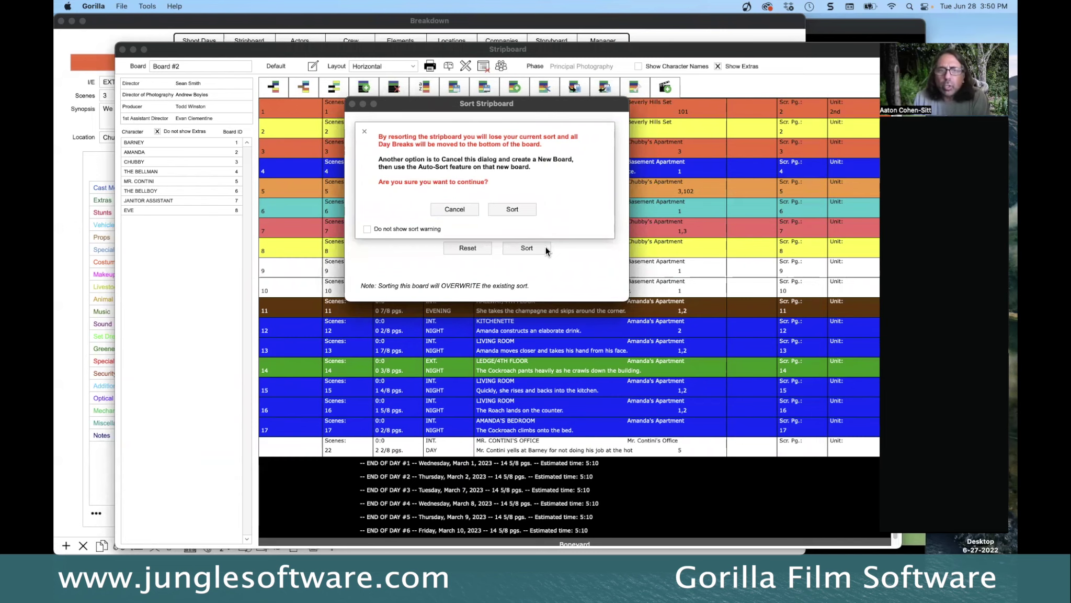
click(513, 208)
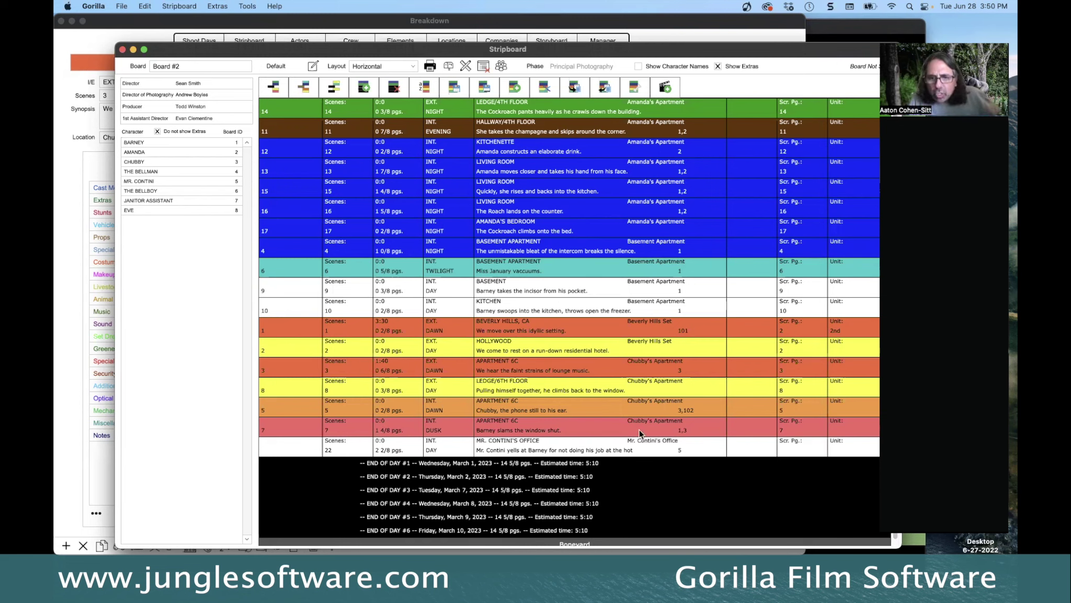
Place the end-of-day breaks for days 1 to 5 after strips 11, 17, 10, 2 and 7 respectively, and save the board
drag(622, 468, 596, 145)
drag(637, 476, 640, 252)
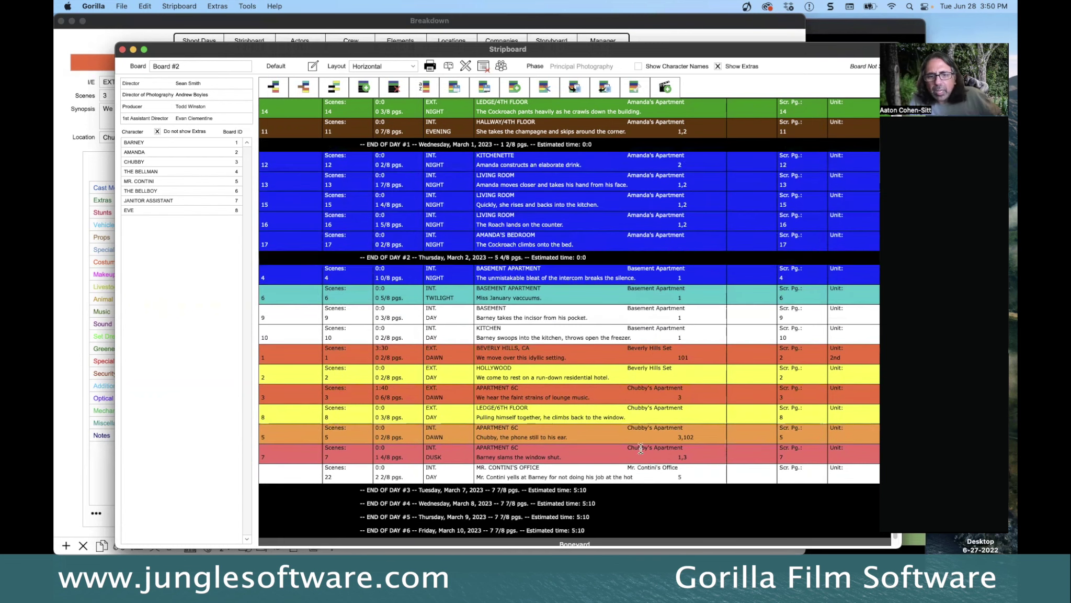
drag(632, 491, 634, 345)
drag(628, 501, 634, 401)
drag(635, 517, 633, 487)
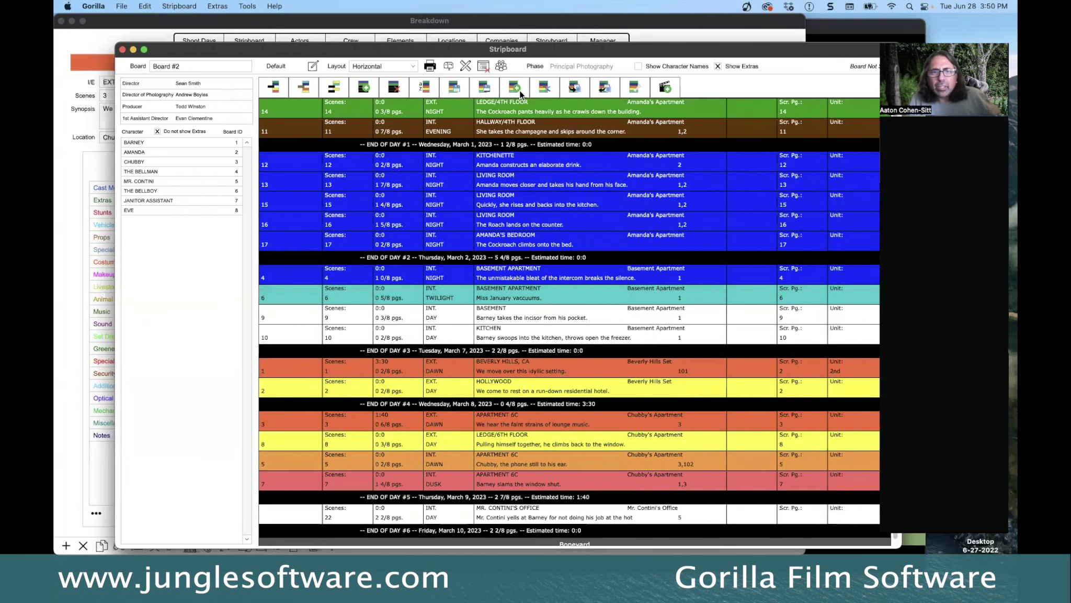
click(457, 86)
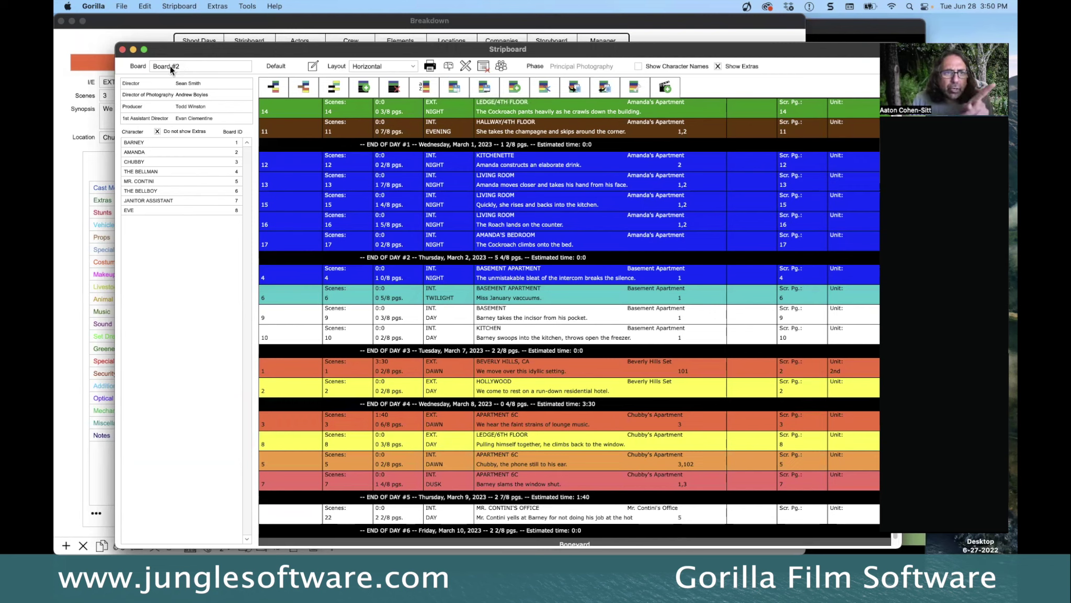
Review the list of available boards and the default board setting in Modify Board Names without changing anything
click(183, 66)
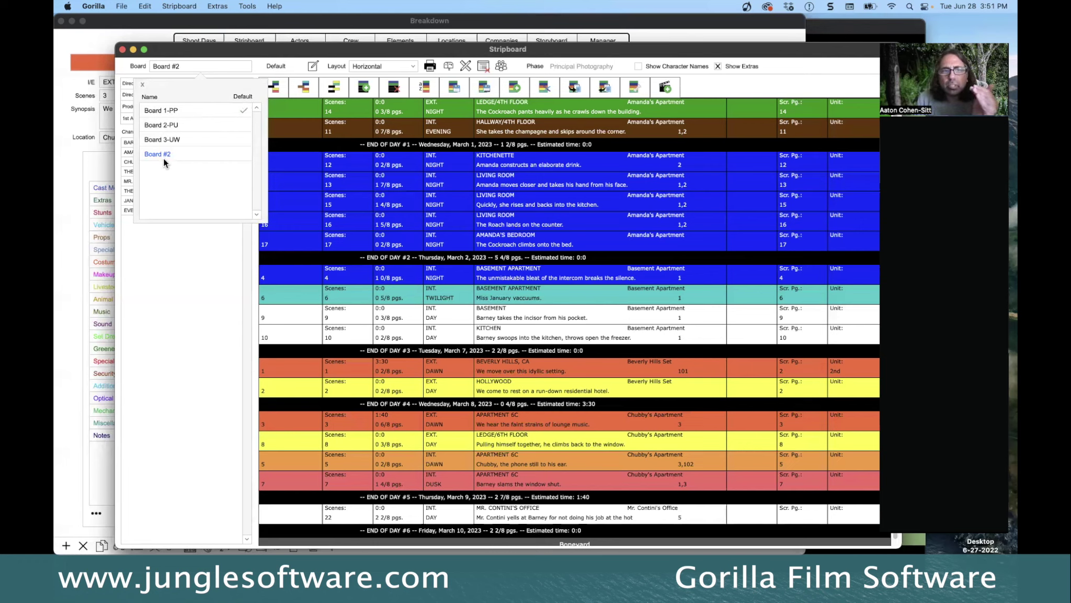
click(143, 84)
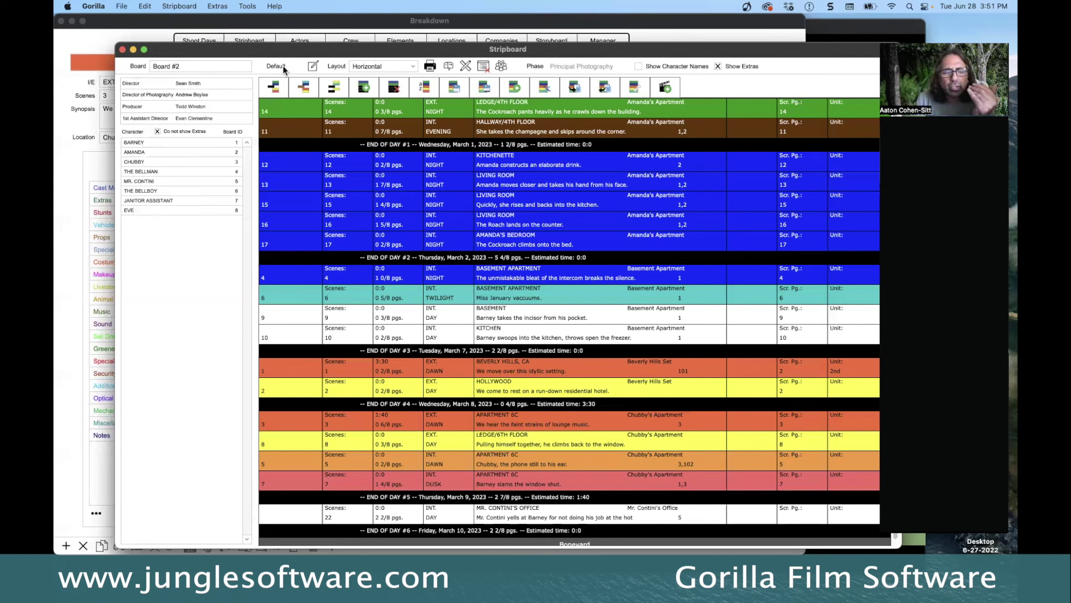
click(313, 66)
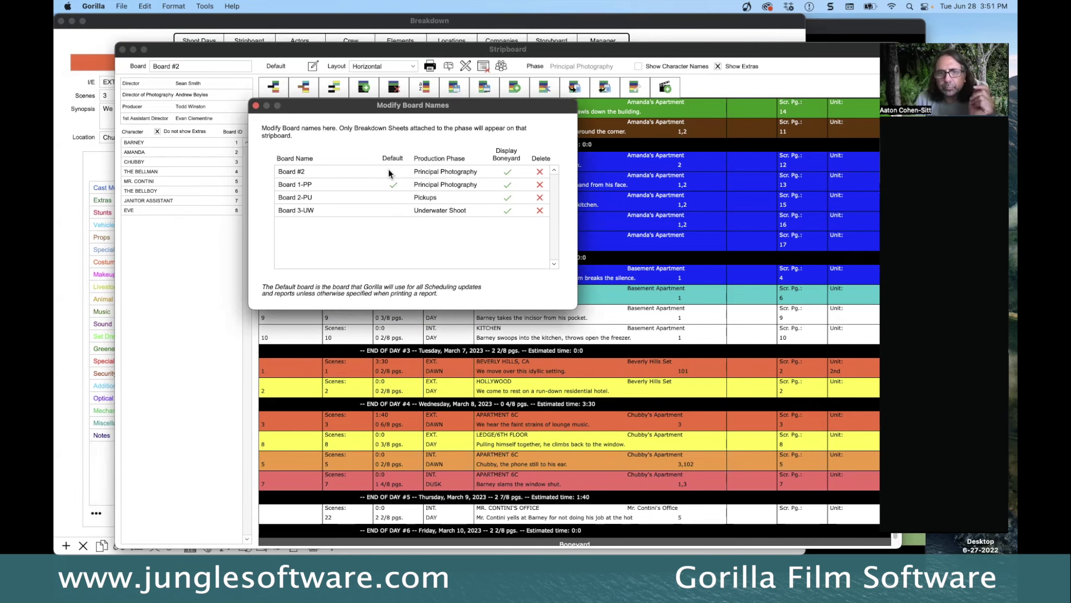
click(257, 104)
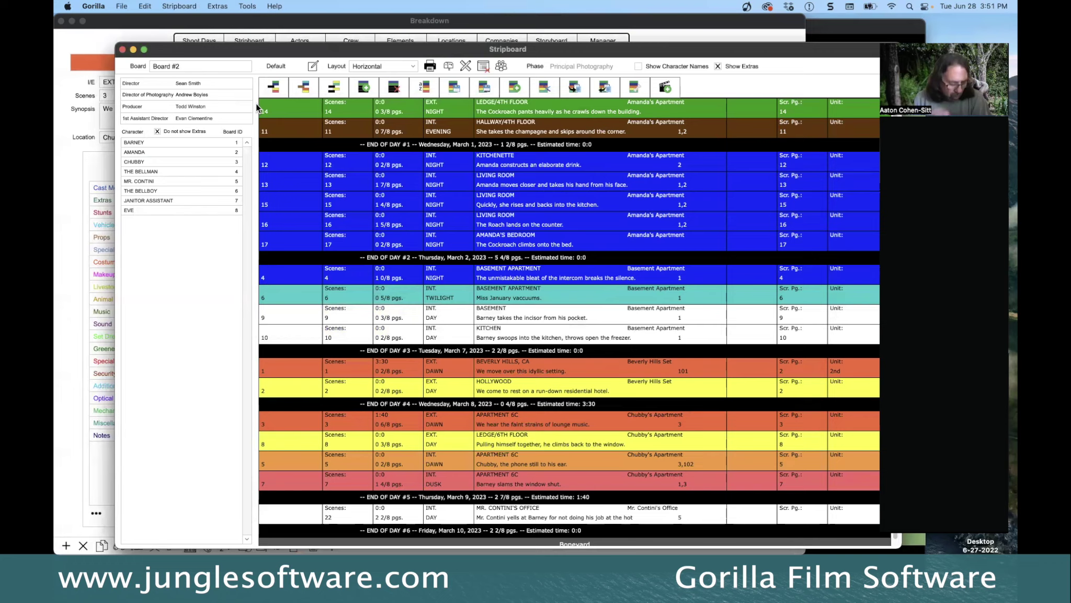
Advance the PowerPoint slide show to tip #16, and return to Gorilla to close the Stripboard
key(super+Tab)
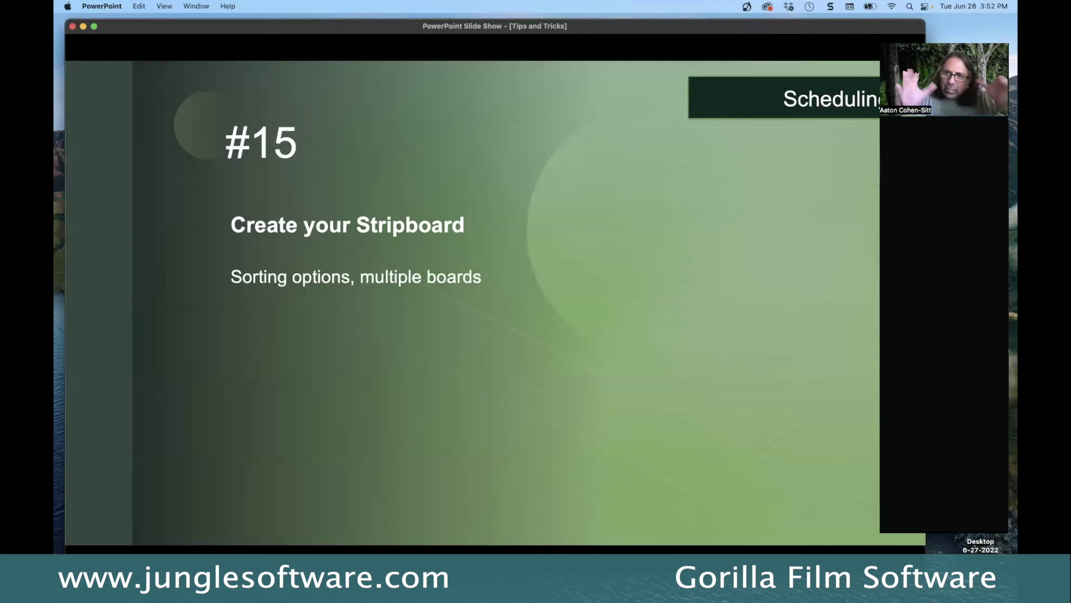
click(539, 256)
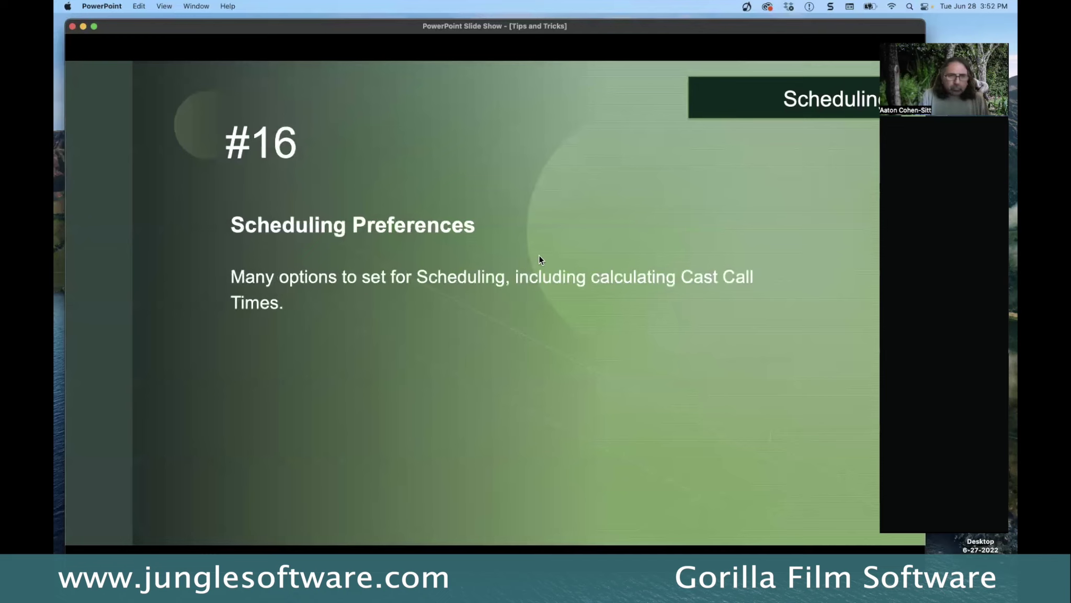
key(super+h)
key(super+Tab)
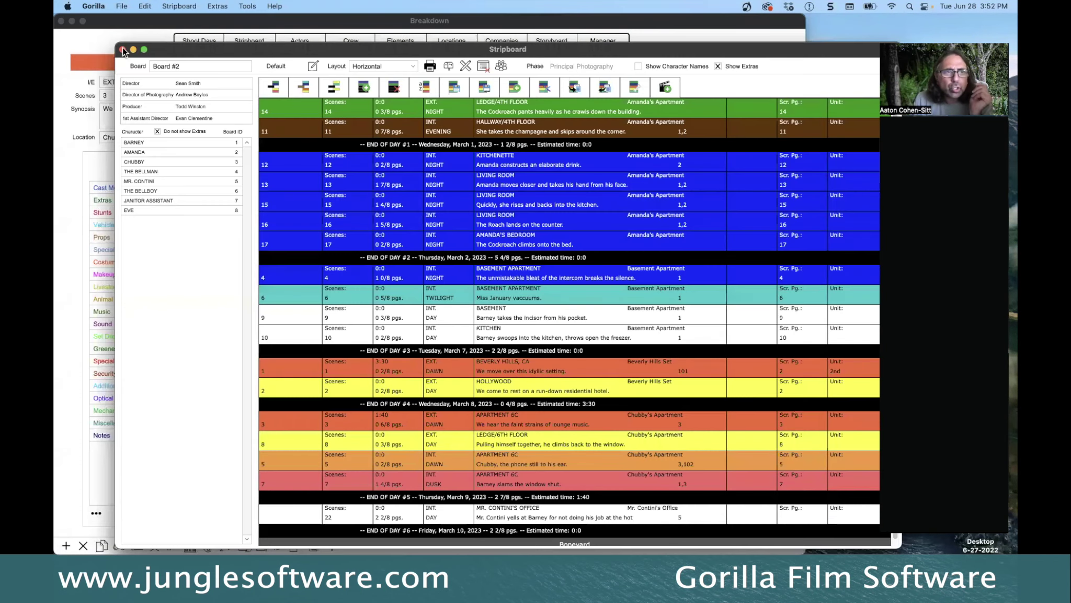
click(121, 49)
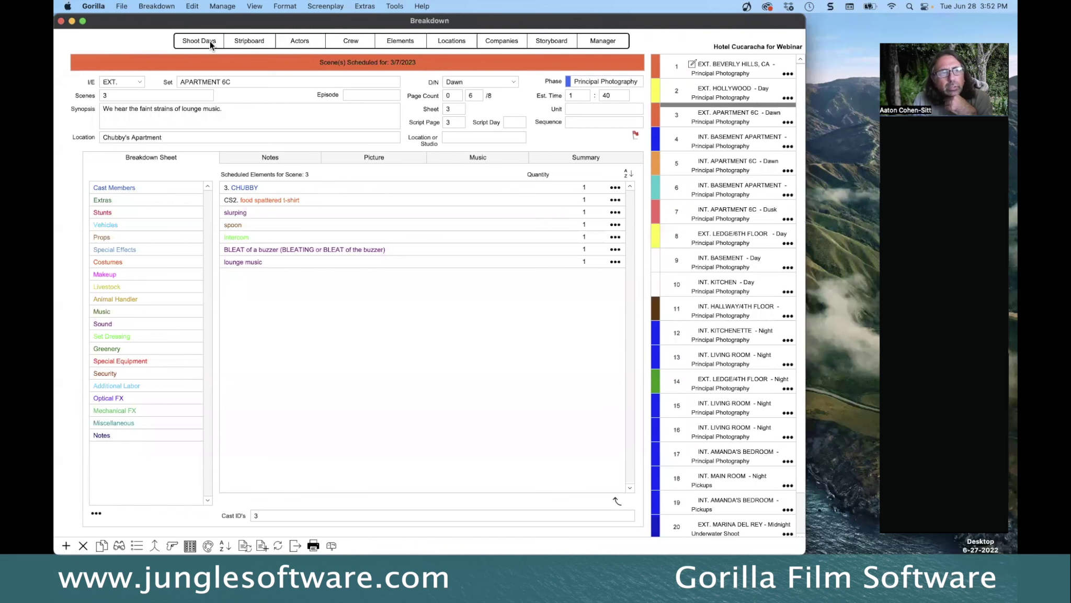
Review the General and Shoot Days options in the Scheduling Preferences, and close the preferences
click(363, 7)
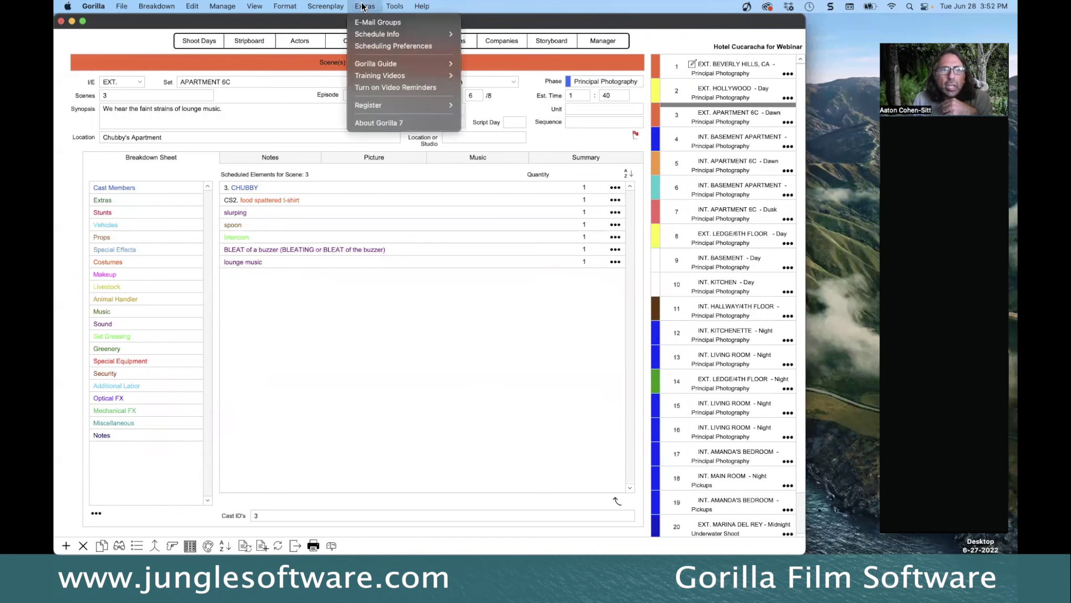
click(403, 46)
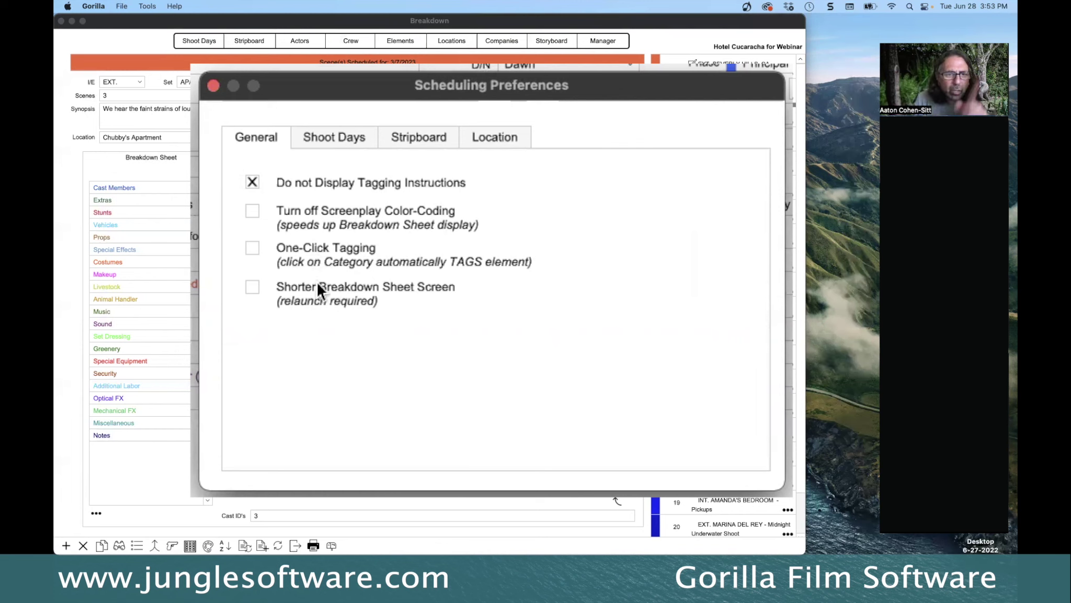
click(321, 144)
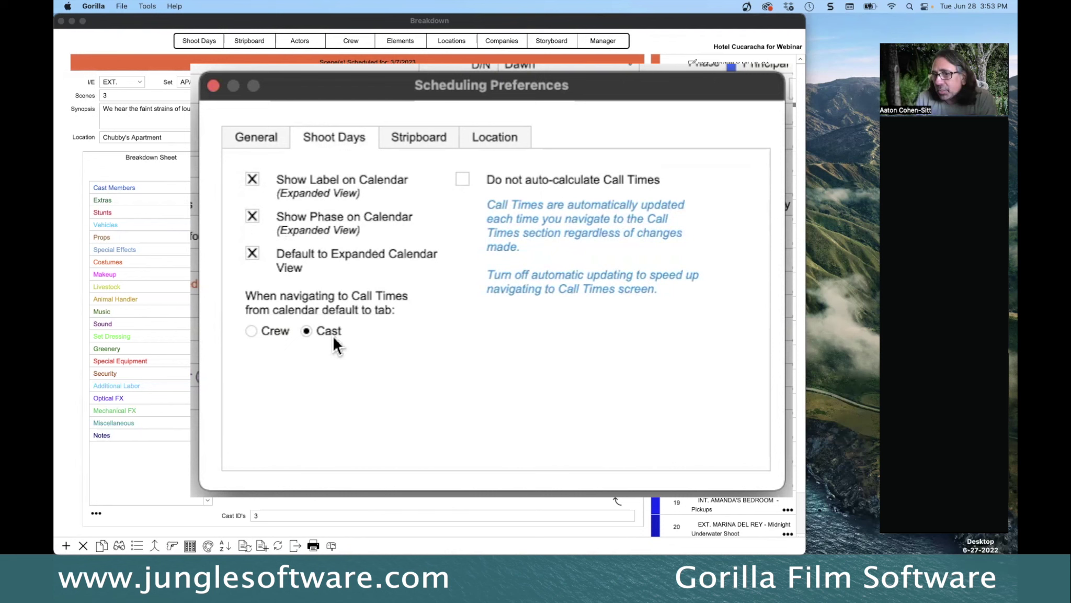
click(213, 85)
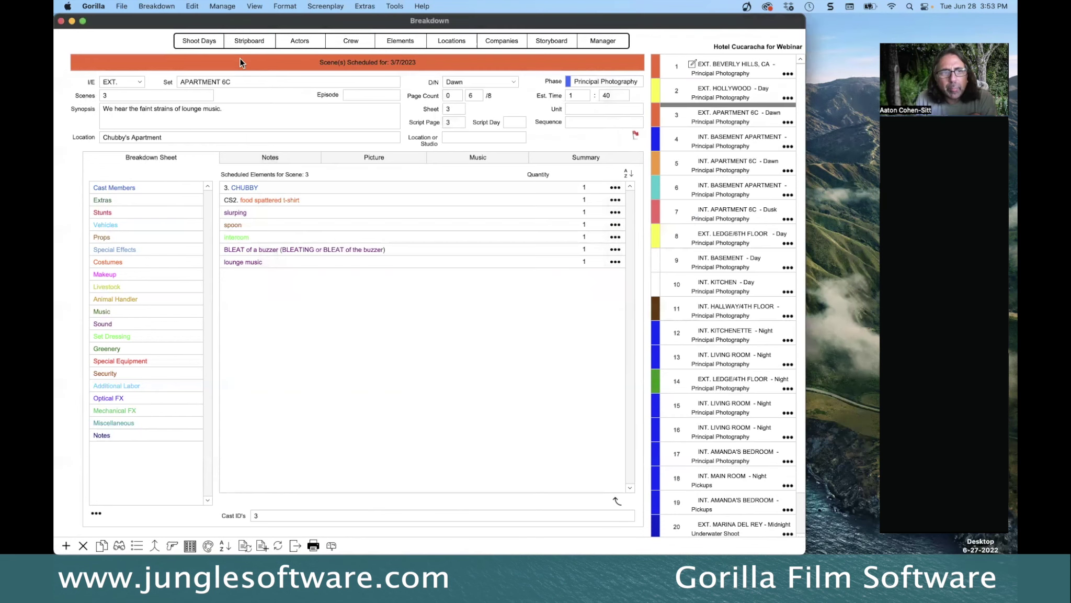
From the March 1, 2023 shoot day, set the scheduling preference so Call Times opened from the calendar default to Crew
click(198, 41)
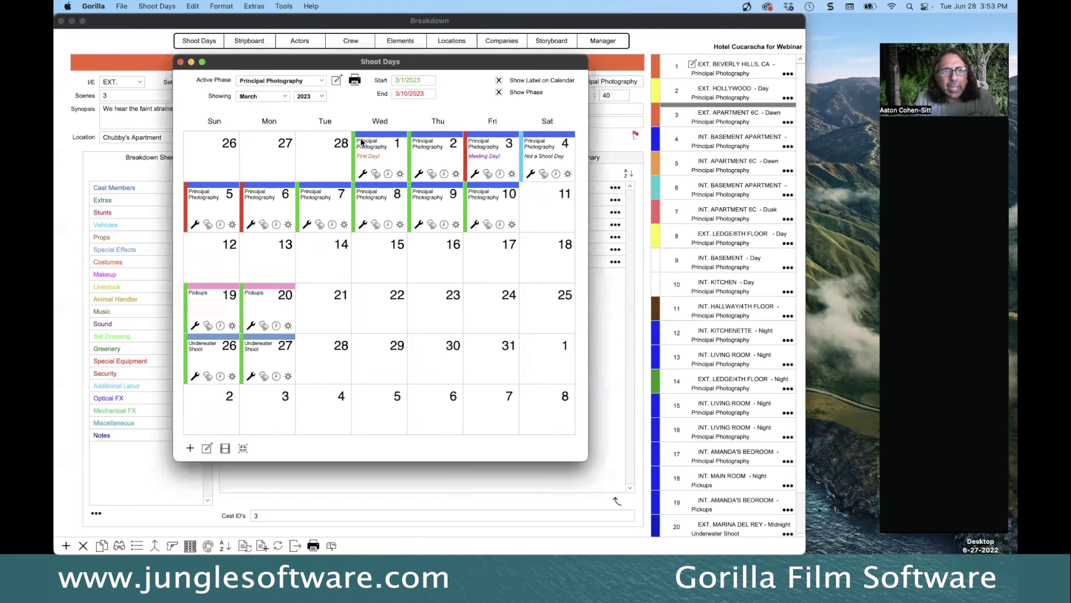
double_click(377, 148)
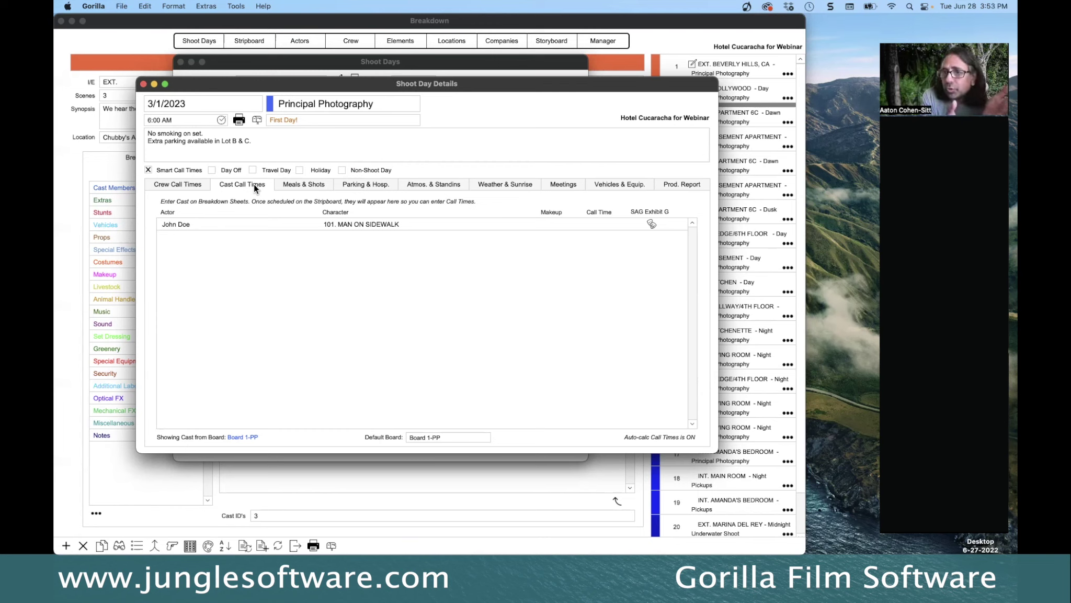
click(206, 5)
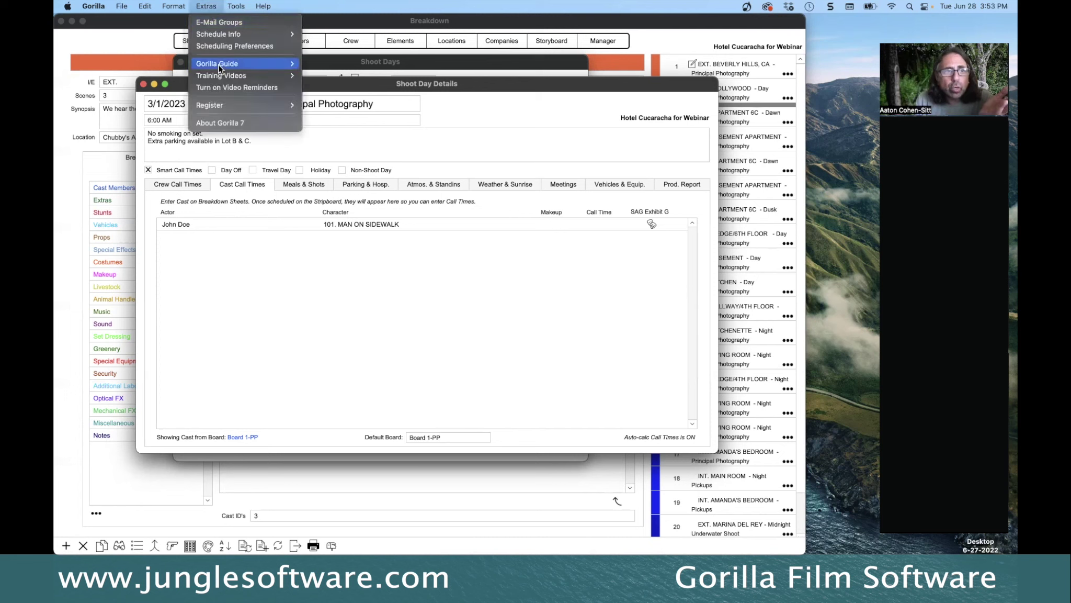
click(219, 46)
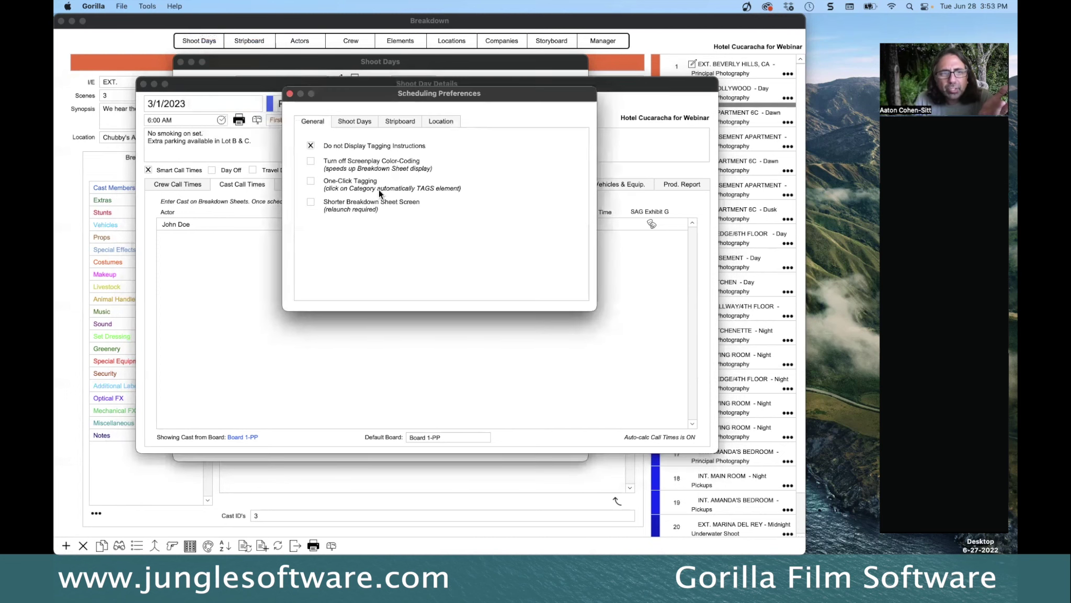
click(352, 125)
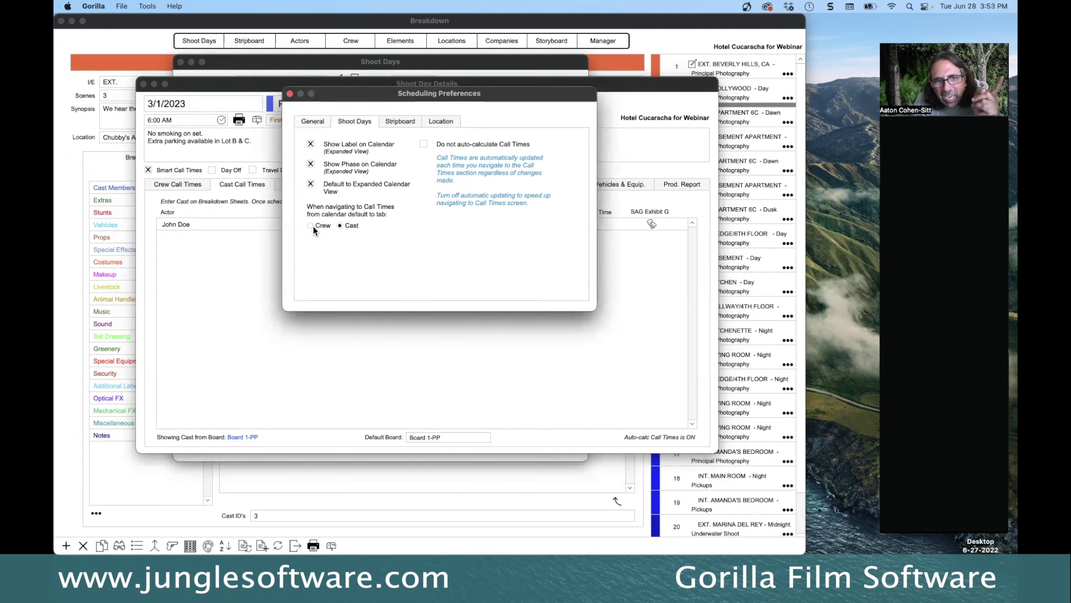
click(290, 93)
click(144, 85)
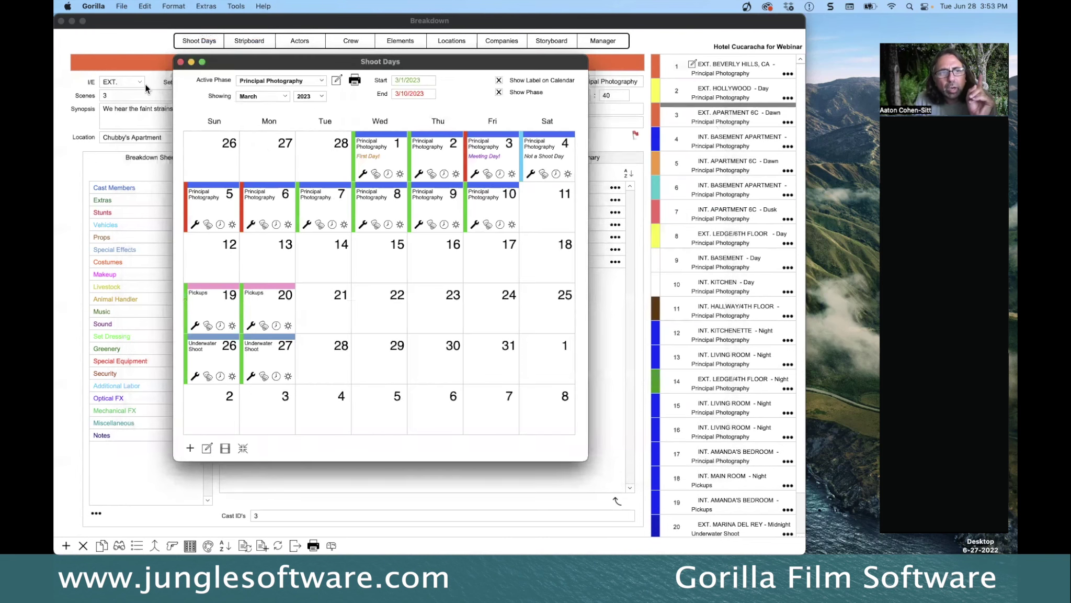
Reopen the March 1 shoot day to check its default call times tab, and review the Shoot Days scheduling preferences
double_click(368, 156)
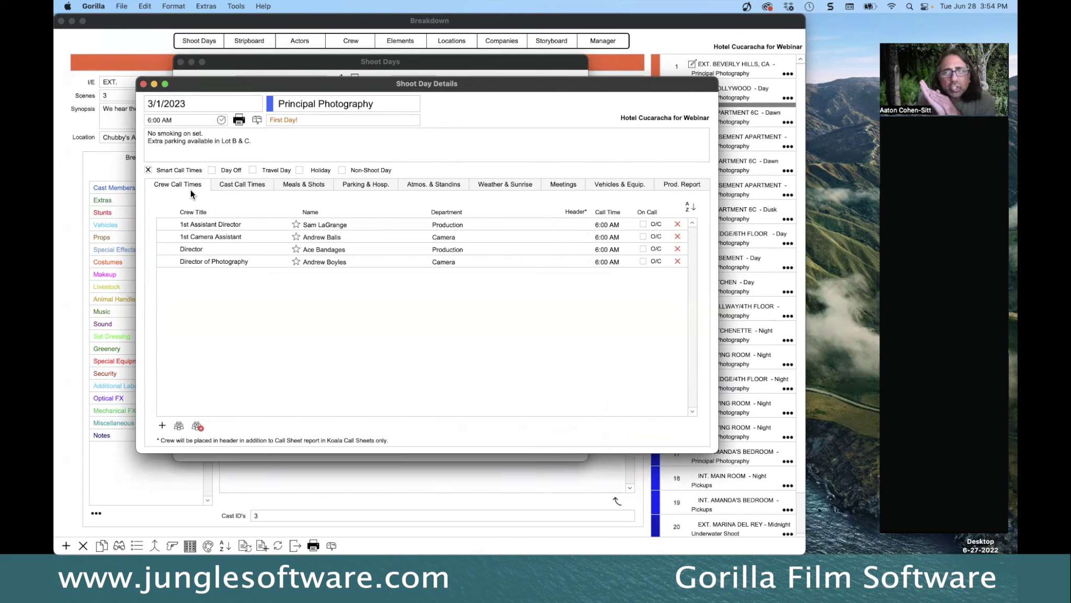
click(202, 7)
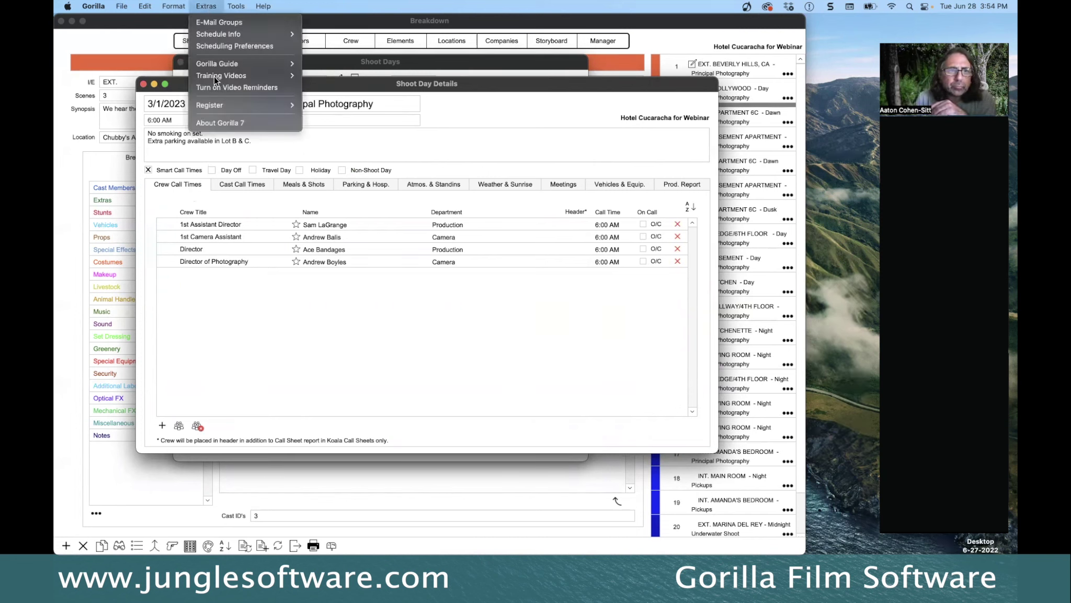
click(527, 222)
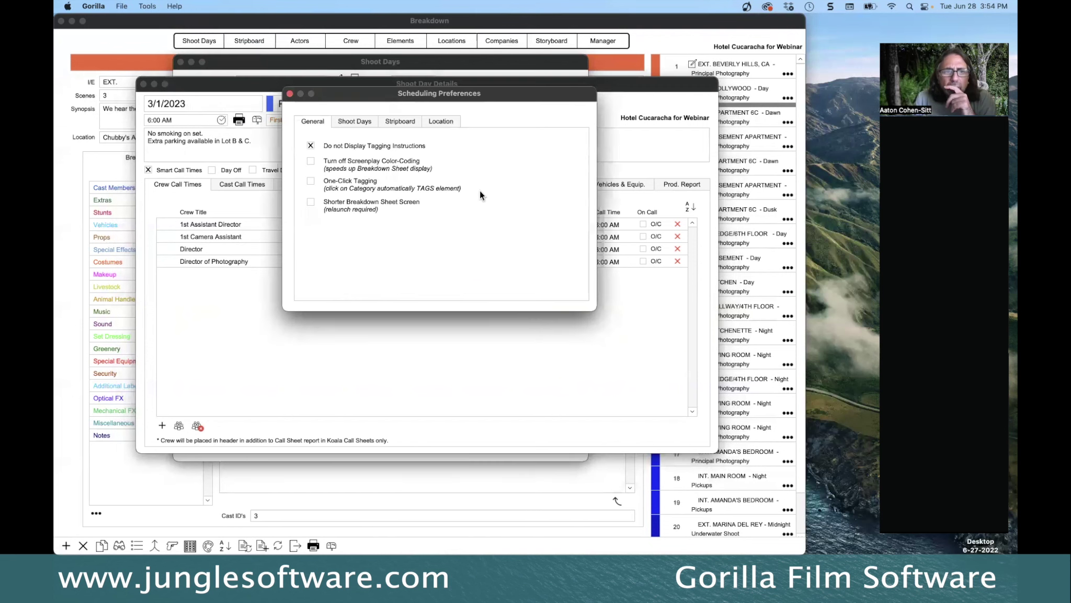
click(329, 134)
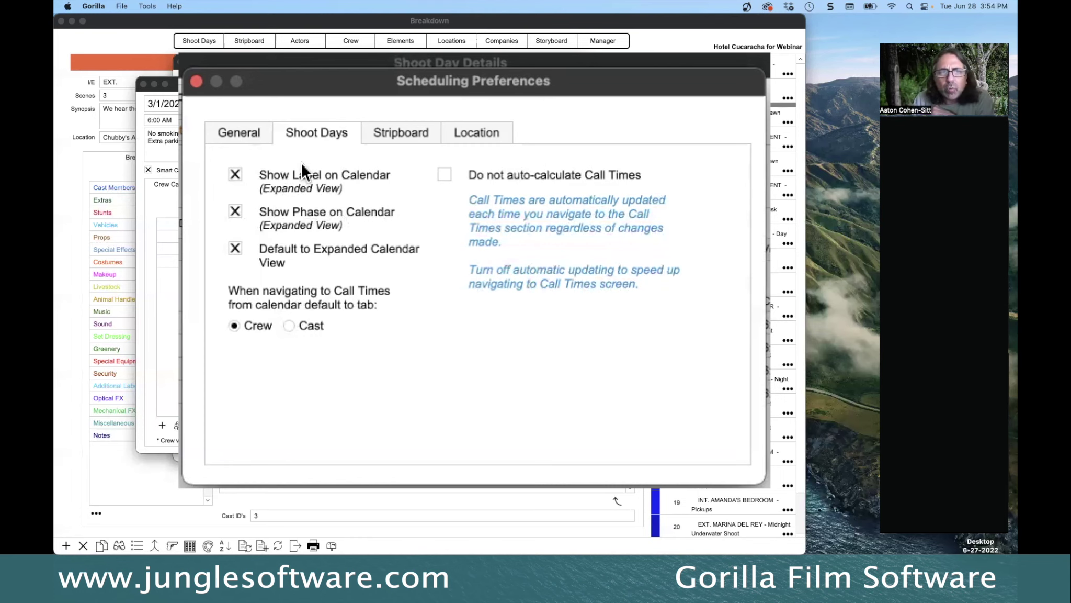
click(196, 82)
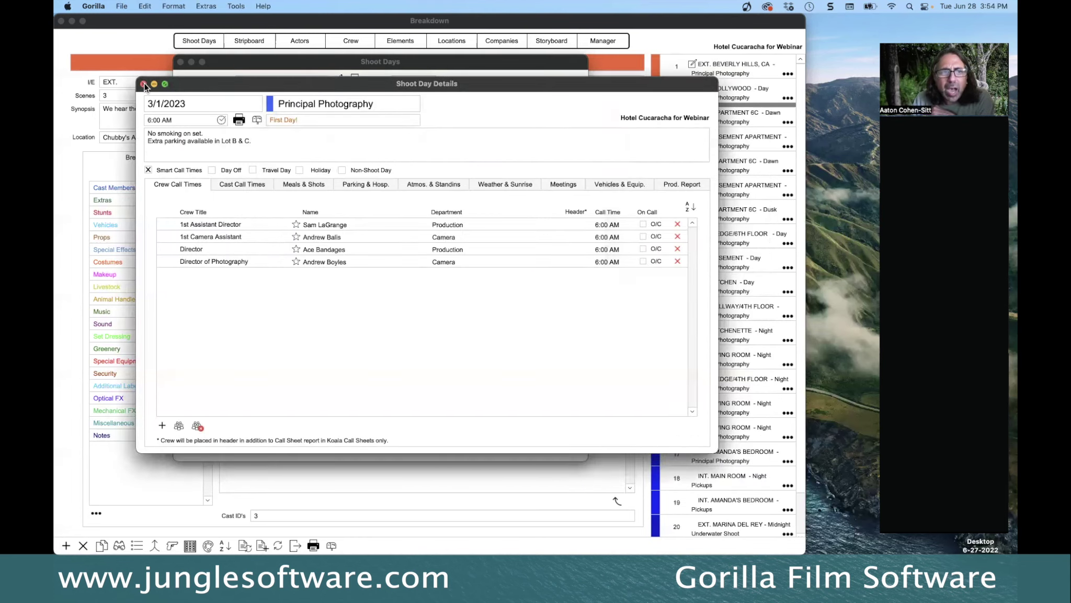
click(143, 84)
click(180, 62)
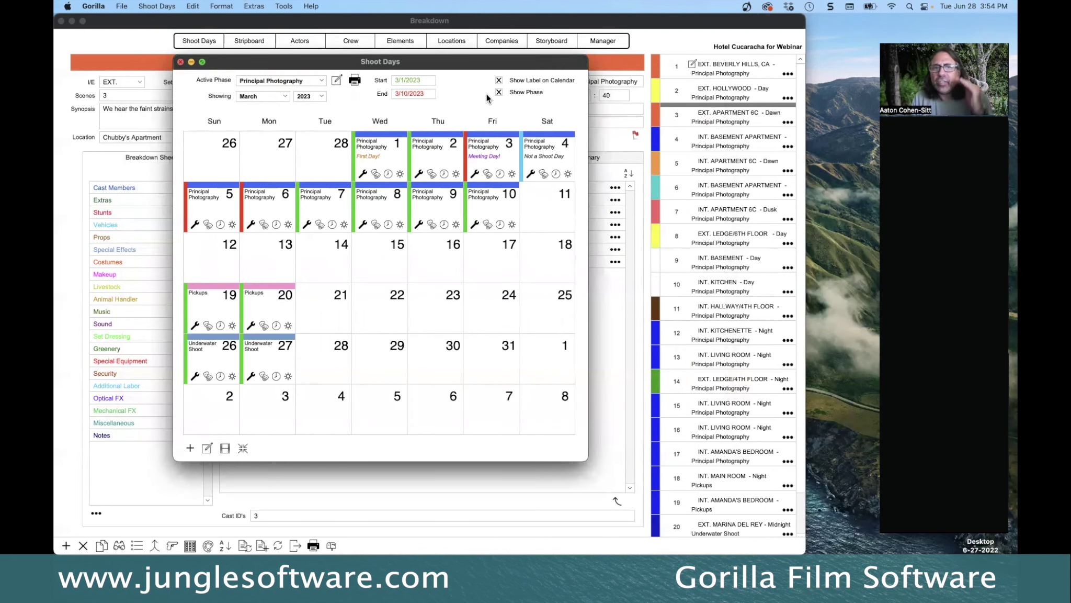
Open the Stripboard and view the element info of the character BARNEY
click(254, 41)
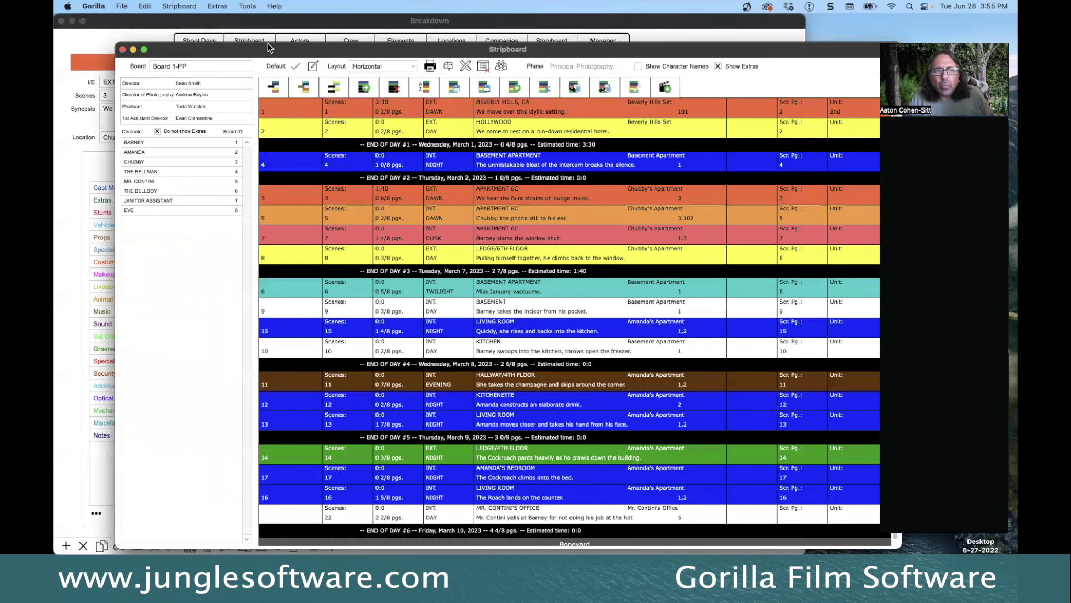
drag(268, 46, 250, 20)
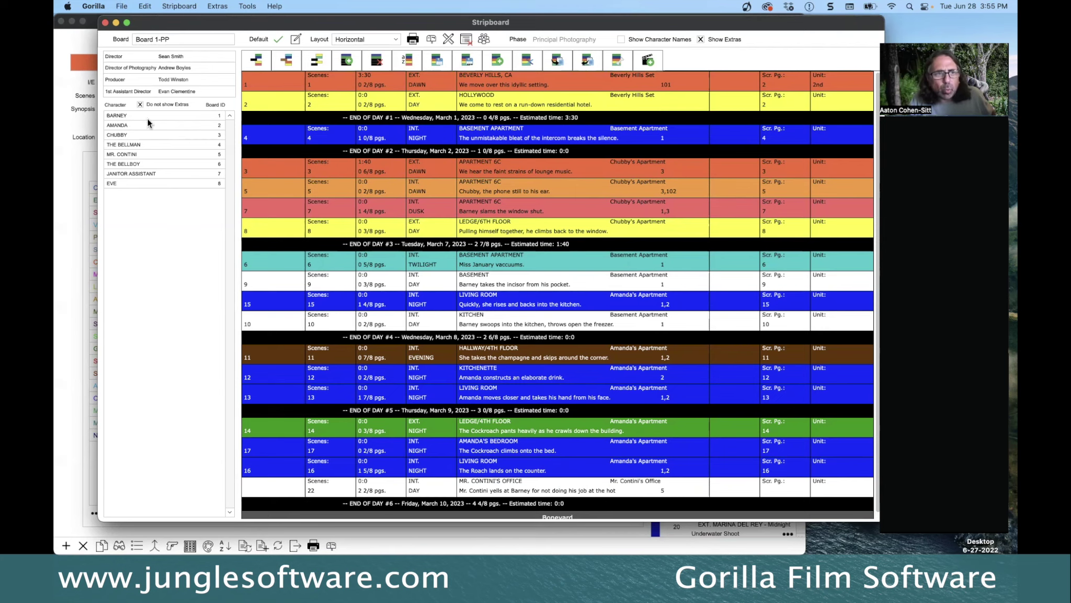
double_click(116, 116)
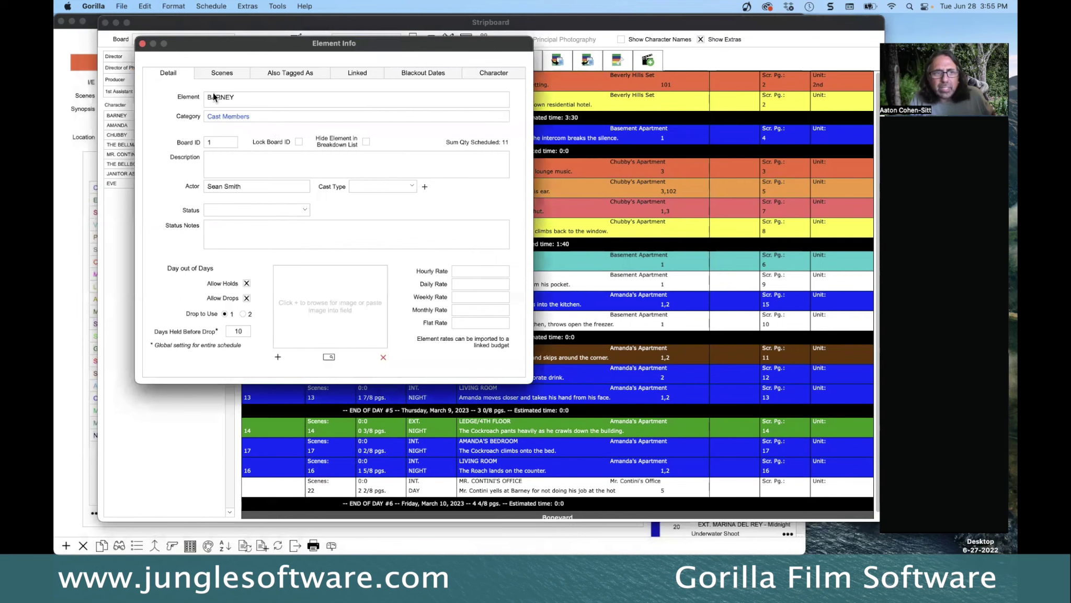
click(142, 45)
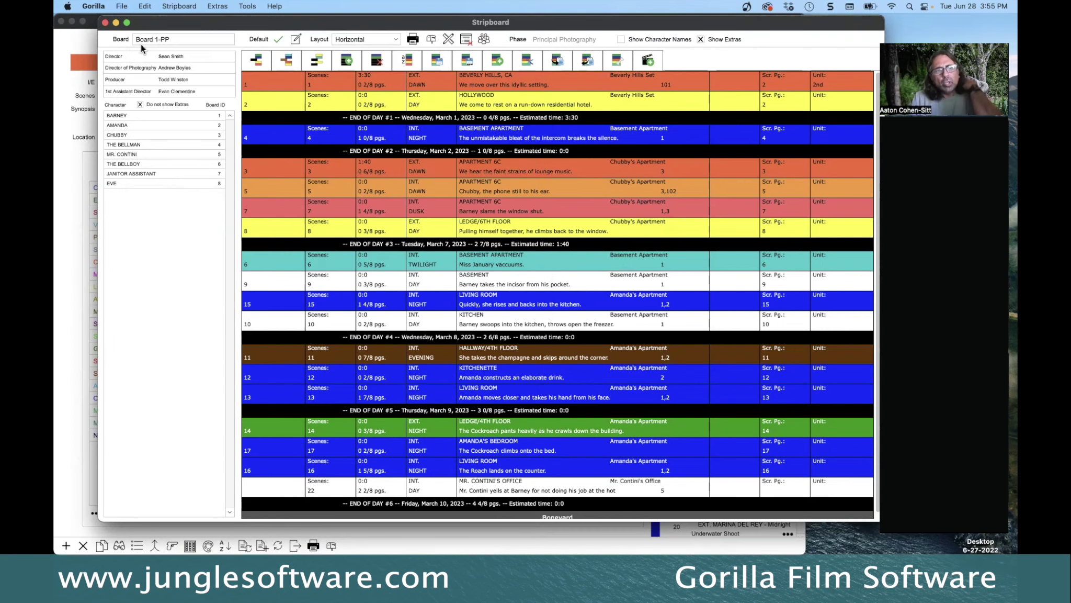
Move the scene 3 APARTMENT 6C strip to the end of Day 1, after scene 2, and save the board
click(642, 173)
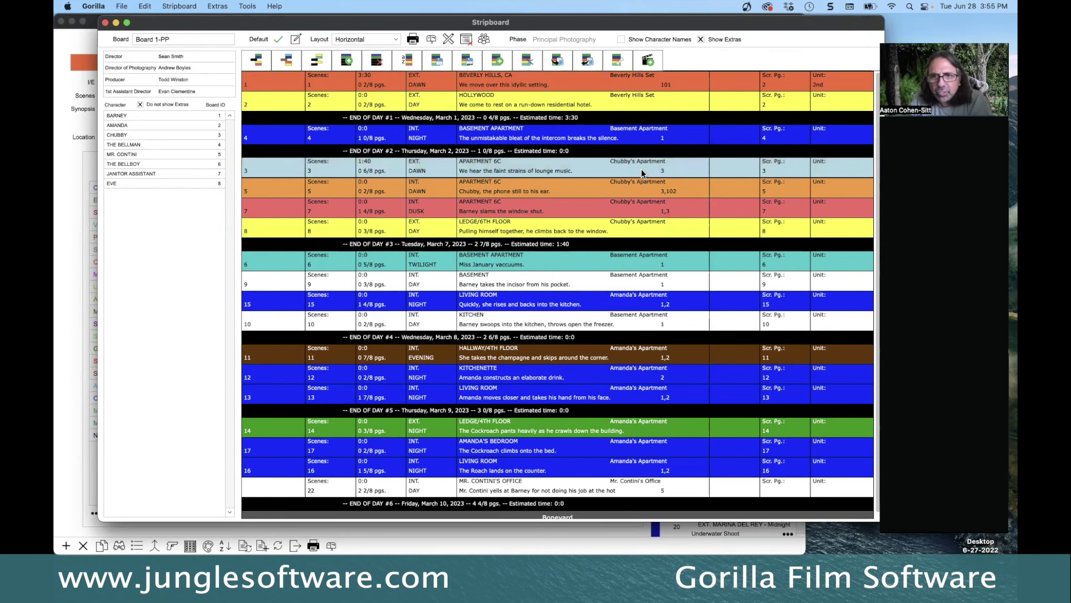
drag(642, 172, 639, 114)
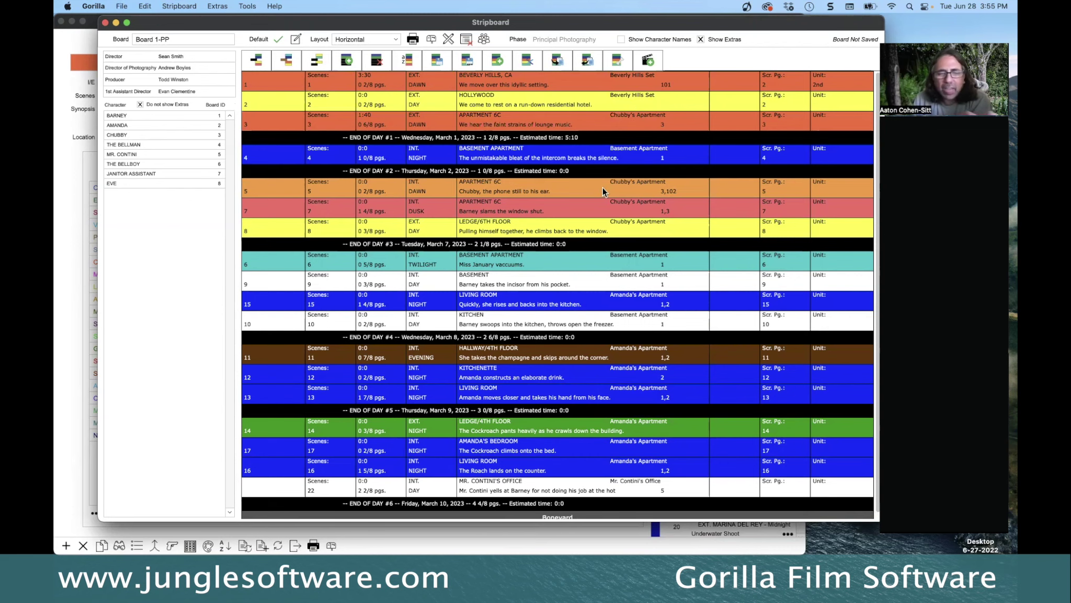
click(439, 60)
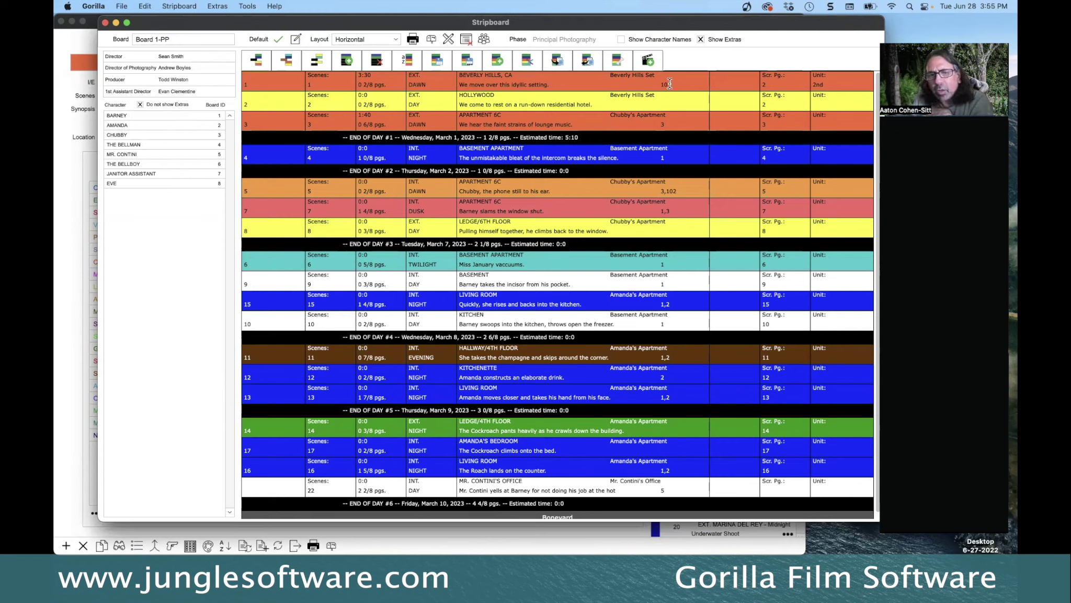
Leave the Stripboard and check the cast call times of the March 1 shoot day
click(105, 23)
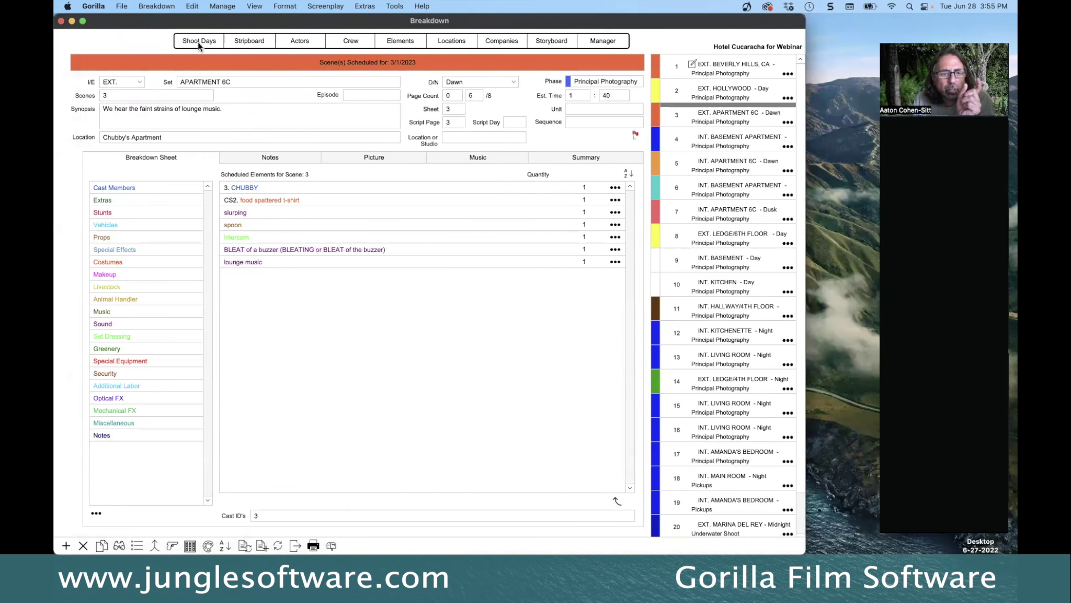
click(198, 42)
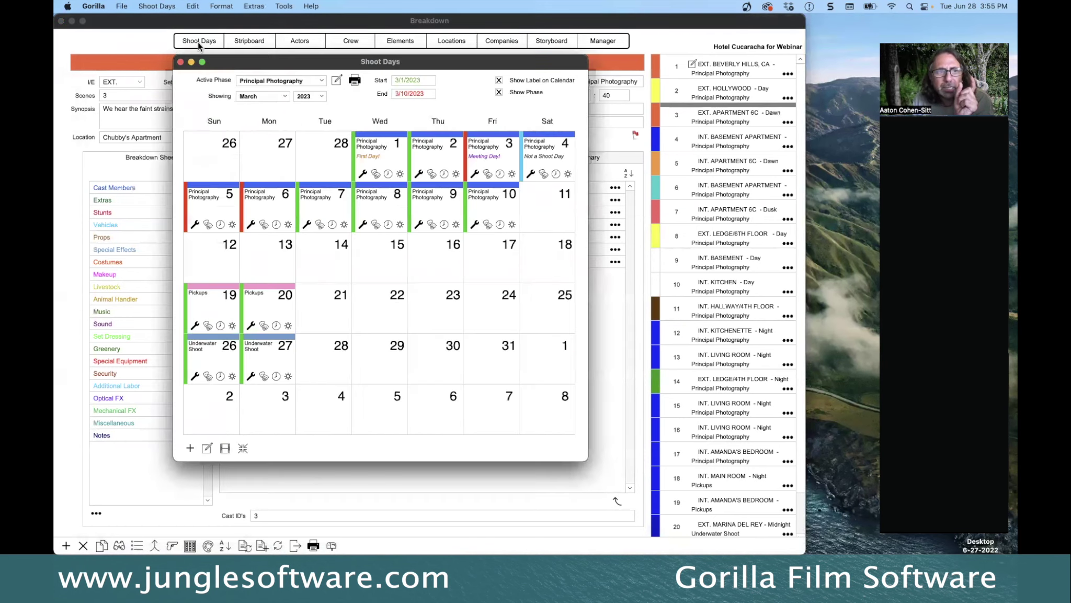
double_click(382, 149)
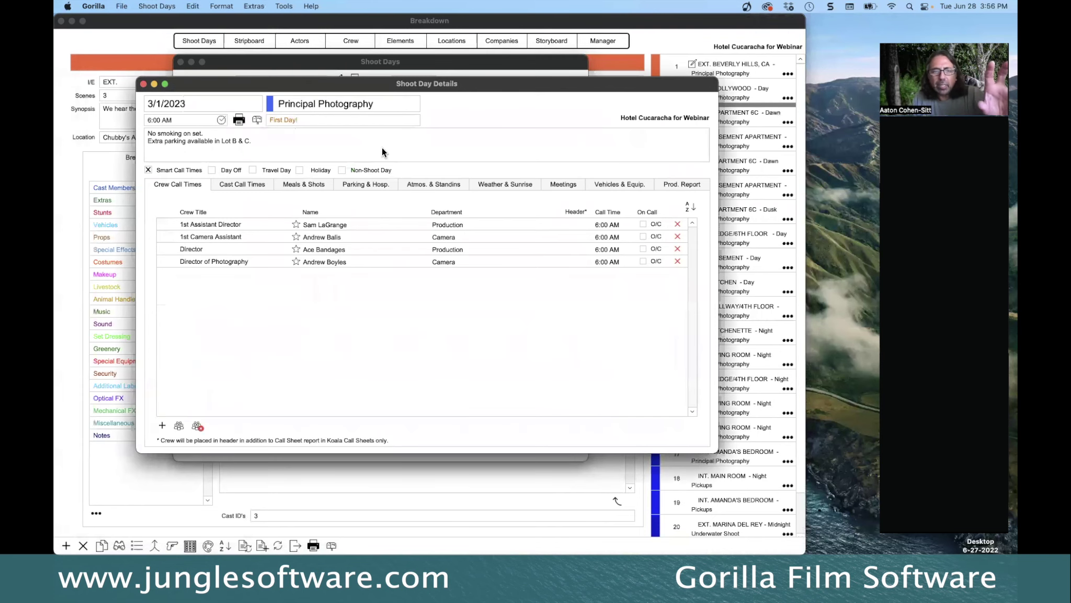
click(241, 185)
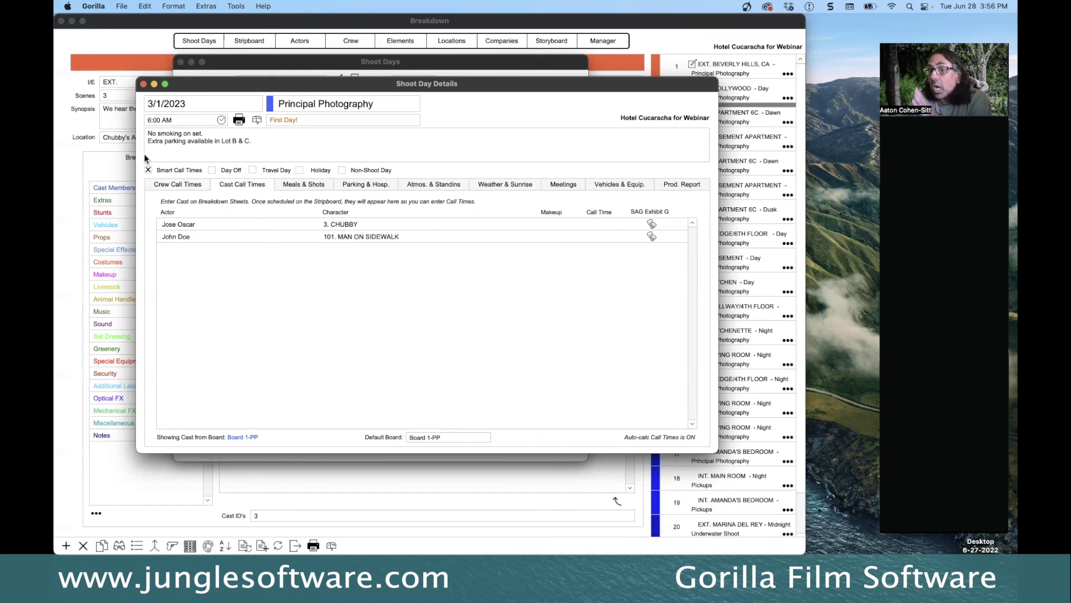
click(144, 84)
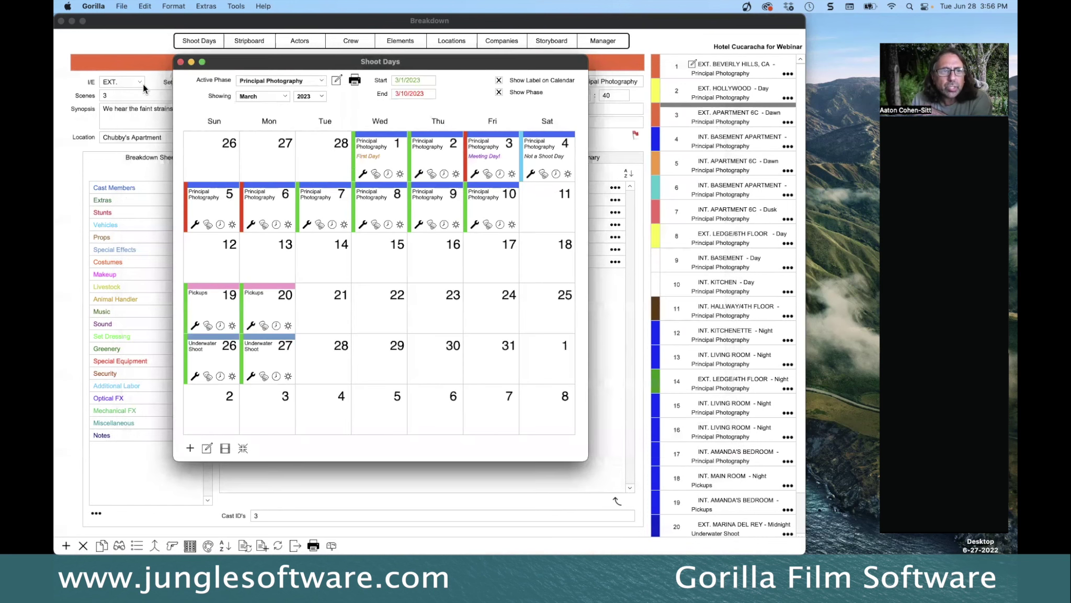
From the March 1 shoot day, enable the "Do not auto-calculate Call Times" scheduling preference and return to the calendar
double_click(374, 158)
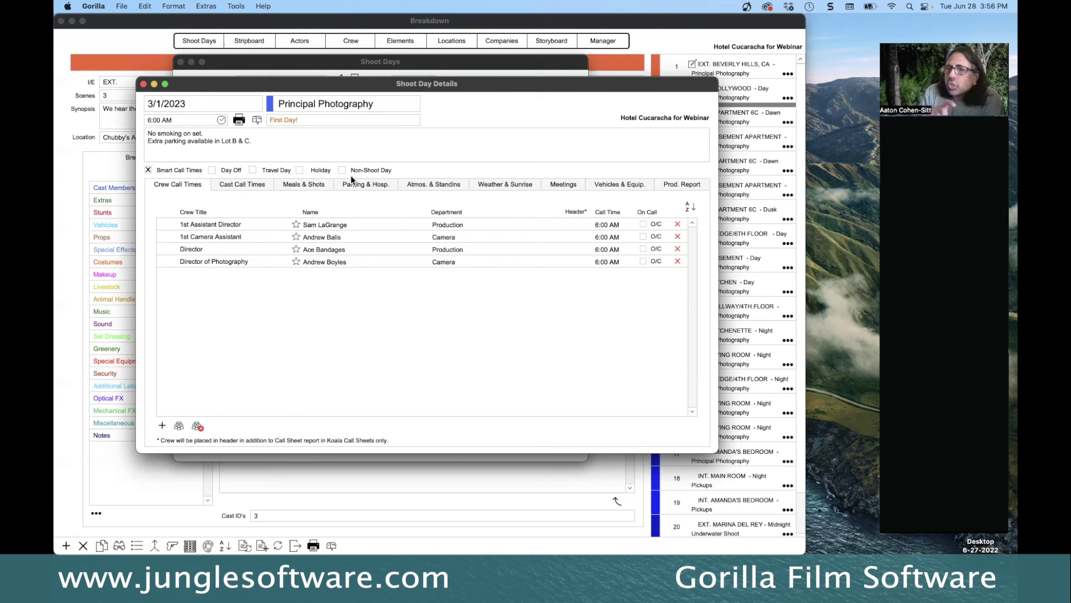
click(206, 6)
click(217, 47)
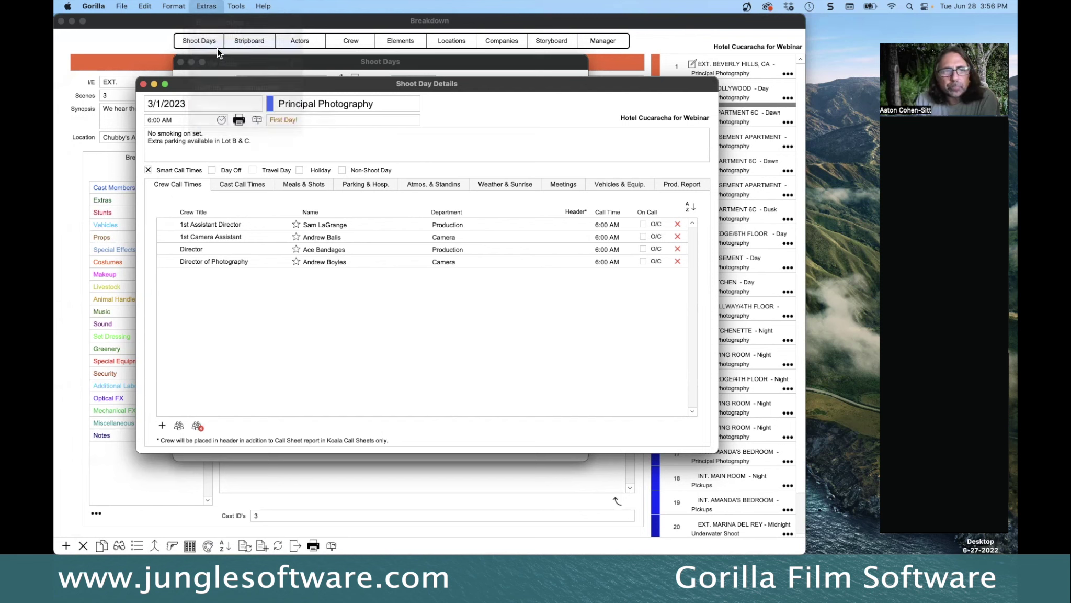
click(355, 122)
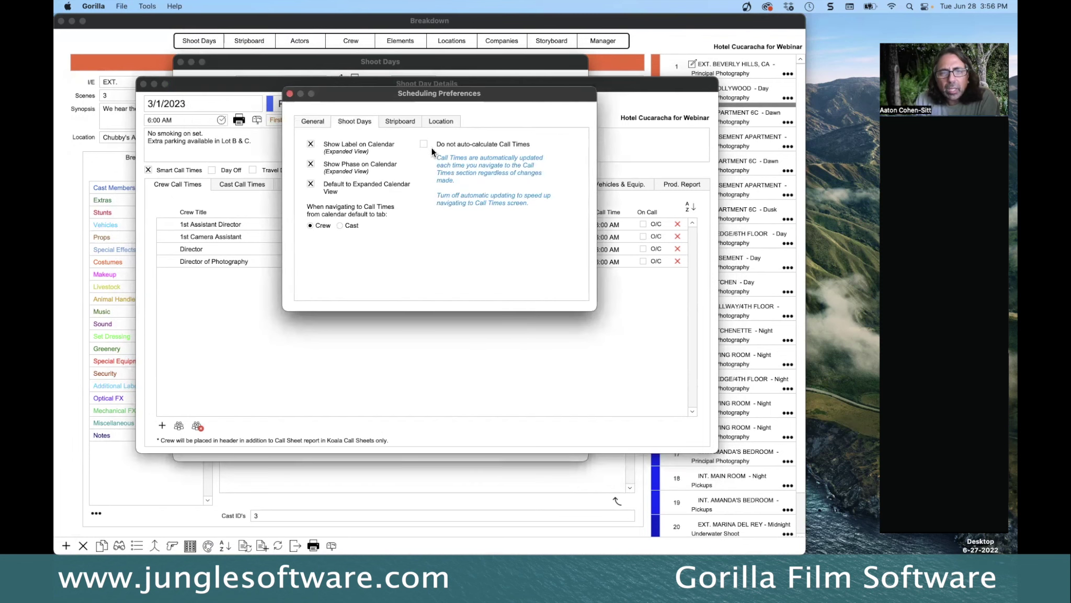
click(423, 144)
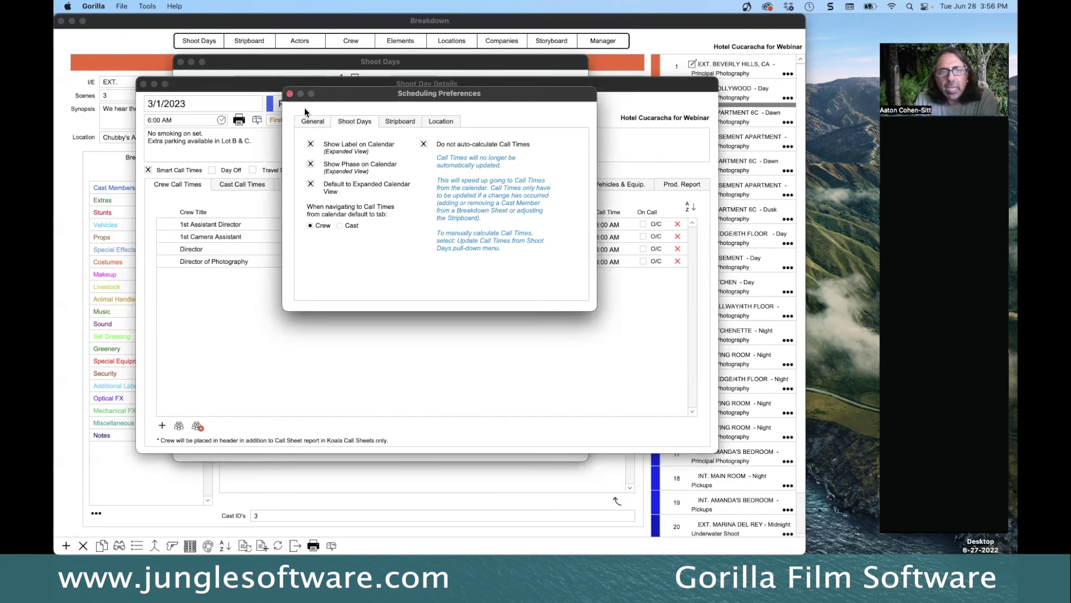
click(290, 94)
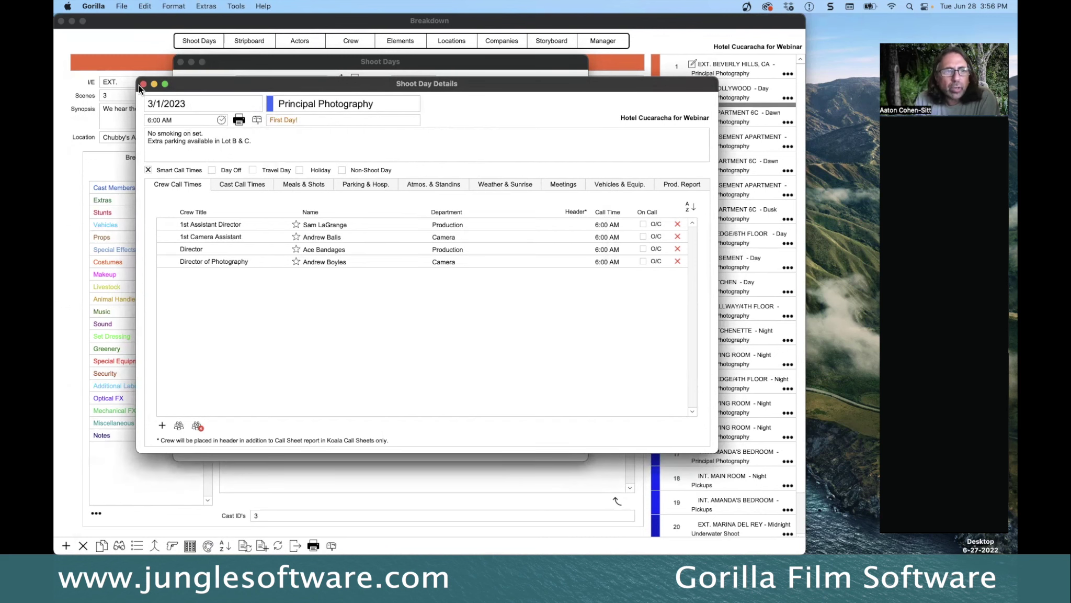
key(super+w)
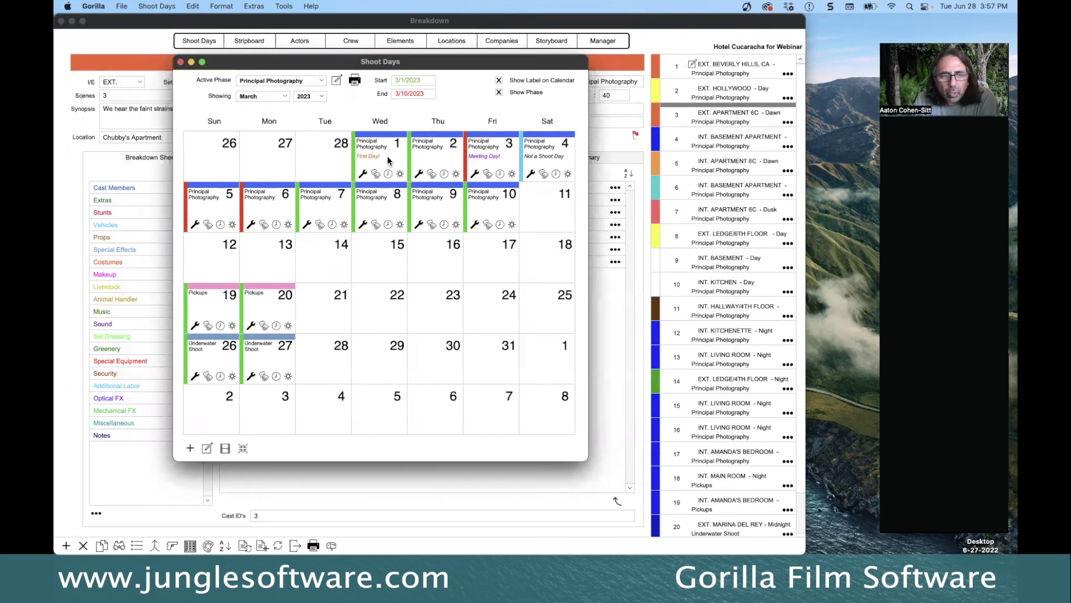
Open the details of the March 1 shoot day and view the available options for updating cast call times
double_click(387, 156)
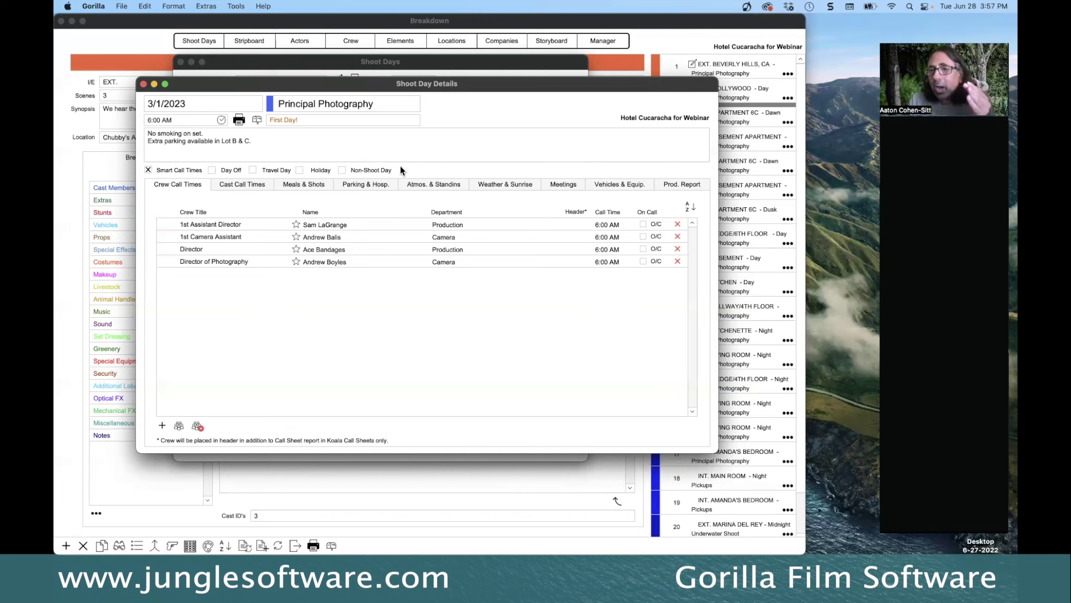
click(121, 6)
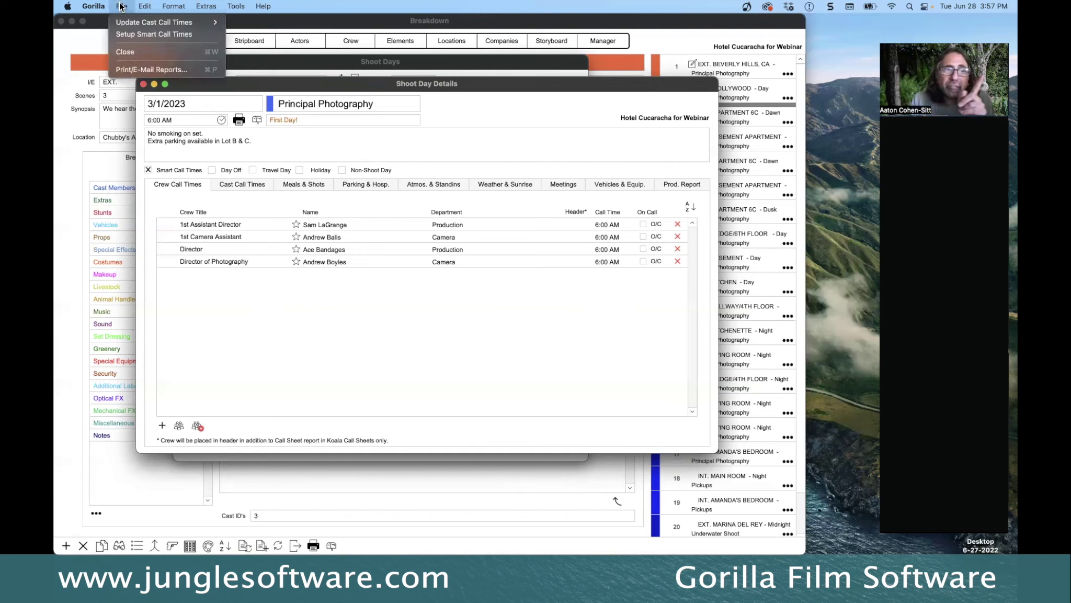
mouse_move(128, 22)
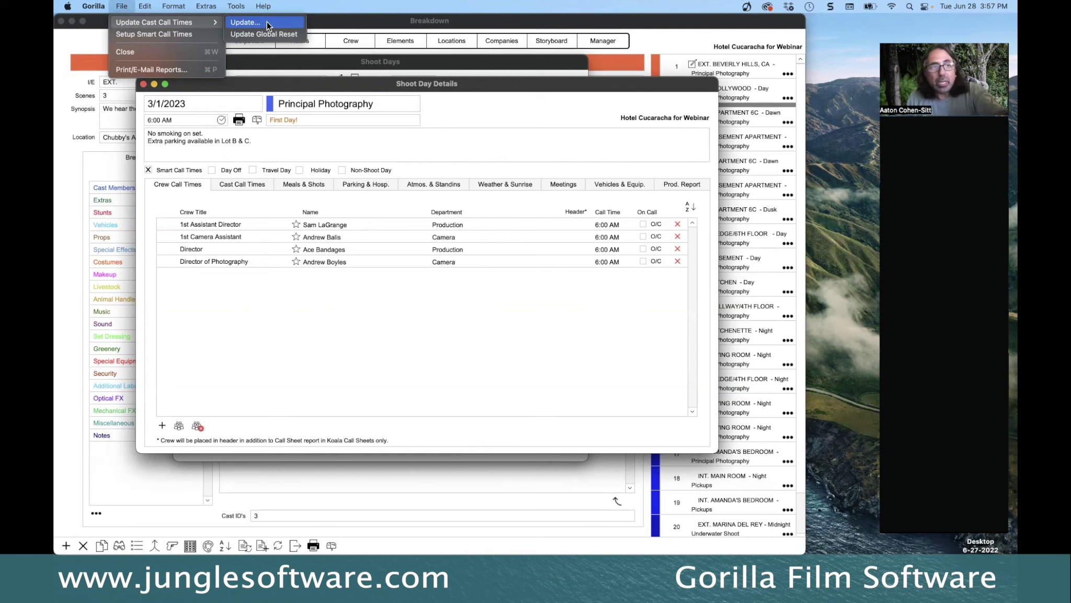
click(305, 140)
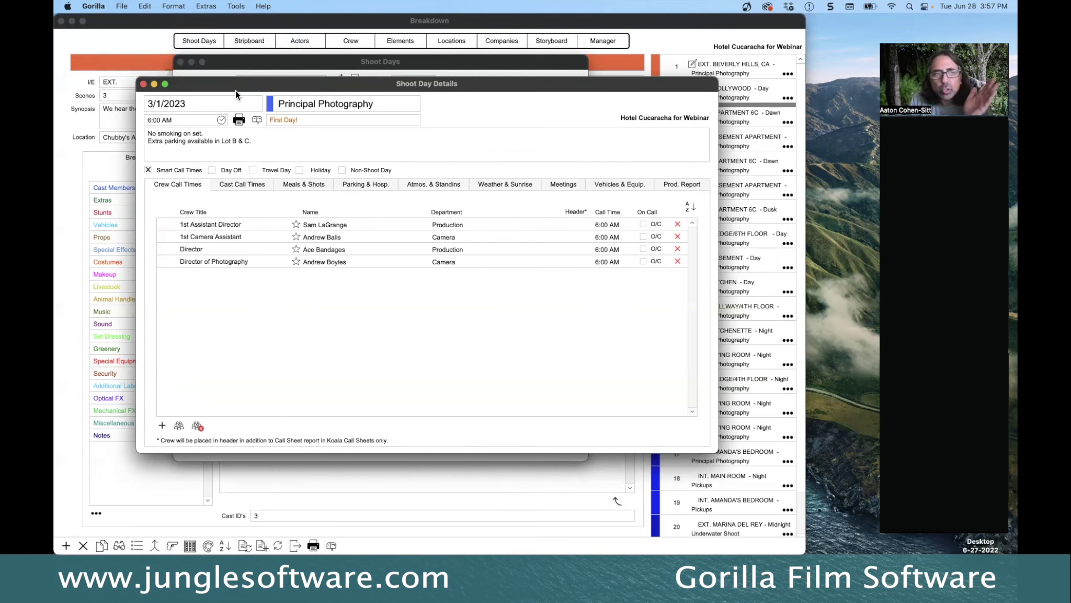
Switch the shoot day details to 3/2/2023 and check its cast call times
click(206, 102)
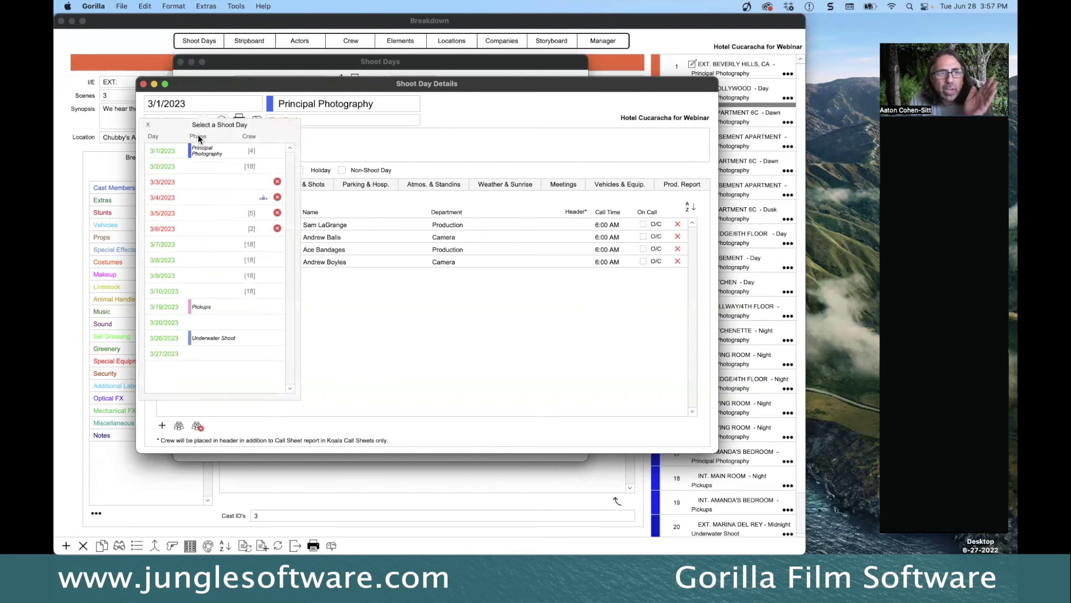
click(162, 167)
click(240, 185)
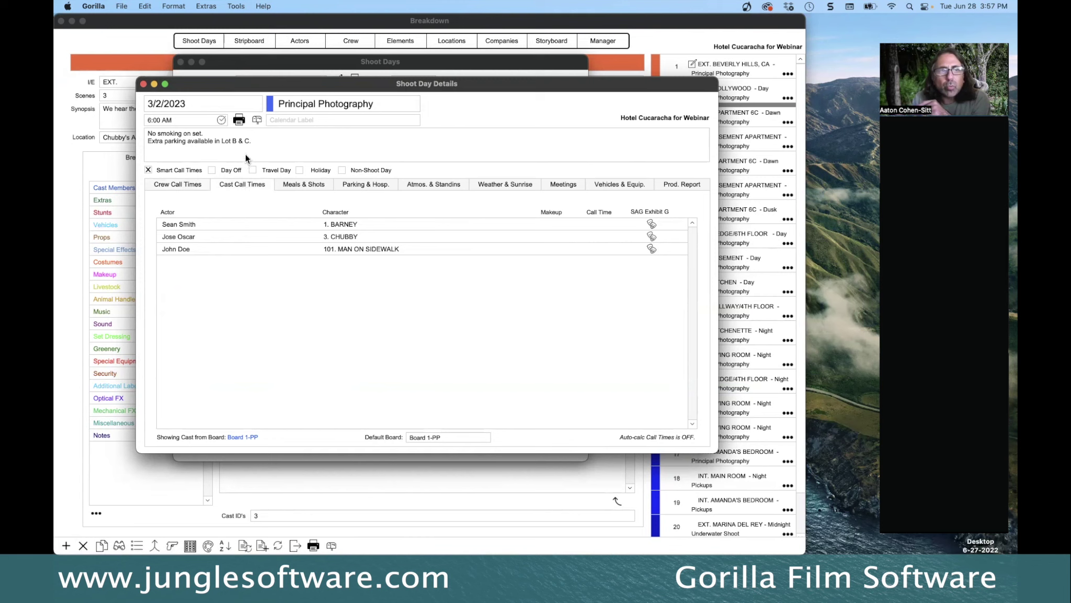
Review the Shoot Days, Stripboard and Location scheduling preferences, including the Stripboard display zoom levels, and close the preferences
click(204, 7)
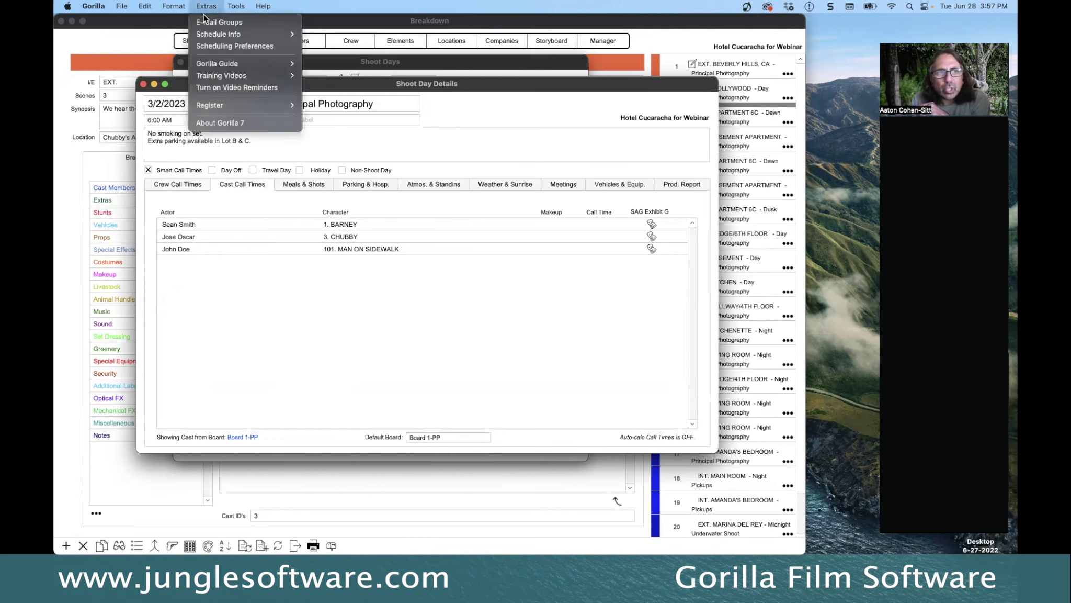
click(233, 47)
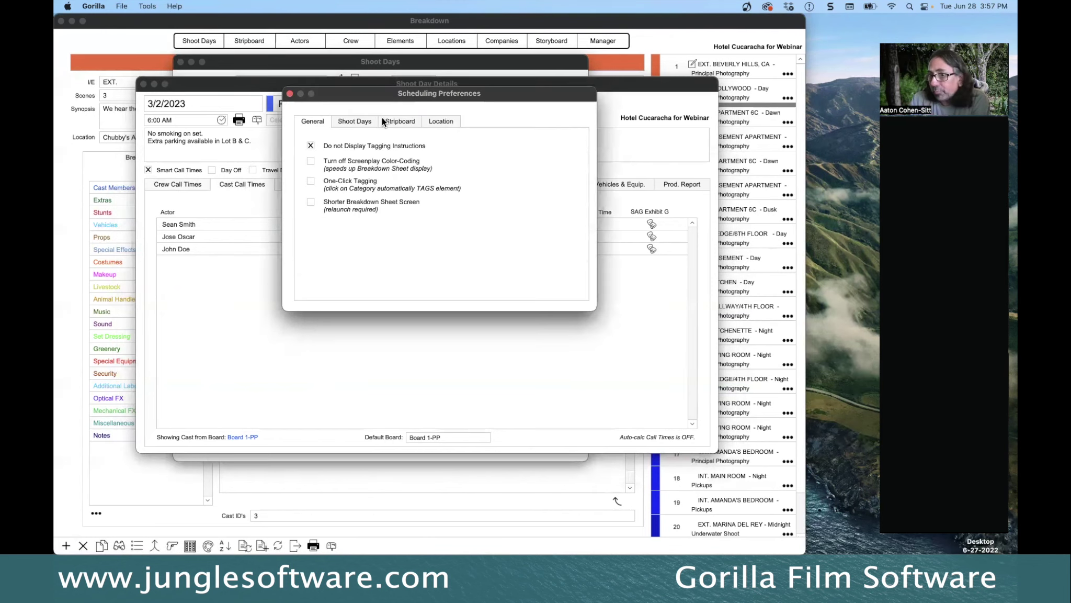
click(366, 122)
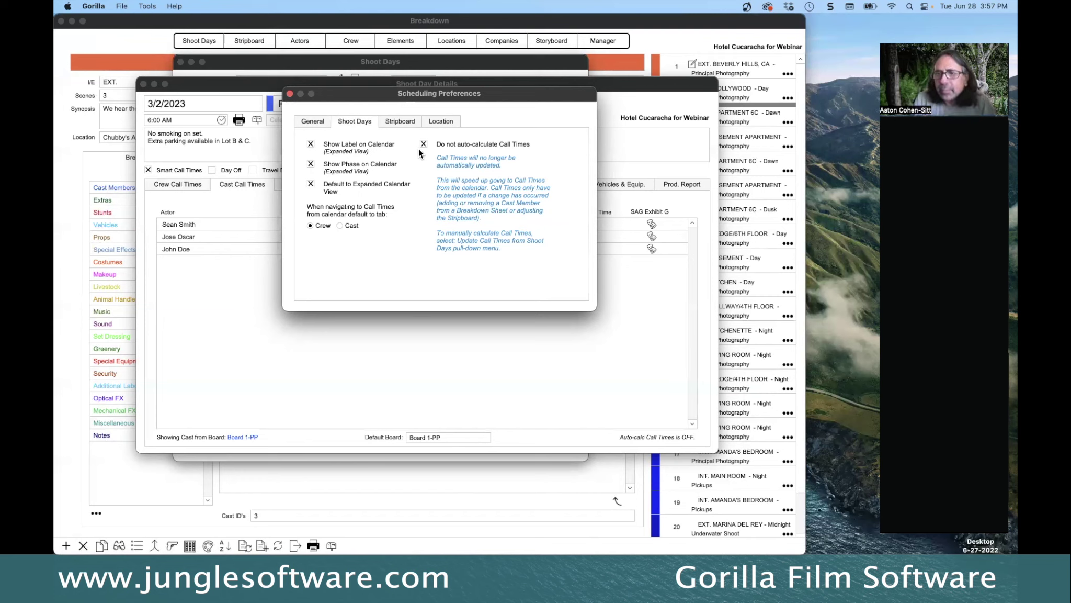
click(408, 121)
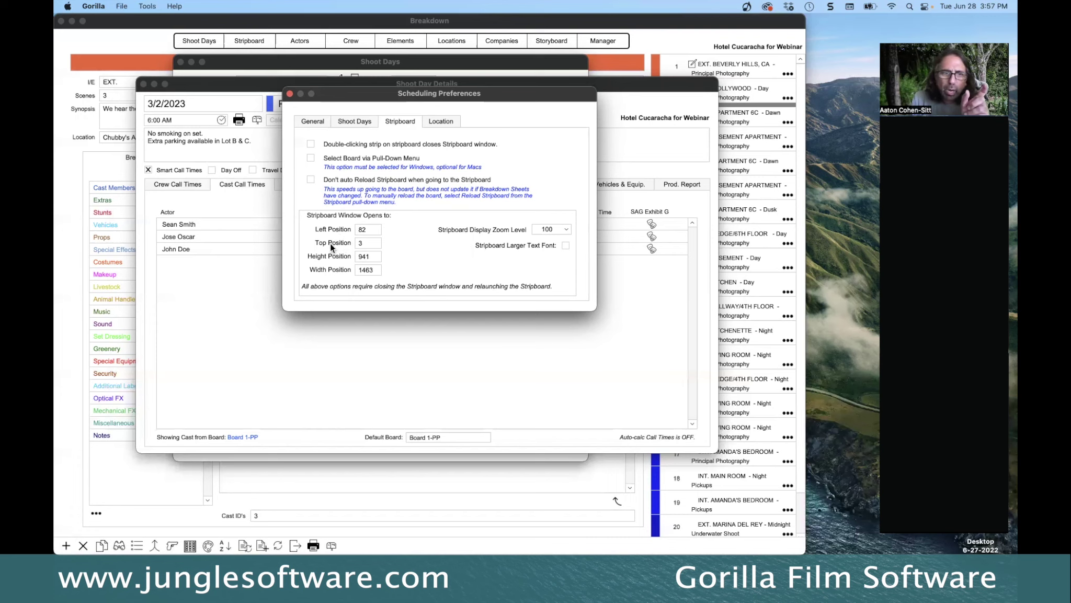
click(565, 230)
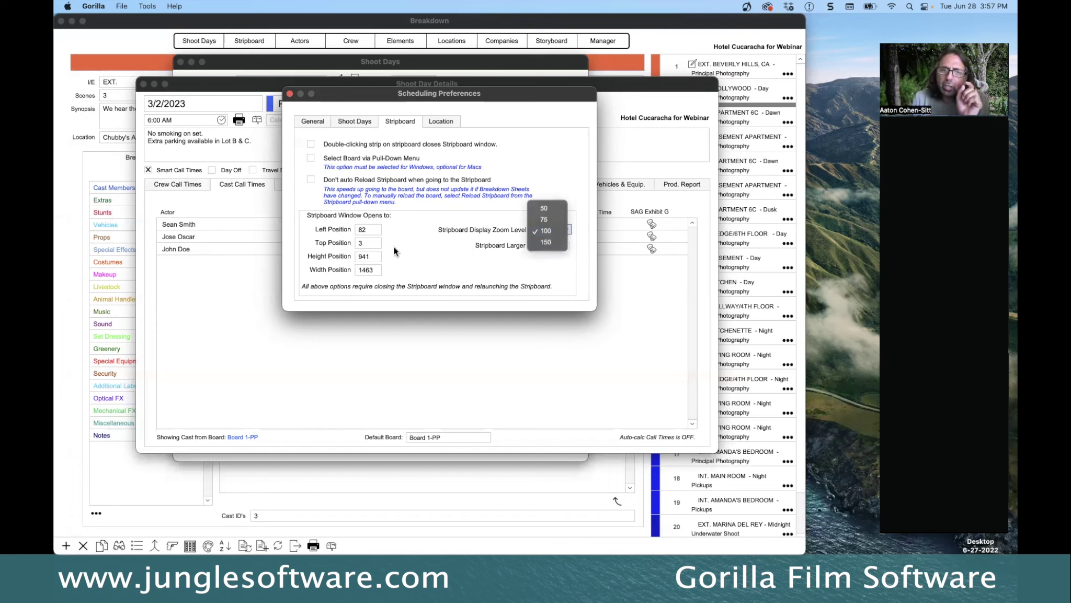
click(511, 245)
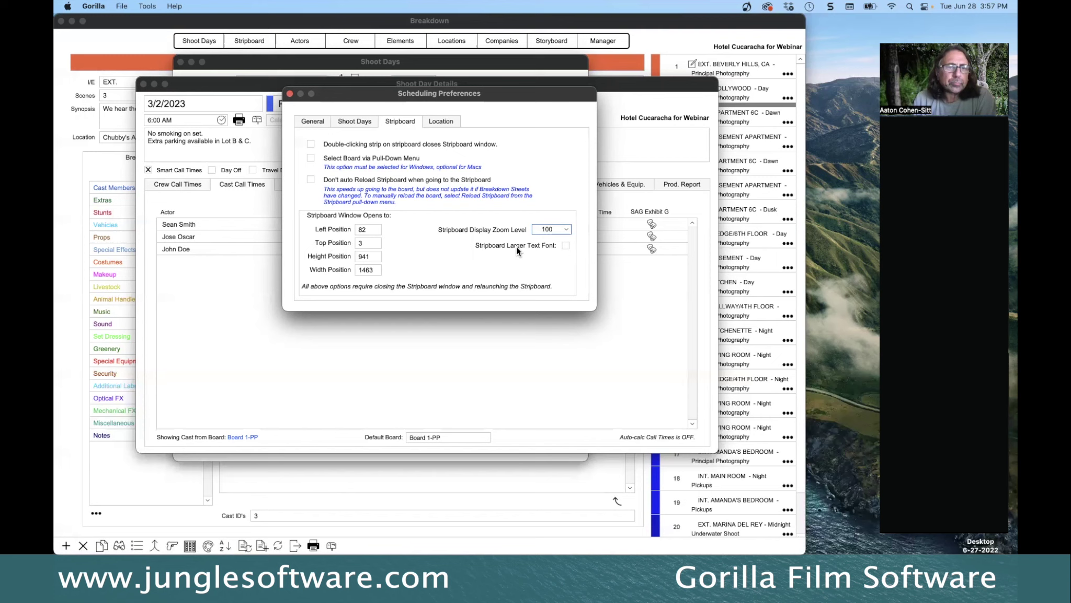
click(445, 121)
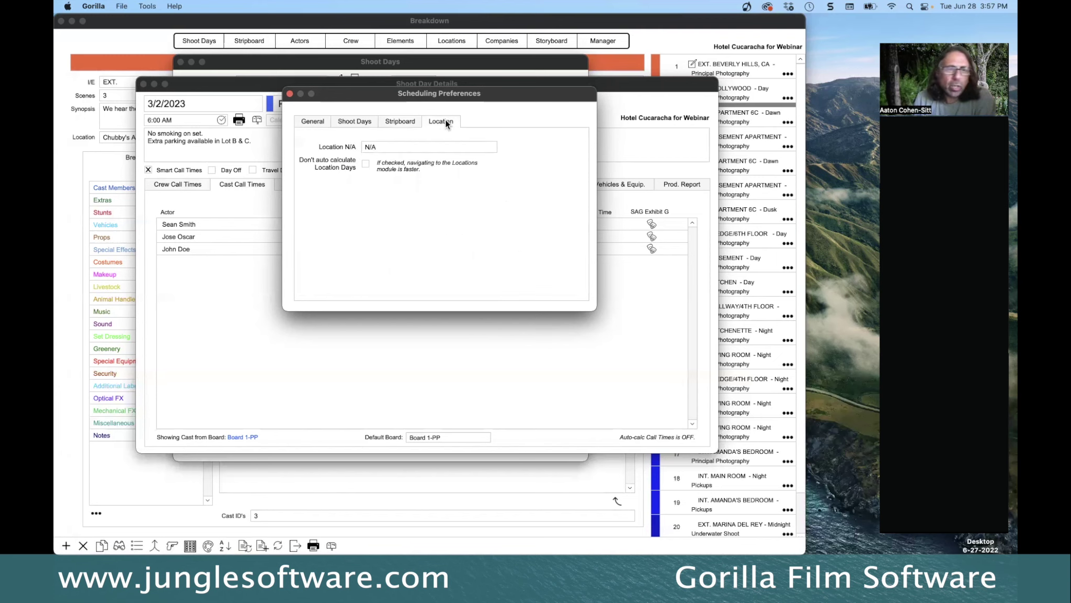
click(290, 94)
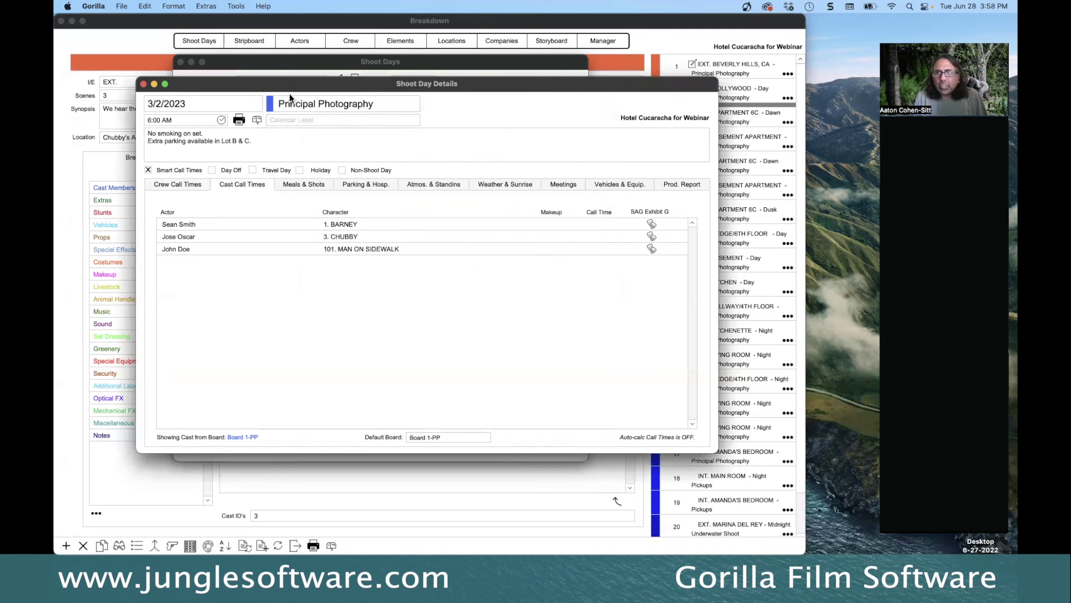
Switch to the PowerPoint slide show, advance to slide #17 on customizing the Stripboard, and return to Gorilla
key(super+Tab)
click(475, 306)
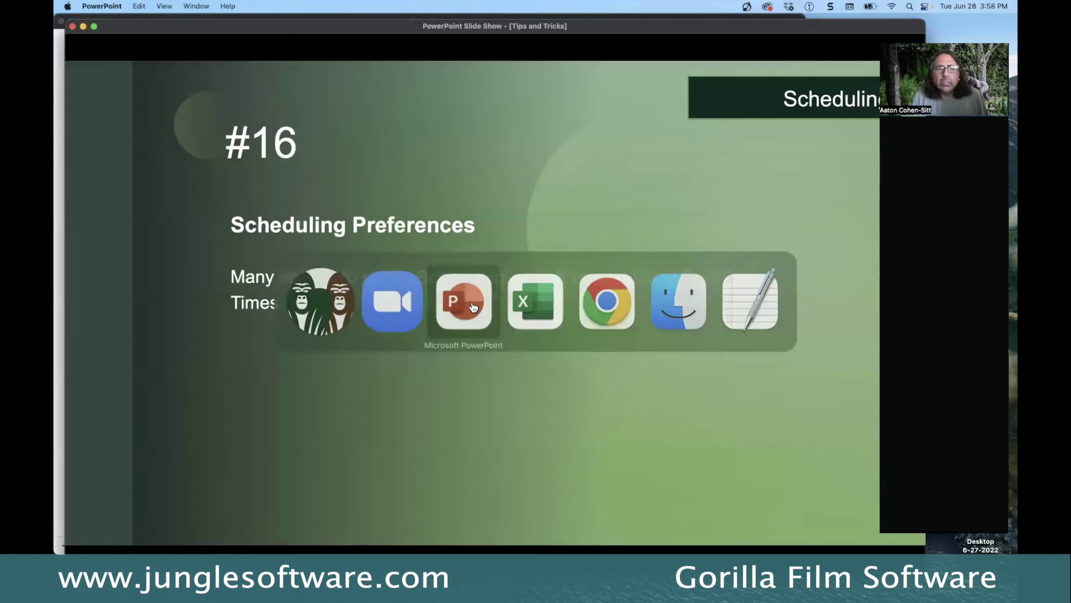
key(Right)
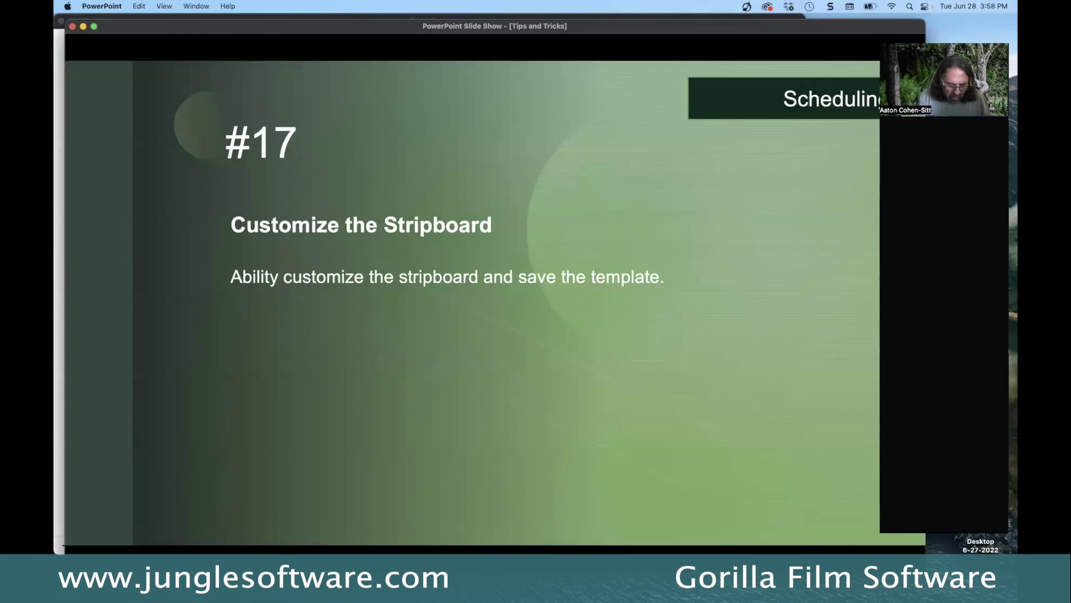
key(super+Tab)
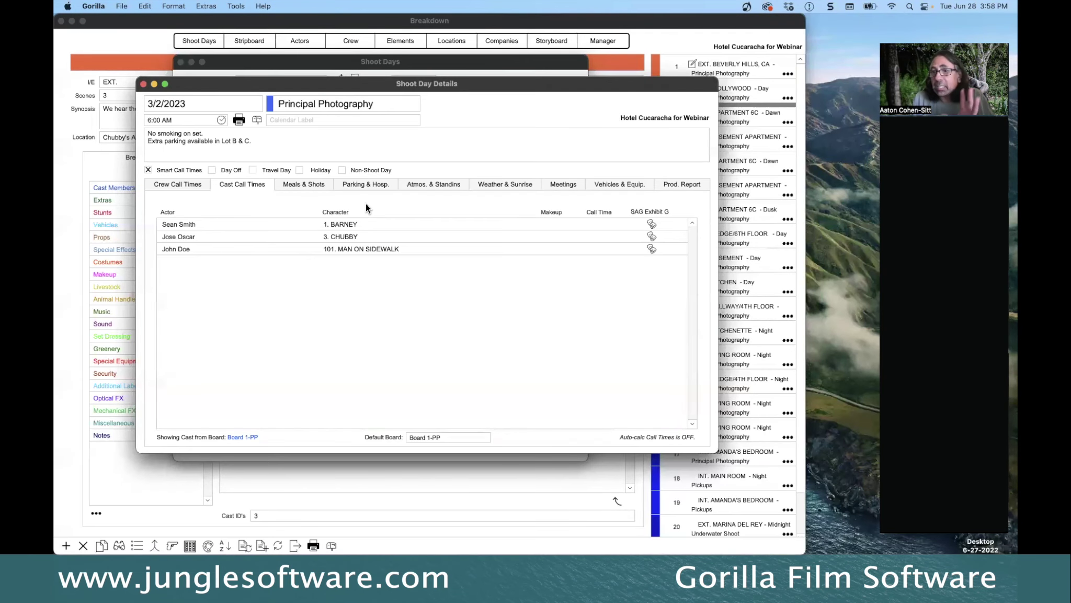
Close the shoot day details and the Shoot Days calendar, and open the Stripboard
click(143, 84)
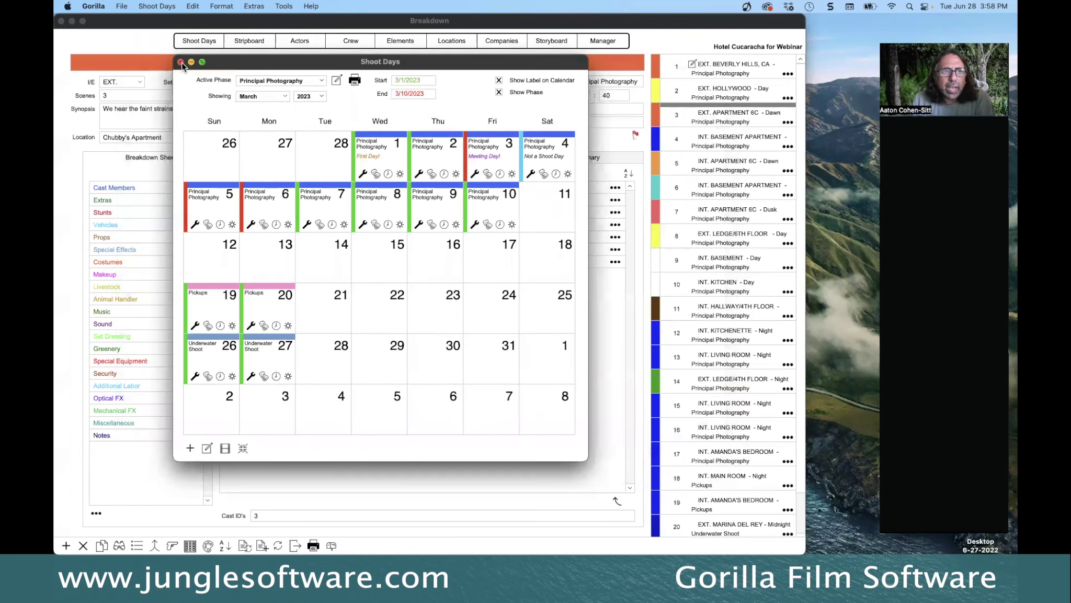
click(181, 63)
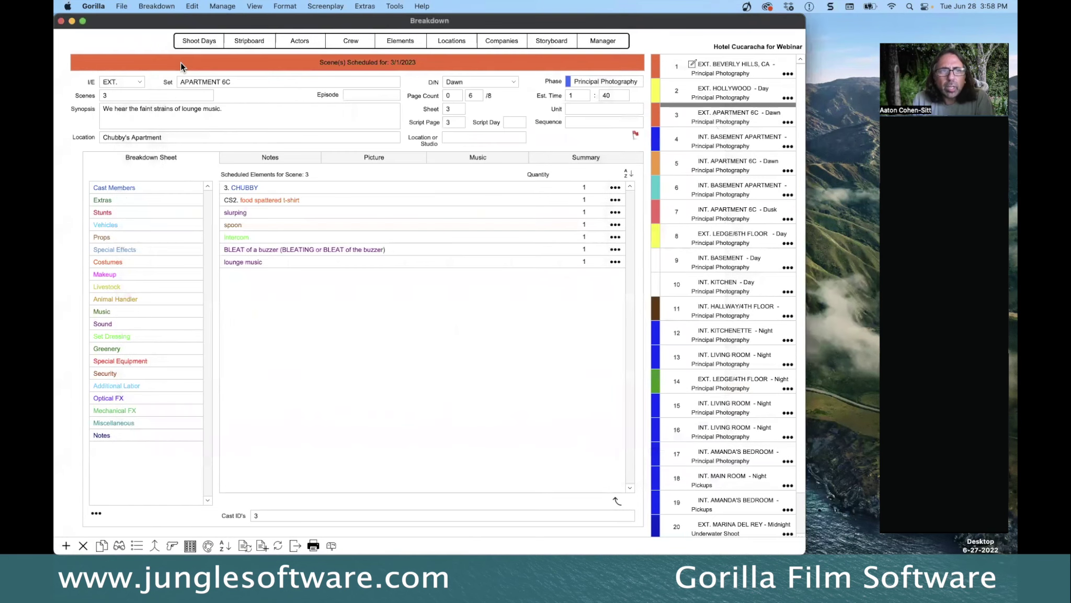
click(242, 41)
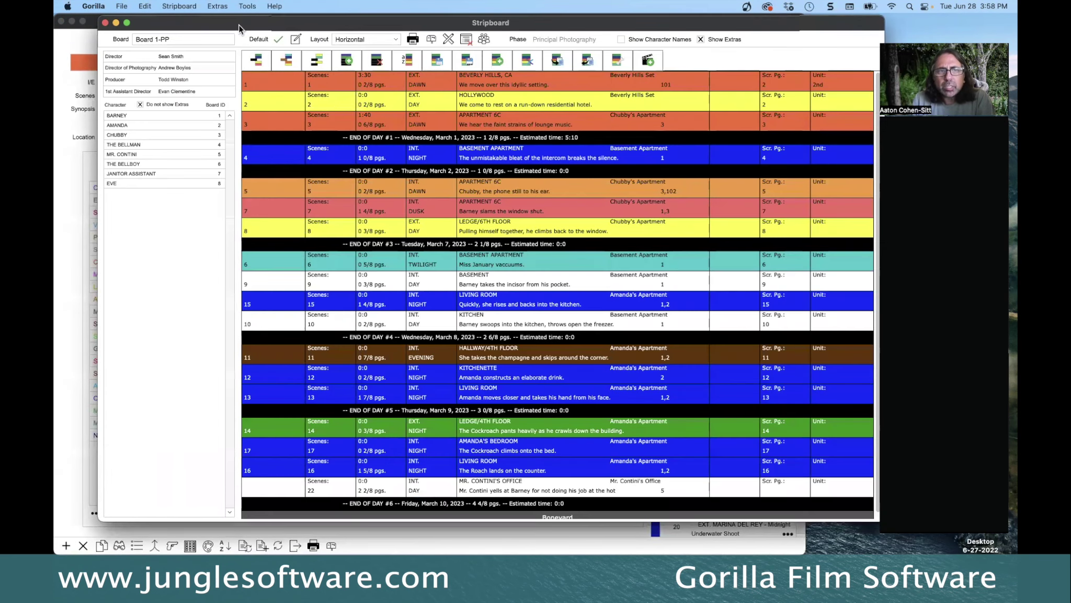
drag(239, 24, 243, 41)
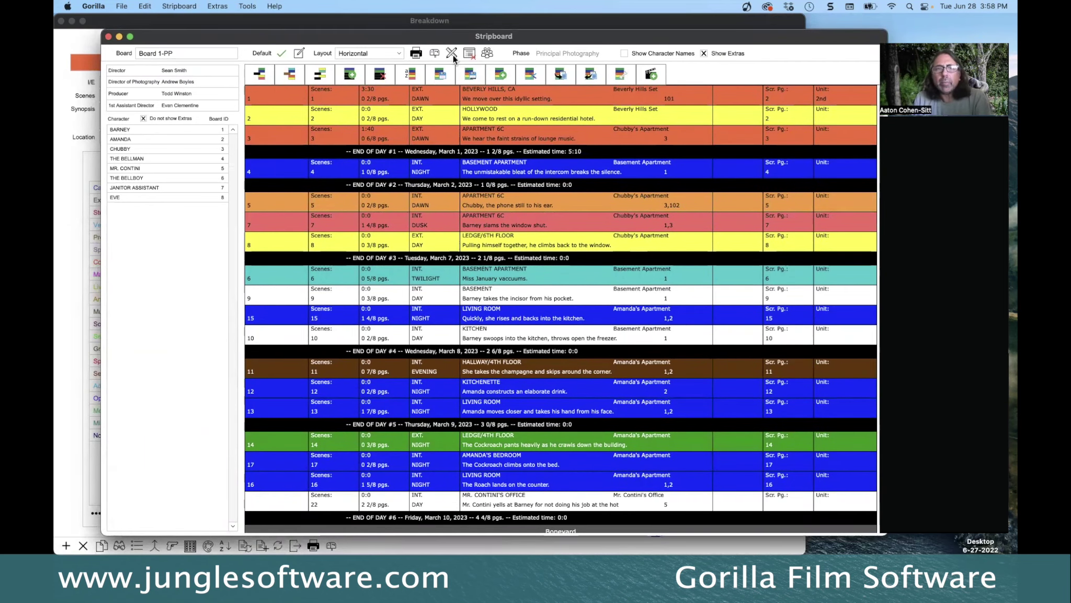
Apply the one-click Strip Design 2 to the Stripboard and check the new layout on the strips
click(452, 54)
drag(444, 98, 451, 62)
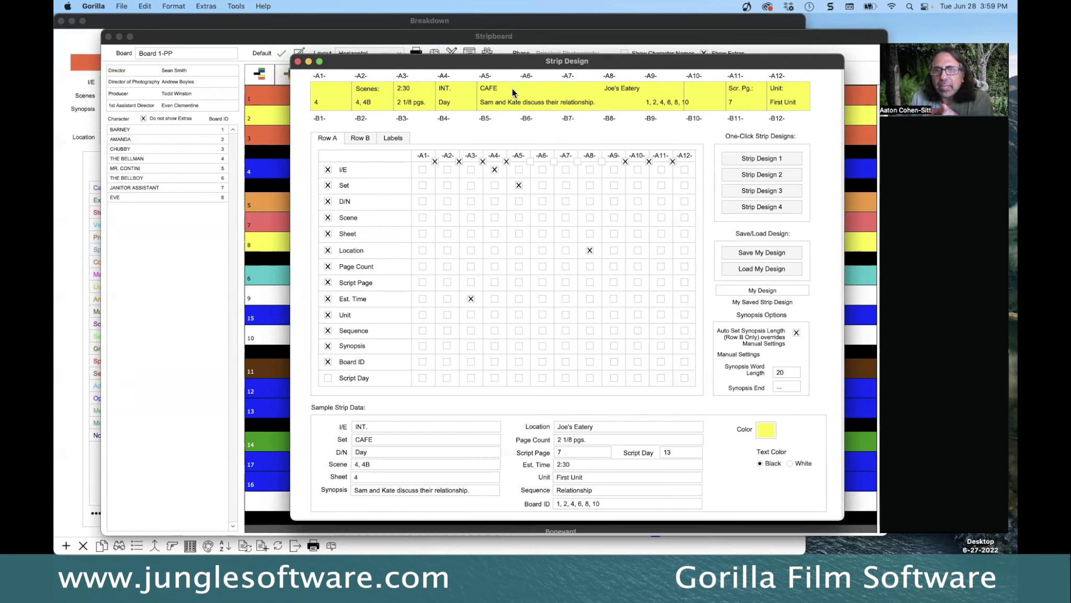
click(766, 173)
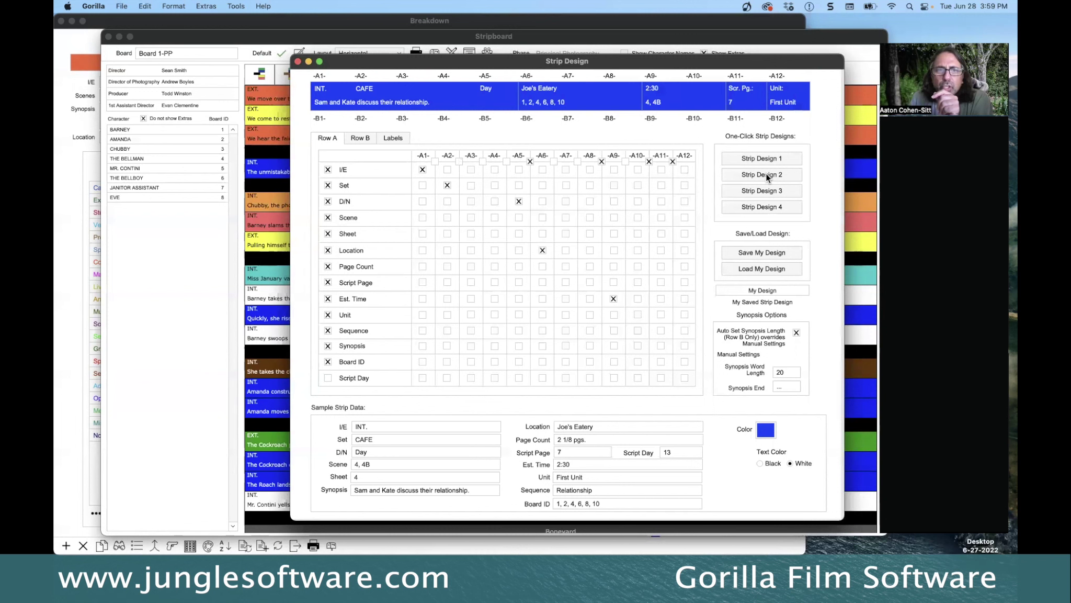
drag(339, 65, 350, 71)
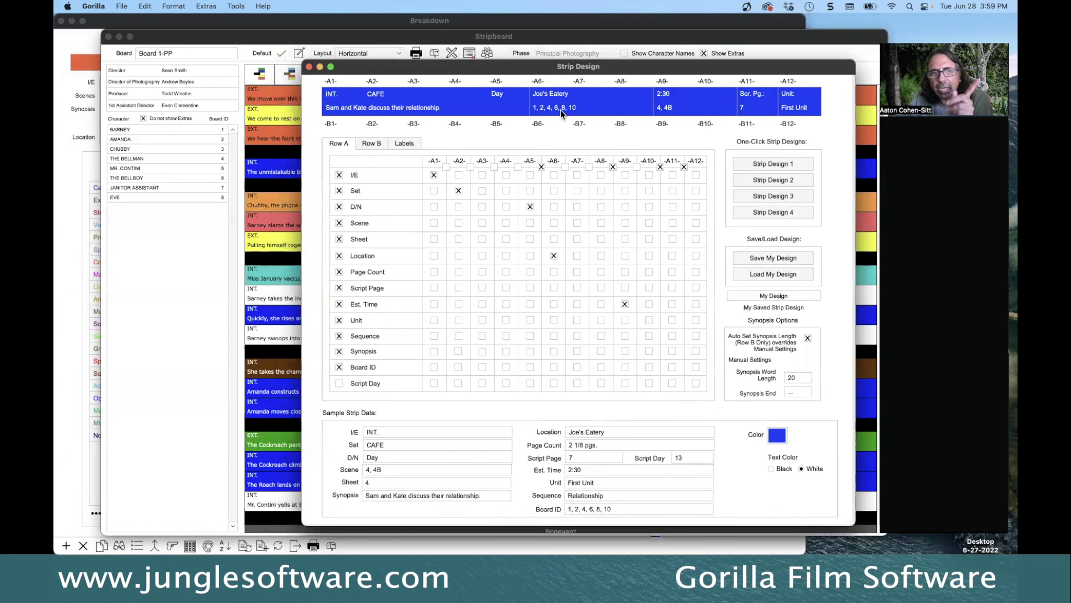
drag(427, 68, 430, 102)
drag(584, 102, 761, 182)
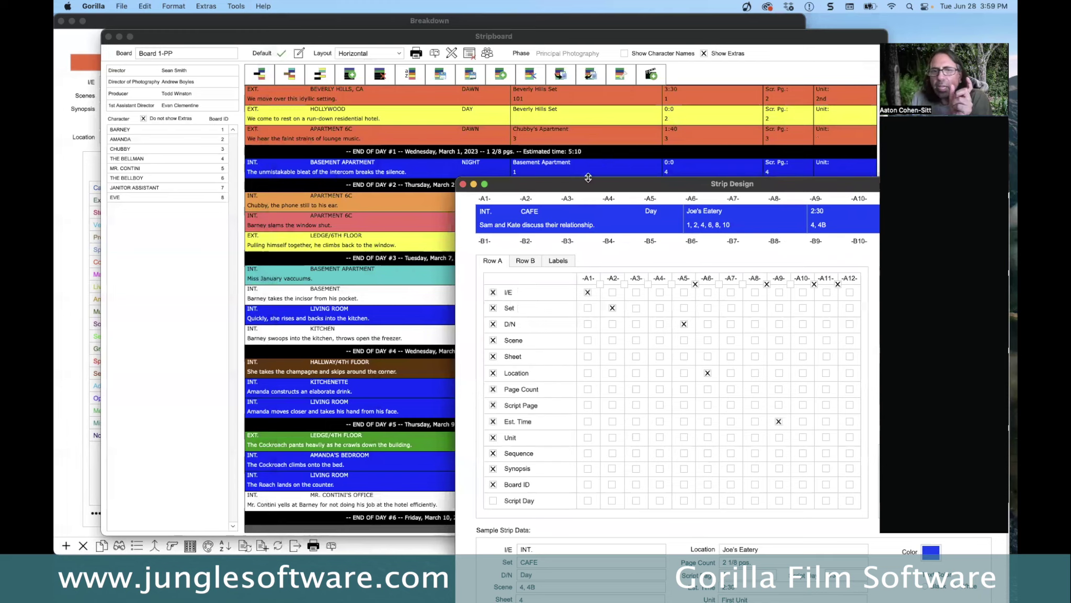
drag(592, 183, 446, 62)
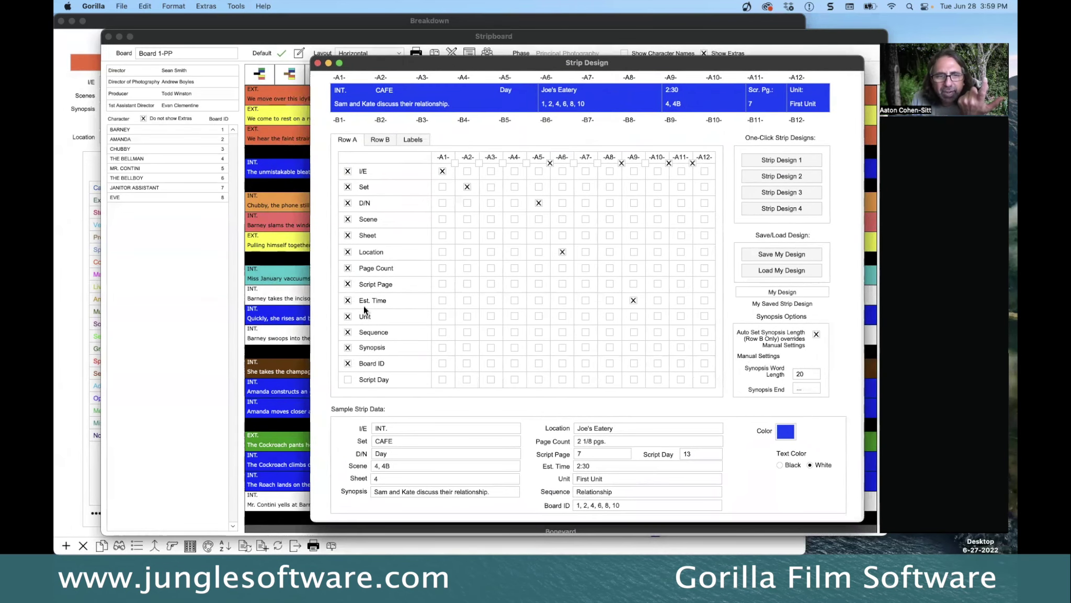
Remove Est. Time from the strip design and update the Stripboard with the design changes
click(348, 300)
mouse_move(513, 62)
mouse_down()
mouse_move(597, 168)
mouse_move(616, 156)
mouse_move(492, 45)
mouse_move(495, 54)
mouse_up()
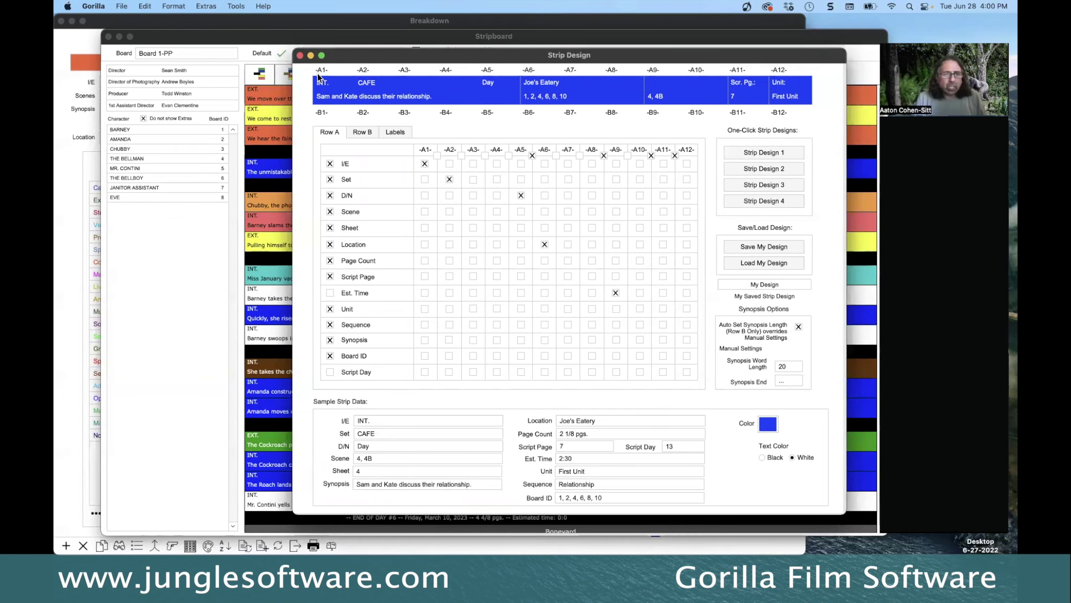
click(302, 56)
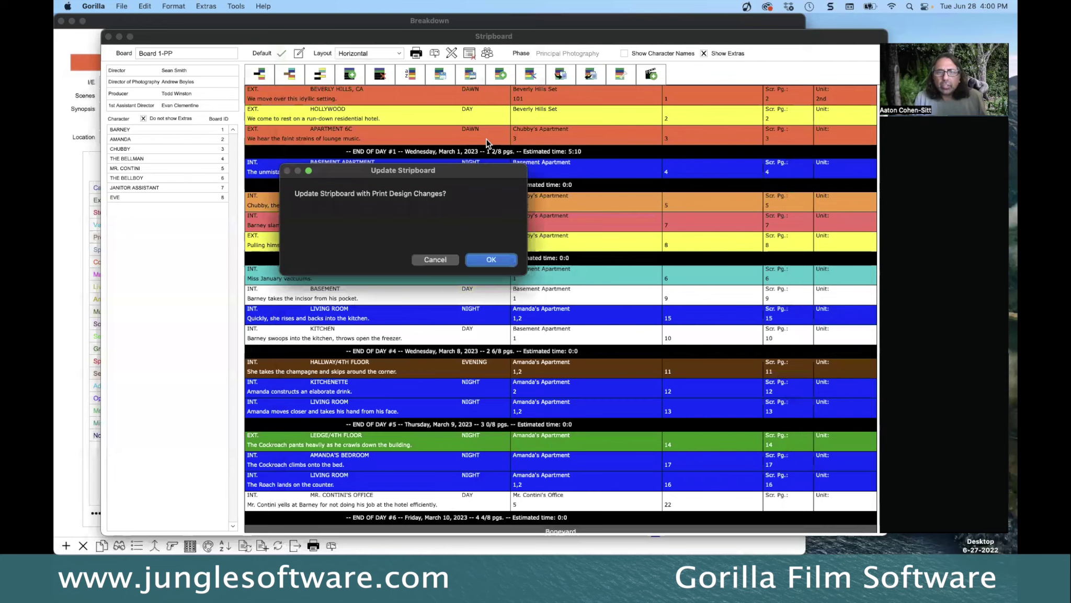
click(493, 259)
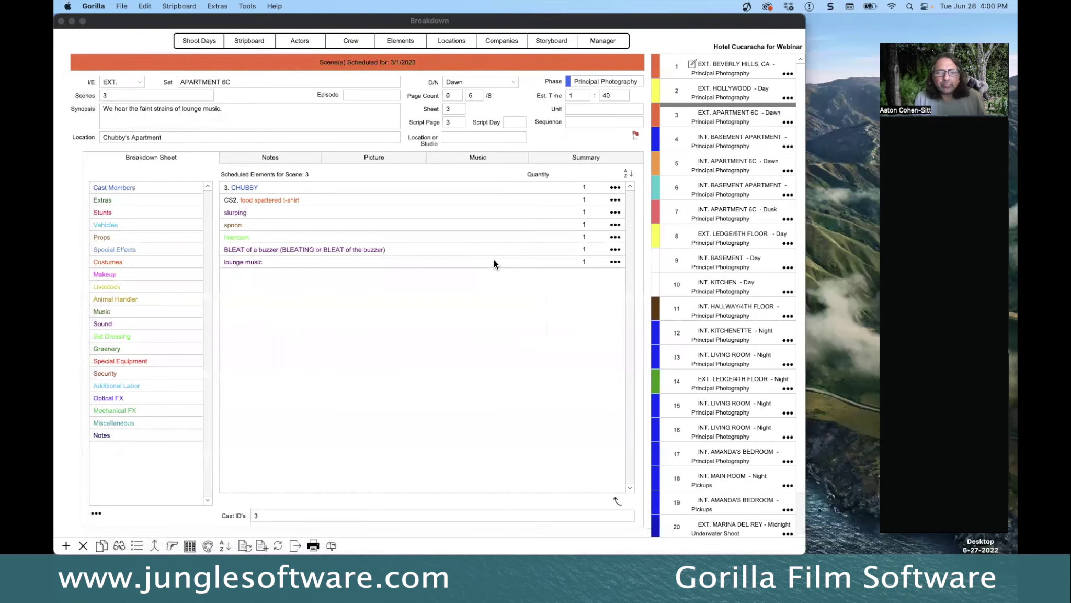
Switch to the PowerPoint slide show, advance to slide #18 on deleting multiple strips and banners, and return to Gorilla
key(super+Tab)
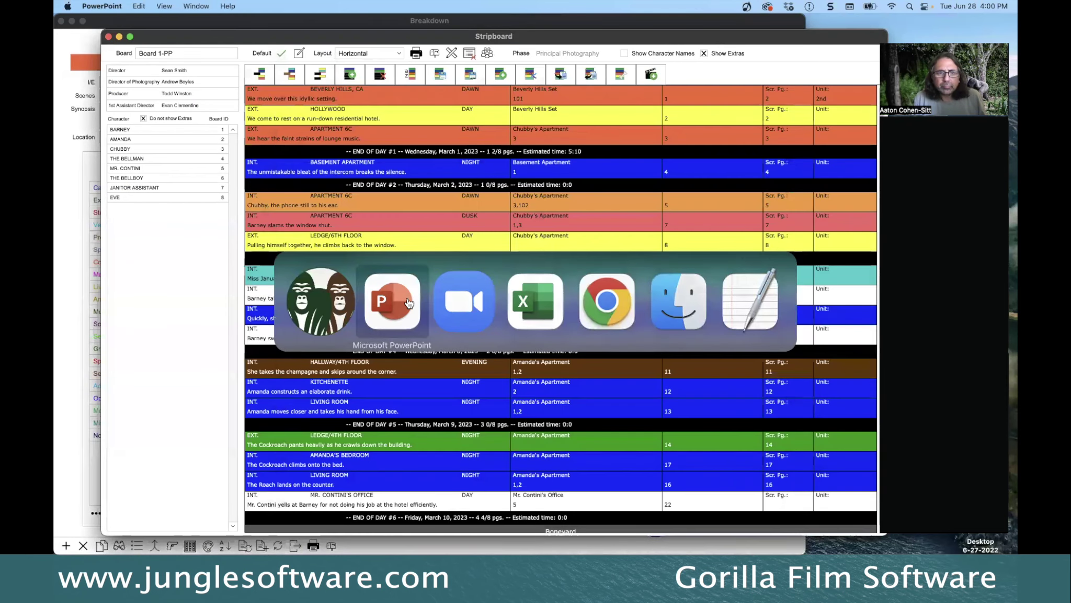
key(Right)
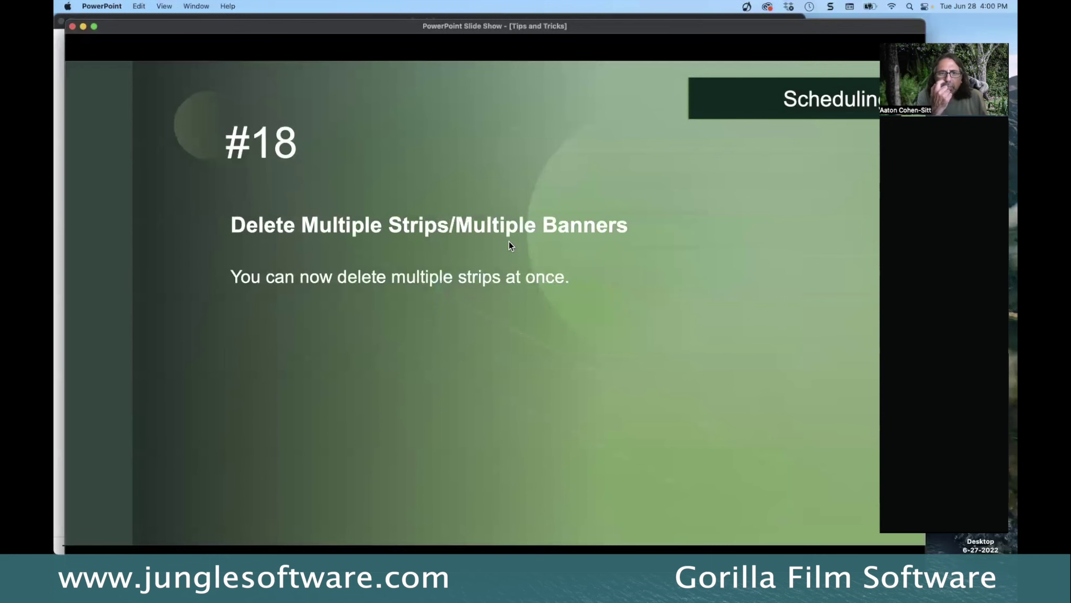
key(super+Tab)
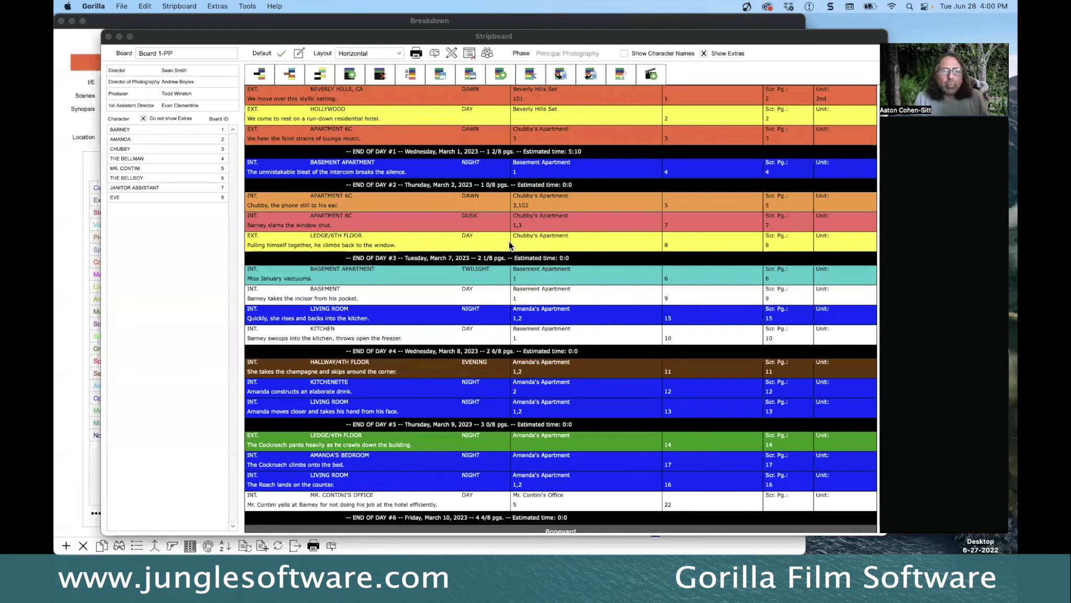
Delete the scene 3 APARTMENT 6C strip from shoot day #1 of the Stripboard
drag(252, 41, 244, 41)
click(190, 6)
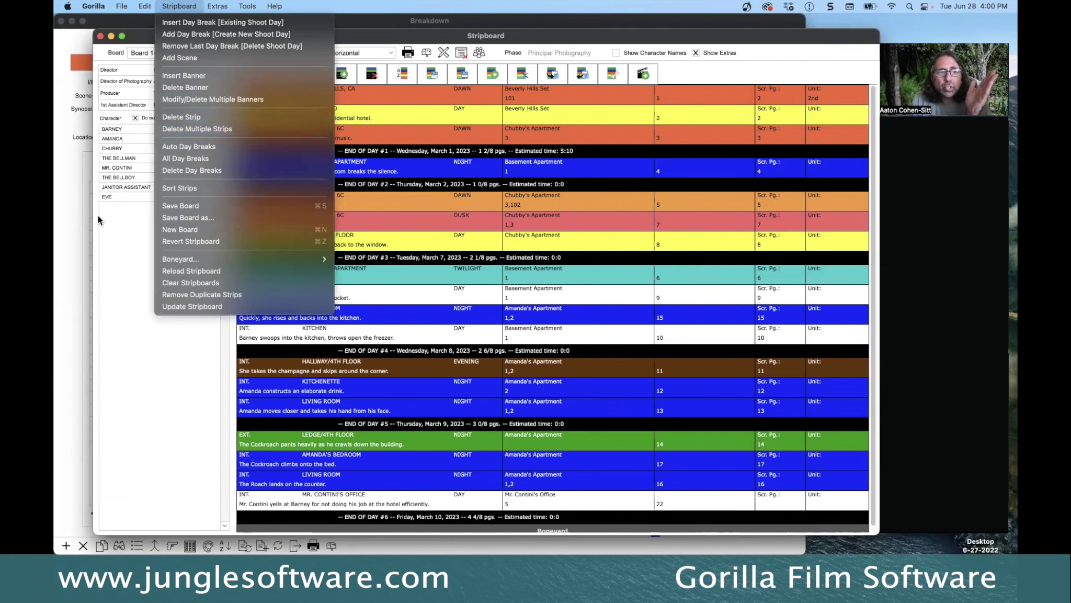
click(382, 175)
click(381, 139)
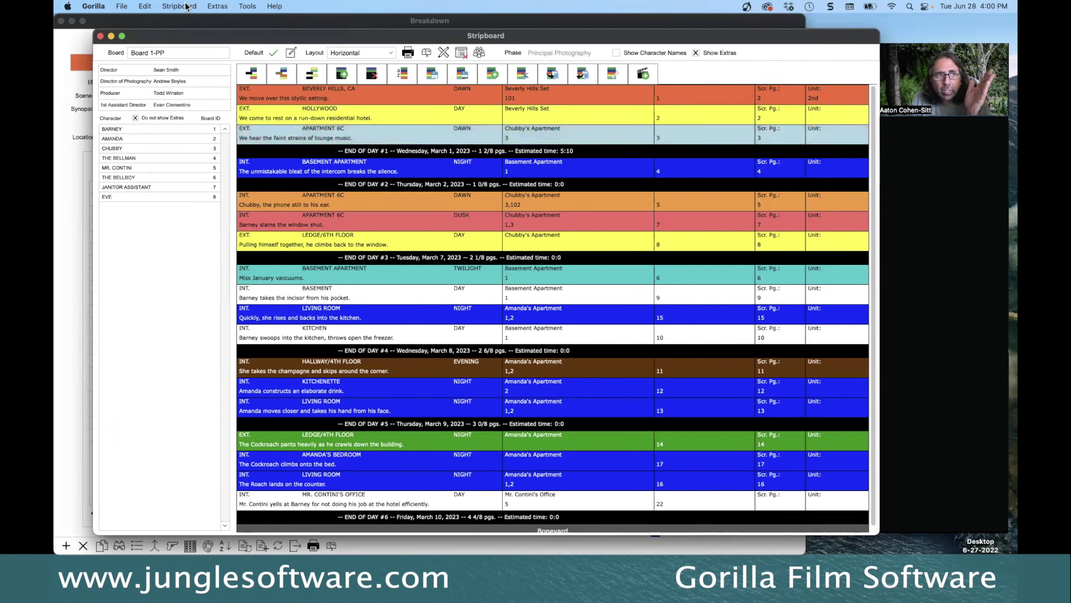
click(148, 7)
mouse_move(178, 6)
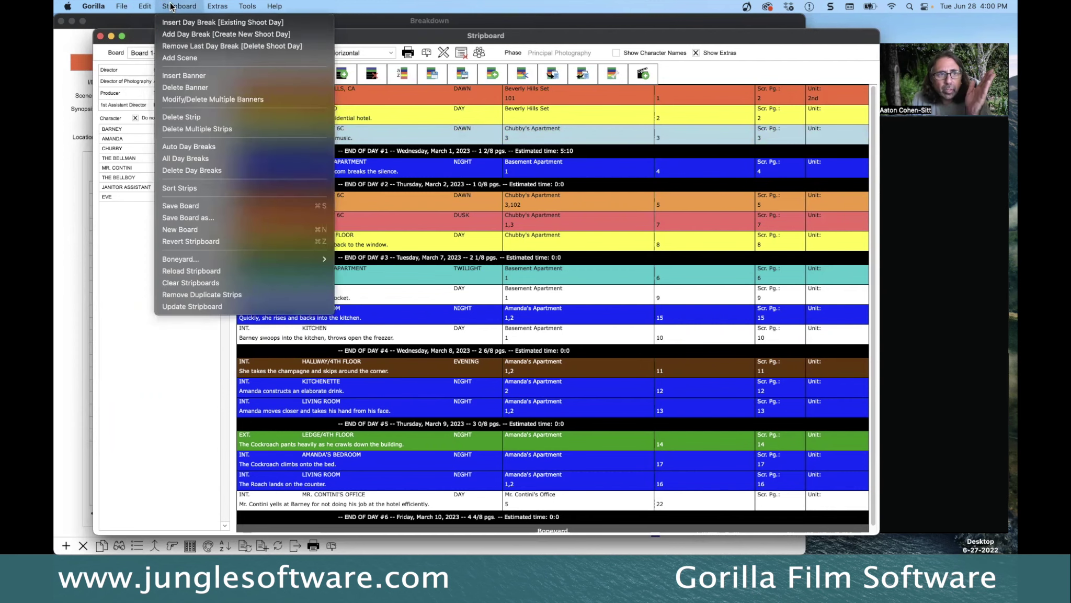
click(191, 117)
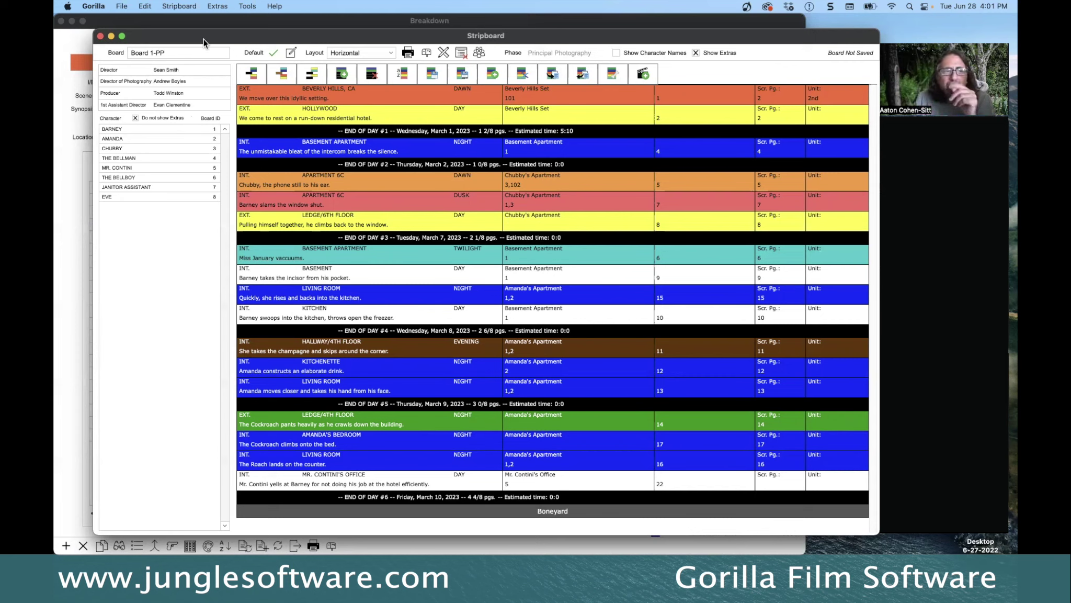
Try to start deleting multiple strips, dismiss the alert, and save the board
click(189, 7)
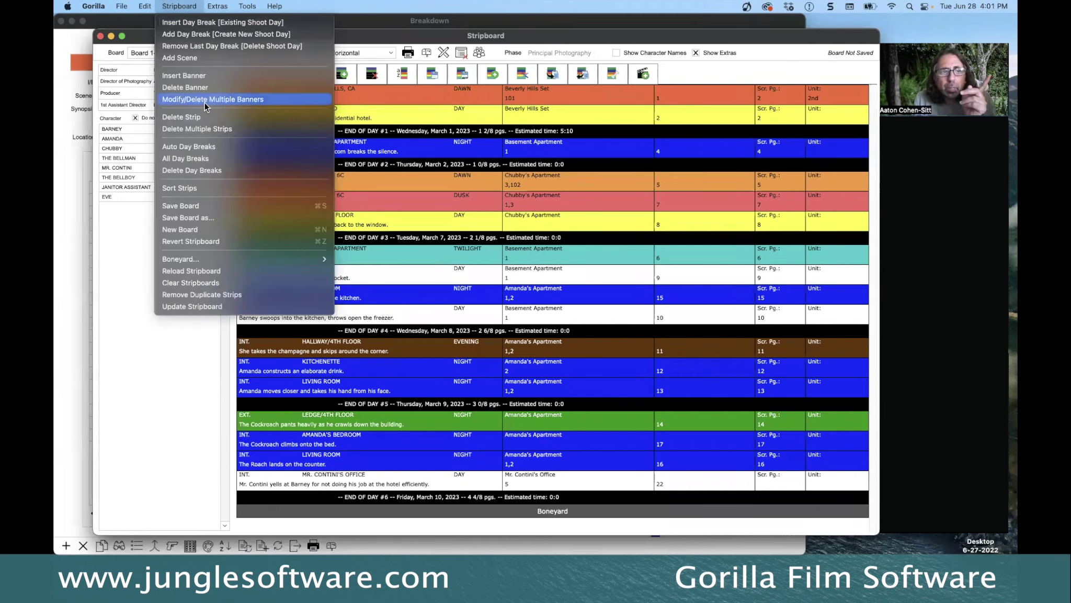
click(204, 129)
click(476, 260)
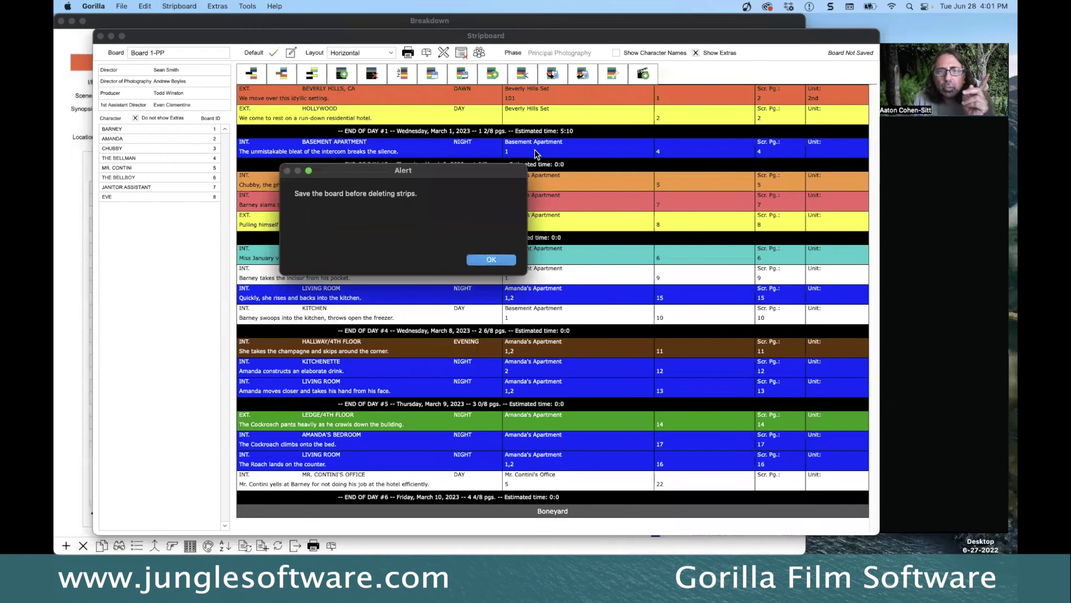
click(432, 75)
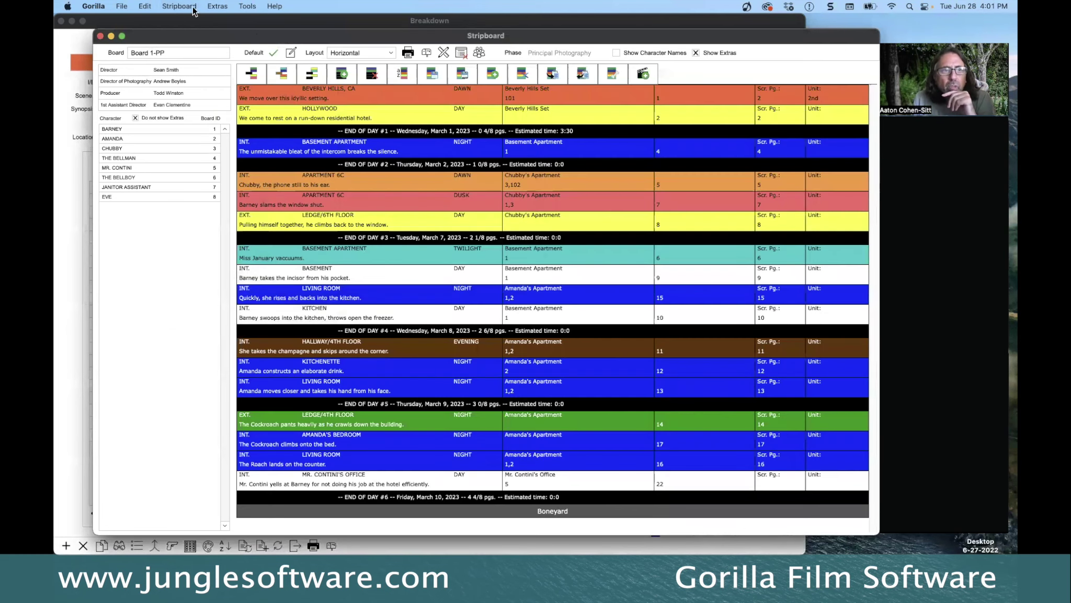
Open the Delete Multiple Strips list to examine its scenes and delete options, close it, and check the command for multiple banners
click(179, 7)
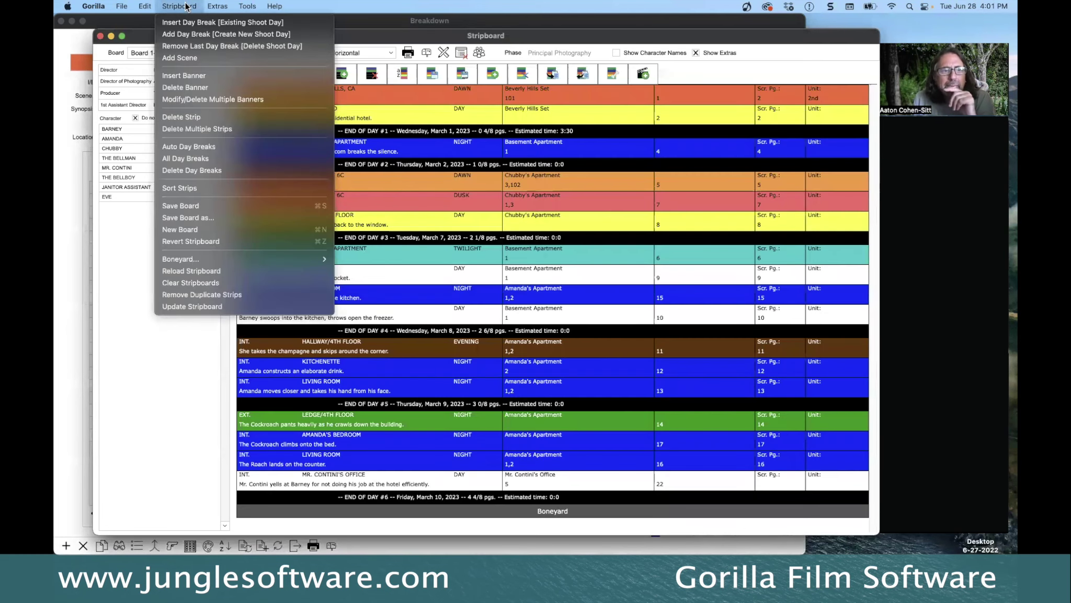
click(191, 128)
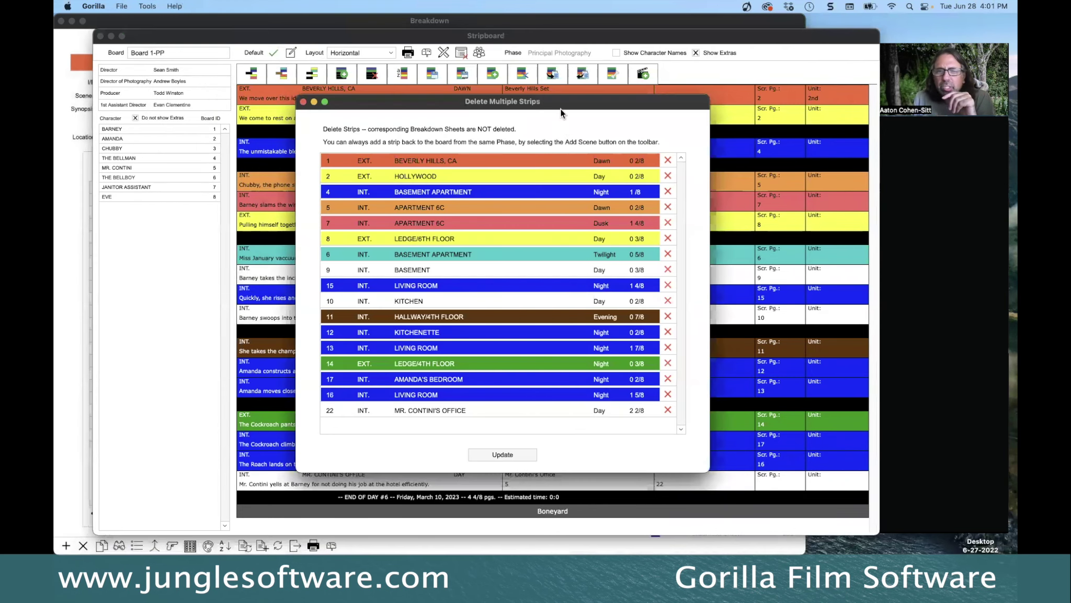
drag(560, 108, 572, 73)
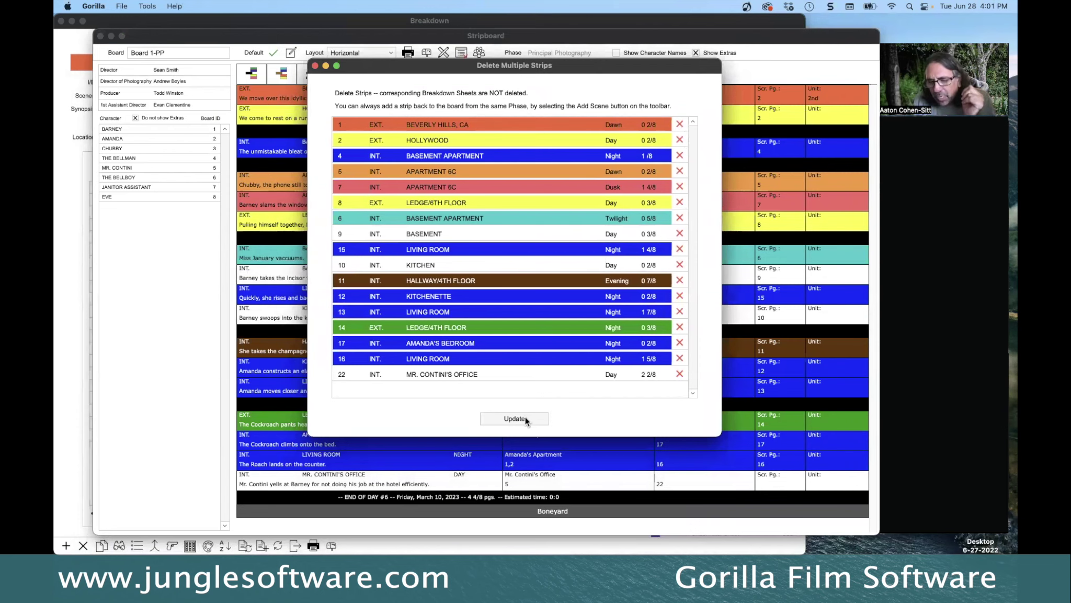
click(315, 66)
click(179, 5)
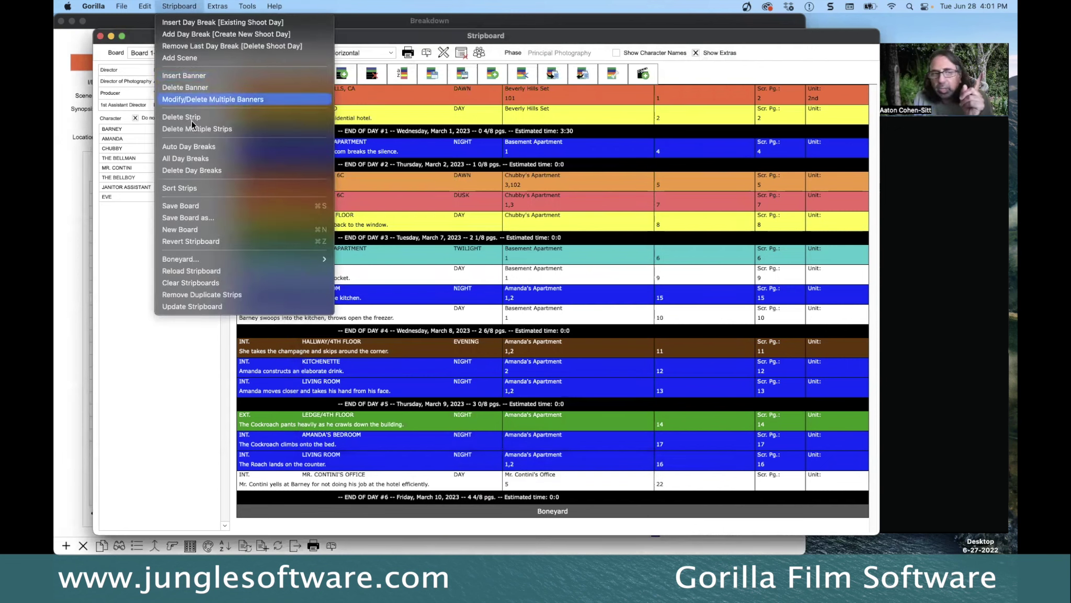
click(584, 221)
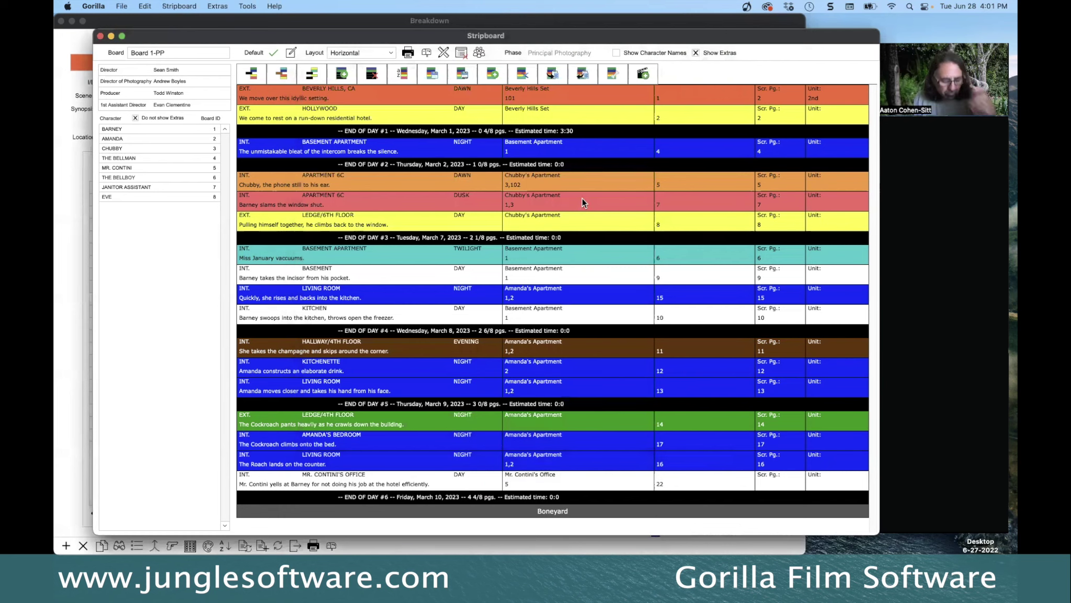
Switch to the PowerPoint slide show, advance to slide #19 on adding scenes to the Stripboard, and return to Gorilla
key(super+Tab)
click(401, 314)
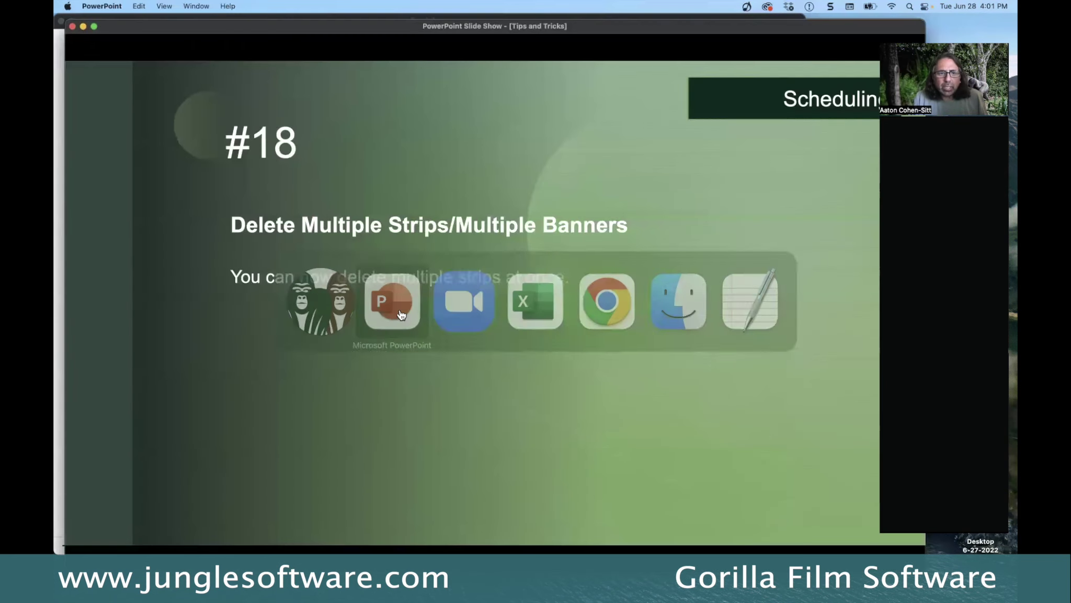
click(405, 296)
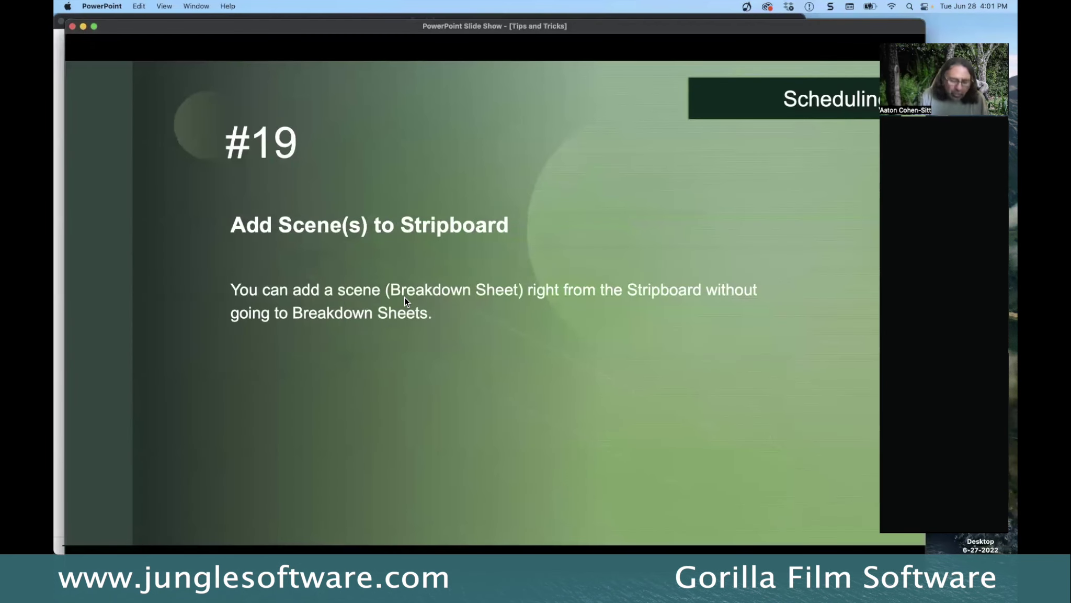
key(super+Tab)
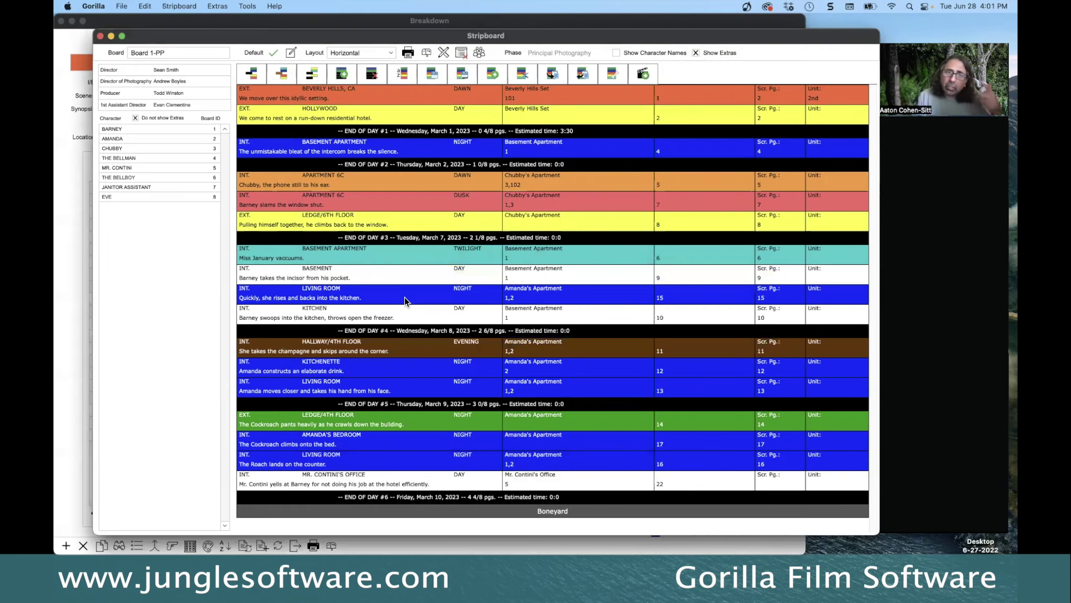
Add scene 3 back to the Stripboard, move its strip below scene 2 in shoot day #1, and save the board
click(643, 76)
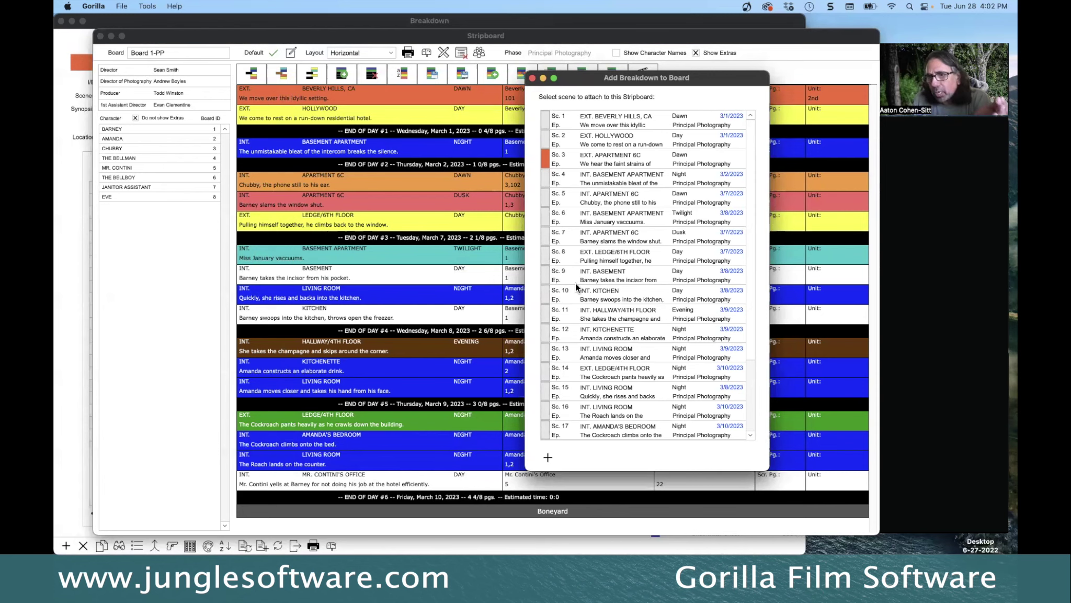
double_click(612, 158)
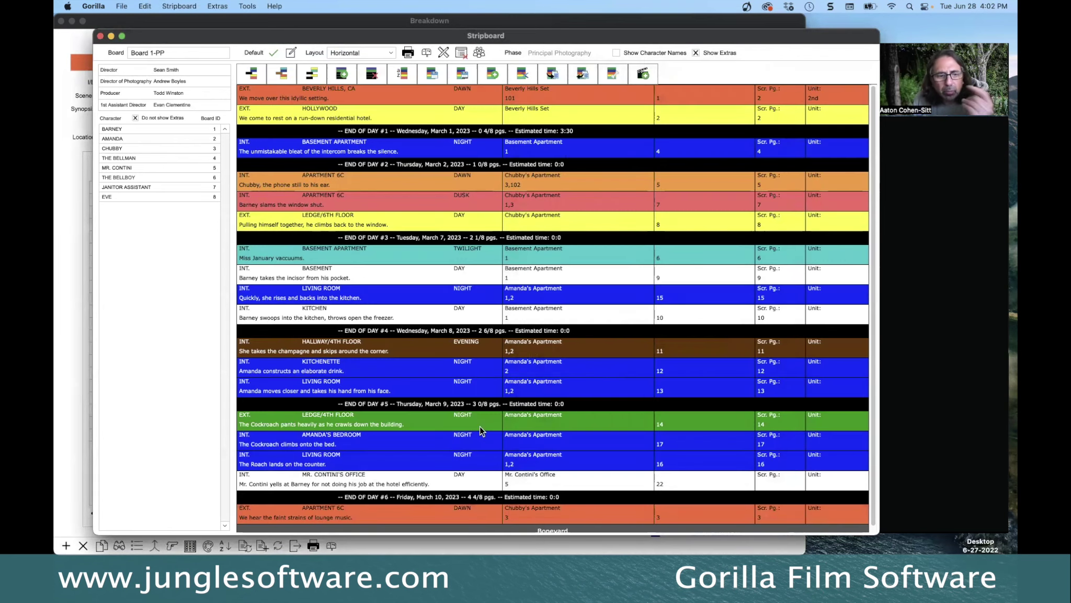
drag(545, 513, 517, 130)
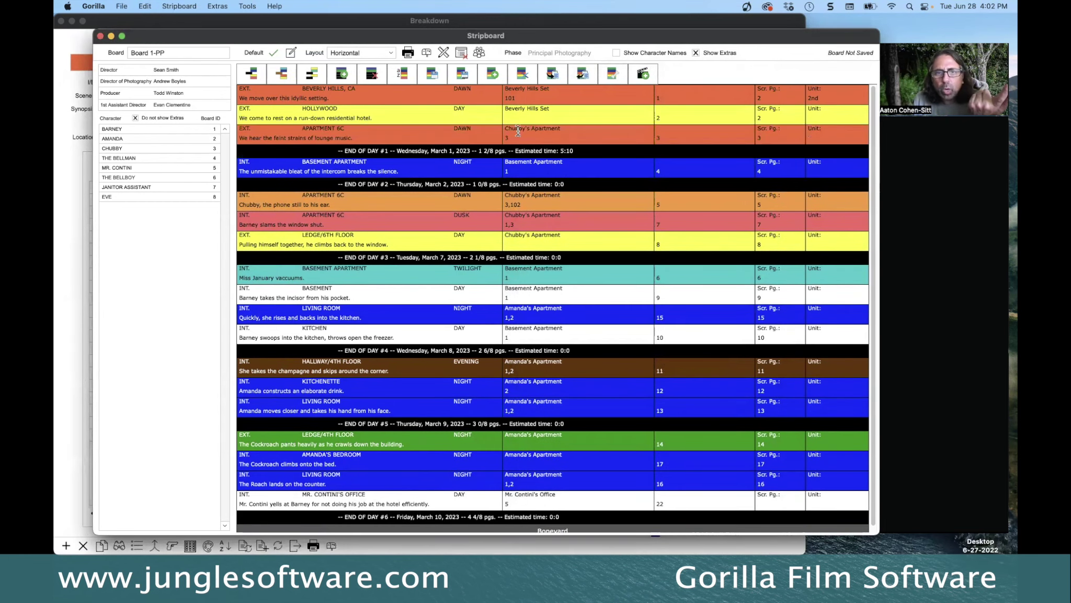
click(434, 74)
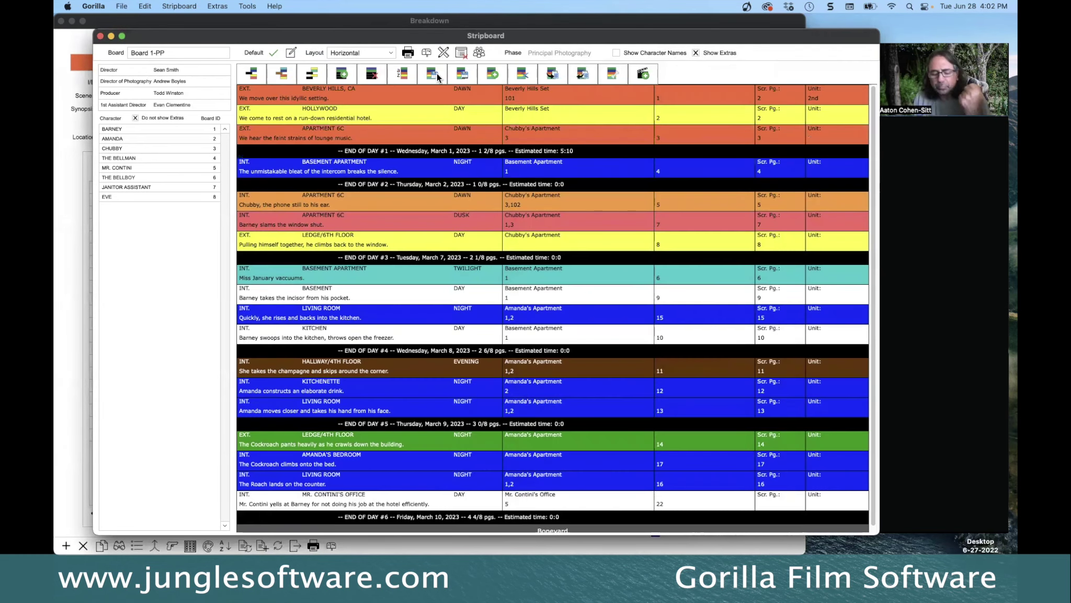
Switch to the PowerPoint slide show, advance to slide #20 on saving schedules, and return to Gorilla
key(super+Tab)
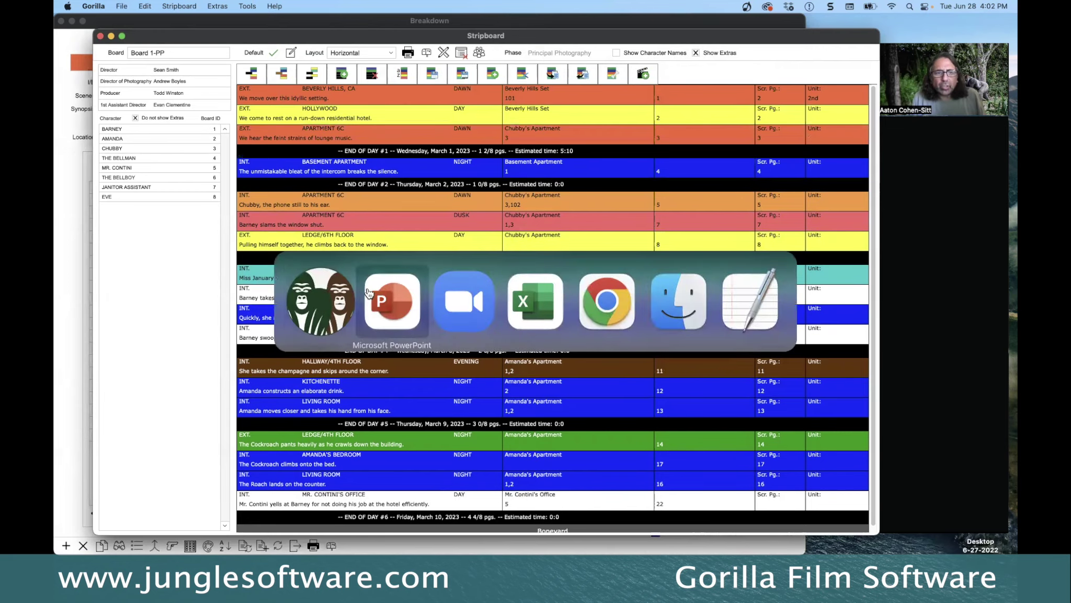
key(Right)
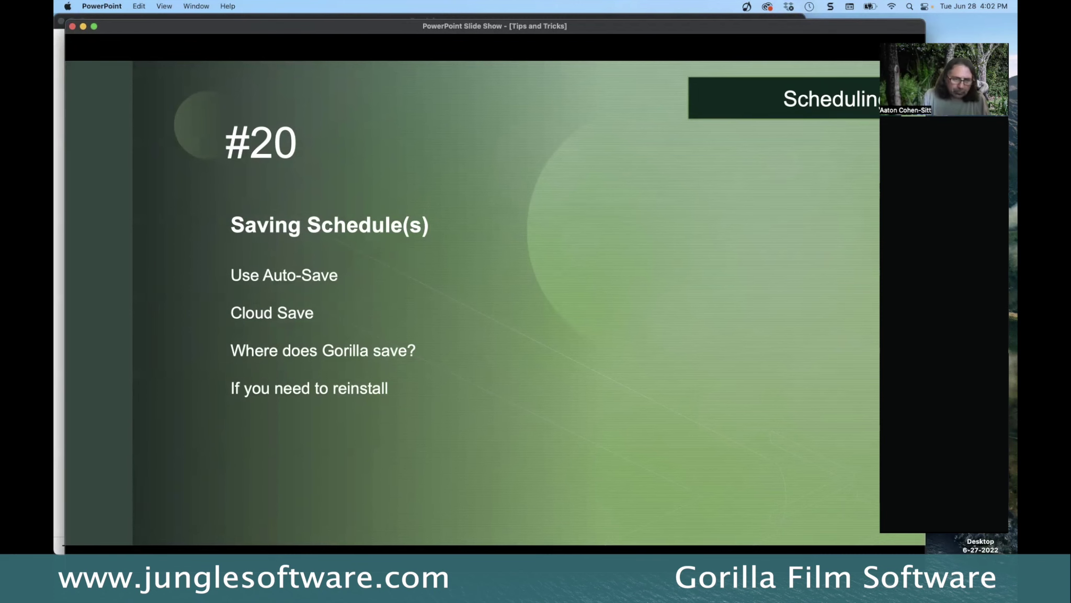
key(super+Tab)
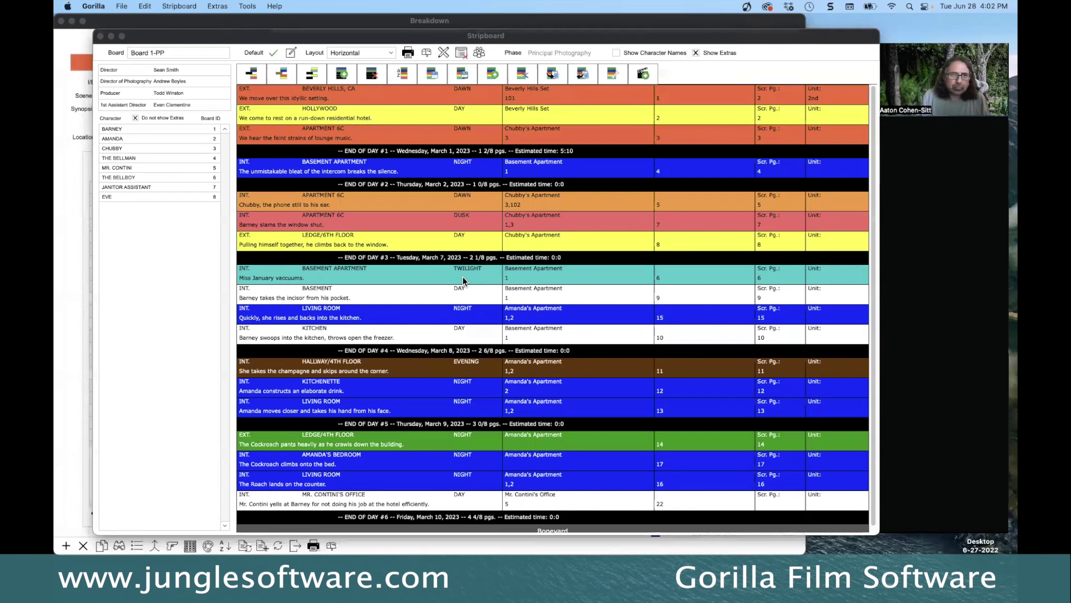
Close the Stripboard and open the Save Preferences from the Project Manager
click(99, 36)
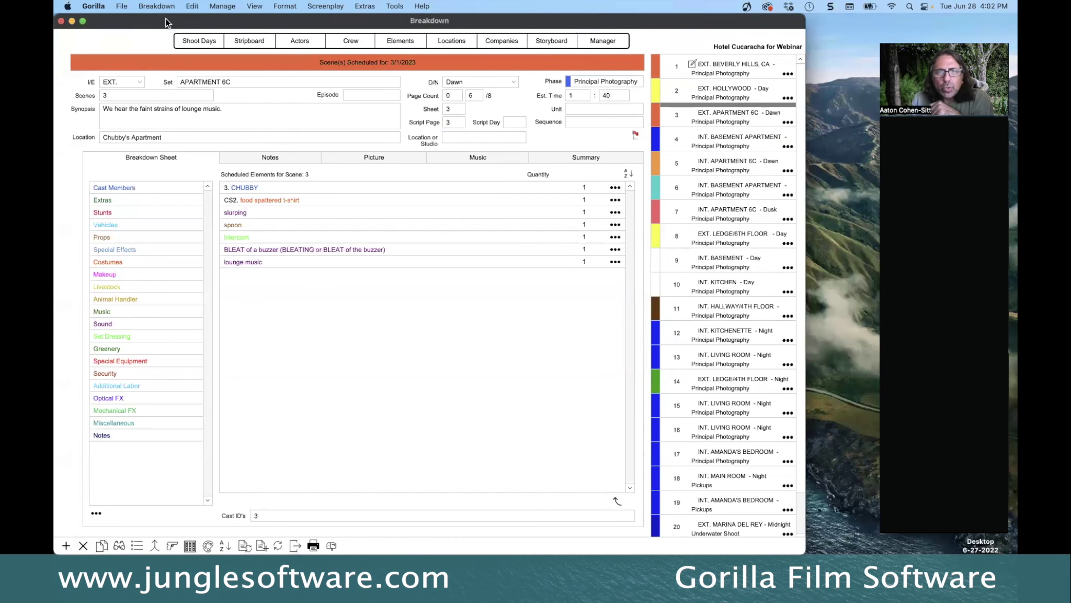
drag(164, 18, 169, 30)
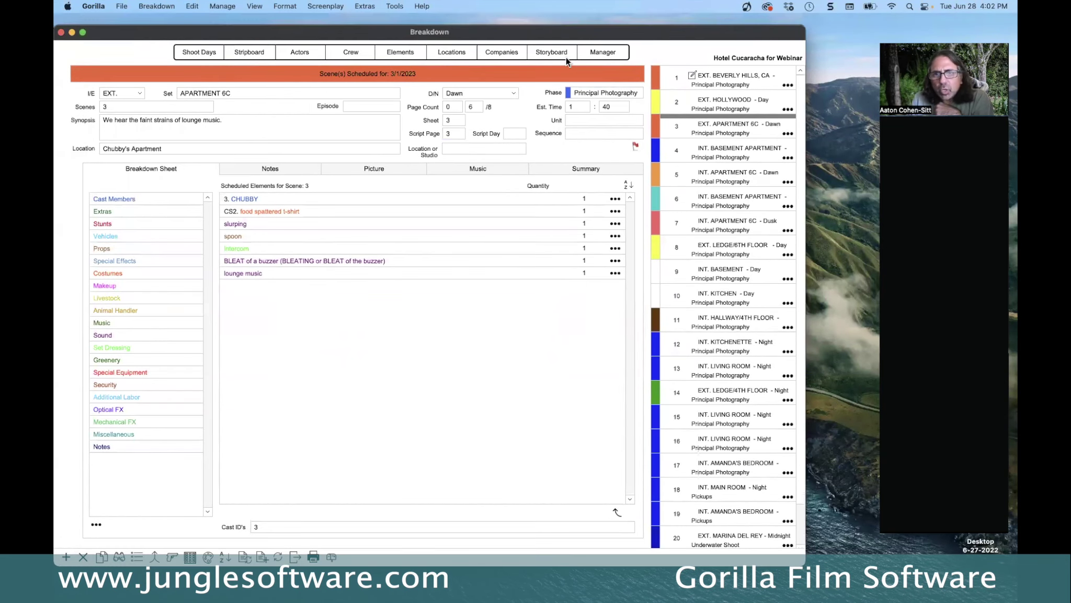
click(587, 57)
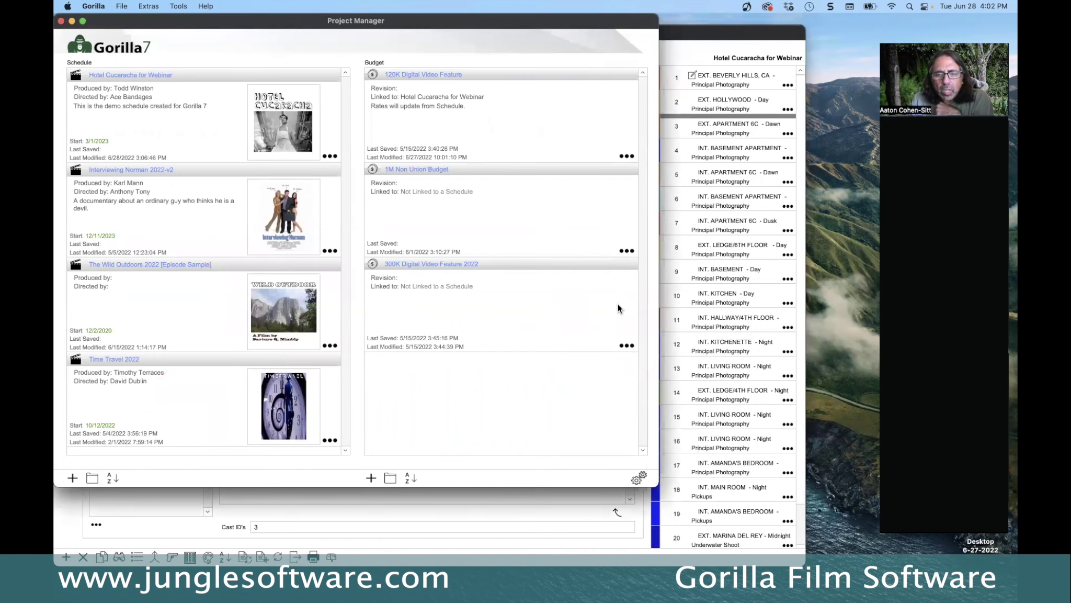
click(639, 479)
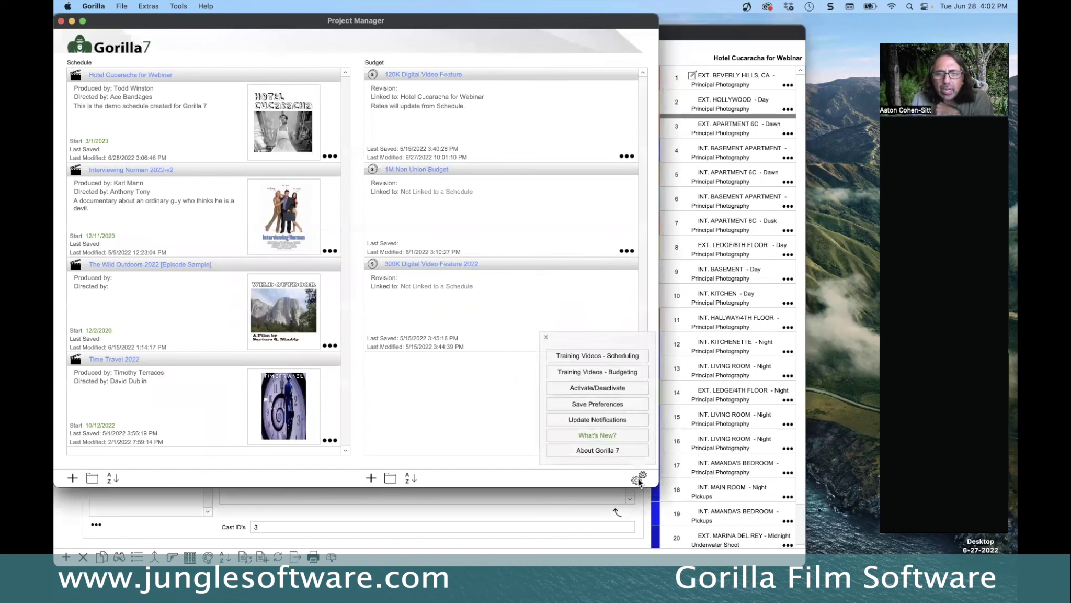
click(607, 405)
drag(470, 171, 413, 97)
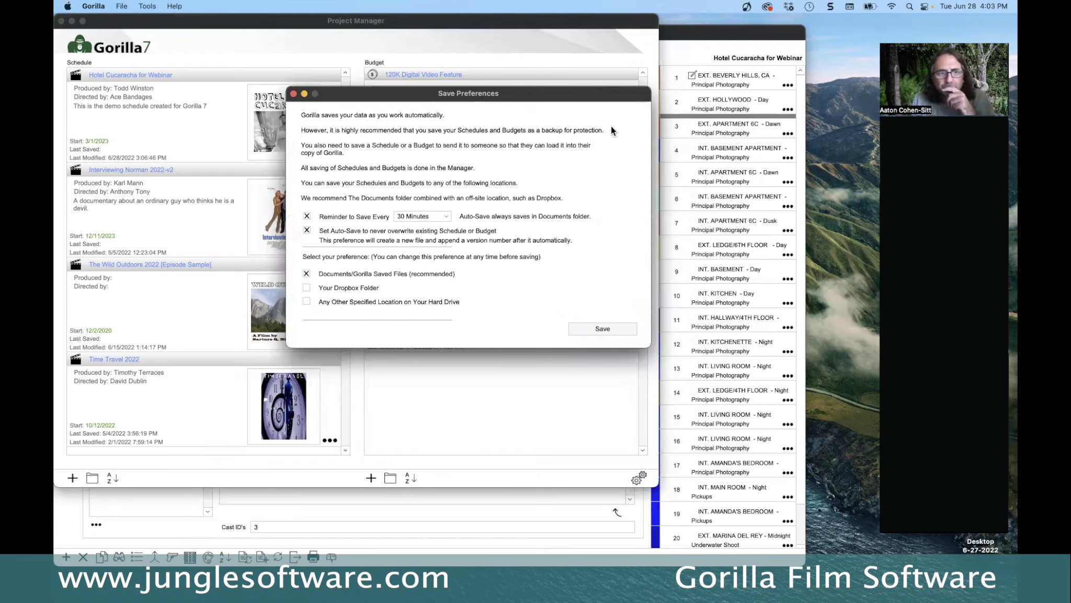
Turn the save reminder off and on again, set its interval to 30 Minutes, and close the Save Preferences
click(425, 217)
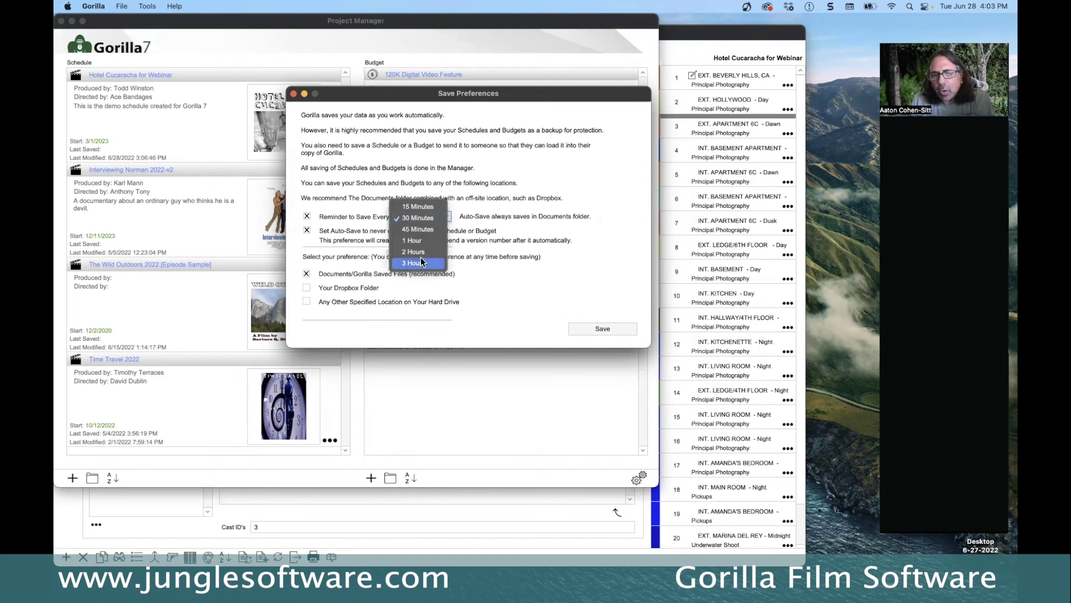
click(308, 228)
click(308, 216)
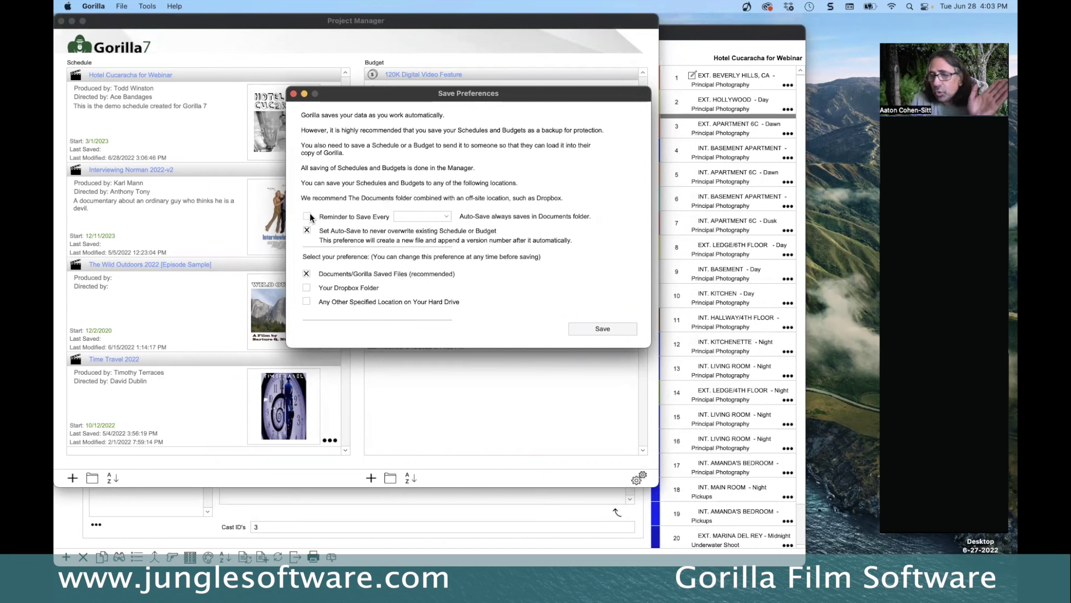
click(308, 217)
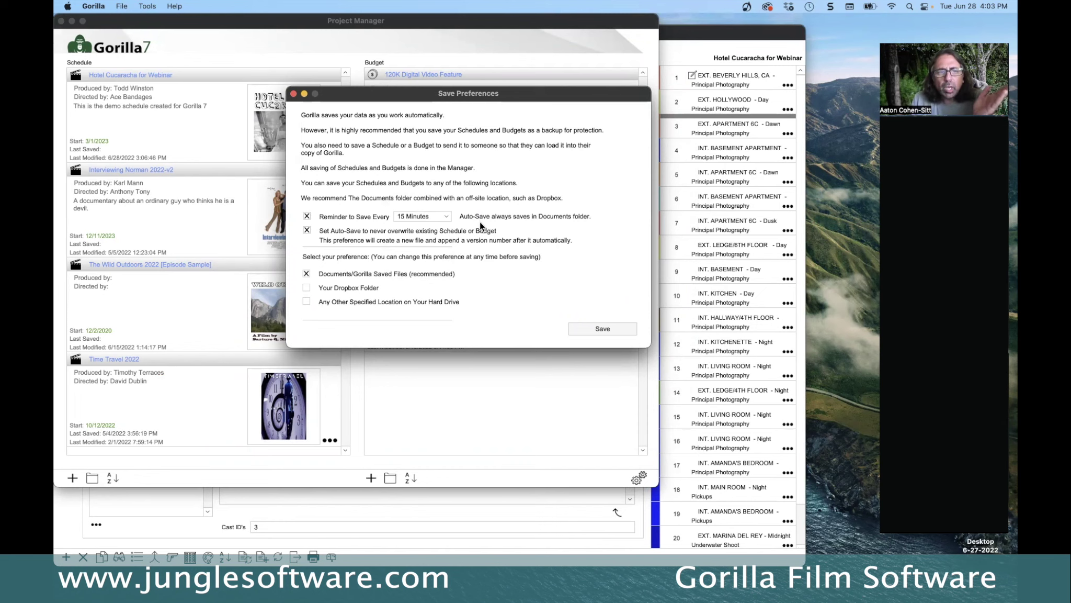
click(425, 217)
click(427, 227)
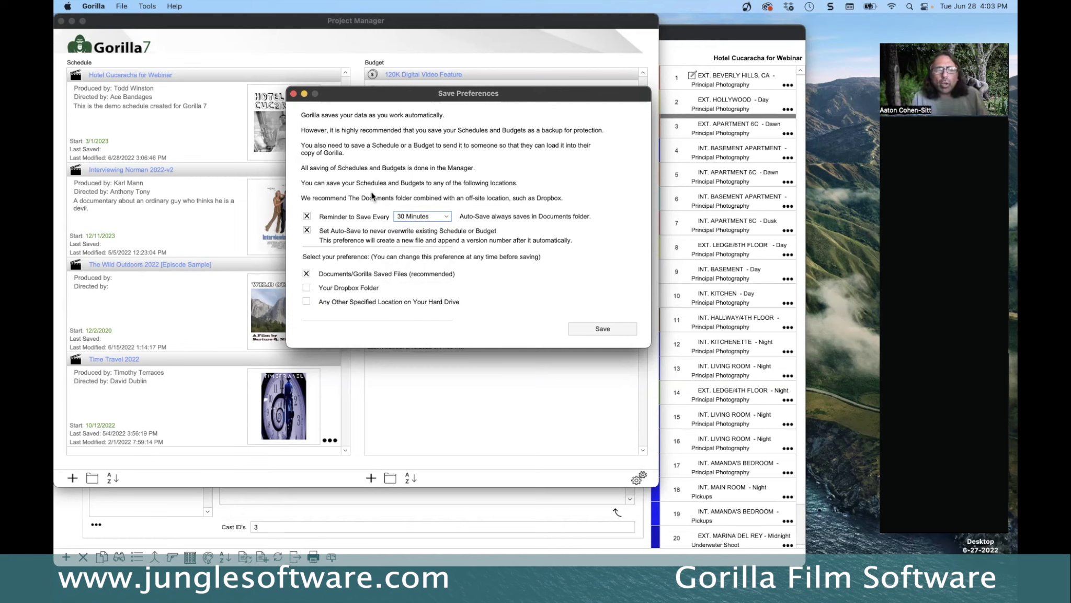
click(293, 94)
Open the Dropbox save dialog for the Hotel Cucaracha for Webinar schedule
click(330, 156)
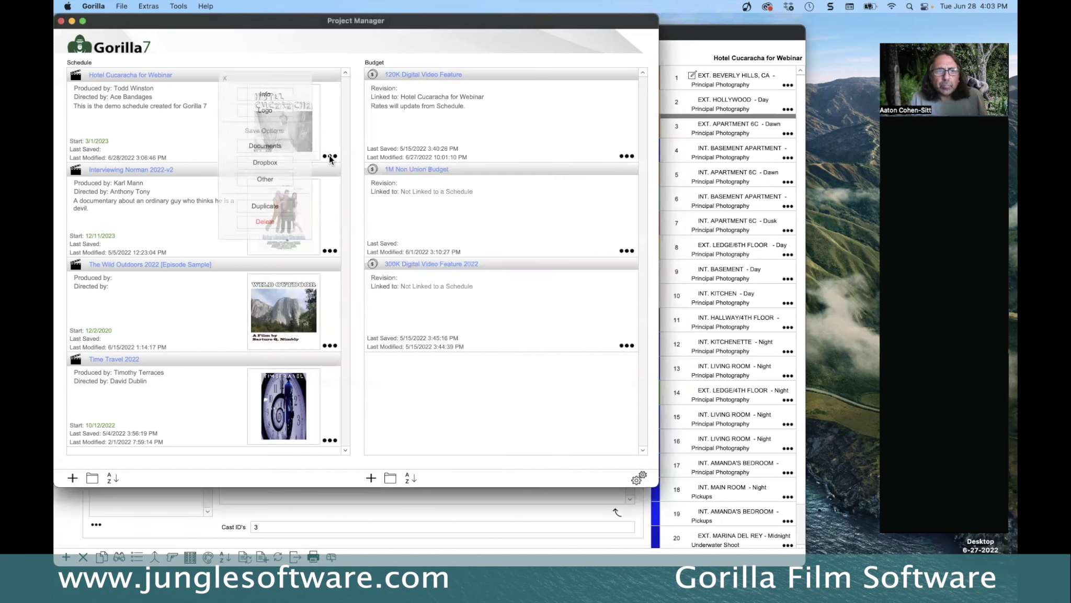
click(265, 162)
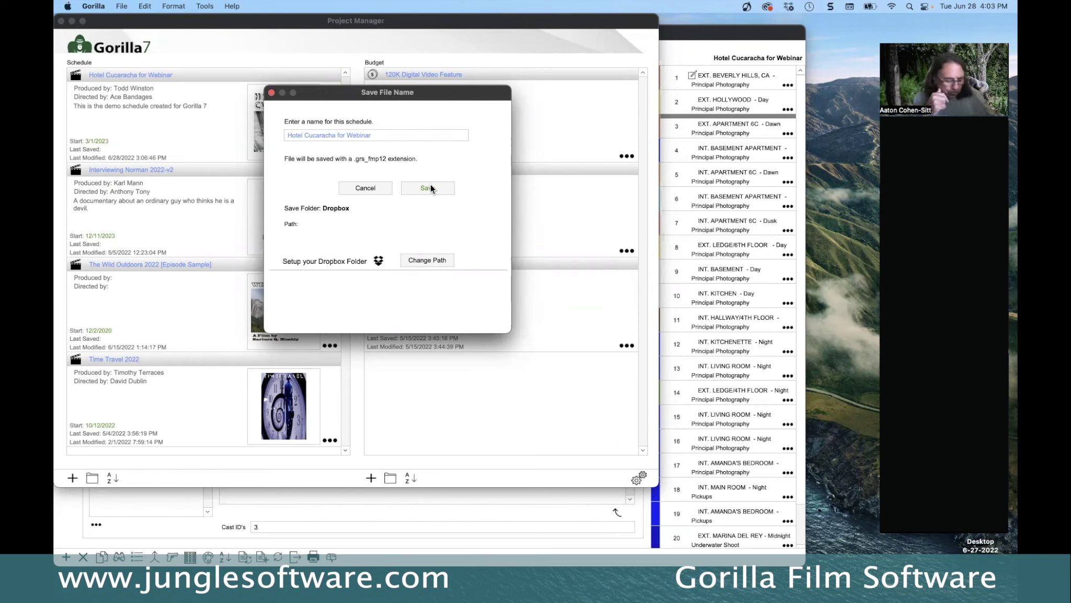
Switch to the PowerPoint slide show and advance to slide #21 on linking a budget to a schedule
key(super+Tab)
click(397, 291)
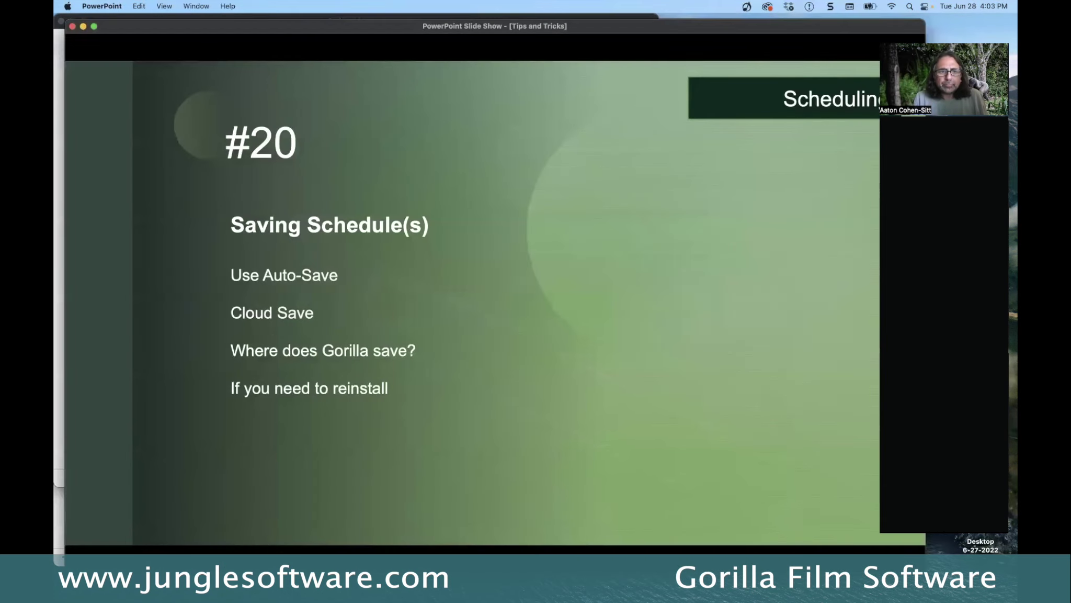
key(Right)
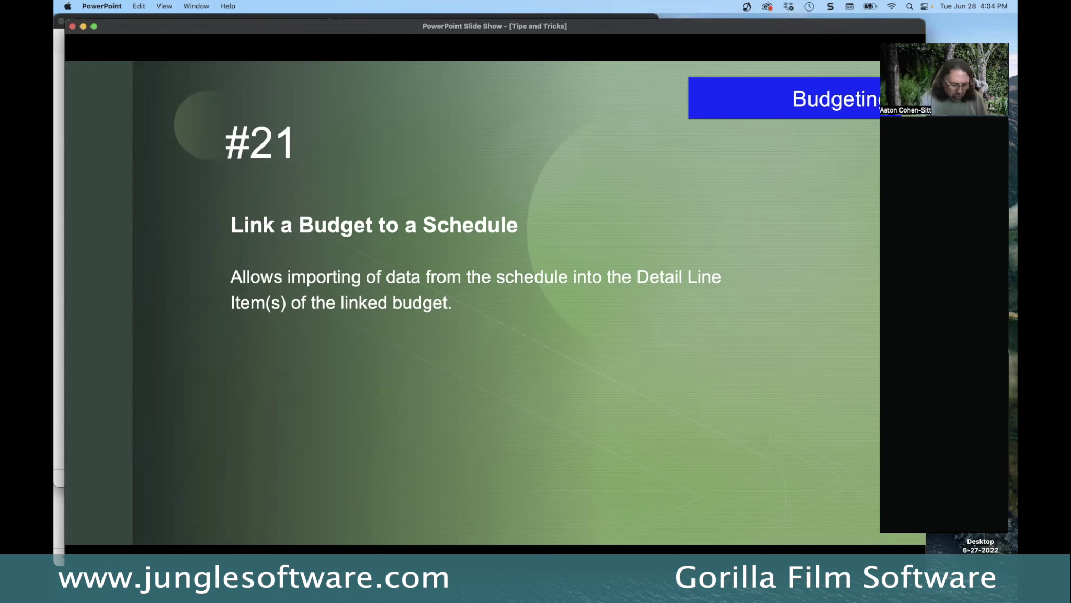
Switch from PowerPoint to Gorilla and cancel saving the schedule
key(super+Tab)
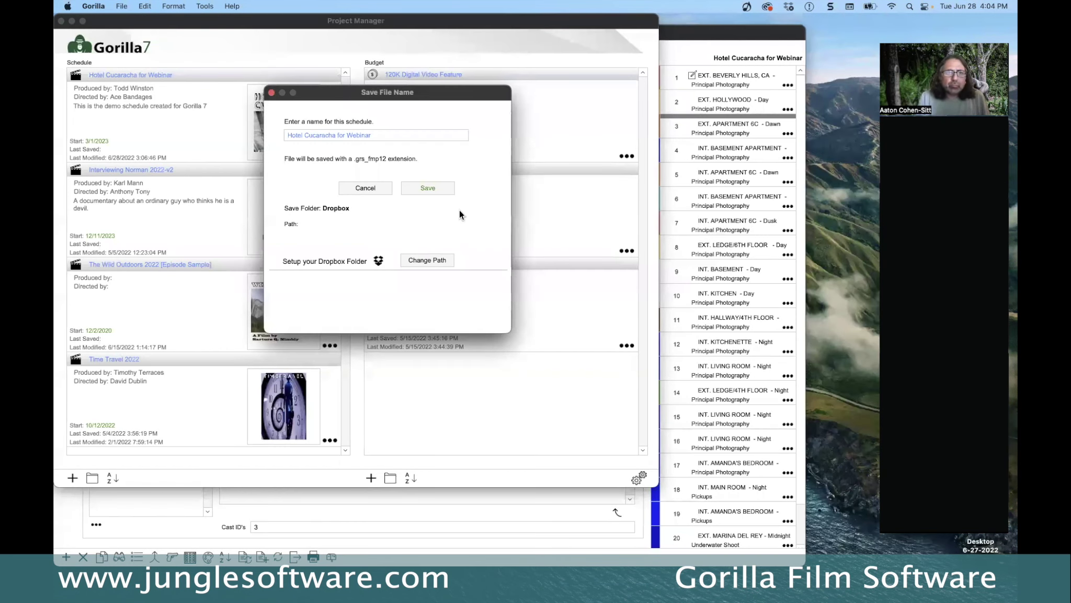
click(363, 185)
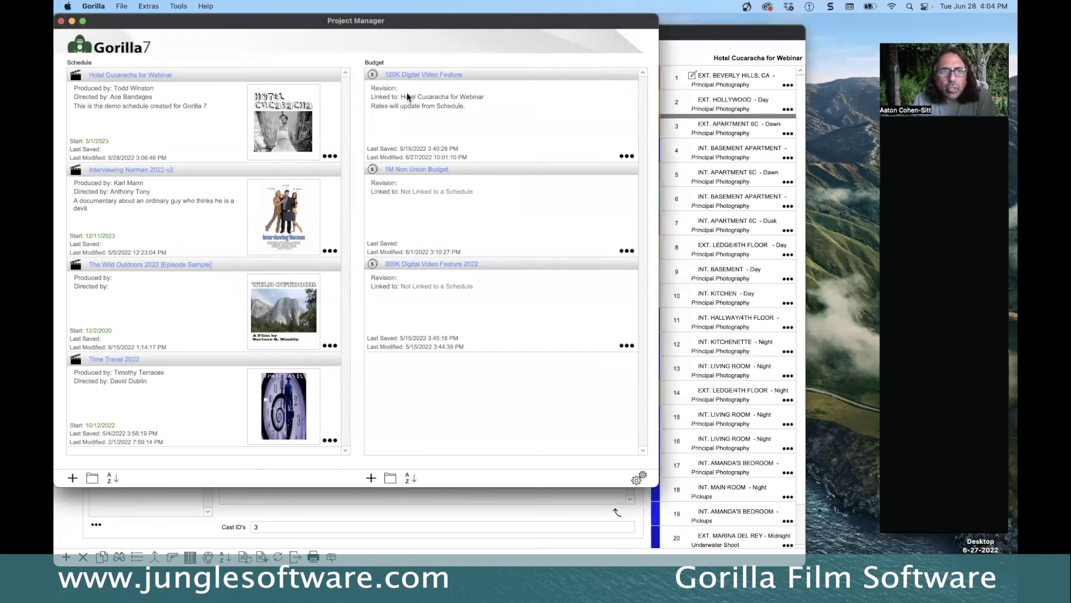
Unlink the 120K Digital Video Feature budget from its schedule and link it again to Hotel Cucaracha for Webinar
click(622, 154)
click(559, 102)
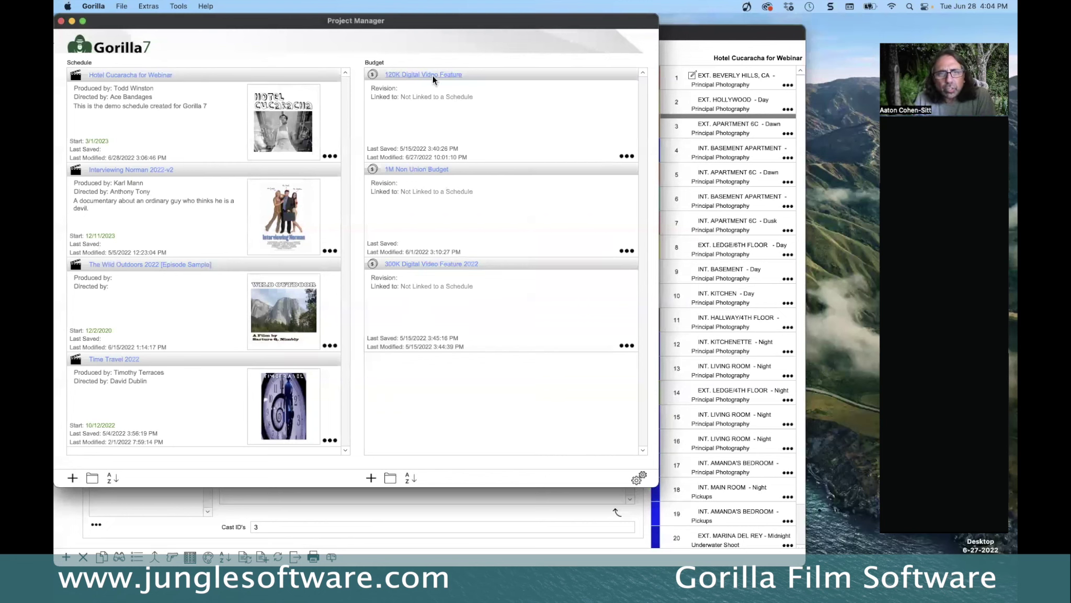
click(626, 155)
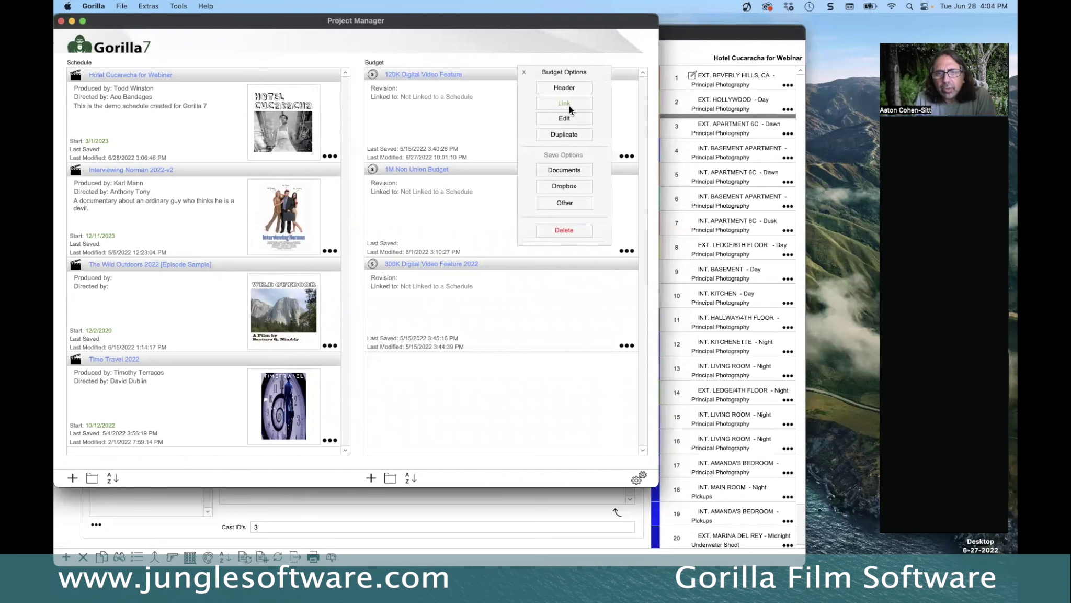
click(569, 105)
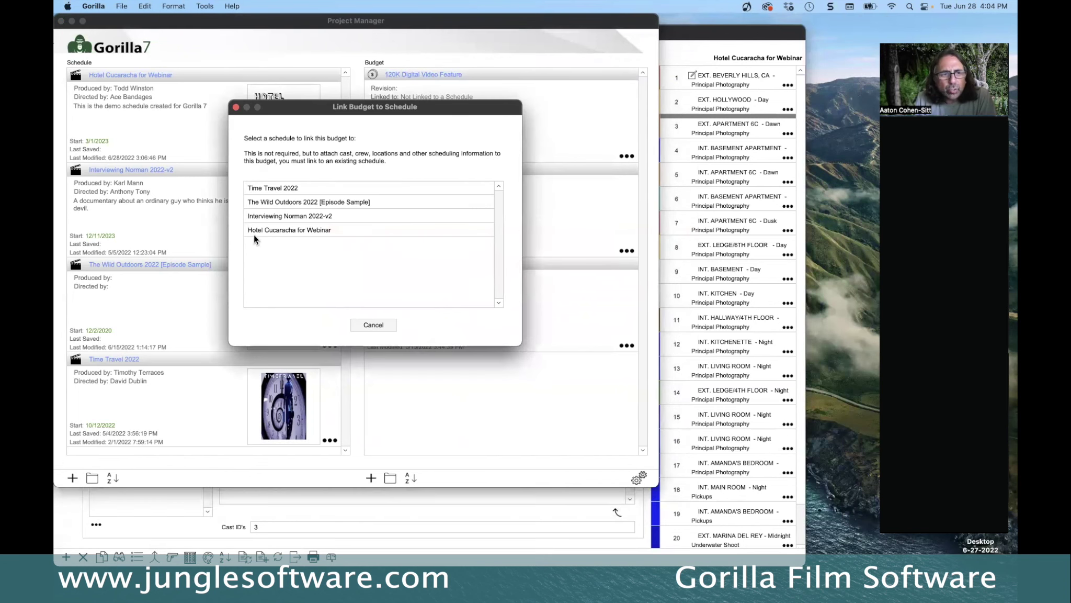
click(298, 229)
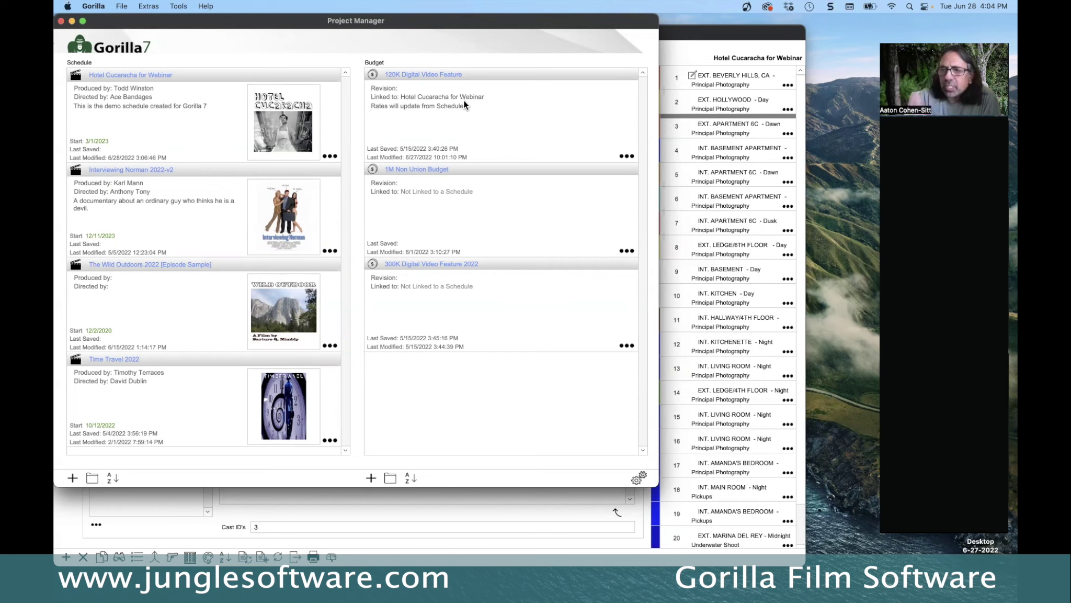
Open the Actors account under TALENT in the 120K Digital Video Feature budget and delete its third detail line
click(407, 75)
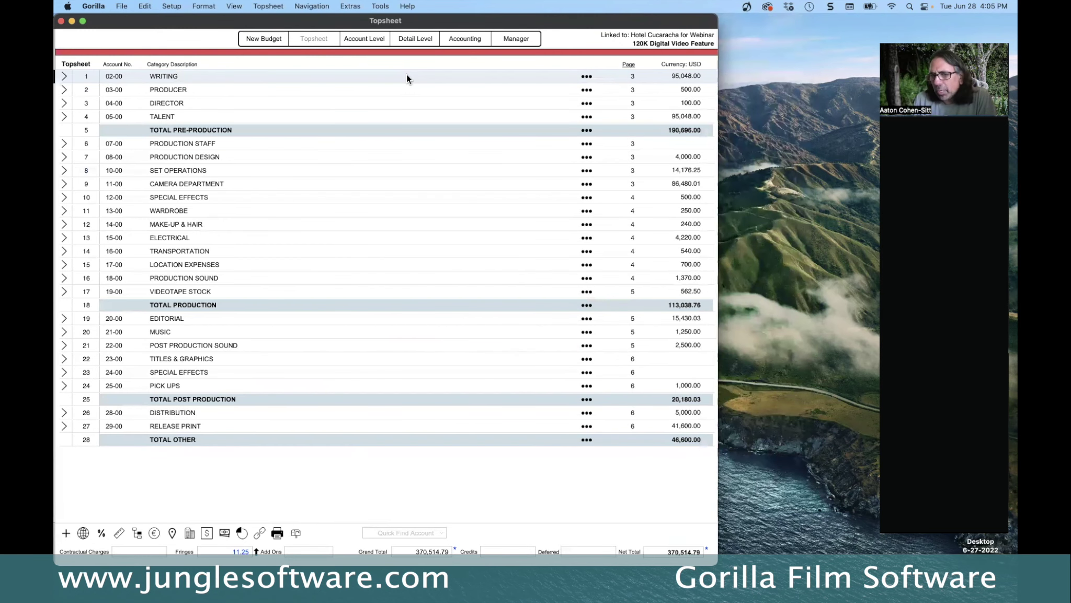
click(63, 116)
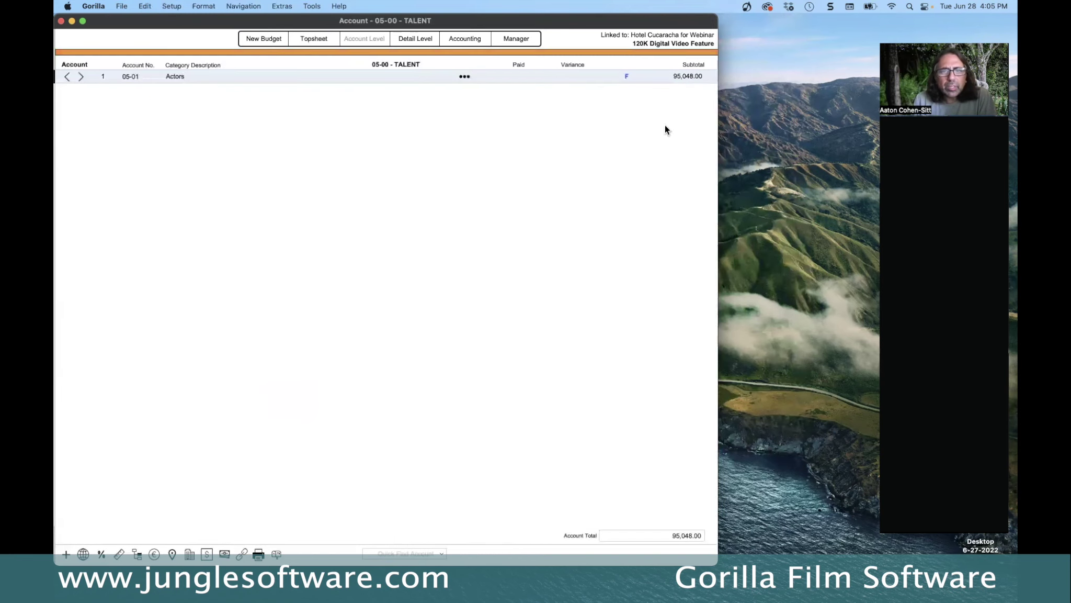
click(81, 76)
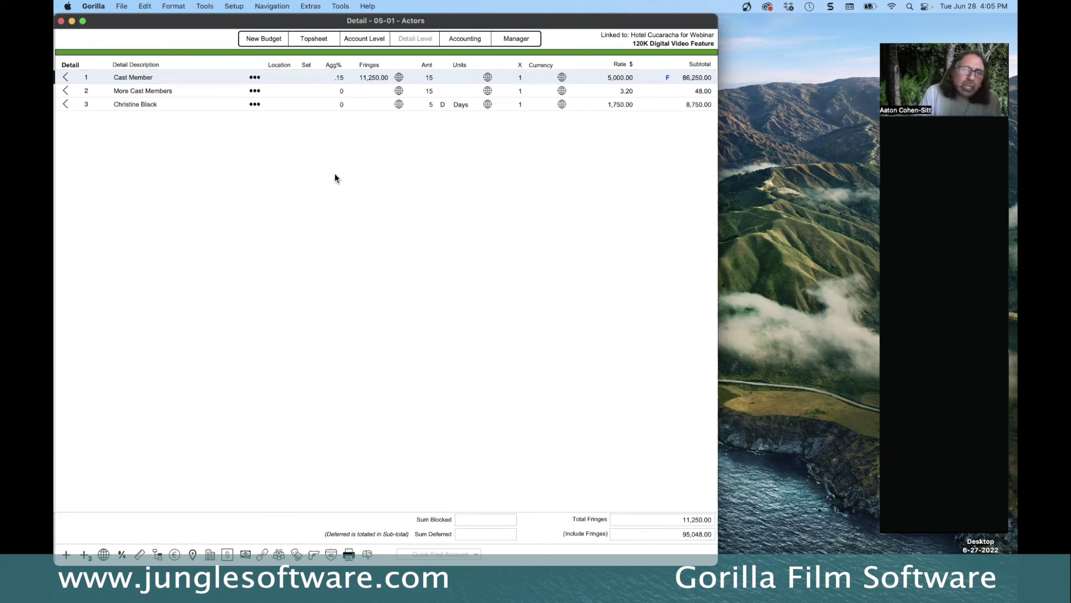
click(254, 104)
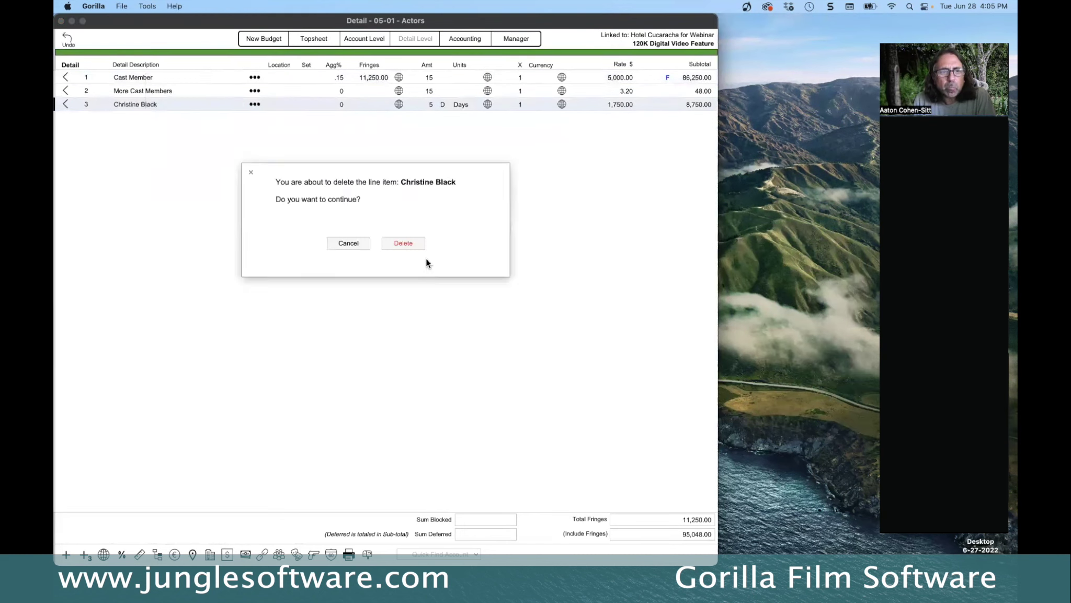
click(410, 245)
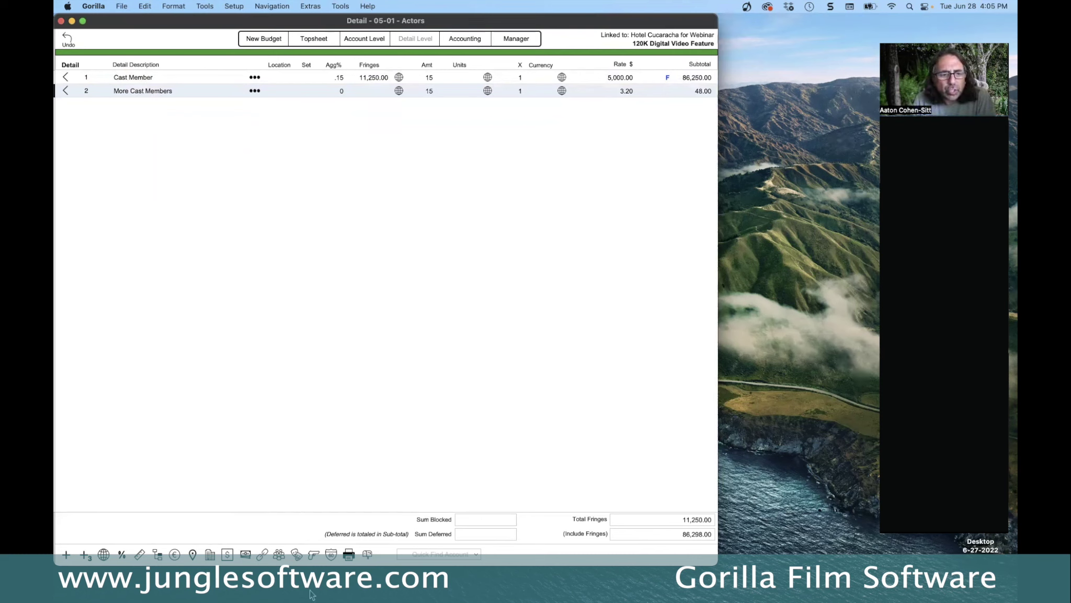
Import the actor playing AMANDA from the linked schedule into the Actors account and set the new line's amount to 2
click(296, 554)
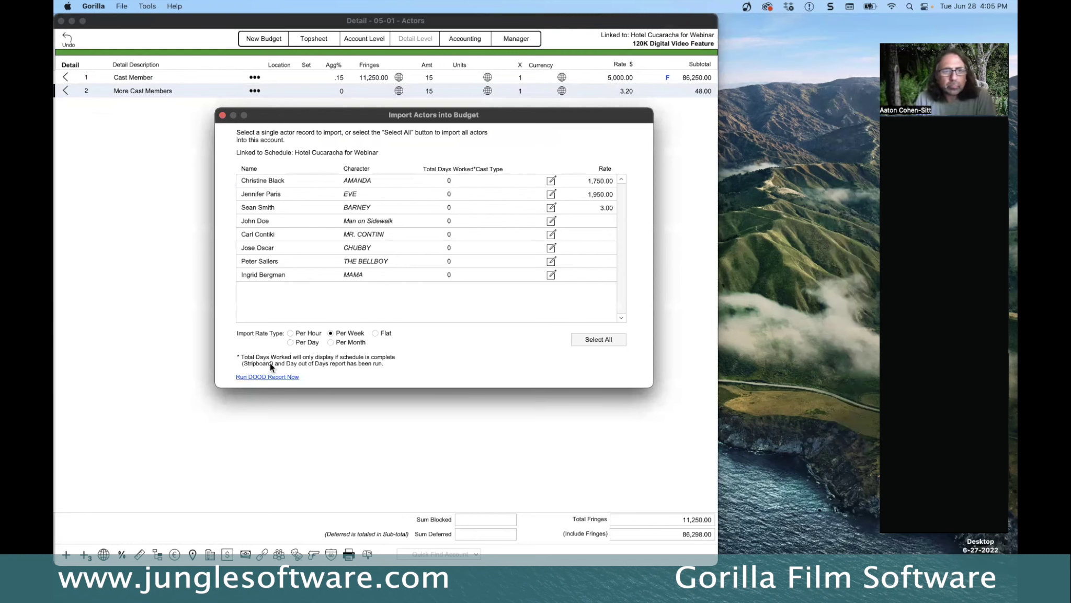
click(222, 114)
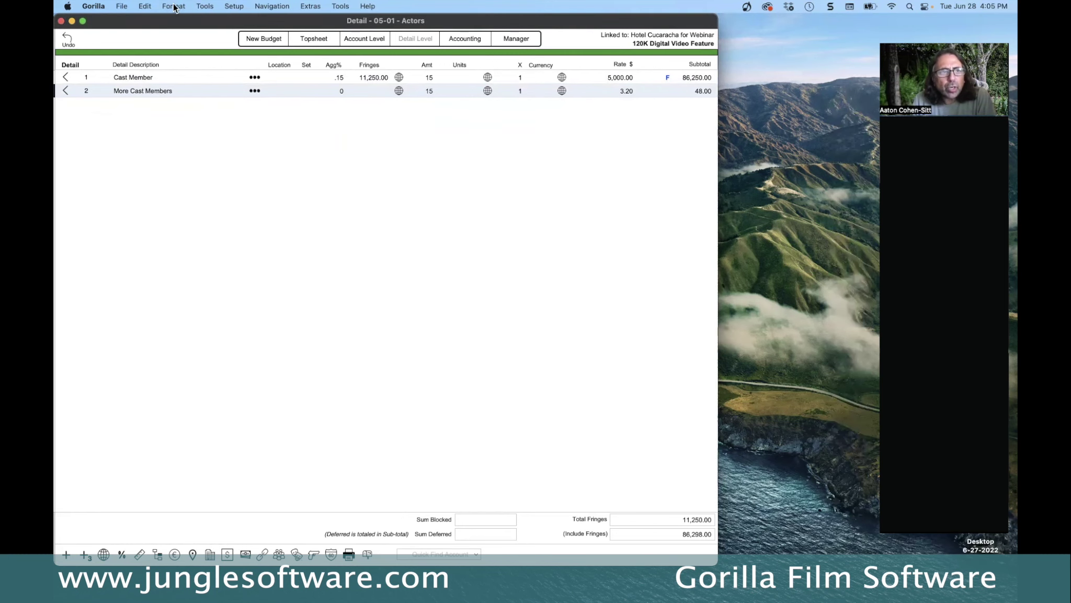
click(146, 7)
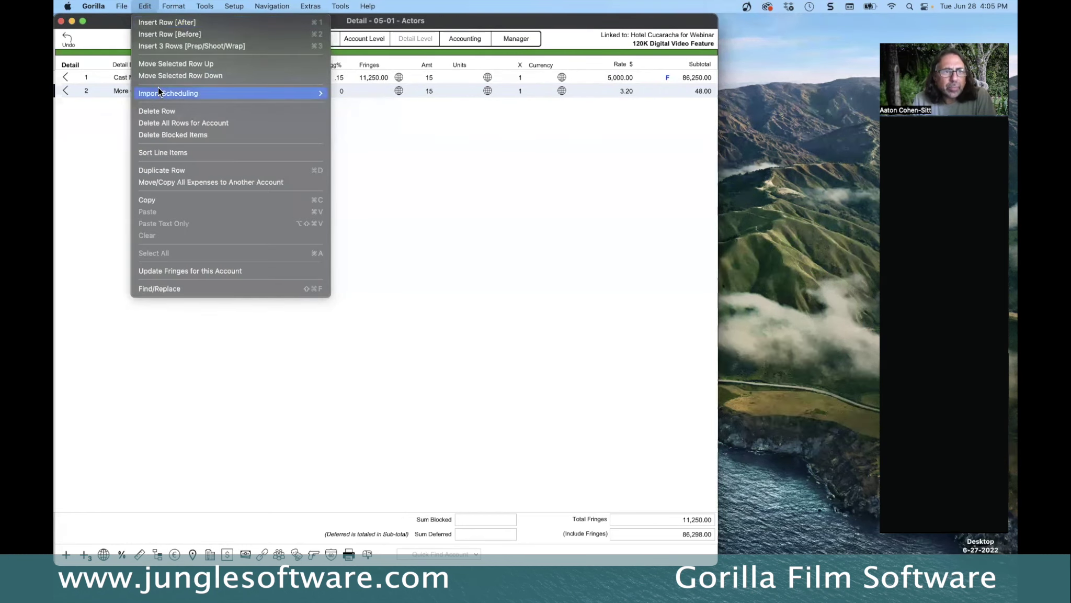
mouse_move(159, 93)
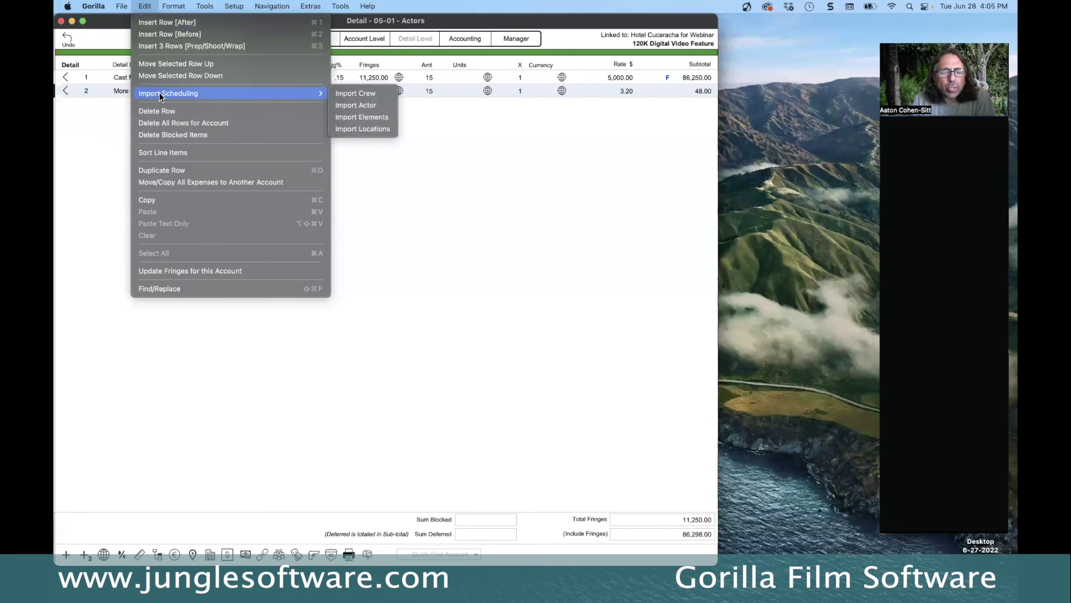
click(386, 109)
drag(424, 122, 417, 110)
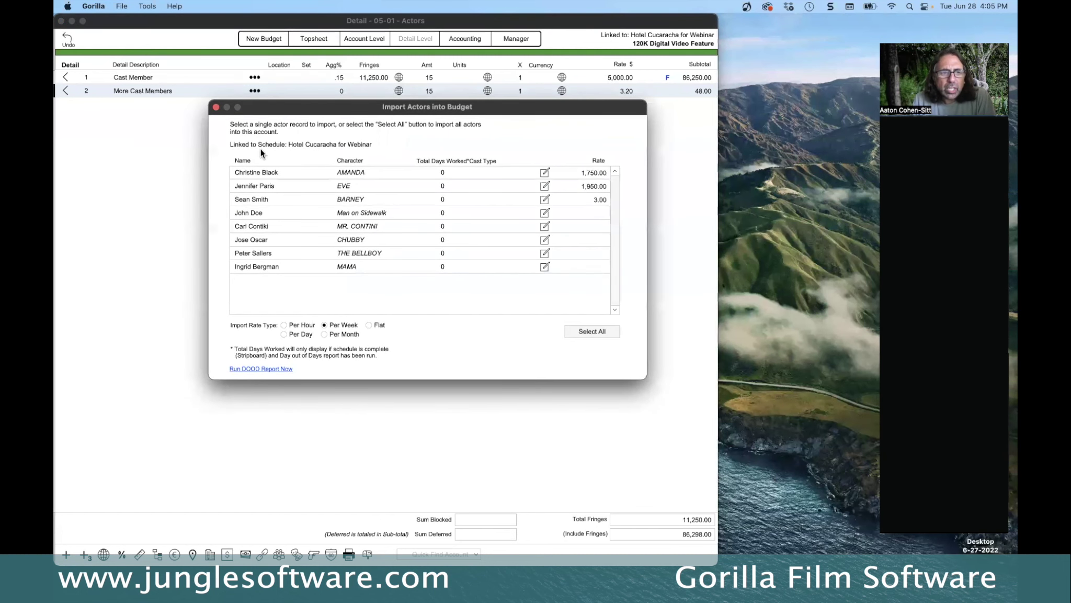
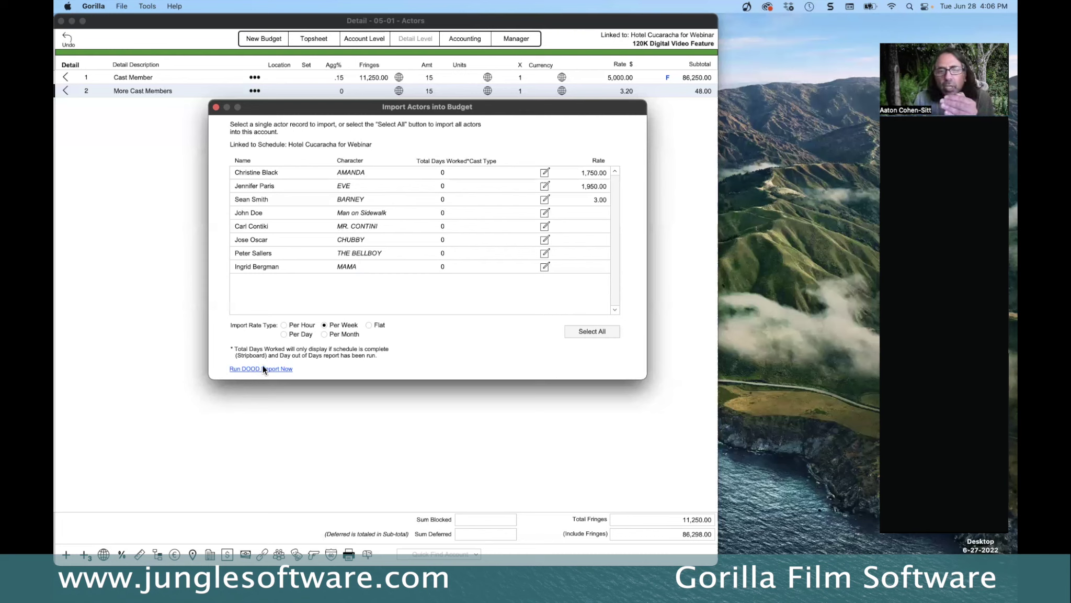
click(240, 173)
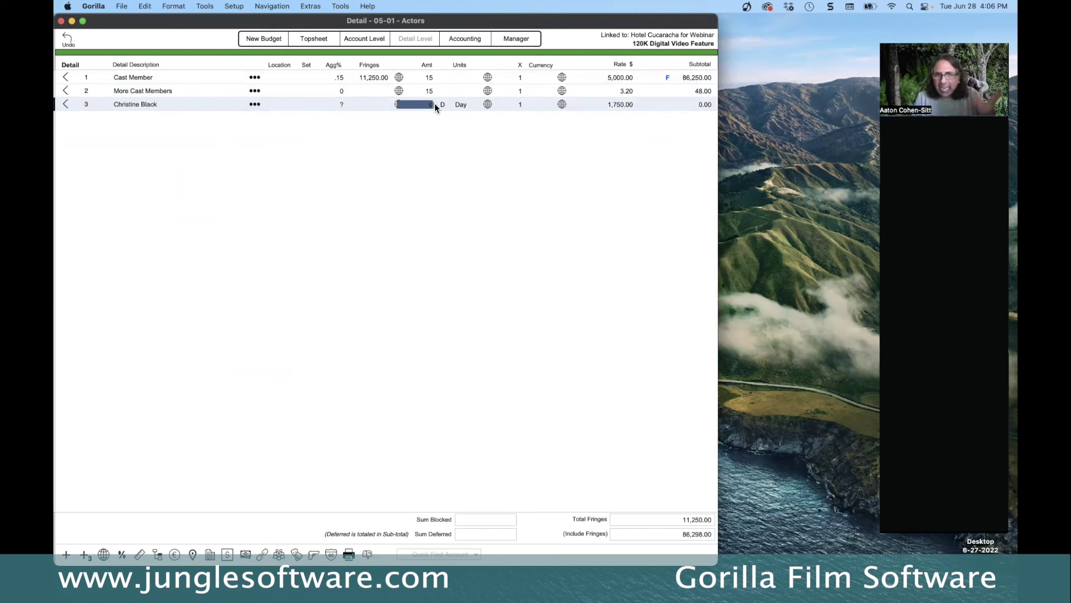
text(2)
key(Return)
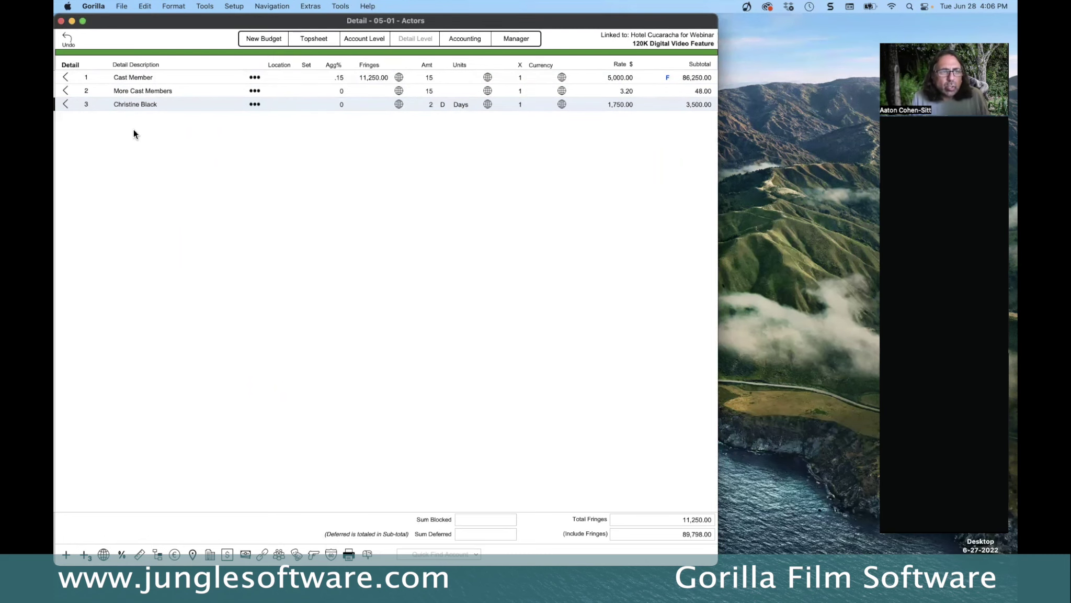
Return to the Topsheet and open the detail level of the Grip account under SET OPERATIONS
click(66, 77)
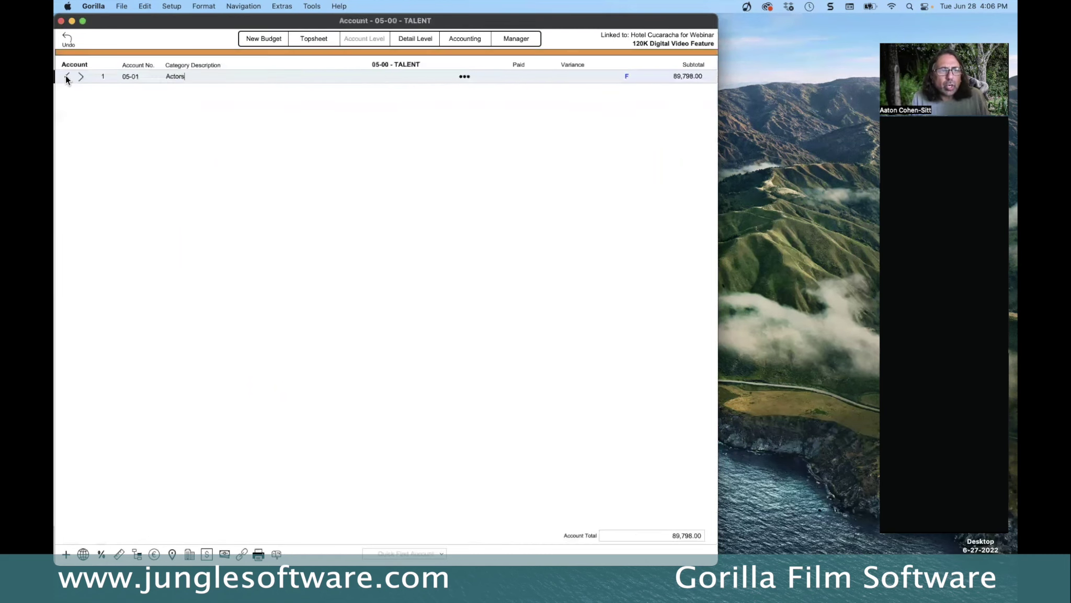
click(66, 77)
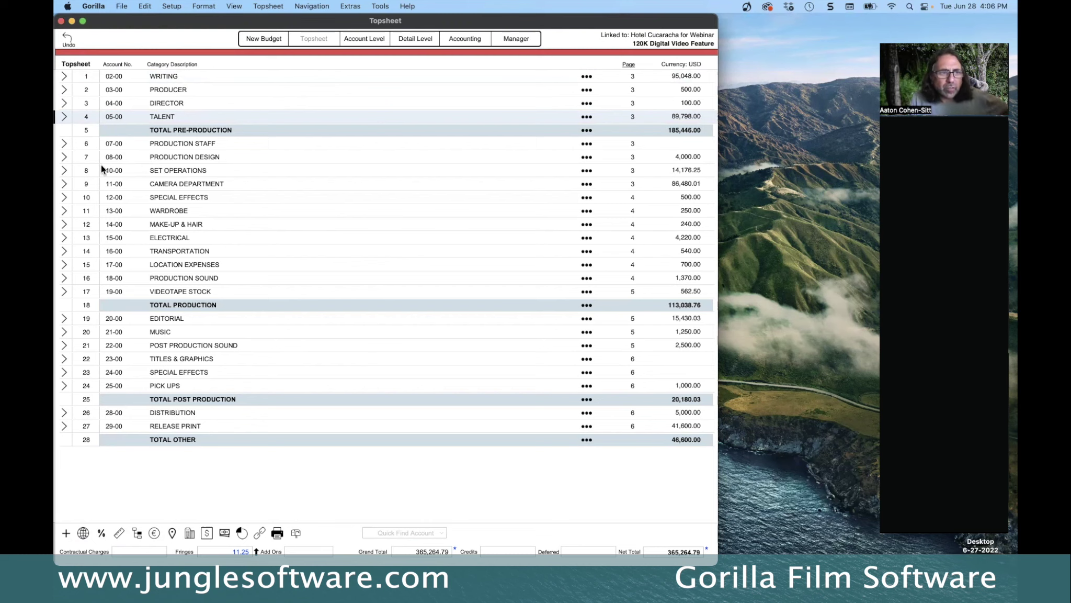
click(65, 173)
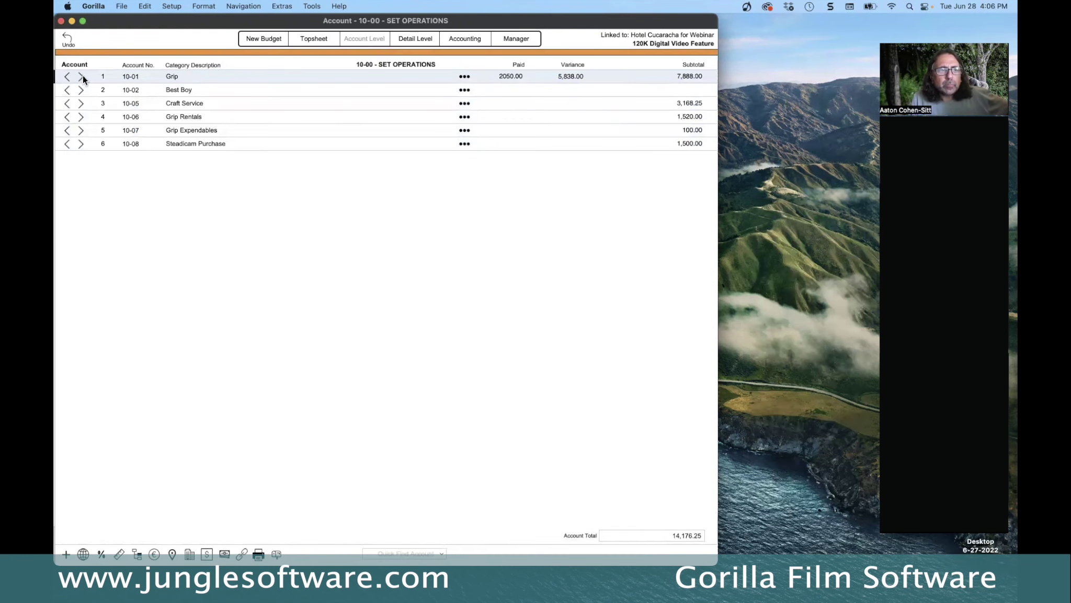
click(81, 77)
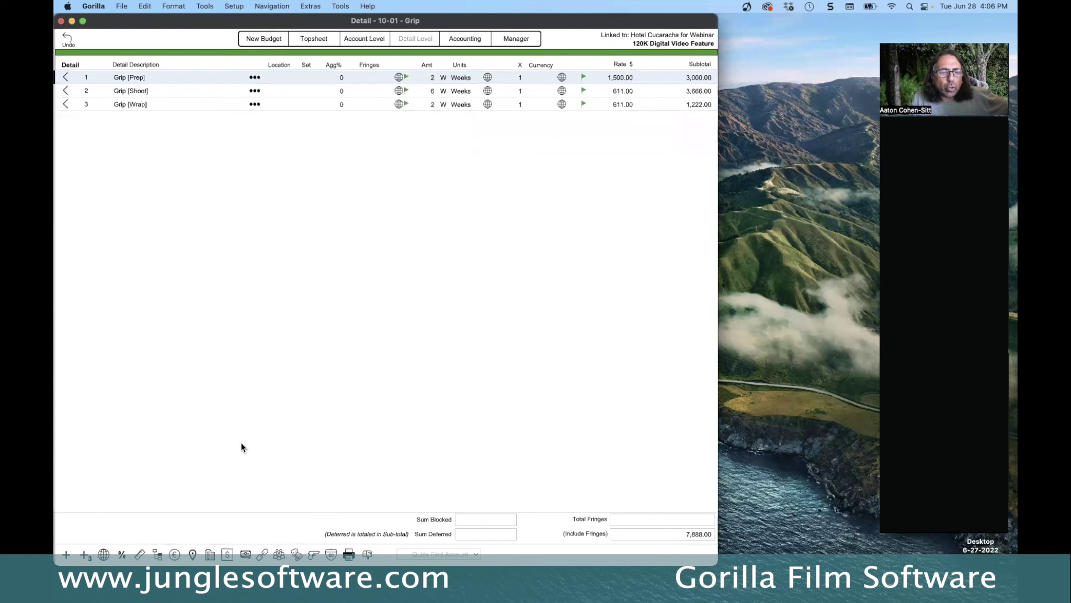
Import the Gaffer from the linked schedule's crew into three Prep, Shoot and Wrap lines of the Grip account, using the Per Week rate type
click(279, 553)
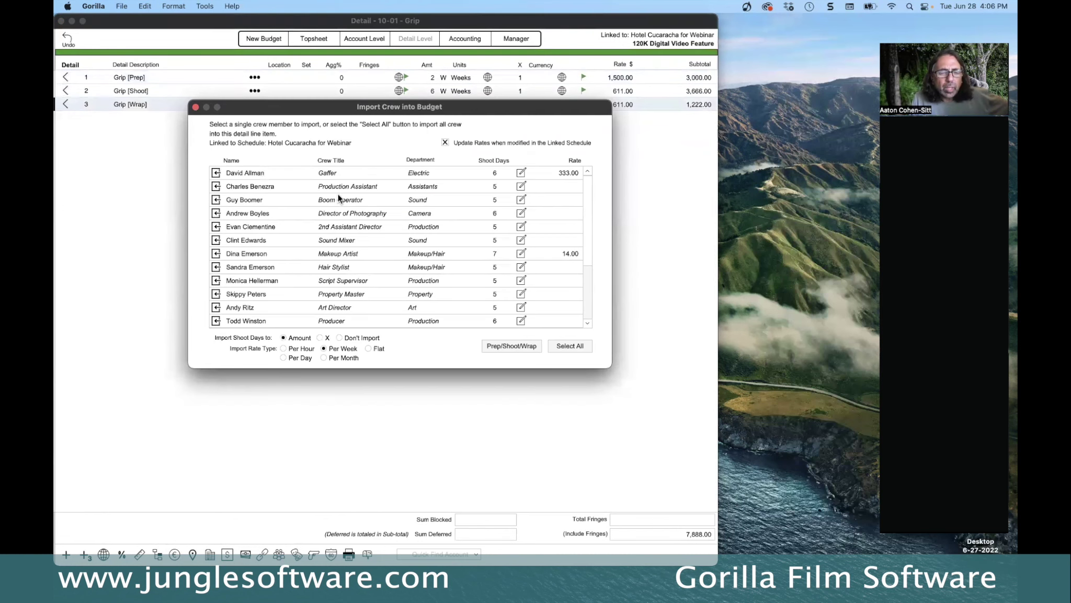
drag(276, 108, 276, 106)
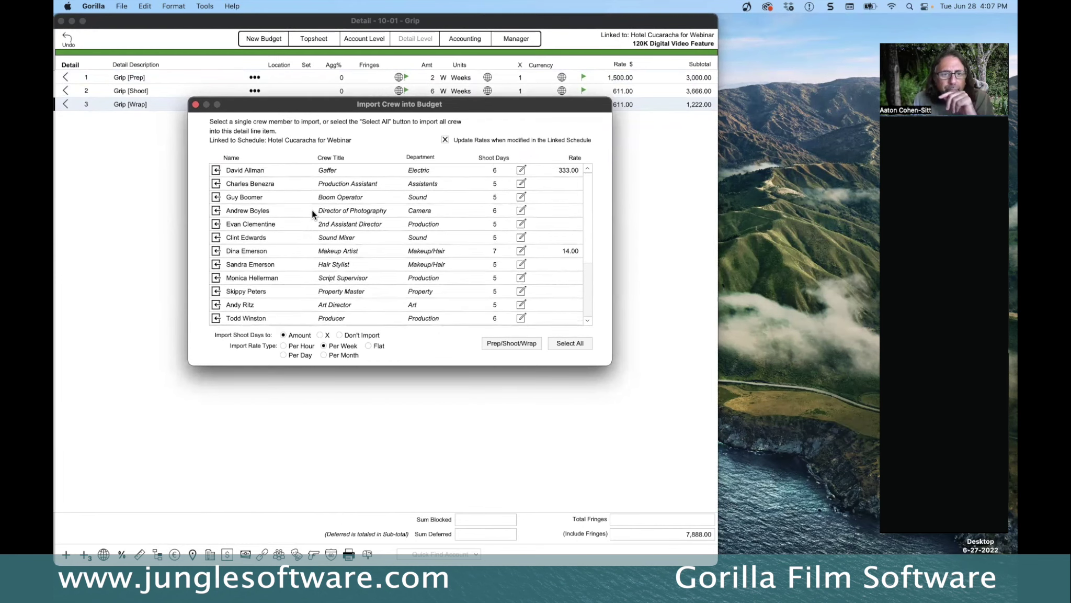
scroll(403, 275, down, 3)
scroll(403, 275, down, 1)
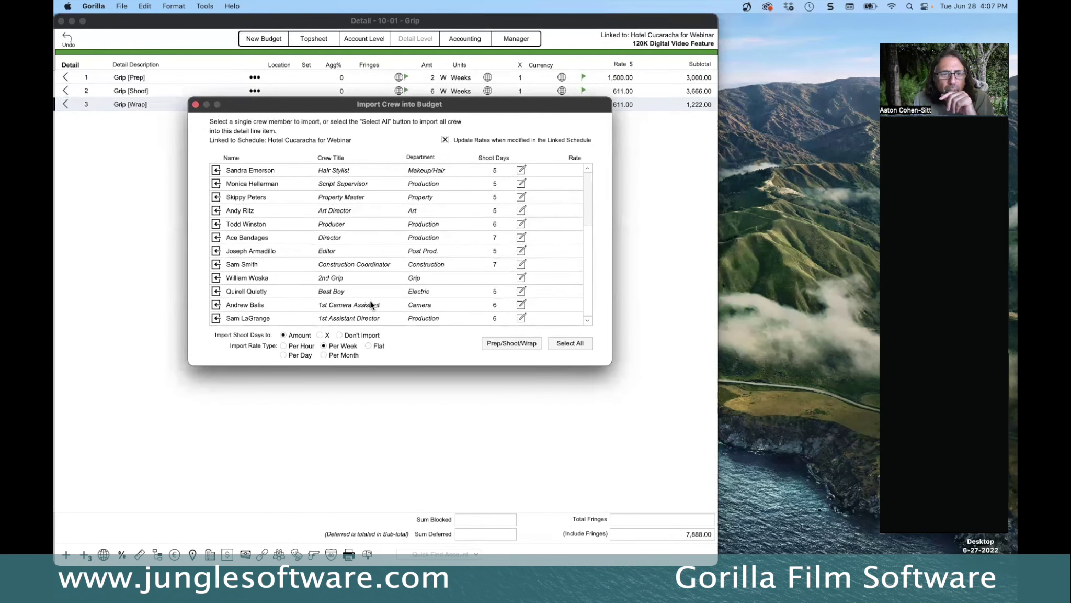
scroll(332, 295, up, 4)
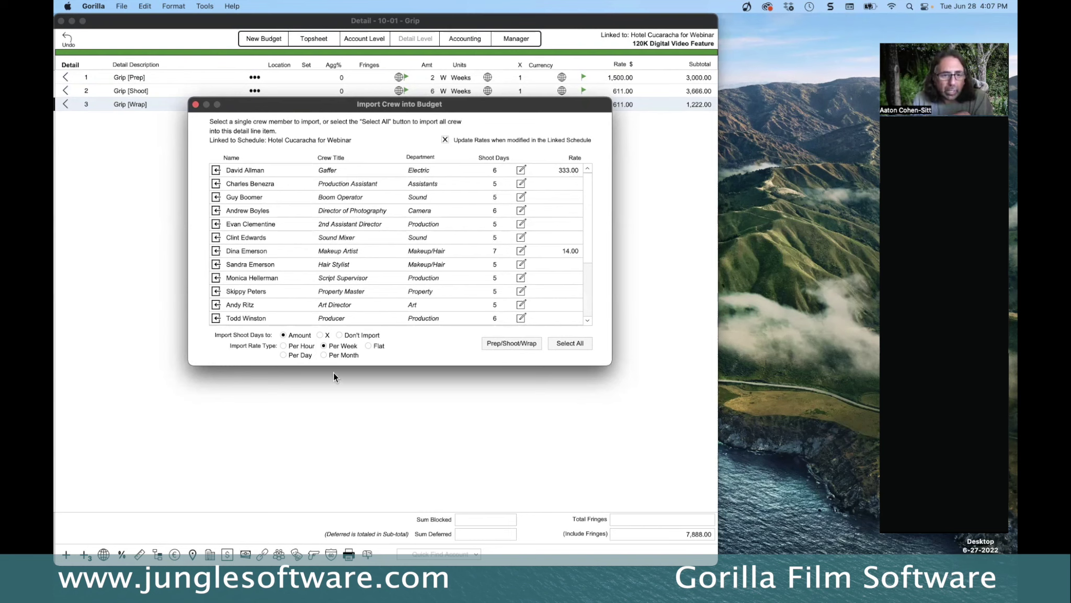
click(283, 356)
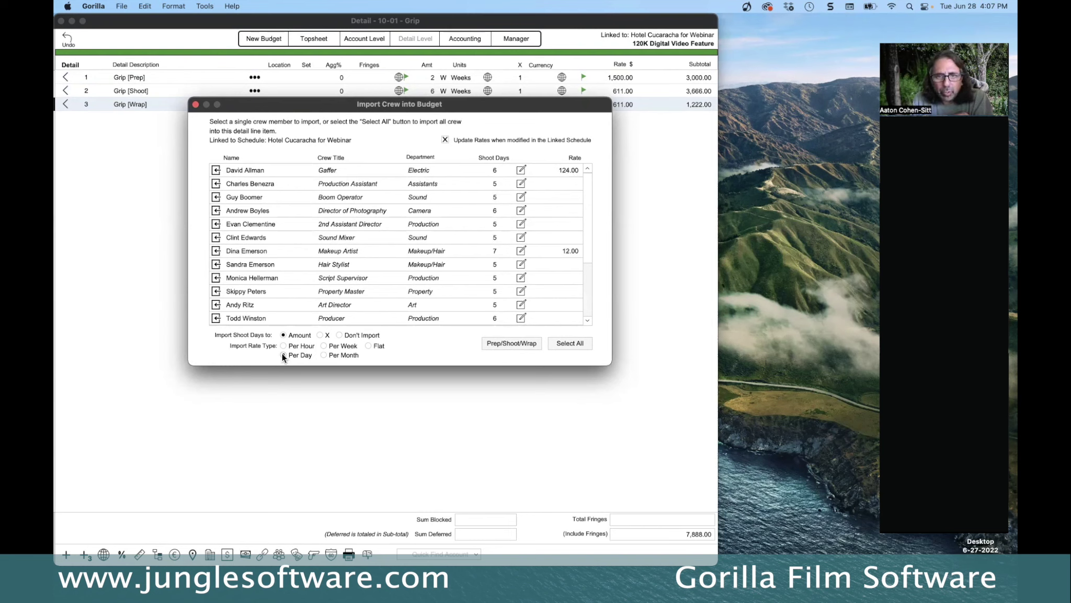
click(323, 346)
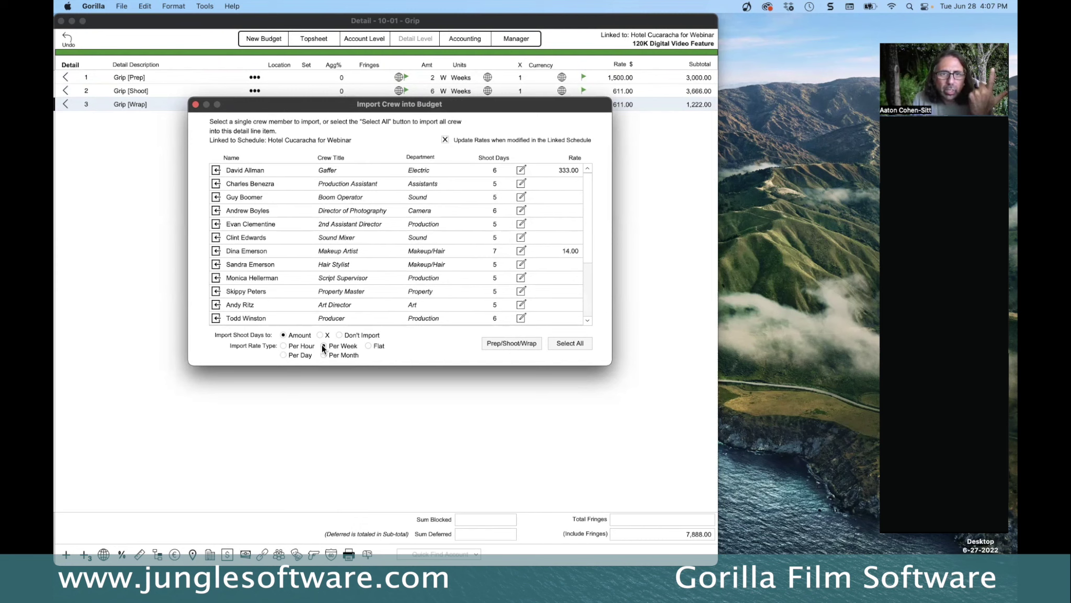
click(216, 172)
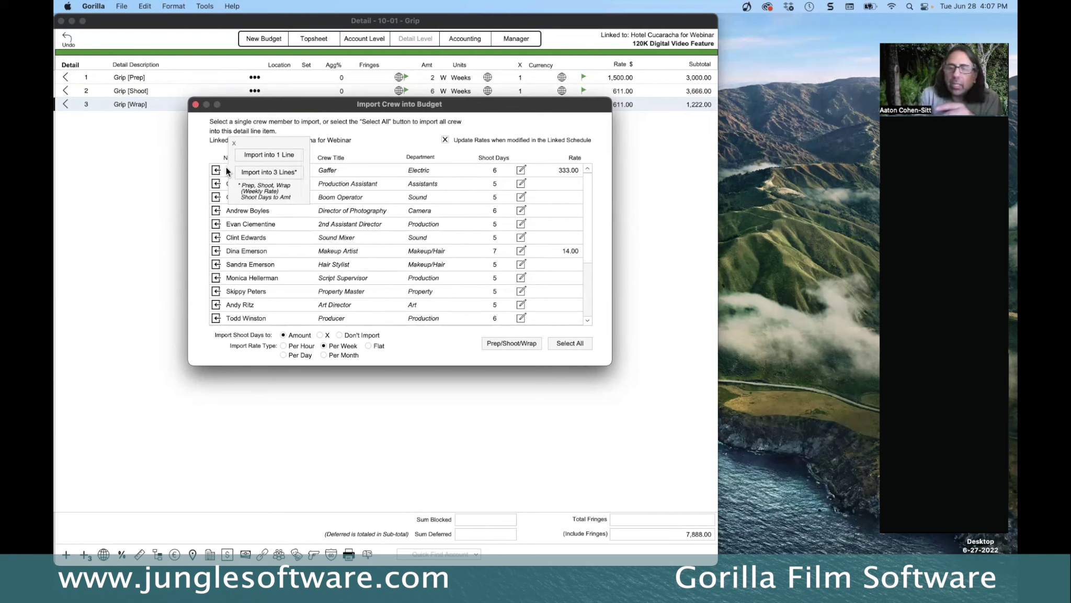
click(253, 172)
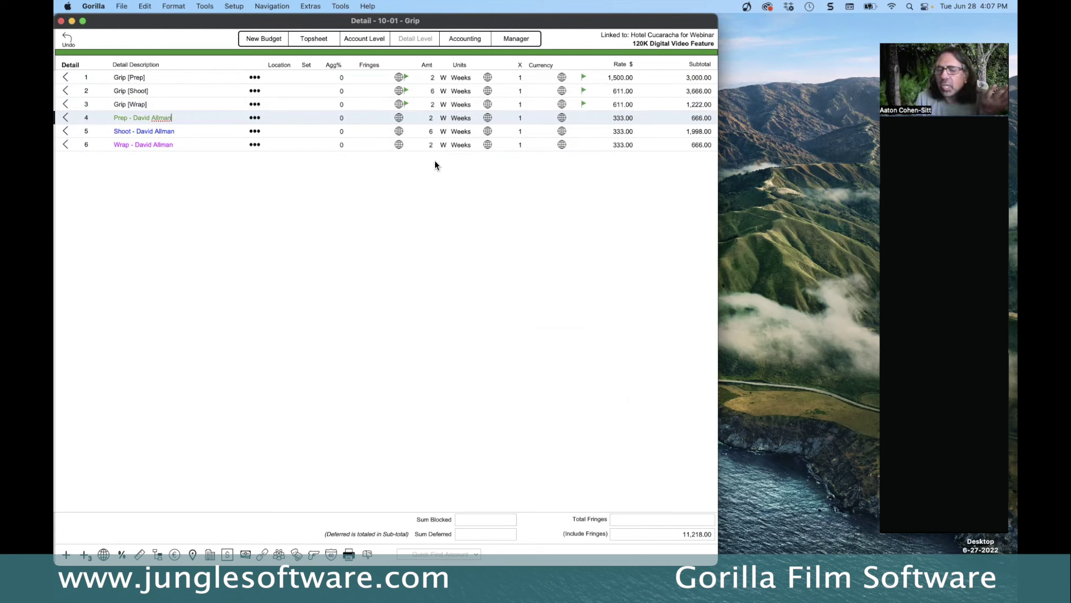
Open the Budget Preferences and examine the default Prep, Shoot and Wrap settings used for importing crew members
click(323, 6)
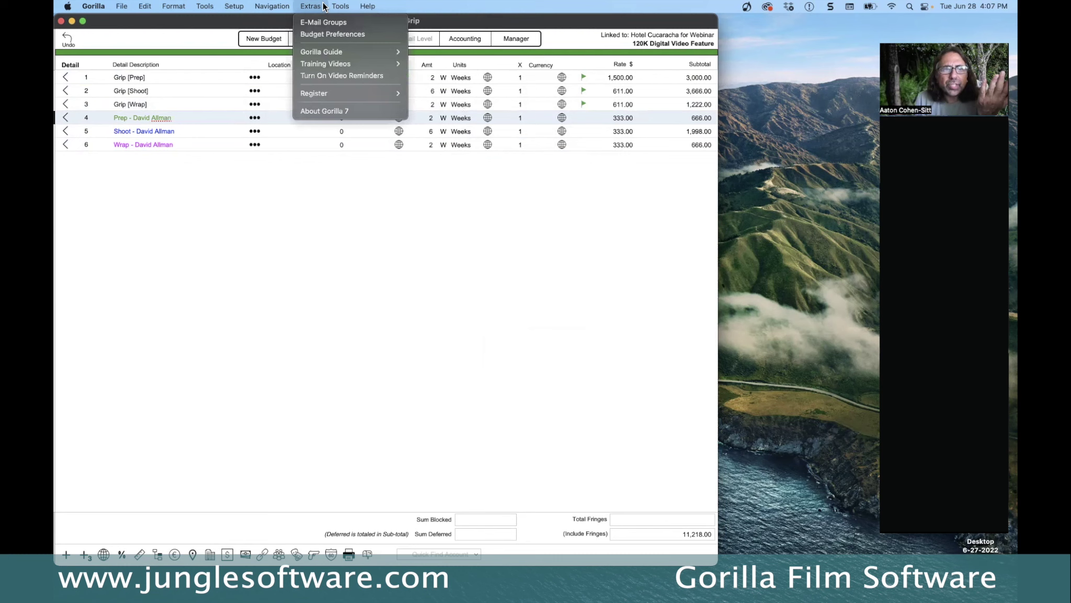
click(325, 33)
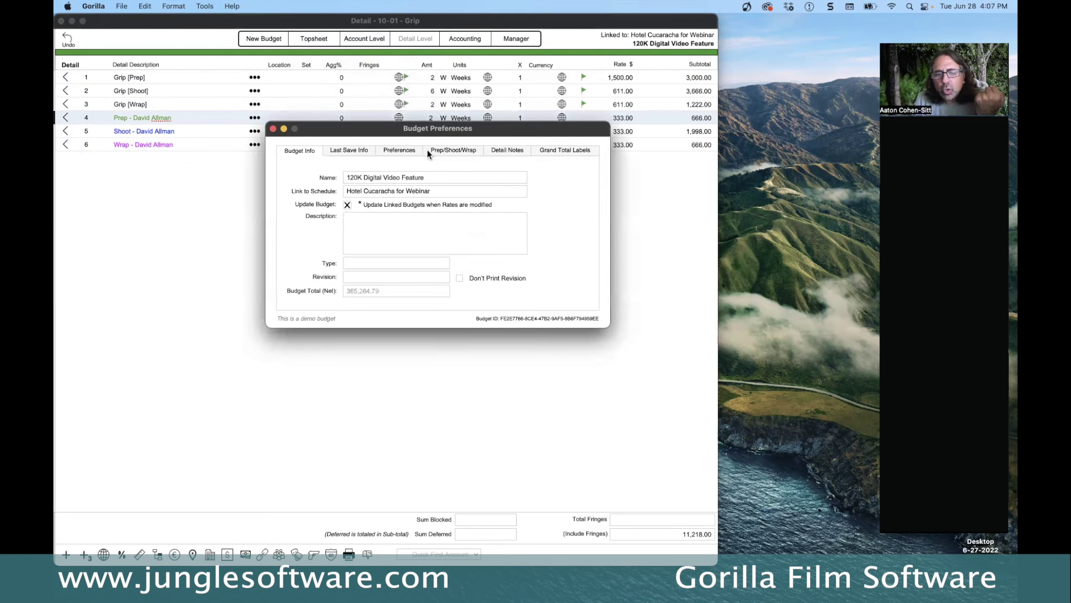
click(450, 150)
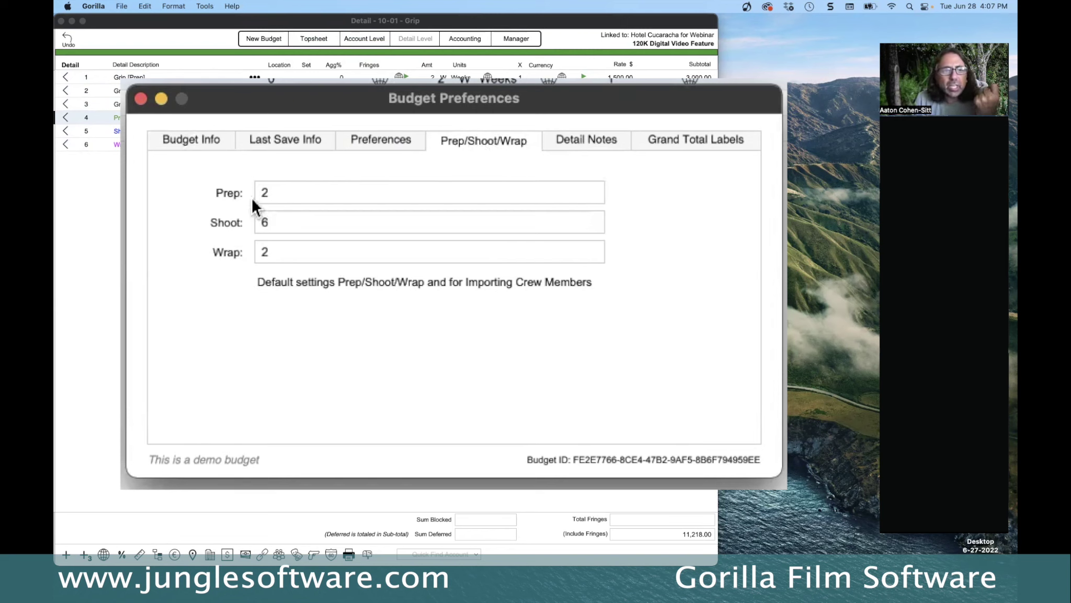
click(273, 251)
drag(273, 250, 231, 246)
click(337, 335)
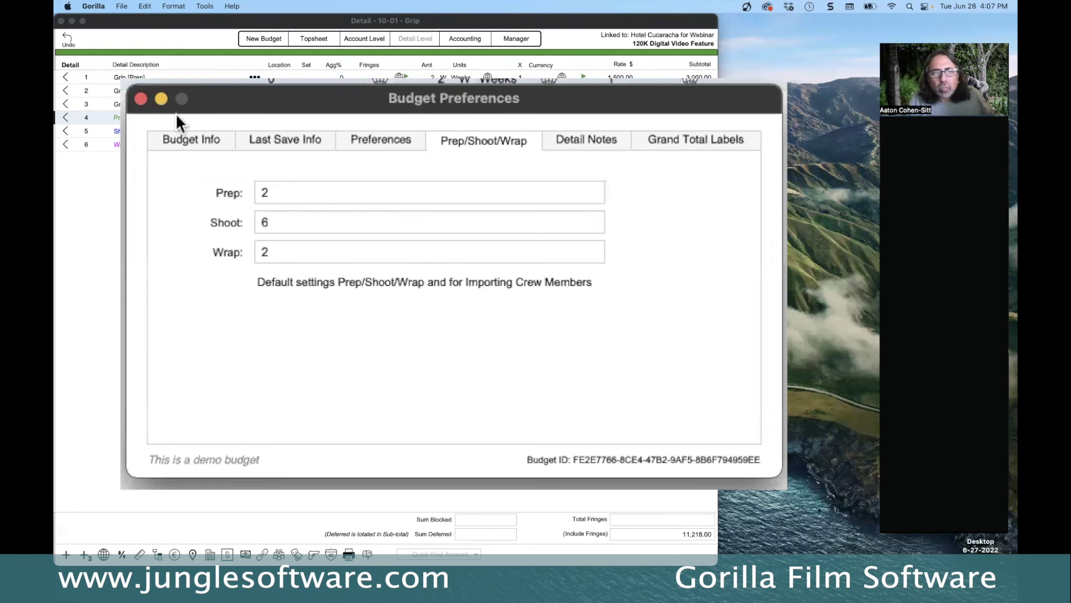
Close the Budget Preferences, switch to PowerPoint to read tip #22 on importing from The Gorilla Ratebook, and return to Gorilla
click(142, 102)
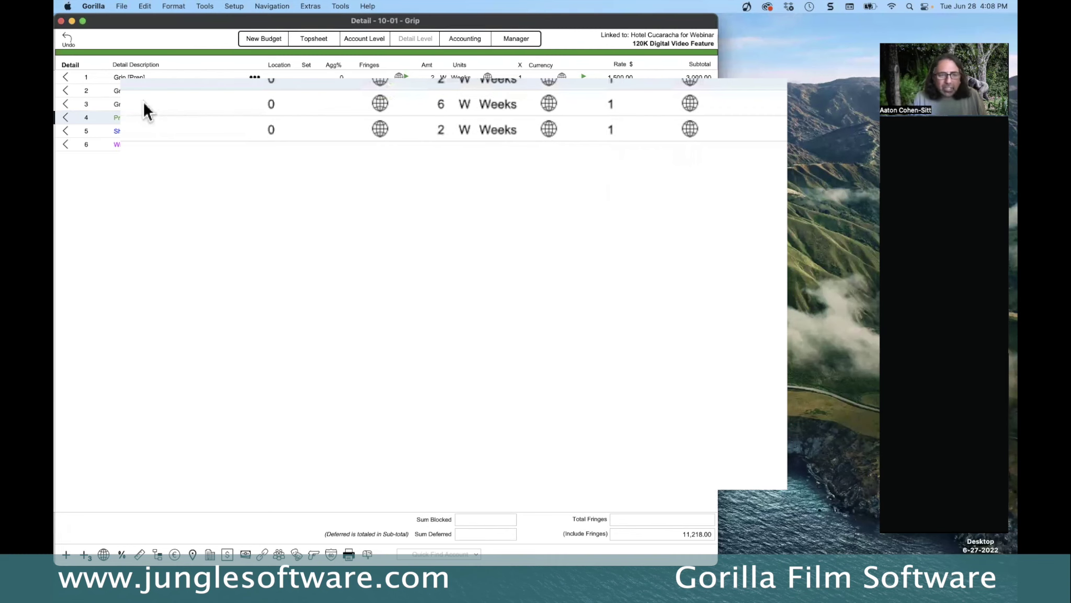
key(super+Tab)
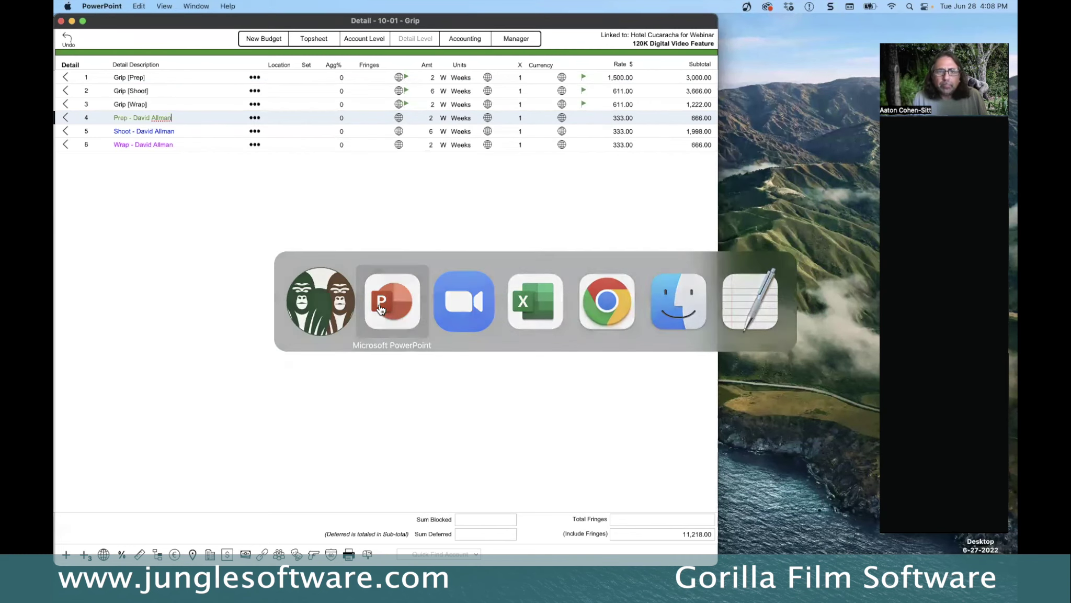
click(380, 289)
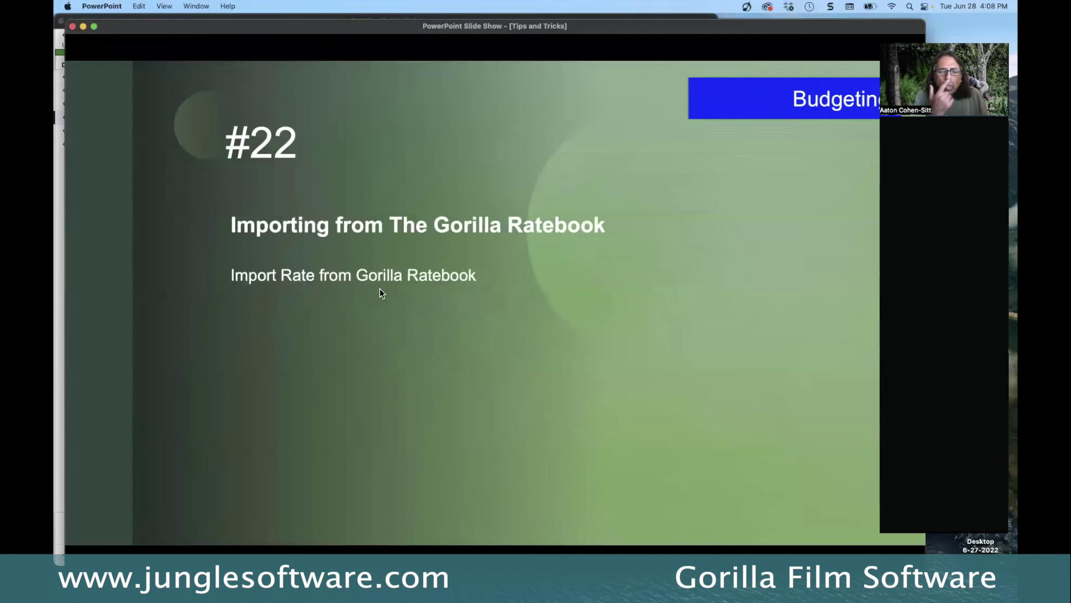
key(super+Tab)
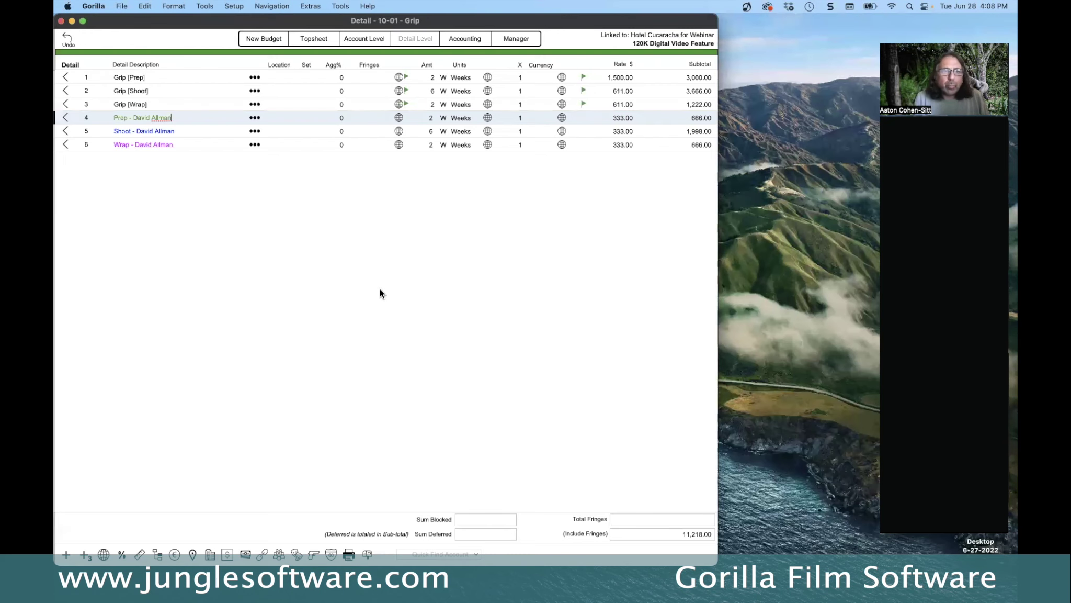
Return to the Topsheet and open the detail level of the Director of Photography account under CAMERA DEPARTMENT
click(65, 77)
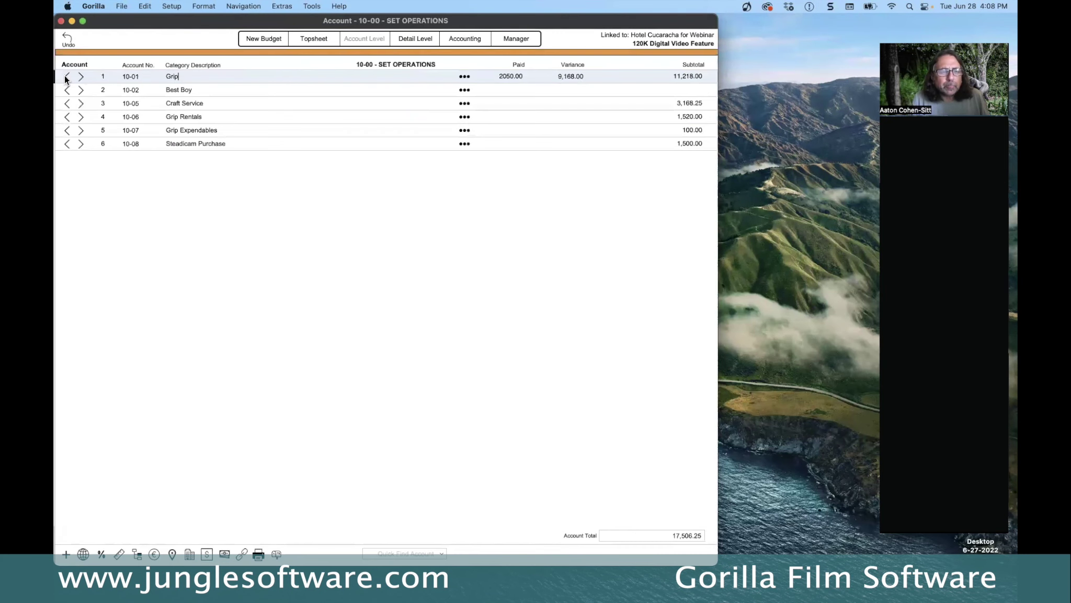
click(66, 77)
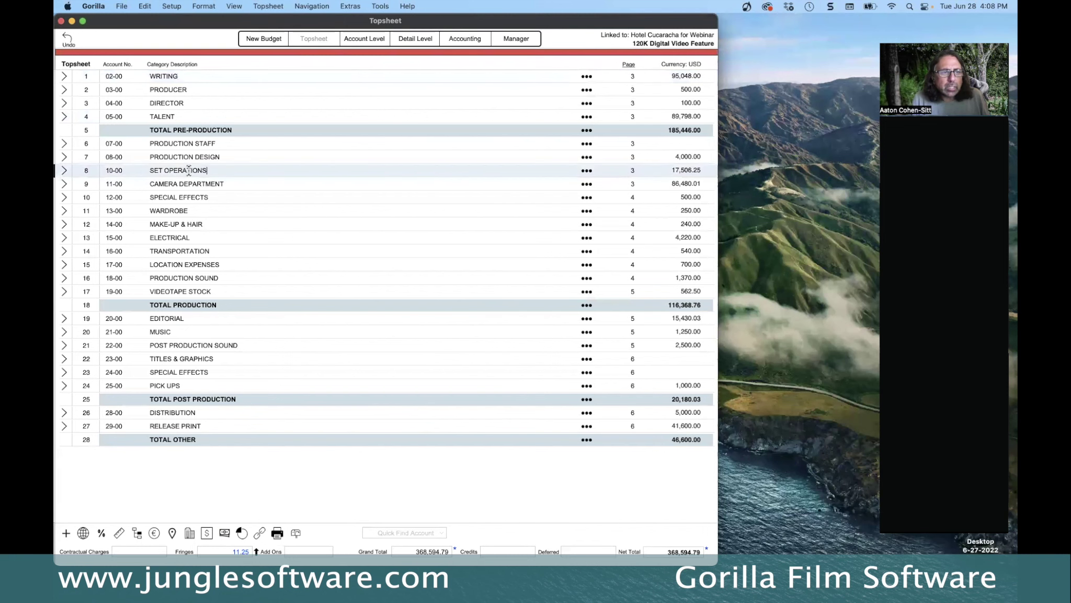
click(64, 183)
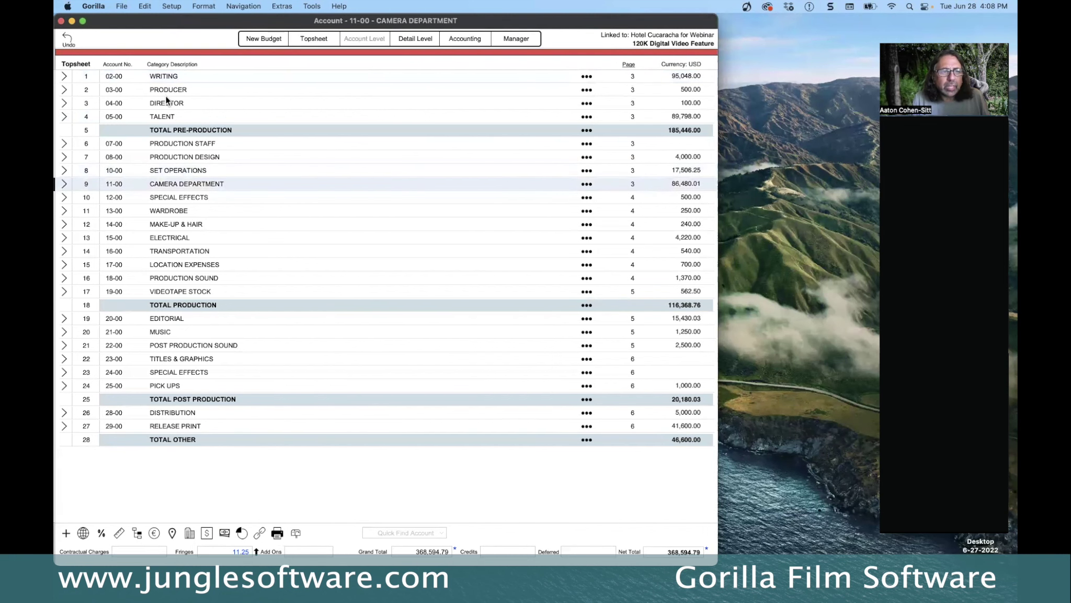
click(81, 78)
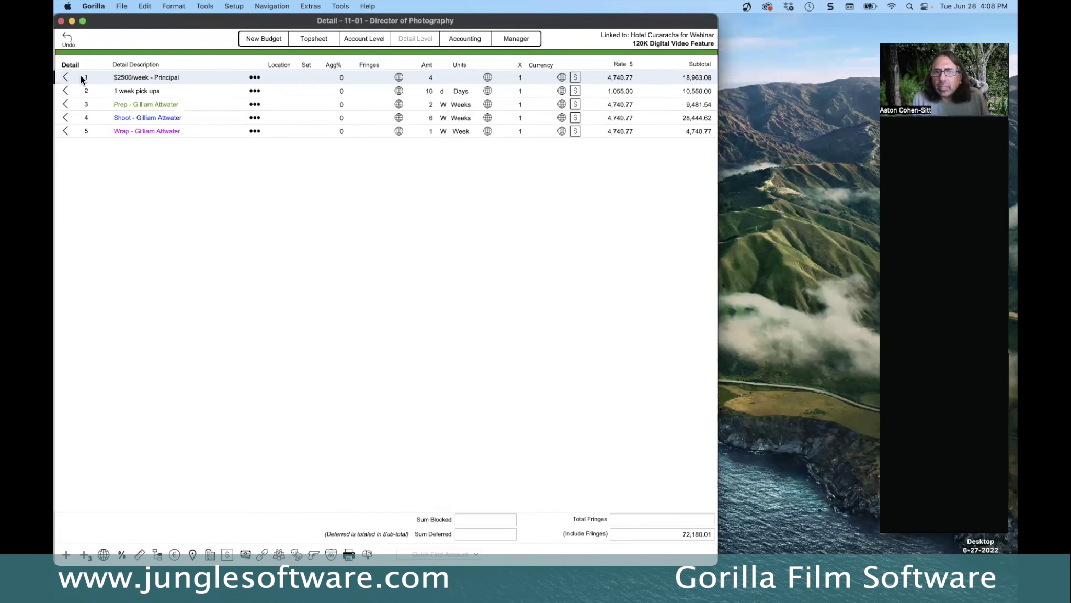
Delete the "$2500/week - Principal" line from the Director of Photography account
click(255, 77)
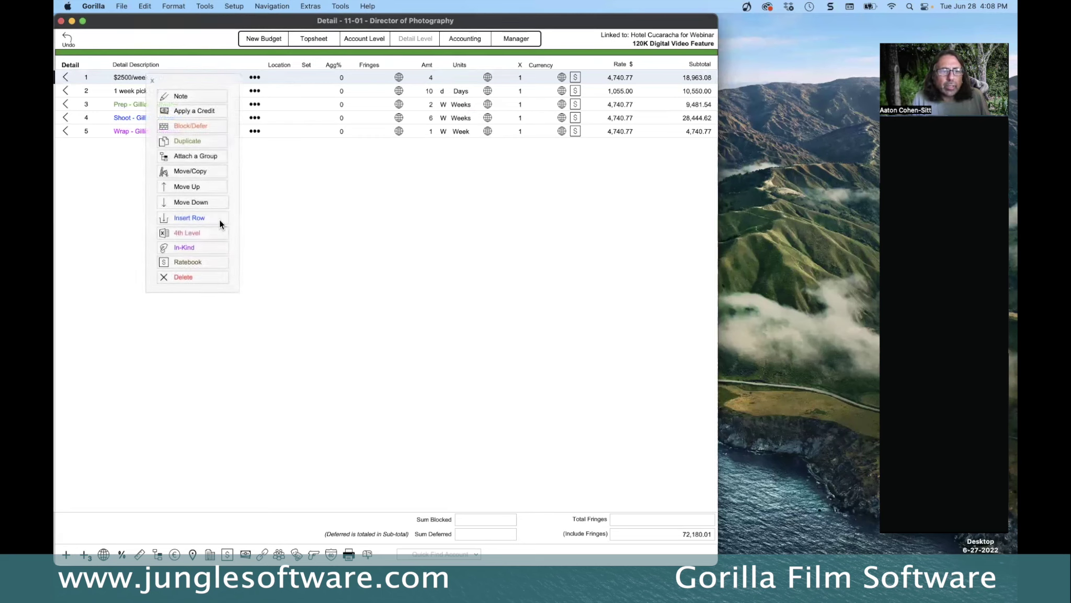
click(202, 277)
click(411, 241)
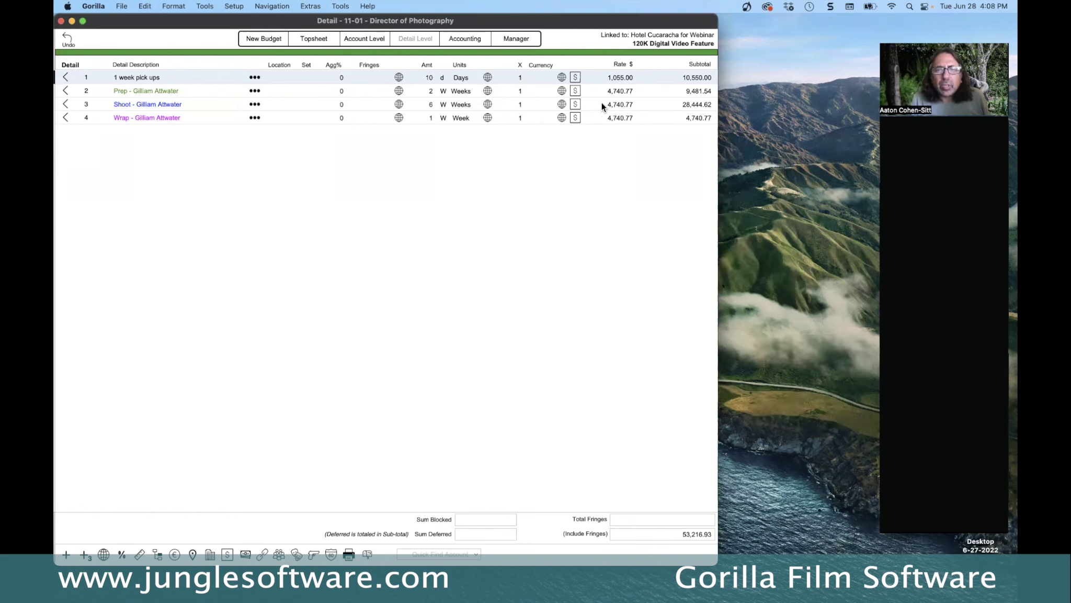
Empty the Shoot line's rate and clear the Ratebook rate from the "1 week pick ups" line
click(615, 104)
key(BackSpace)
key(Return)
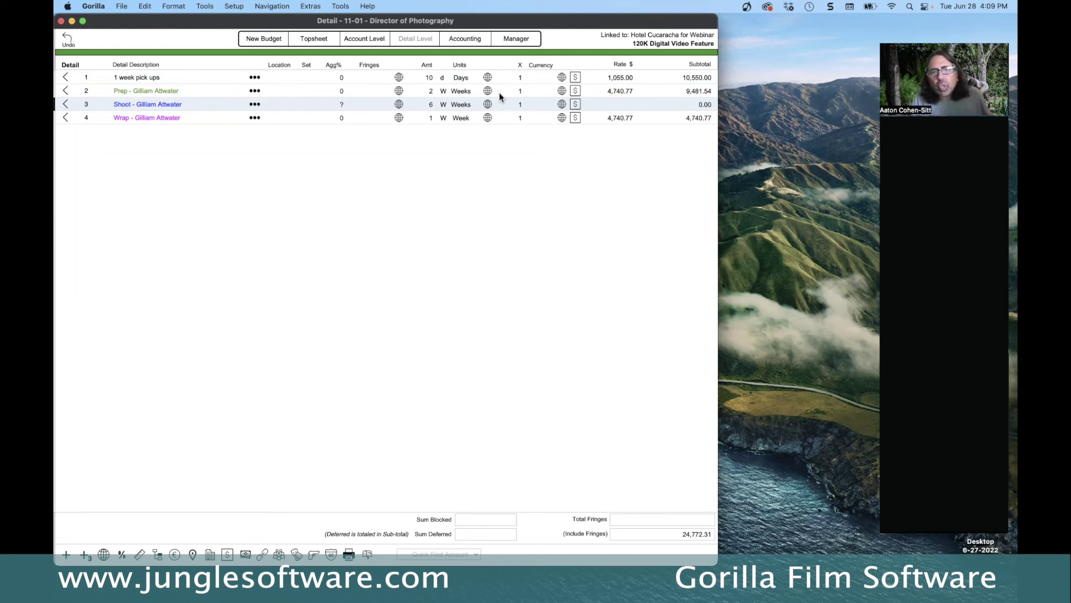
click(574, 104)
click(497, 216)
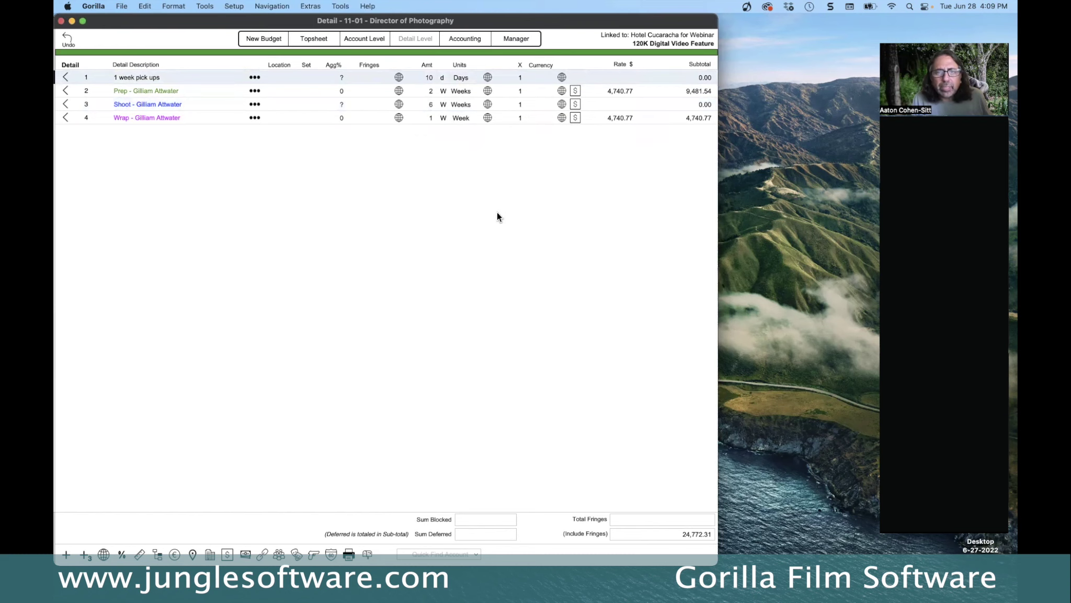
Clear the Ratebook rate attached to the Shoot line
click(255, 105)
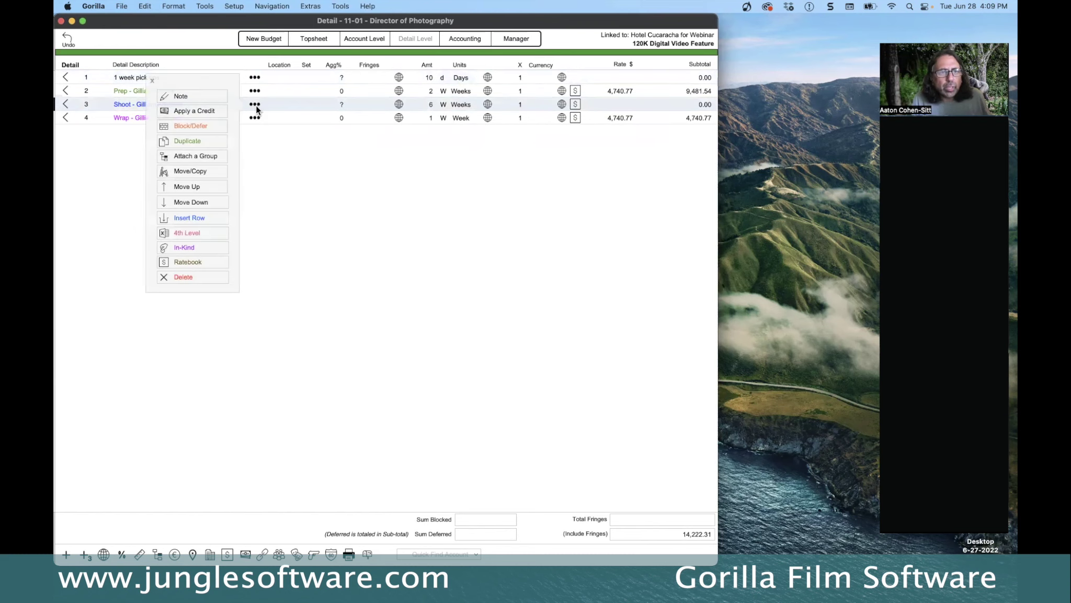
click(189, 261)
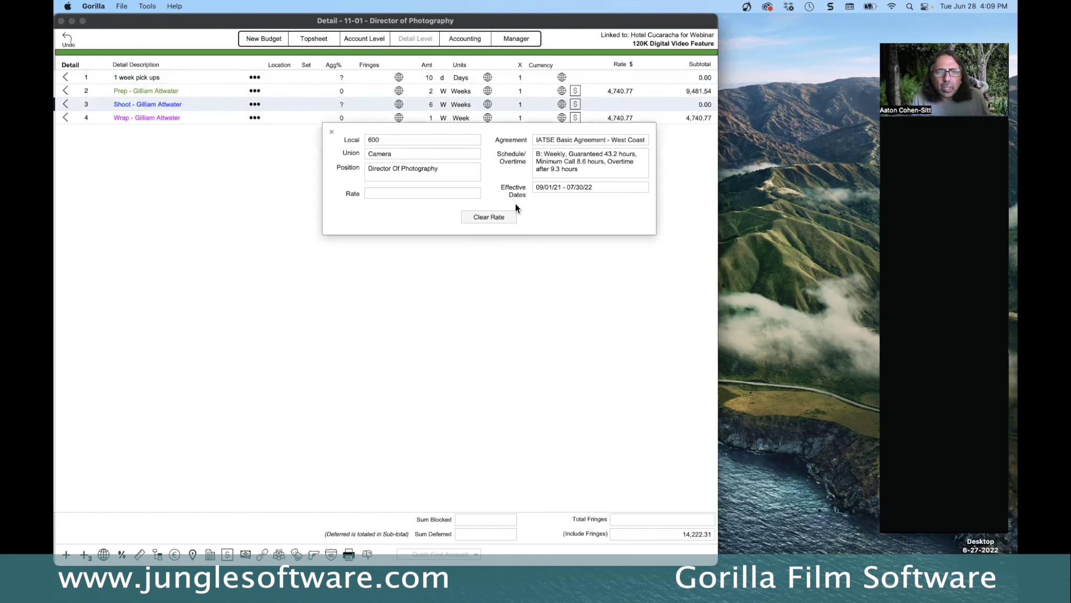
click(497, 215)
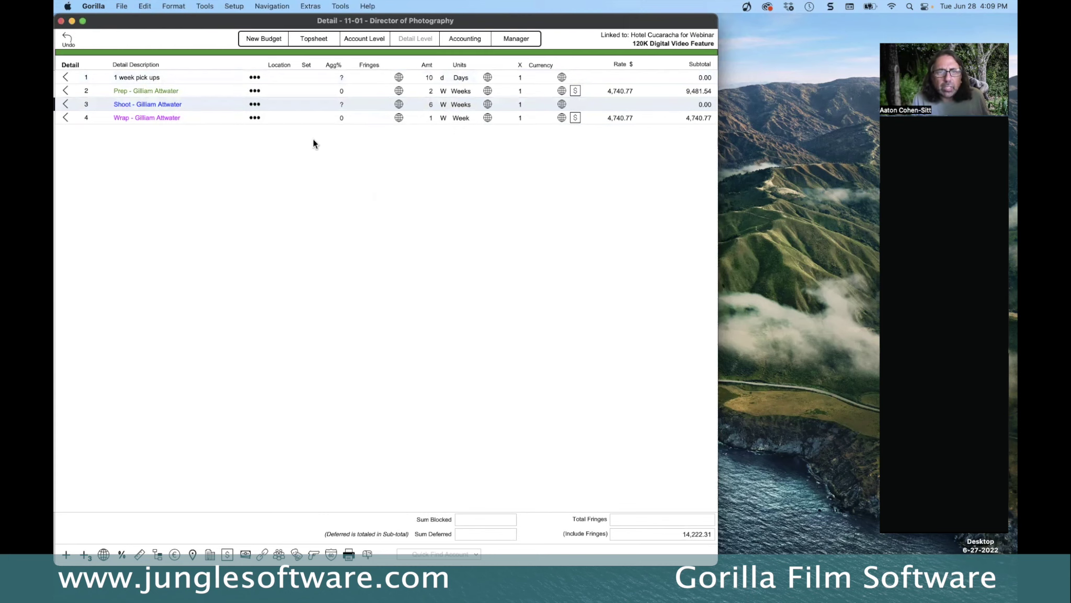
Open the Gorilla Ratebook for the Shoot line and filter it by IATSE Basic Agreement - West Coast and the 600 - Camera union
click(255, 105)
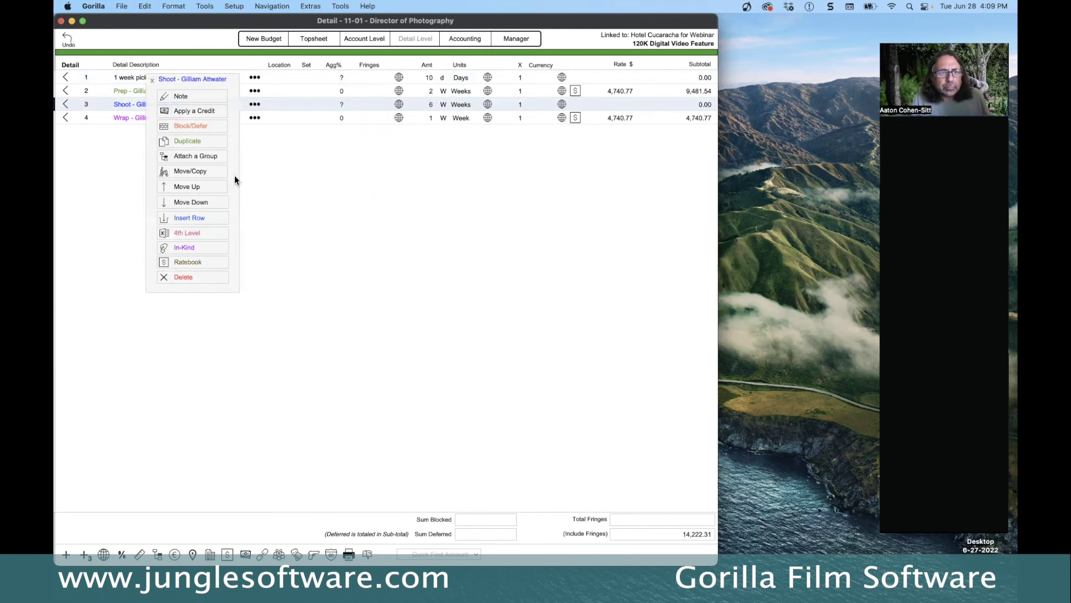
click(212, 265)
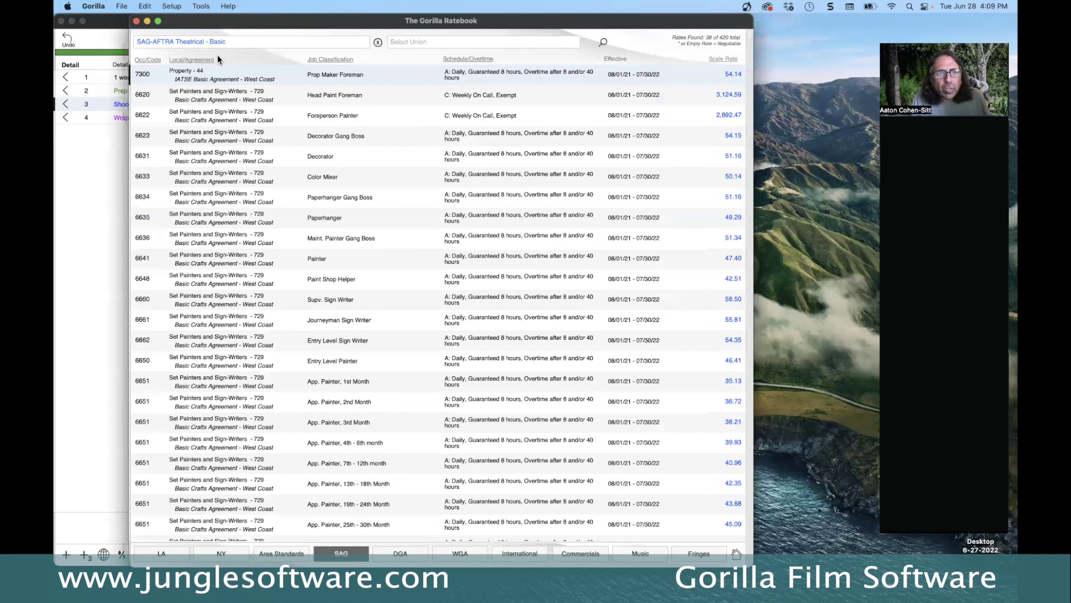
click(188, 42)
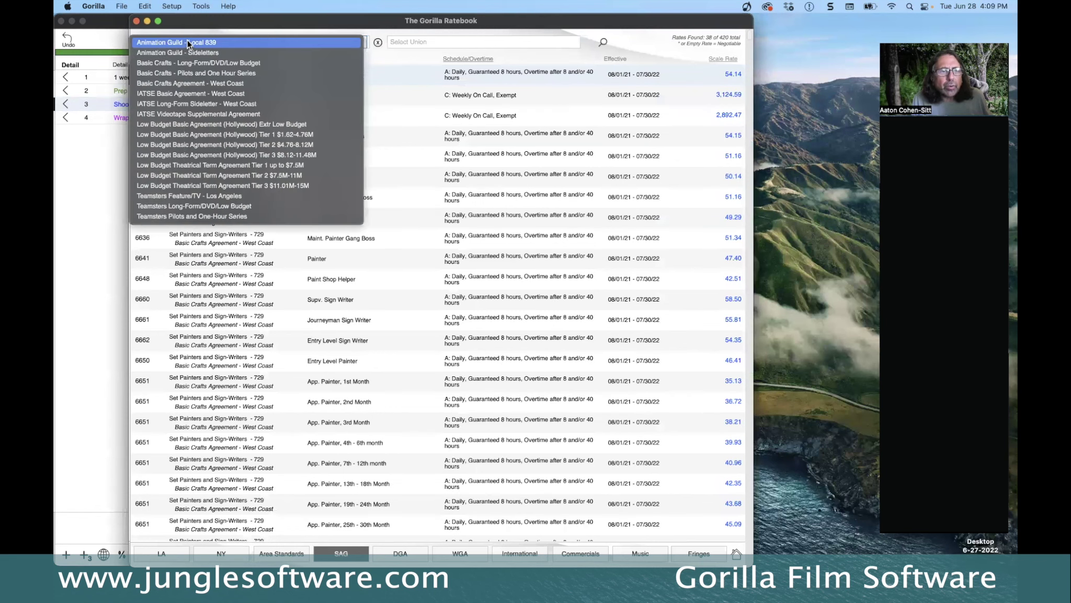
click(179, 93)
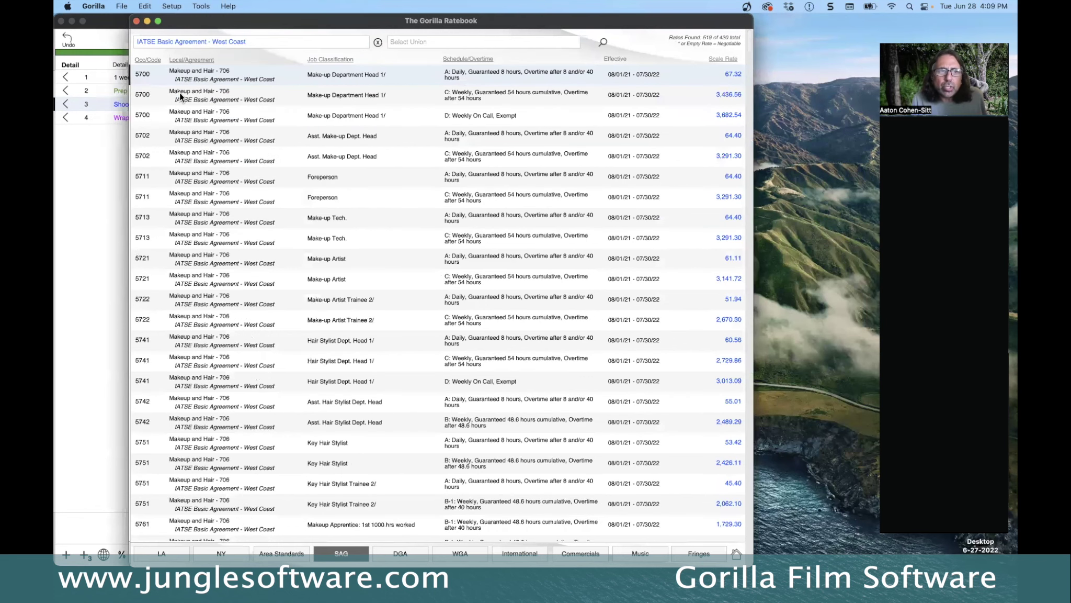
drag(211, 22, 203, 52)
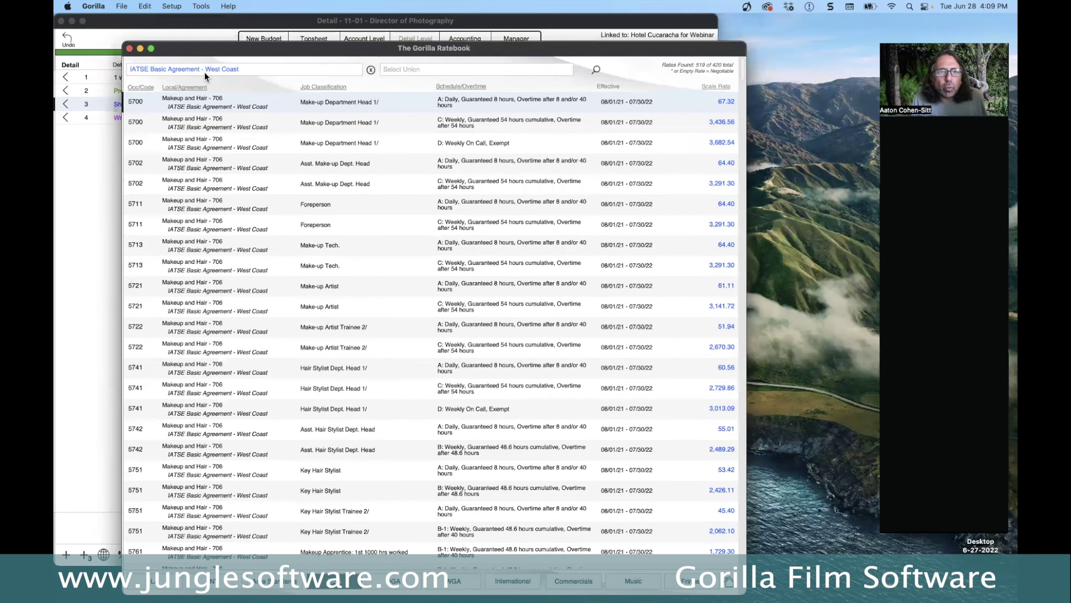
click(409, 73)
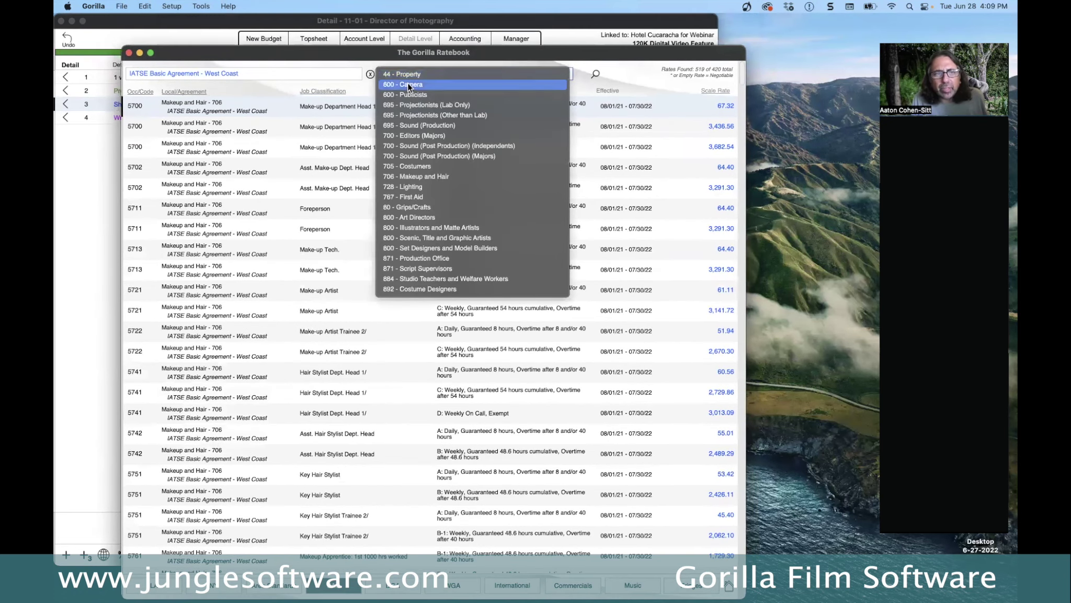
click(408, 82)
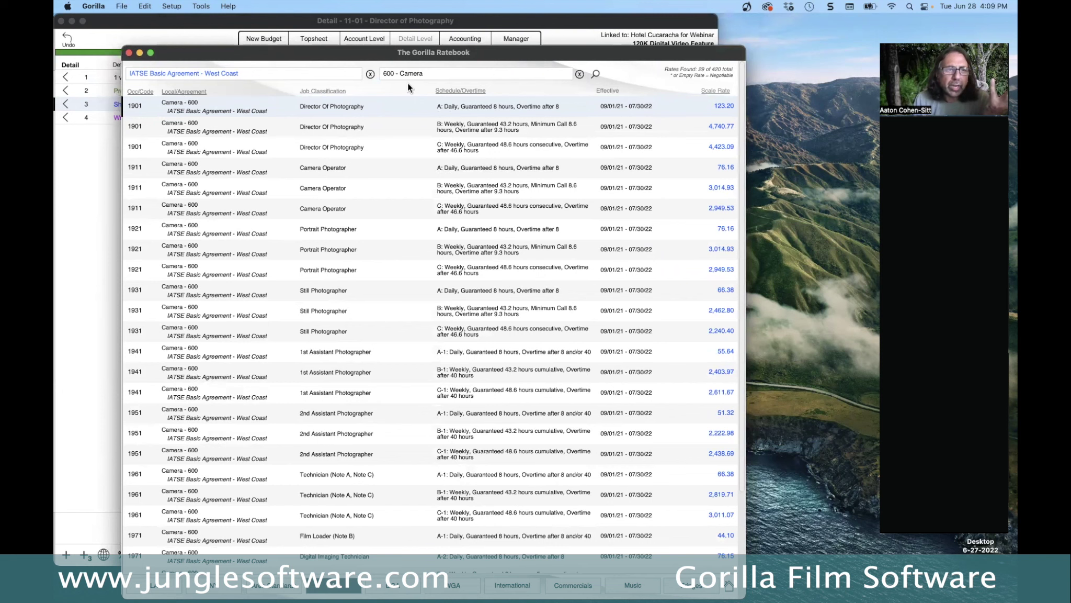
Import the Director Of Photography Schedule B weekly rate of 4,740.77 into the Shoot line and review its Ratebook details
double_click(723, 130)
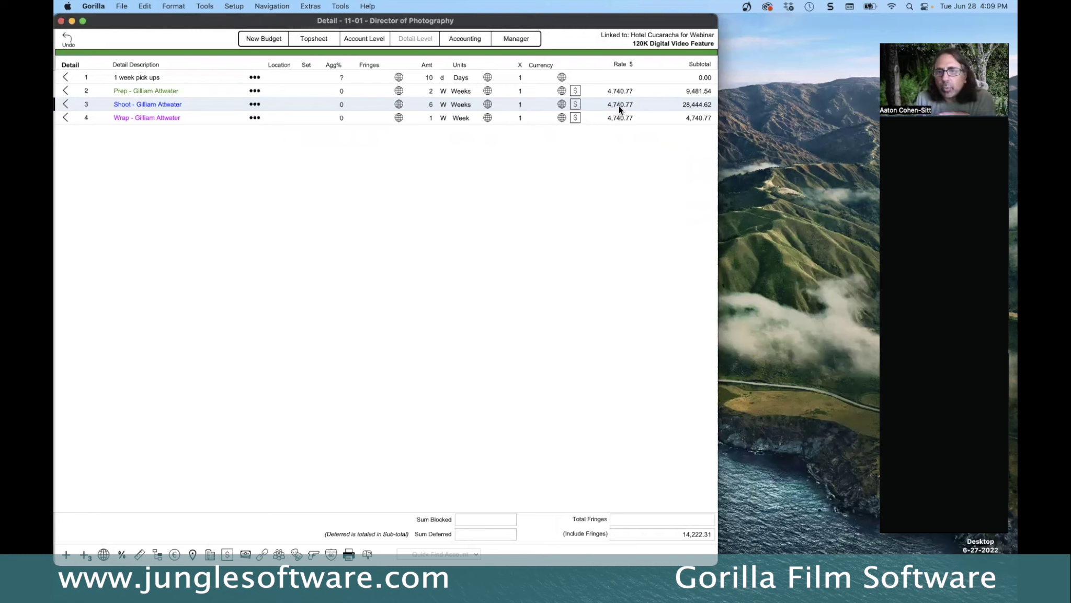
click(576, 103)
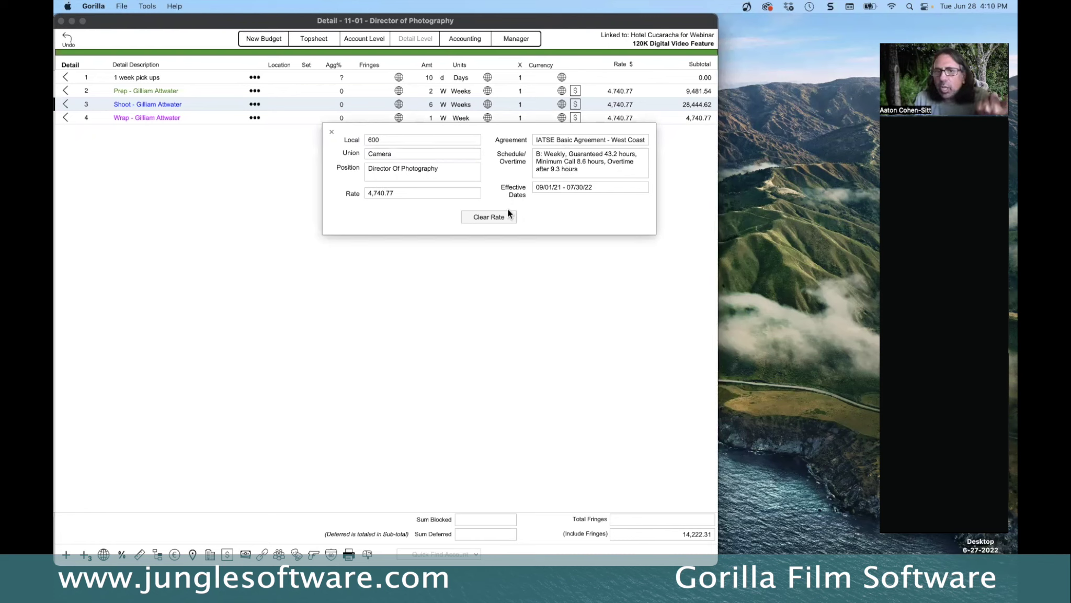
click(331, 133)
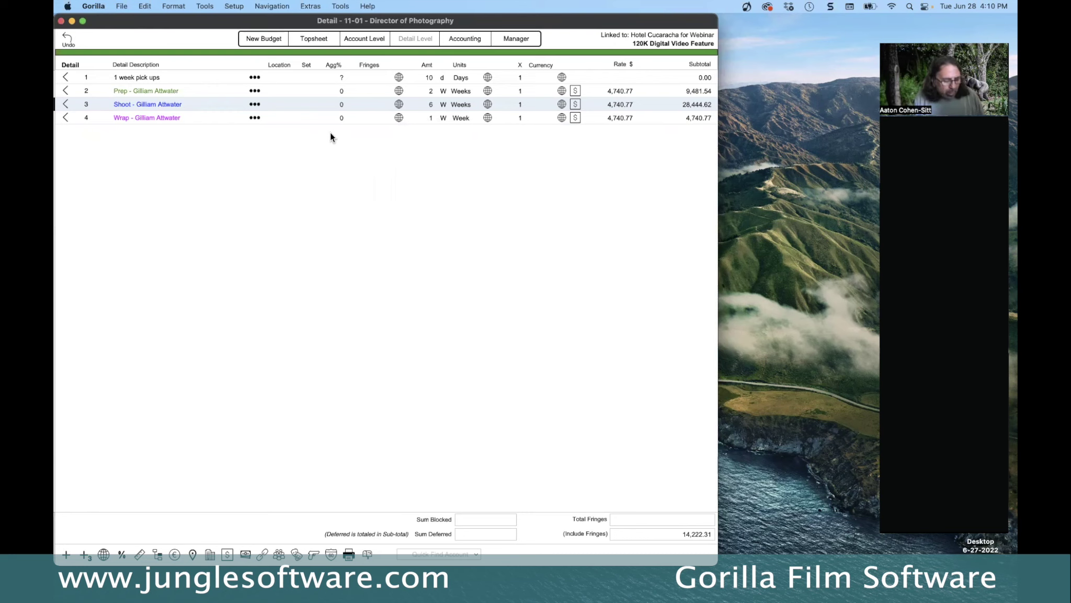
Switch to PowerPoint, advance to tip #23 on Budget Globals, and return to Gorilla
key(super+Tab)
key(Right)
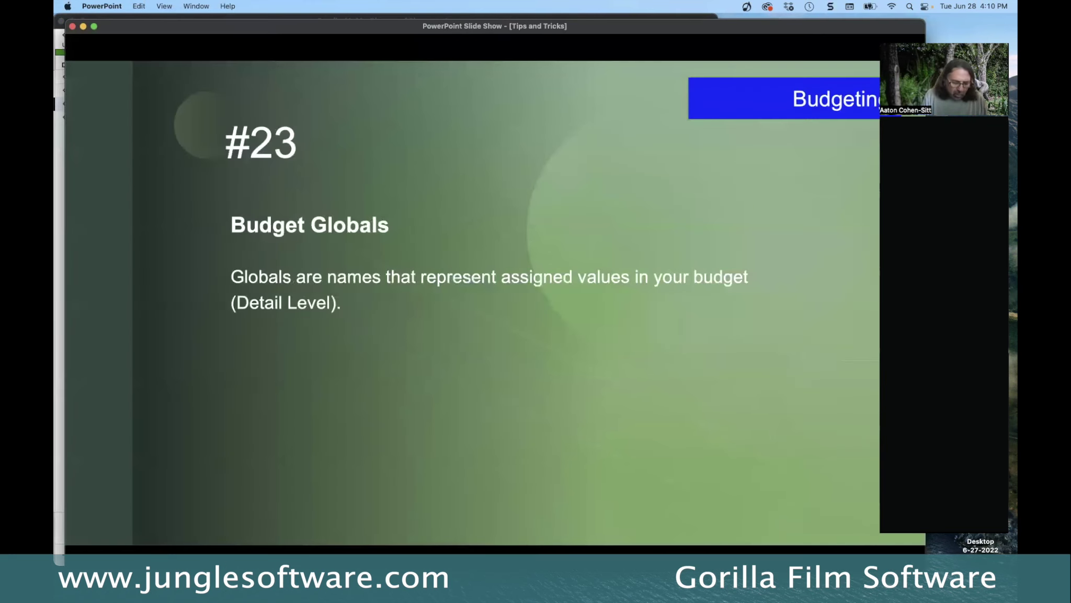
key(super+Tab)
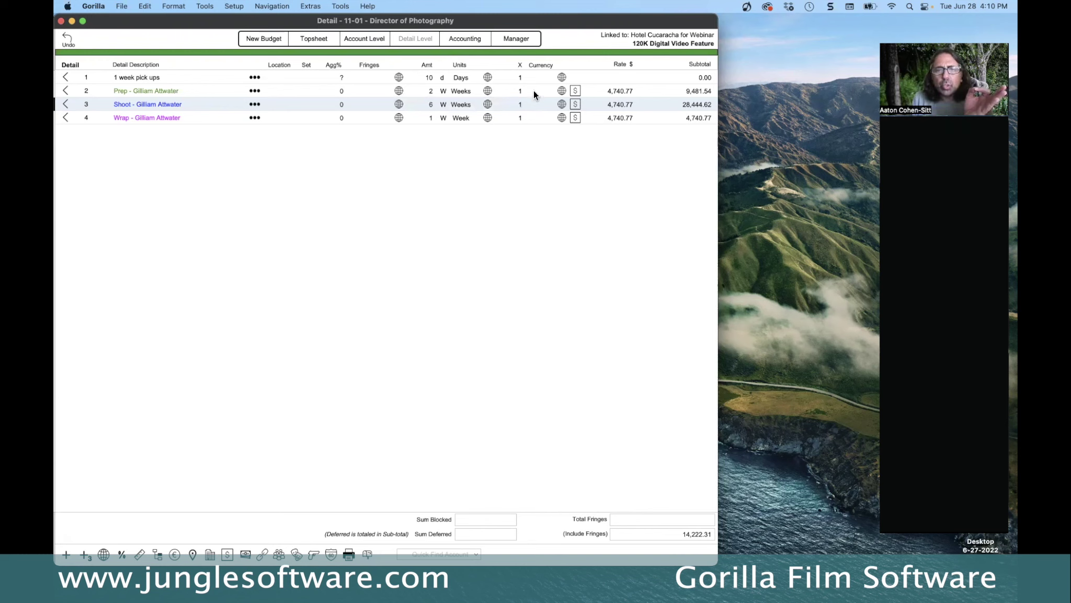
Assign the CR3 (Crew Rate Level 3) global as the Shoot line's rate
click(561, 105)
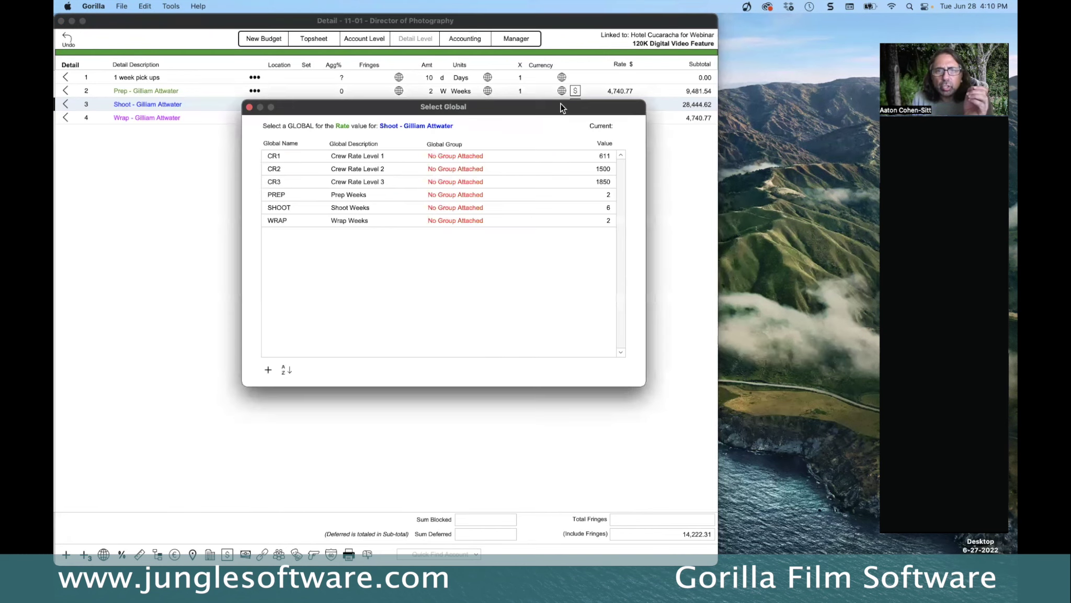
drag(528, 116, 487, 90)
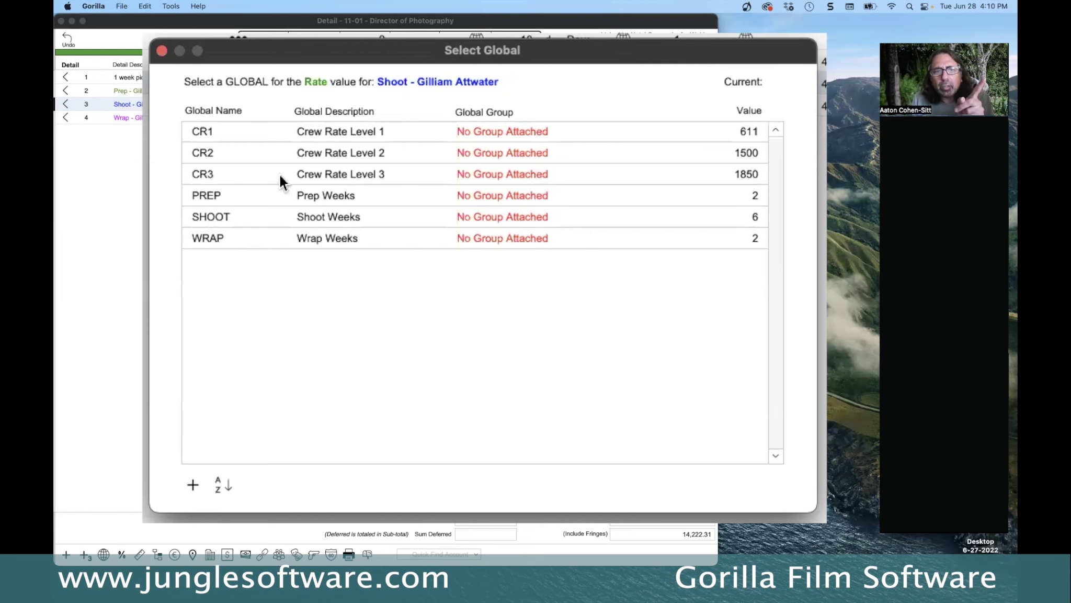
double_click(347, 174)
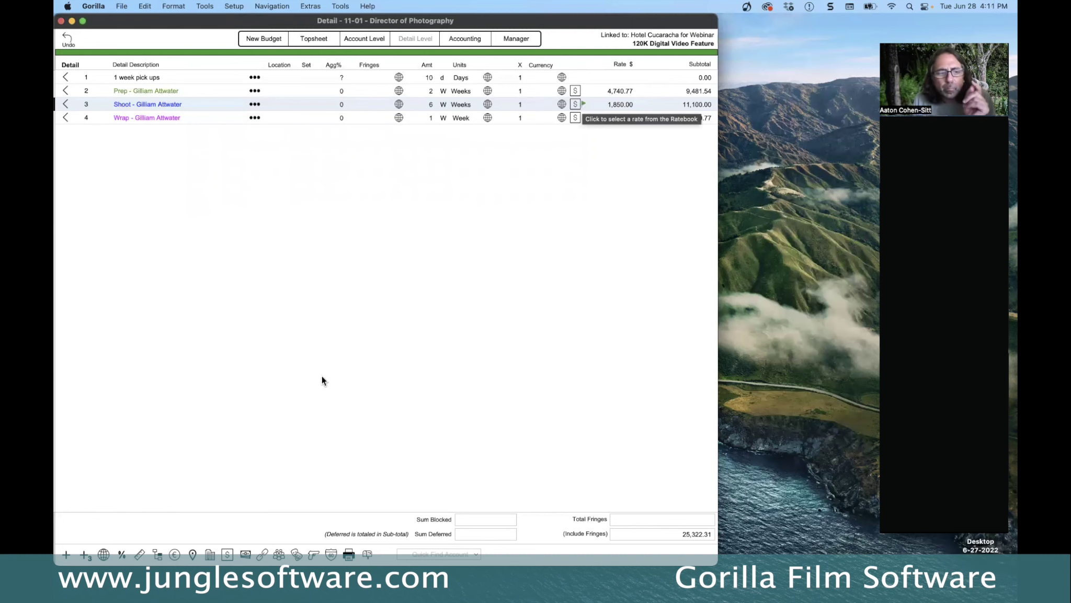
Set the value of the CR3 (Crew Rate Level 3) global to 1900 in the Local Globals
click(104, 553)
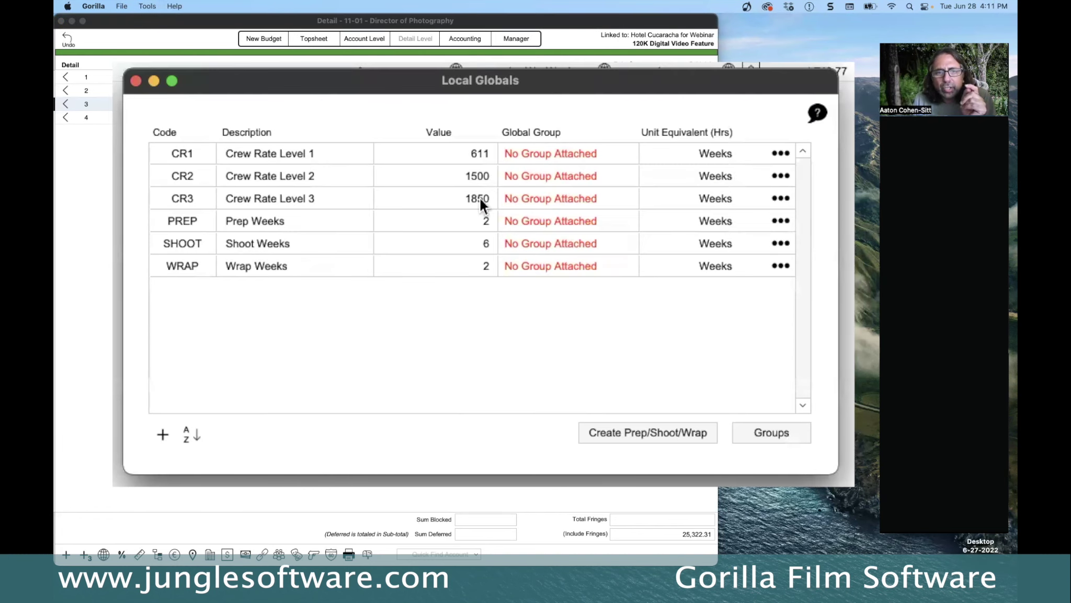
click(481, 198)
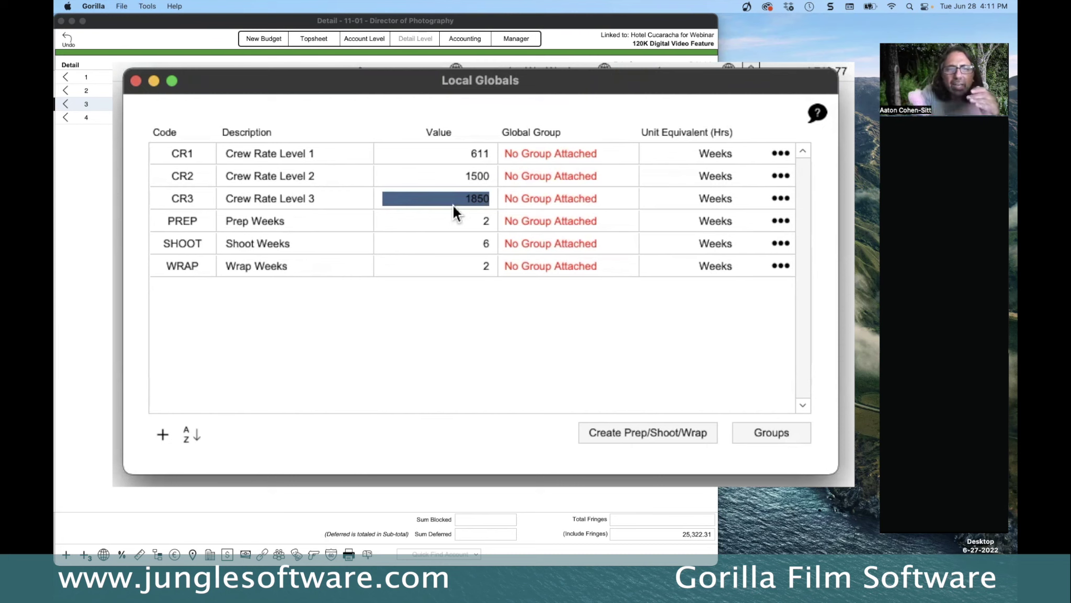
text(1900)
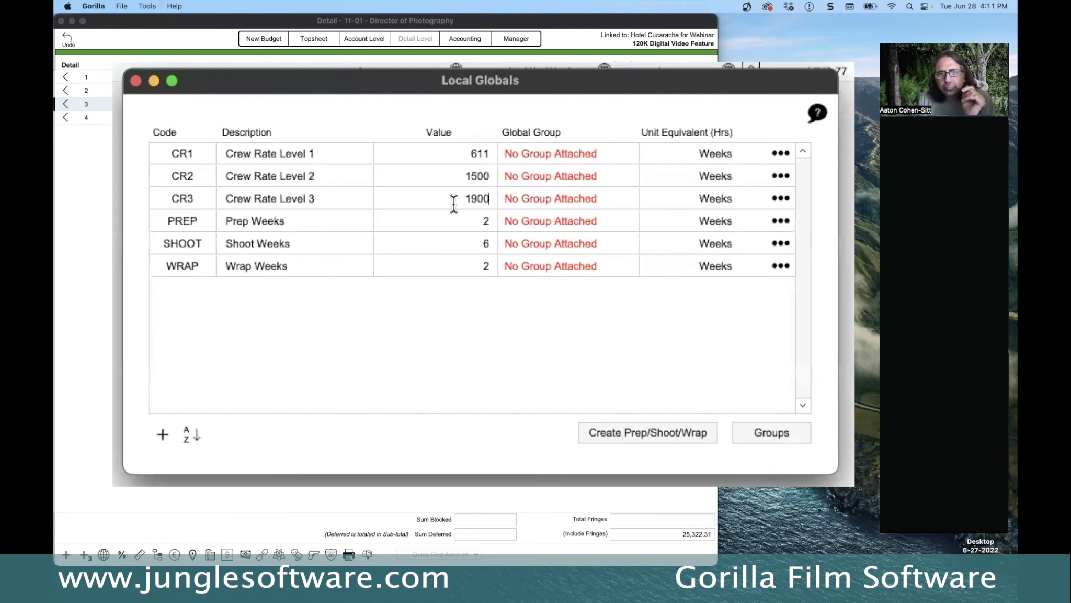
key(Return)
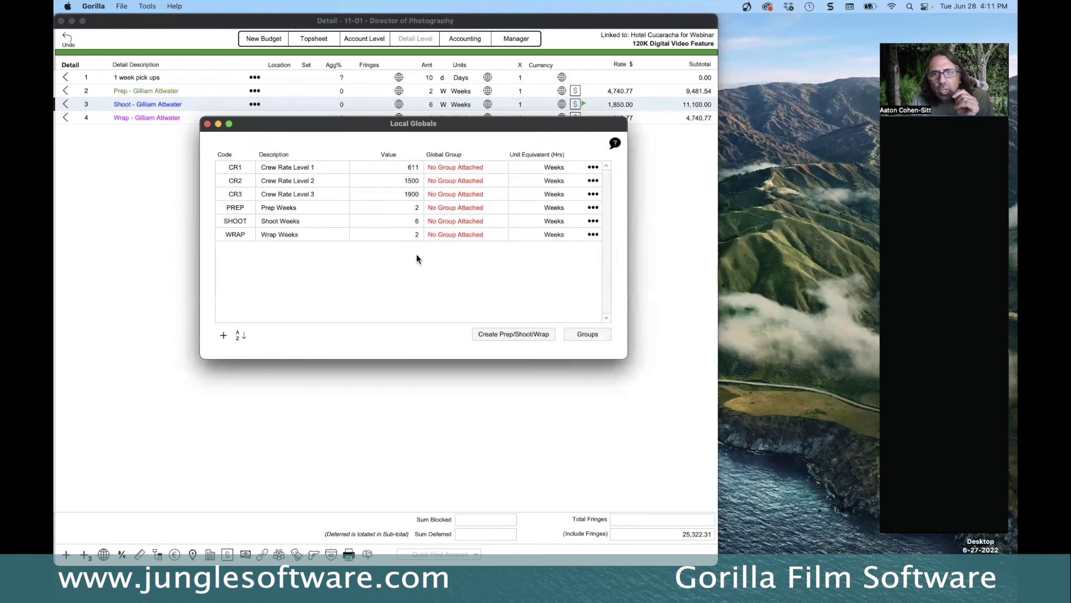
click(207, 124)
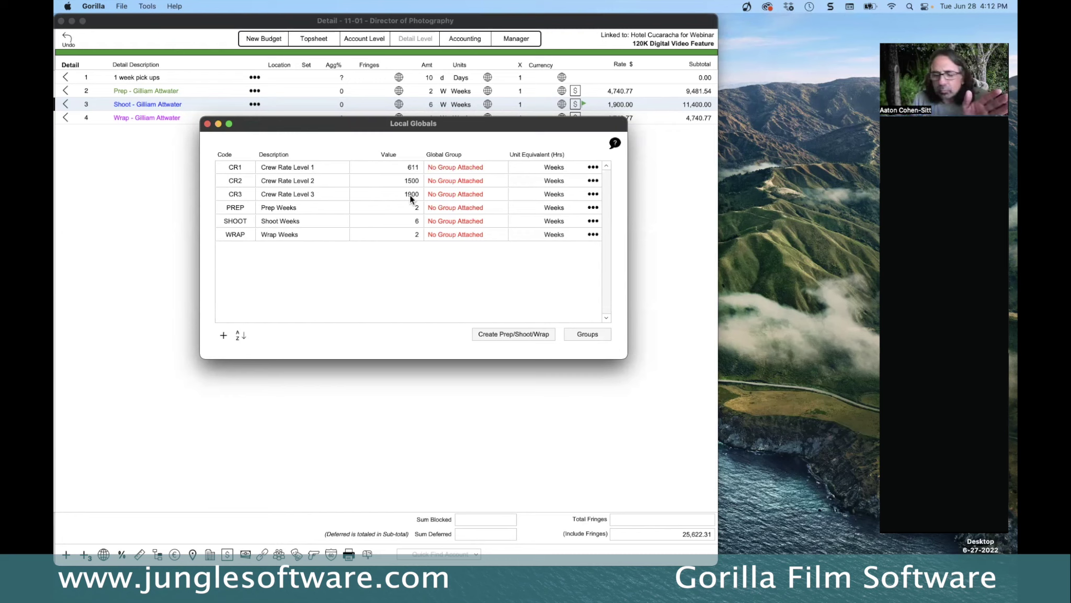
Close the Local Globals, switch to PowerPoint, advance to tip #24 on Prep/Shoot/Wrap, and return to Gorilla
click(207, 124)
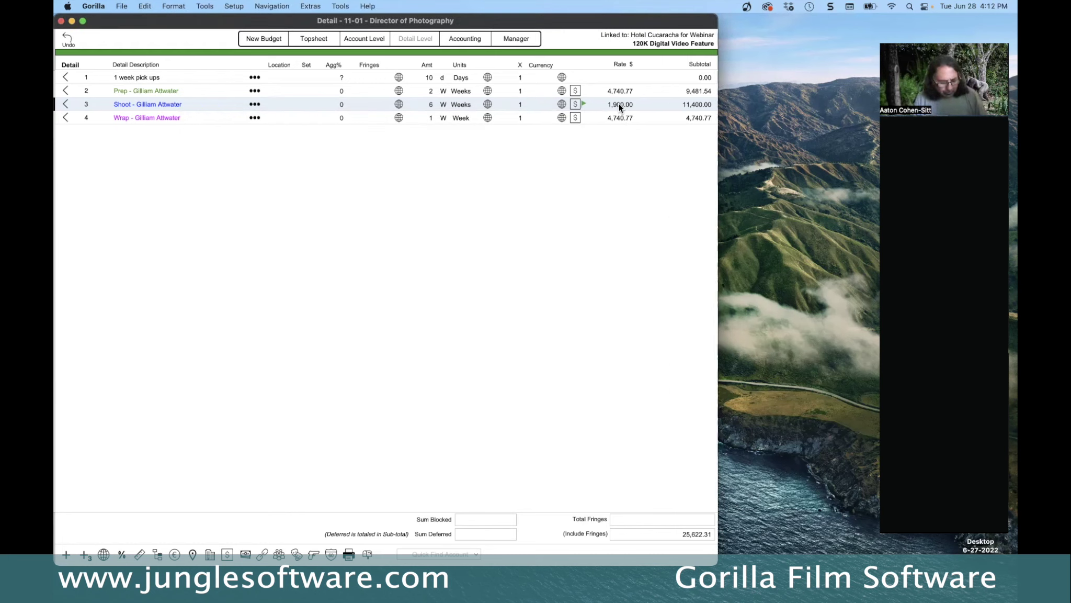
key(super+Tab)
key(Right)
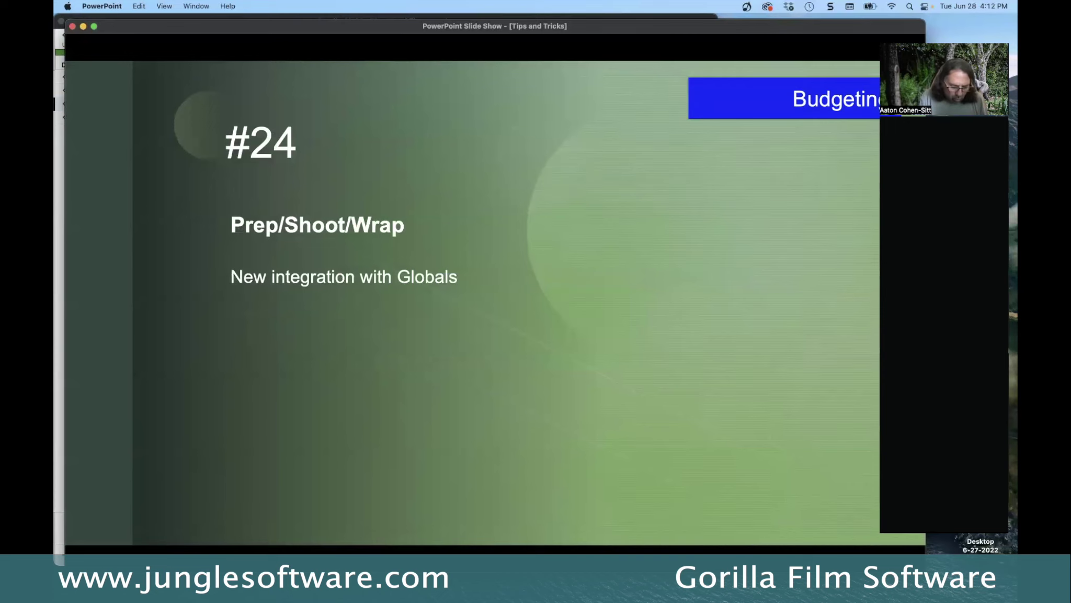
key(super+Tab)
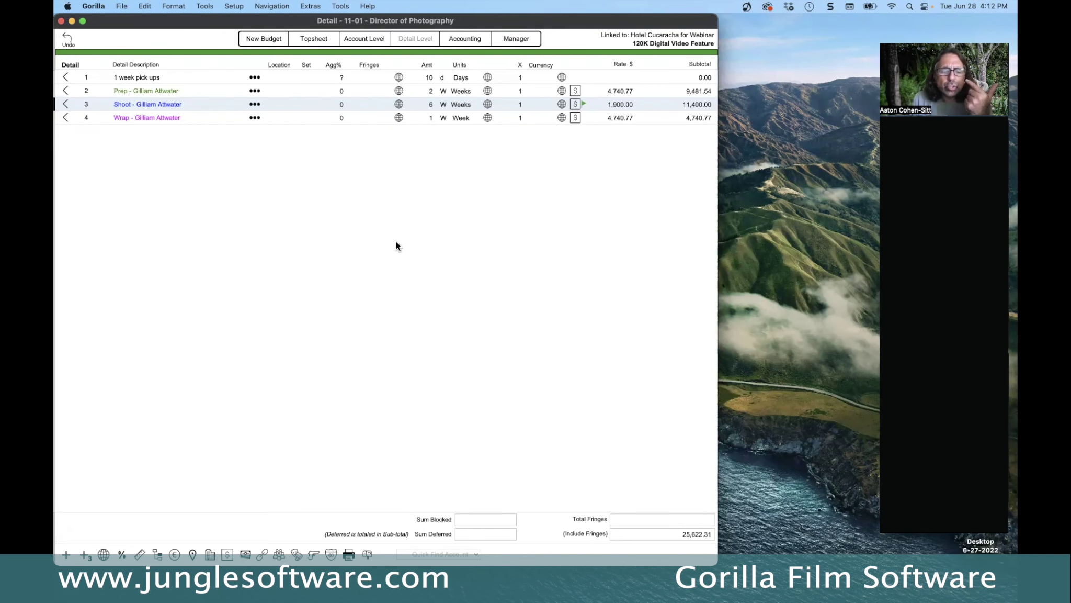
Delete the PREP, SHOOT and WRAP globals from the Local Globals
click(107, 557)
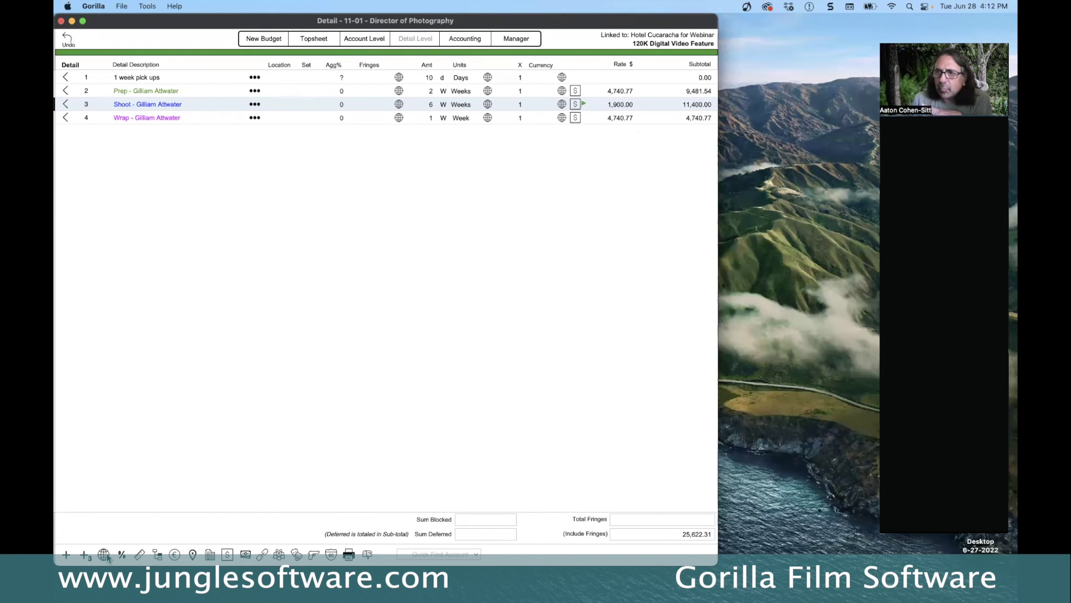
click(106, 557)
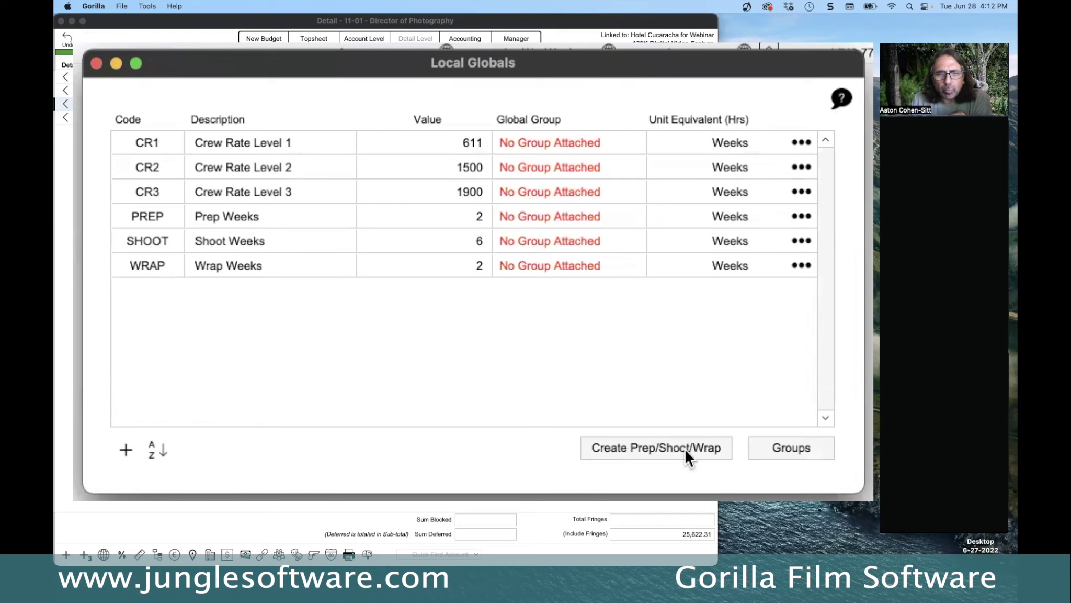
click(800, 216)
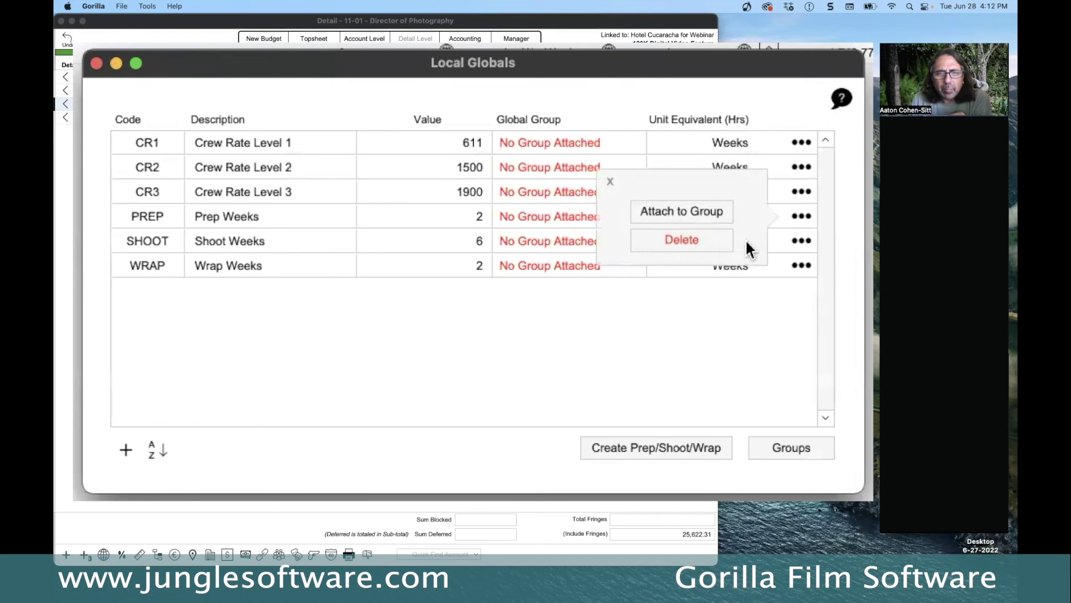
click(705, 240)
click(801, 216)
click(704, 243)
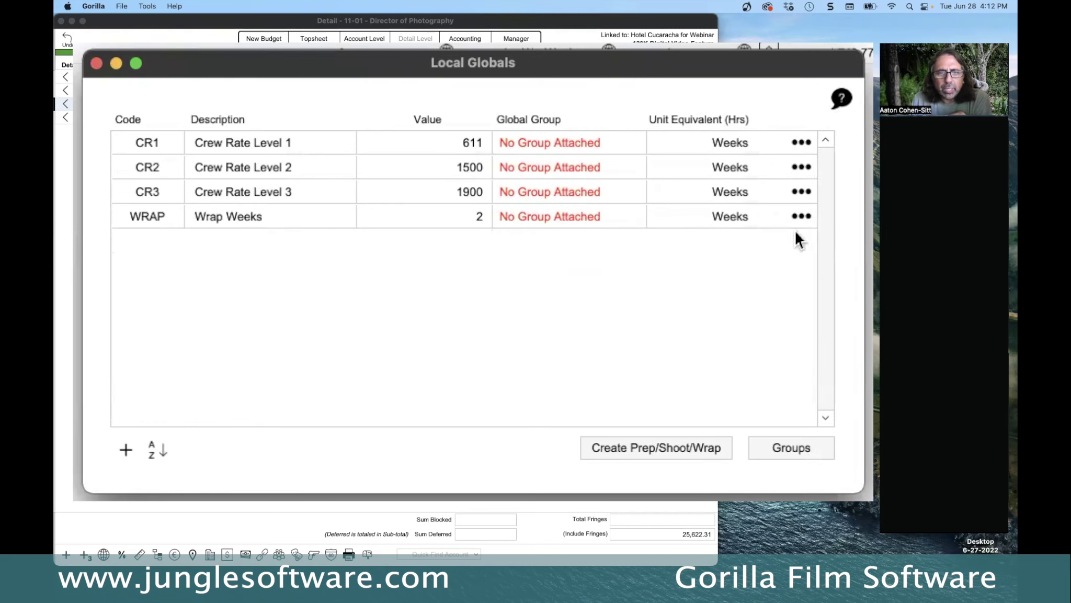
click(801, 217)
click(686, 242)
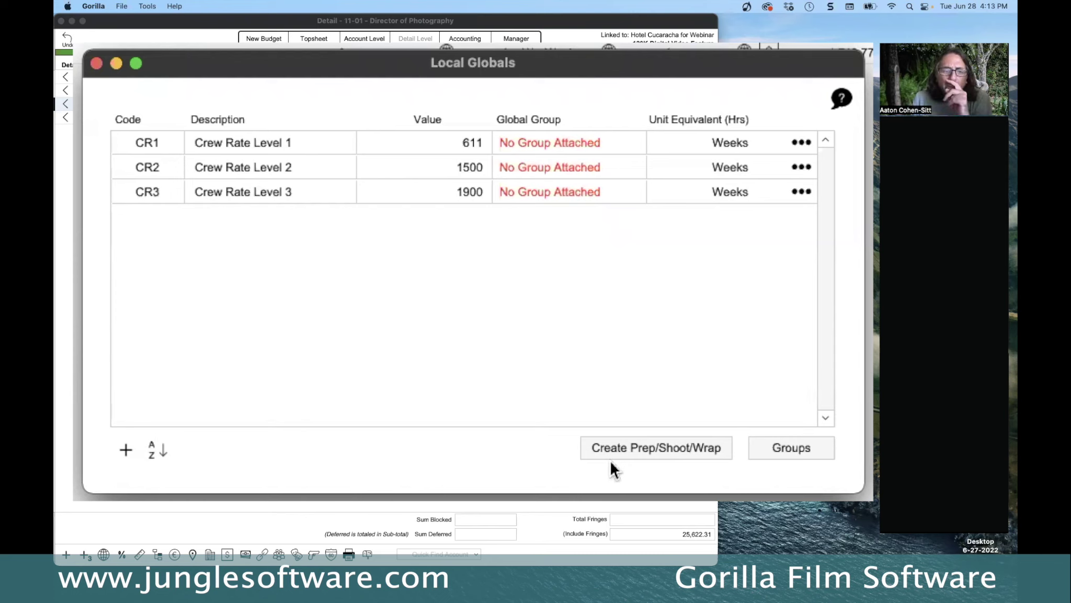
Generate two sets of Prep/Shoot/Wrap globals in the Local Globals
click(663, 445)
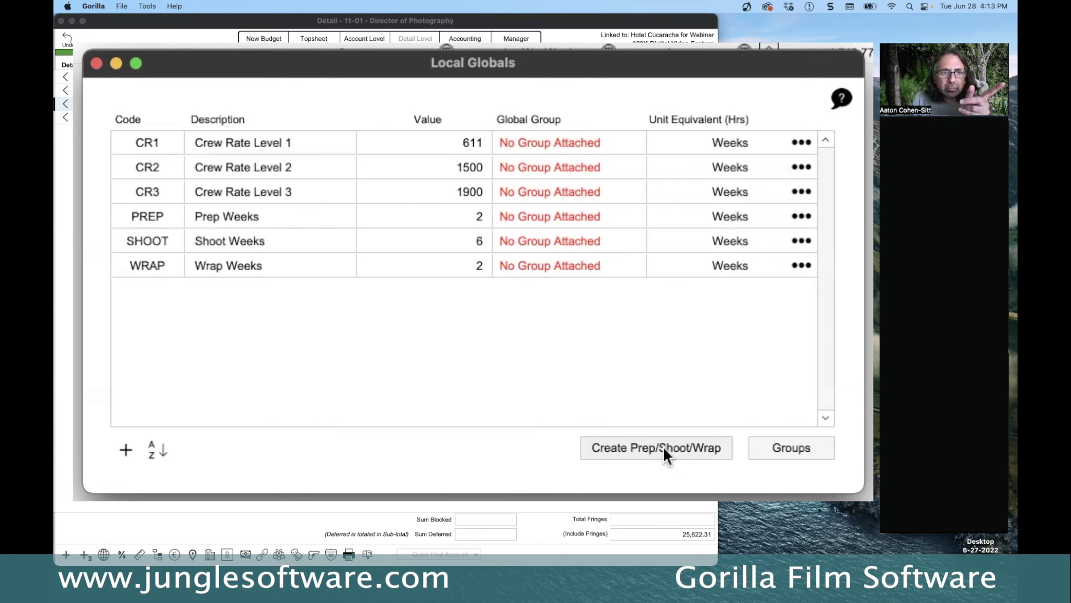
click(663, 445)
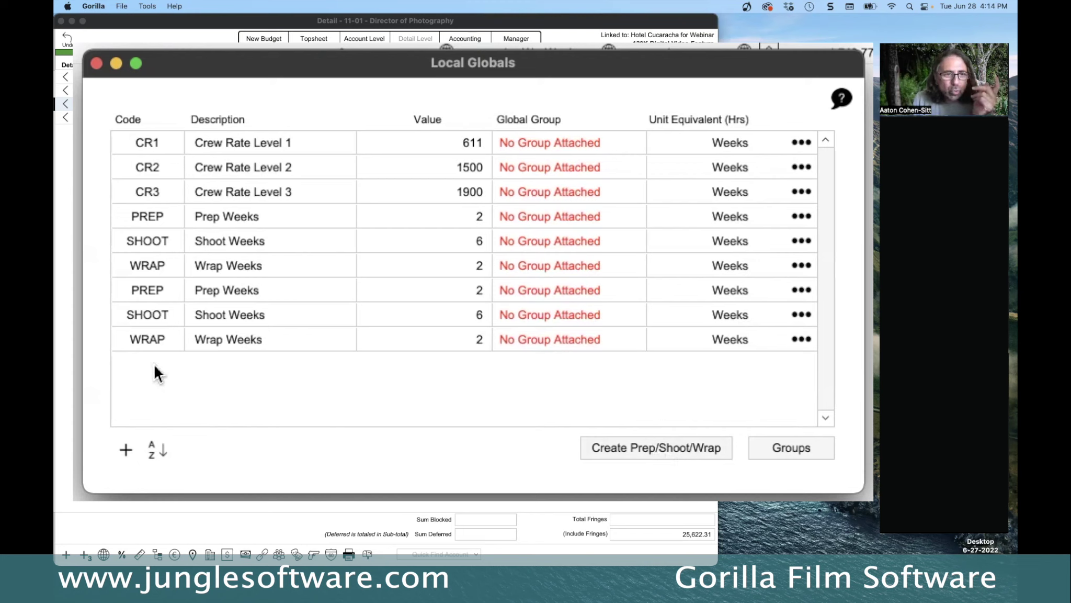
click(801, 291)
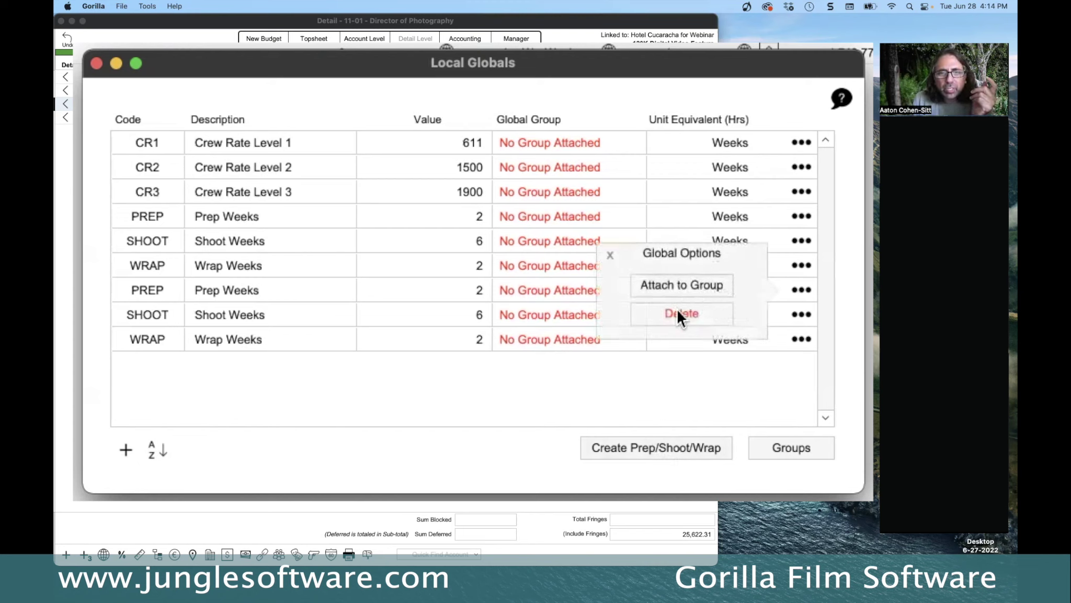
Rename the codes of the second Prep/Shoot/Wrap set to PREP2, SHOOT2 and WRAP2
click(193, 342)
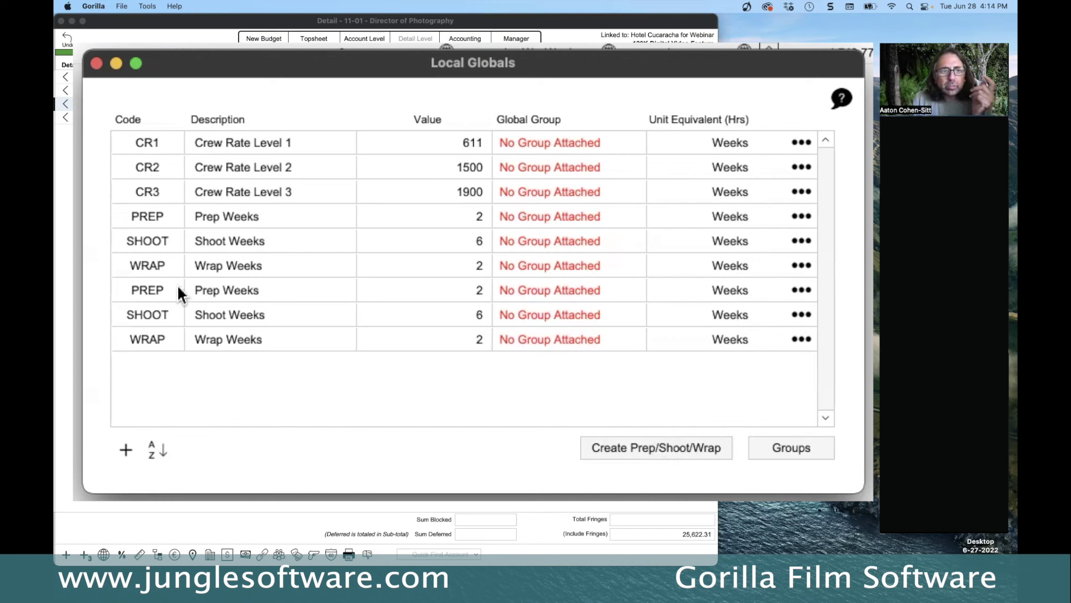
text(2)
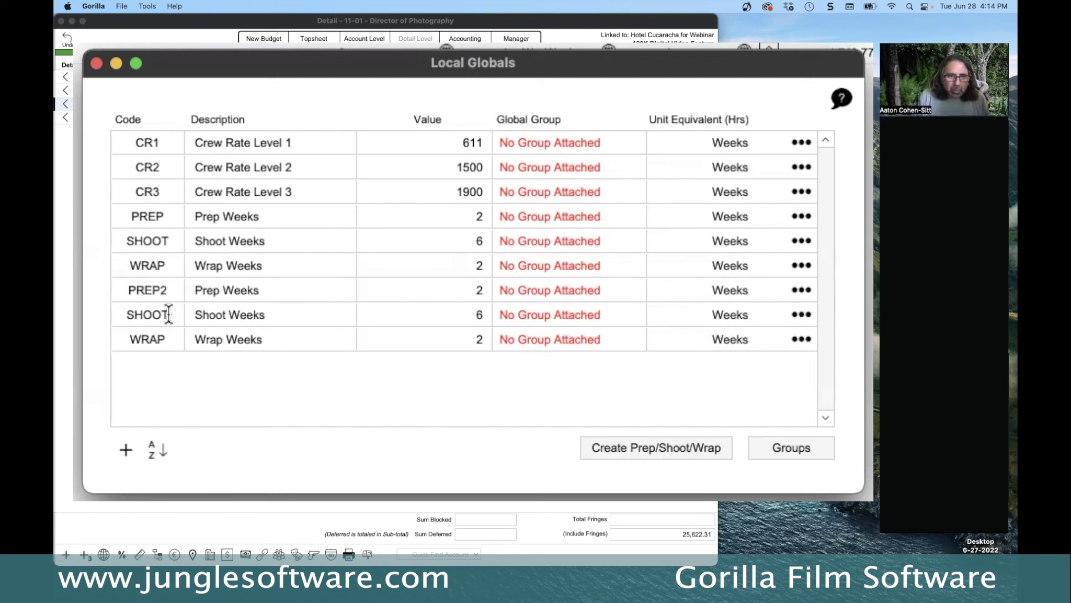
click(168, 315)
text(2)
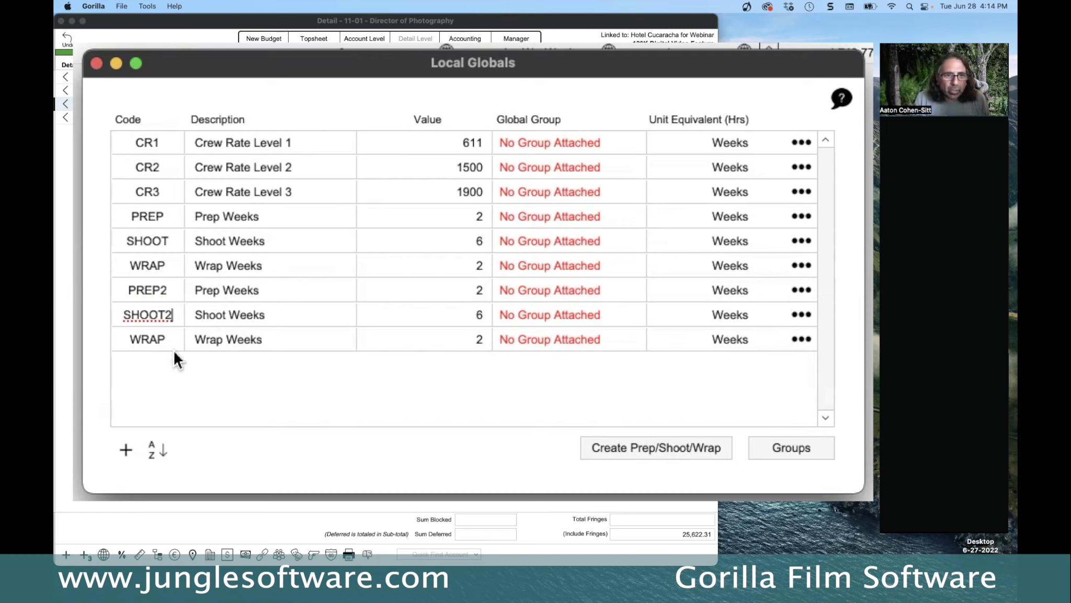
click(168, 339)
text(2)
click(198, 376)
Set the values of the second set to 4 for PREP2, 6 for SHOOT2 and 1 for WRAP2
click(480, 286)
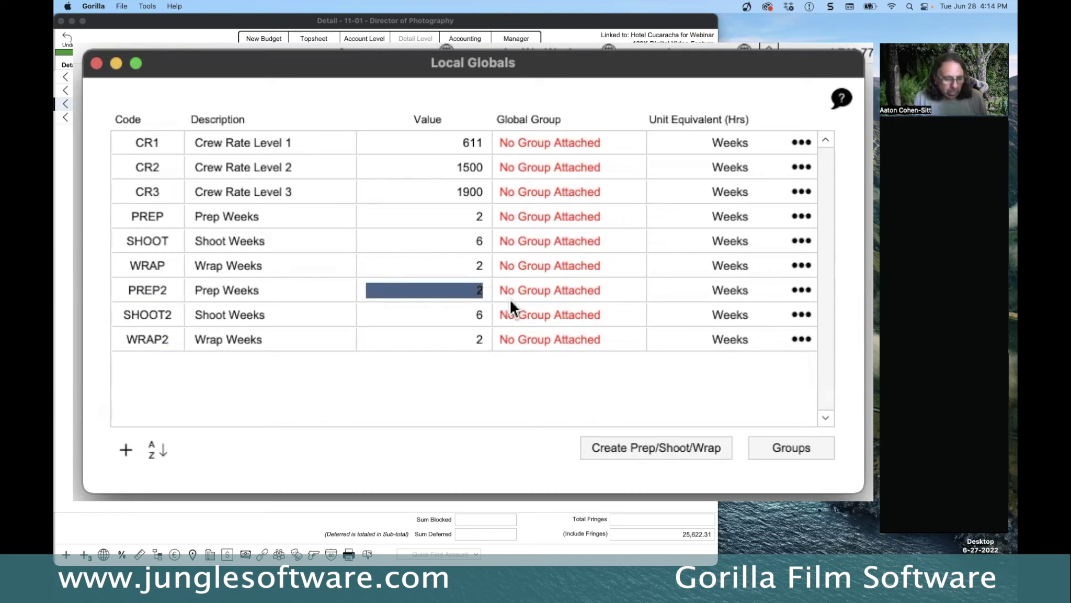
text(4)
click(484, 317)
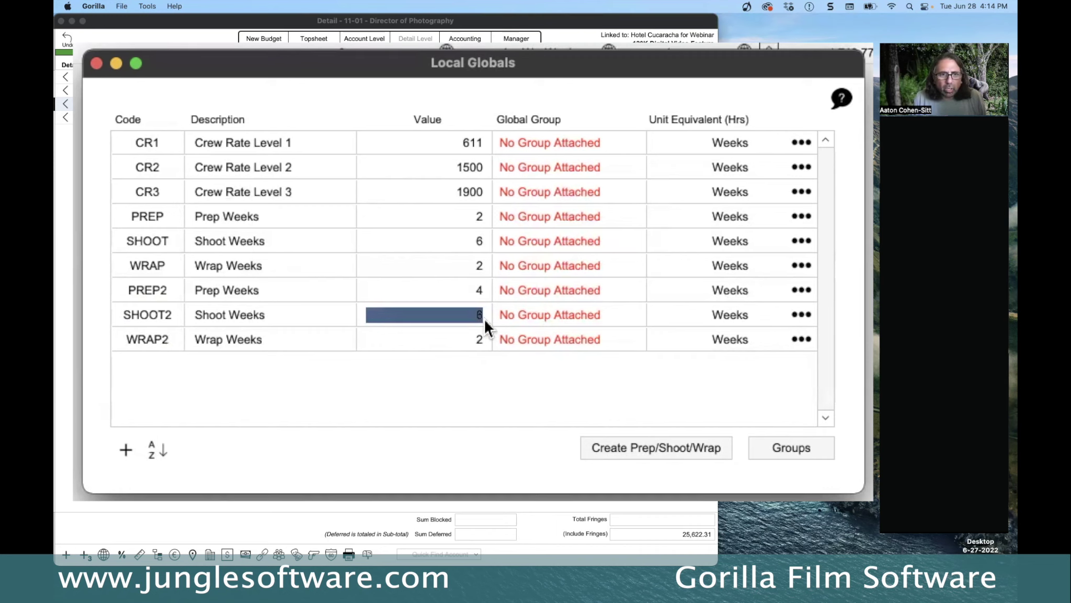
text(6)
click(480, 339)
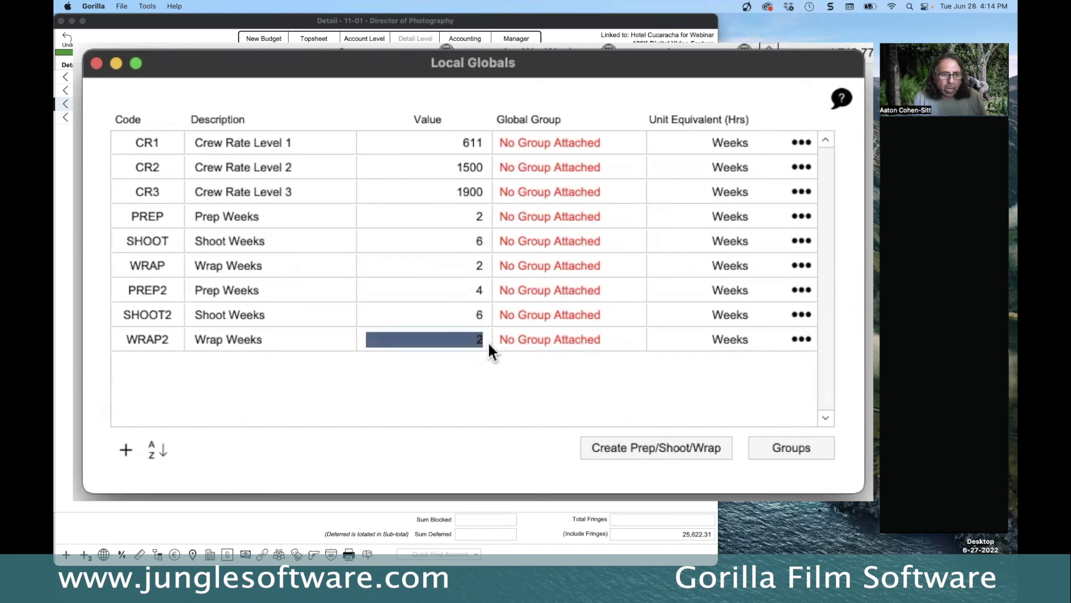
text(1)
key(Return)
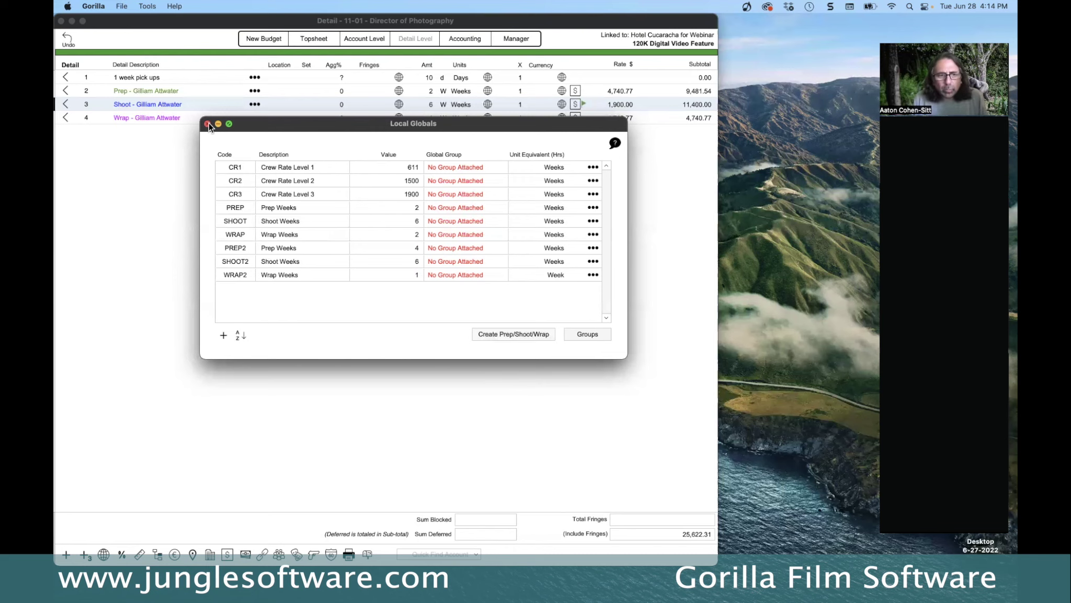
Switch to PowerPoint, advance through tip #25 on Accounting to tip #26 on 4th Level Budget, and return to Gorilla
key(super+Tab)
click(380, 296)
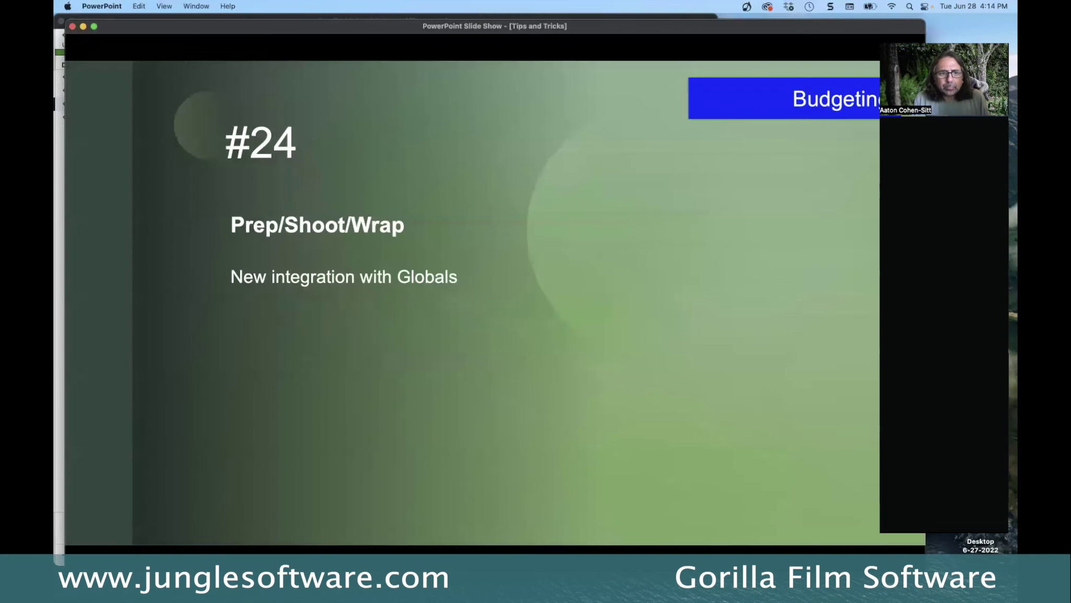
key(Right)
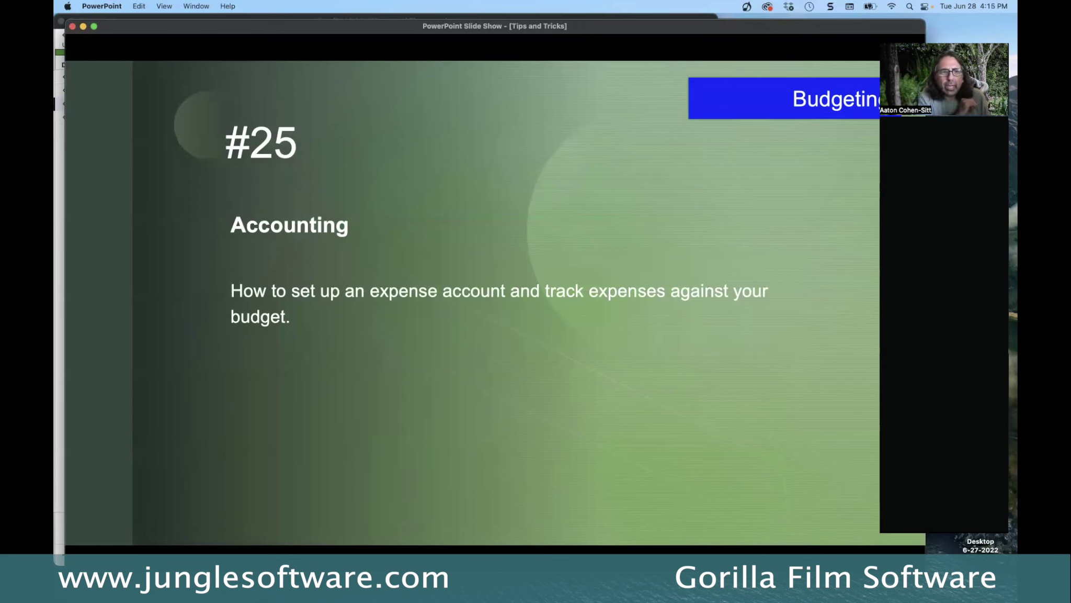
key(Right)
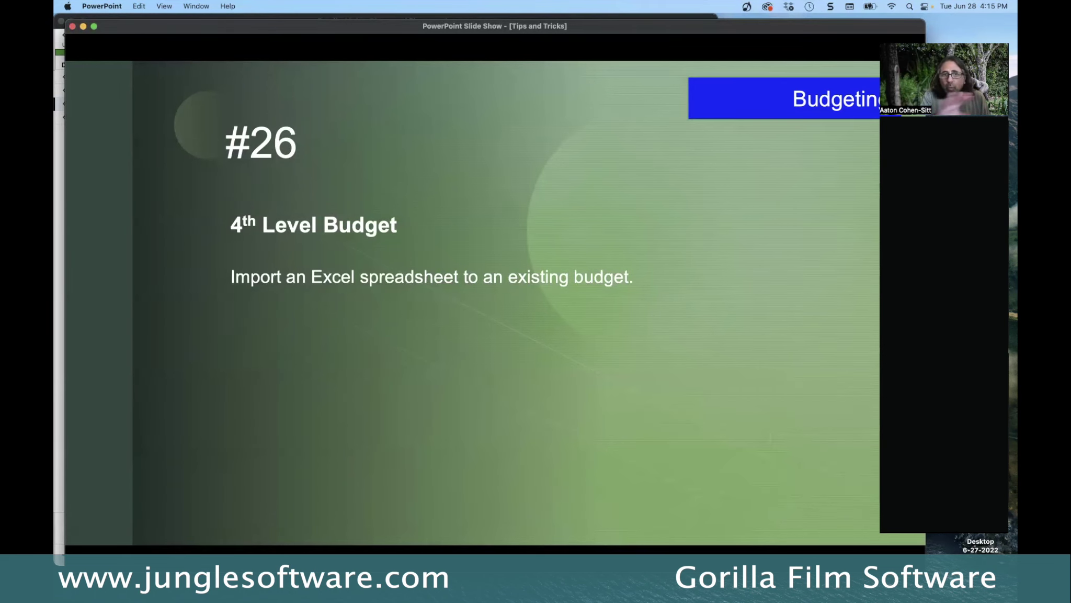
key(super+h)
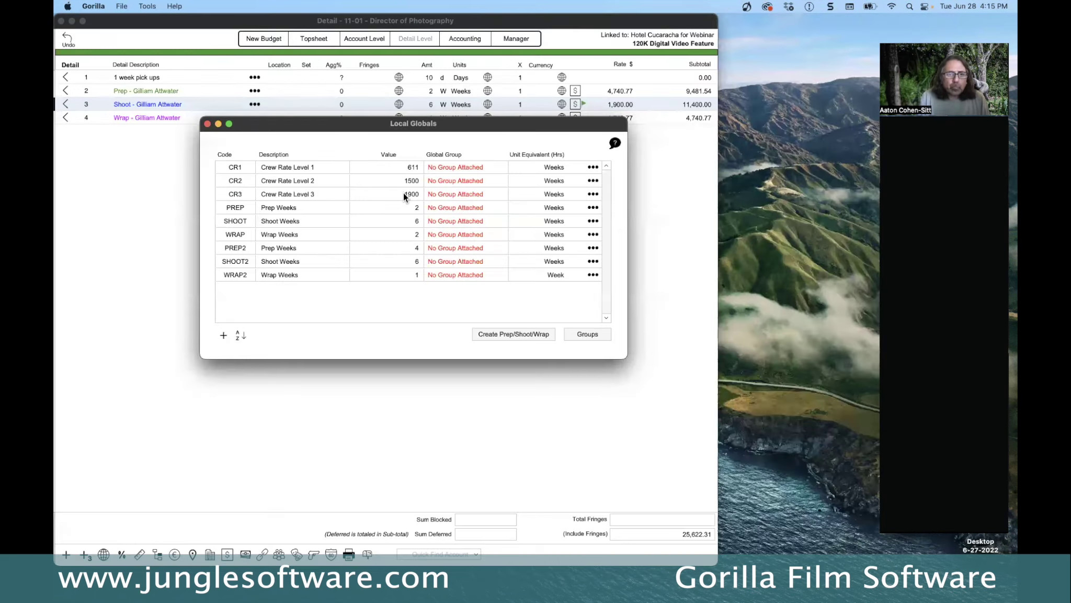
Close the Local Globals and go back from the Director of Photography details to the Camera Department account level
click(207, 124)
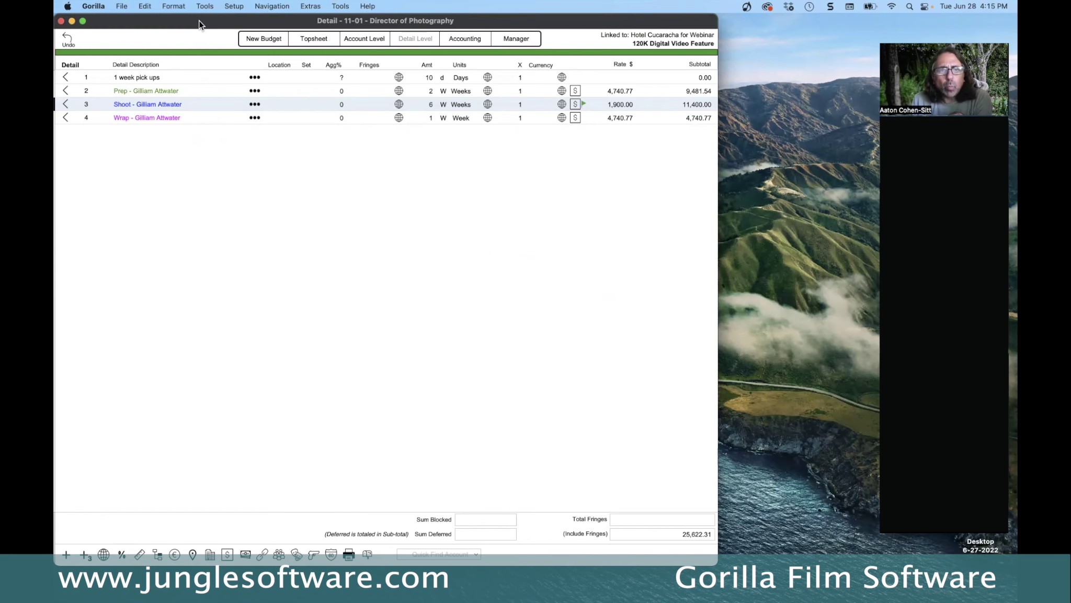
drag(199, 22, 203, 38)
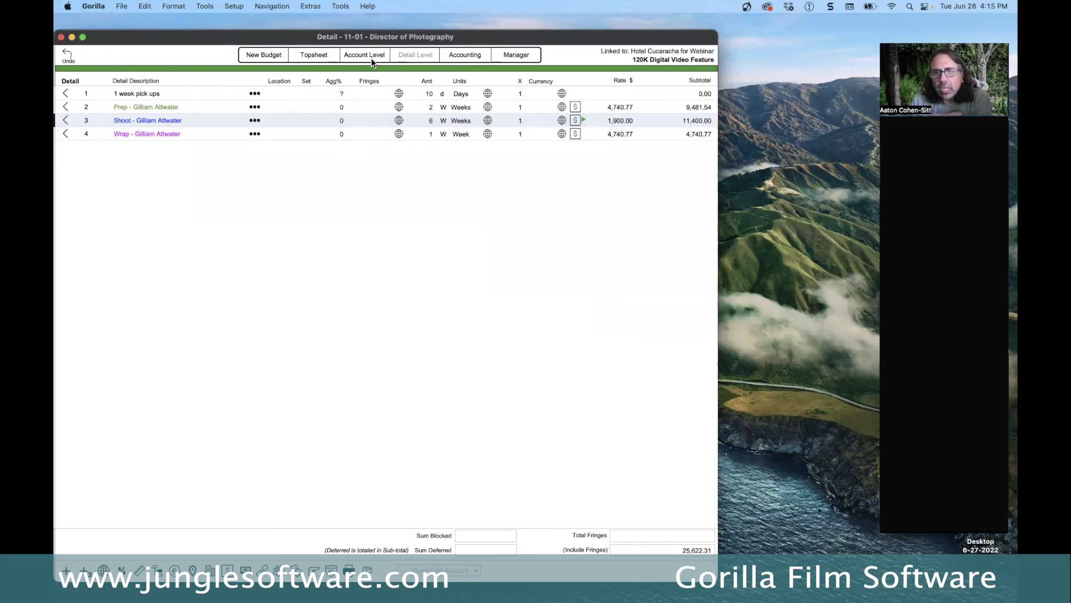
click(66, 93)
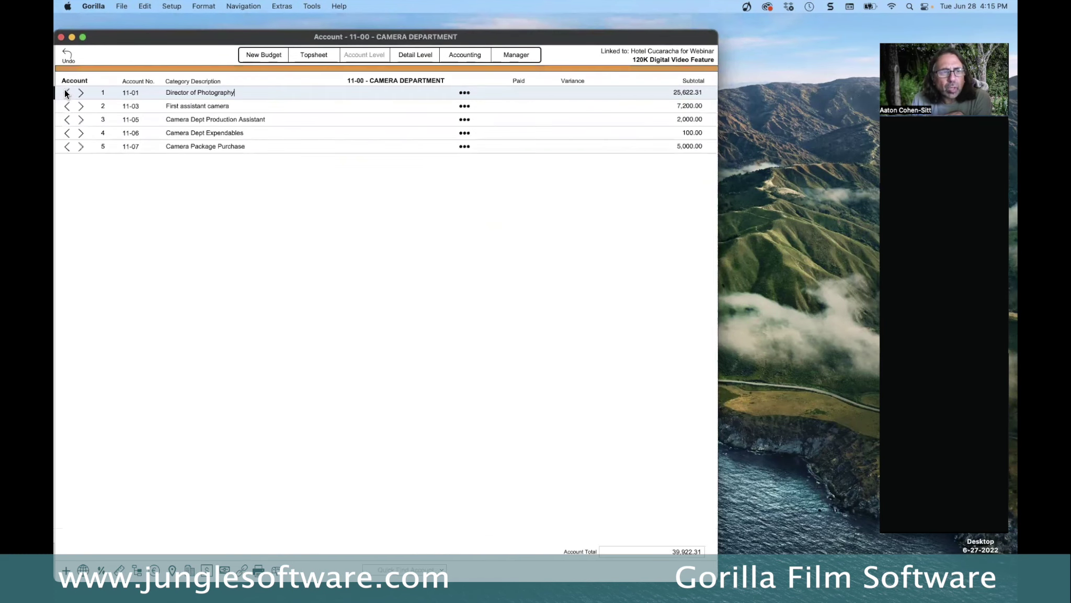
drag(101, 41, 102, 24)
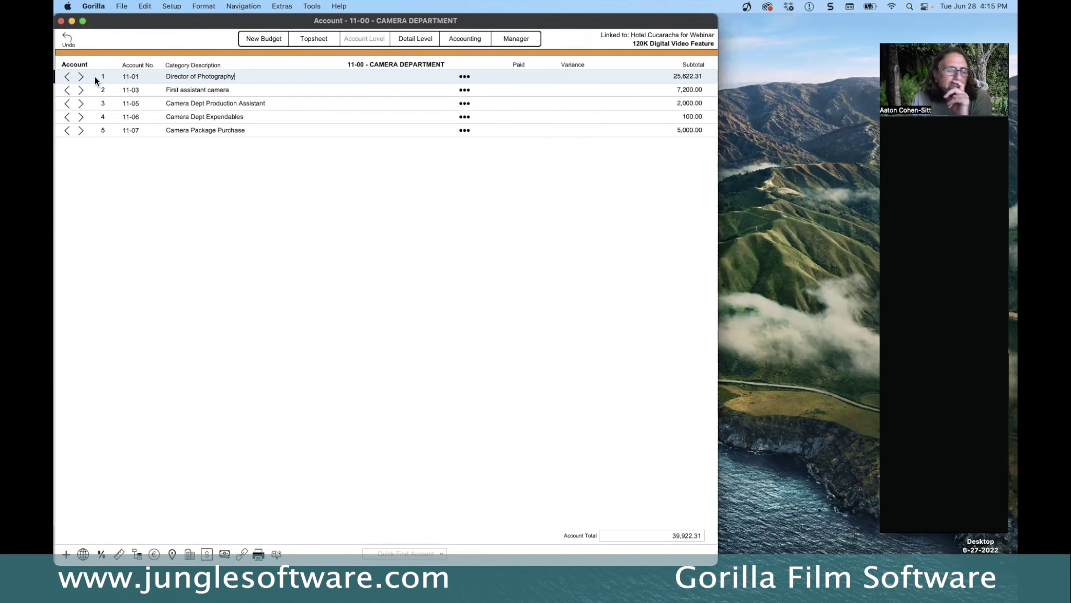
click(81, 77)
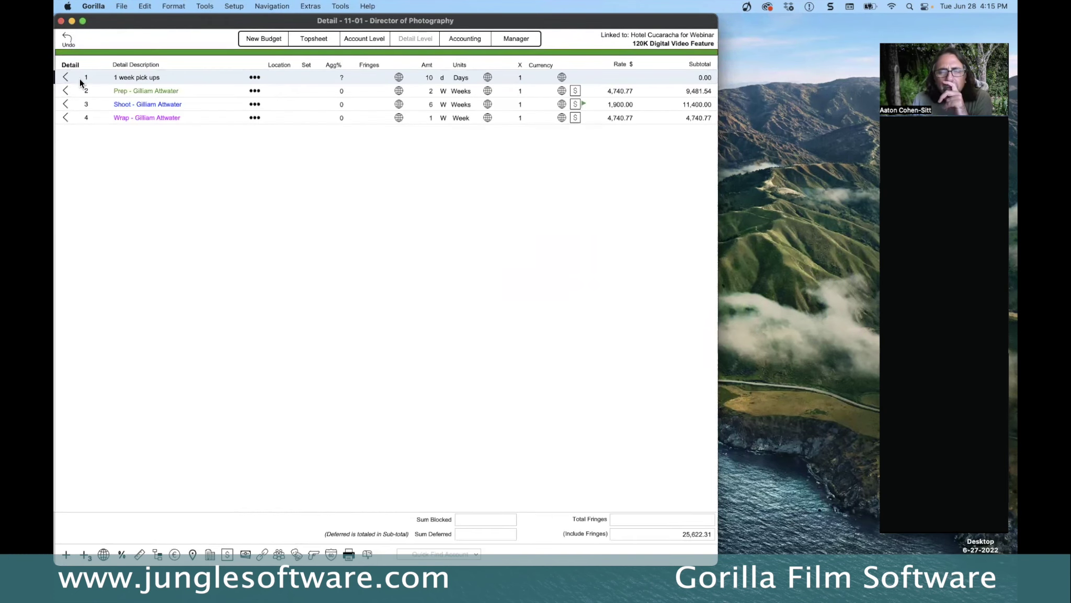
click(65, 78)
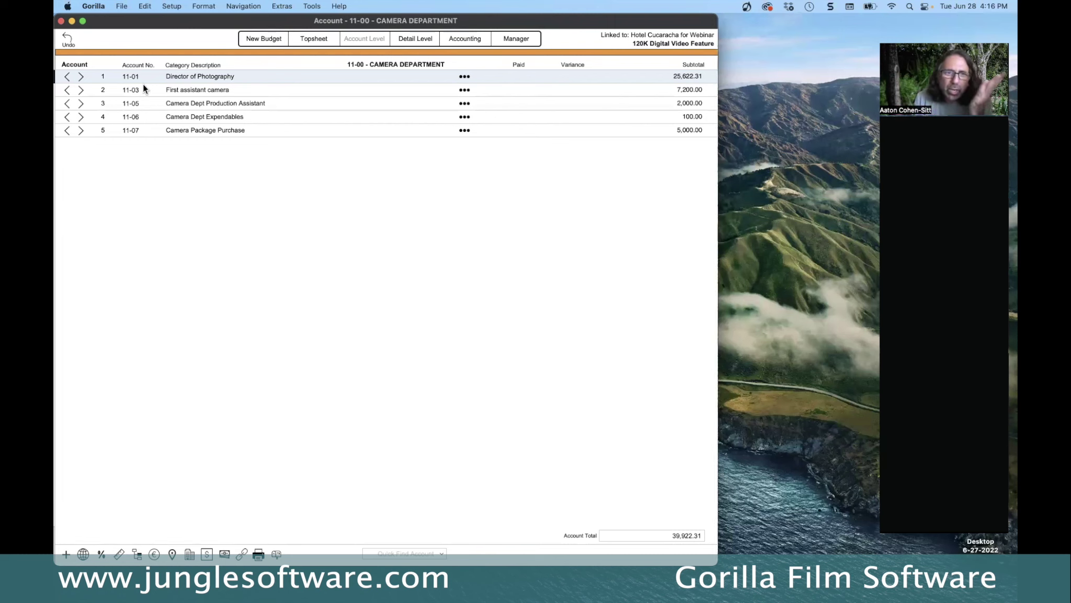
Open the Transaction Register of the 11-01 Director of Photography account, look it over, and close it
click(464, 77)
click(425, 191)
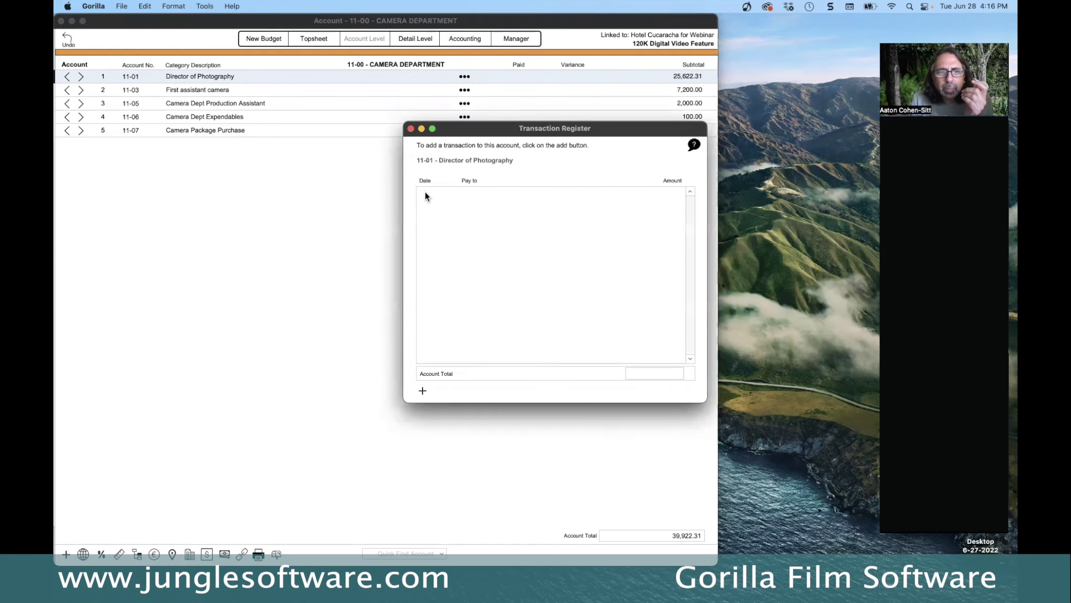
drag(494, 137, 419, 74)
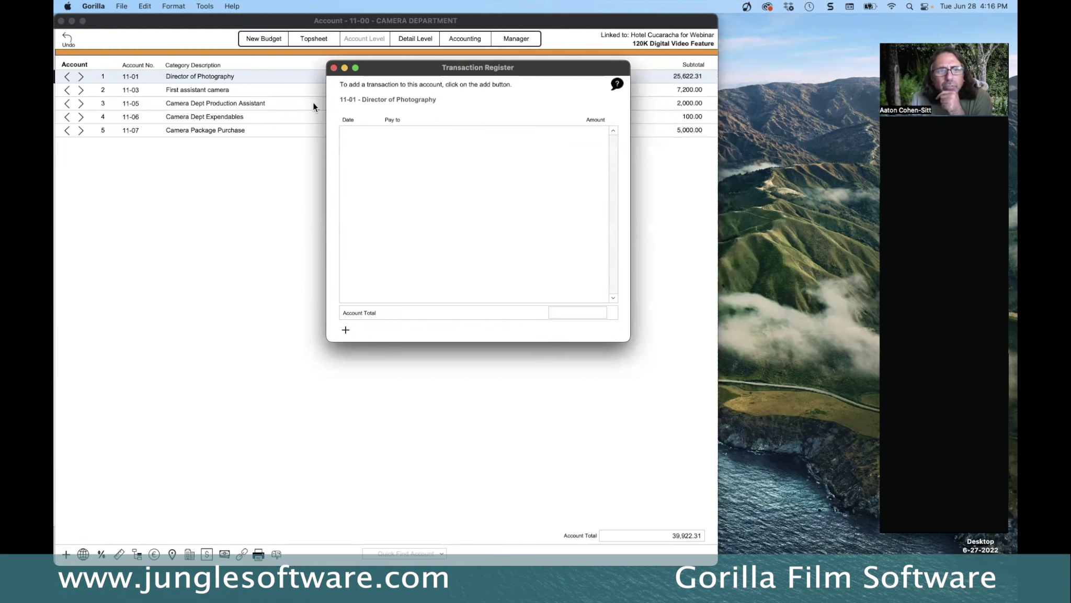
click(334, 67)
Open the Accounting register, dismiss its introductory notices, review the New Account transactions, and return to the Camera Department accounts
drag(225, 24, 225, 41)
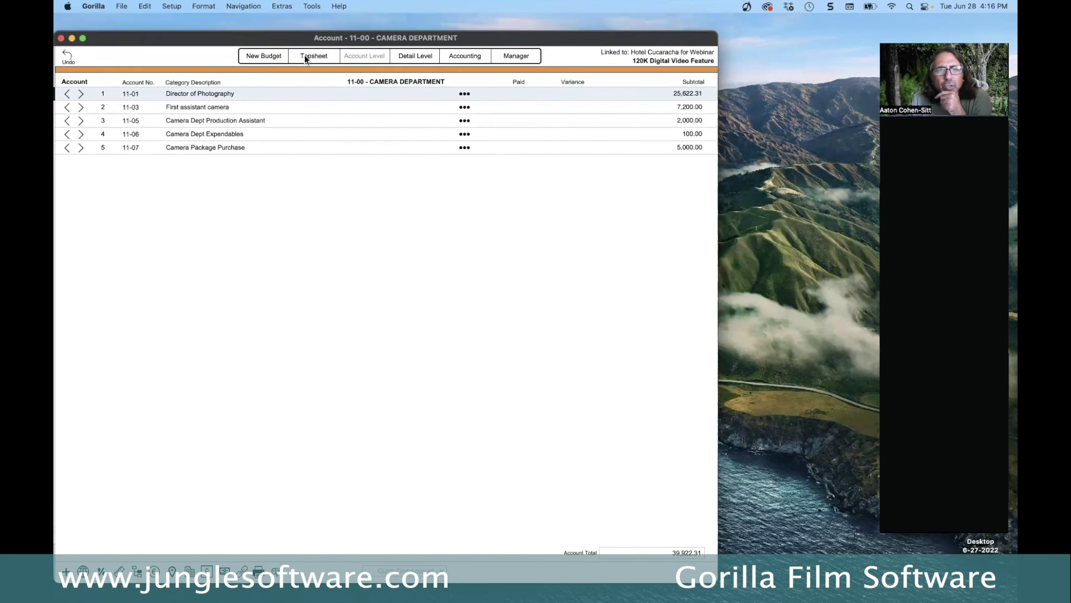
click(451, 58)
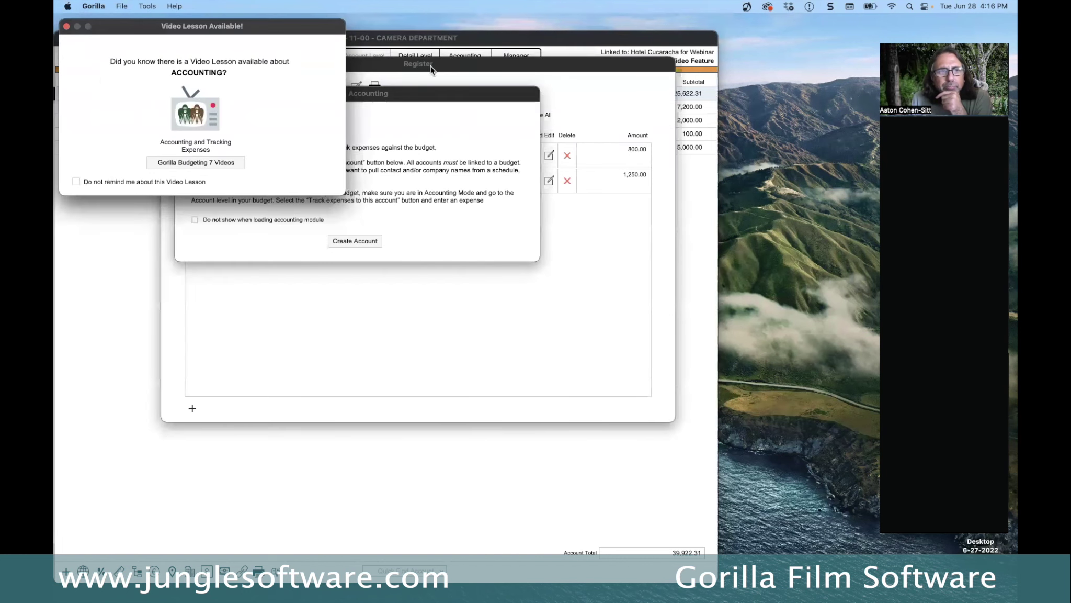
click(67, 26)
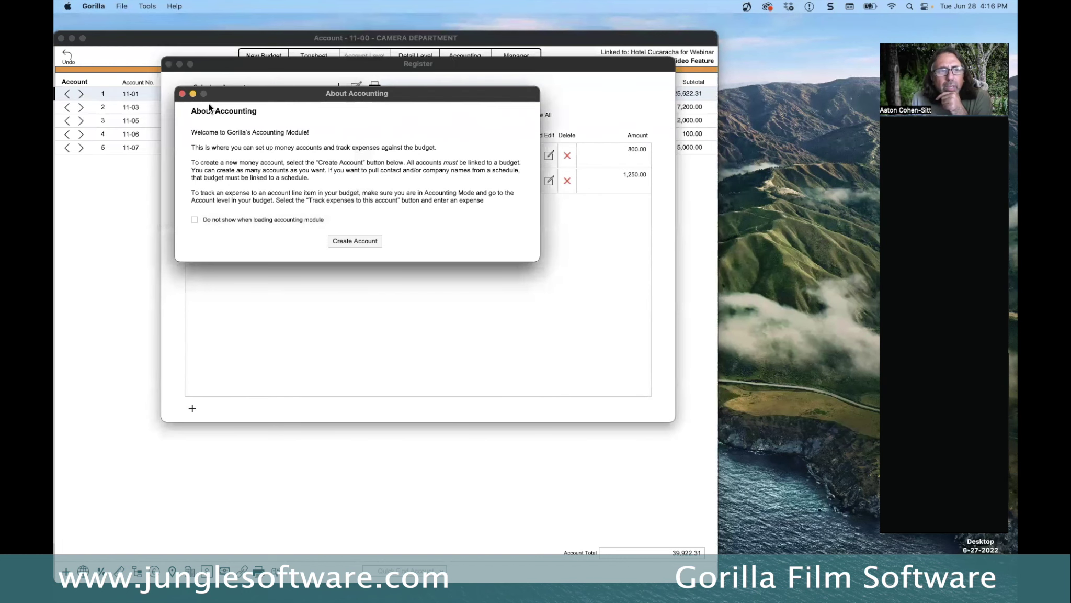
click(180, 95)
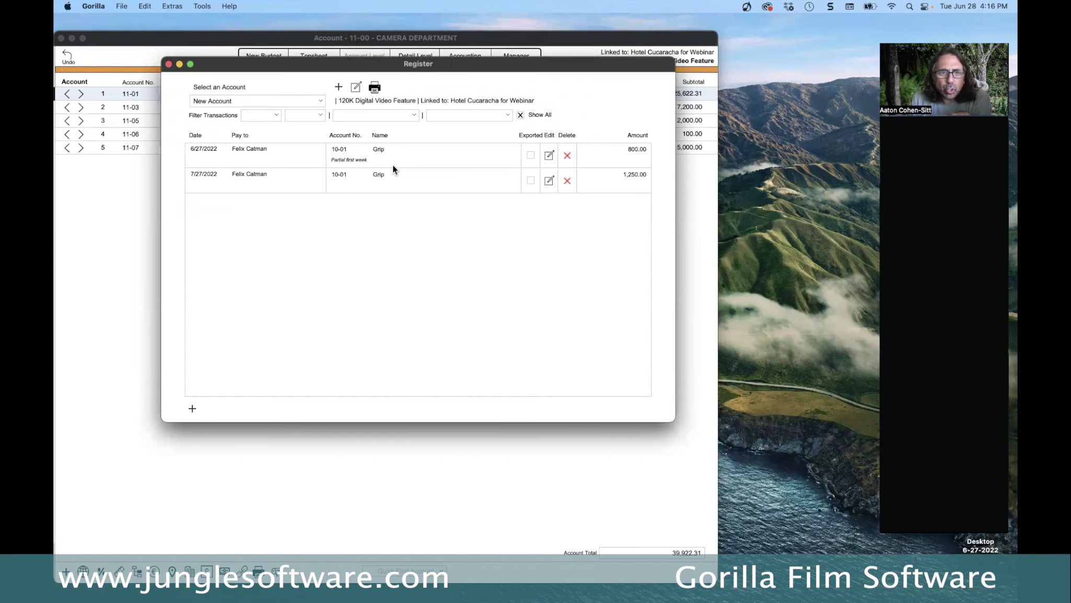
click(304, 64)
drag(237, 43, 231, 26)
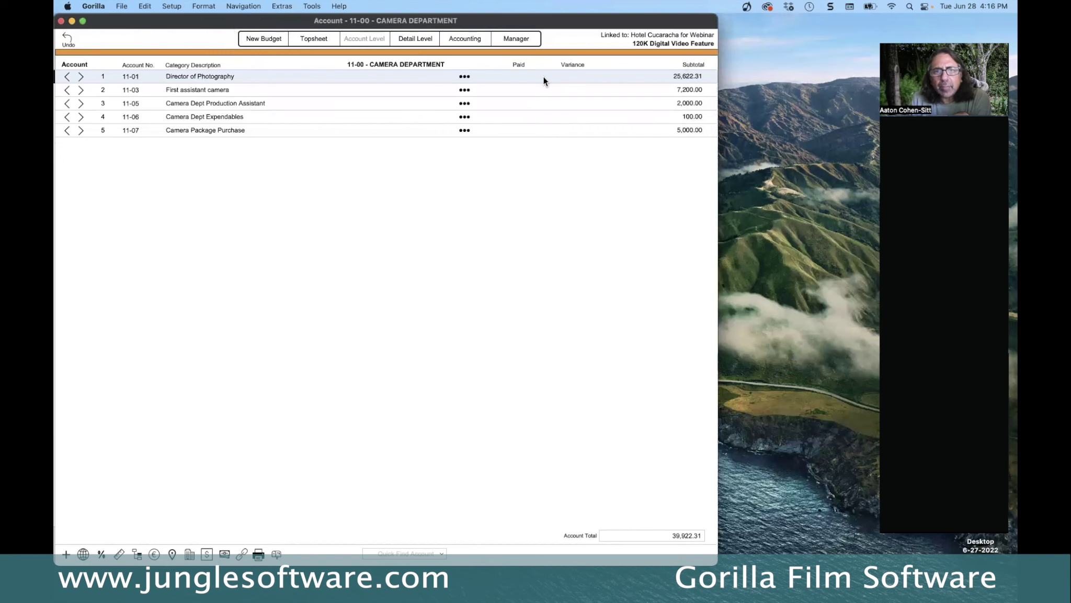
Open the Transaction Register of the 11-01 Director of Photography account and add a transaction drawn from New Account
click(464, 76)
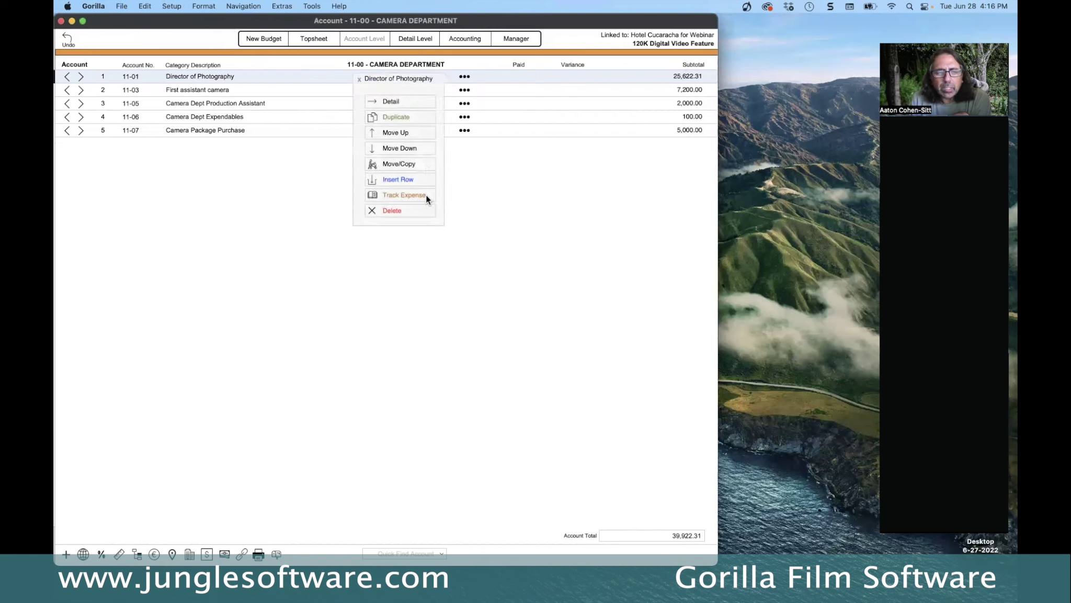
click(428, 193)
click(345, 328)
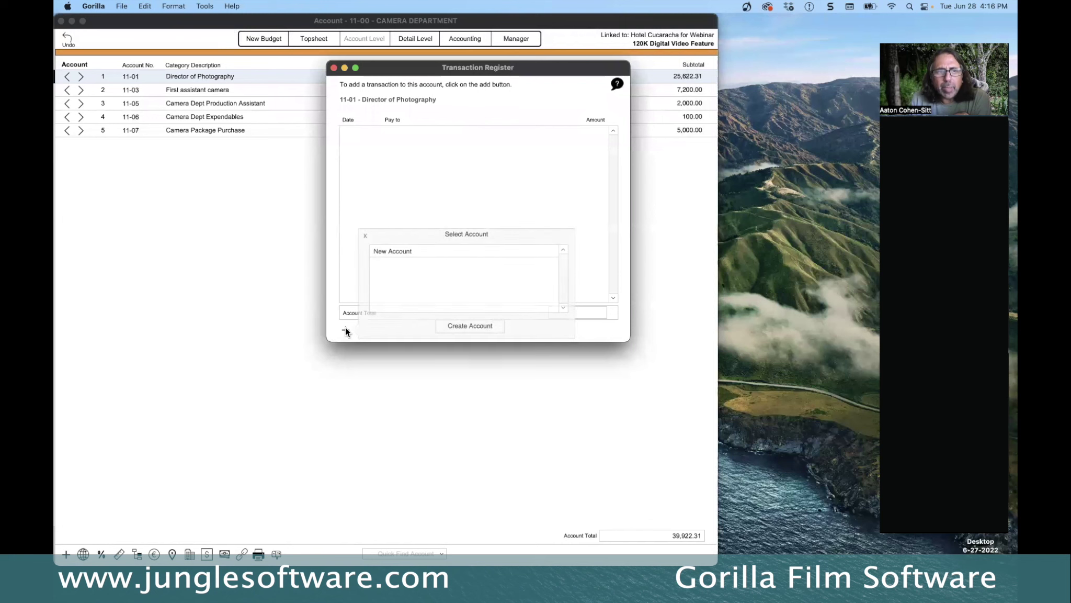
click(388, 250)
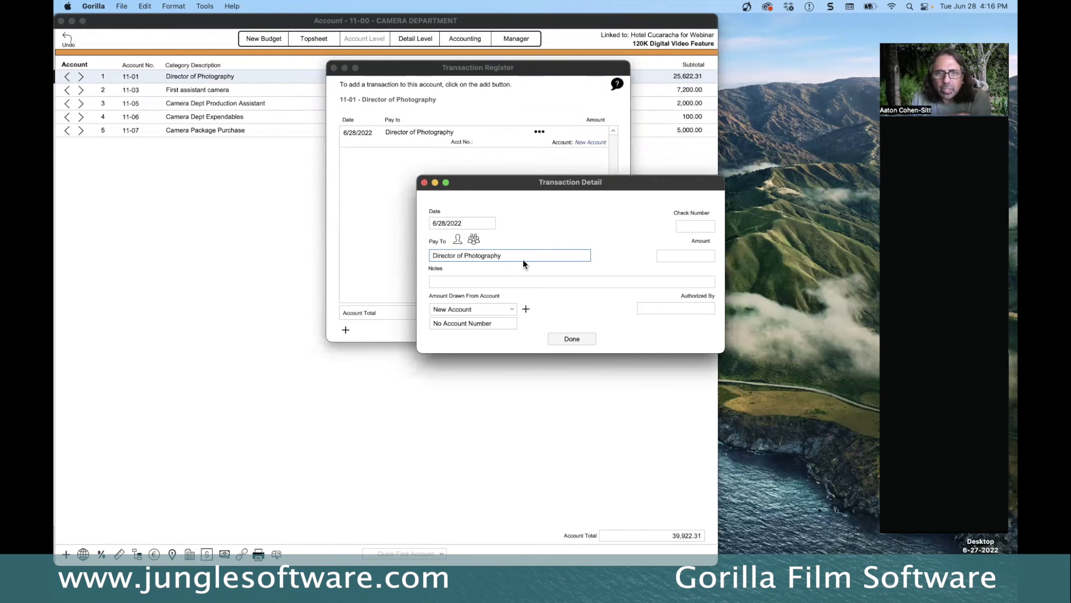
Check the company list, then set the transaction's payee to the contact whose role is Director of Photography
click(474, 239)
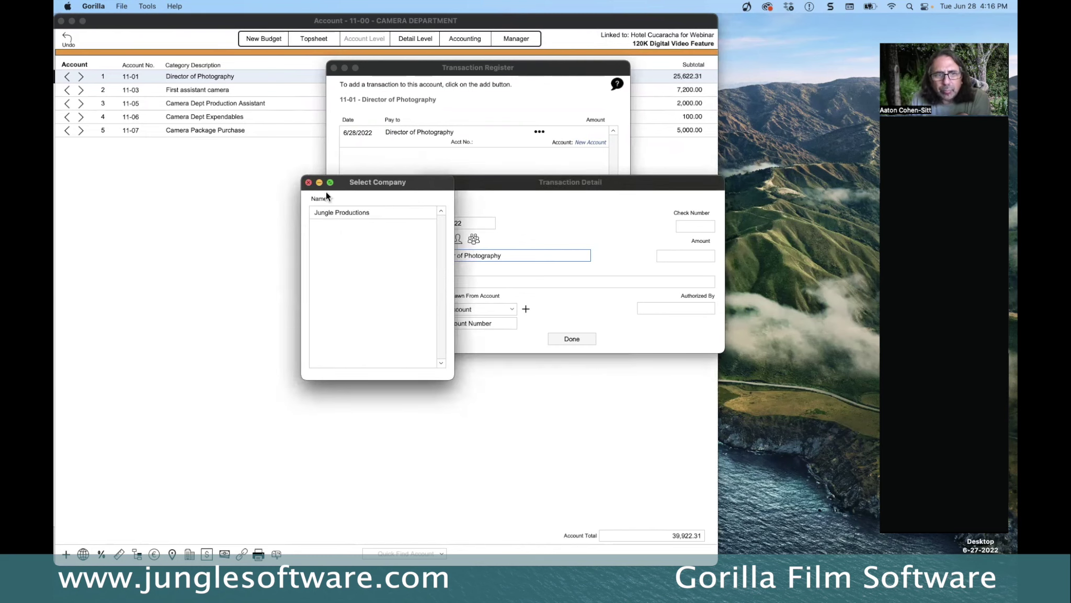
click(309, 182)
click(457, 238)
drag(493, 186, 601, 134)
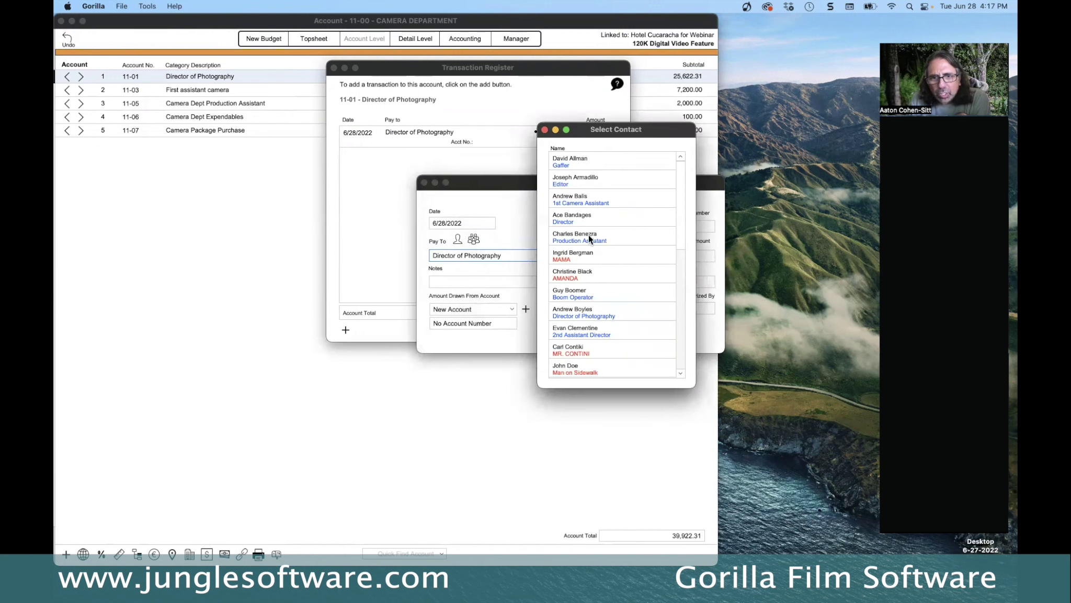
scroll(595, 311, down, 1)
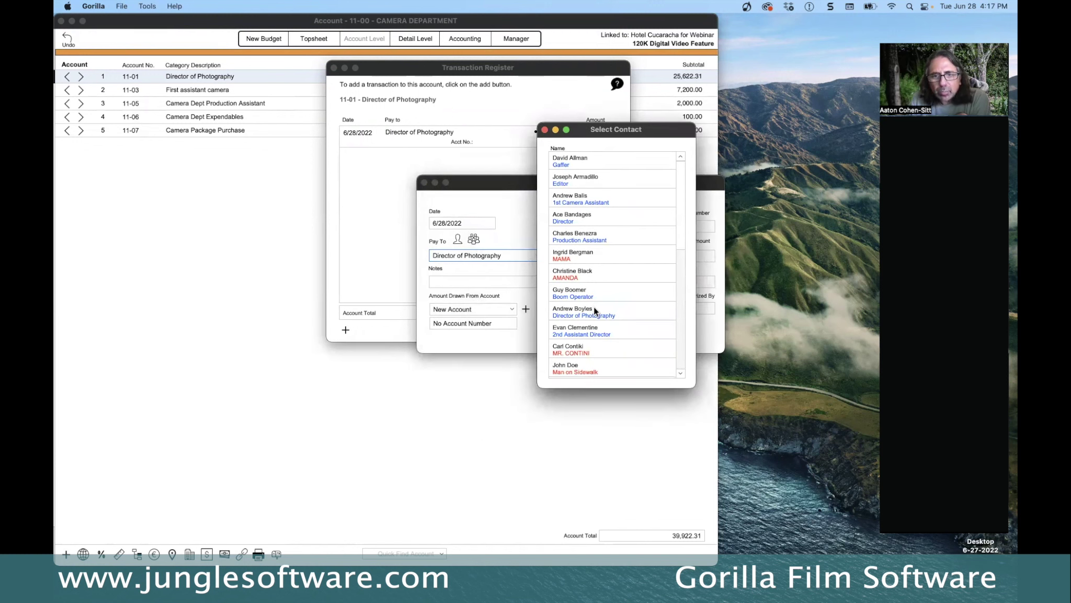
click(575, 309)
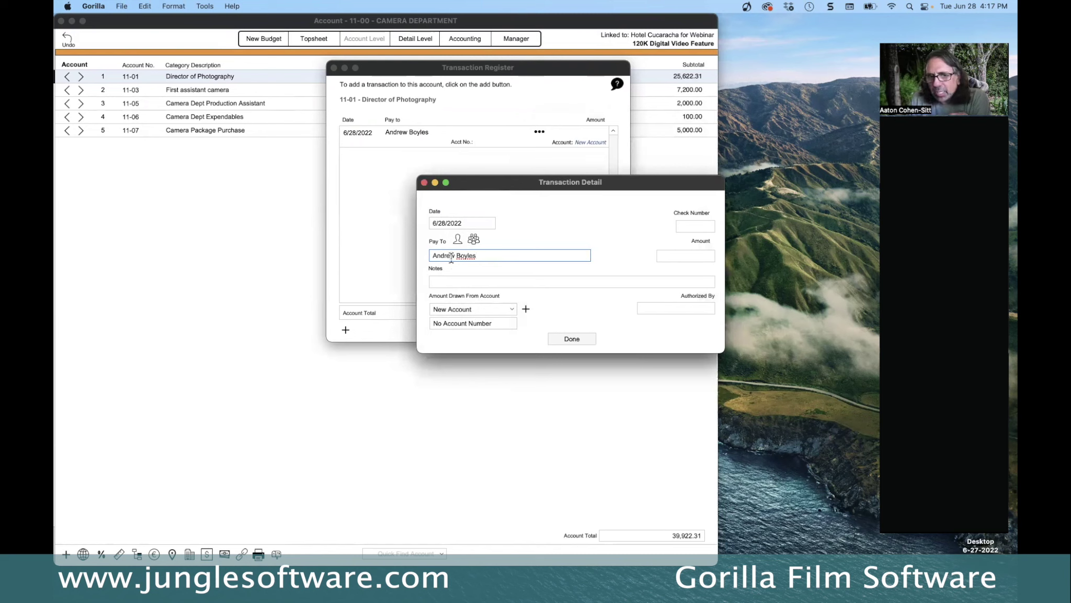
Enter the note "1st pmt" and an amount of 3000 for the transaction, and finish it
drag(515, 182, 400, 131)
click(372, 231)
text(1)
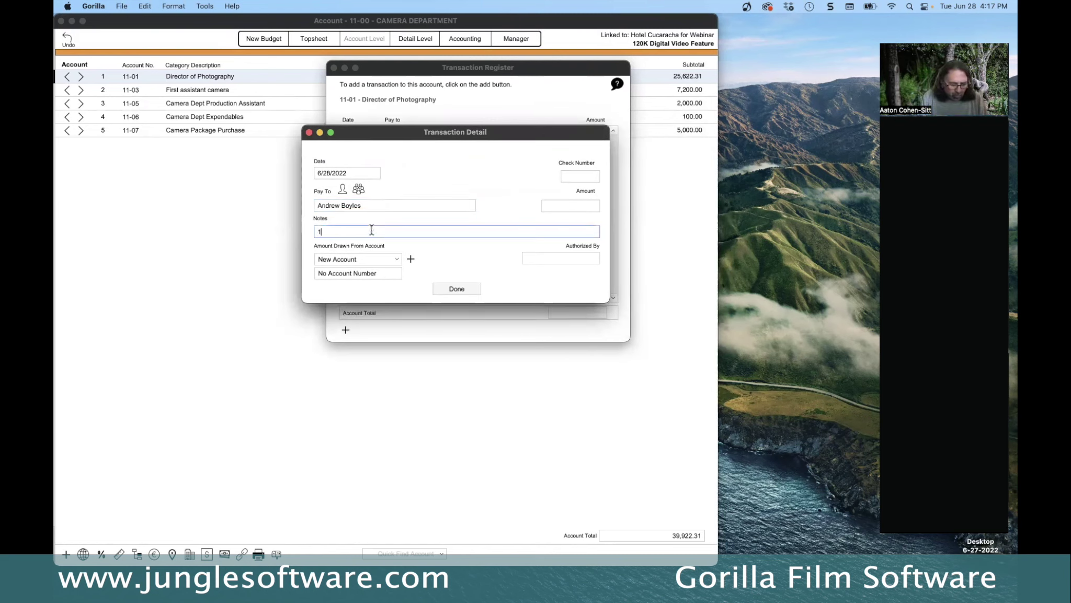
text(st pmt)
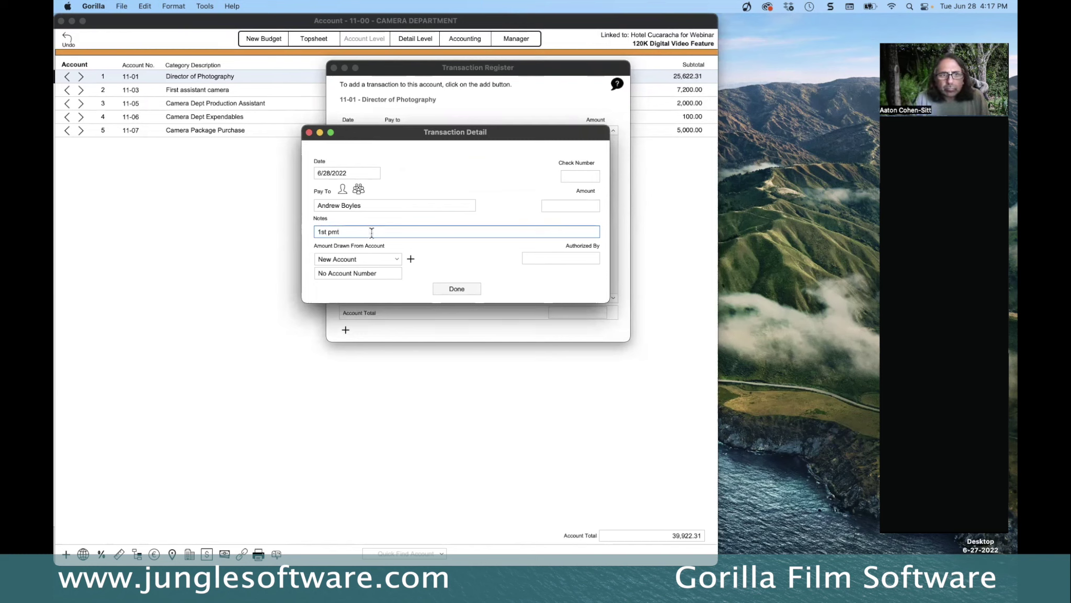
click(570, 207)
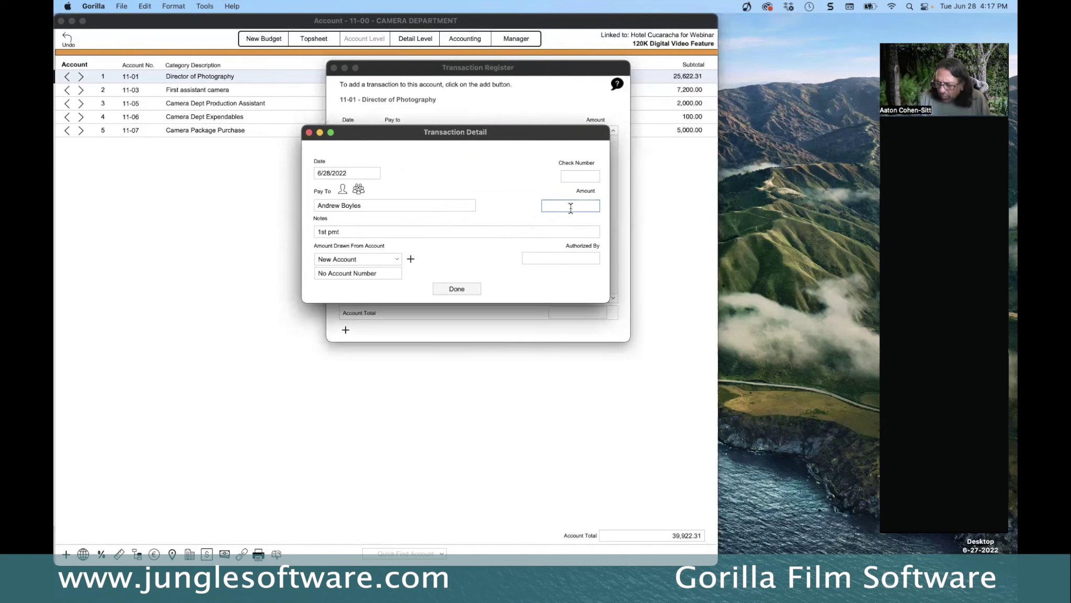
text(3000)
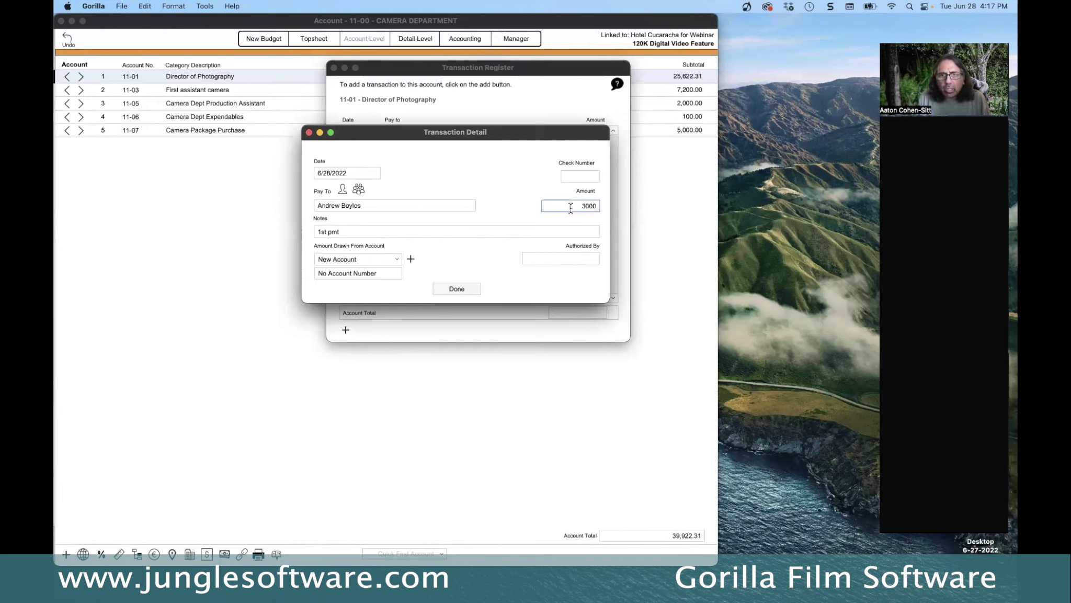
click(518, 212)
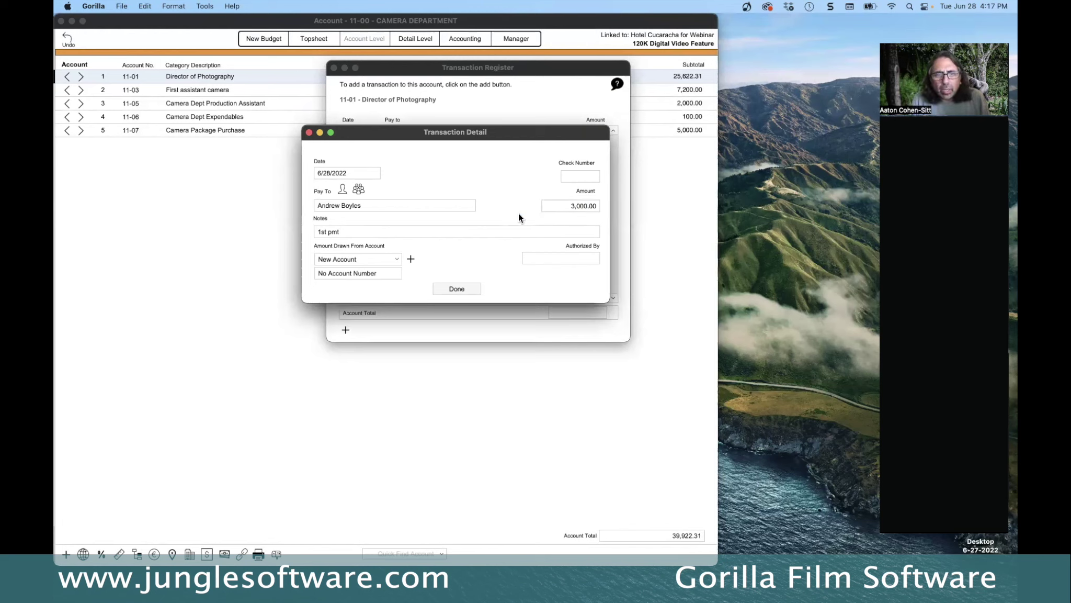
click(462, 289)
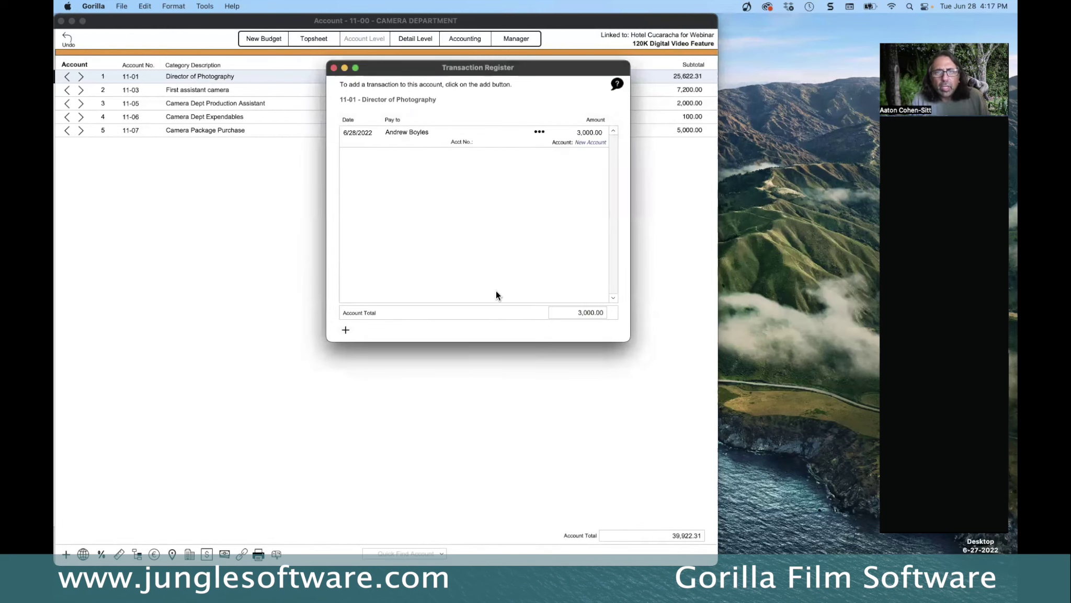
Uncover the Paid and Variance columns and add a second New Account transaction dated 7/5/2022
drag(373, 70, 443, 117)
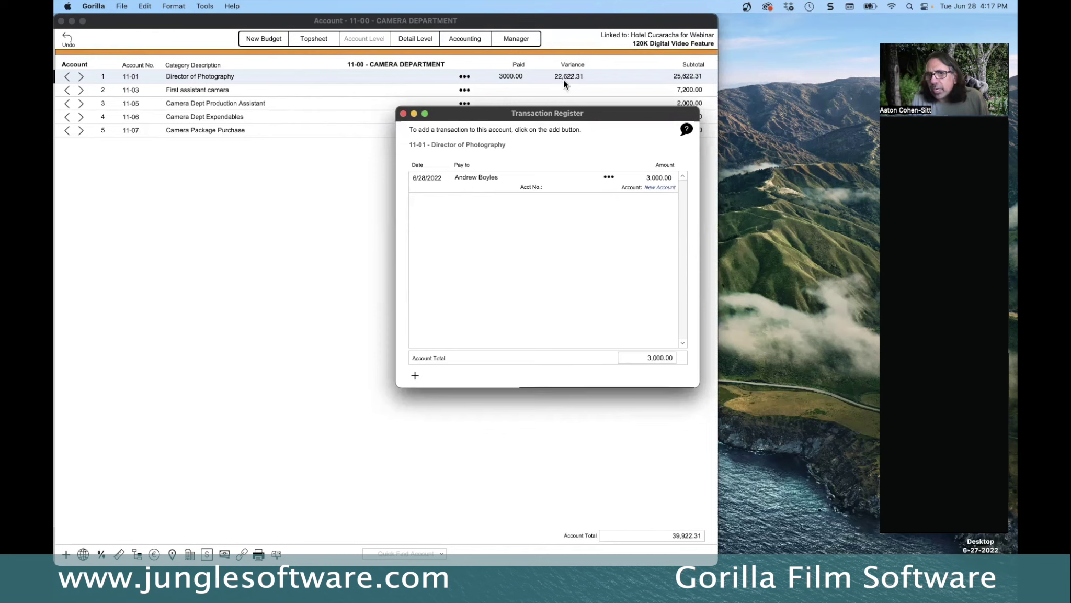
drag(539, 112, 527, 99)
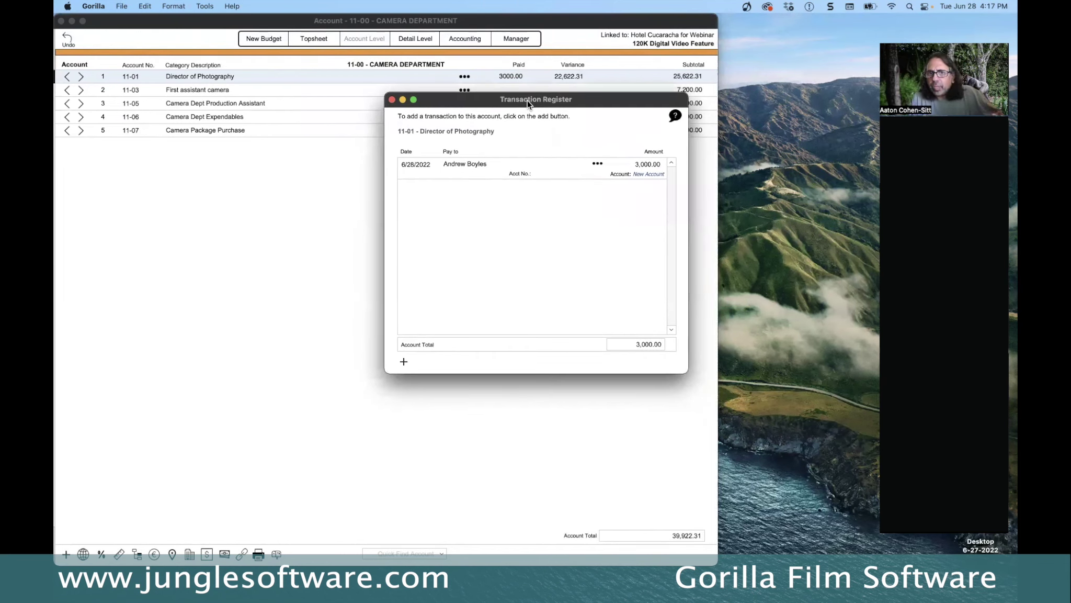
click(404, 361)
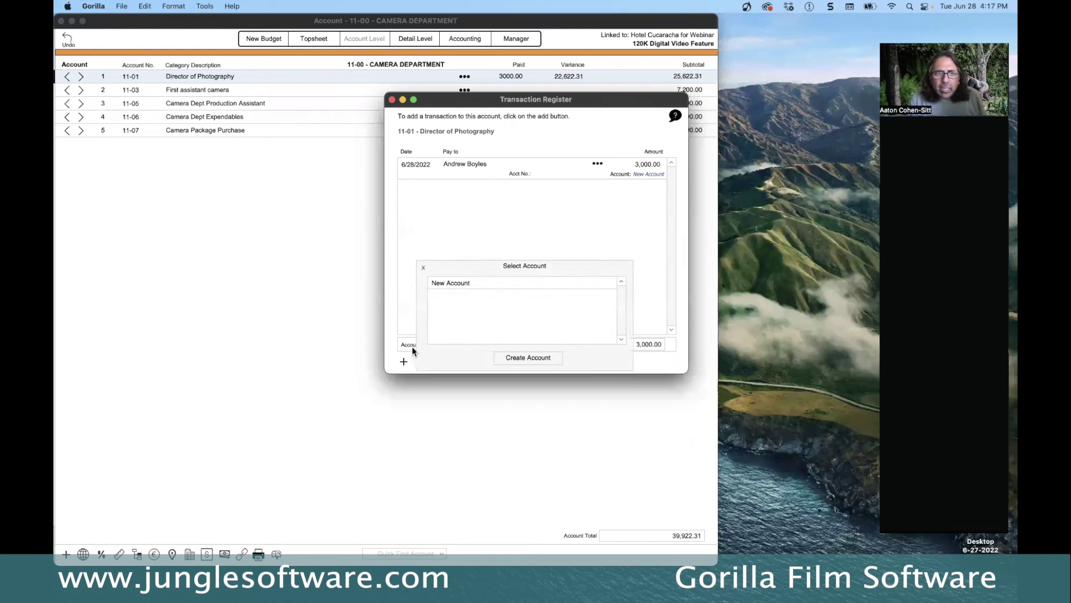
click(449, 282)
click(320, 172)
drag(308, 171, 308, 169)
text(7)
double_click(325, 172)
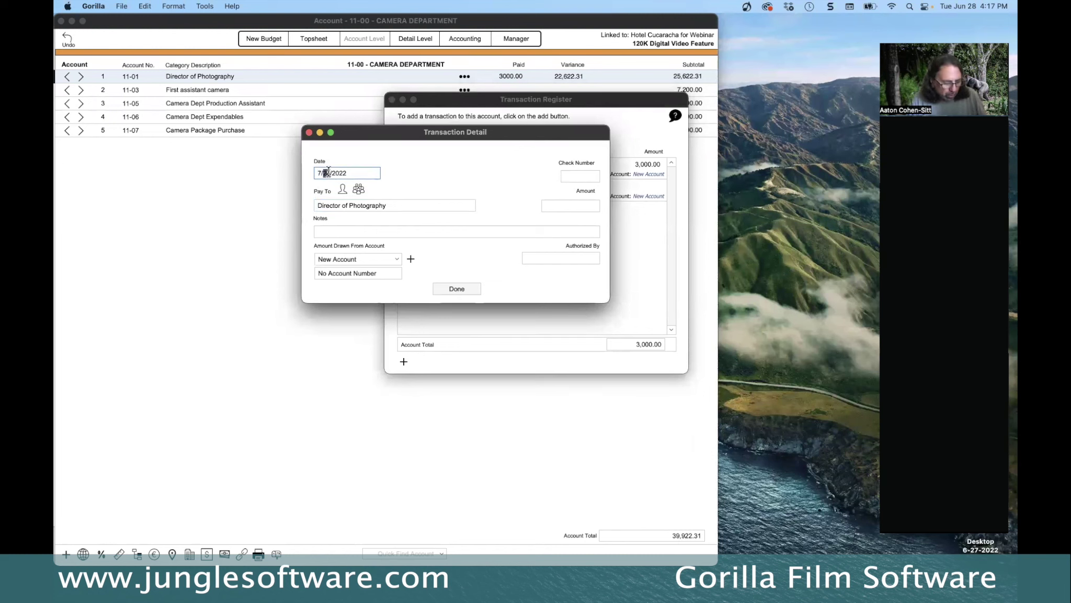
click(411, 167)
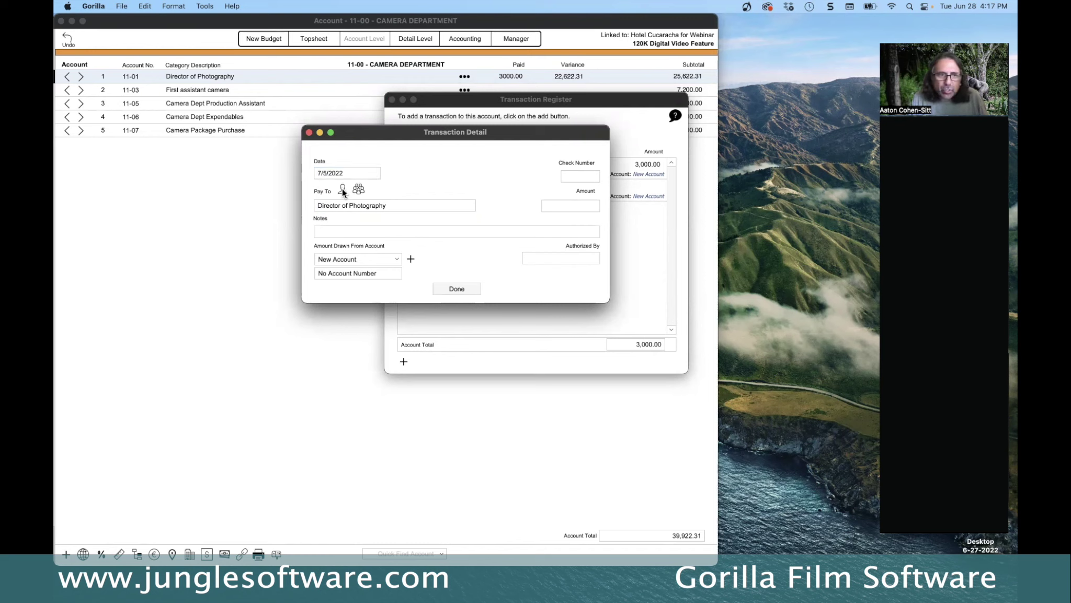
Set the second transaction's payee to the Director of Photography contact and its amount to 3500, finish it, and close the register
click(356, 190)
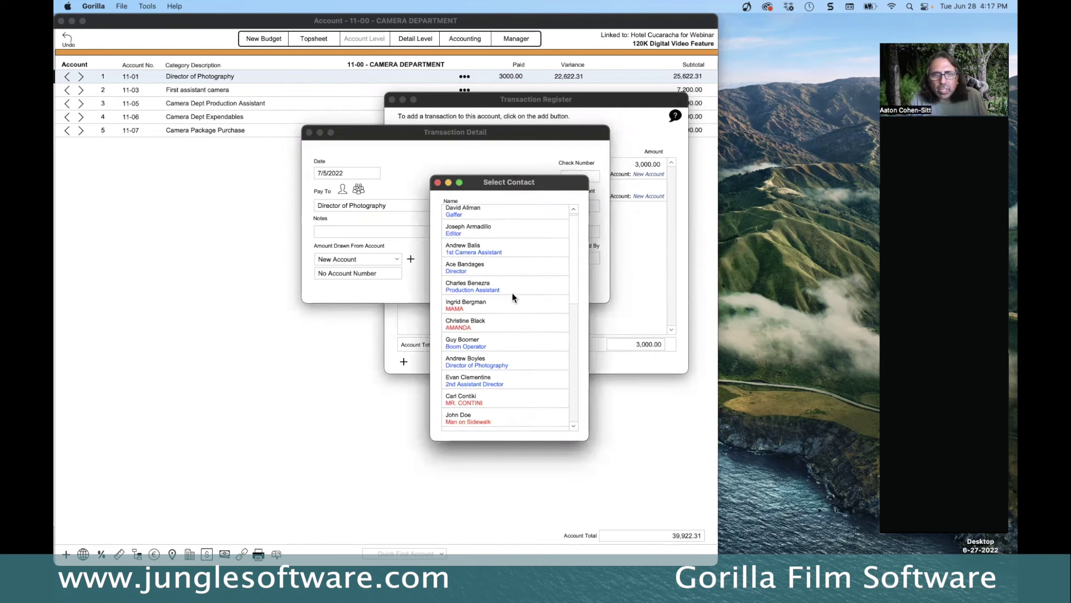
double_click(495, 357)
click(558, 206)
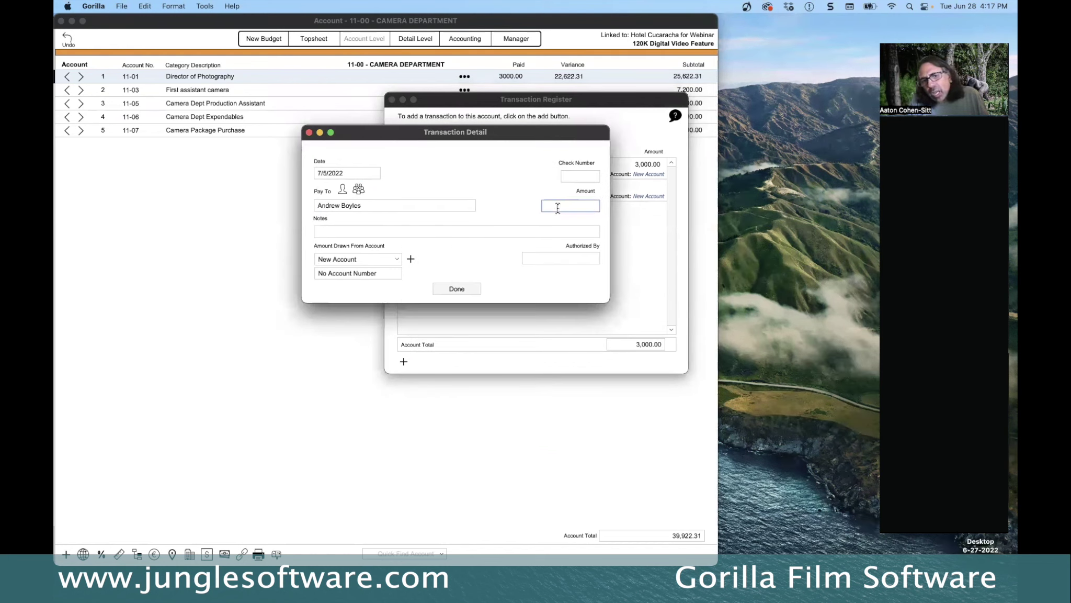
text(3500)
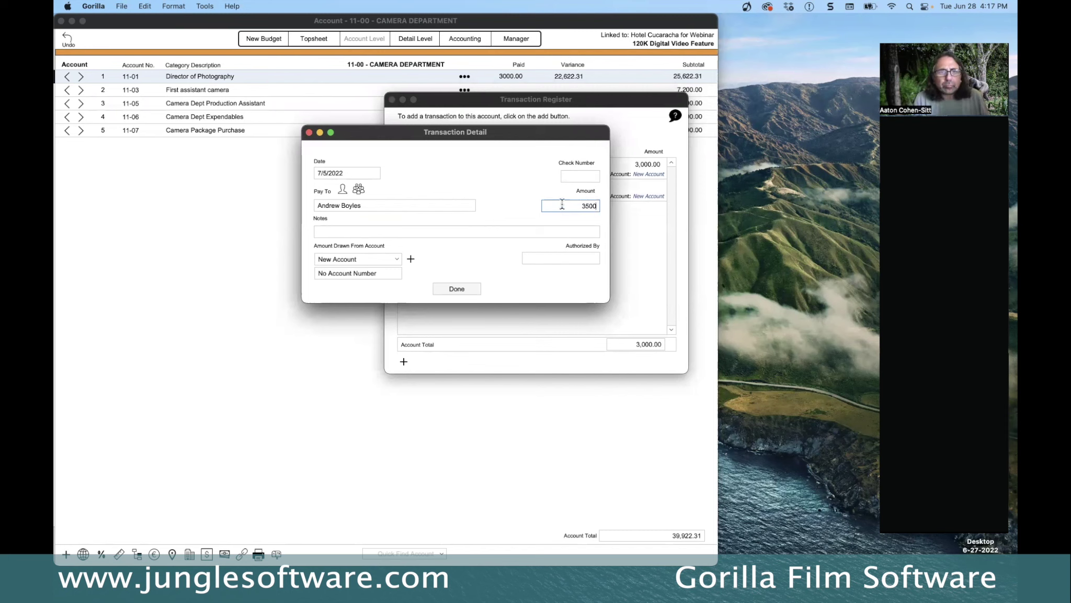
click(456, 289)
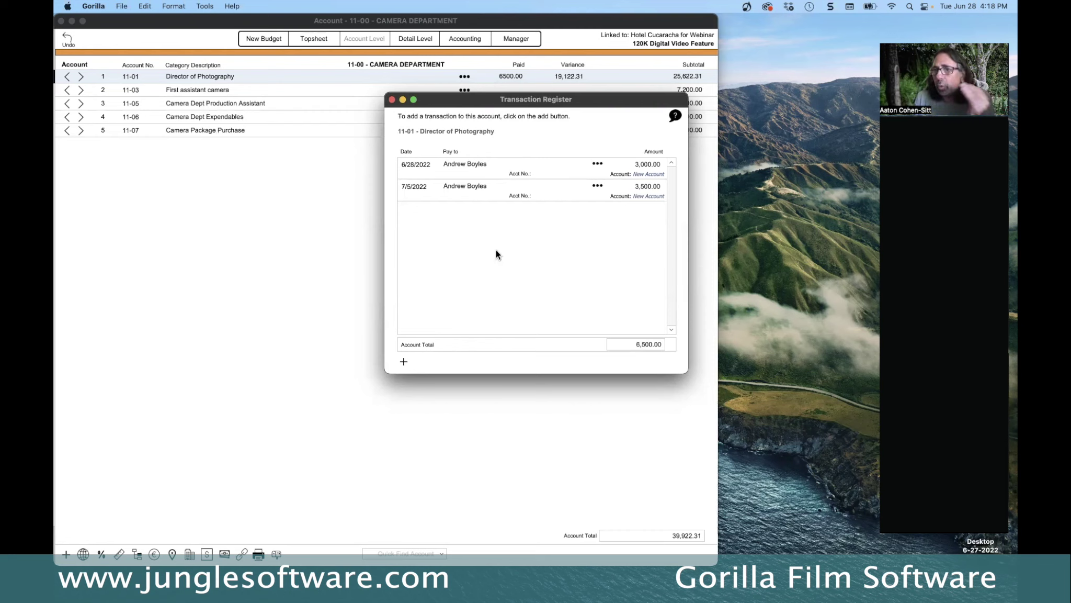
click(392, 100)
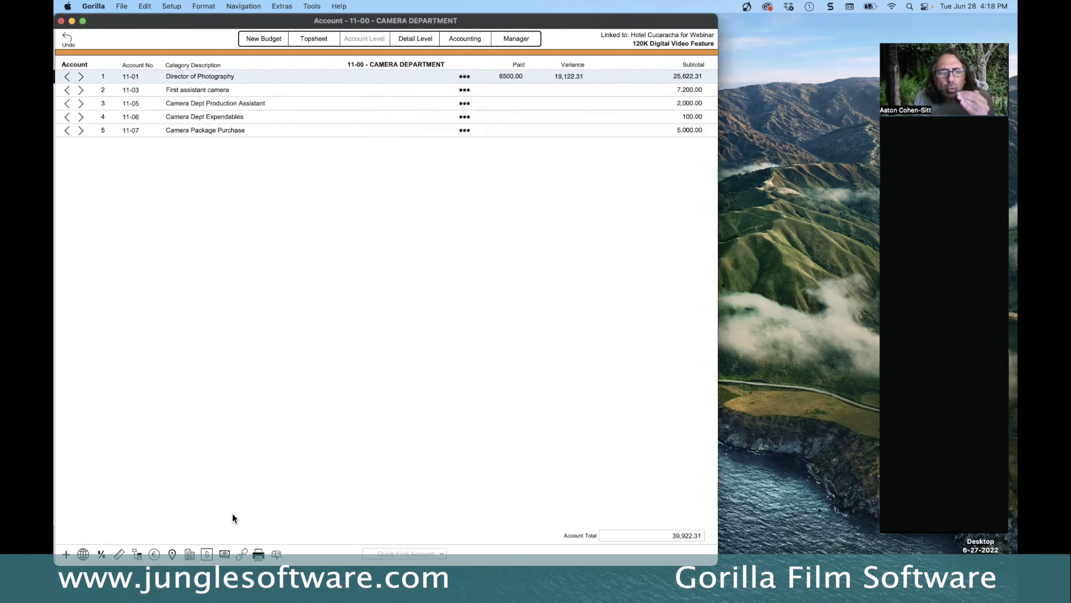
Preview the Expense Tracking Transactions report for all dates and close the preview
click(260, 556)
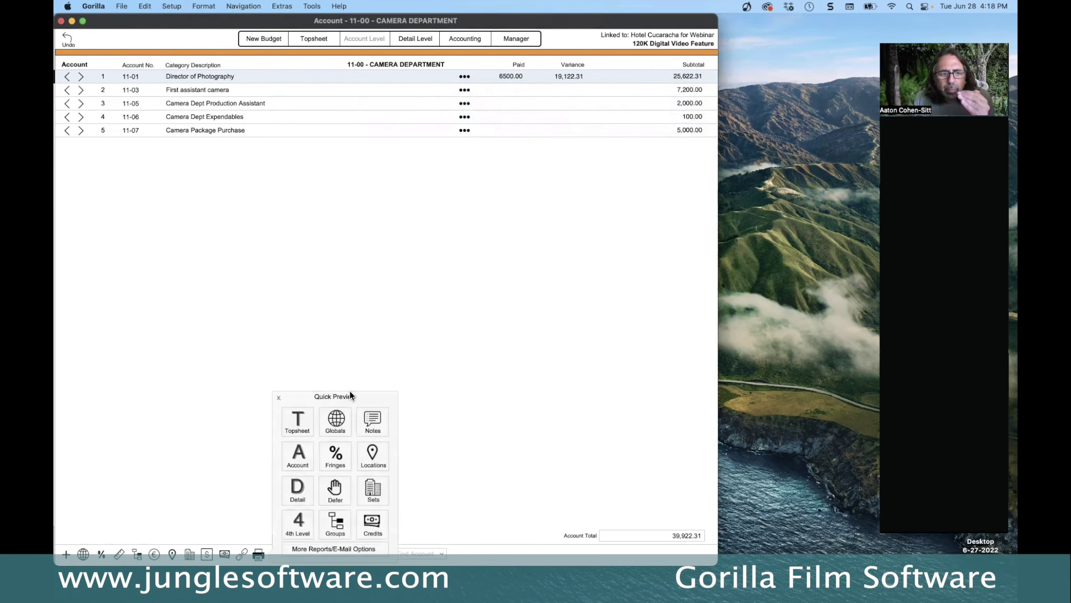
click(339, 549)
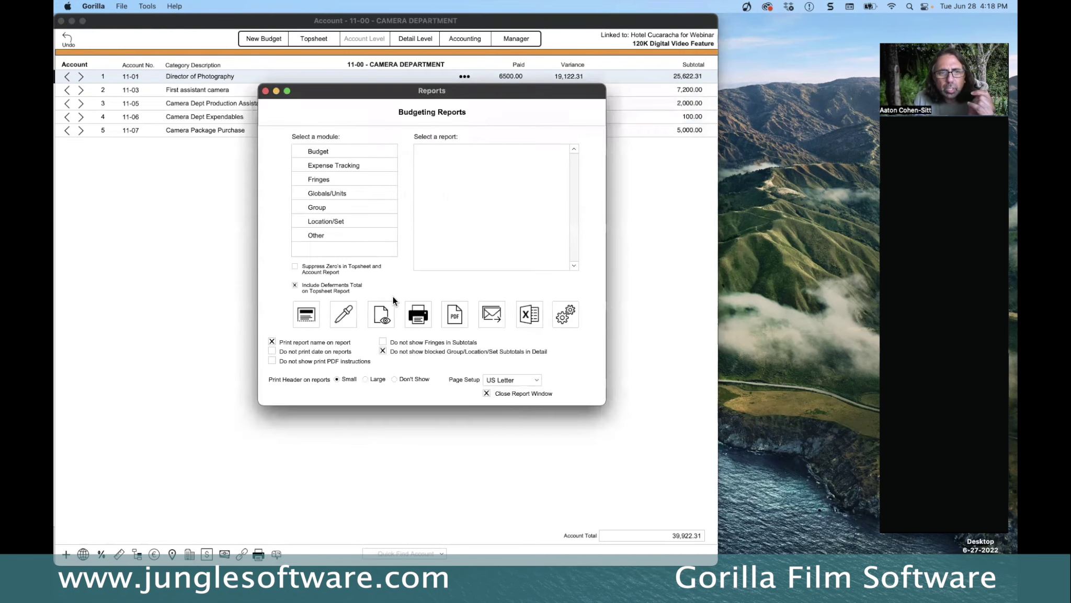
click(320, 164)
click(434, 152)
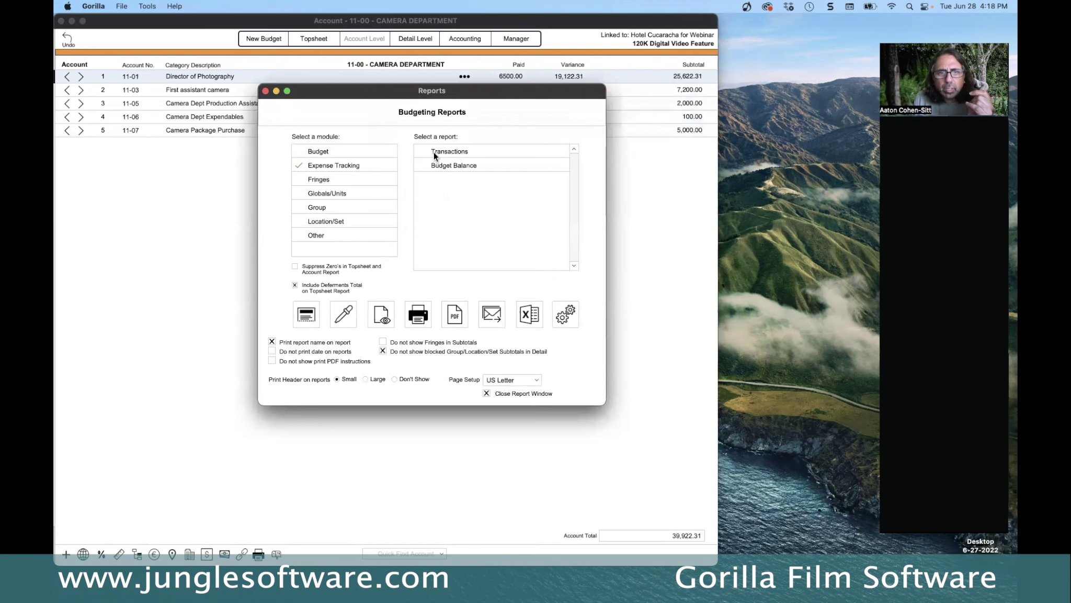
click(386, 317)
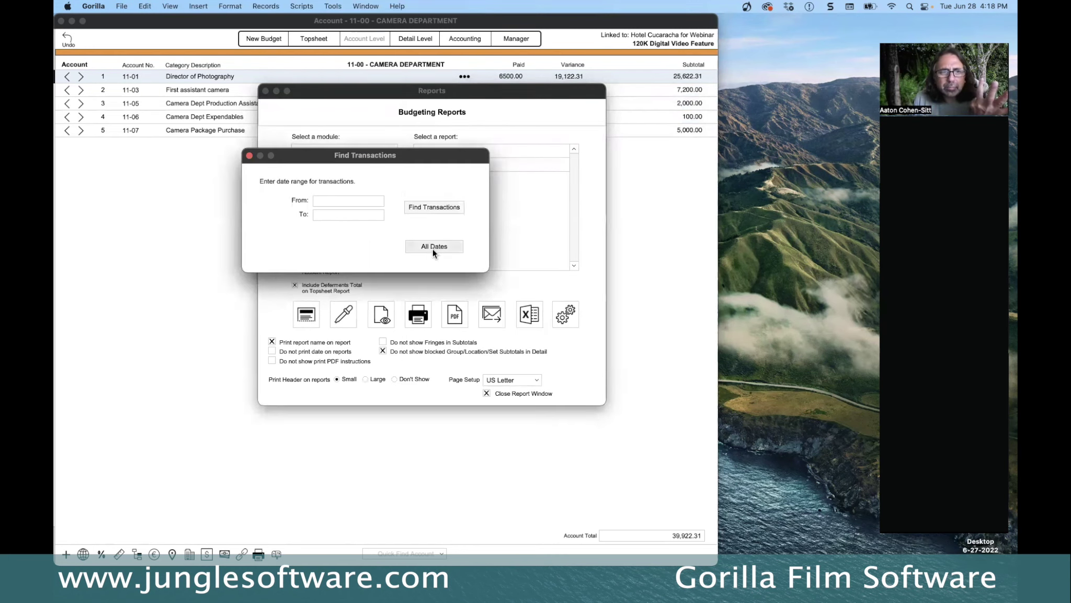
click(434, 247)
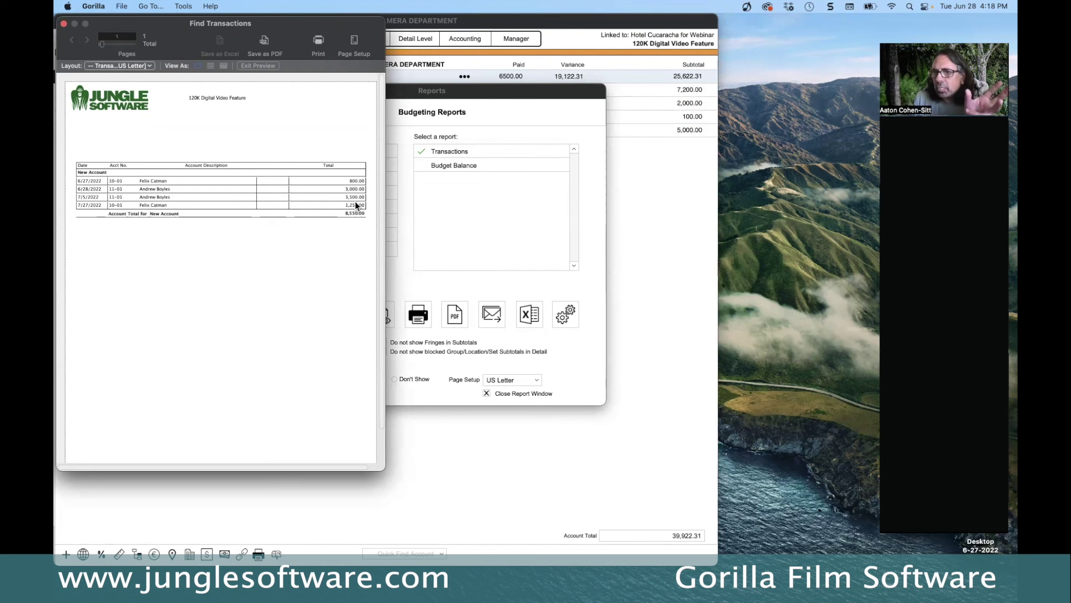
click(63, 24)
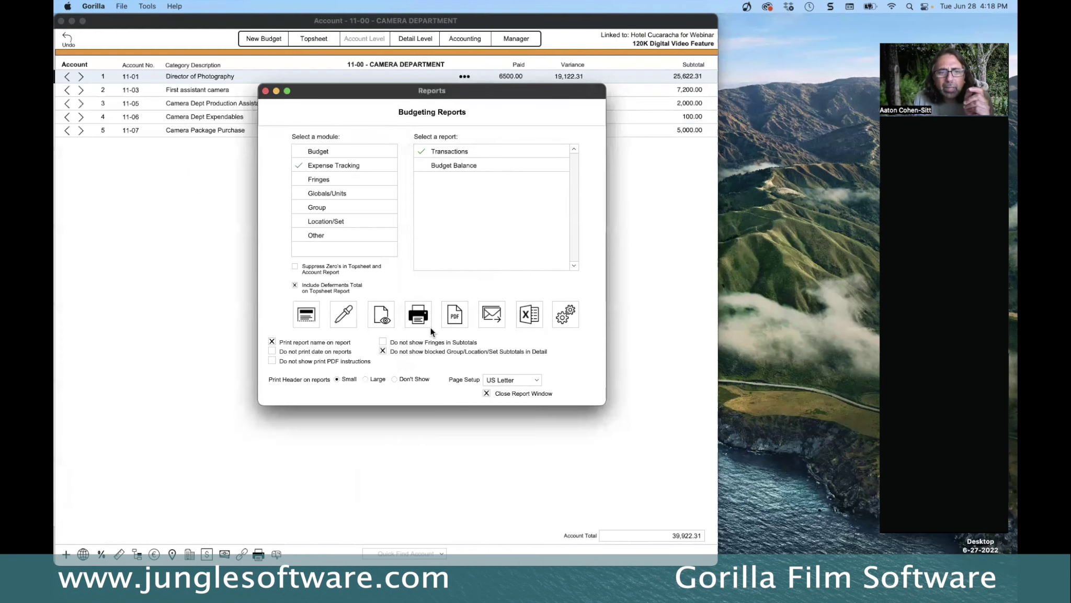
Preview the Budget Balance report, enlarge its window to view the whole first page, and close it
click(381, 314)
click(250, 157)
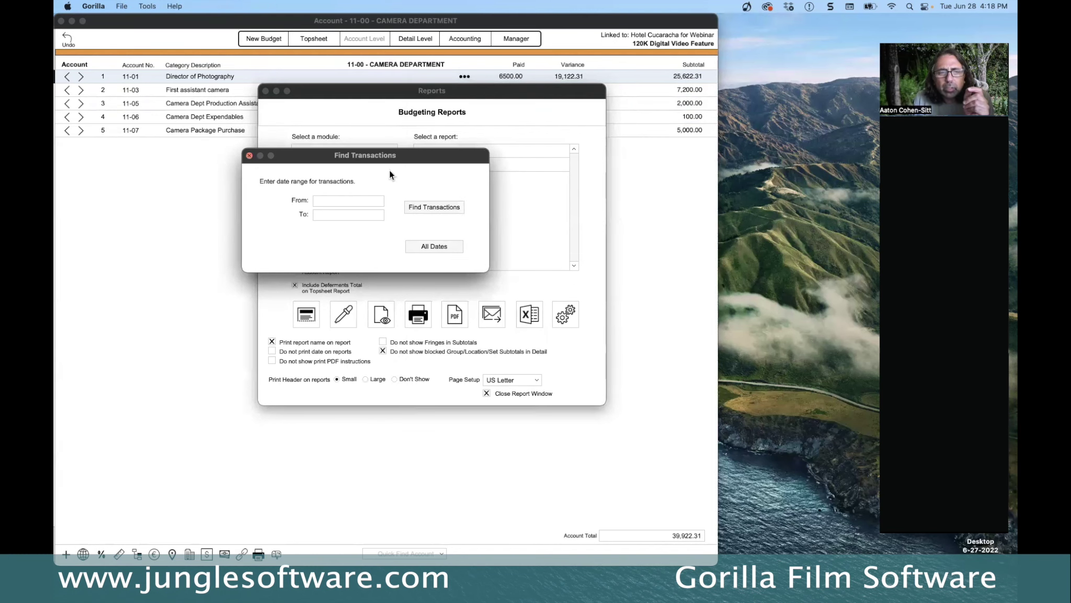
click(382, 316)
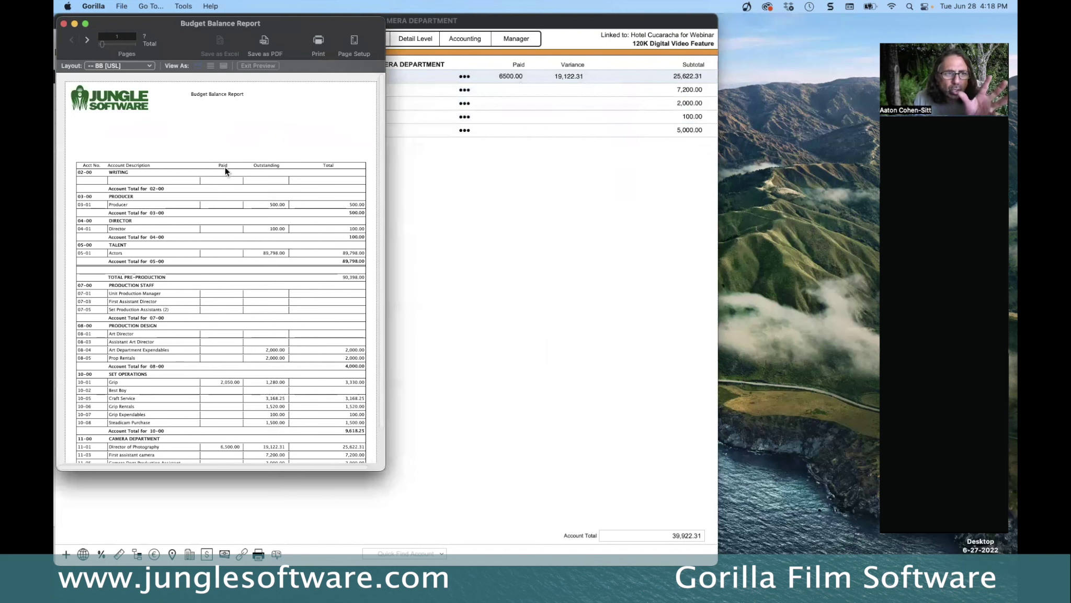
drag(386, 469, 386, 521)
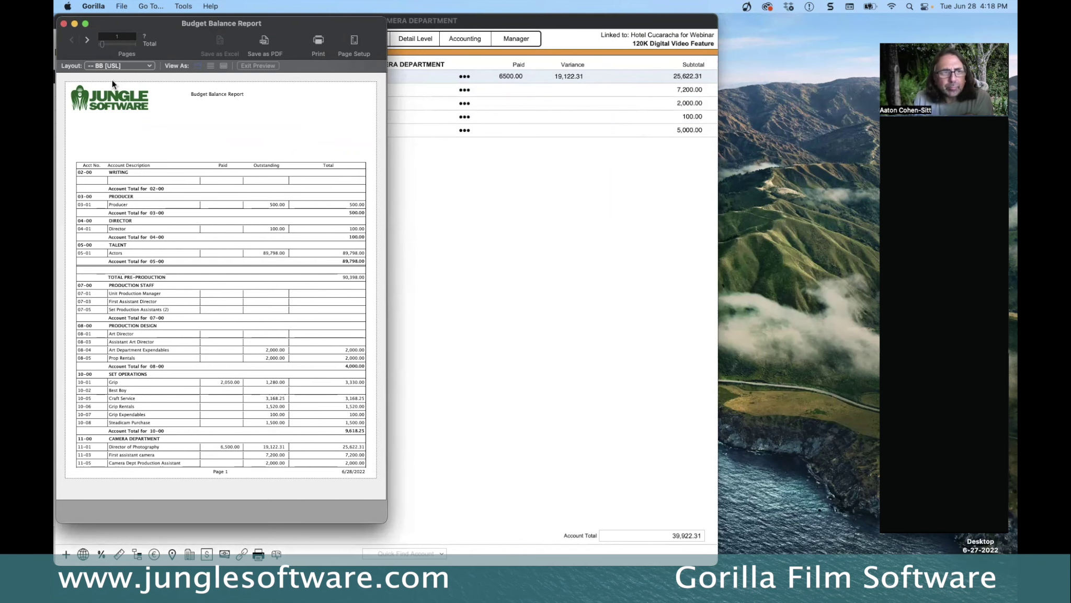
click(63, 24)
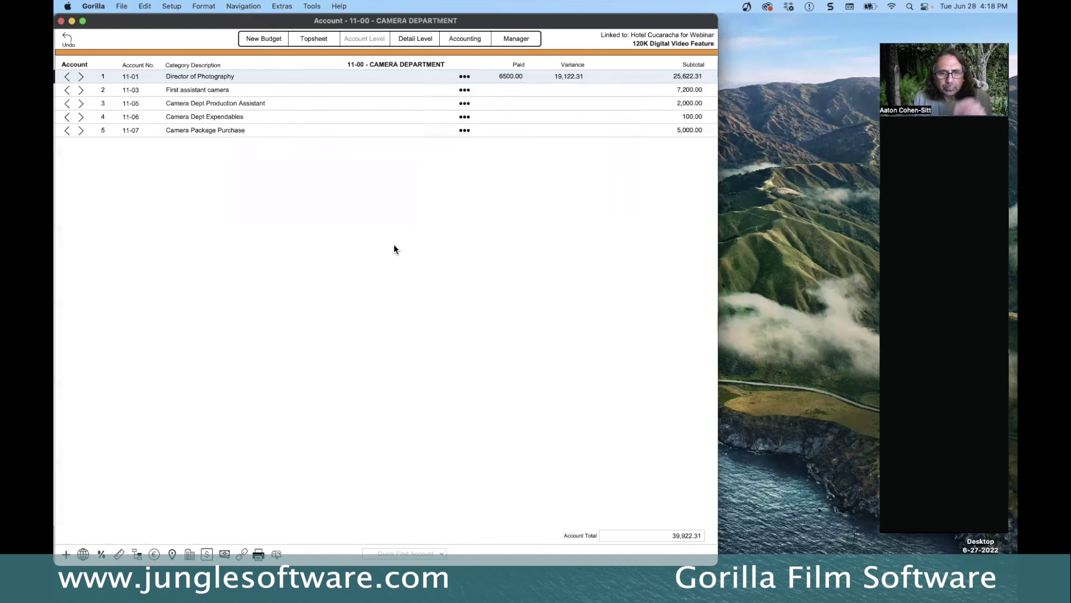
Switch to PowerPoint and advance past tip #26 on customizing grand total labels to the Q & A slide
key(super+Tab)
key(Right)
key(Right)
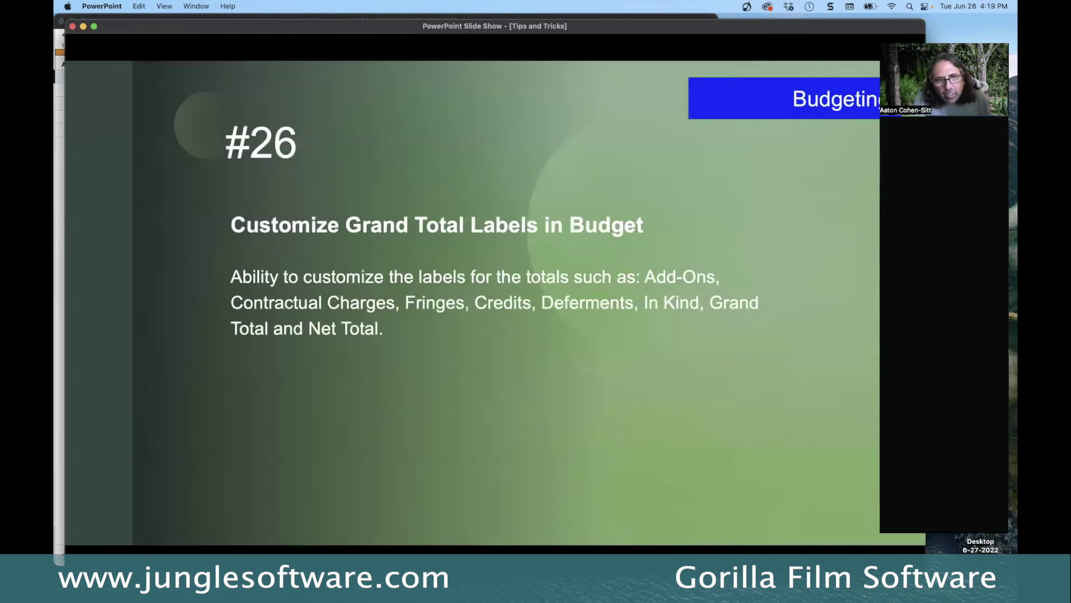
key(Right)
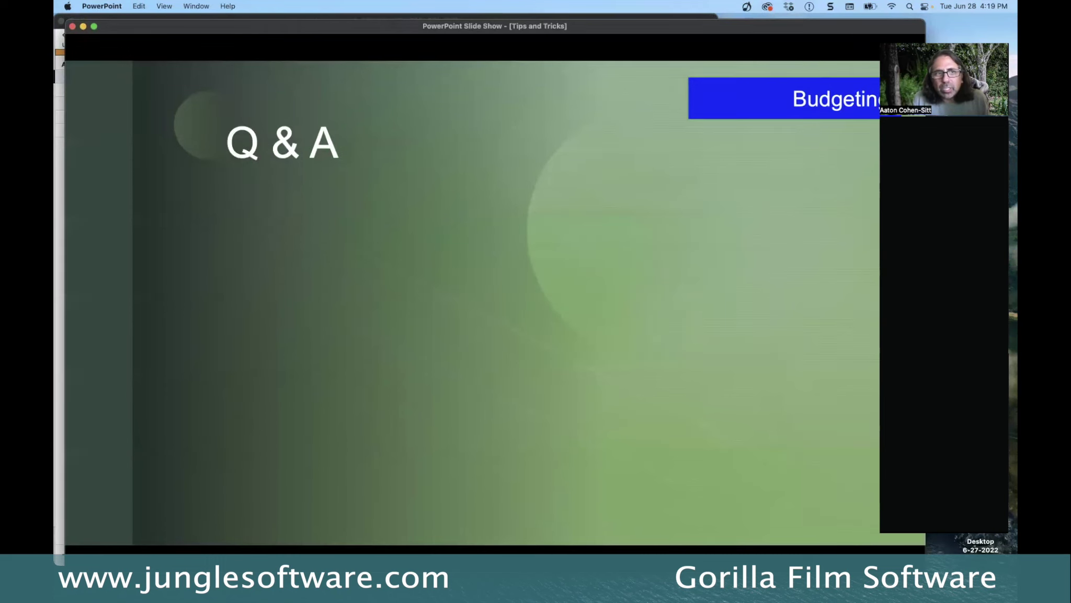
Return to the tip #26 slide on importing an Excel spreadsheet into a 4th Level Budget
key(Left)
key(Left)
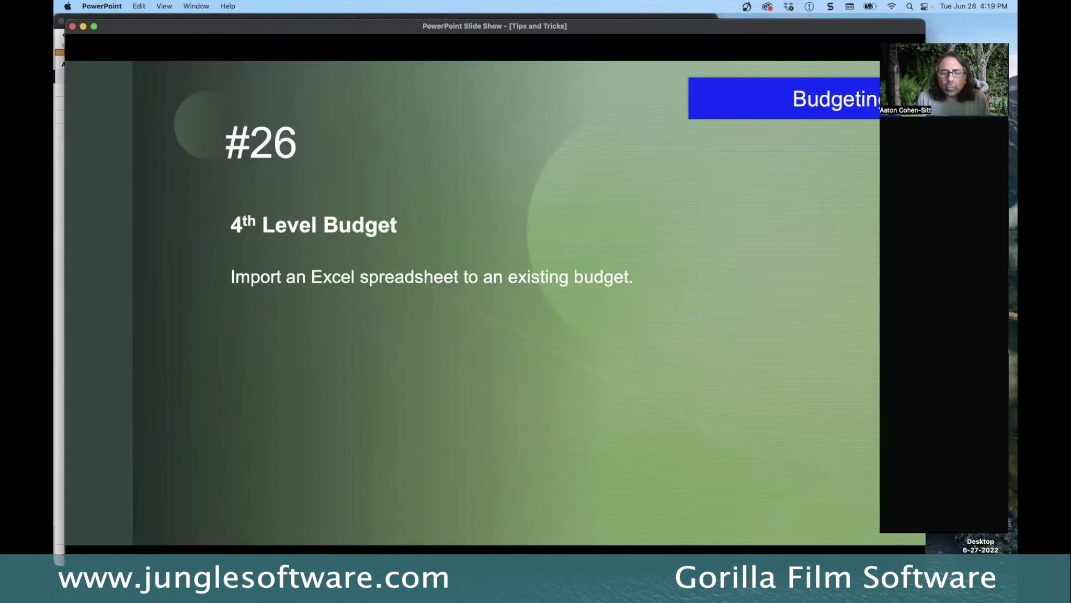
key(Left)
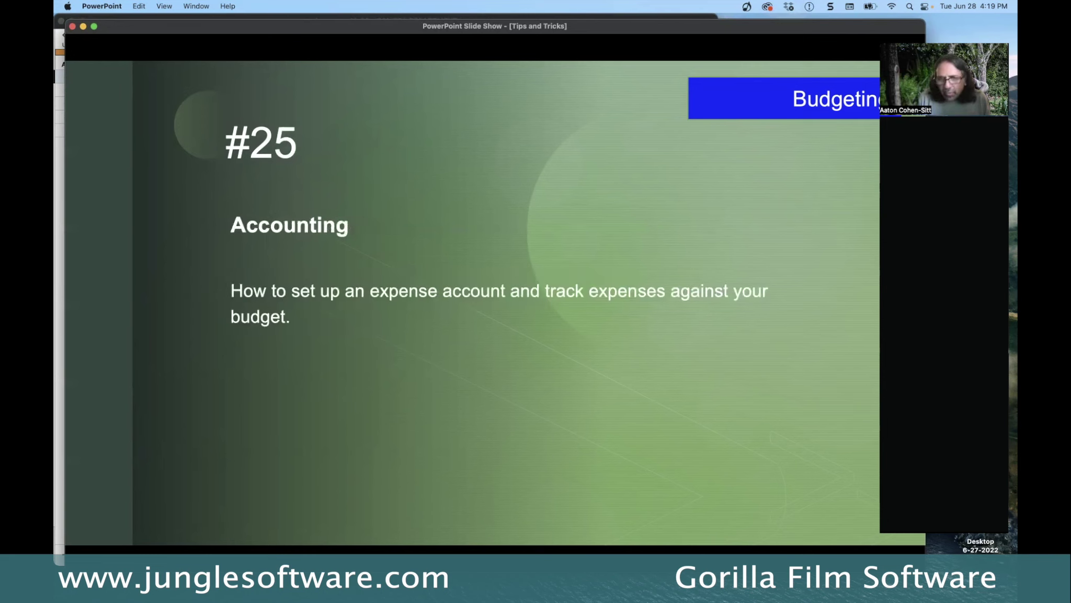
key(Right)
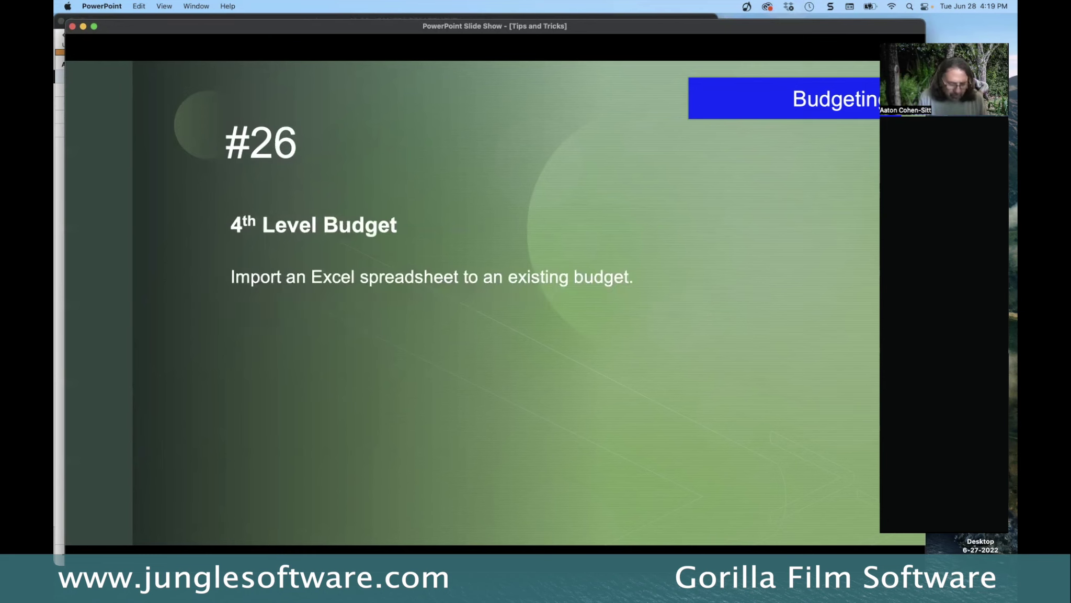
Switch to Gorilla and open the 4th Level of the Costume Rentals detail line in the 13-00 Wardrobe account
key(super+Tab)
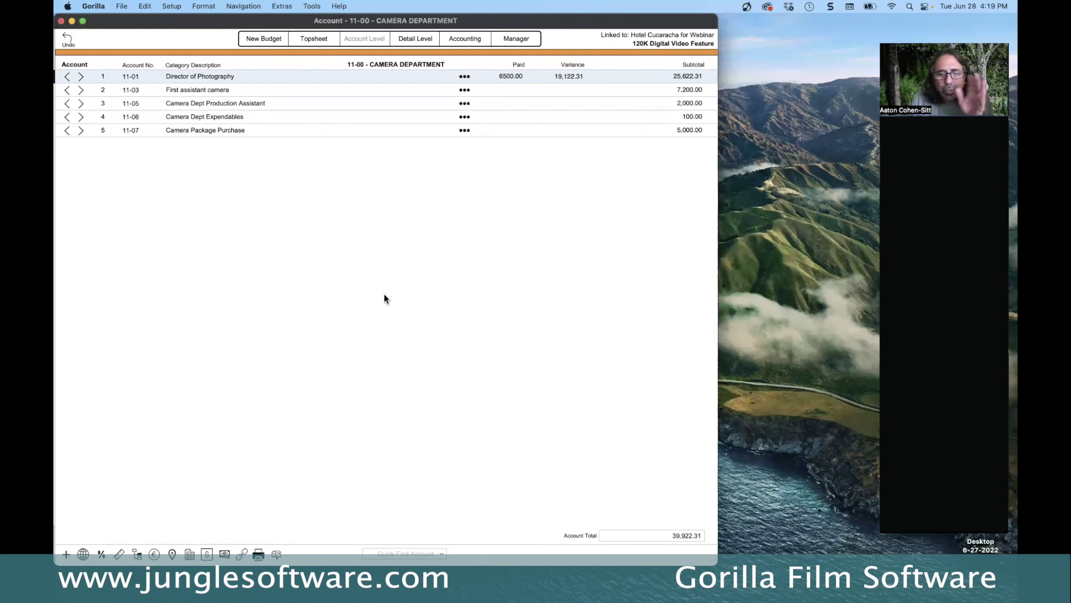
click(66, 77)
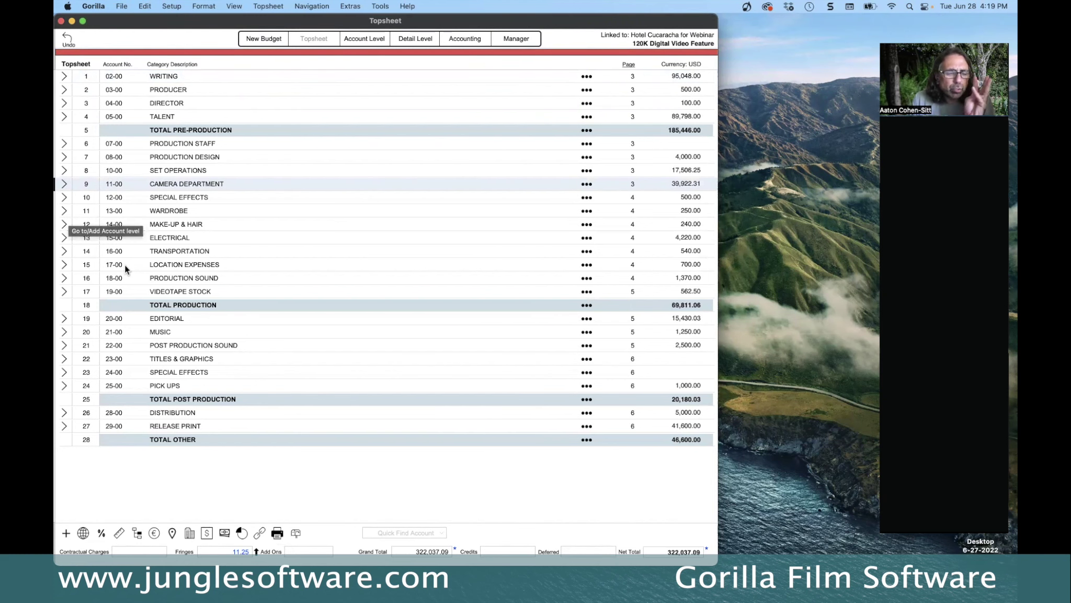
click(65, 214)
click(64, 211)
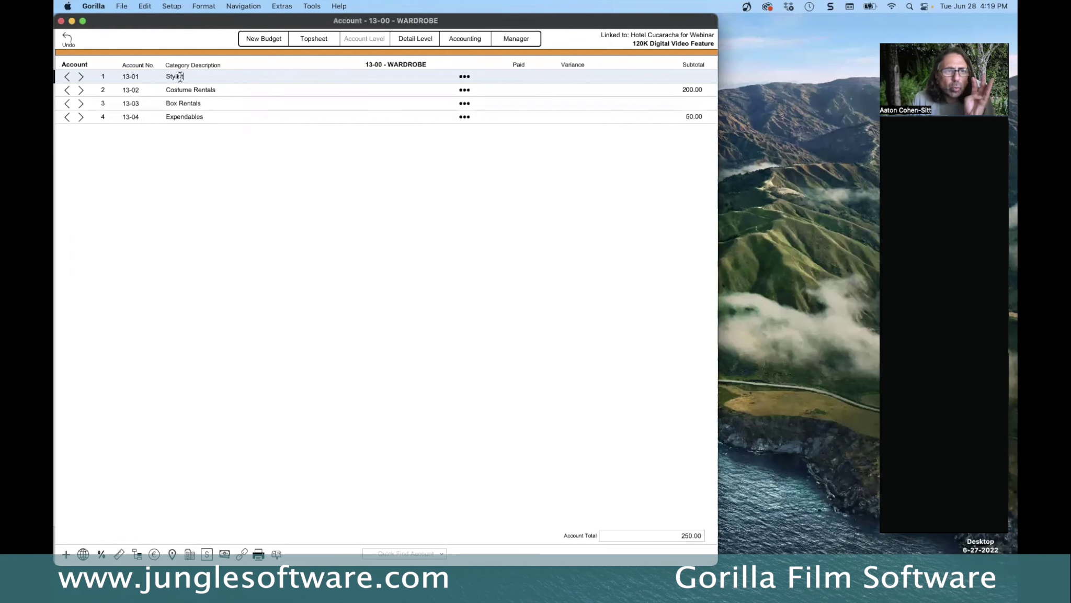
click(81, 90)
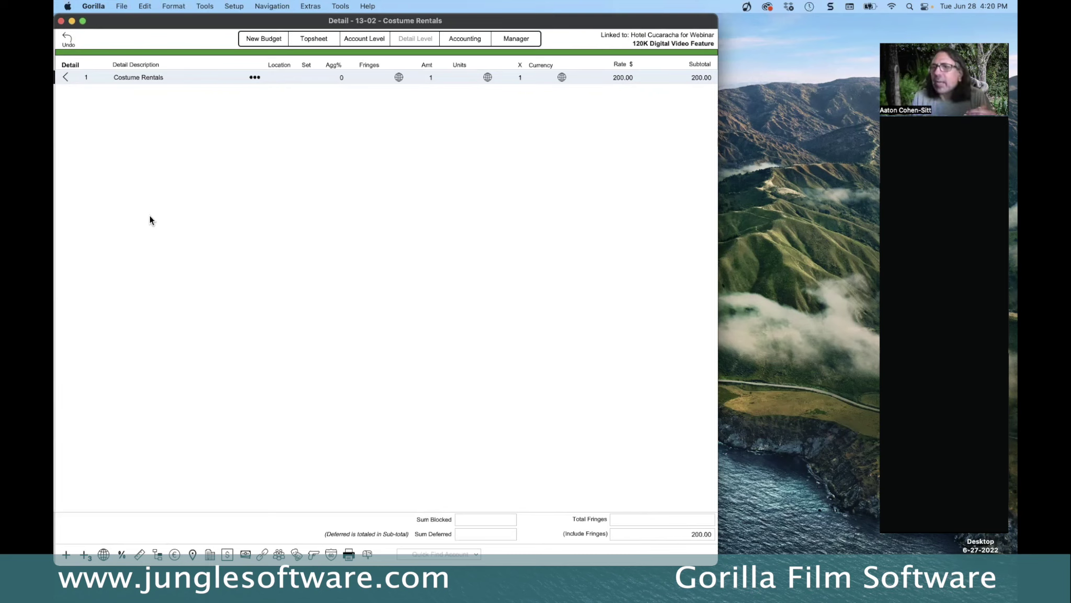
click(256, 77)
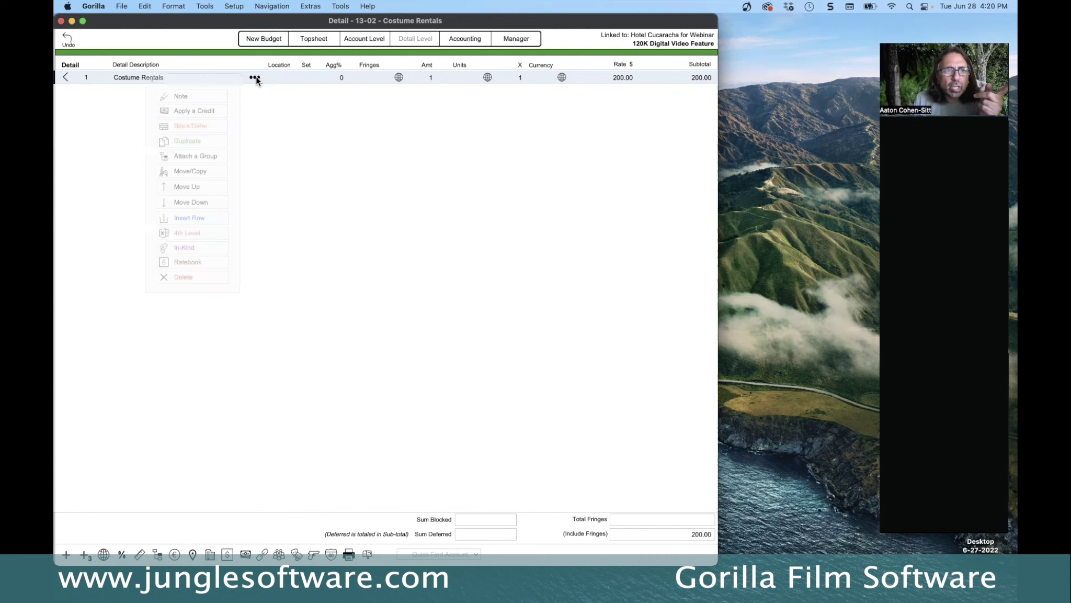
click(189, 234)
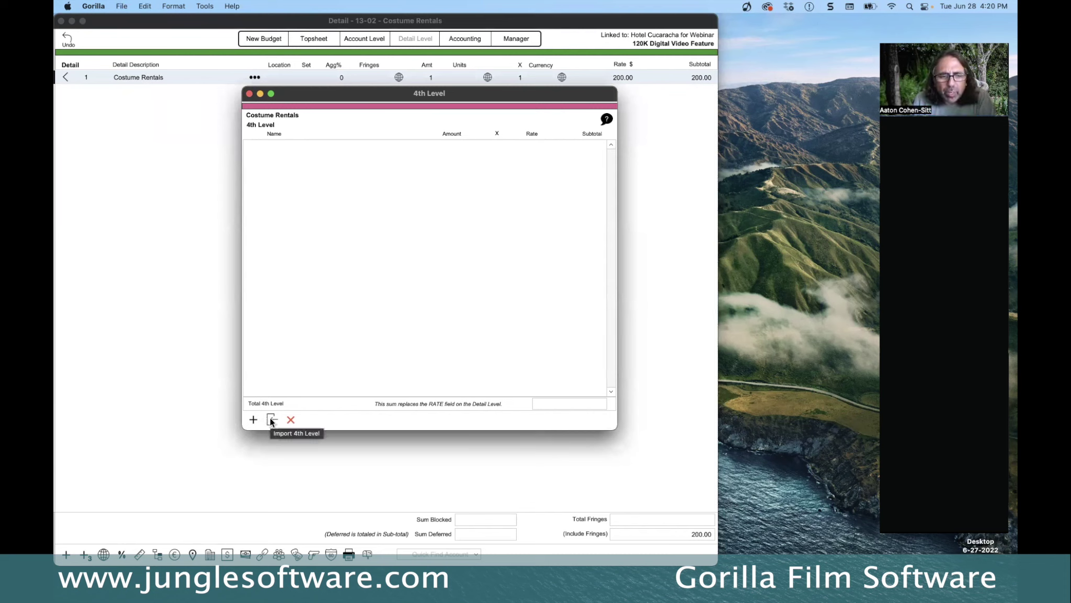
Start a 4th Level import and open 4th_Level_Makeup.xlsx from Gorilla 7's Other Budget Additions, 4th Level Import Samples folder
click(272, 422)
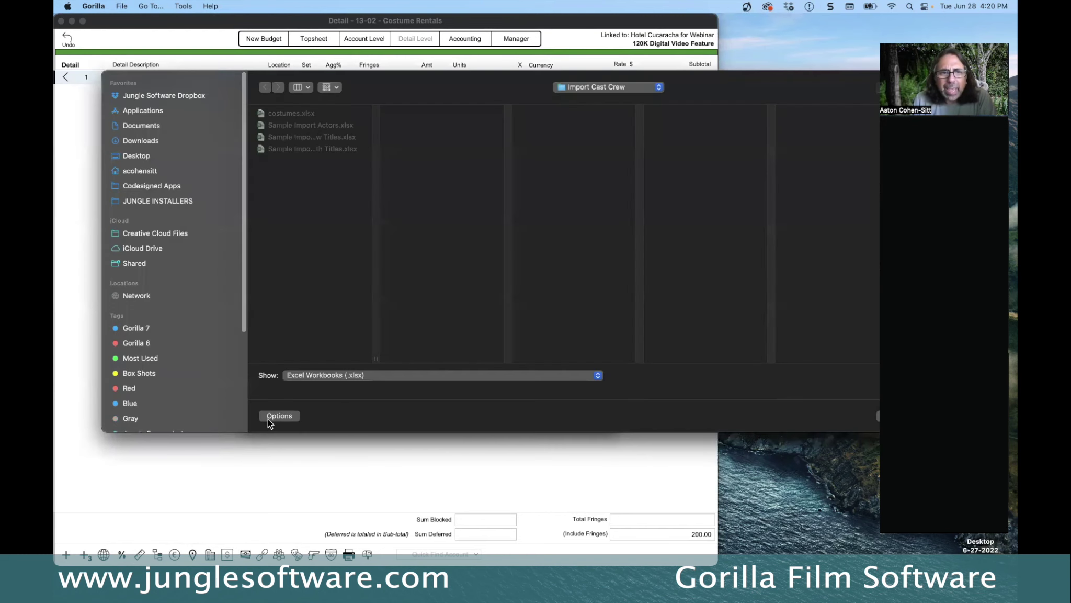
click(603, 90)
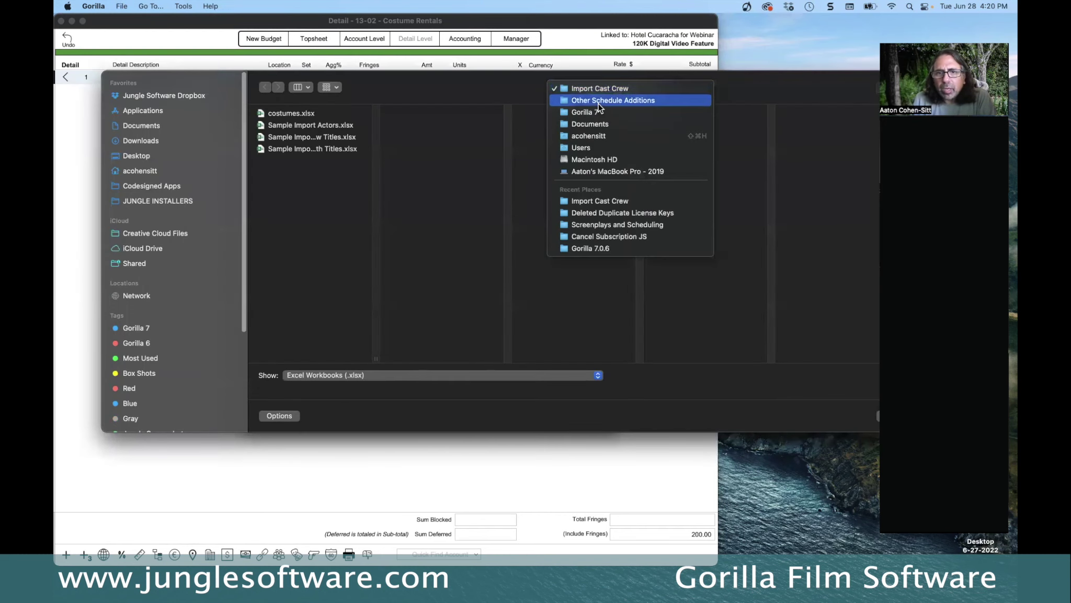
click(597, 112)
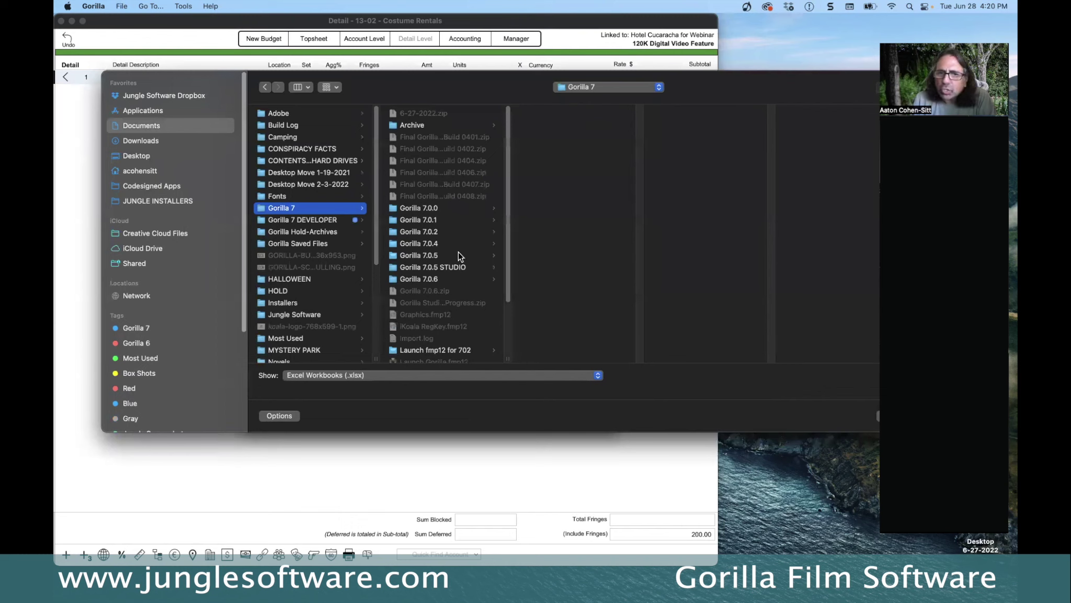
scroll(434, 295, down, 4)
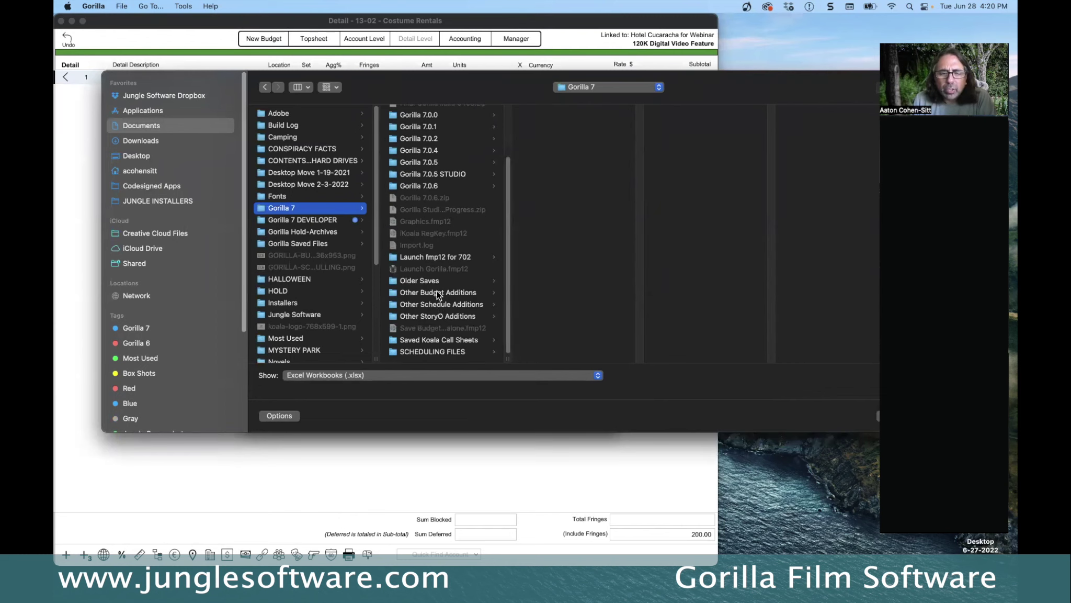
click(438, 293)
click(556, 114)
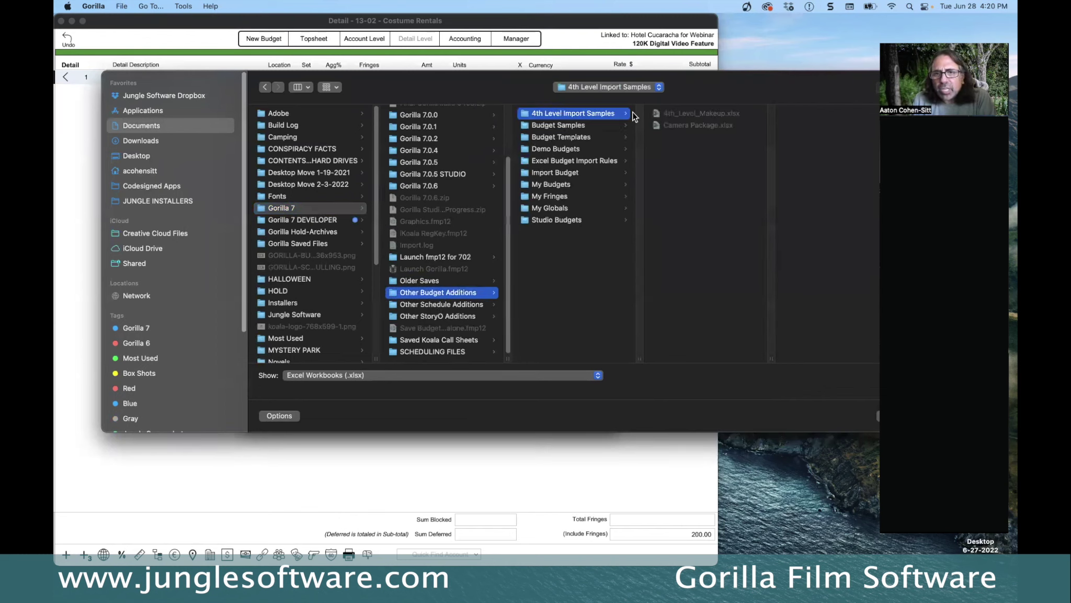
click(681, 113)
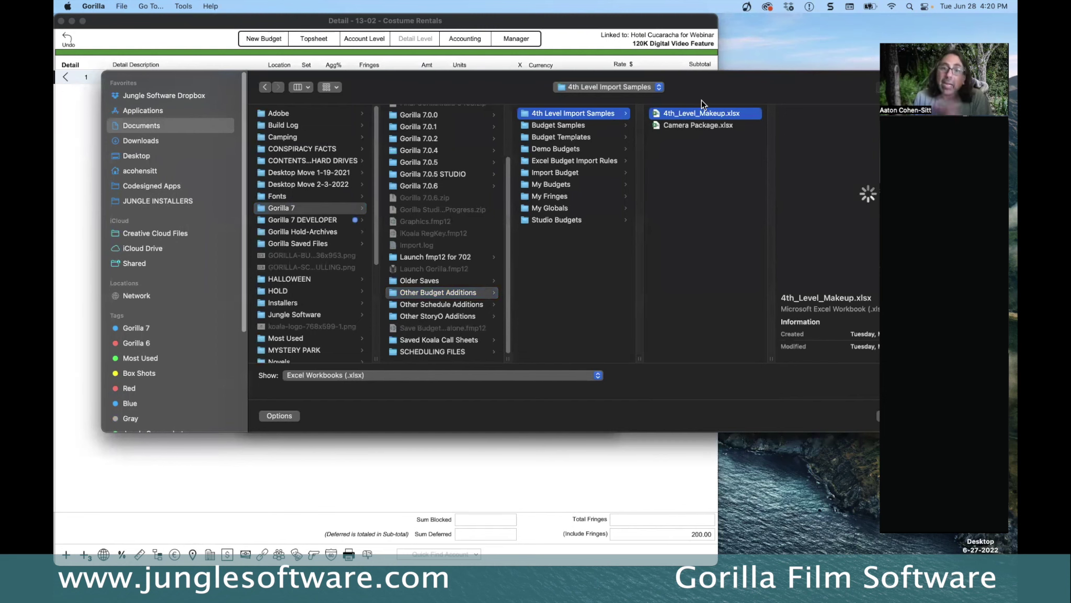
drag(719, 92, 550, 89)
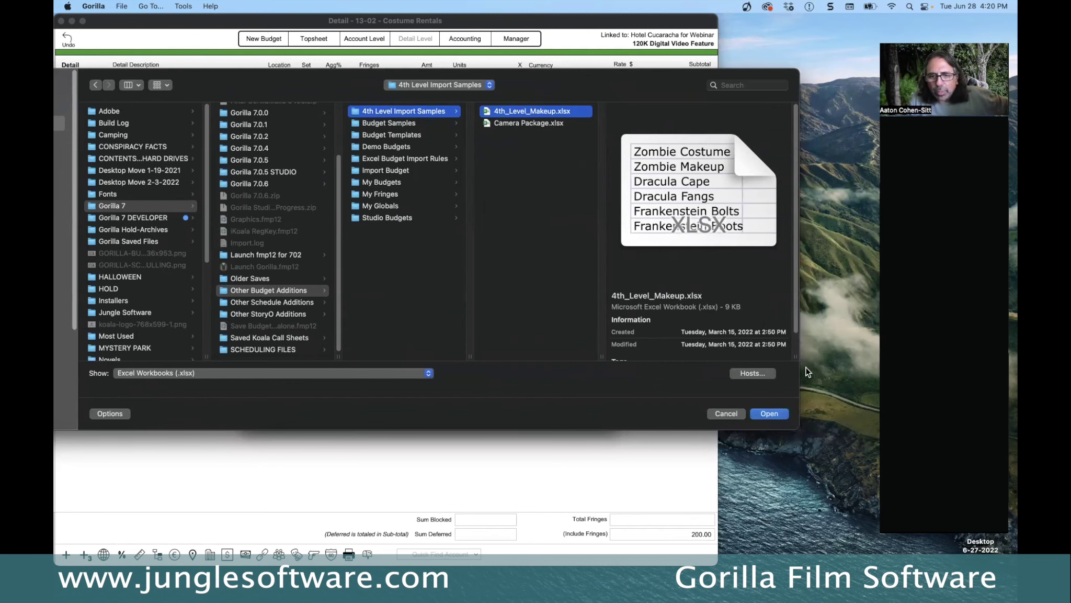
click(763, 413)
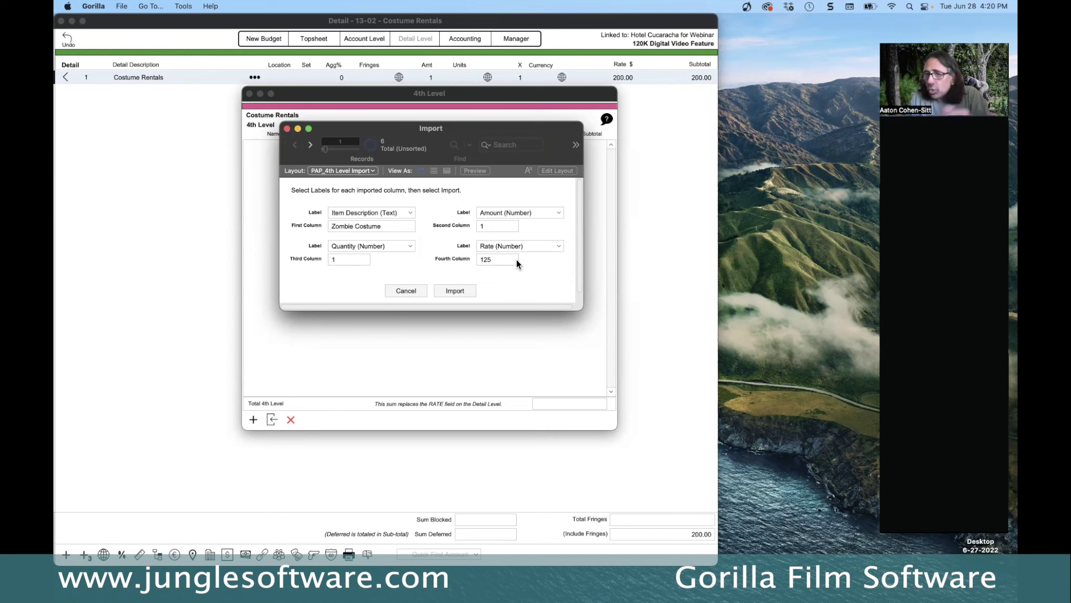
Check several spreadsheet records against the column labels, return to the first record, and import the items
click(311, 145)
click(310, 145)
click(311, 145)
click(311, 145)
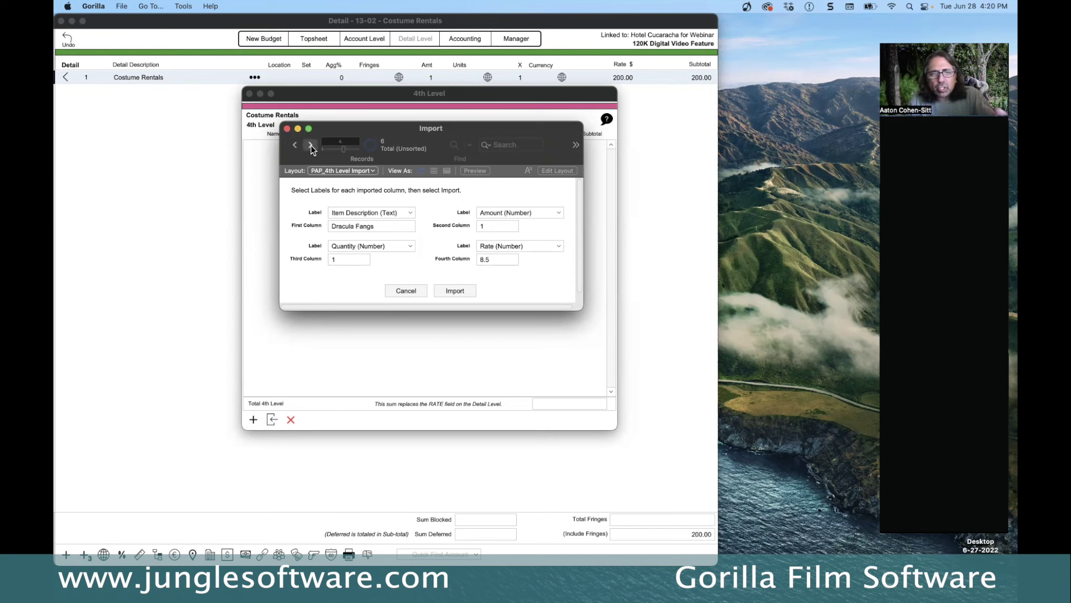
click(295, 144)
click(295, 145)
click(294, 145)
click(295, 145)
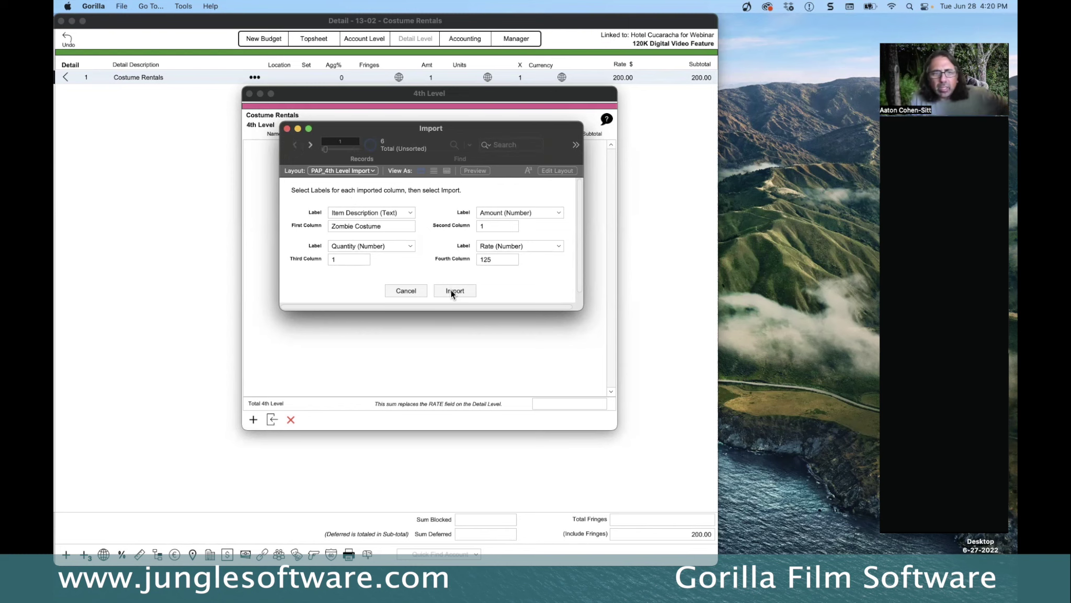
click(450, 291)
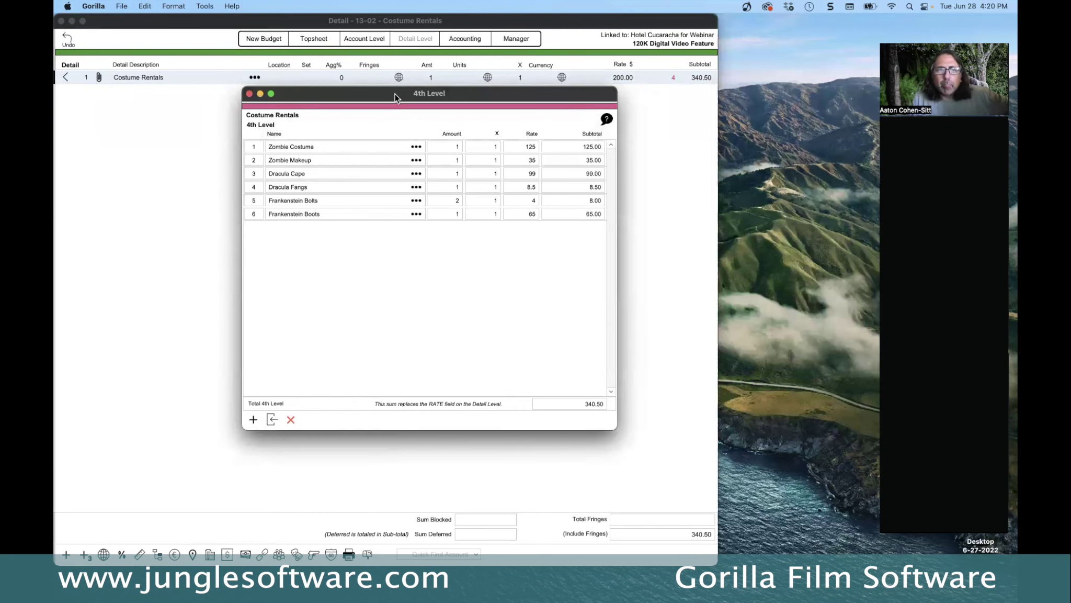
Close the 4th Level window and clear the Costume Rentals rate so the 4th Level sum replaces it
drag(395, 93, 391, 65)
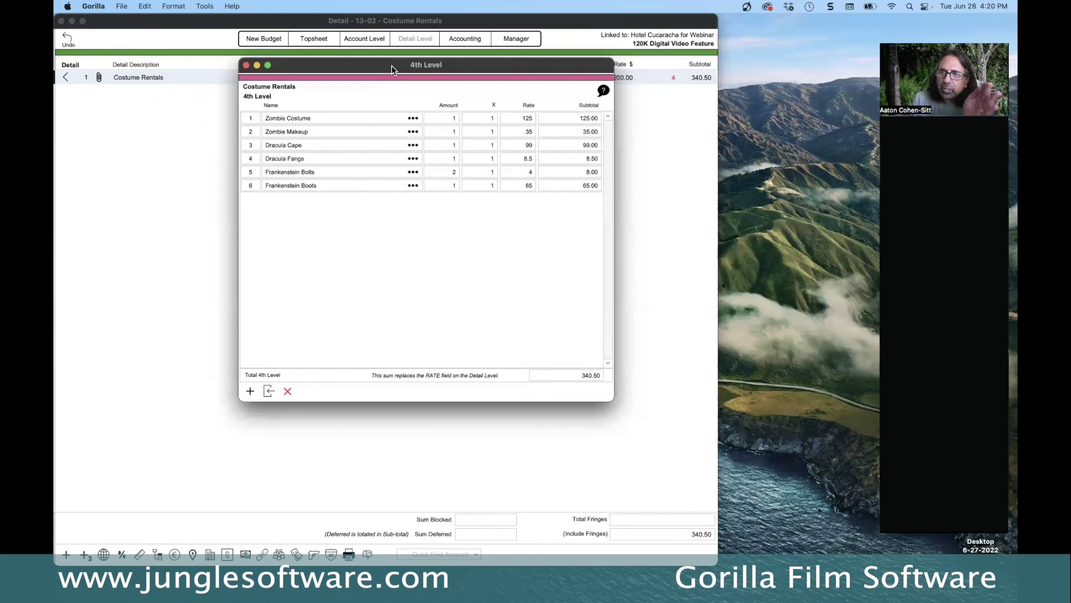
click(246, 65)
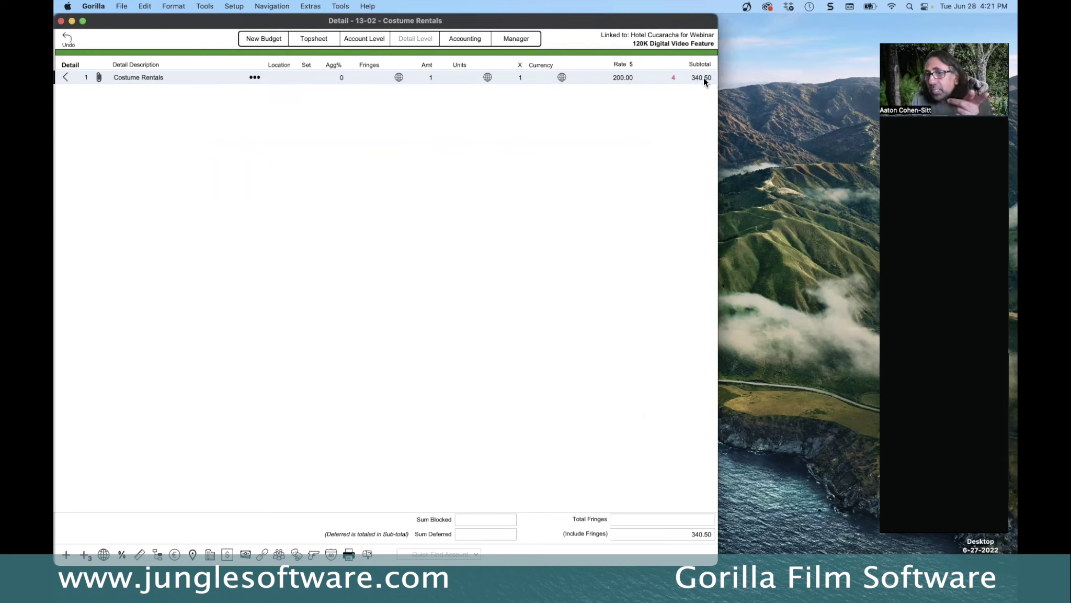
click(626, 77)
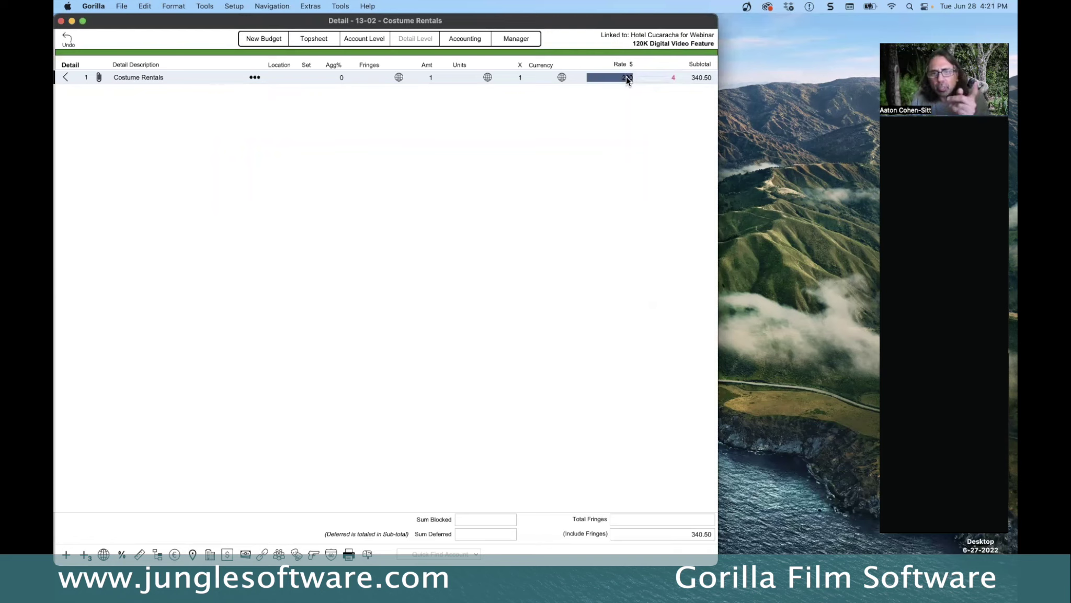
key(BackSpace)
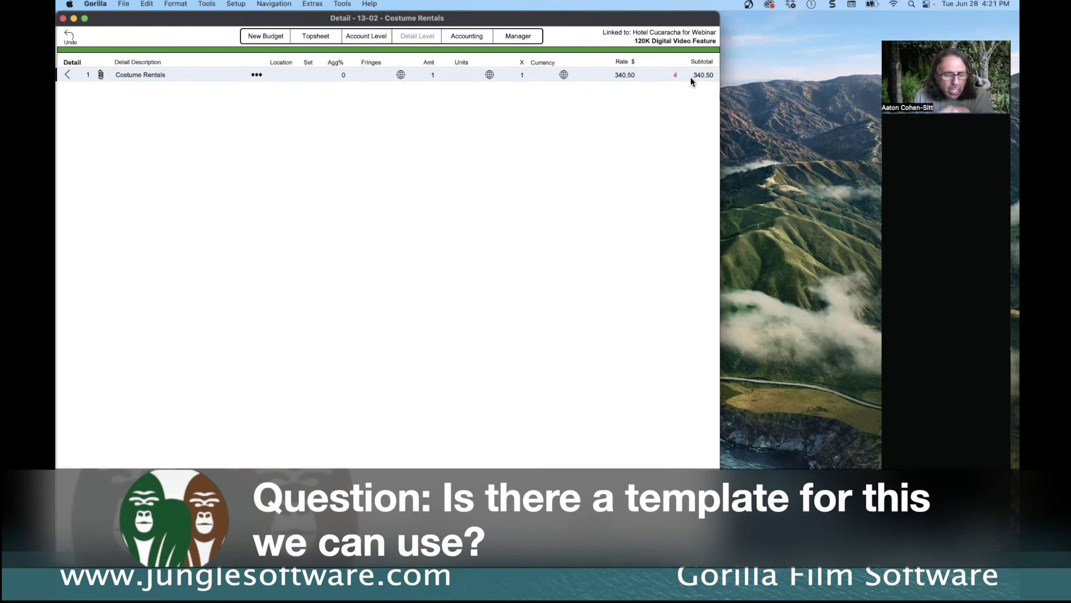
Switch to Finder, open the 4th Level Import Samples folder under Gorilla 7's Other Budget Additions in a new window, and enlarge it
key(super+Tab)
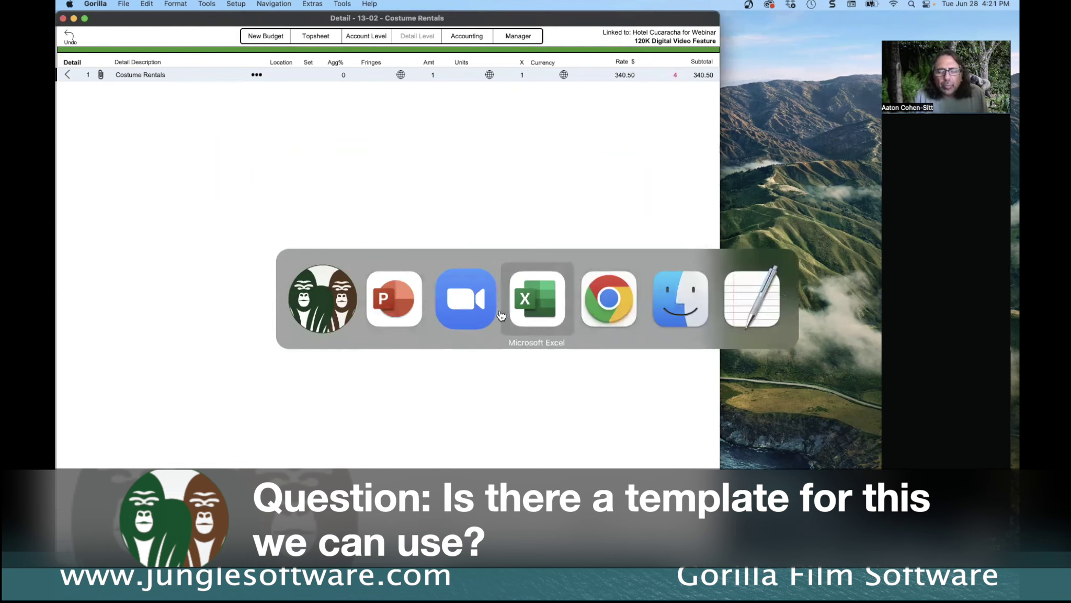
click(669, 312)
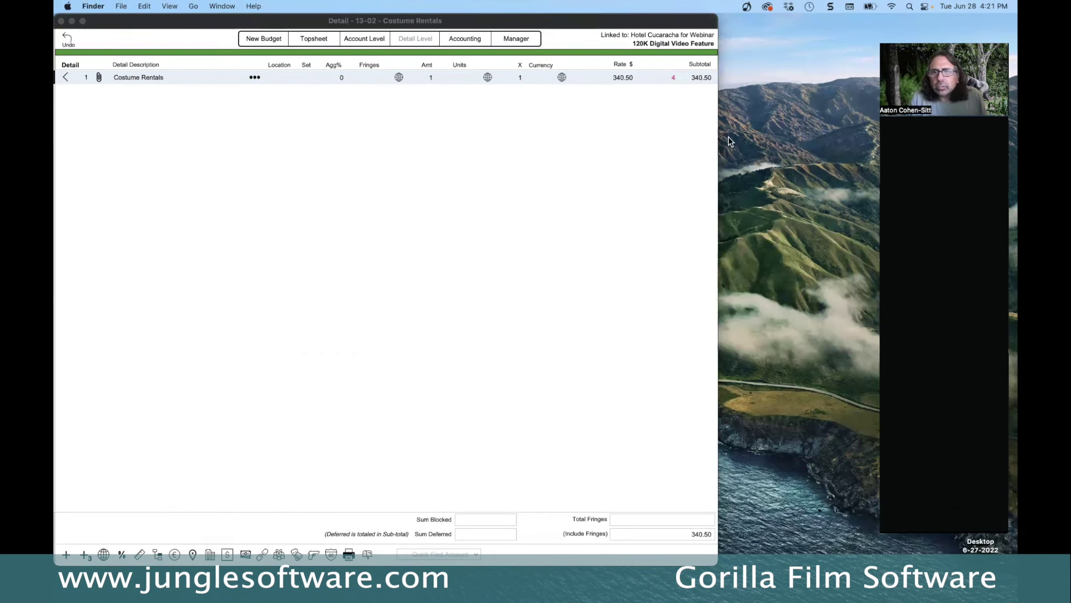
click(121, 6)
click(419, 204)
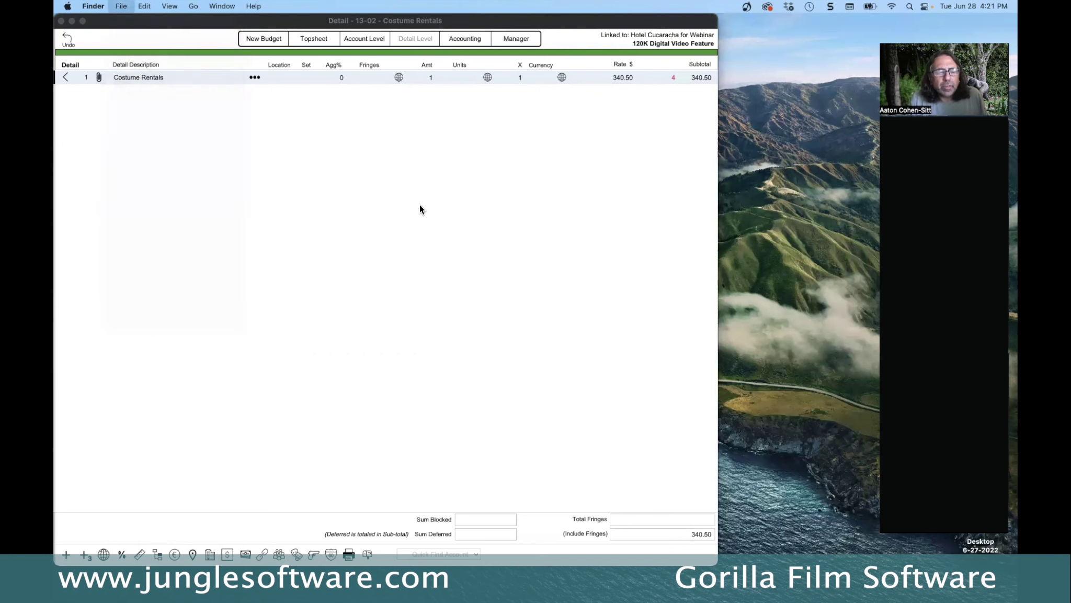
click(340, 190)
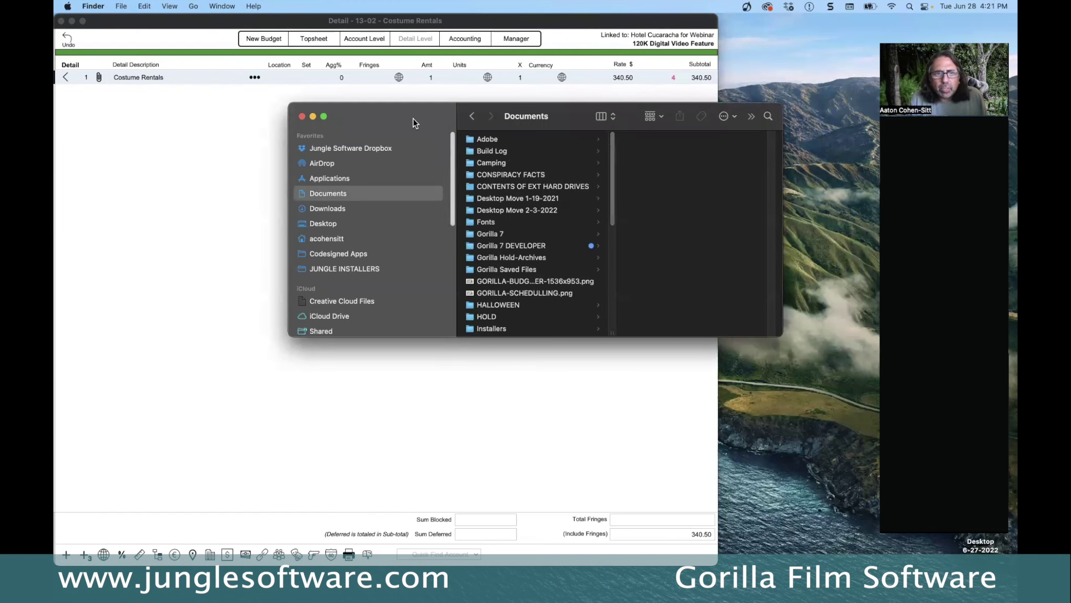
drag(413, 118, 350, 92)
click(422, 194)
scroll(607, 236, down, 5)
click(594, 263)
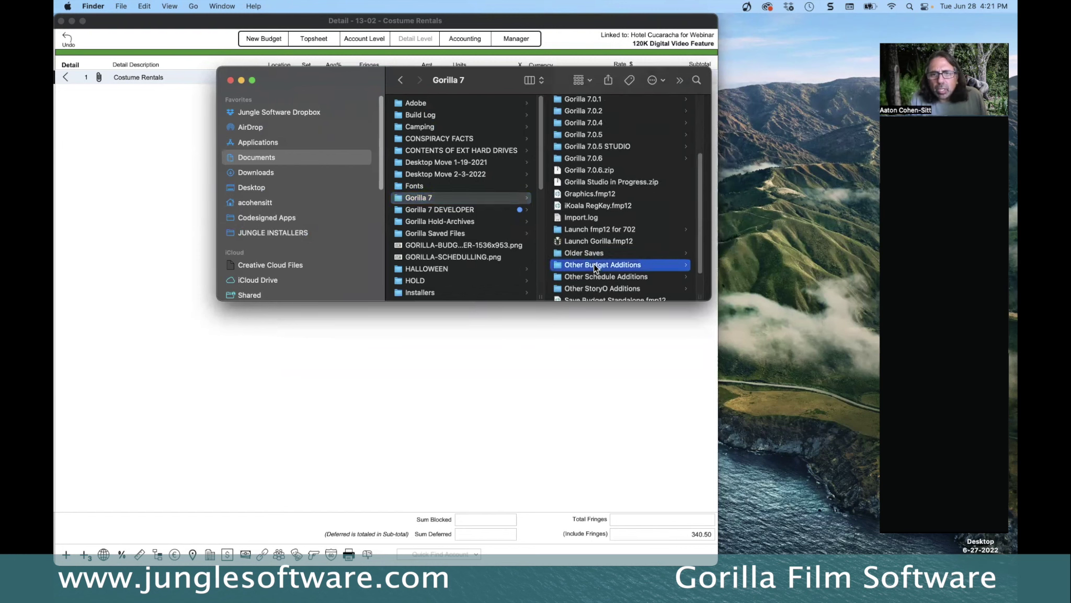
click(594, 104)
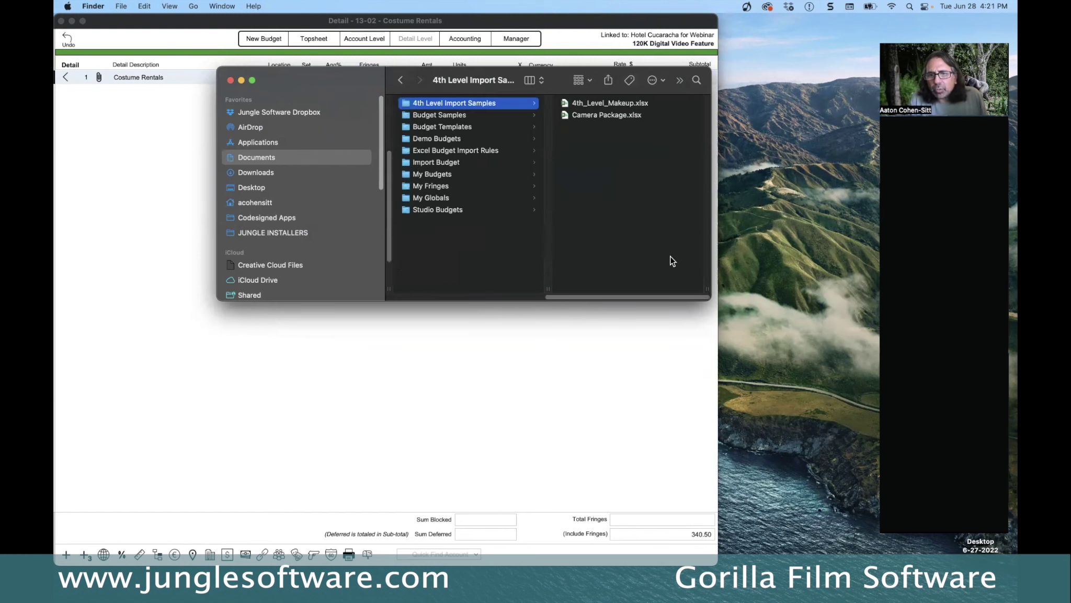
drag(710, 300, 809, 412)
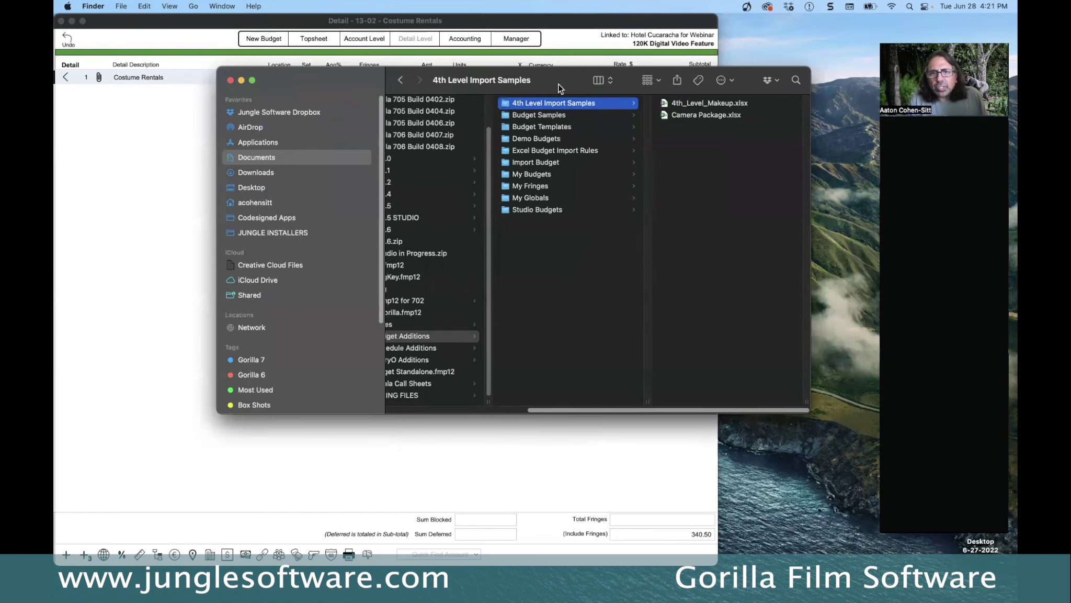
Preview the sample spreadsheets 4th_Level_Makeup.xlsx and Camera Package.xlsx, closing each preview
drag(570, 80, 420, 68)
click(514, 91)
key(space)
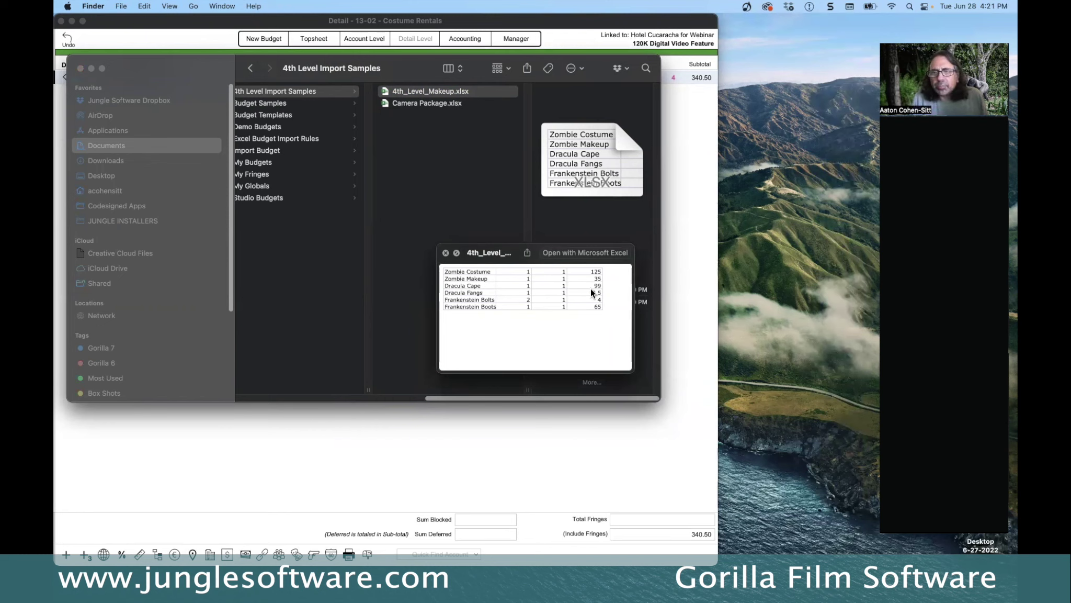
key(space)
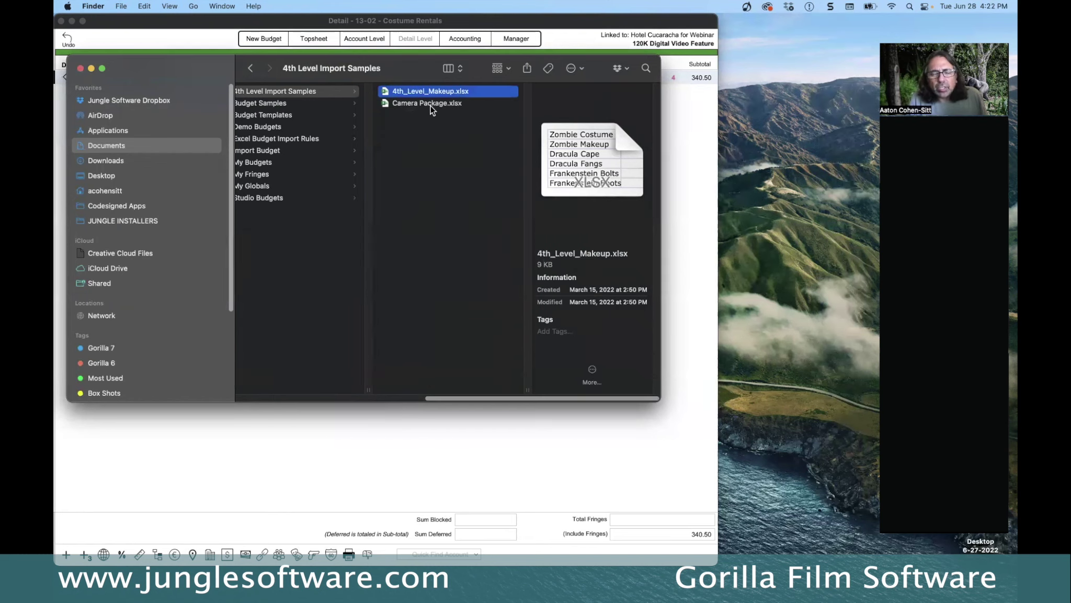
click(428, 103)
key(space)
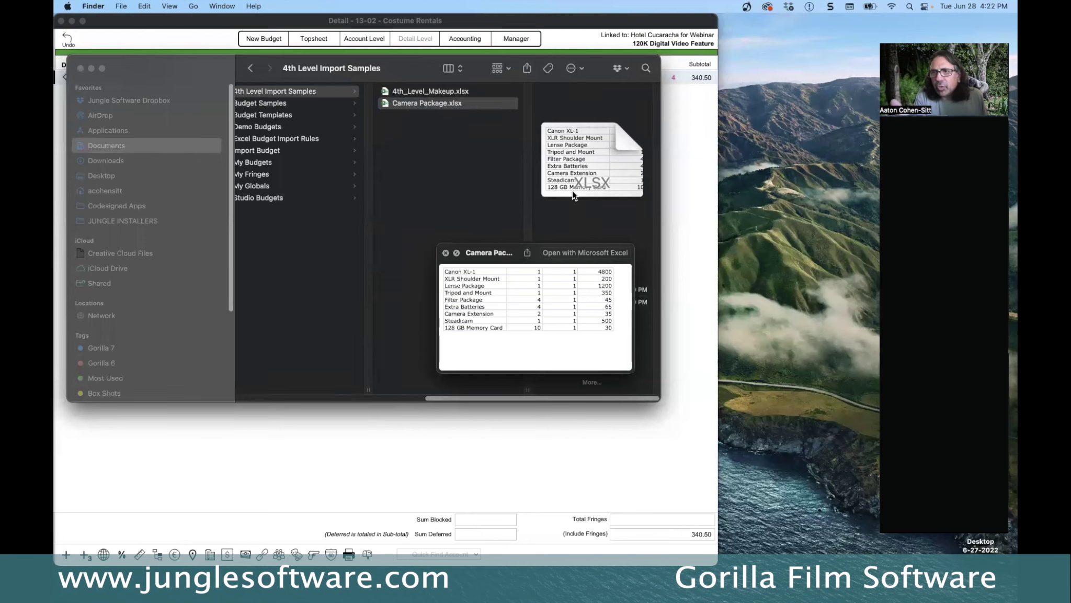
key(space)
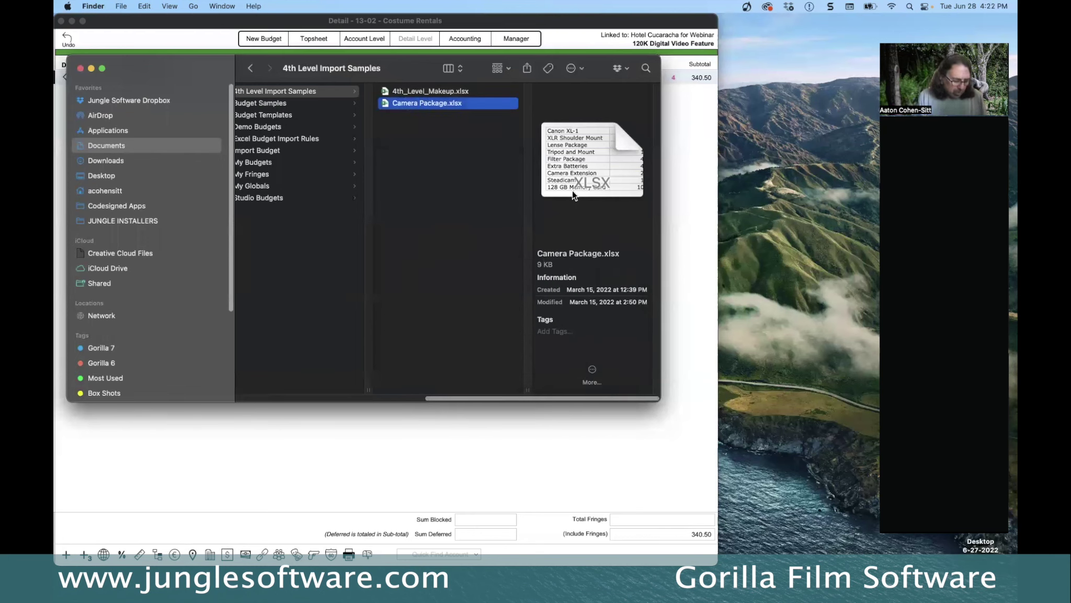
Show the Other Budget Additions folder that holds the 4th Level Import Samples in Finder, and return to the Gorilla budget
drag(405, 68, 454, 95)
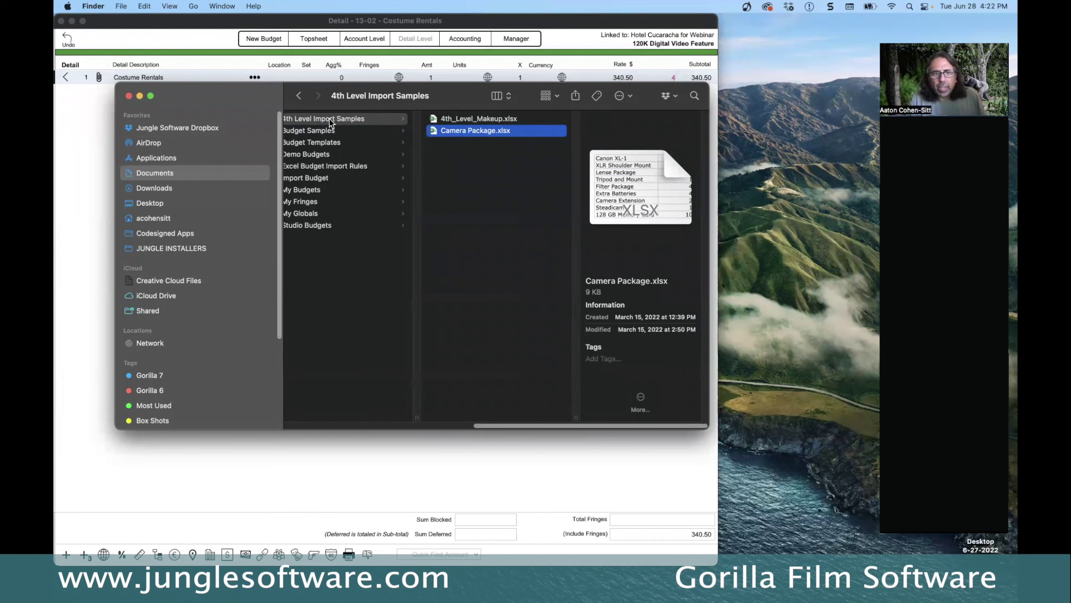
drag(646, 425, 441, 415)
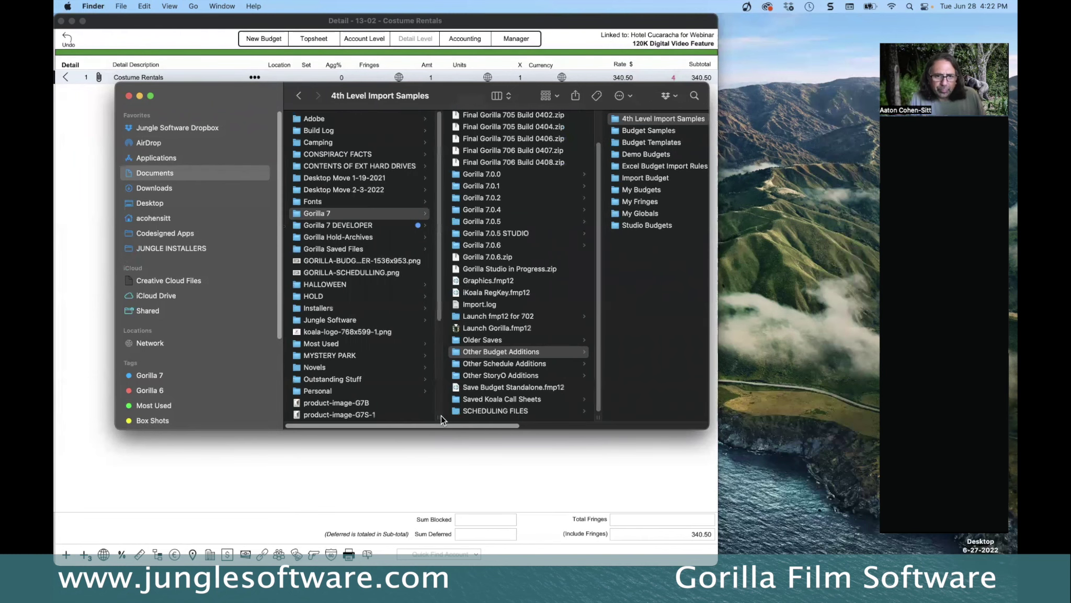
click(458, 352)
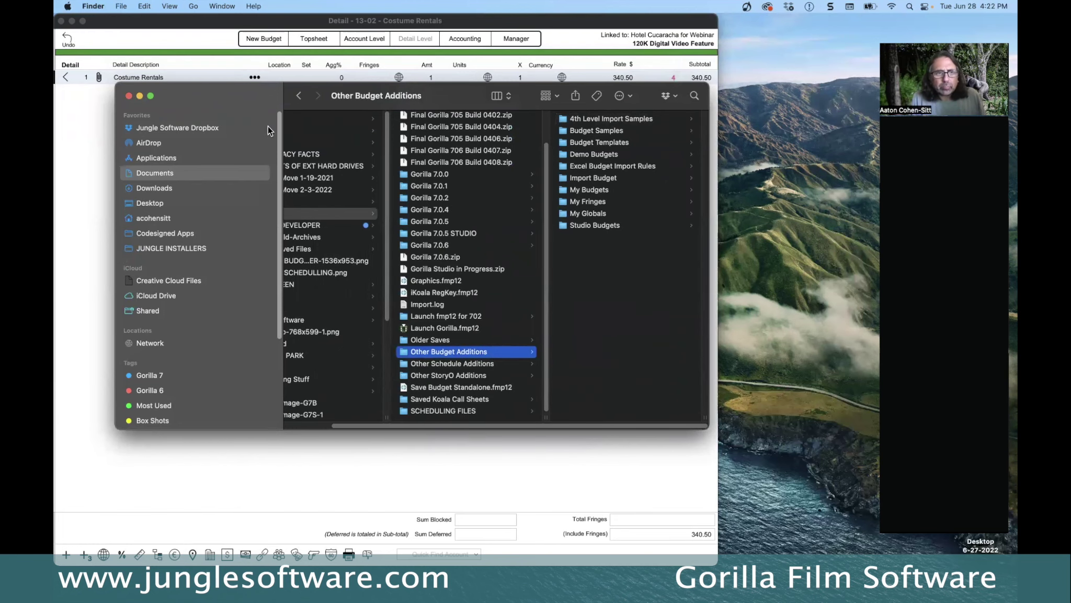
click(91, 133)
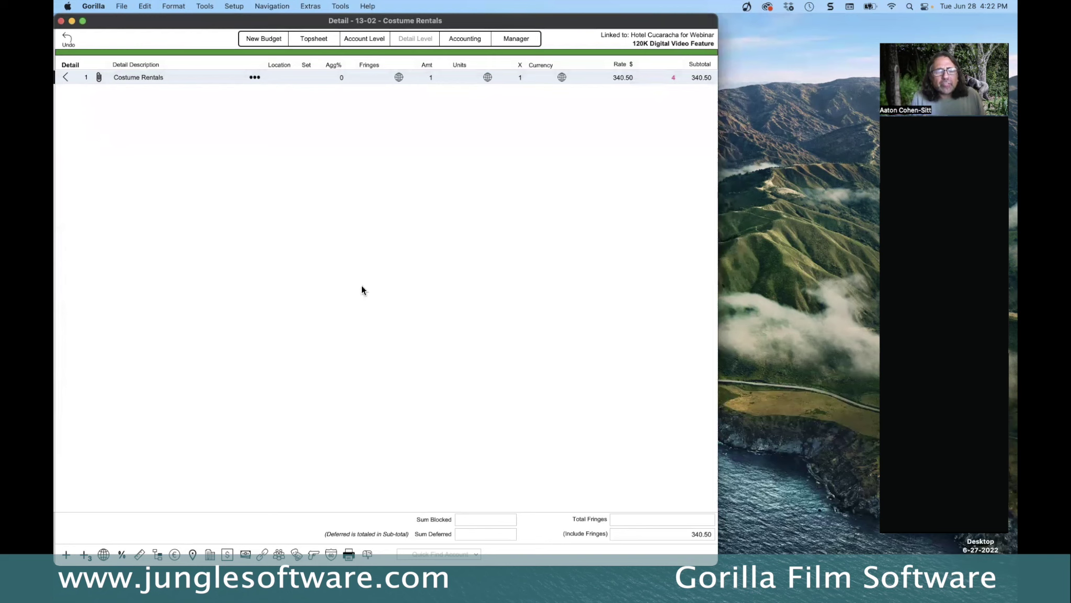
Switch to the PowerPoint slide show, advance to slide #27 on Printing & Exporting, and hide PowerPoint to return to Gorilla
key(super+Tab)
key(super+Tab)
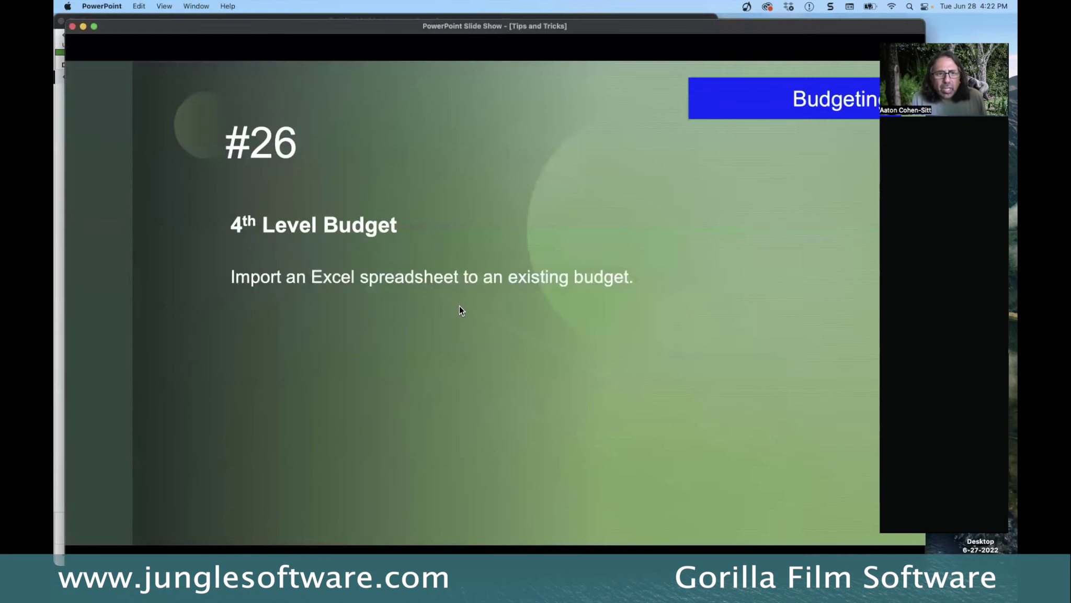
key(Right)
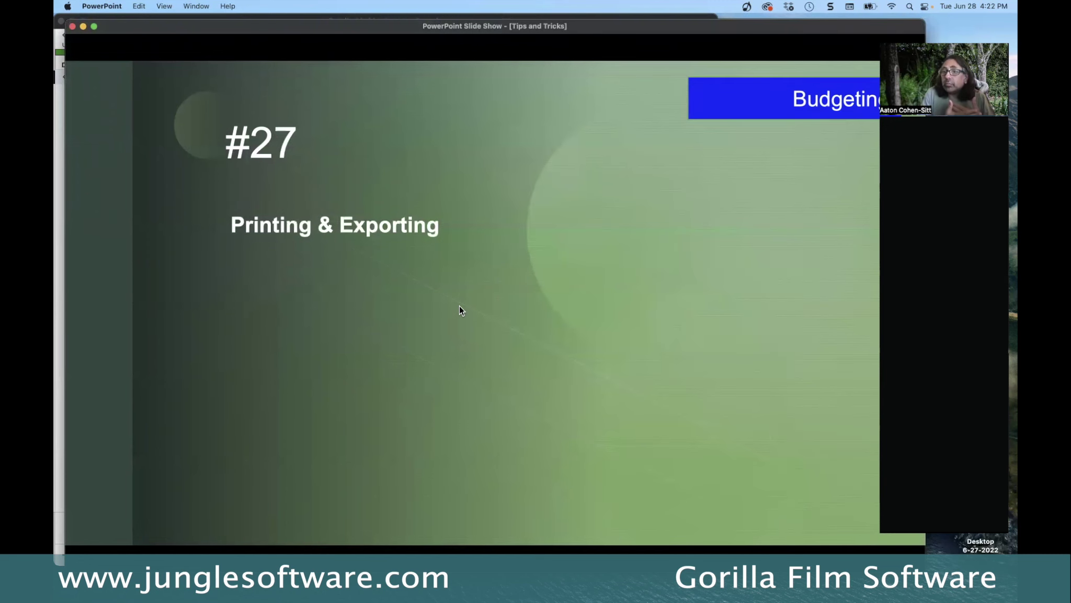
key(super+h)
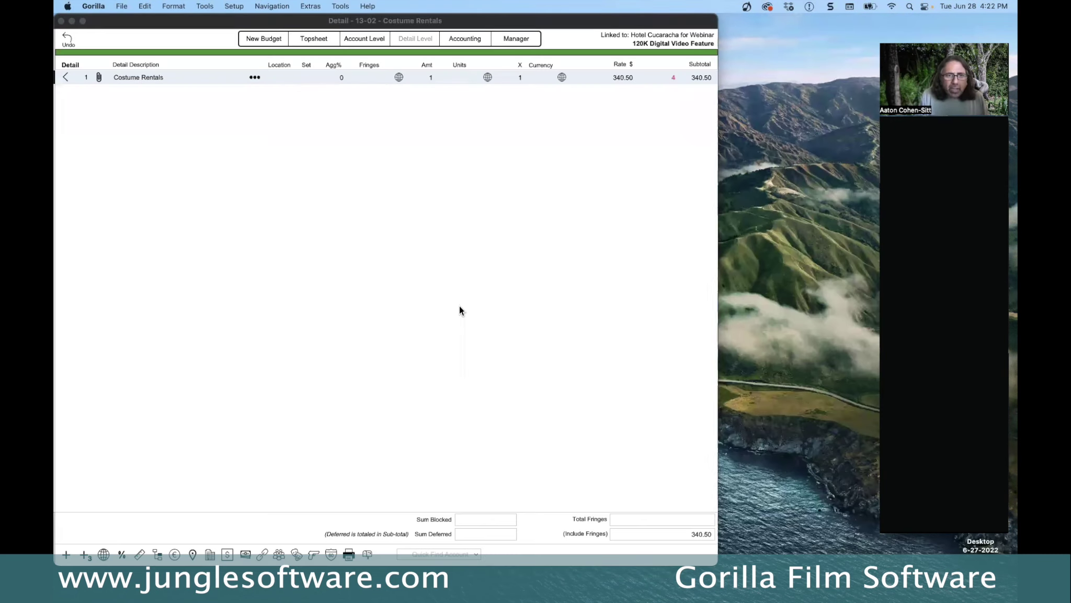
Preview the Classic Detail report, page forward to the Costume Rentals 4th Level items on page 4, and close the preview
click(350, 555)
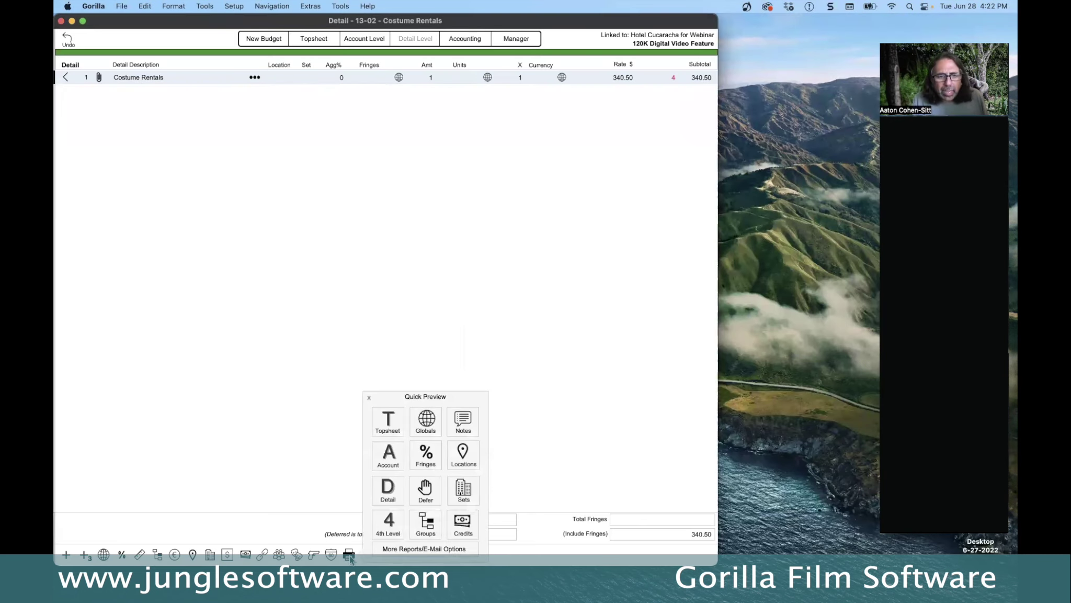
click(388, 489)
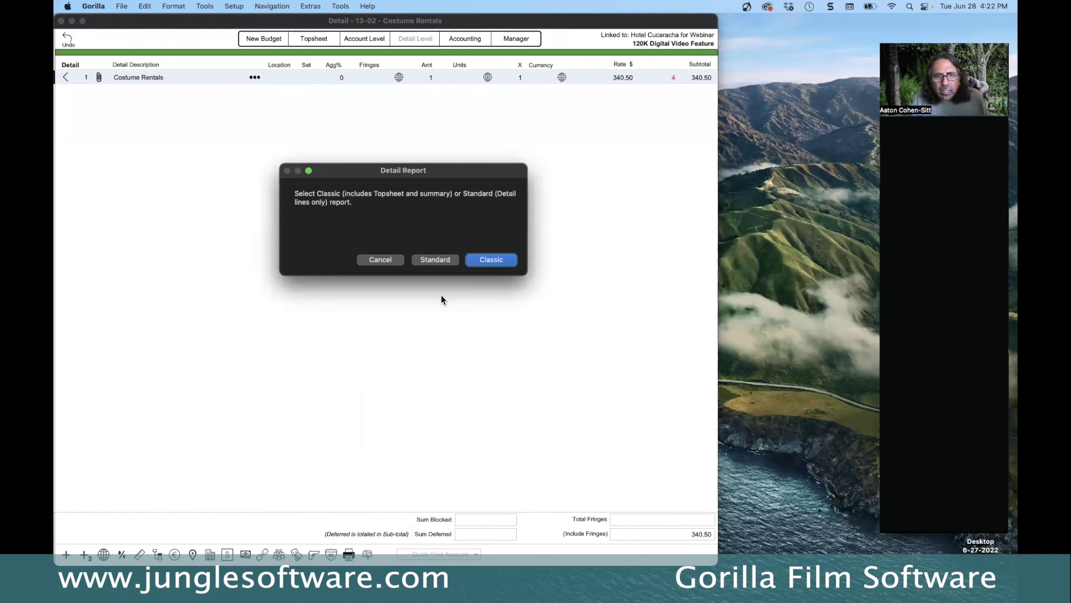
click(491, 260)
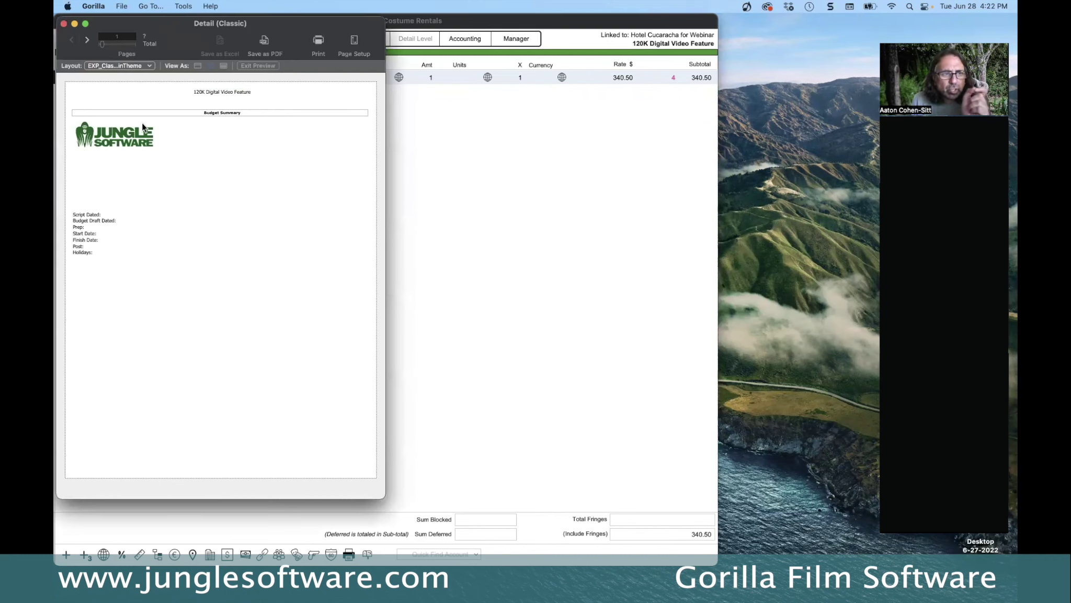
click(88, 40)
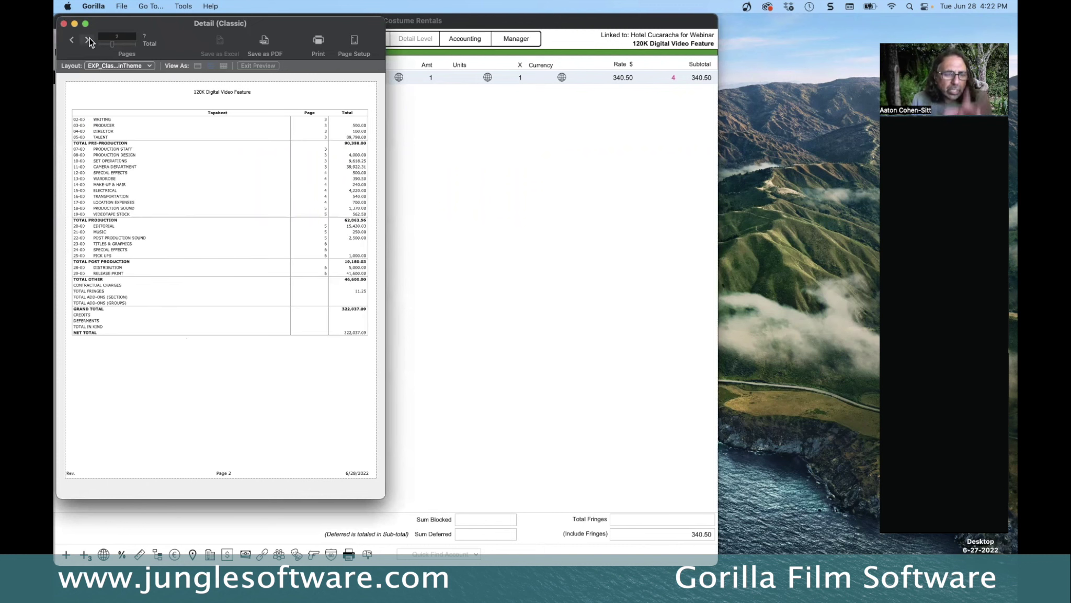
click(88, 40)
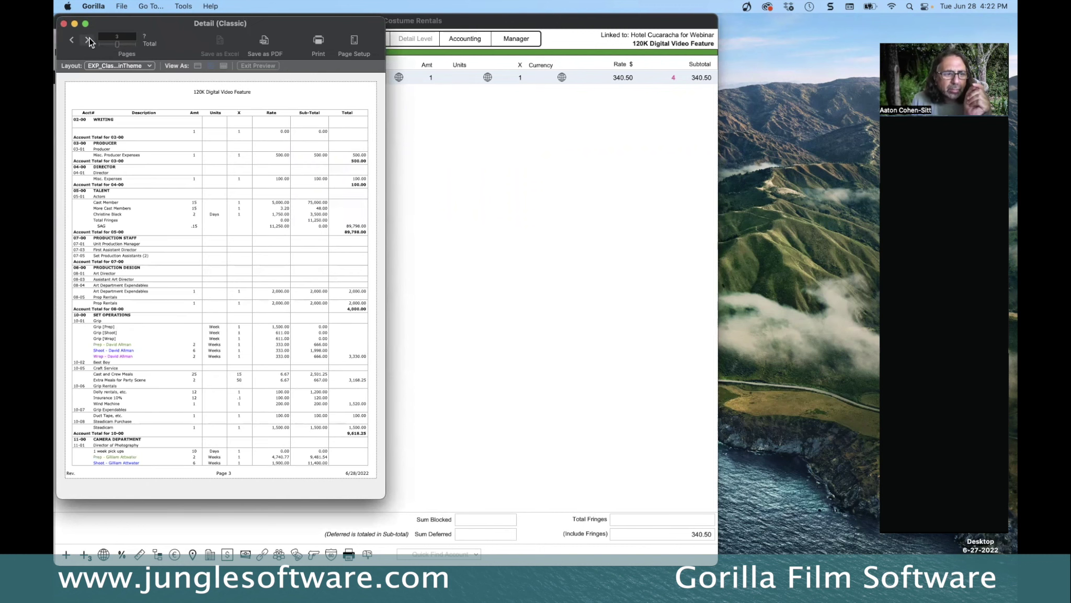
click(88, 41)
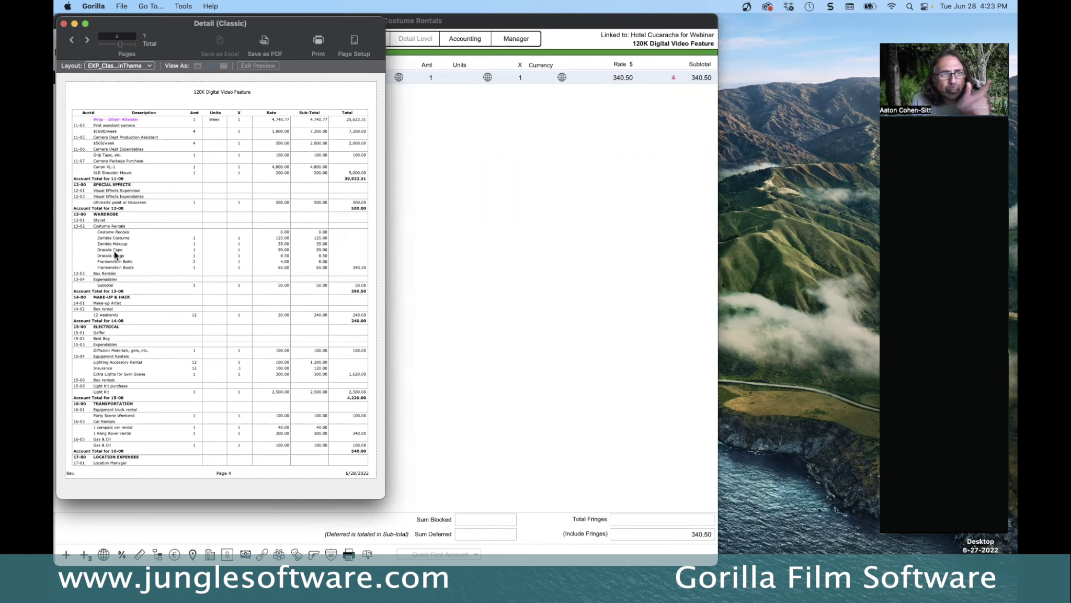
click(64, 24)
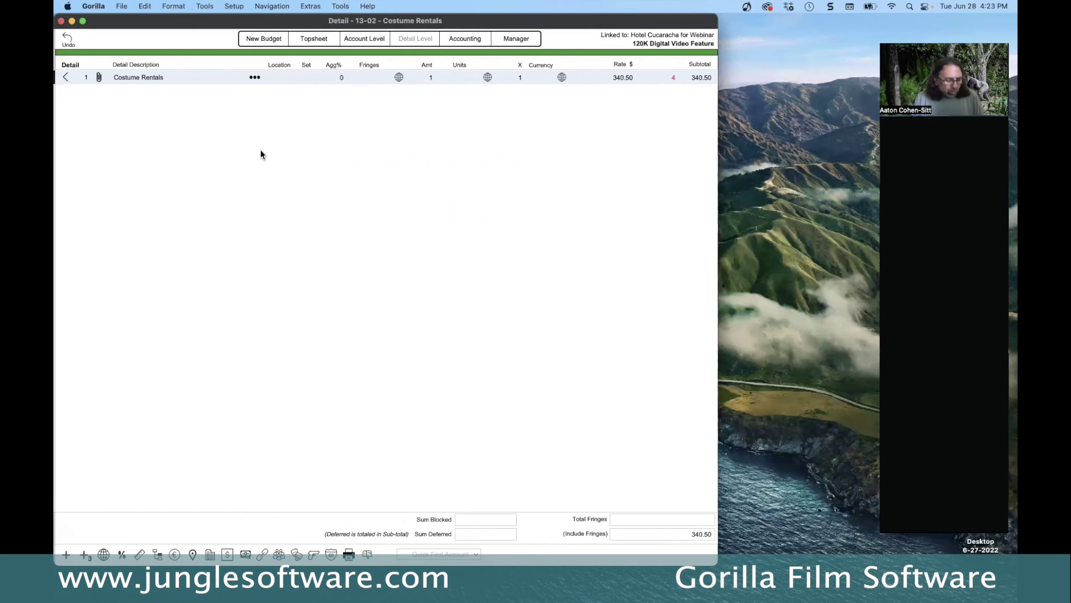
Go to the budget's Topsheet and display the export choices for Topsheet, Accounts and Detail
key(super+Tab)
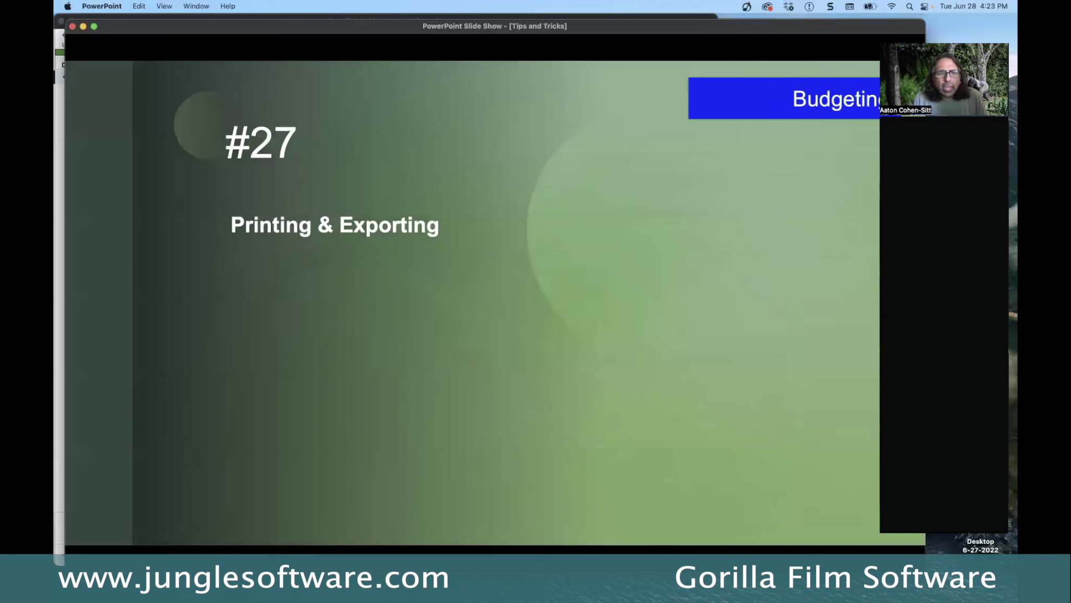
key(super+Tab)
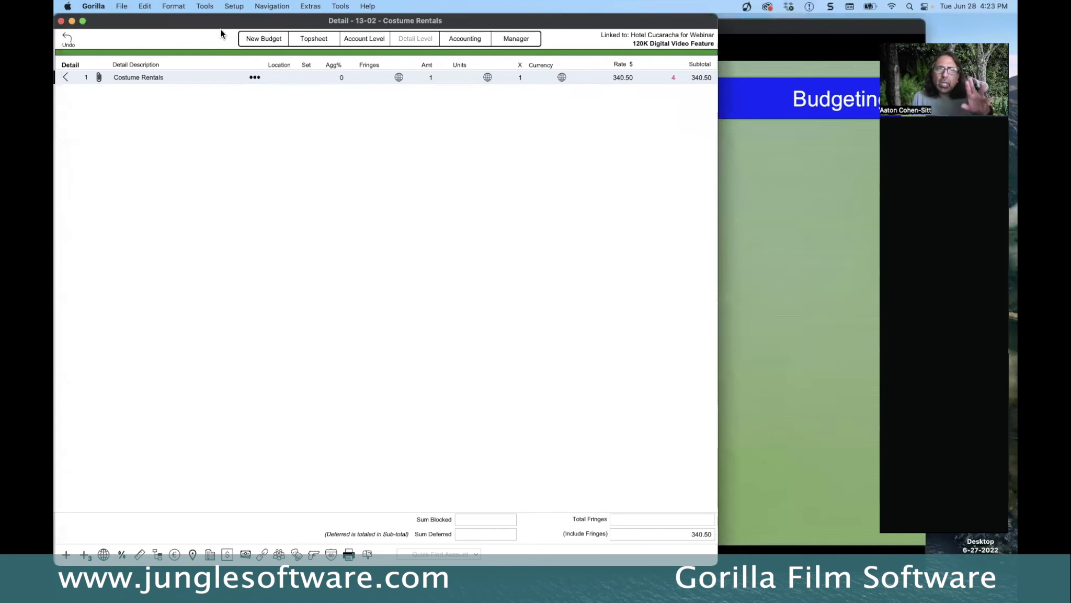
drag(219, 24, 220, 44)
click(305, 59)
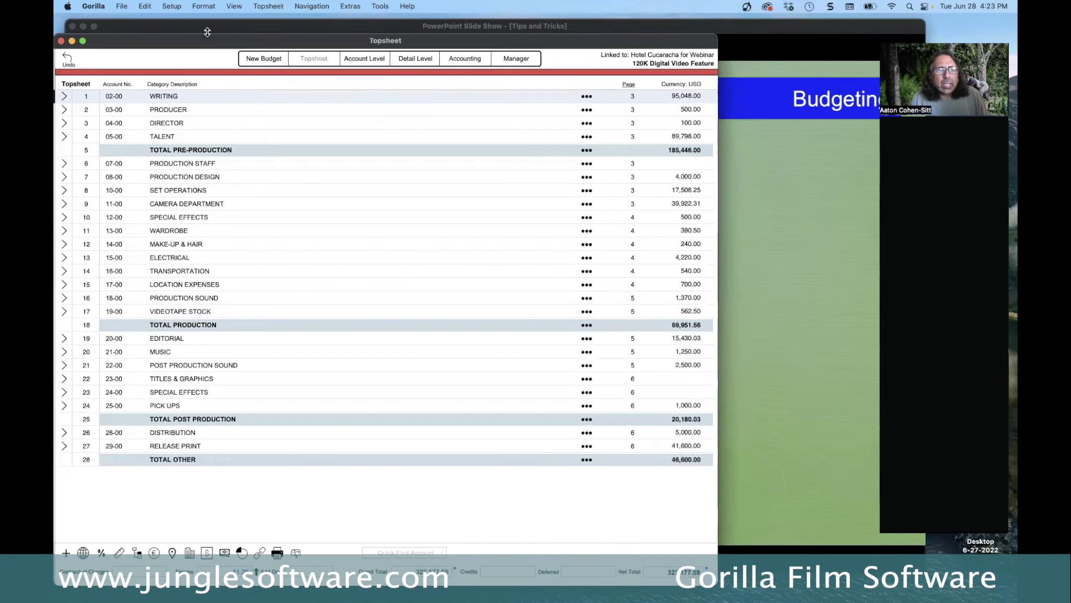
drag(191, 42, 200, 22)
click(121, 6)
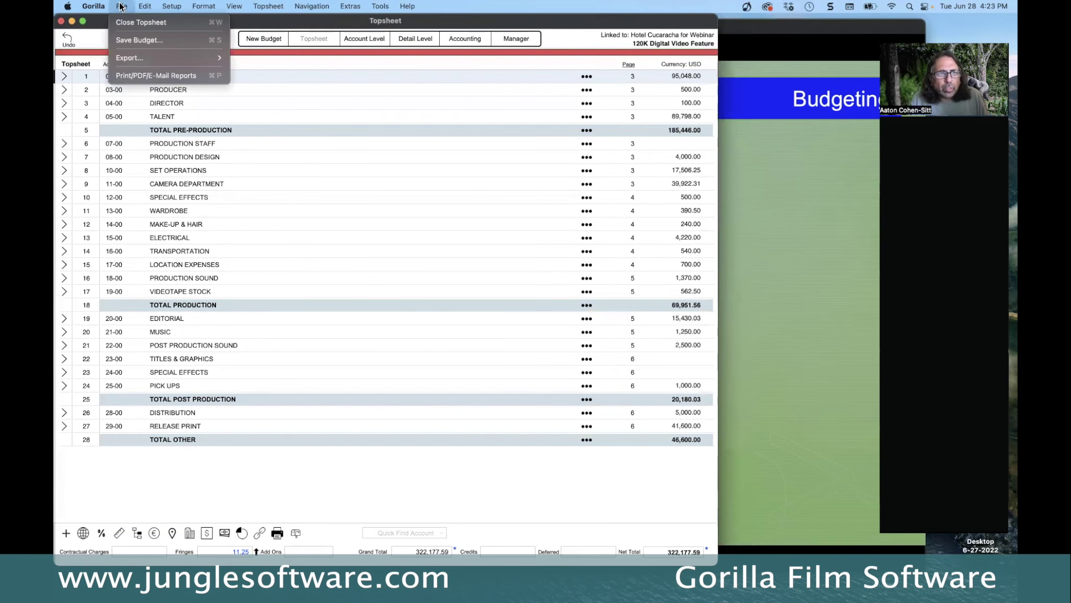
mouse_move(130, 63)
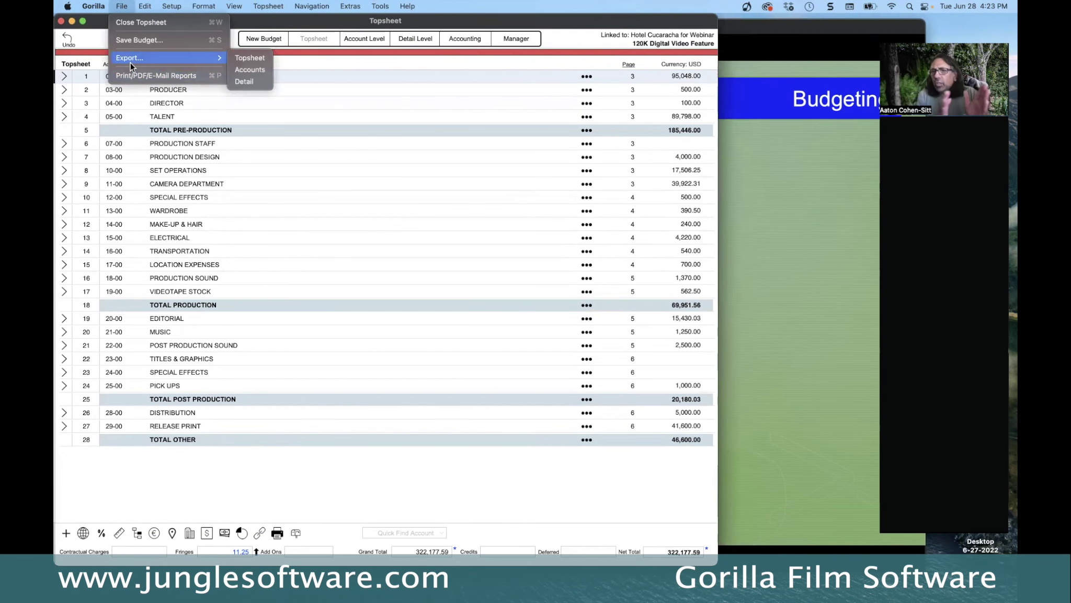